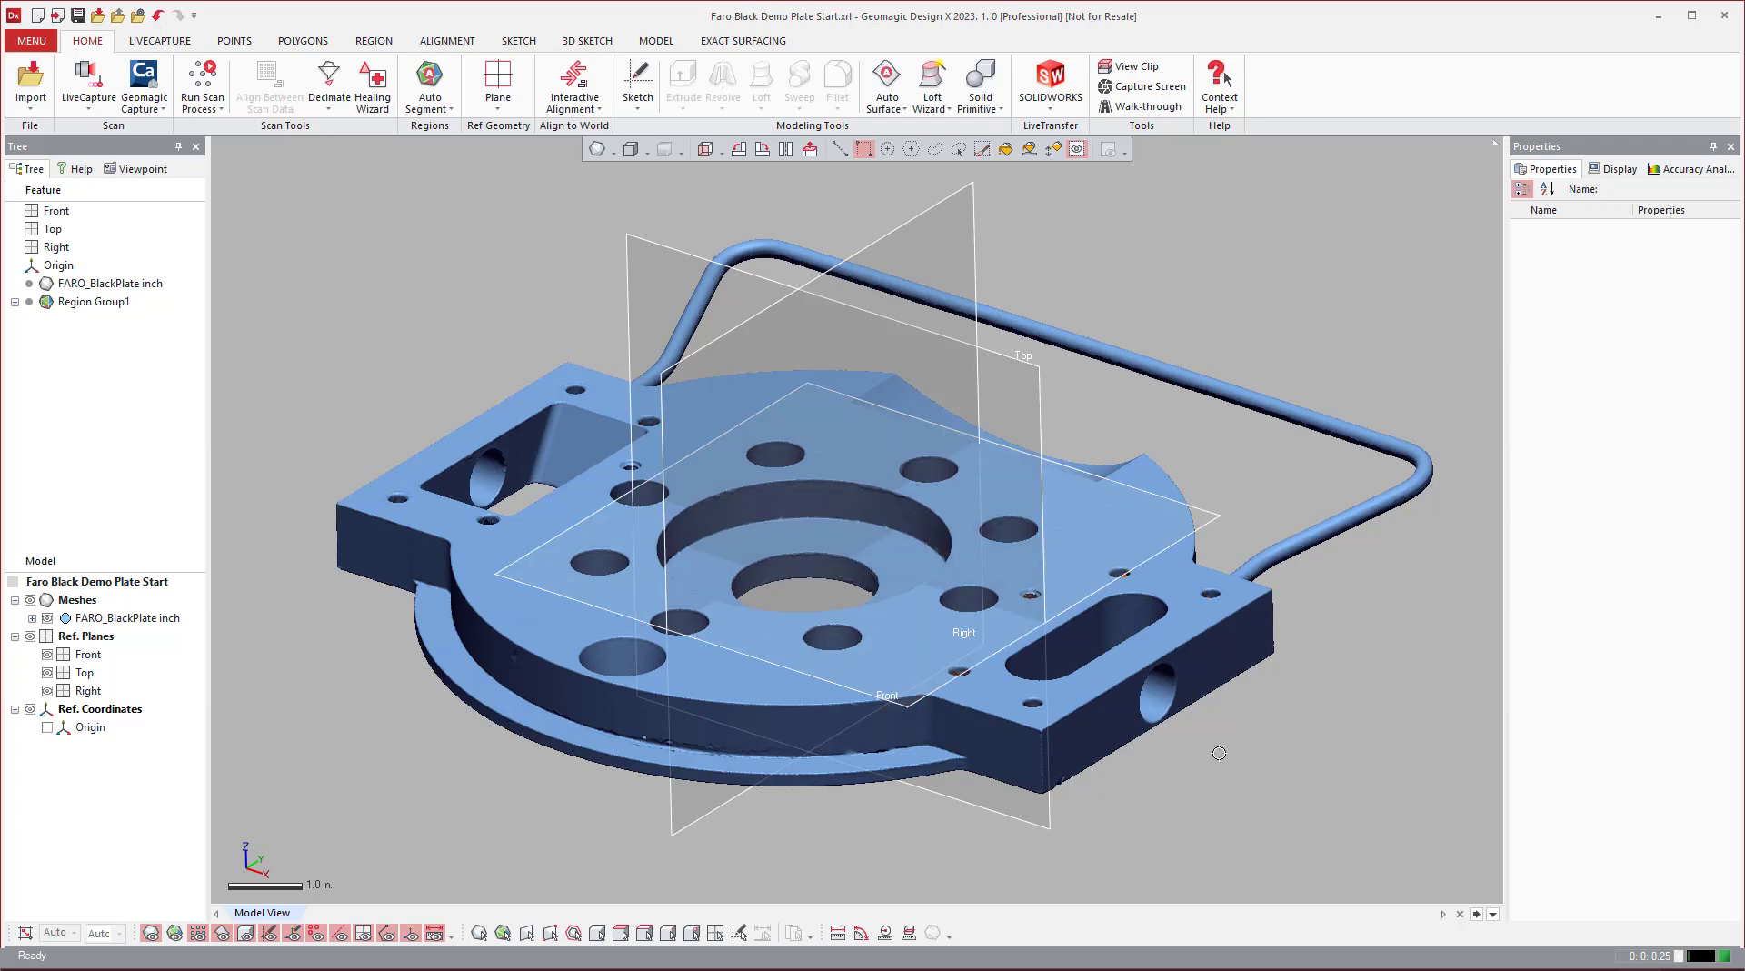
right_drag(1251, 757, 1244, 766)
right_drag(691, 540, 686, 524)
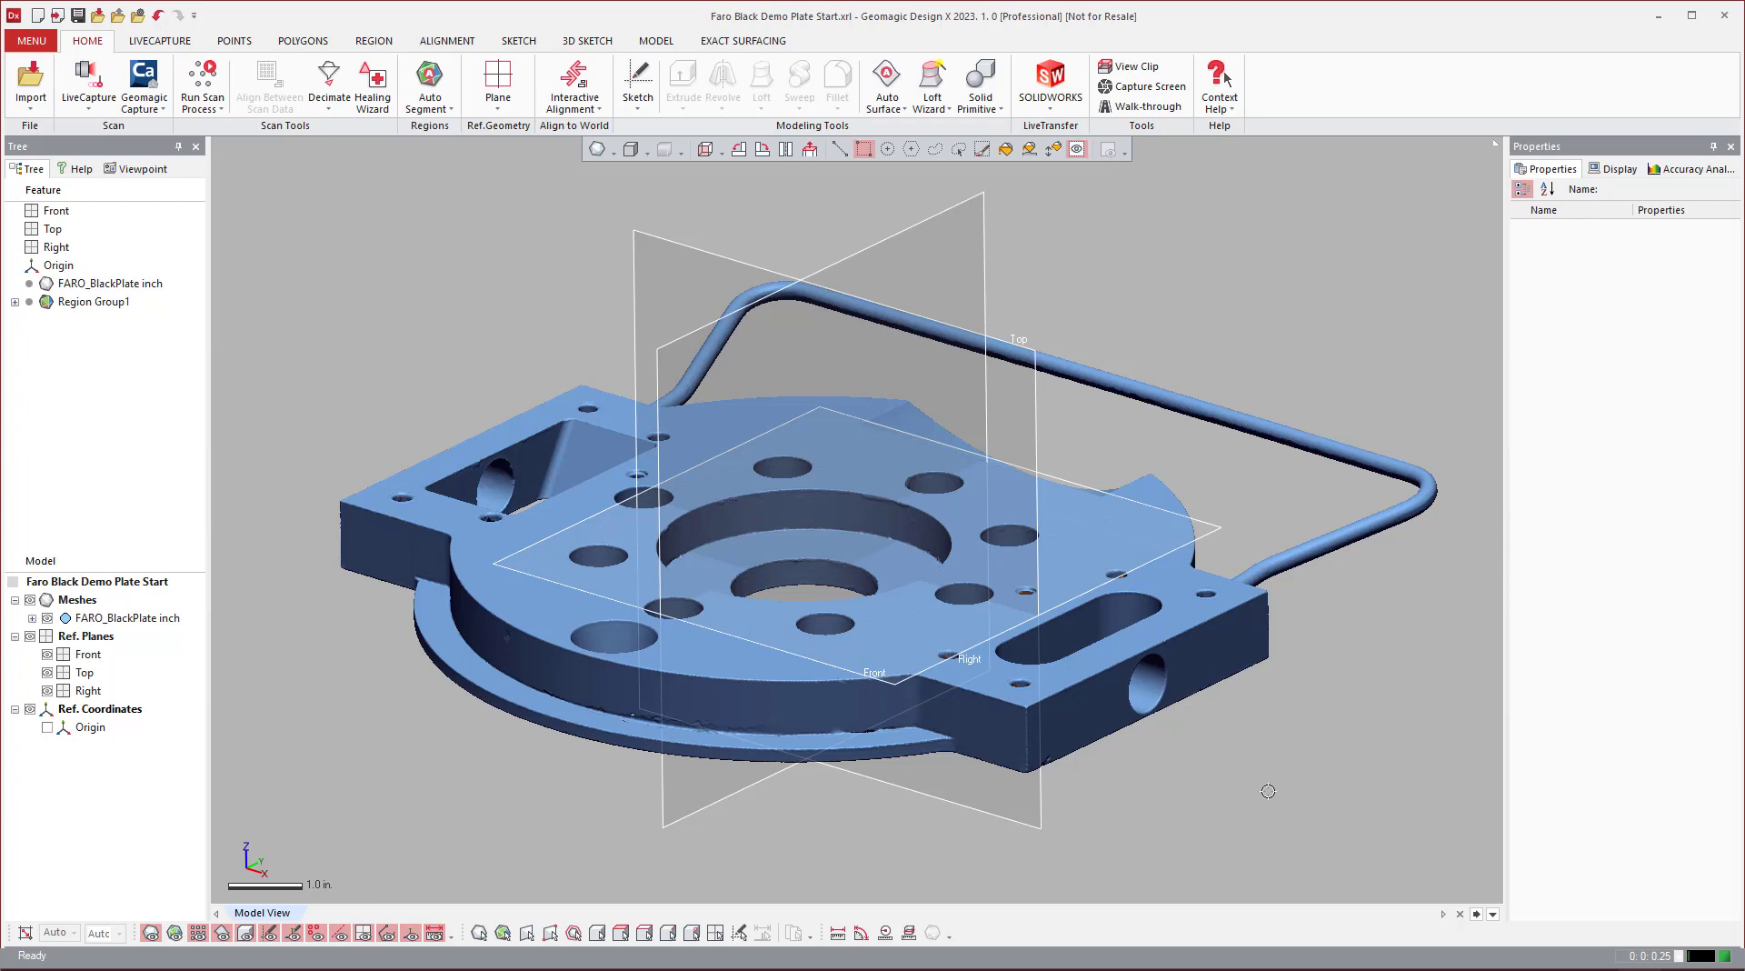
right_drag(838, 601, 840, 624)
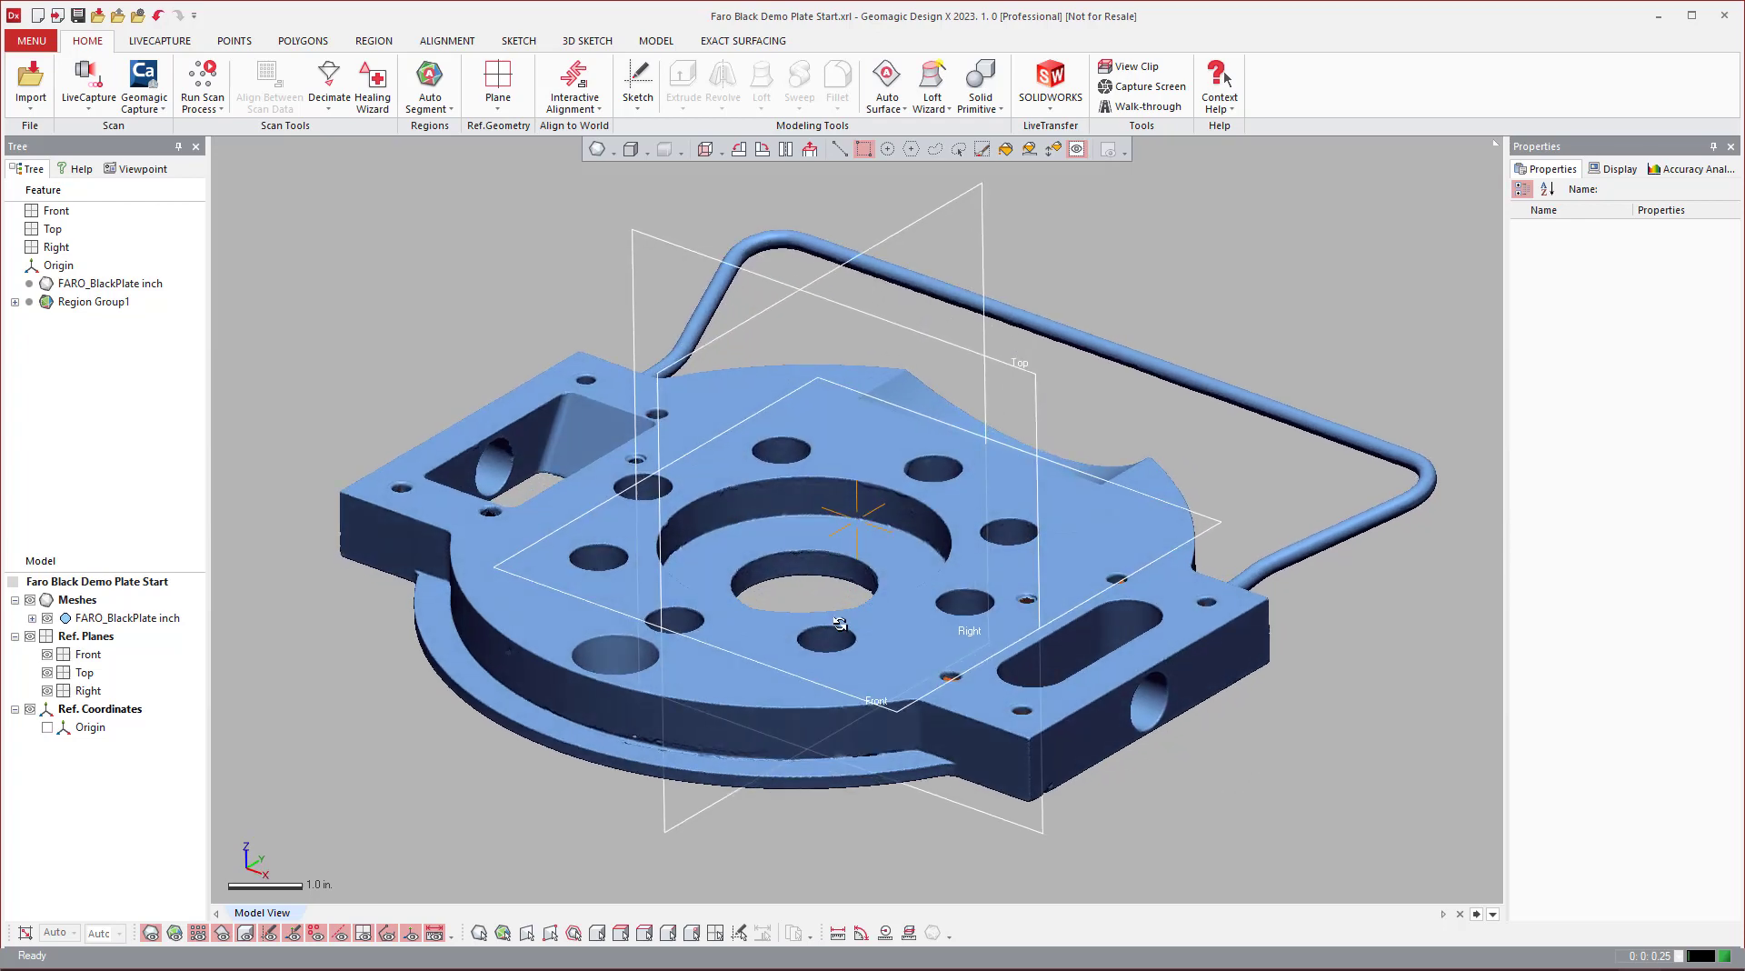
right_drag(953, 655, 890, 608)
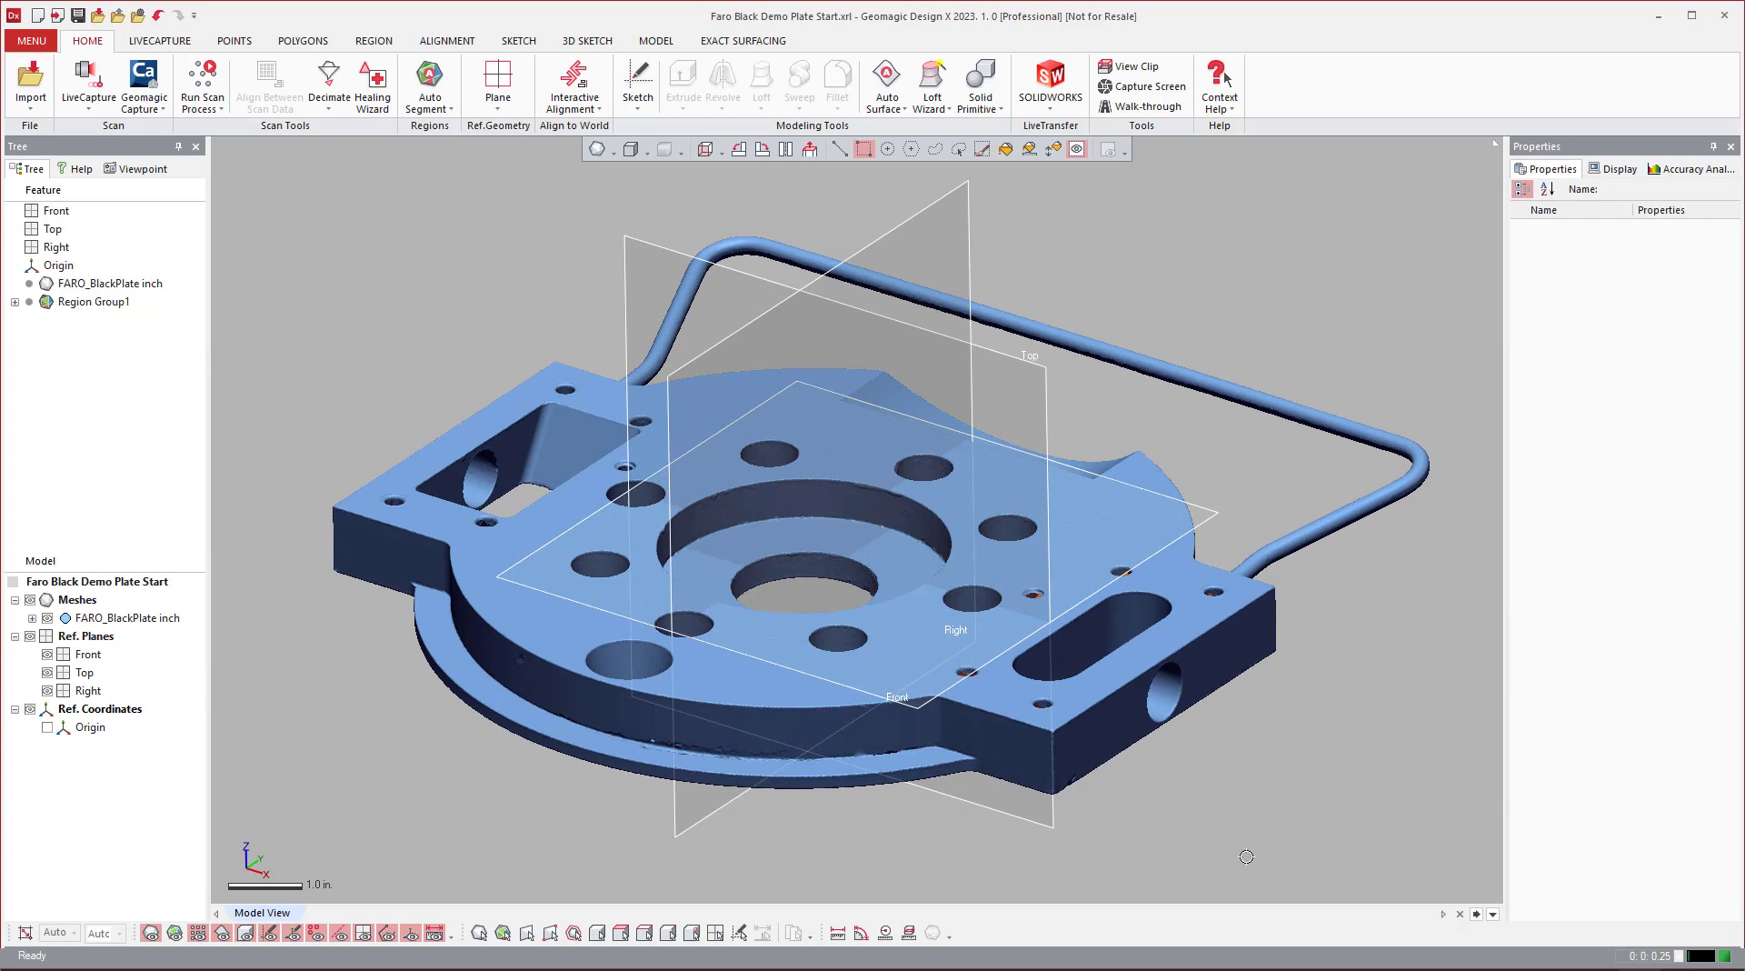
mouse_move(1153, 823)
right_down()
mouse_move(1091, 838)
mouse_move(885, 670)
mouse_move(850, 741)
mouse_move(770, 622)
mouse_move(777, 561)
right_up()
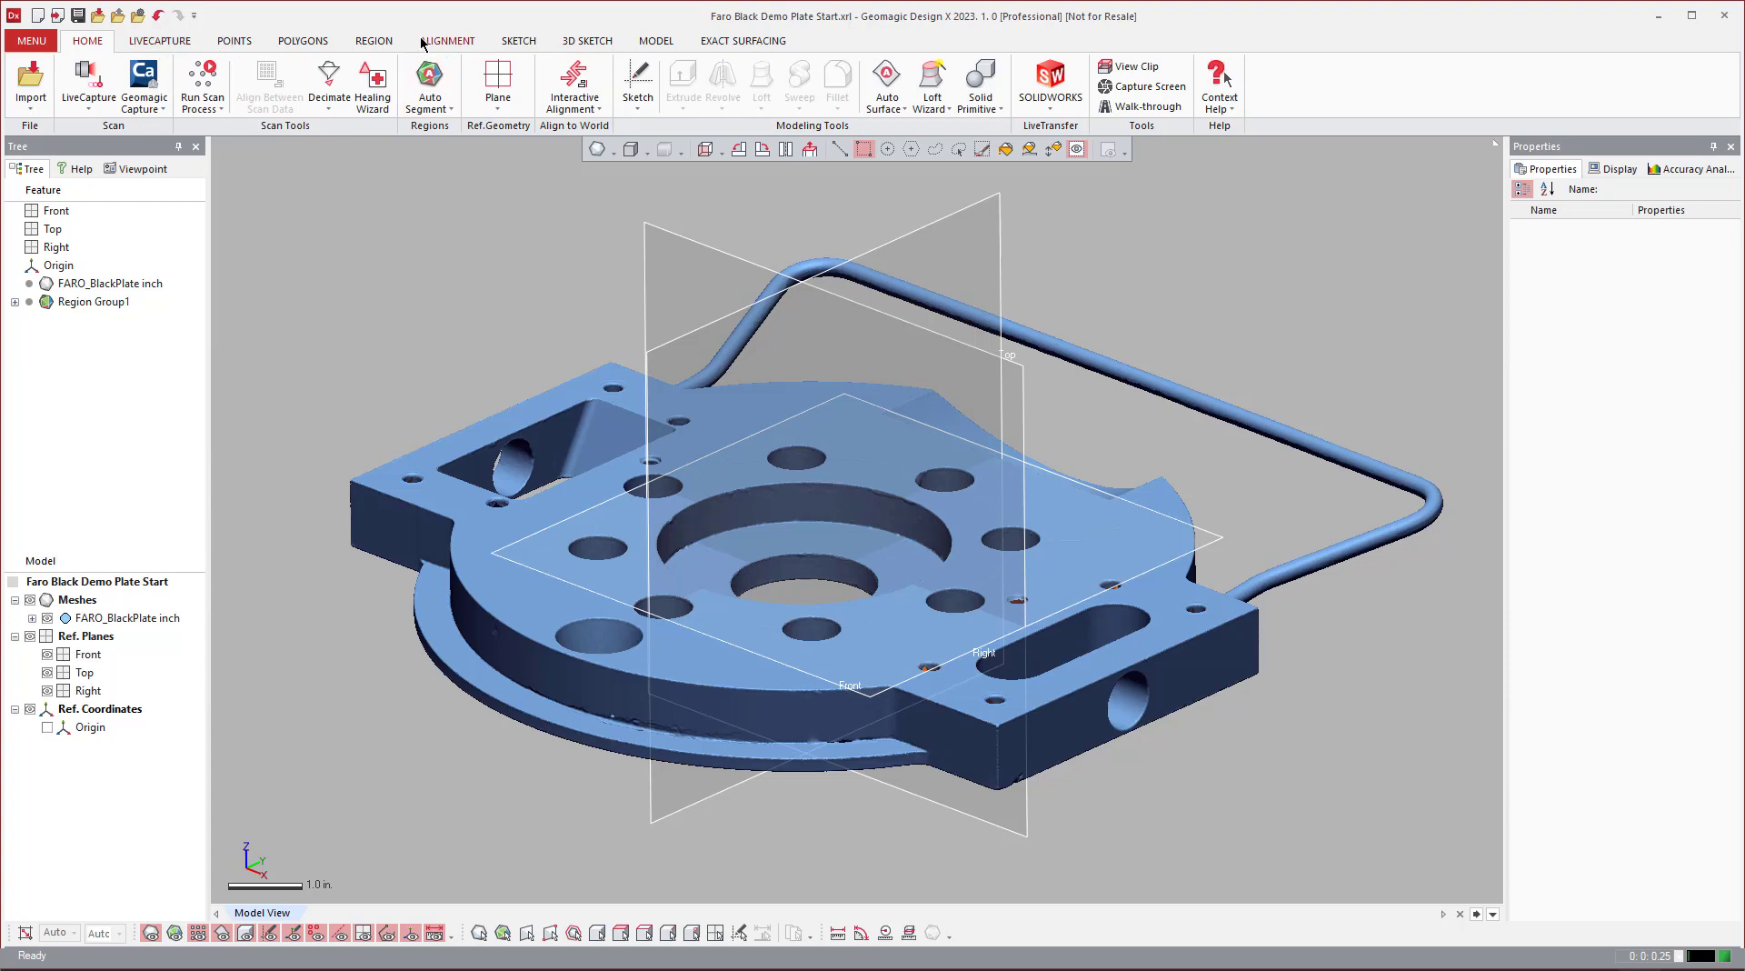
click(325, 41)
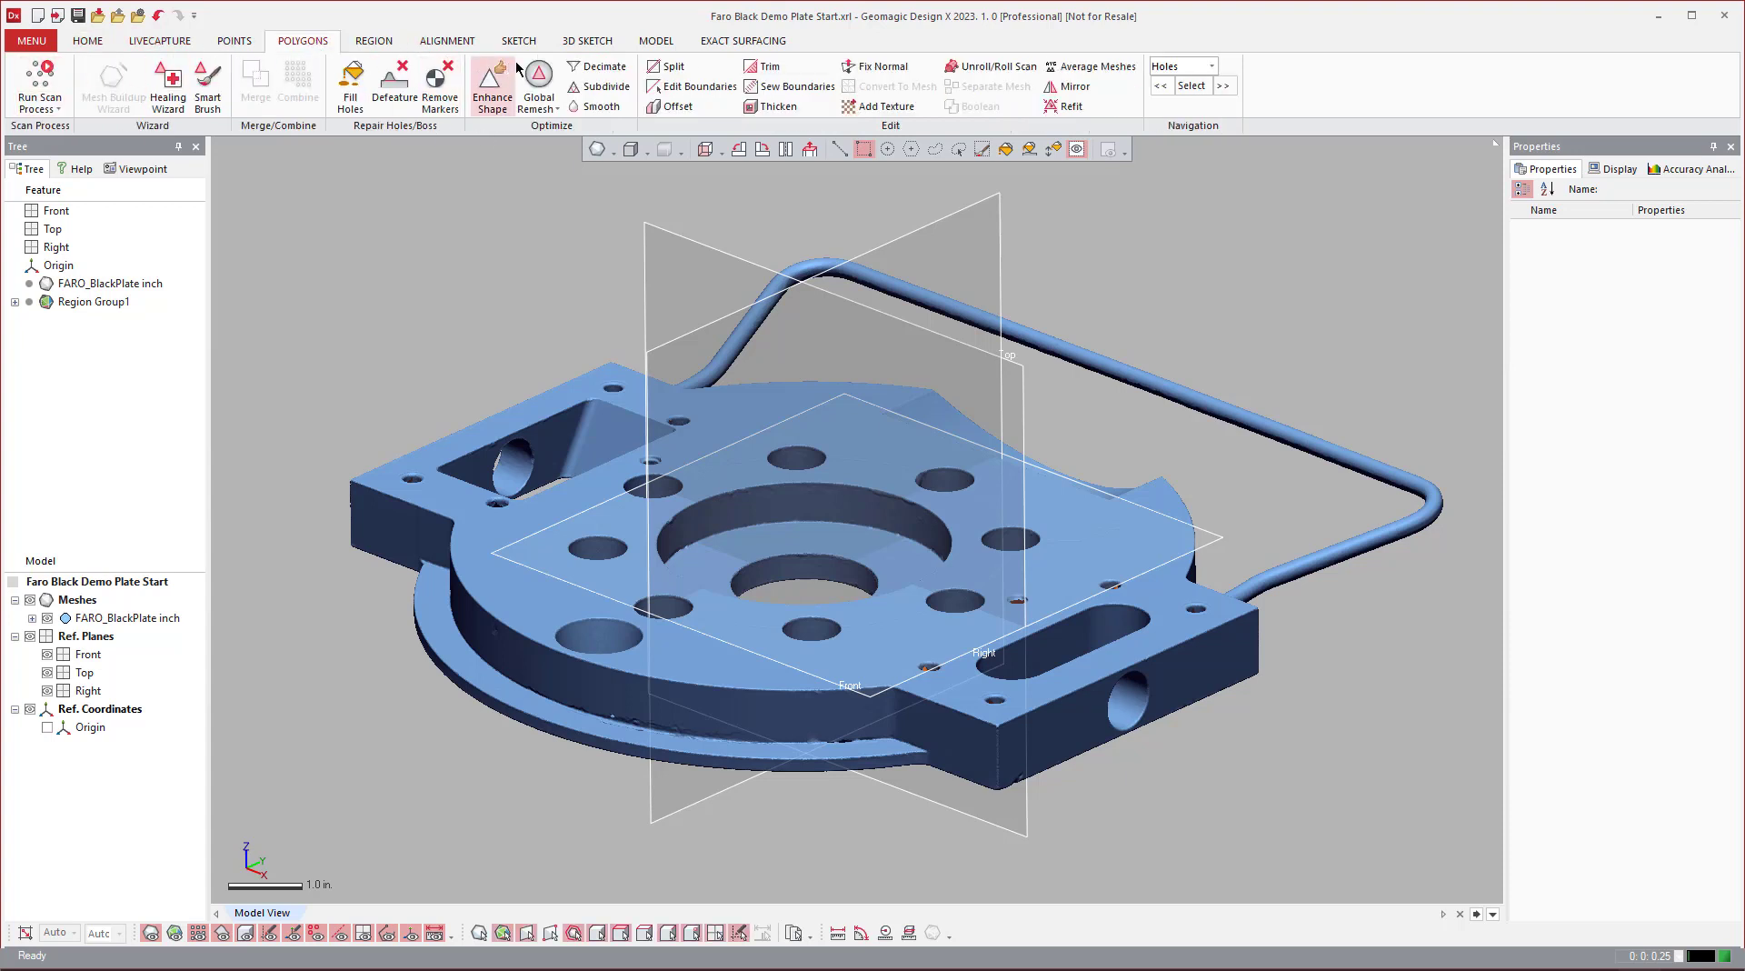
click(234, 41)
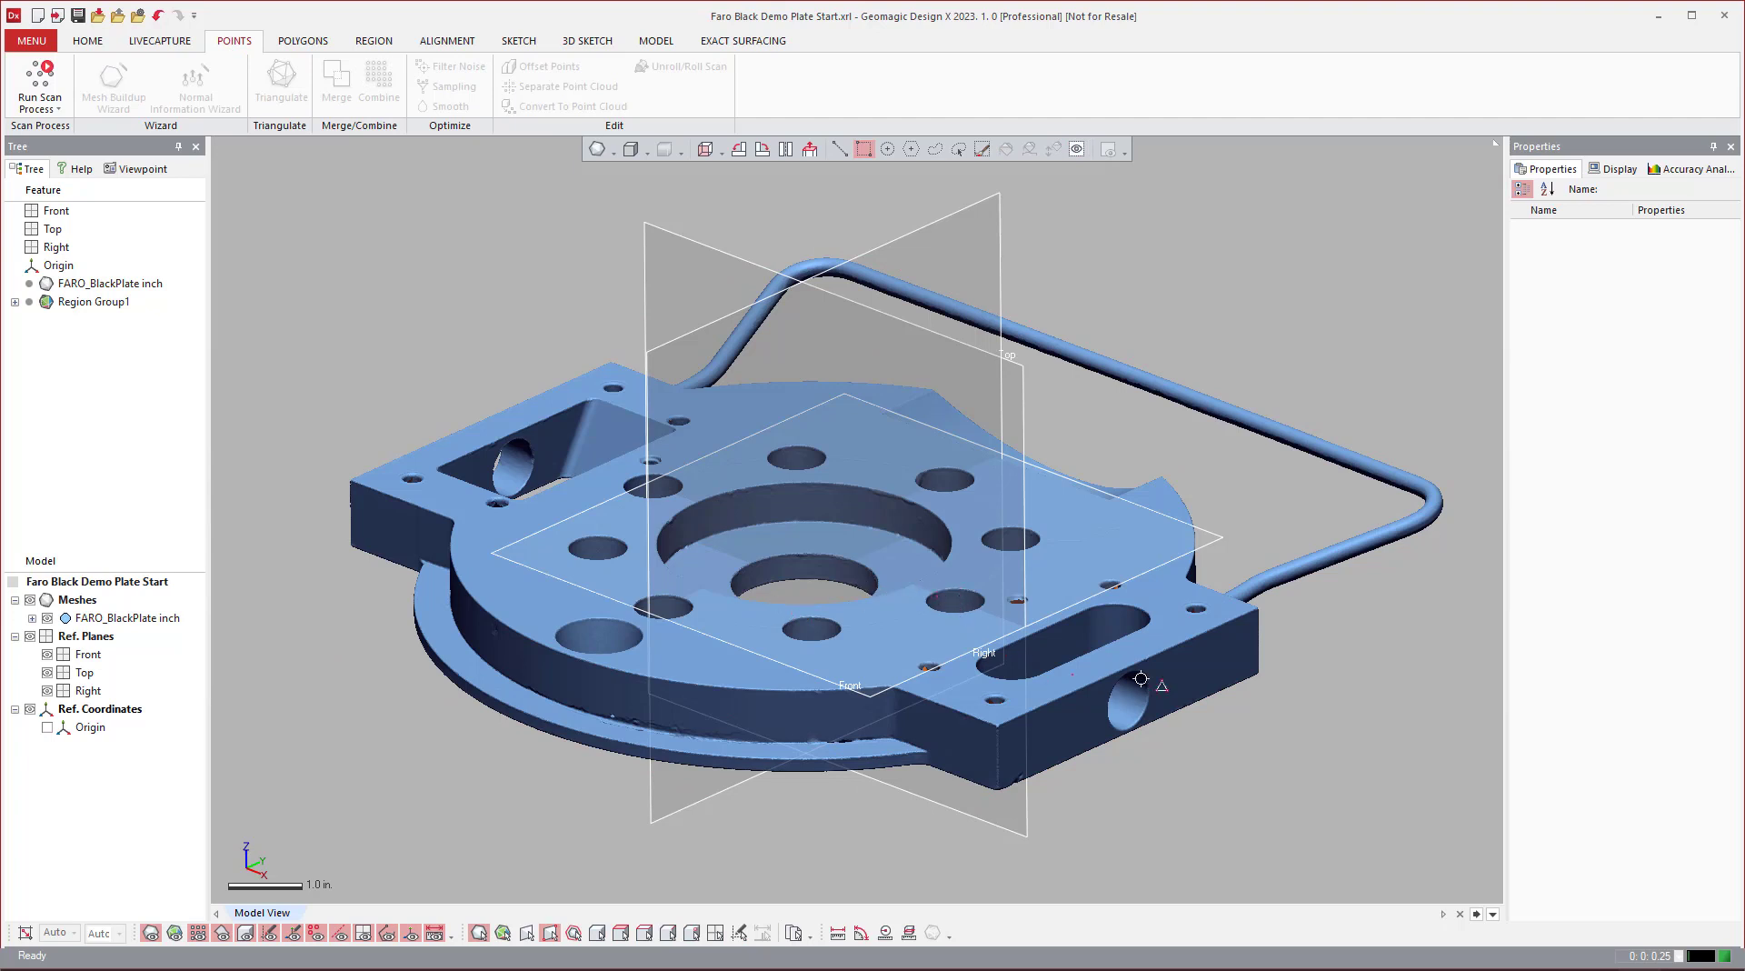
click(85, 43)
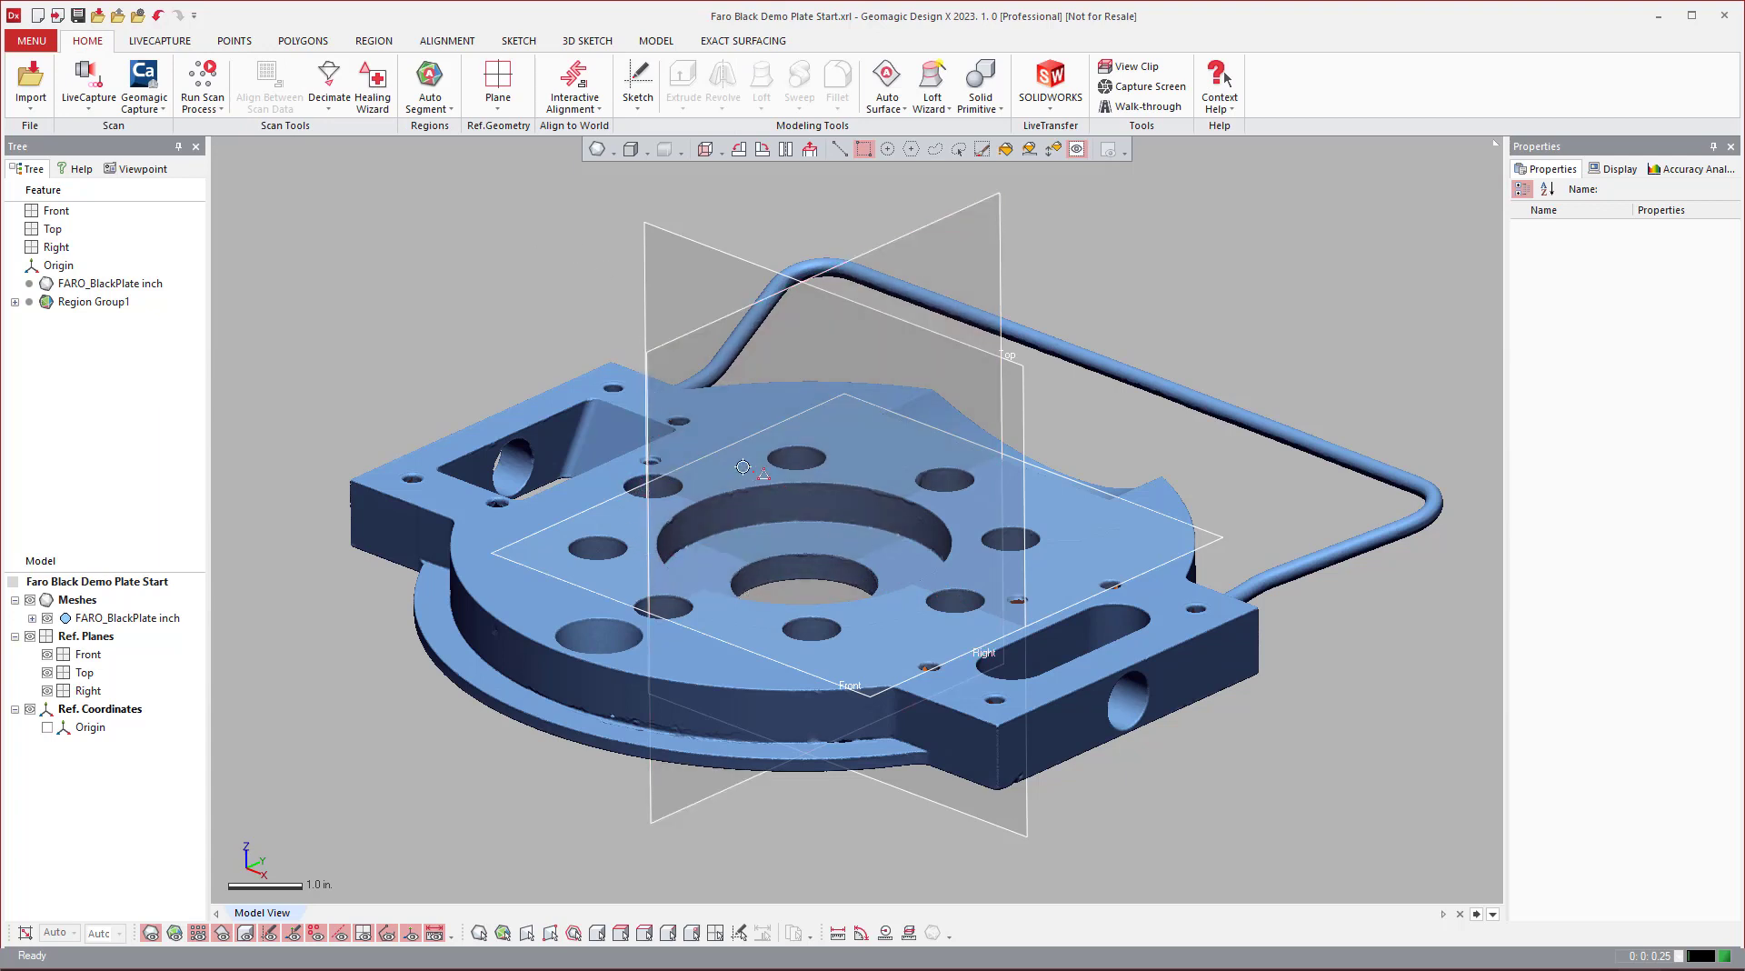
right_drag(1028, 537, 941, 536)
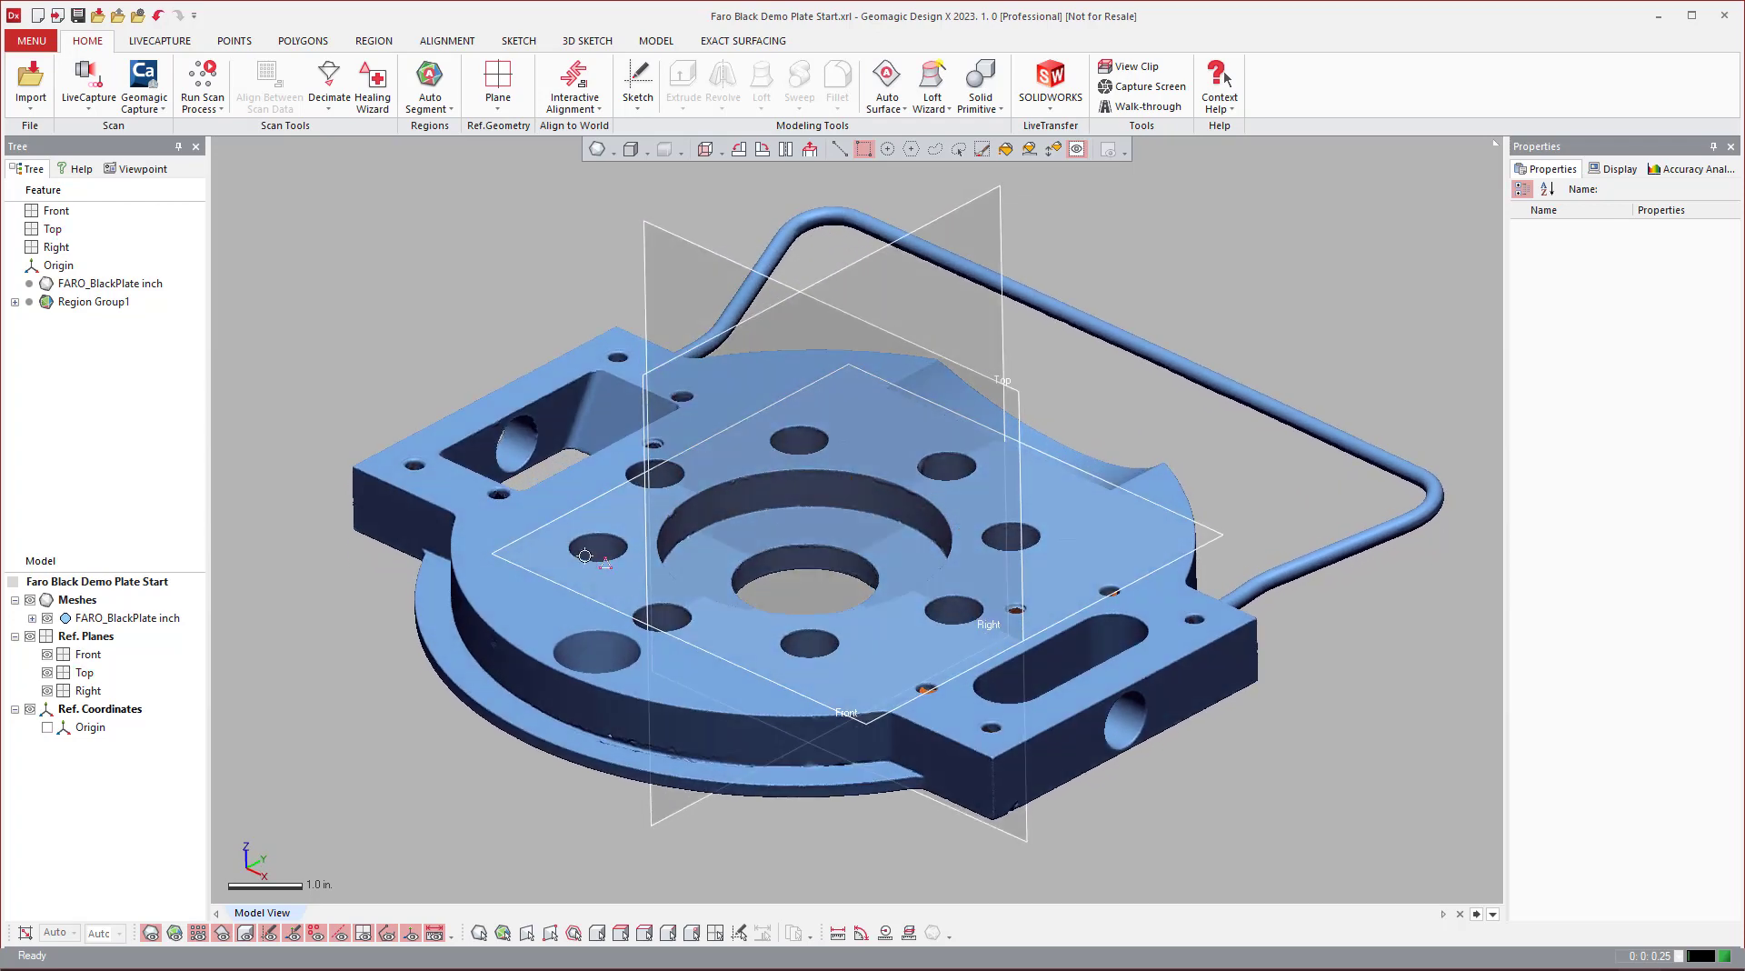
scroll(579, 610, down, 1)
scroll(641, 584, up, 2)
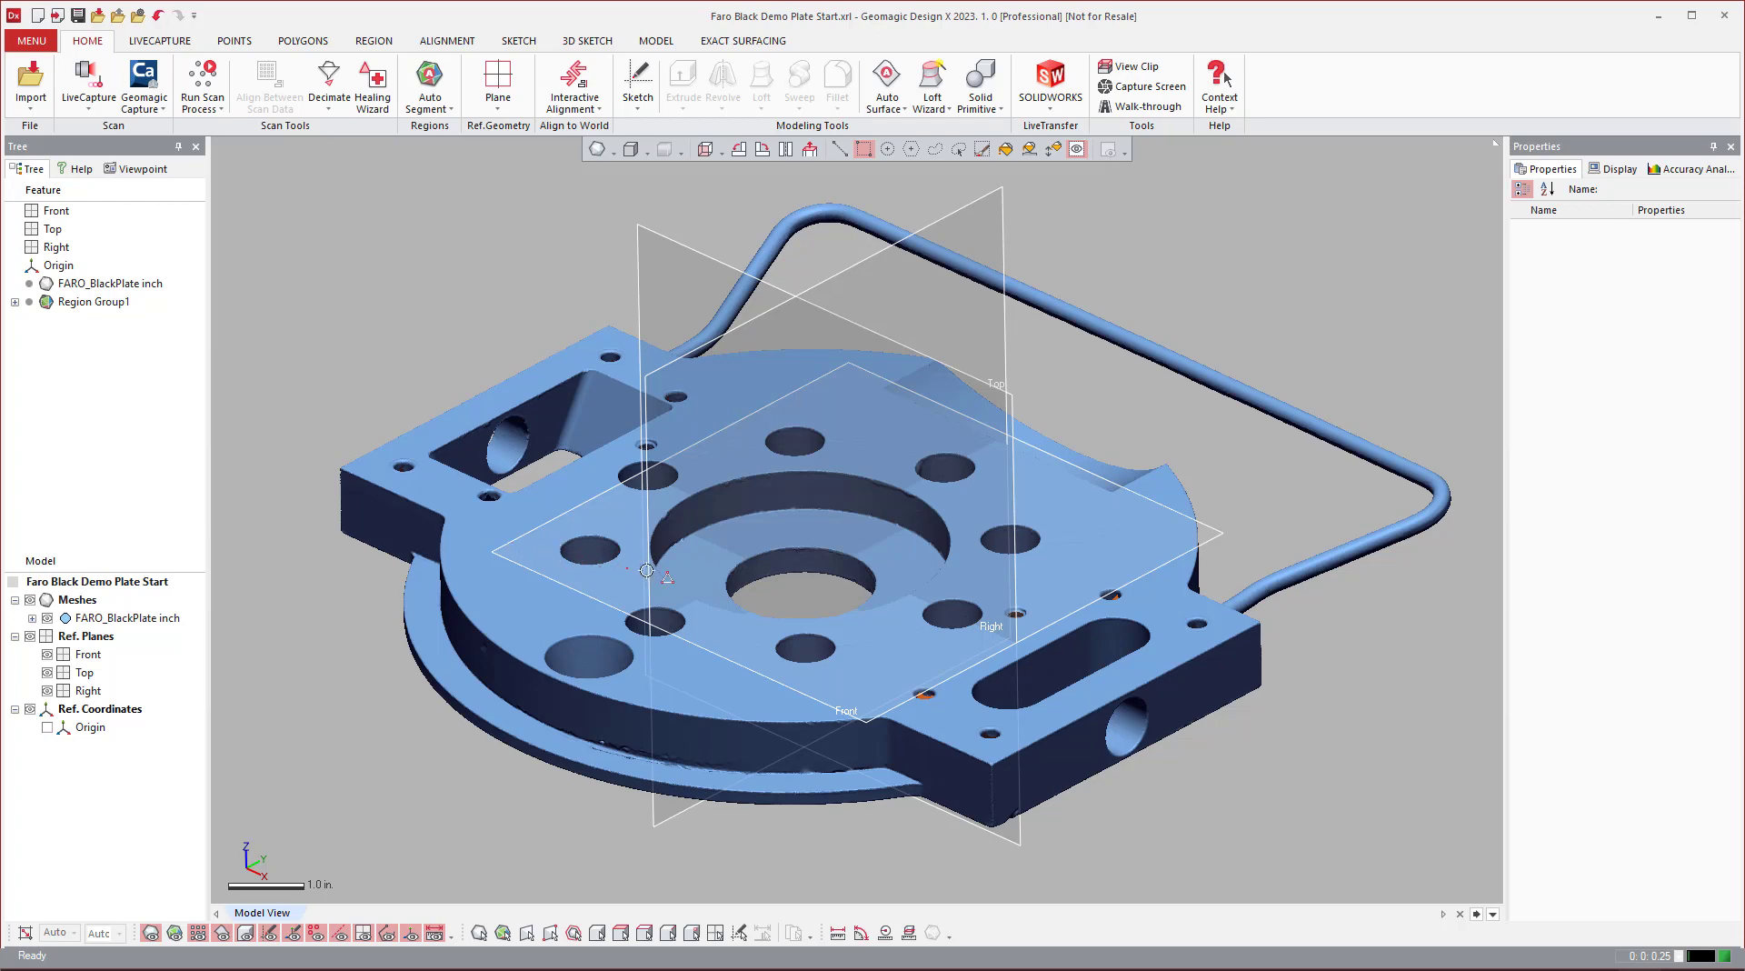
mouse_move(743, 546)
right_down()
mouse_move(744, 503)
mouse_move(737, 542)
mouse_move(719, 541)
mouse_move(722, 520)
right_up()
right_drag(852, 530, 857, 545)
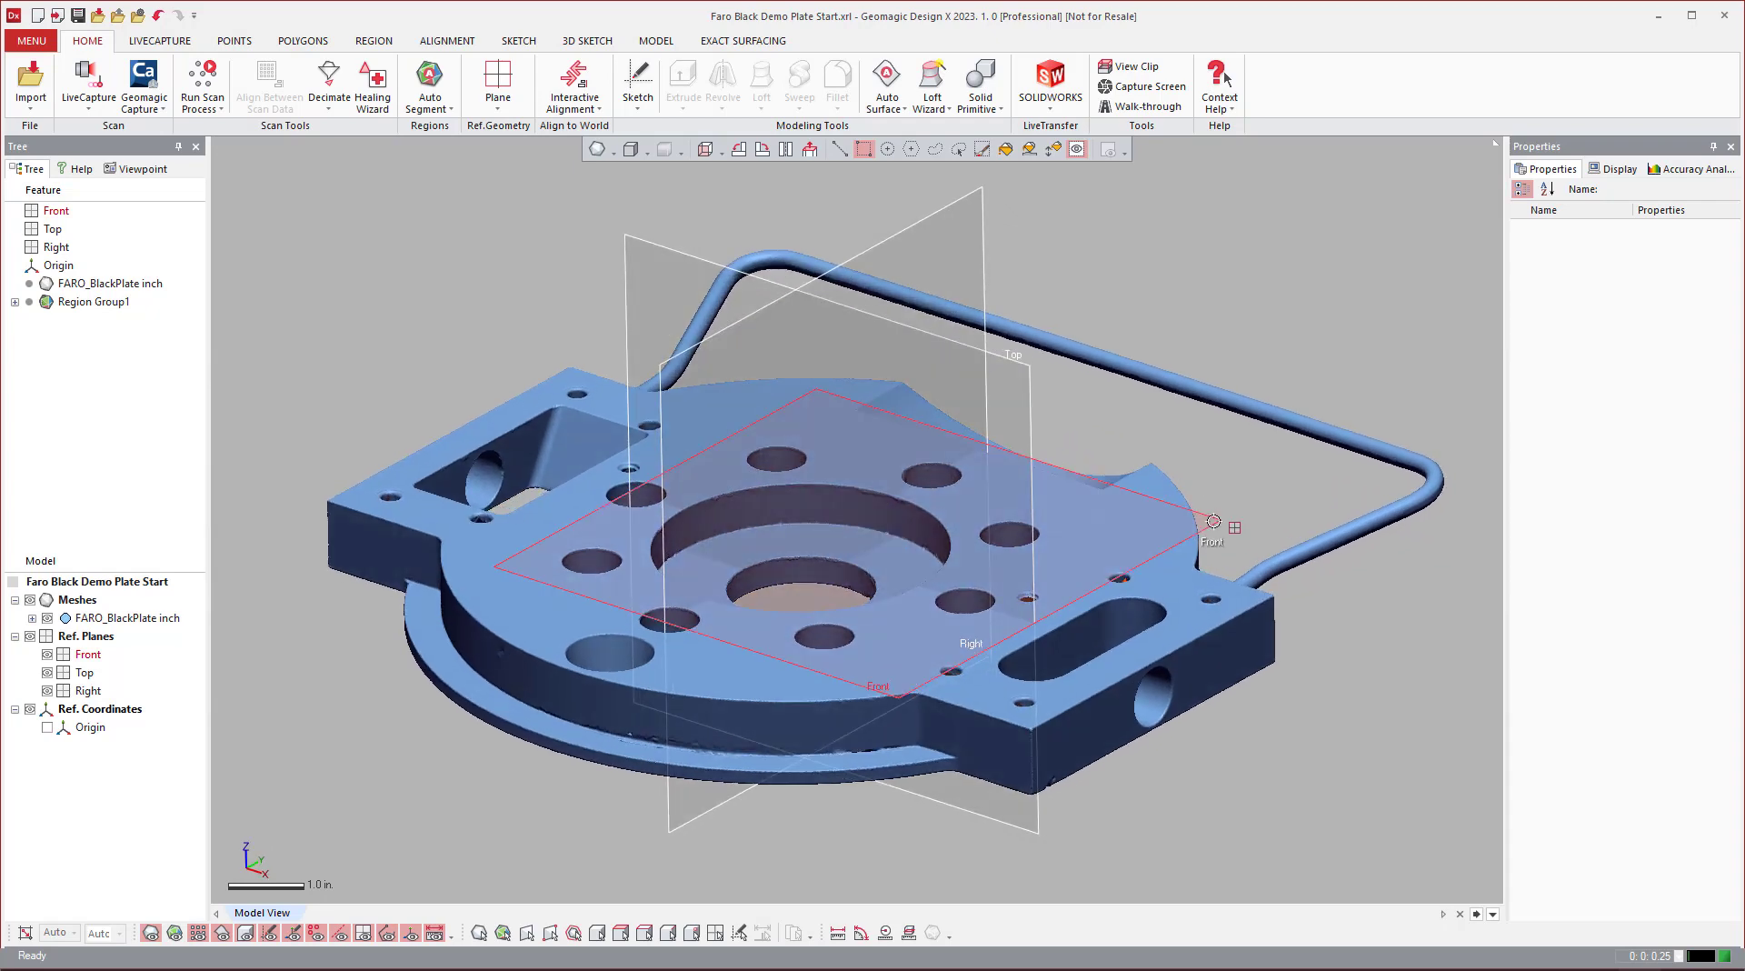
Step: Start a mesh sketch on the Front plane of the scanned plate
click(1214, 521)
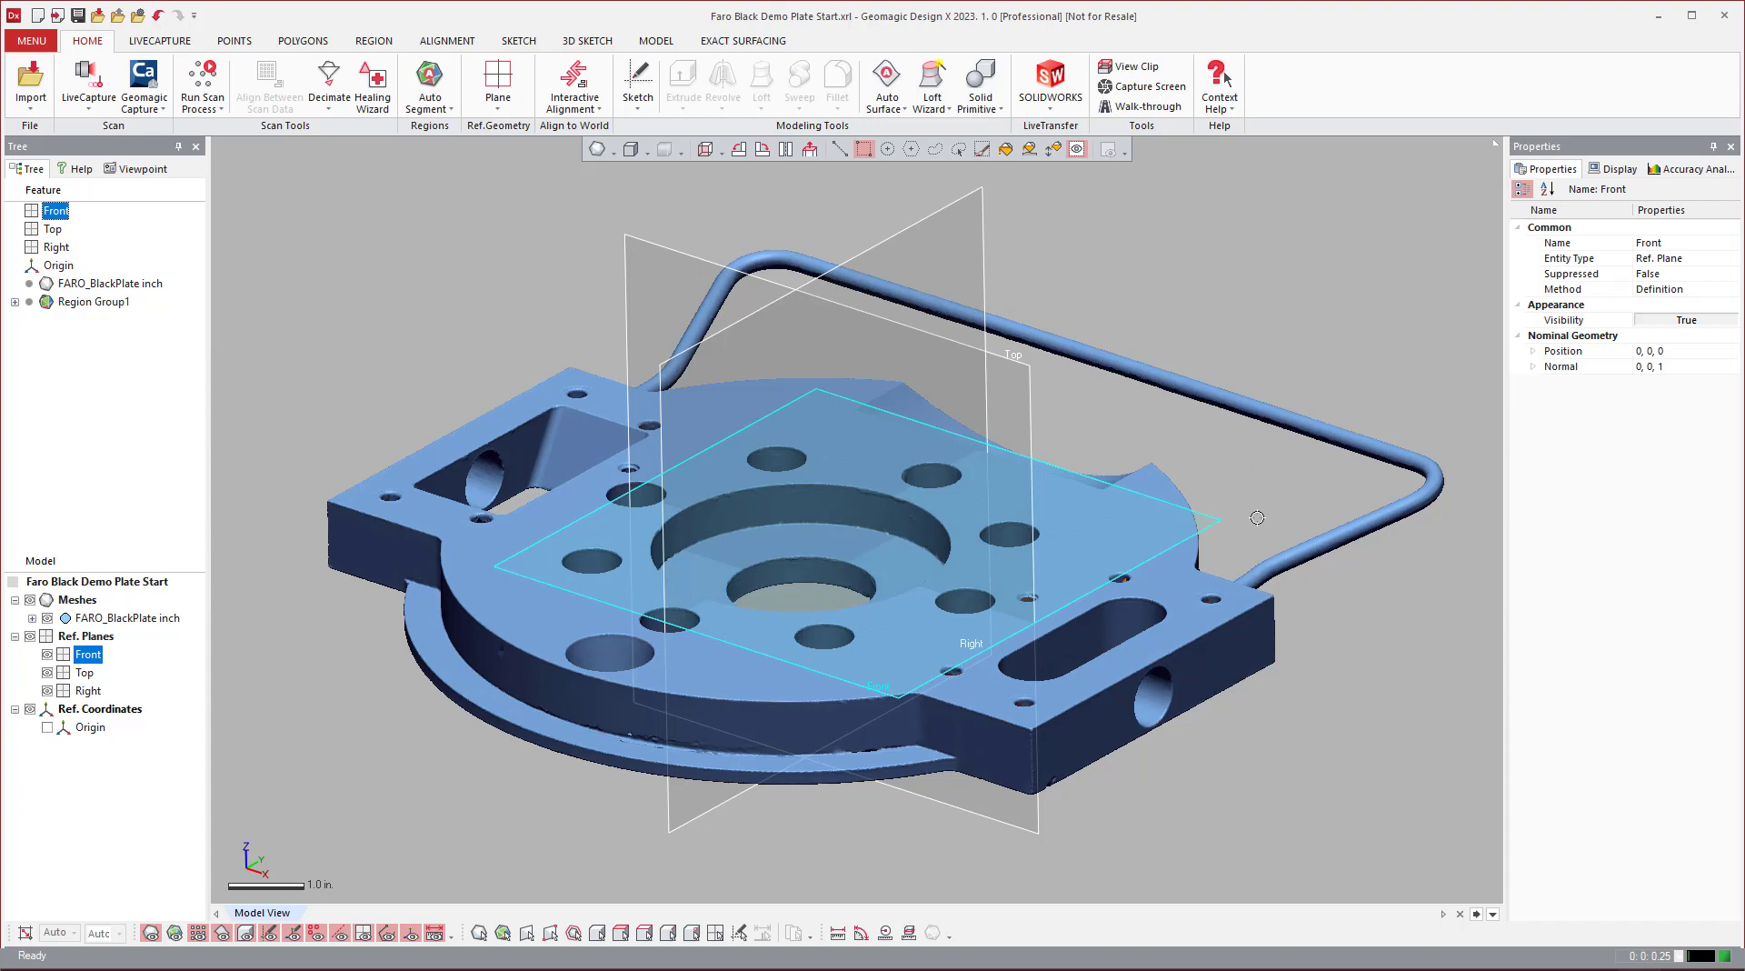
right_click(1254, 276)
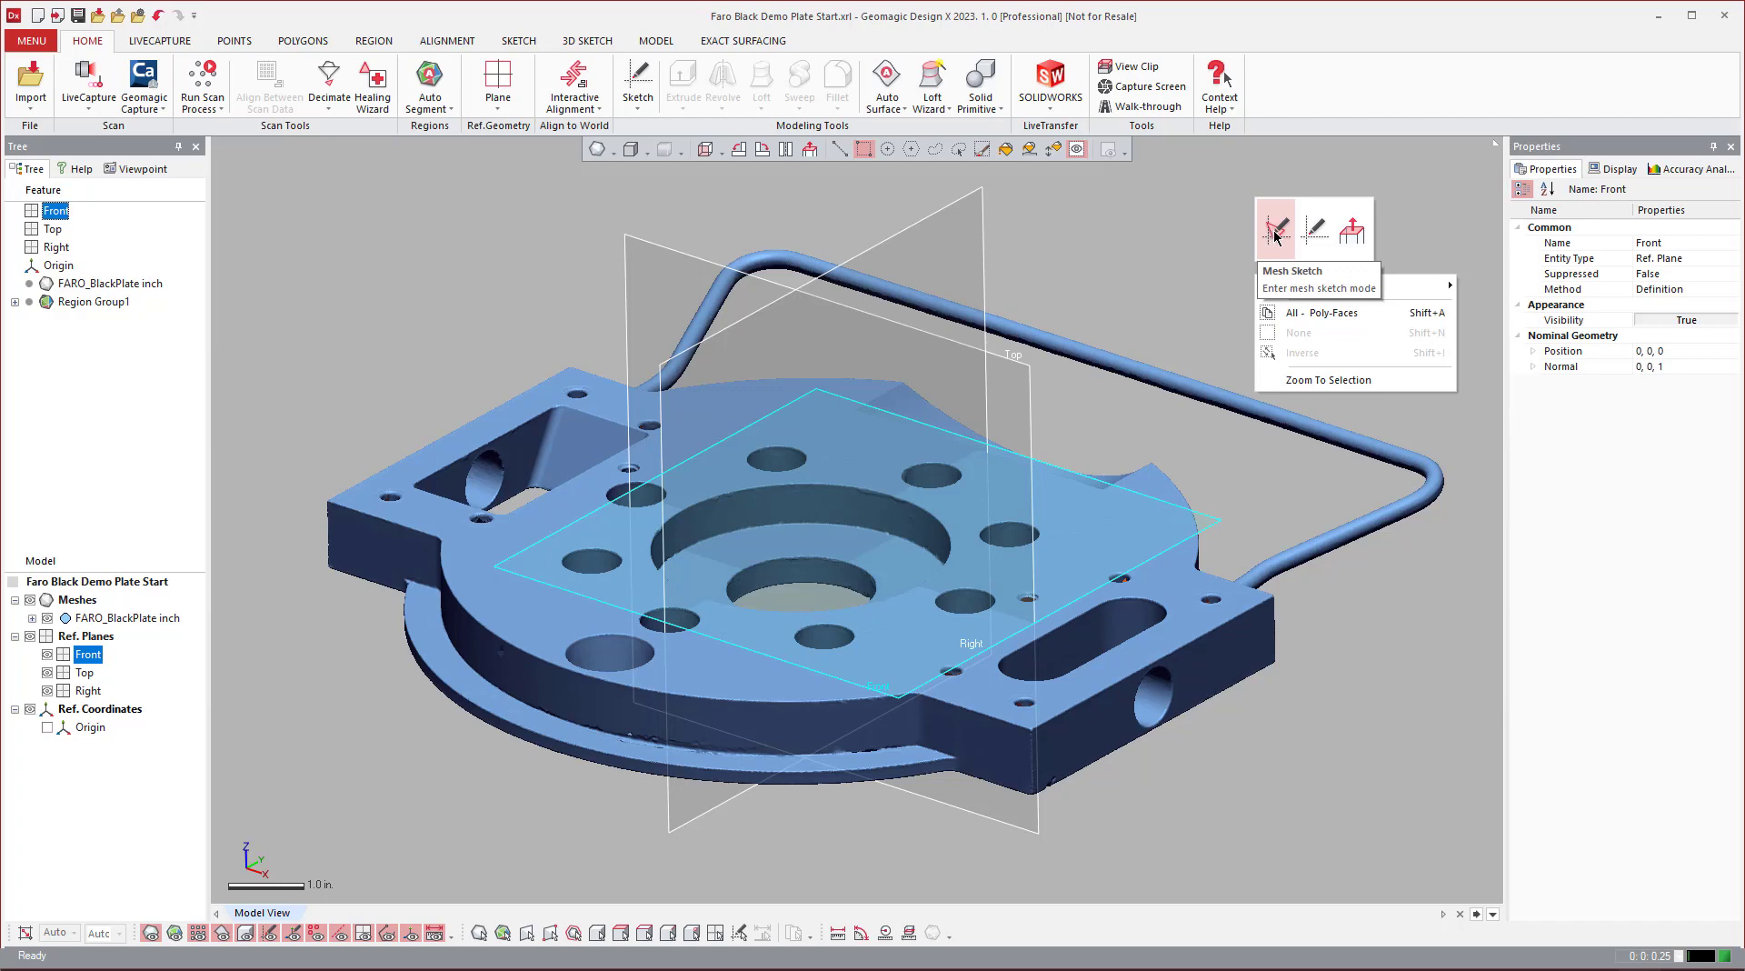
click(1275, 232)
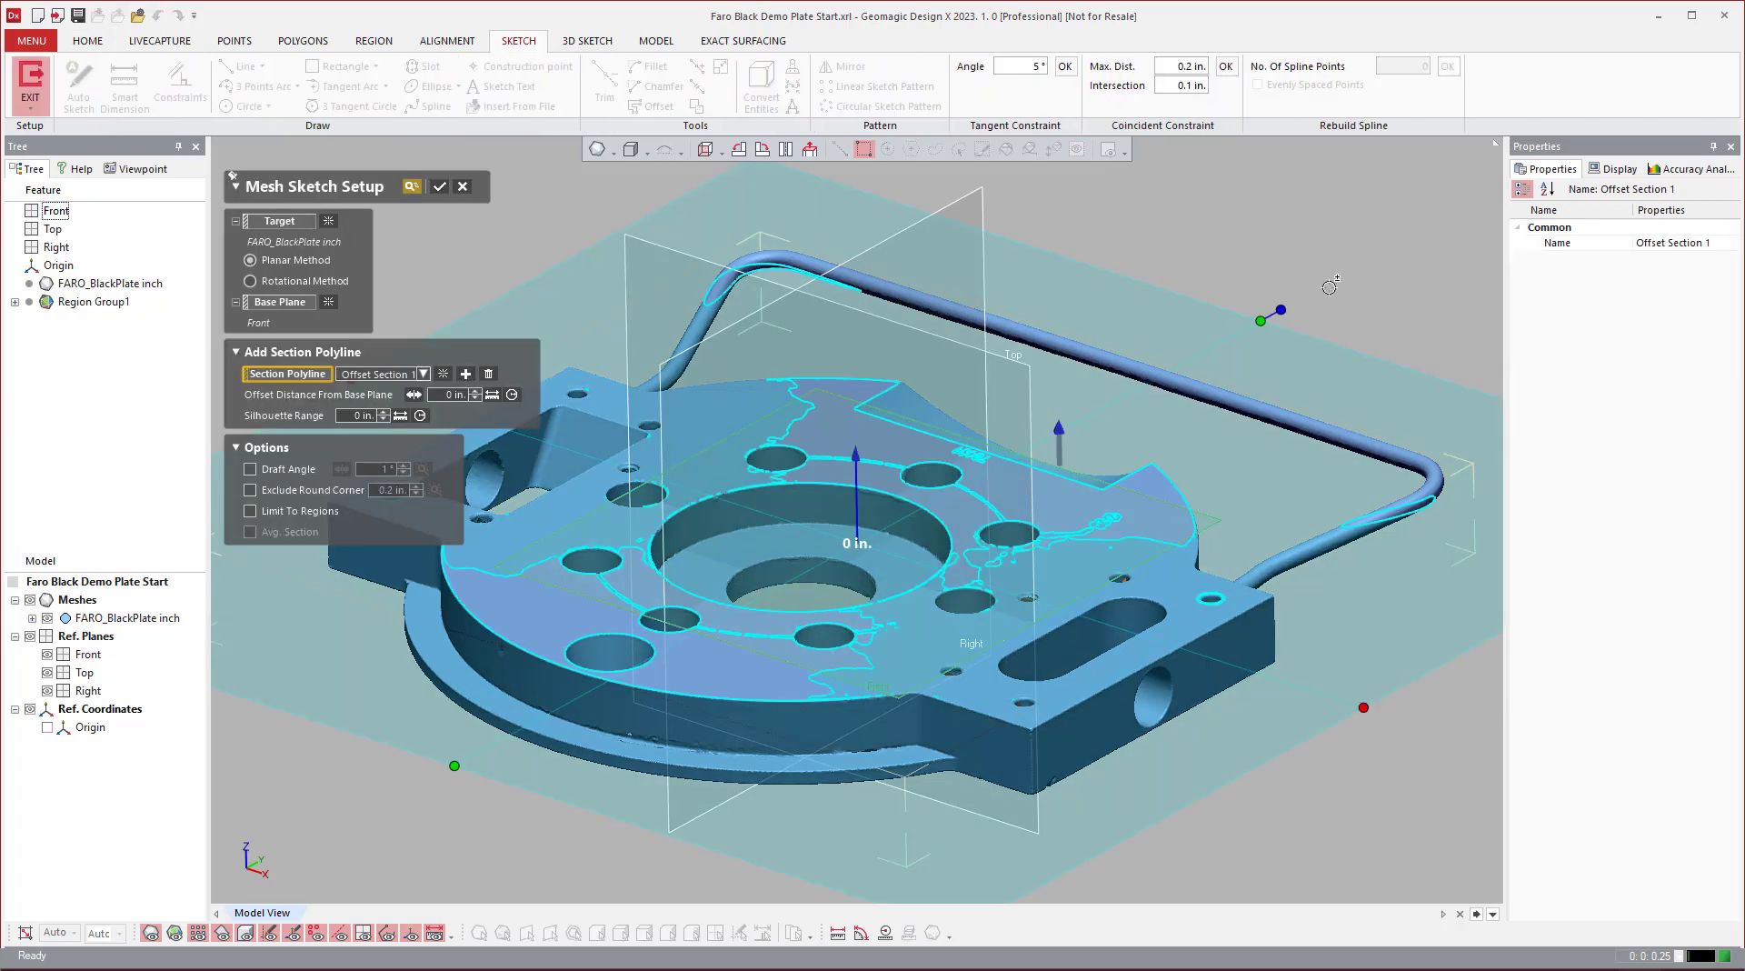
Step: Offset the section 0.8 in. from the base plane, extend the silhouette range to 7.35 in., and accept the mesh sketch setup
right_drag(919, 557, 929, 542)
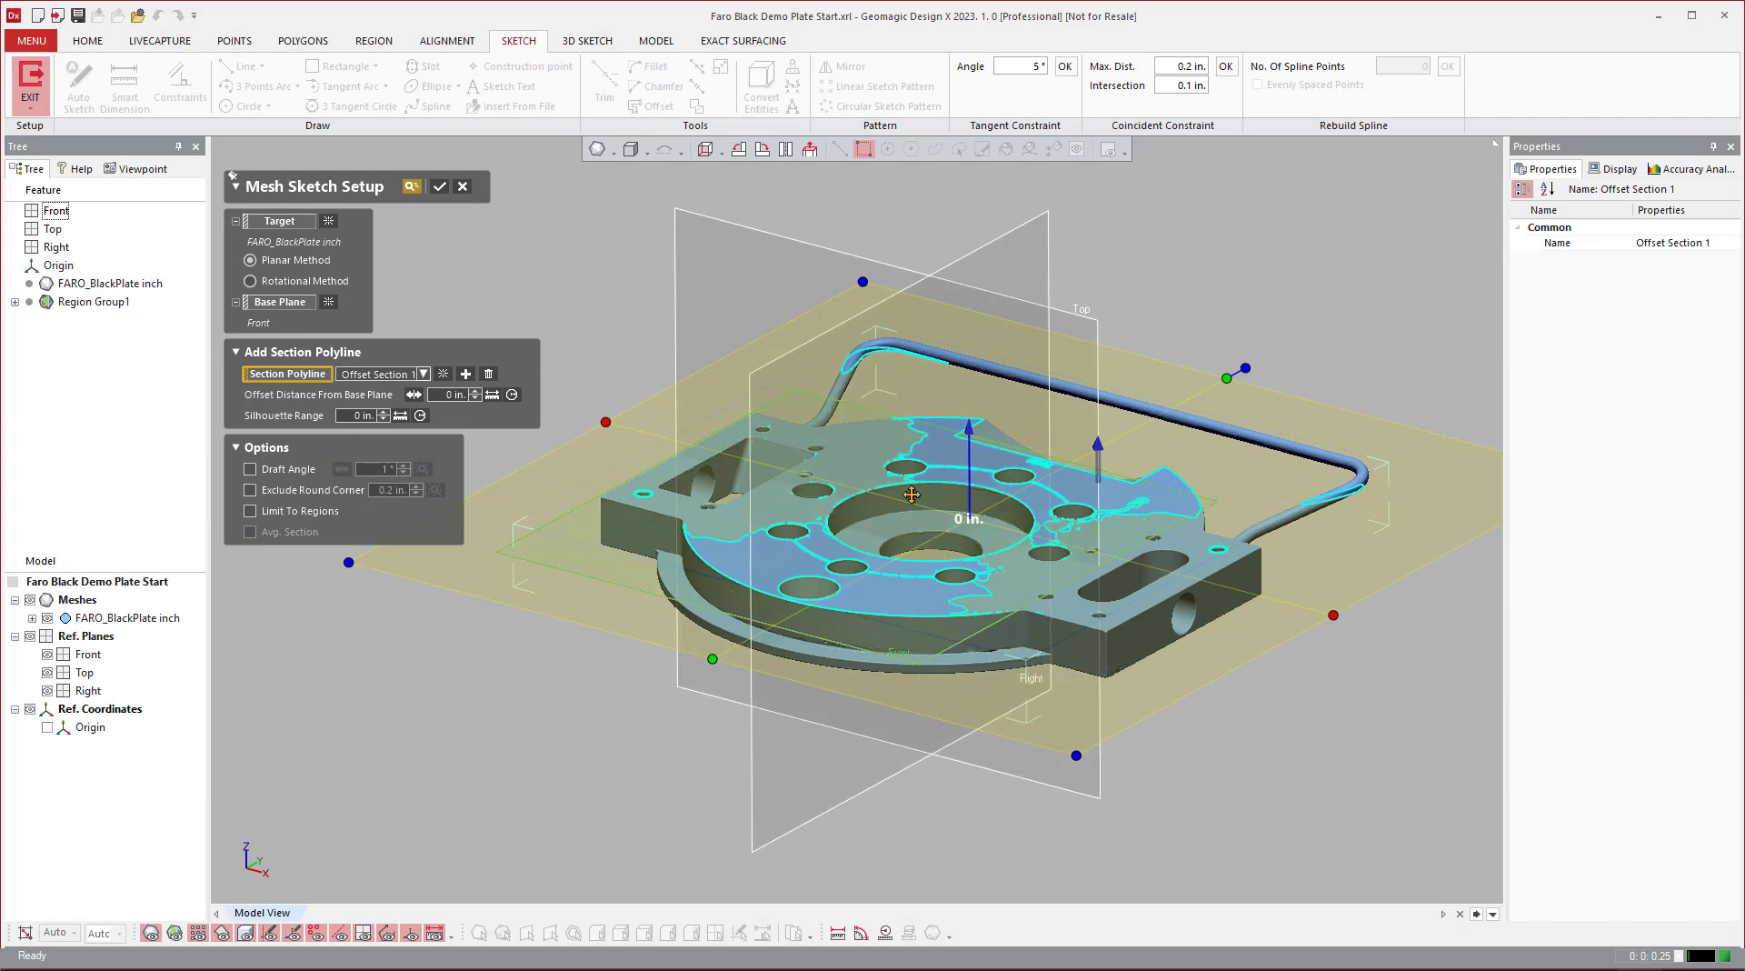
drag(970, 429, 984, 465)
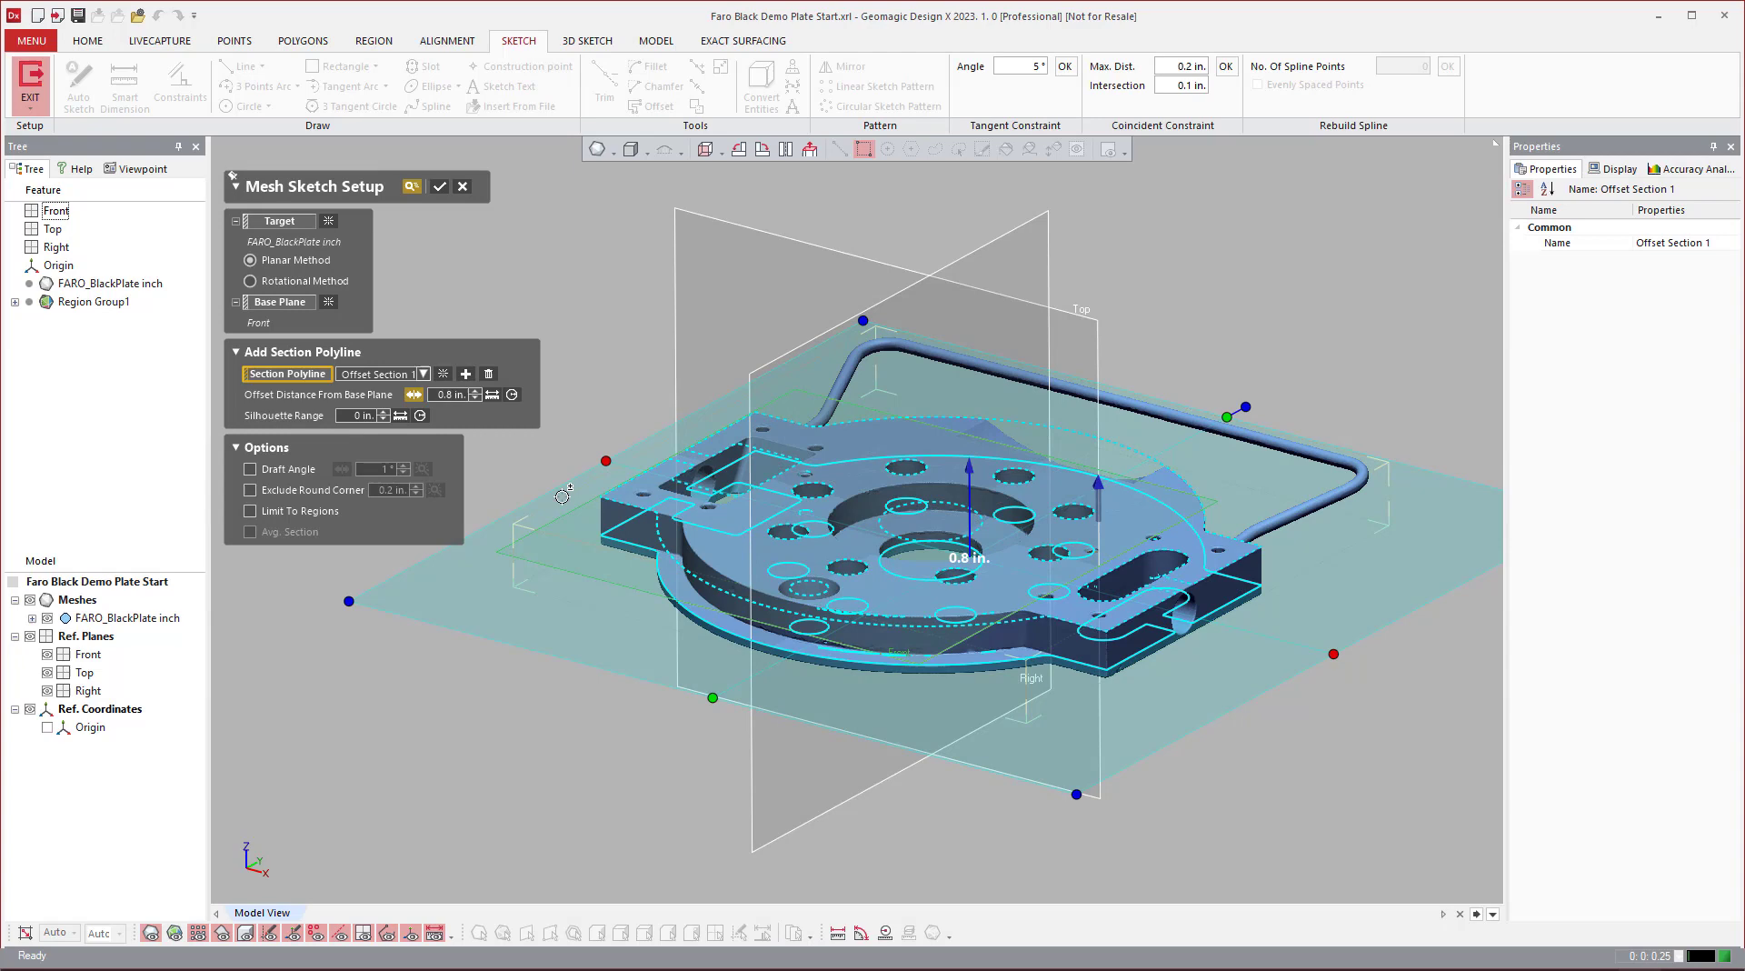
drag(1100, 484, 1064, 125)
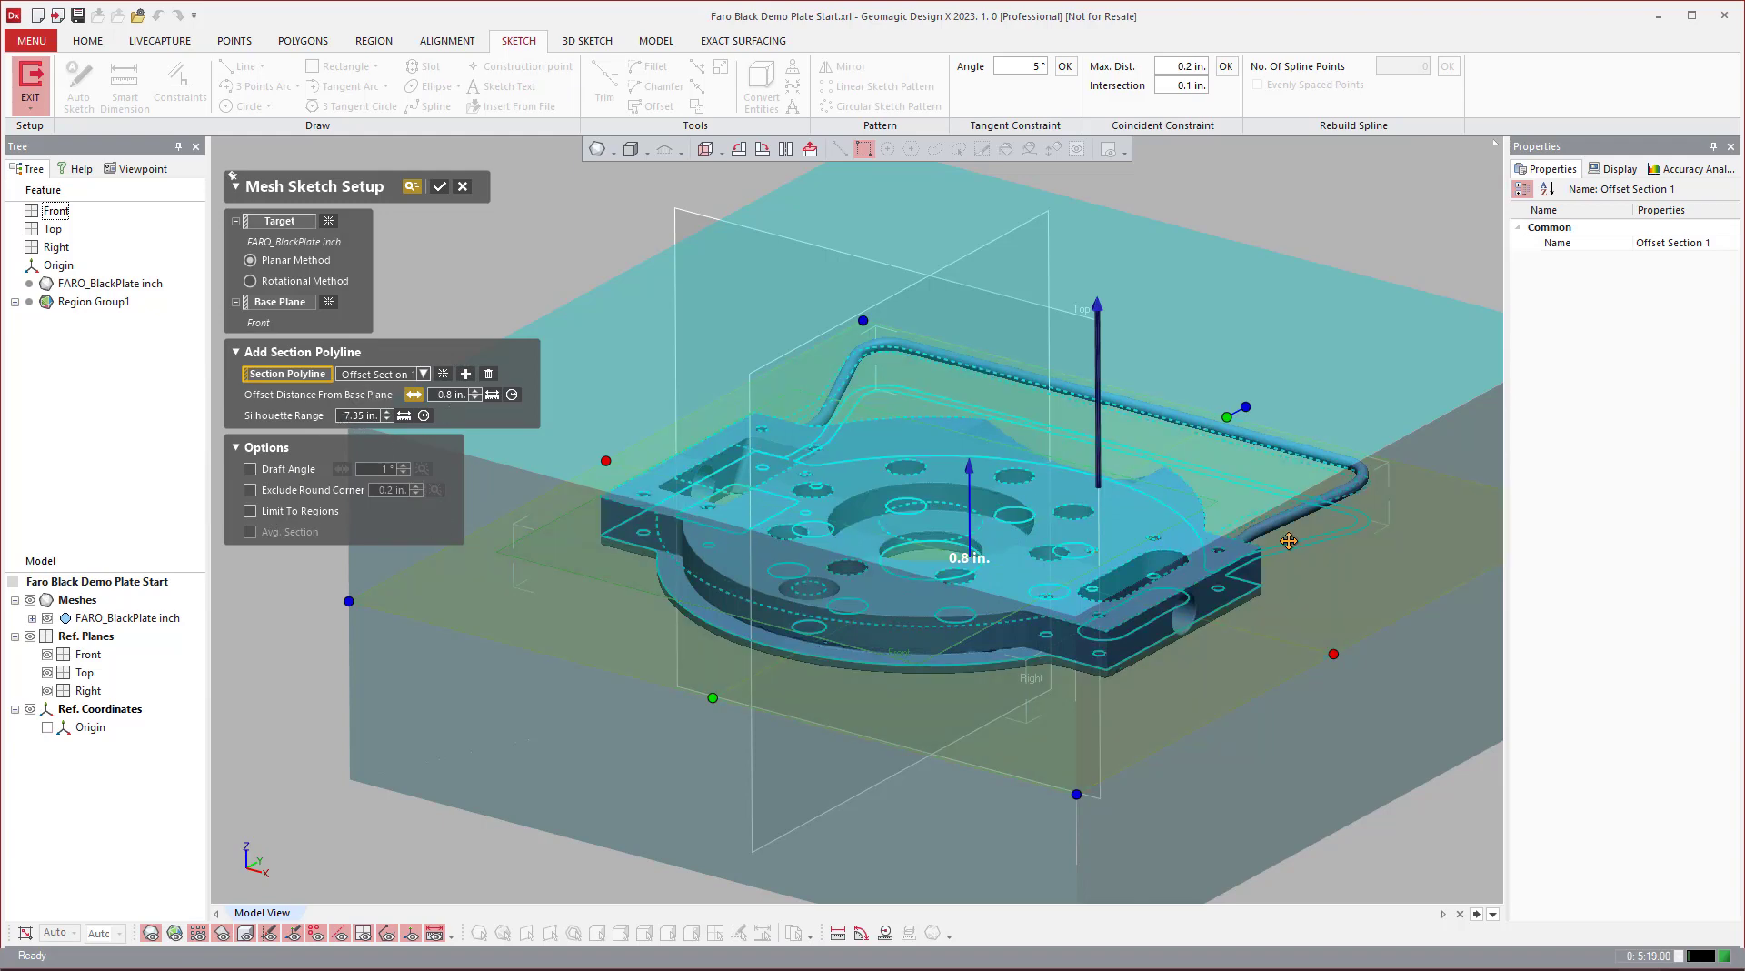
right_drag(993, 507, 943, 530)
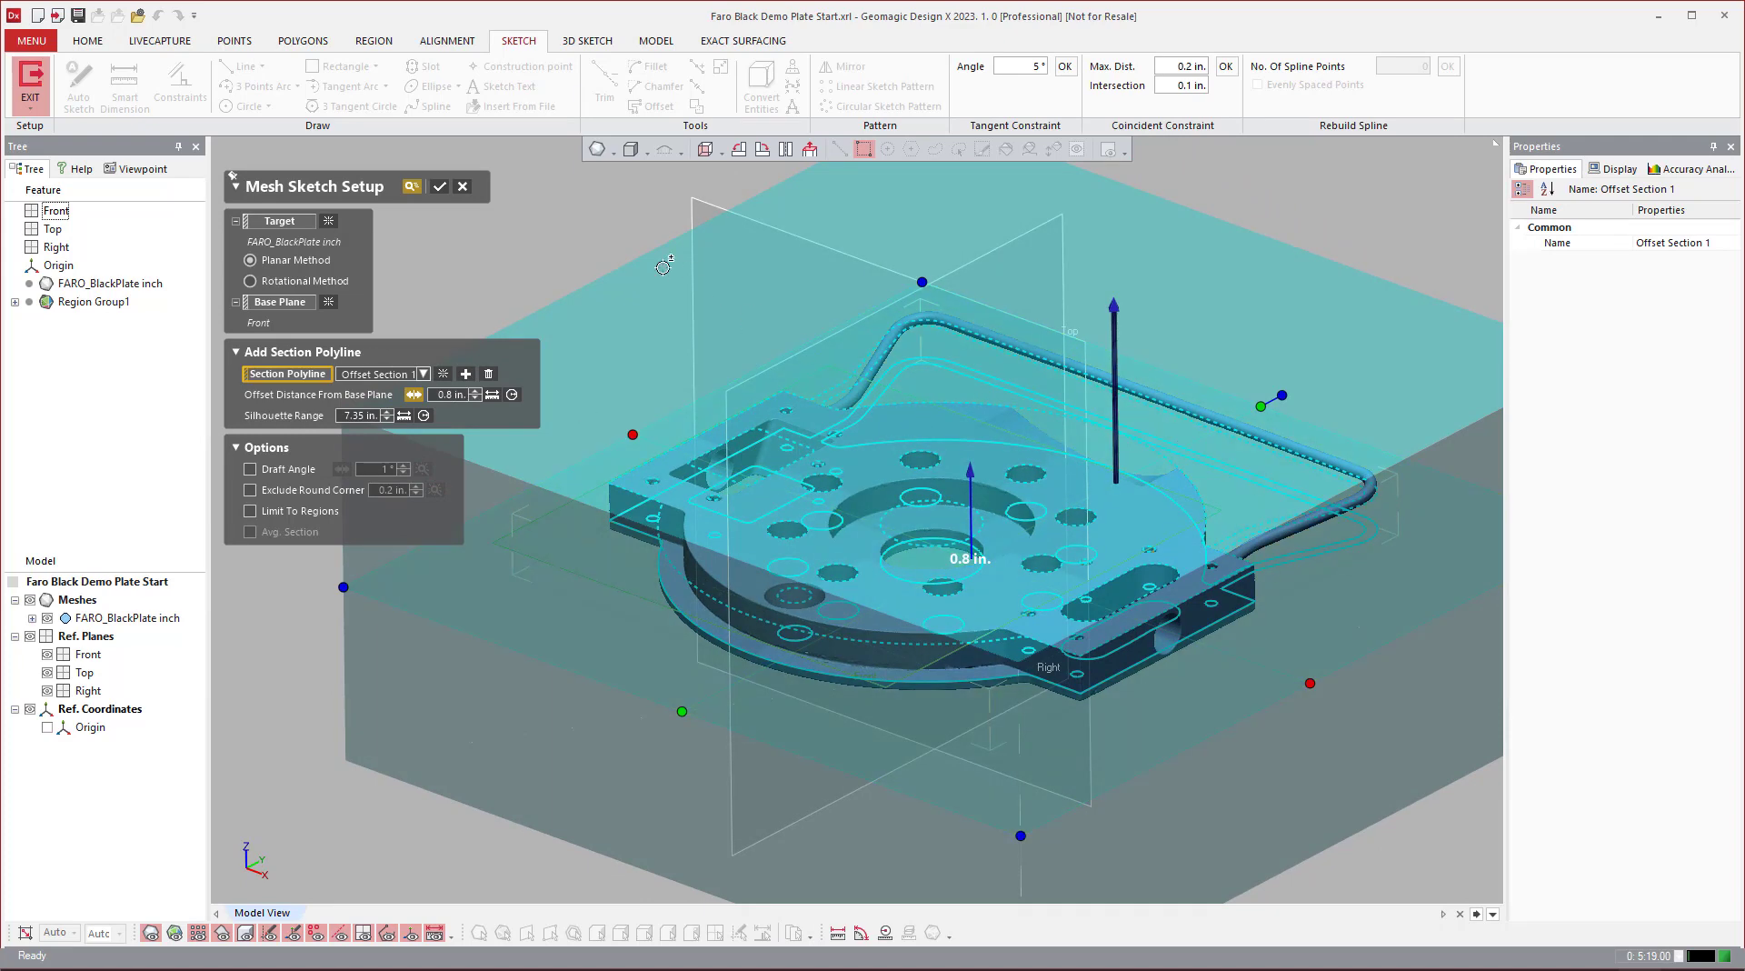
click(445, 187)
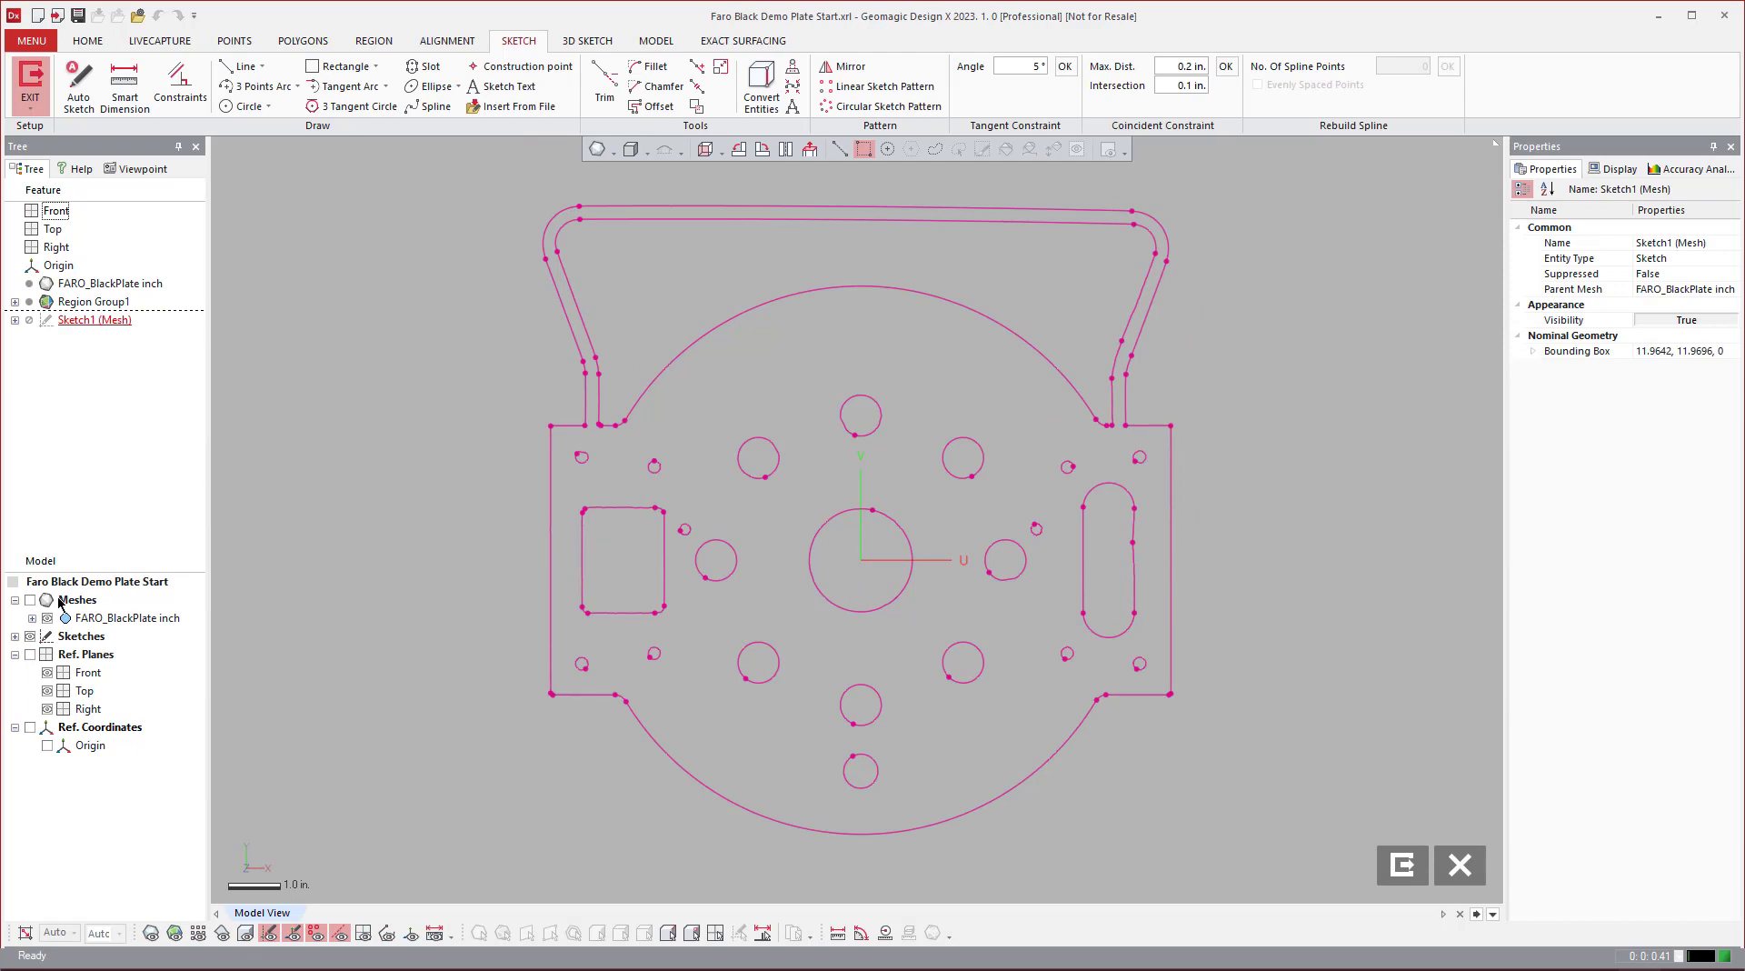
Step: Toggle the scan mesh's visibility to compare it with the extracted section polylines
click(30, 600)
click(30, 600)
click(30, 600)
click(30, 600)
Step: Try fitting a line to different stretches of the plate's upper arc polyline
click(243, 67)
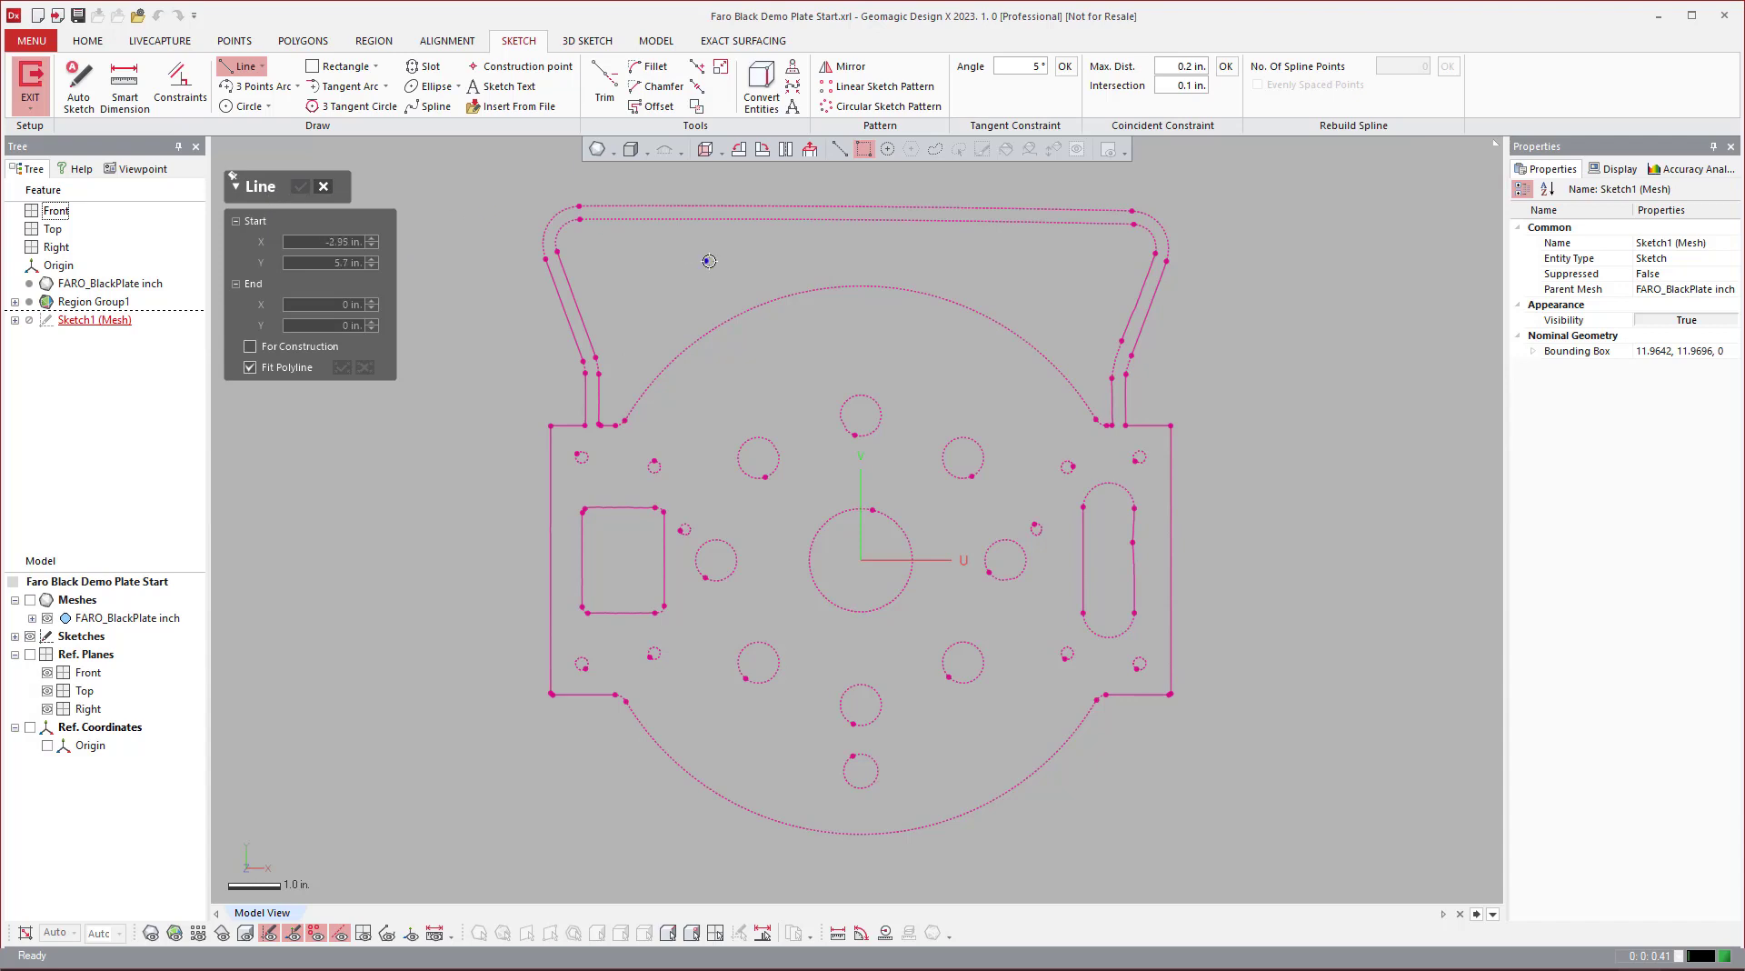
drag(641, 292, 830, 338)
drag(745, 253, 953, 351)
drag(835, 247, 1013, 347)
drag(807, 247, 1036, 364)
drag(934, 284, 1086, 400)
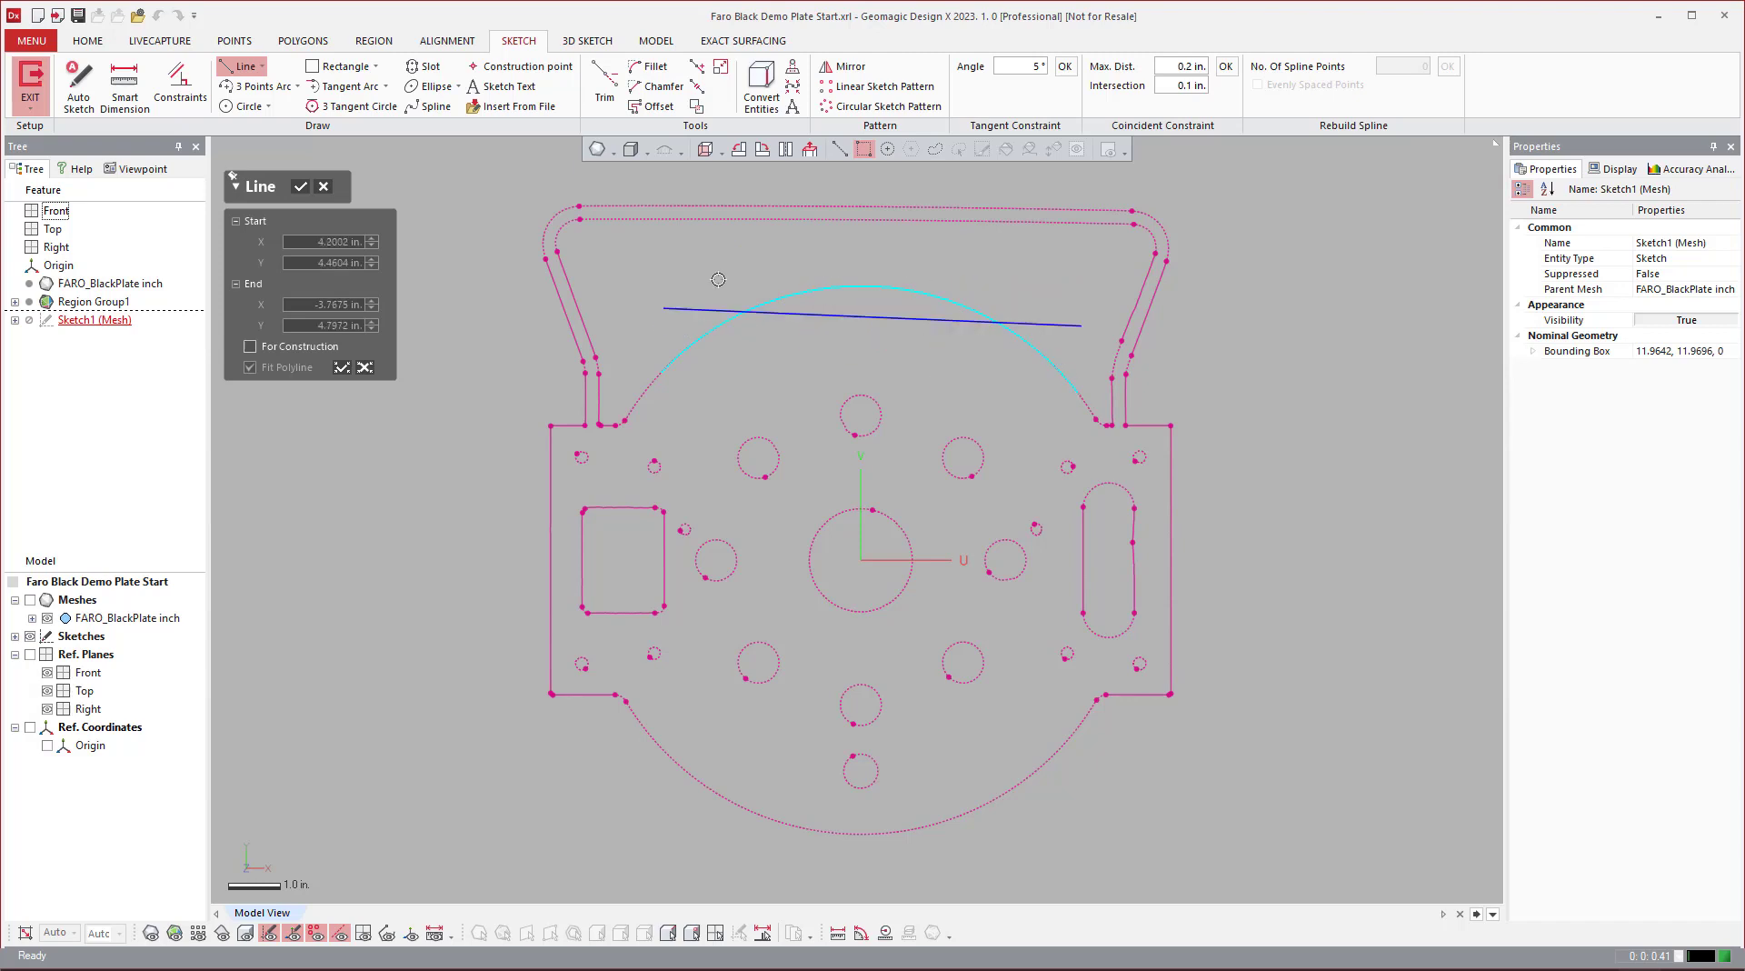
drag(709, 341, 652, 408)
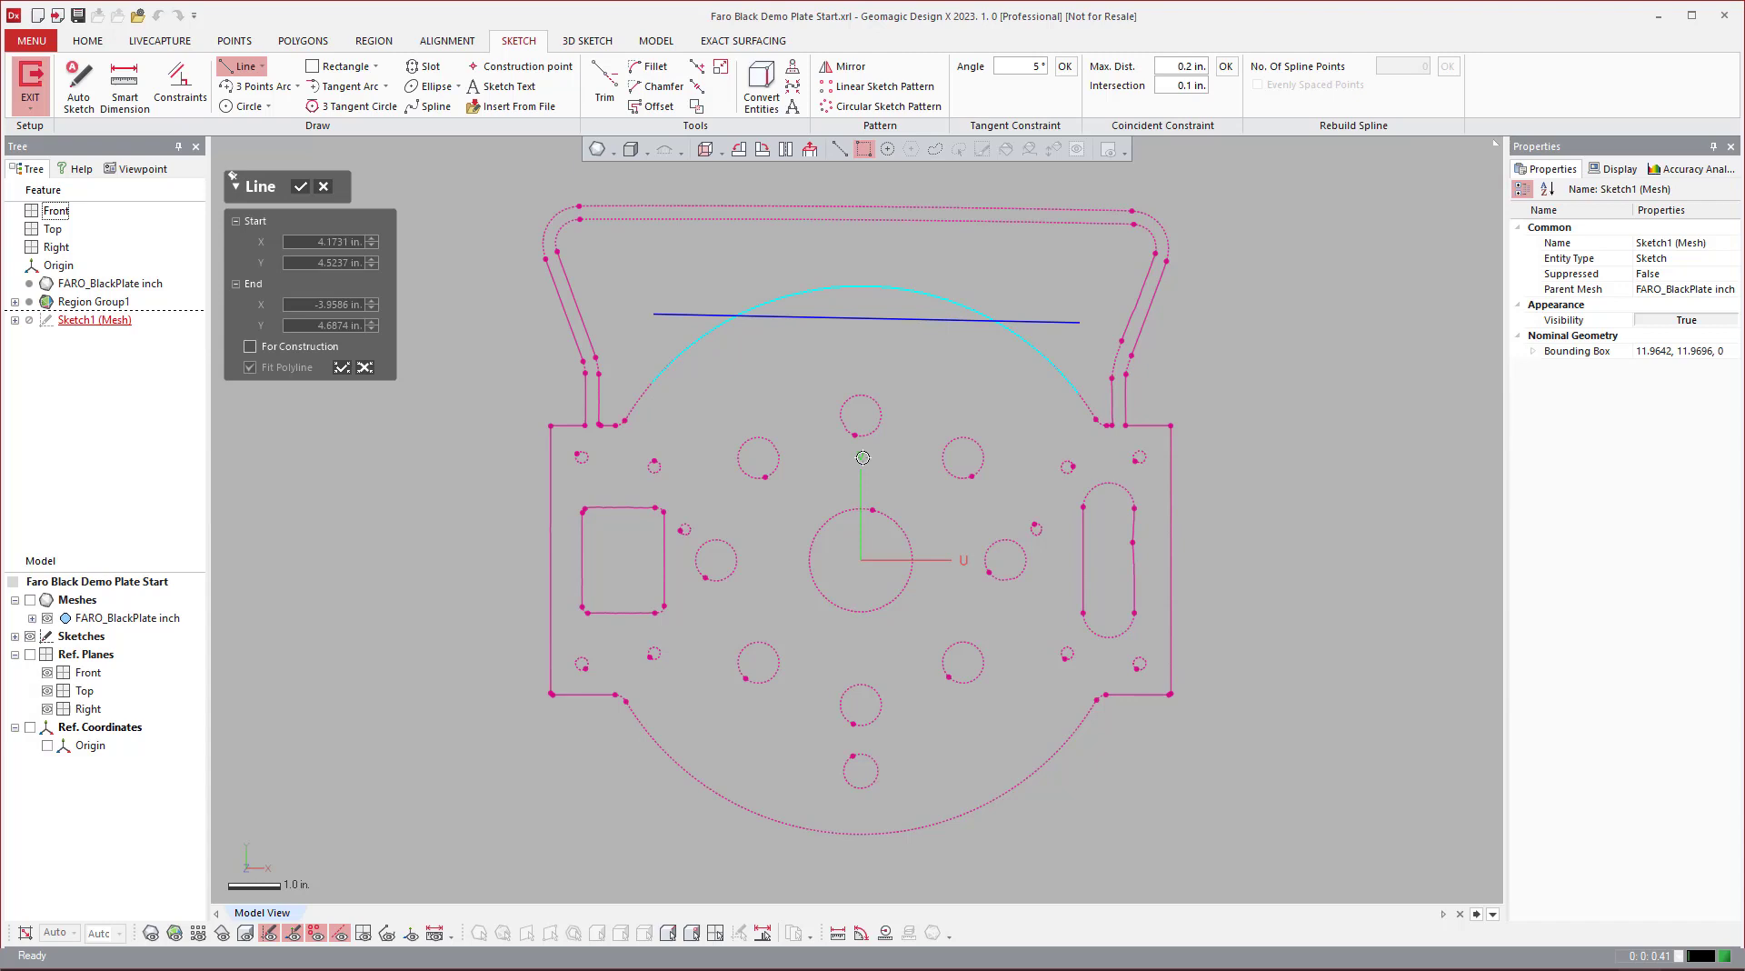
ctrl+drag(1086, 409, 993, 318)
ctrl+drag(1036, 381, 774, 250)
ctrl+drag(862, 354, 603, 329)
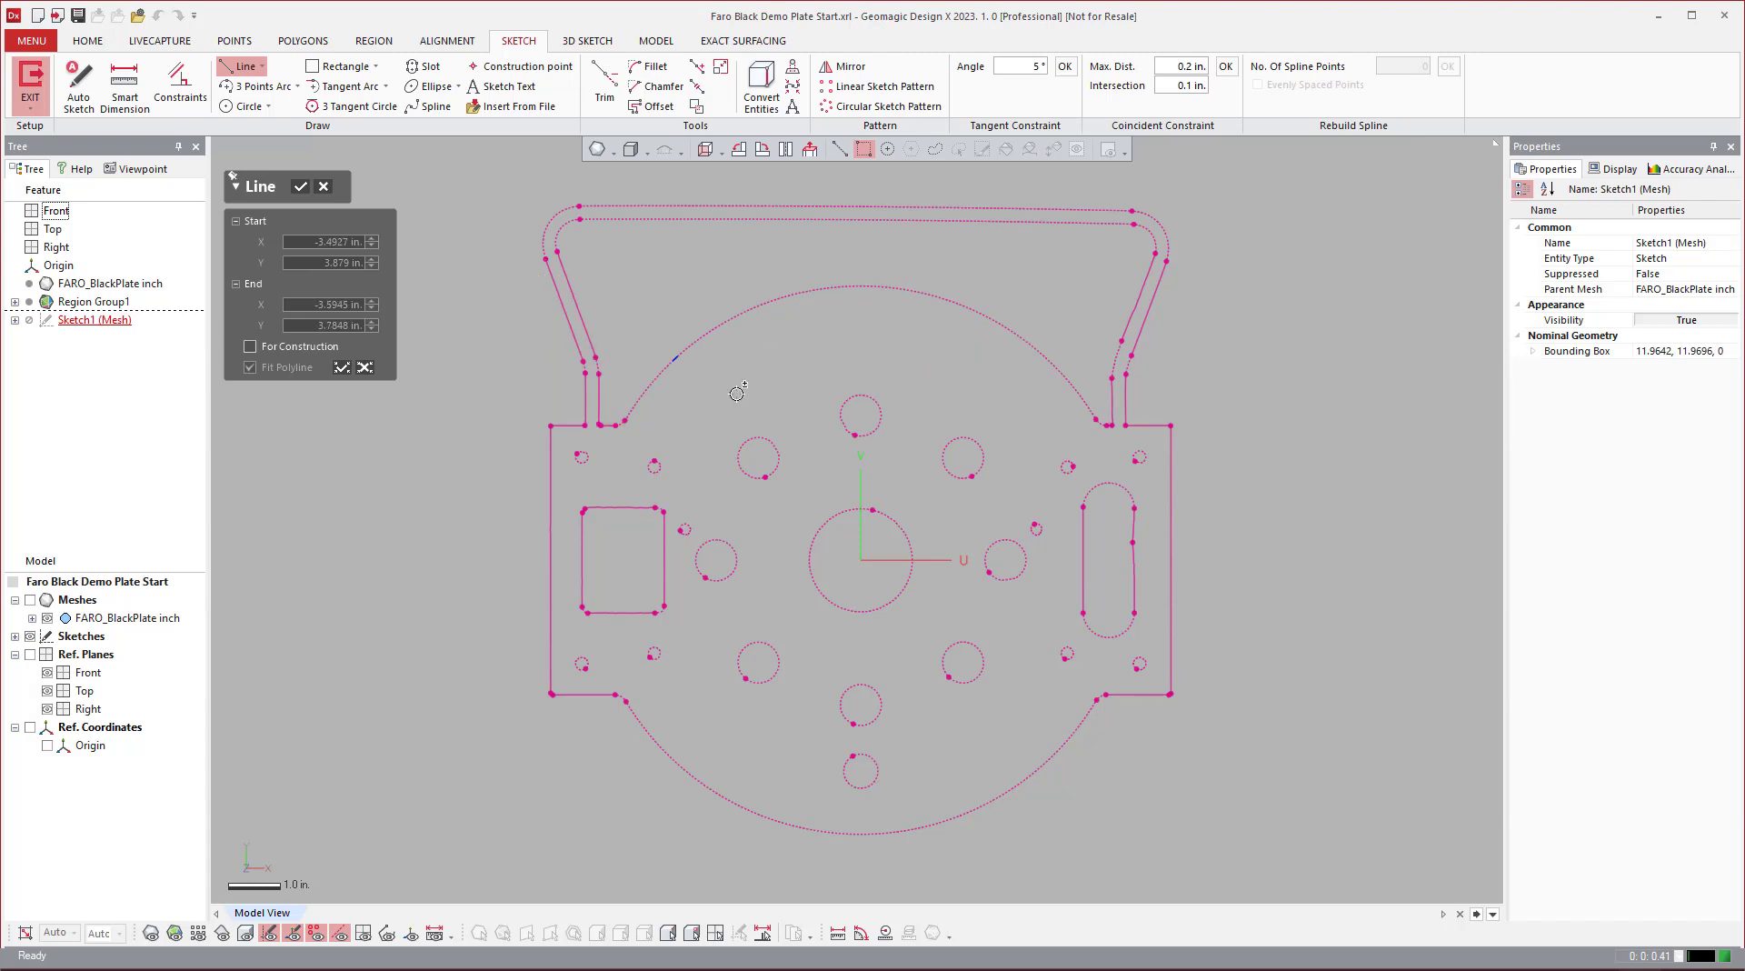
ctrl+drag(739, 393, 616, 335)
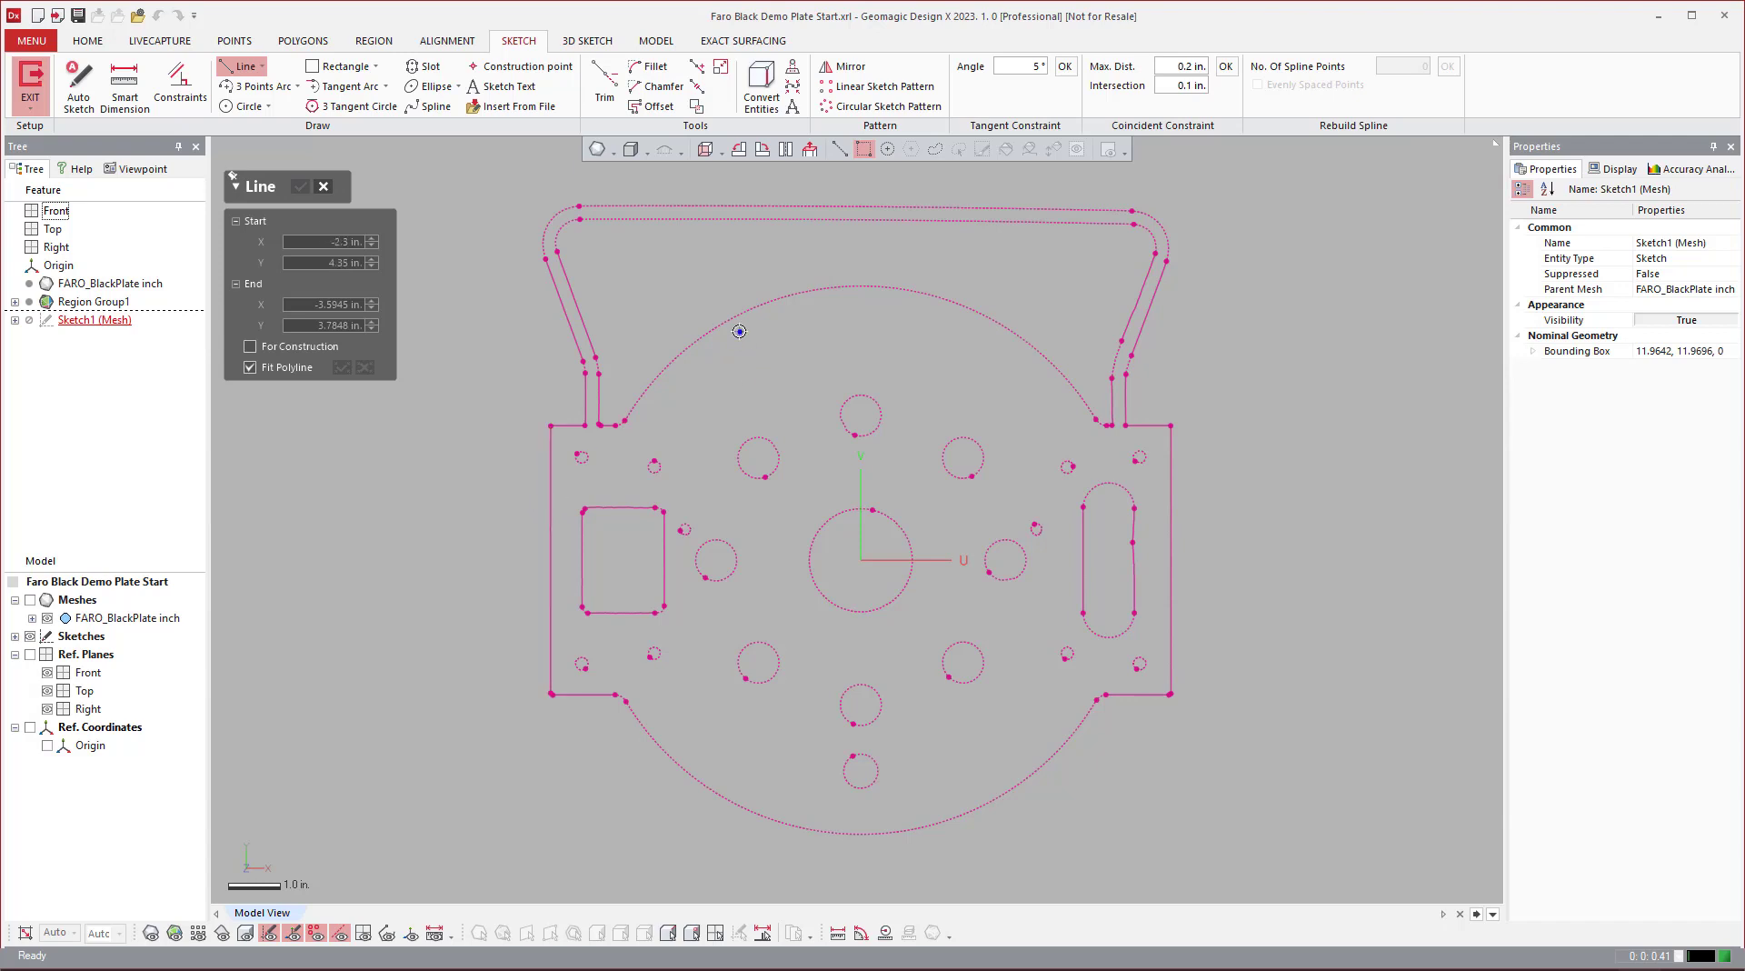
Step: Fit lines to the plate's two outer vertical edges and delete them again
click(548, 512)
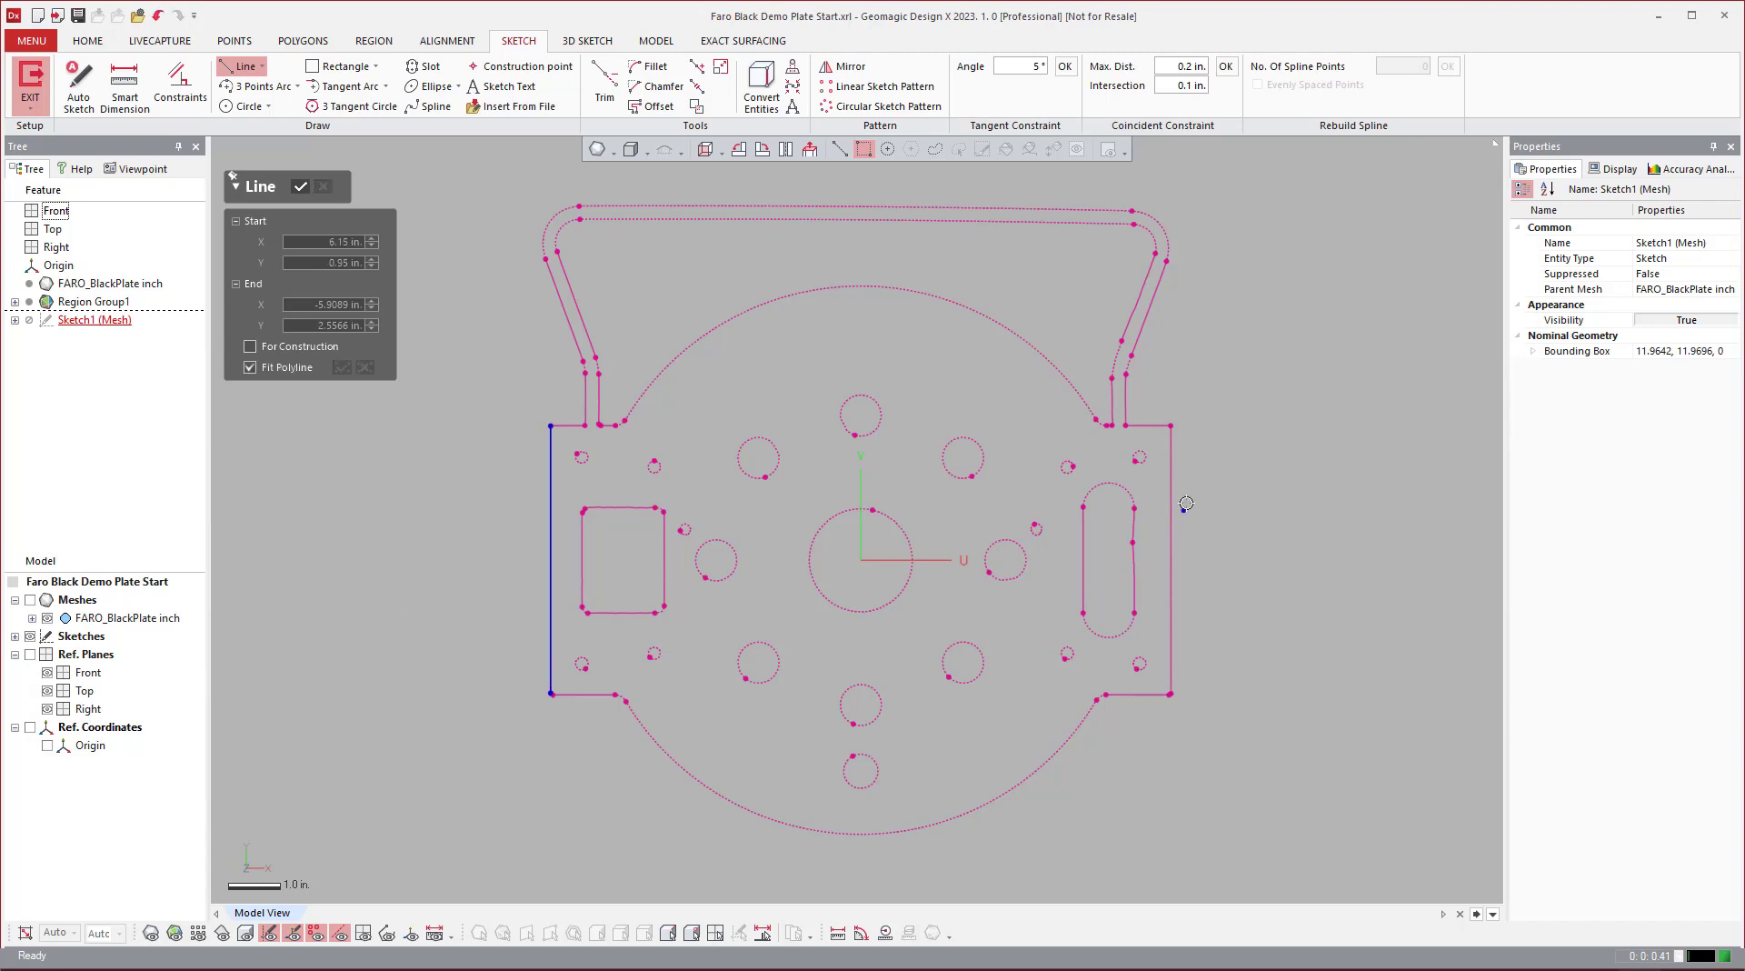
click(1173, 531)
key(ctrl+a)
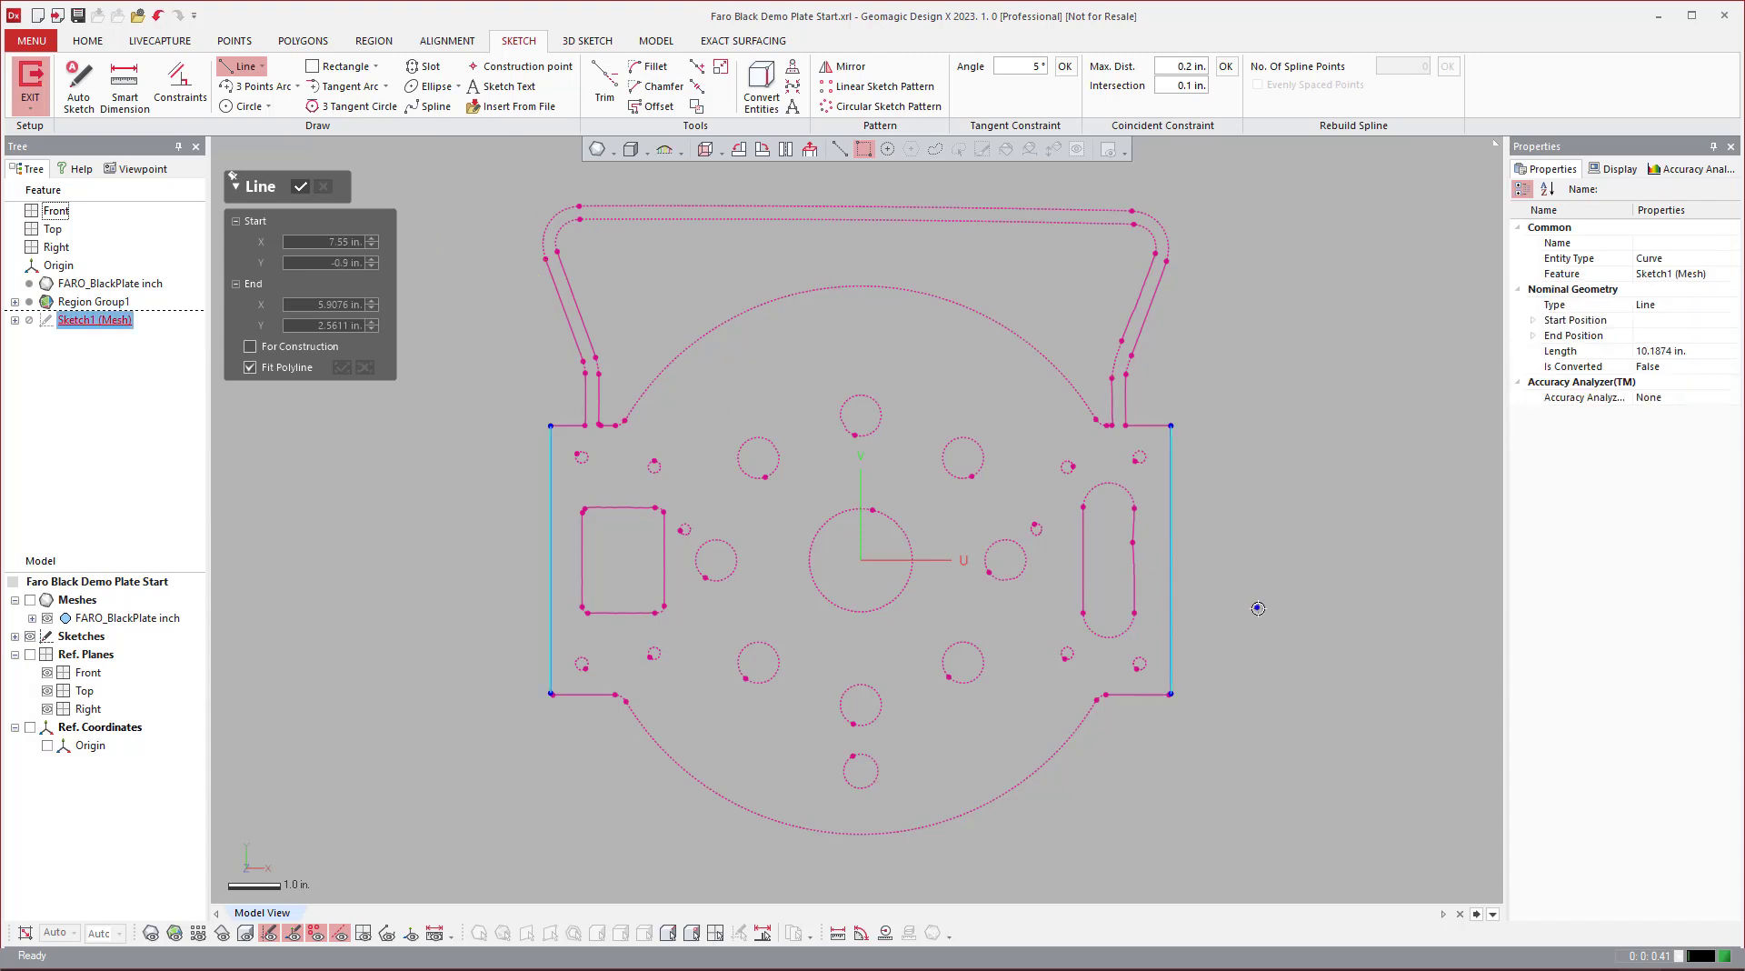
key(Escape)
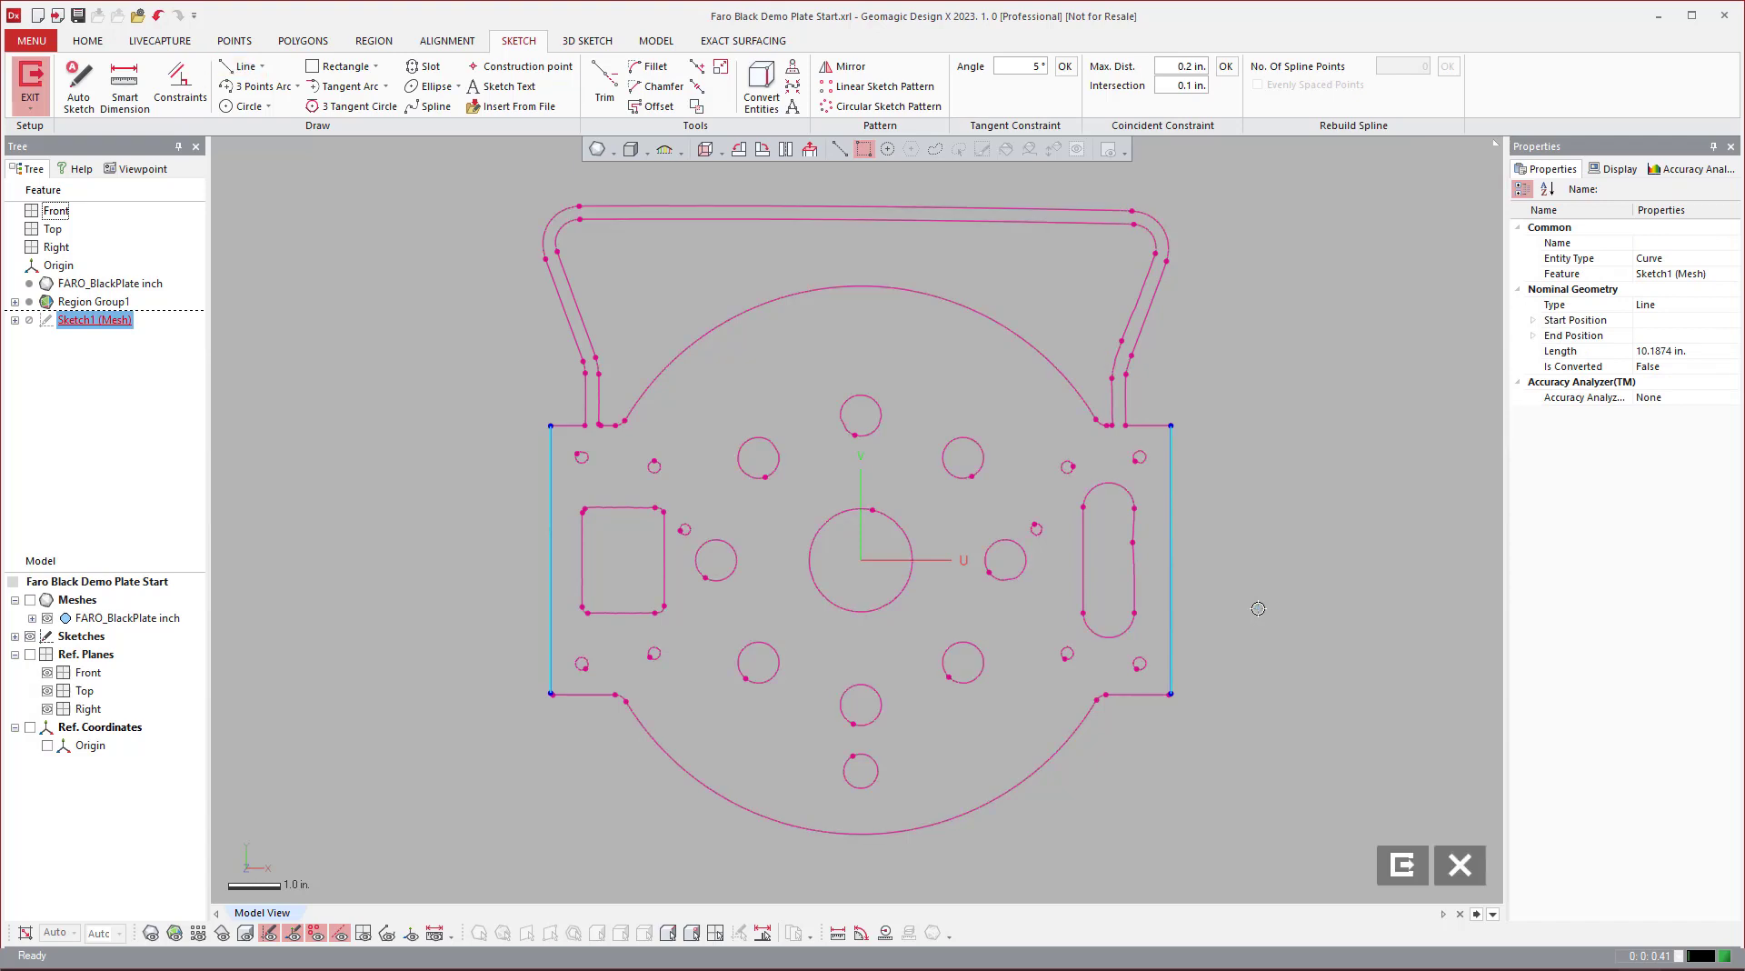
key(Escape)
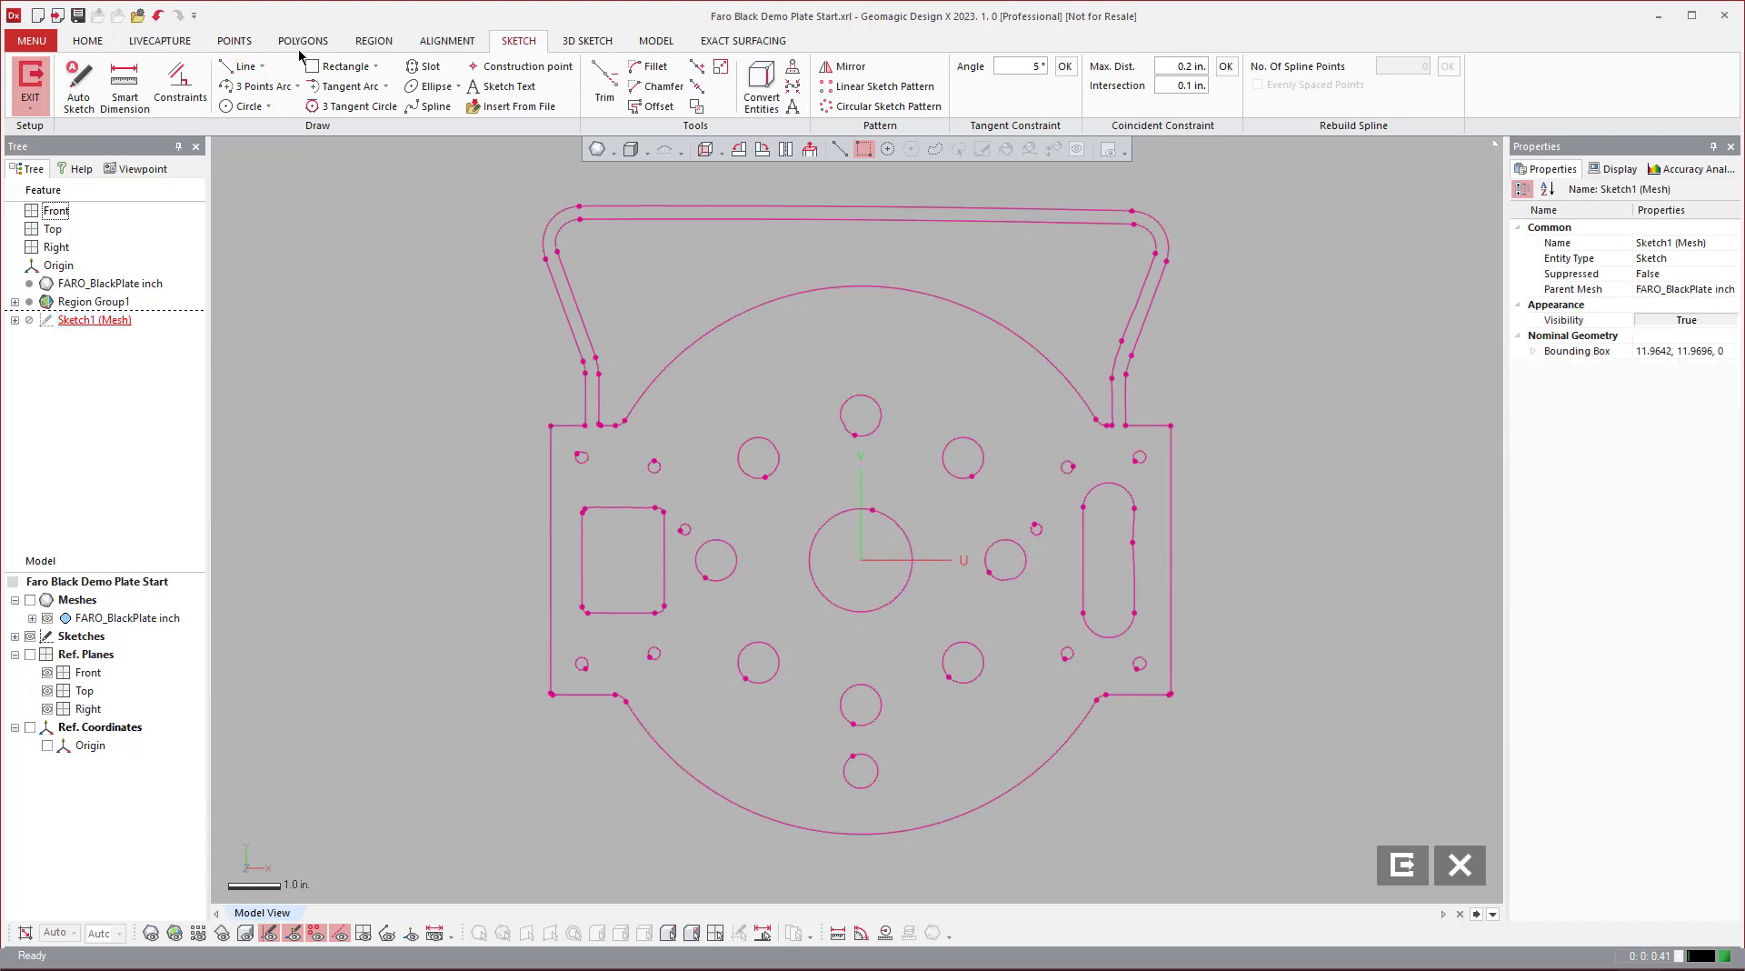
Step: Fit a rectangle about 11.82 by 5.13 in. to the plate's outer straight edges
click(338, 65)
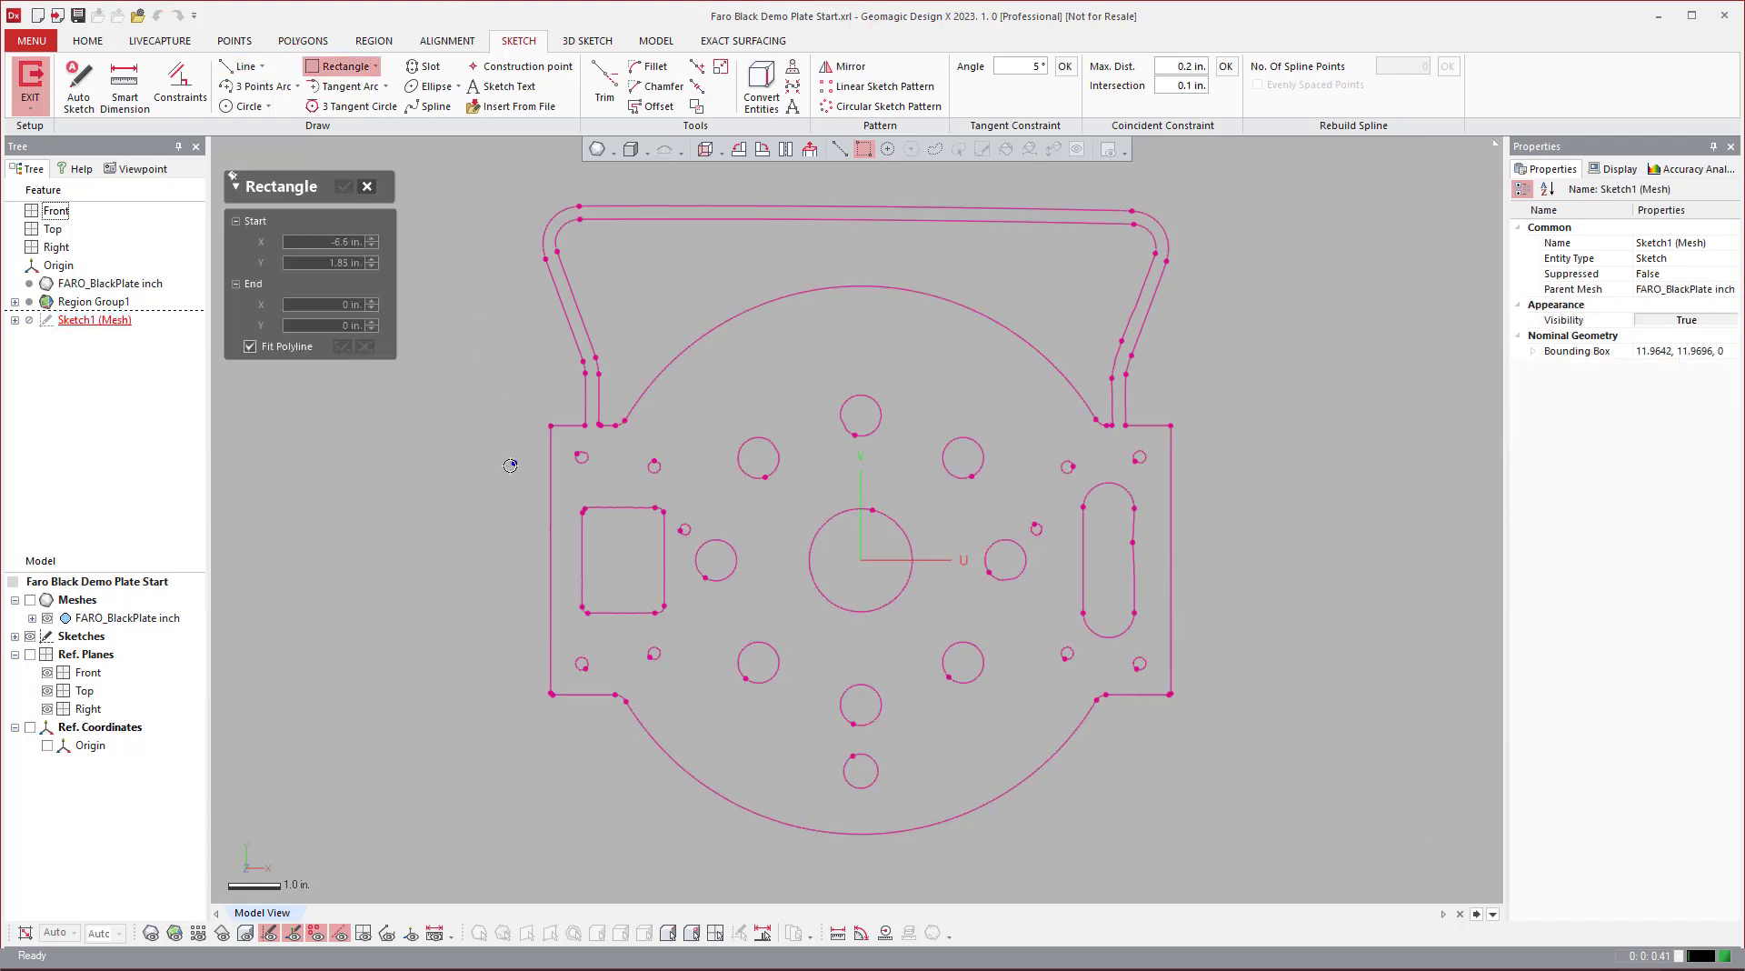
drag(511, 462, 556, 674)
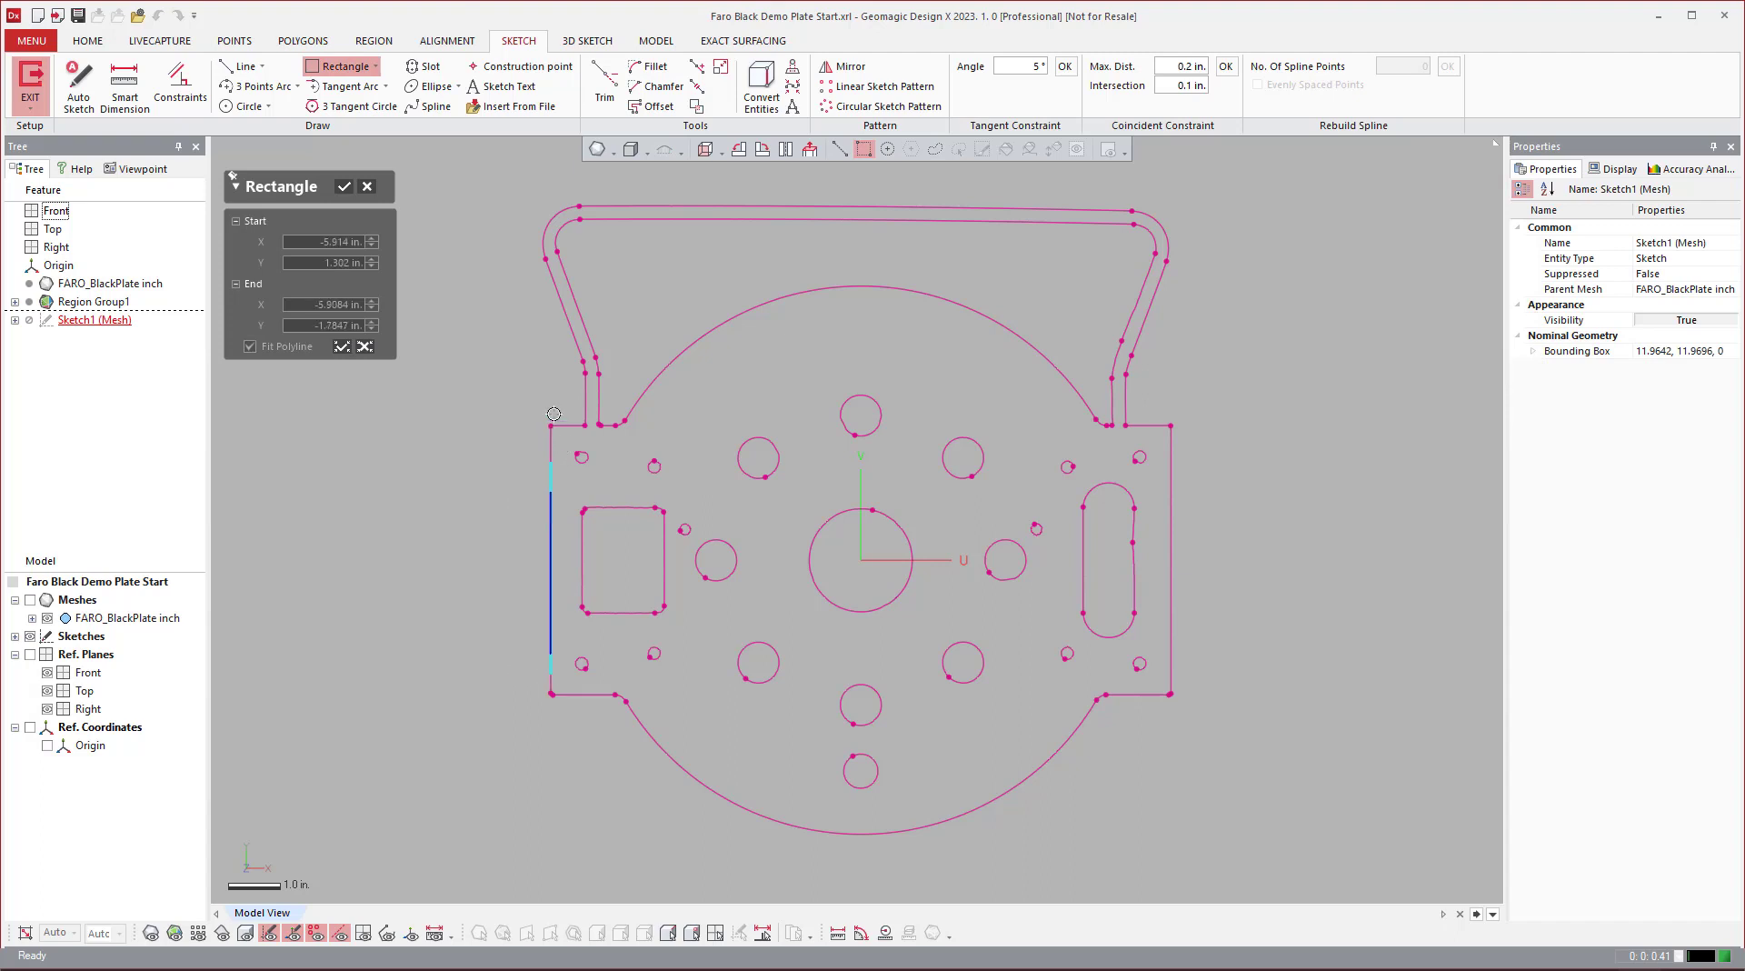
click(580, 427)
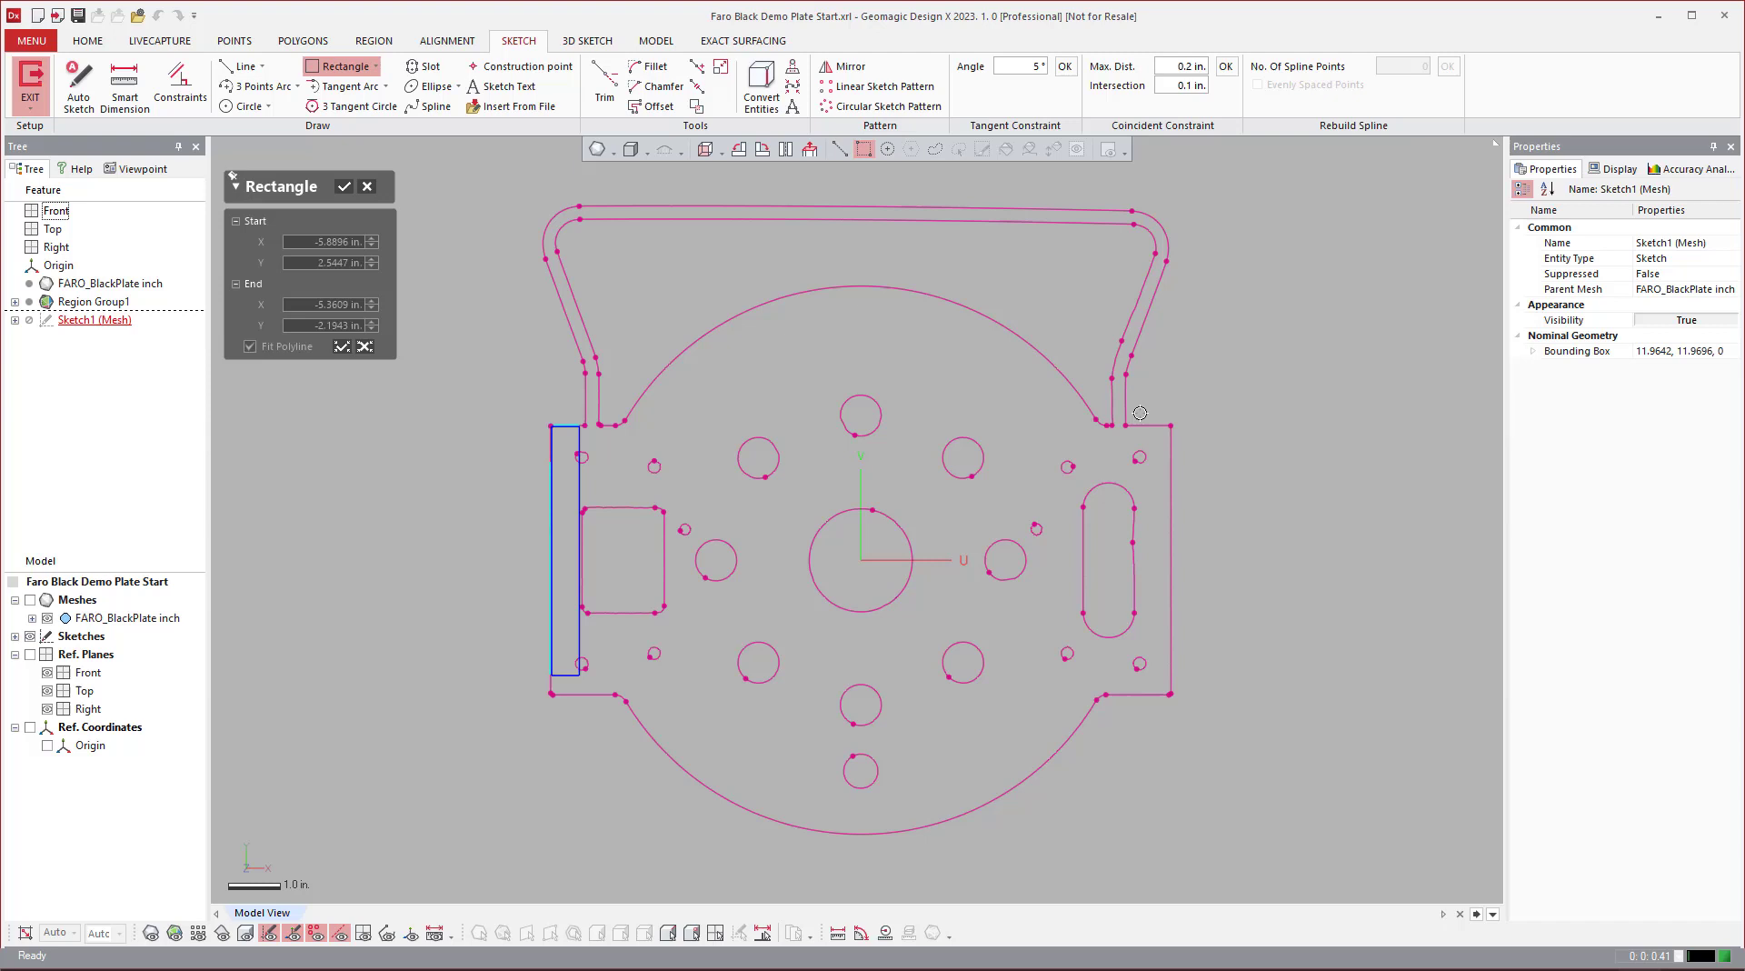
drag(1142, 406, 1111, 700)
drag(606, 767, 563, 693)
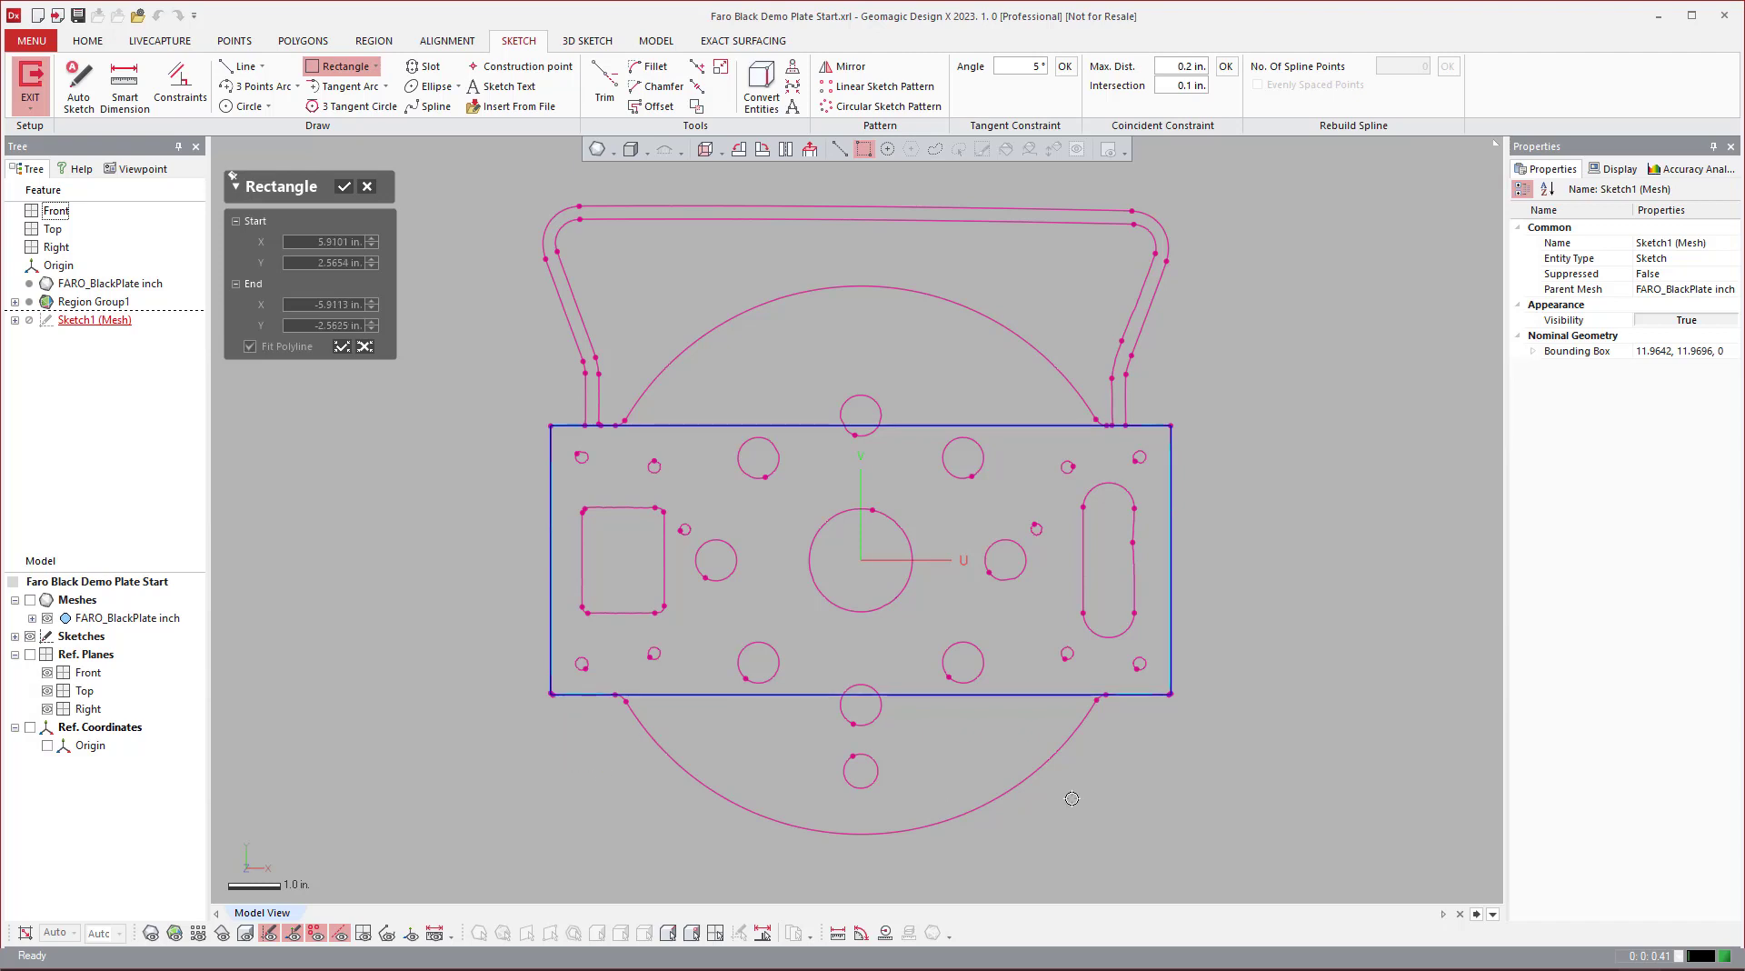
click(1341, 782)
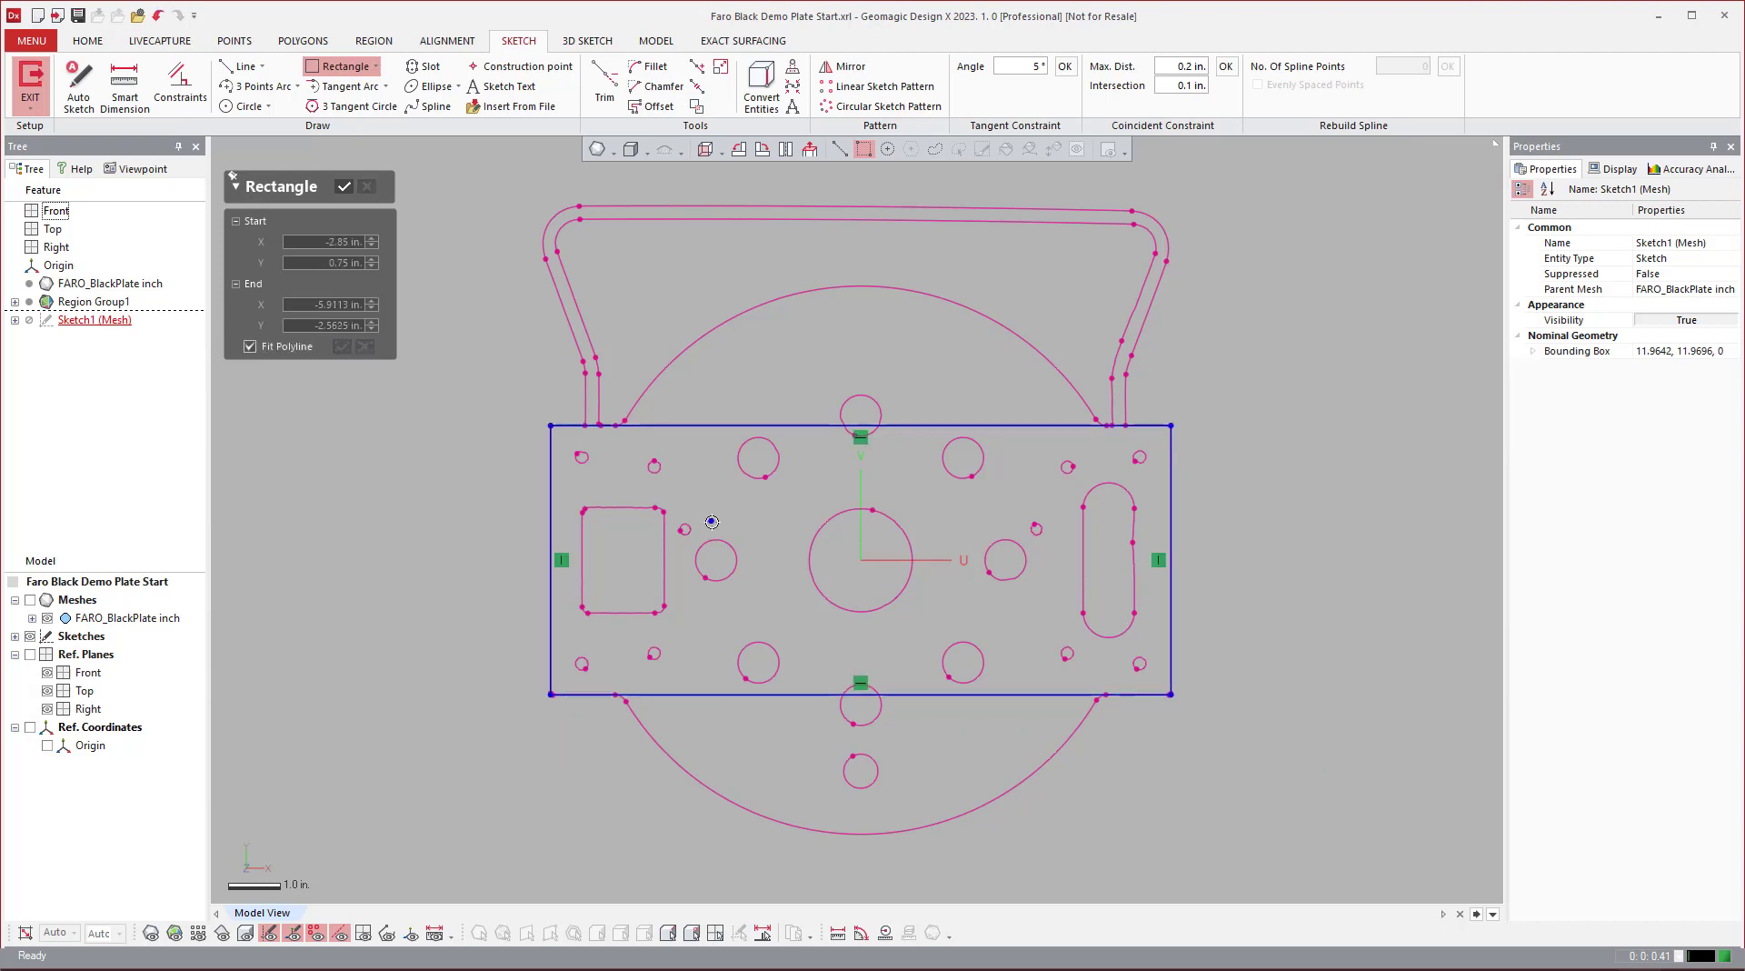
key(Escape)
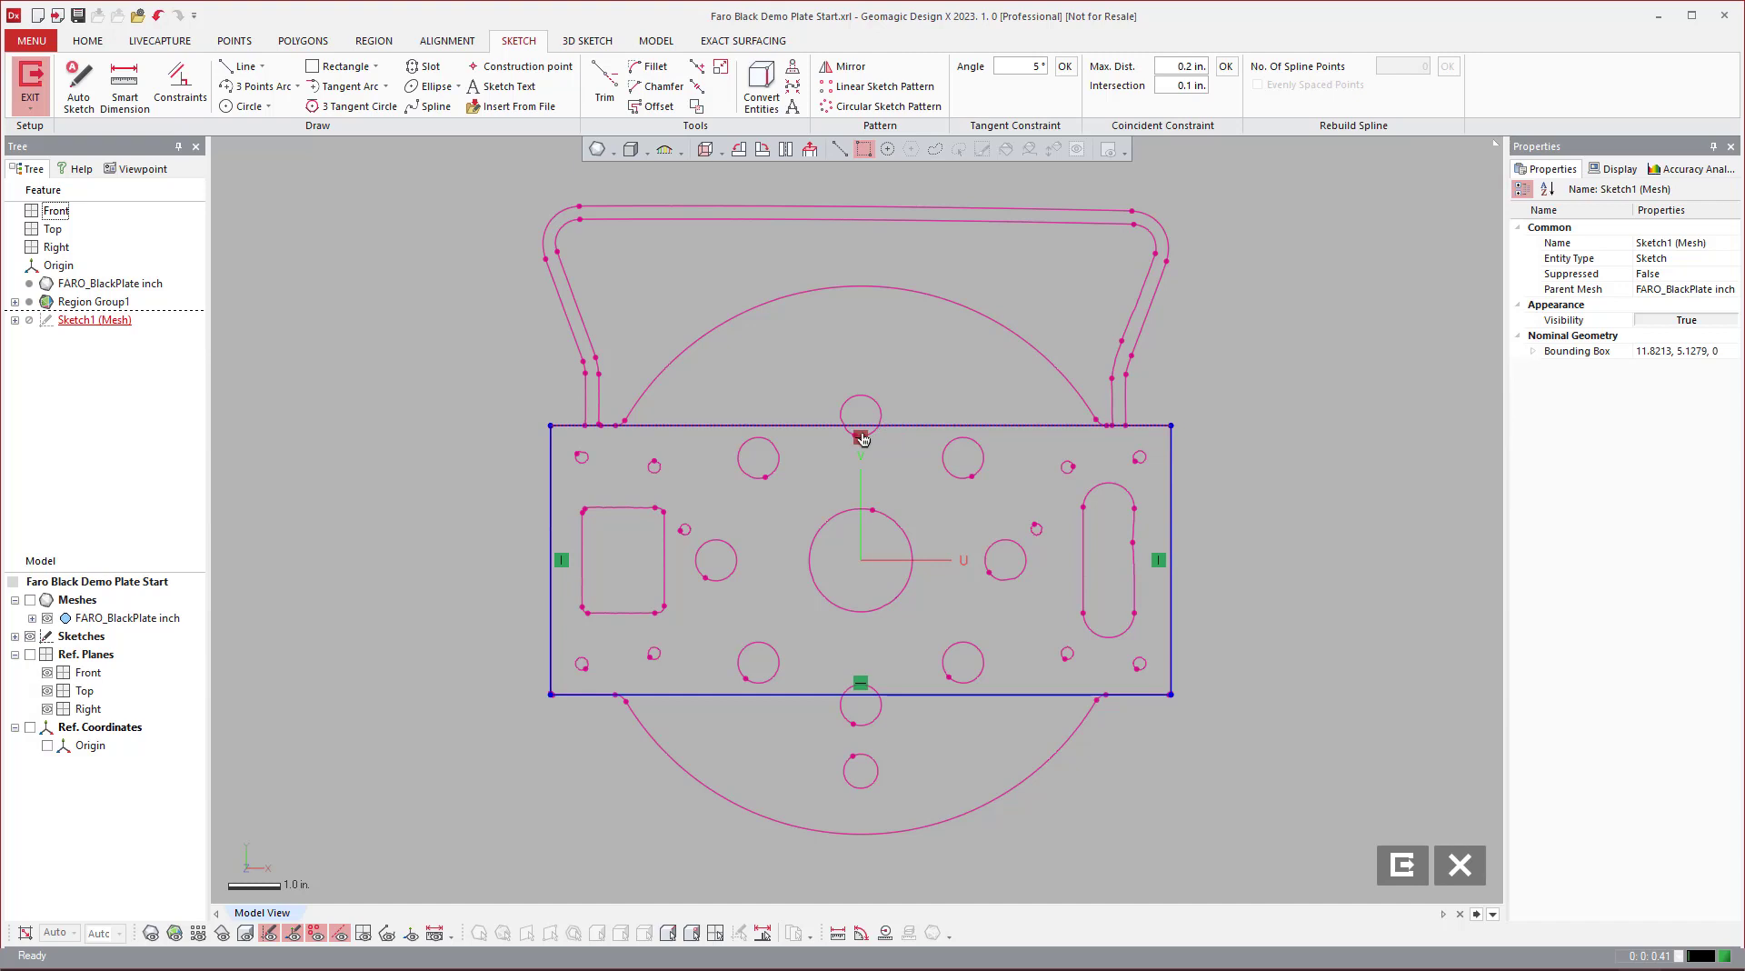
Step: Dimension the fitted rectangle's overall width along its upper edge
click(125, 86)
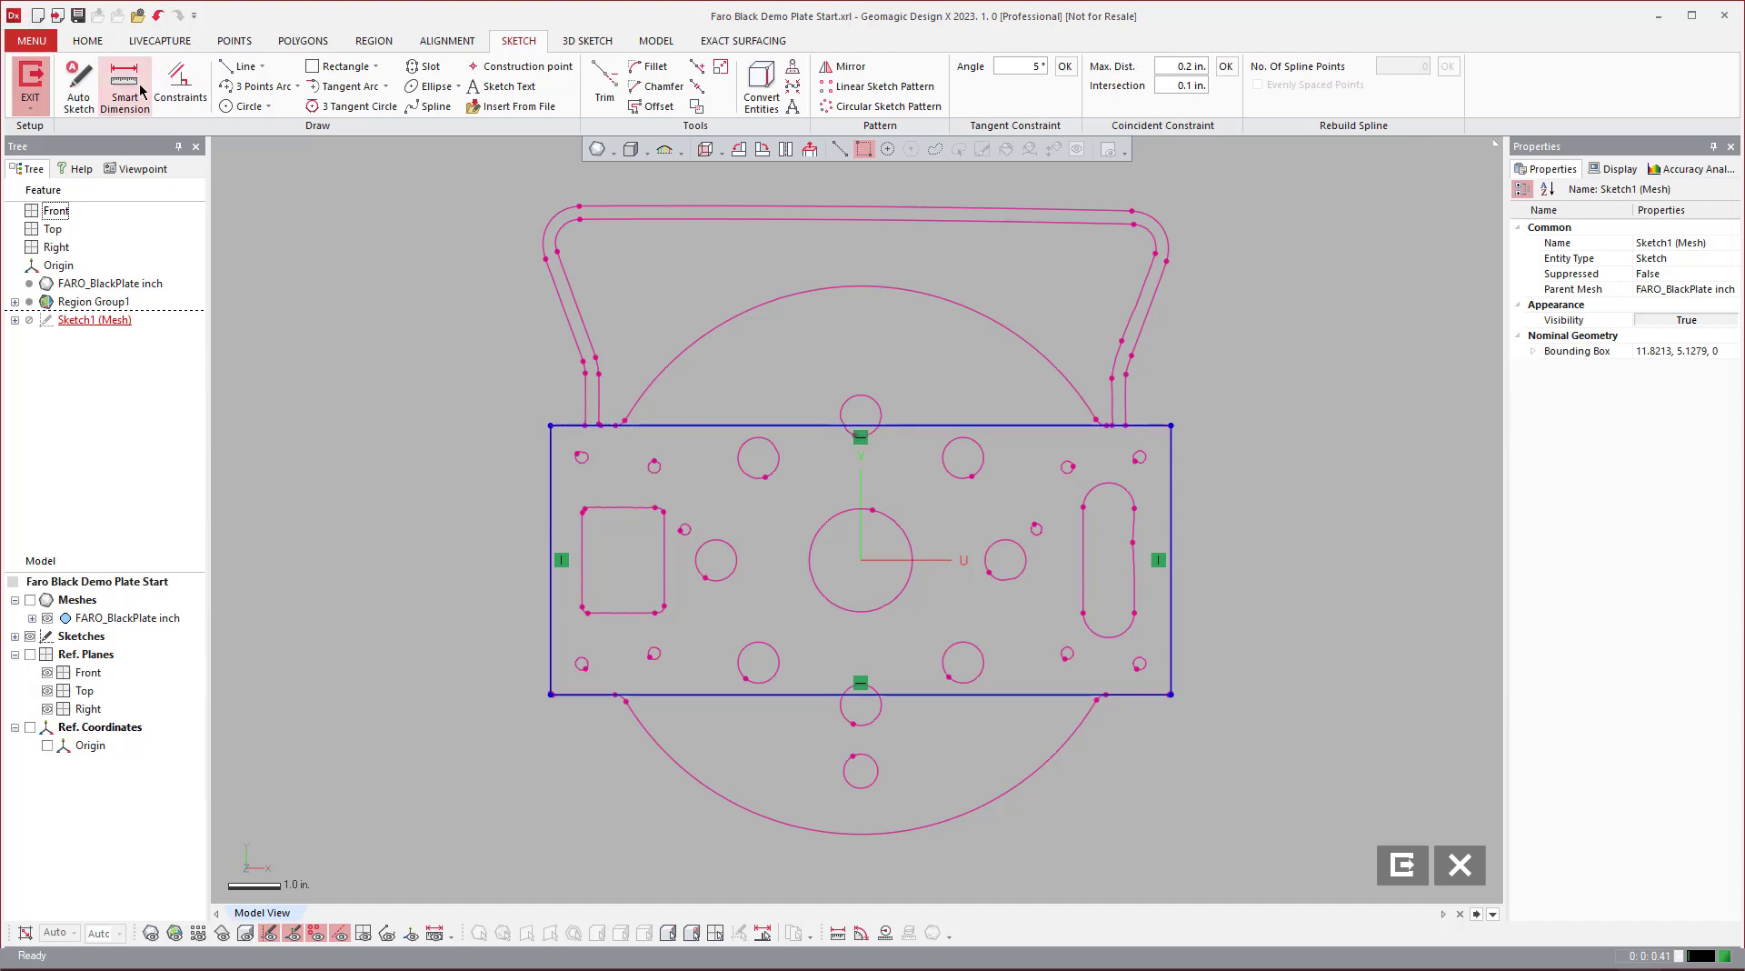
click(768, 424)
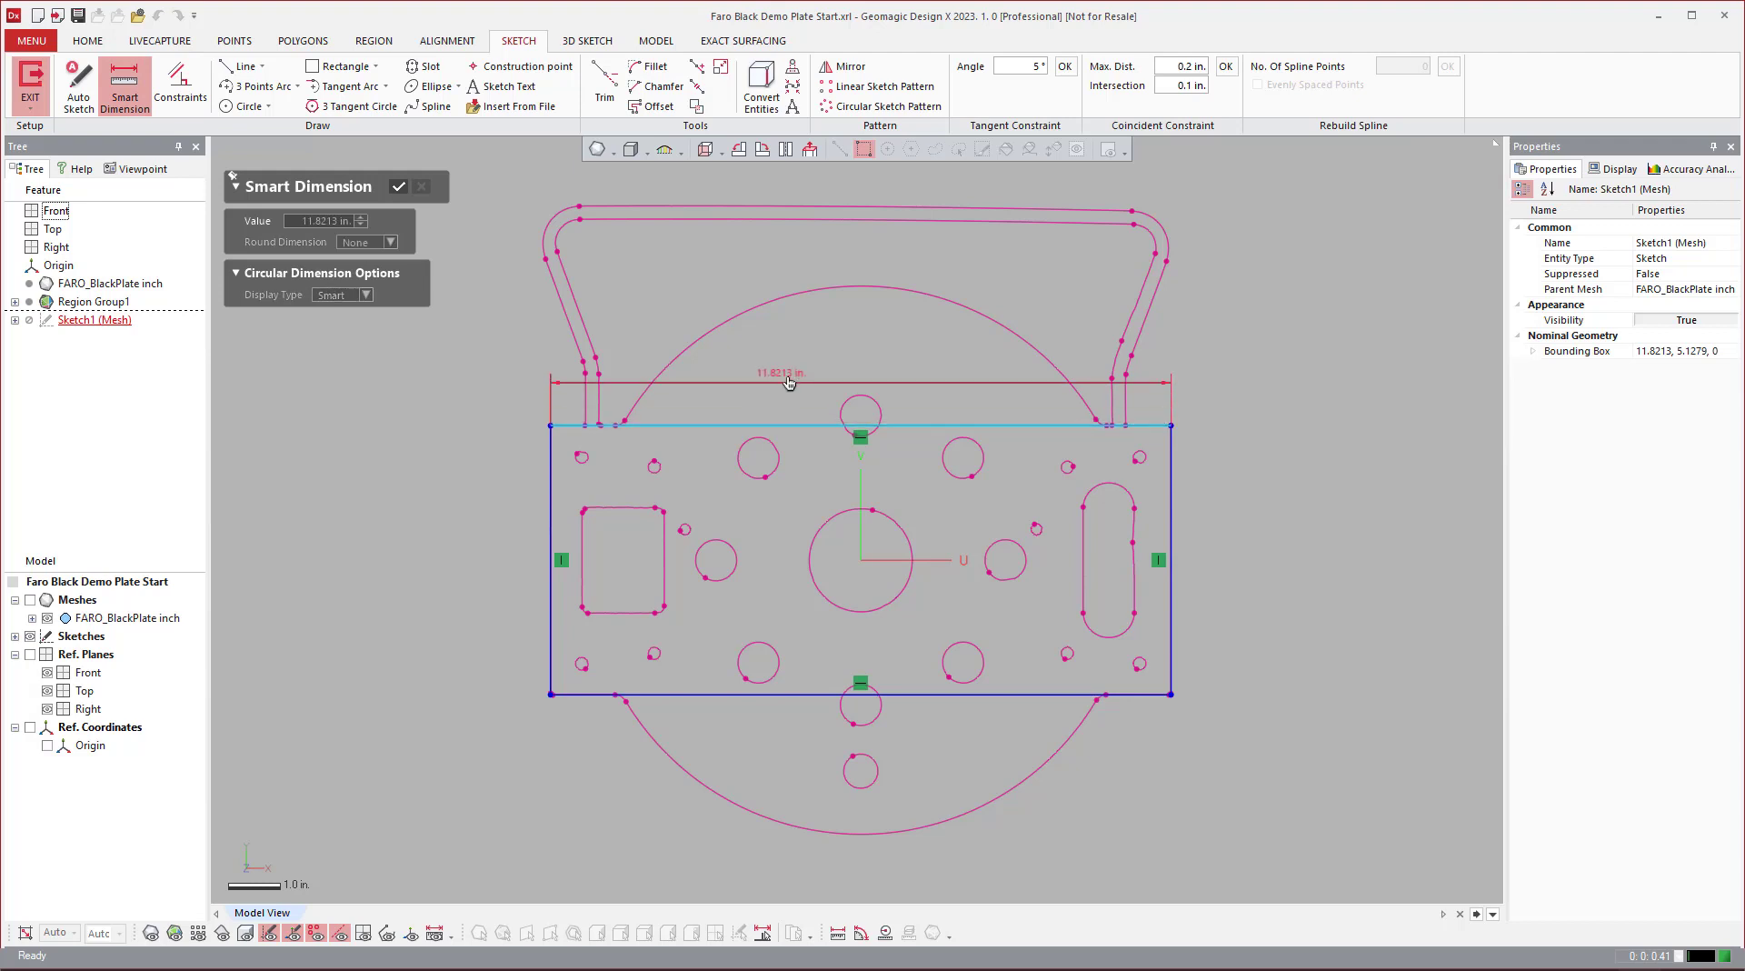
click(834, 357)
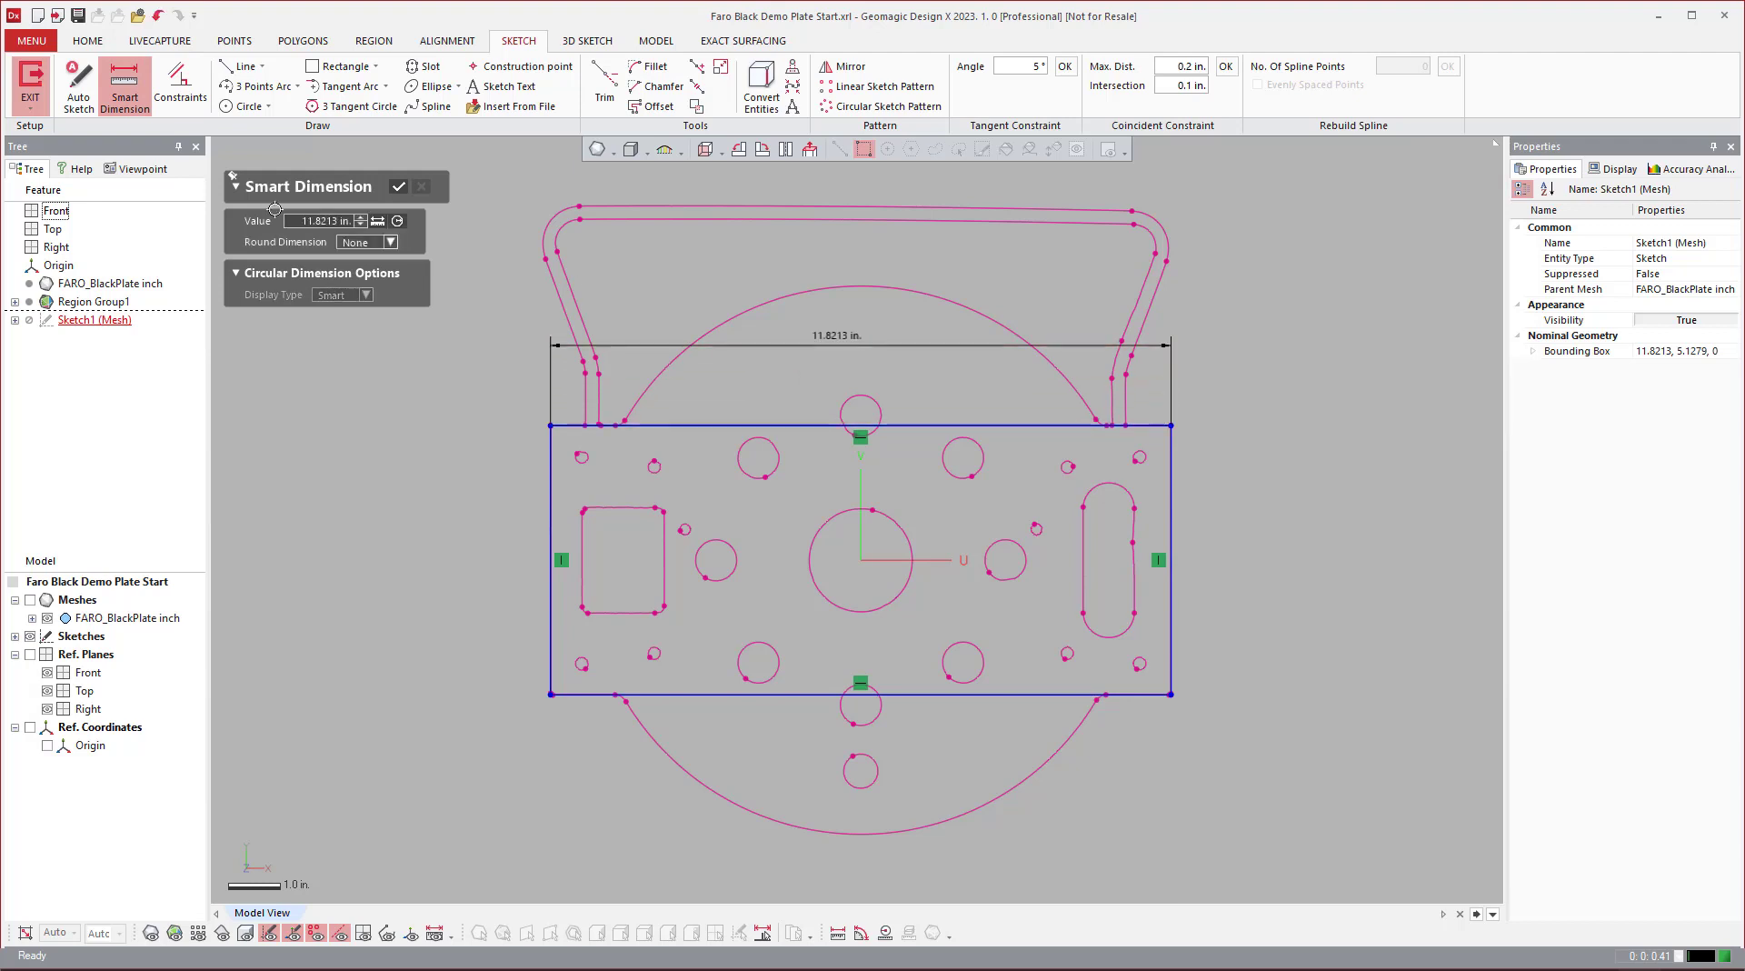
click(398, 188)
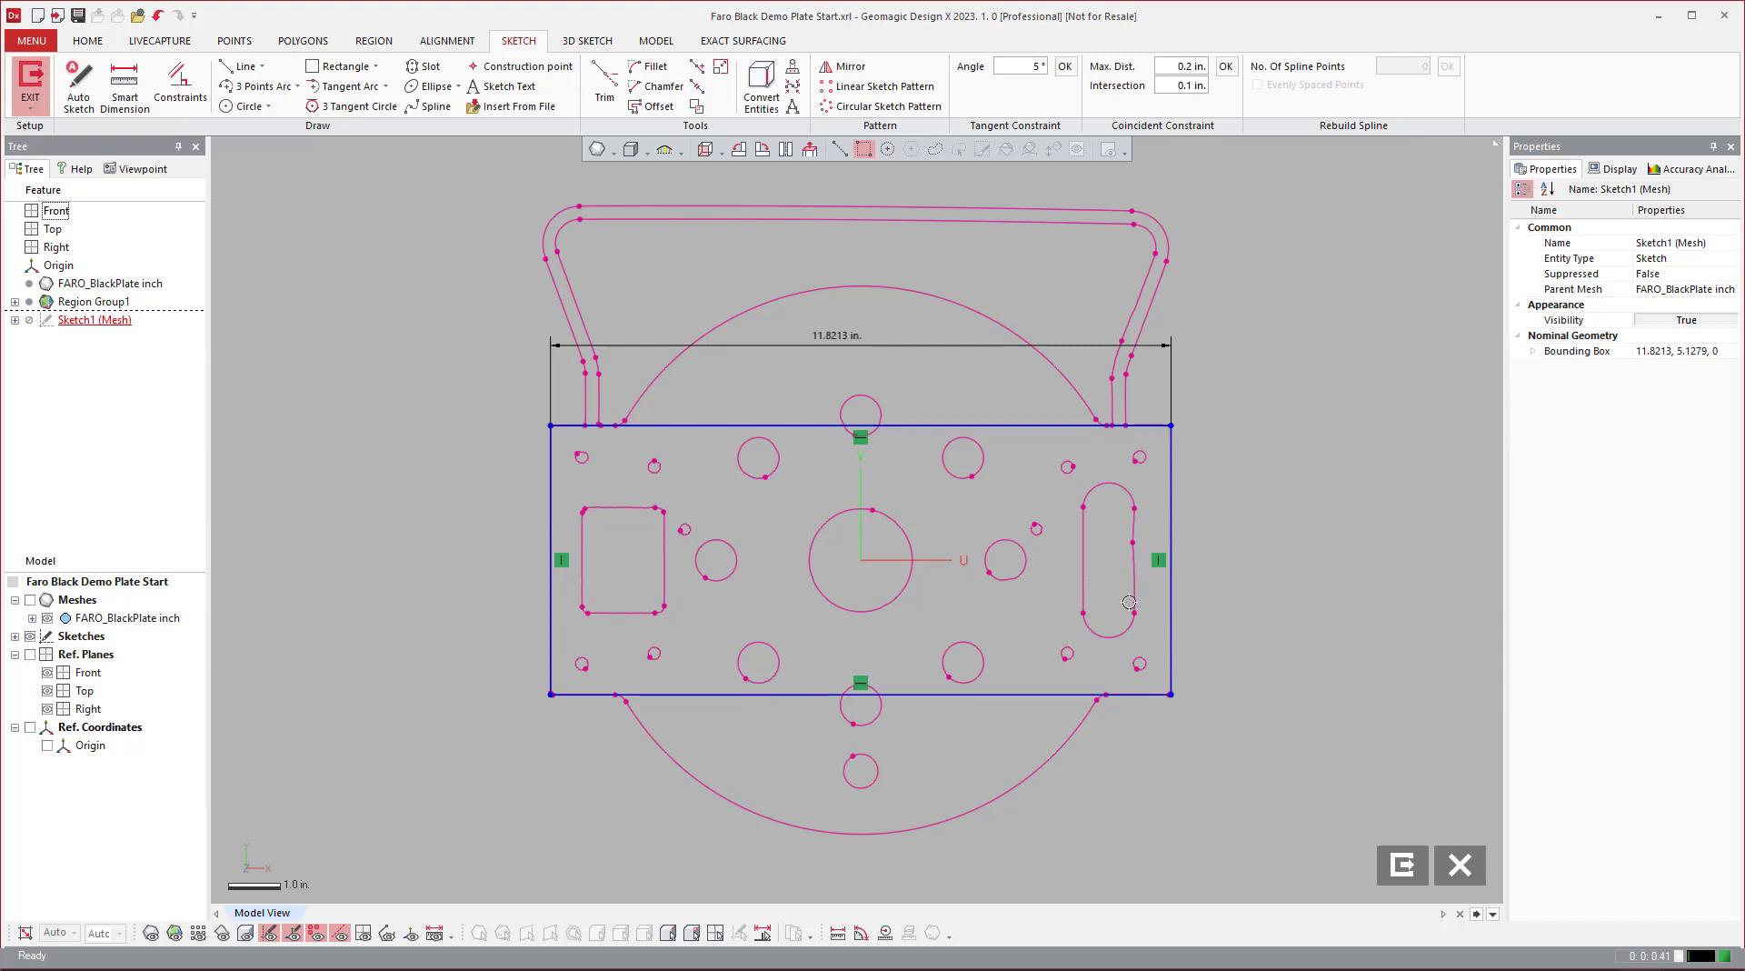
Step: Fit a circle with a radius of about 5.22 in. to the plate's large outer arc polyline
click(243, 106)
click(766, 304)
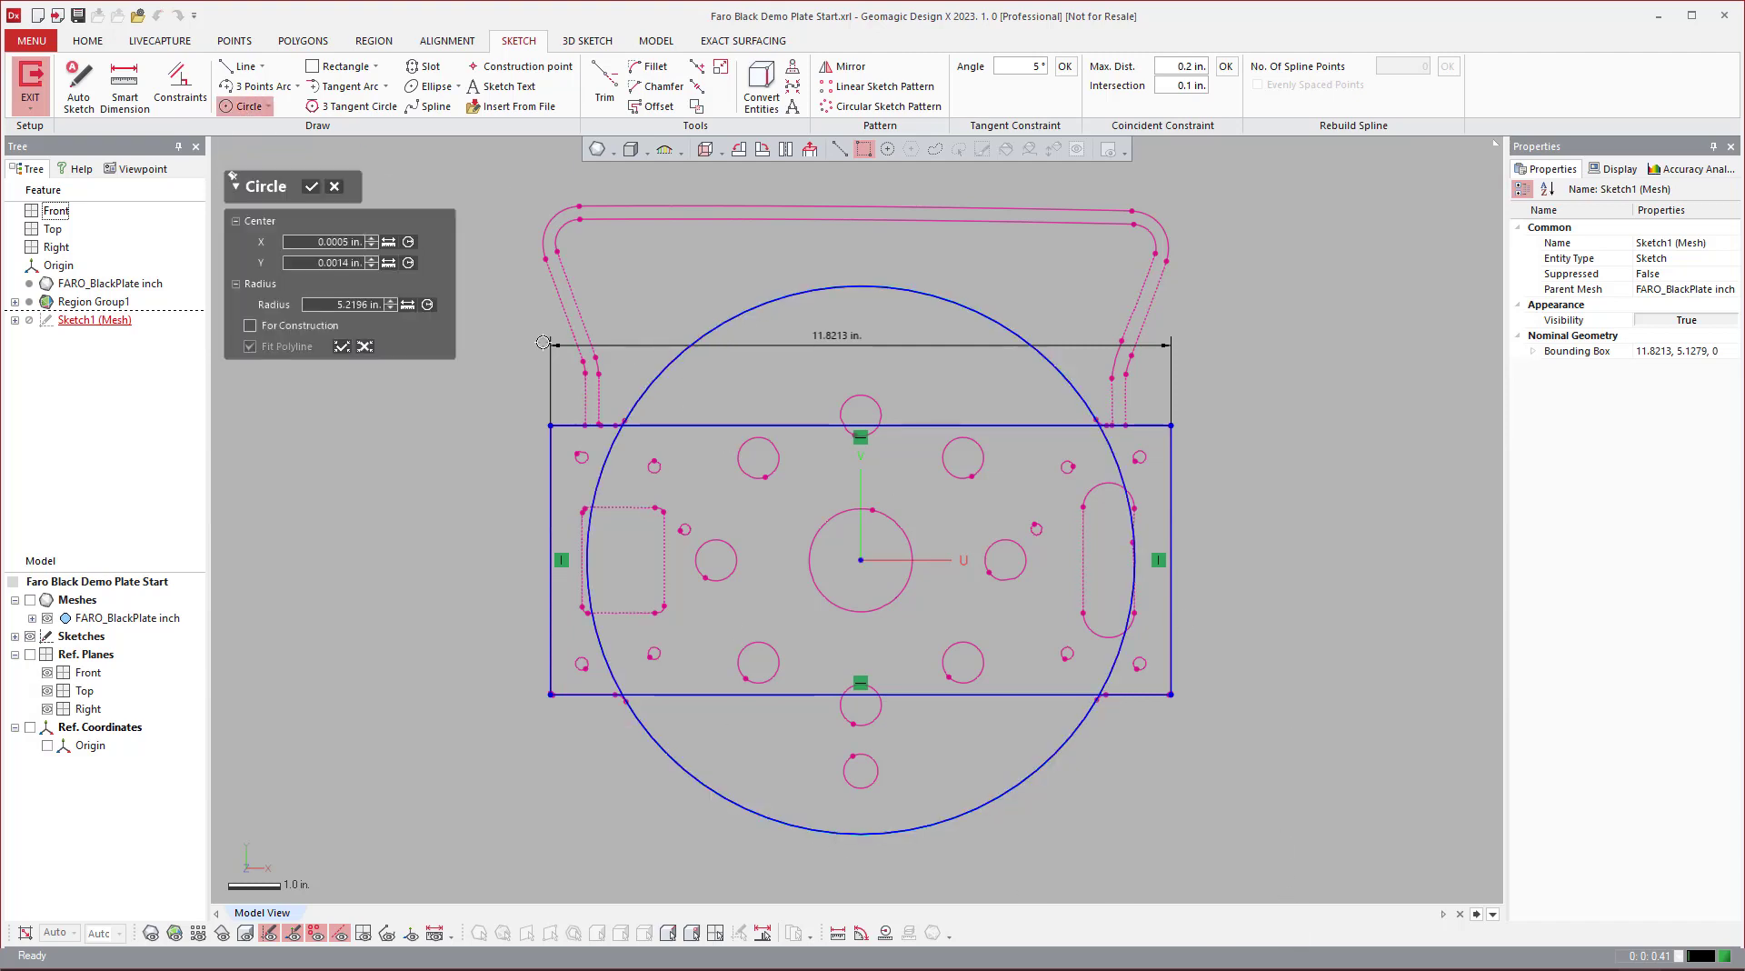
key(Return)
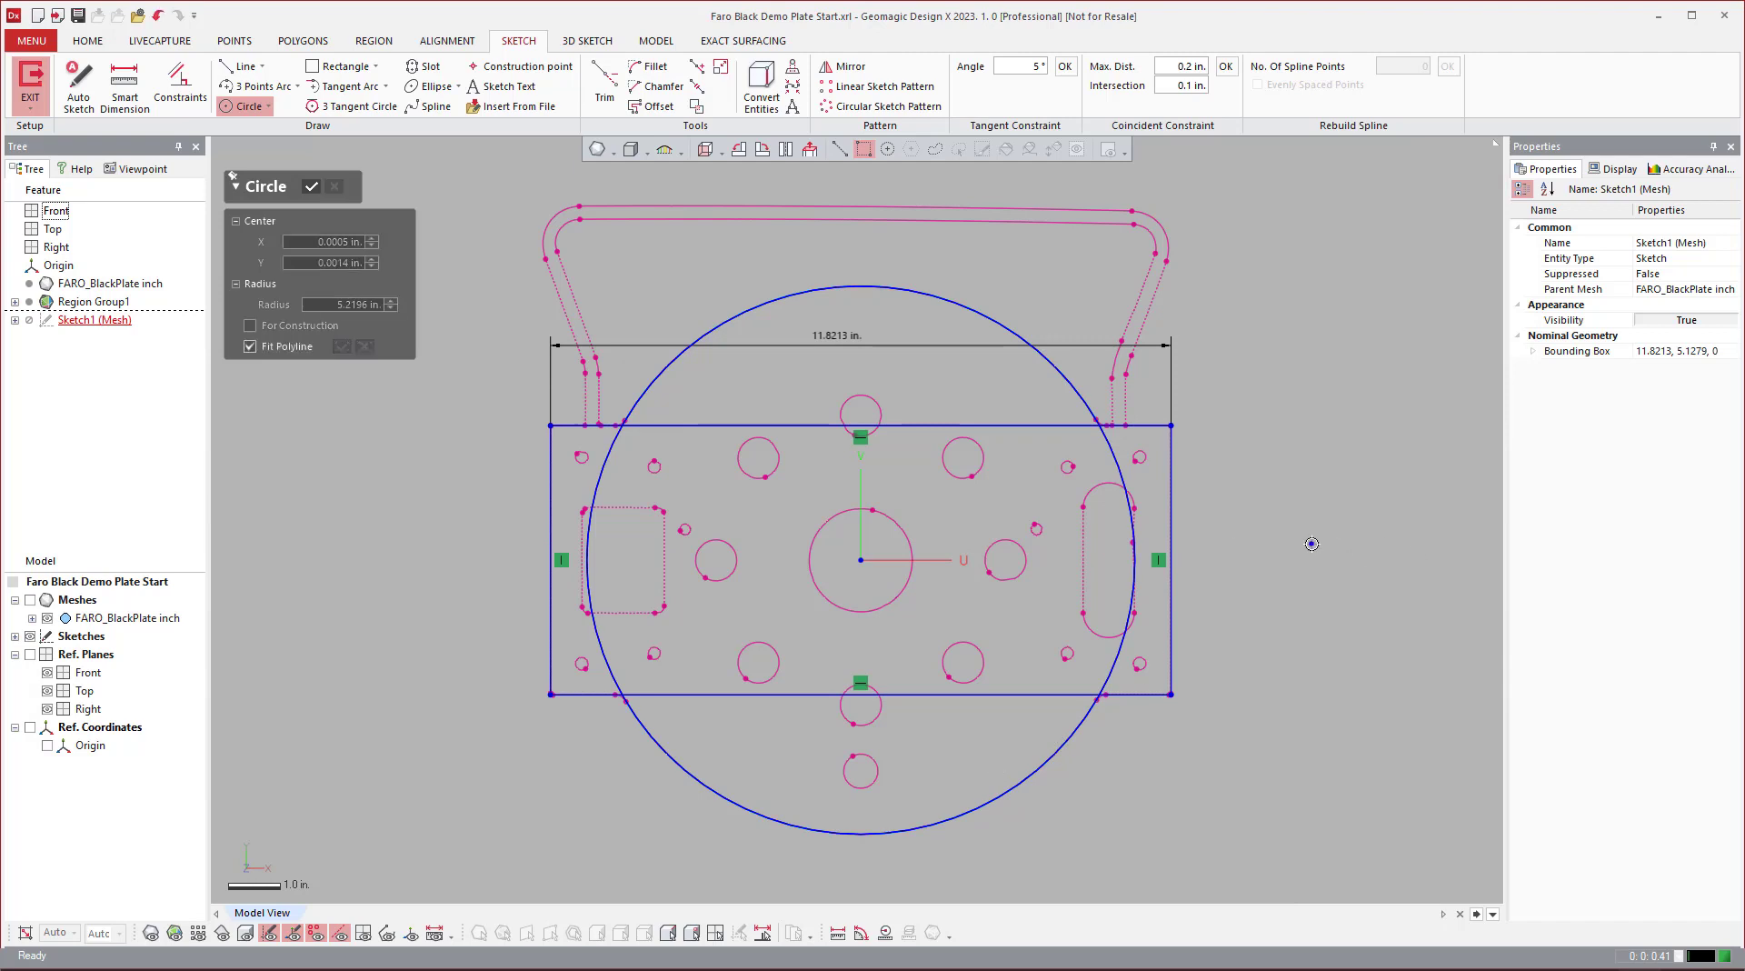
key(Return)
Step: Try power-trimming the rectangle and circle segments that lie inside the plate's outline with the width dimension in place
click(605, 86)
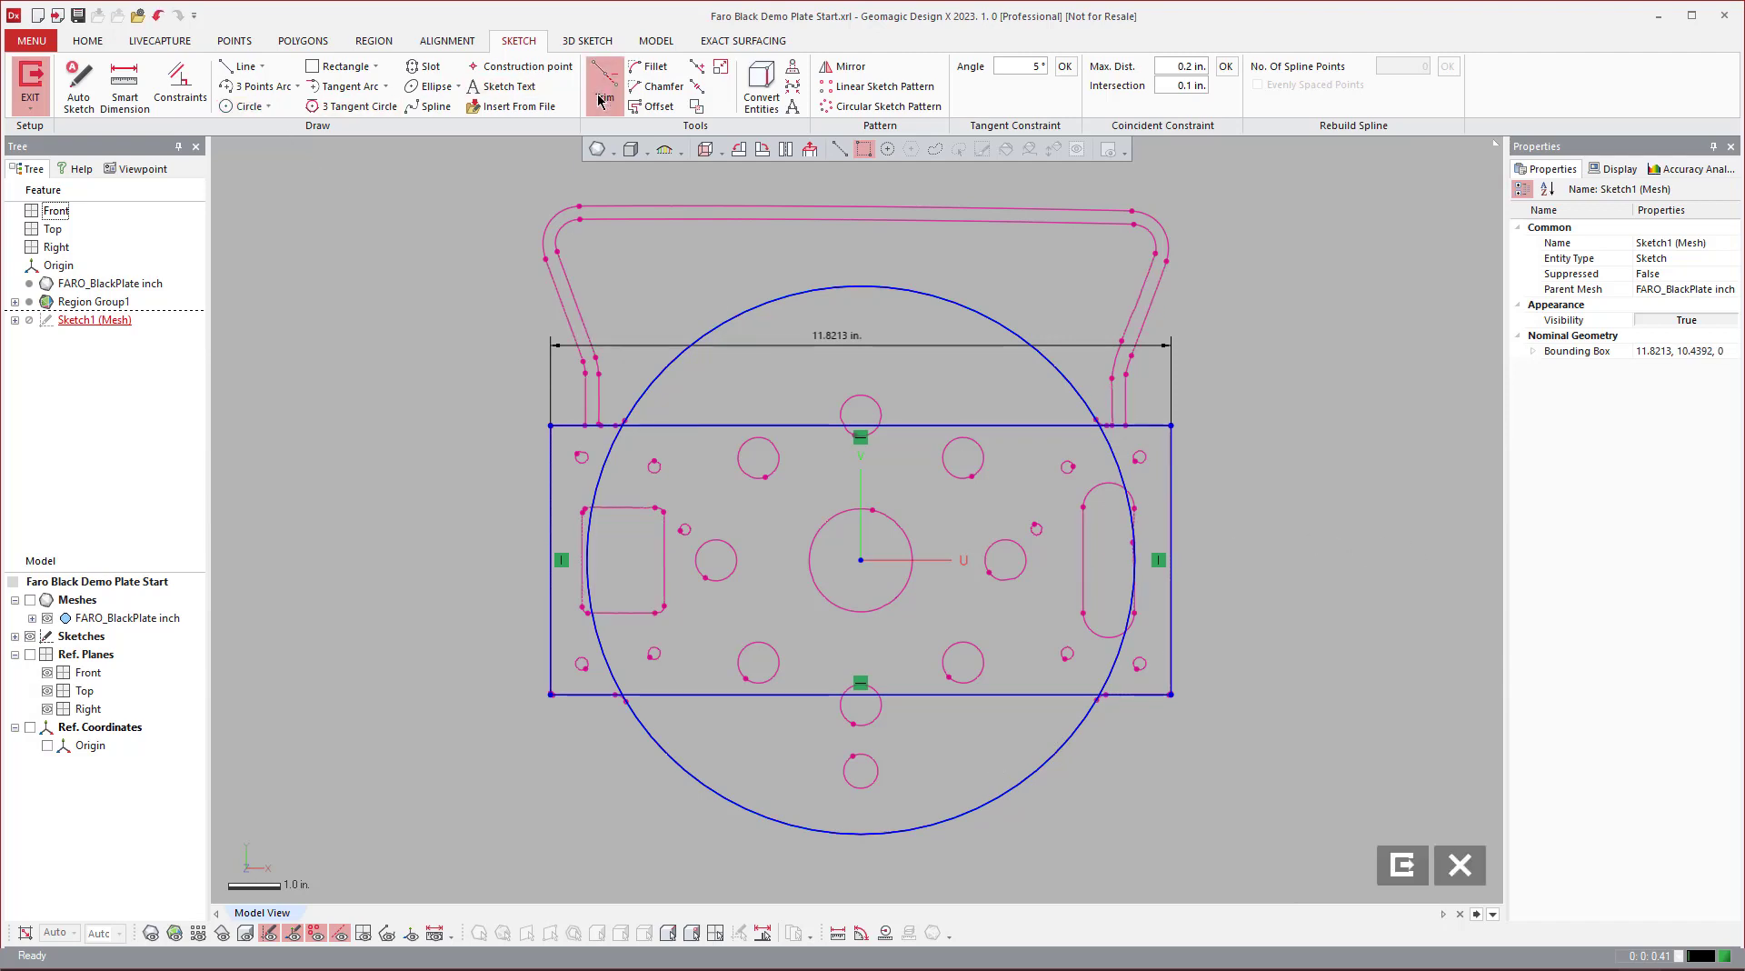
click(718, 424)
click(609, 466)
click(727, 694)
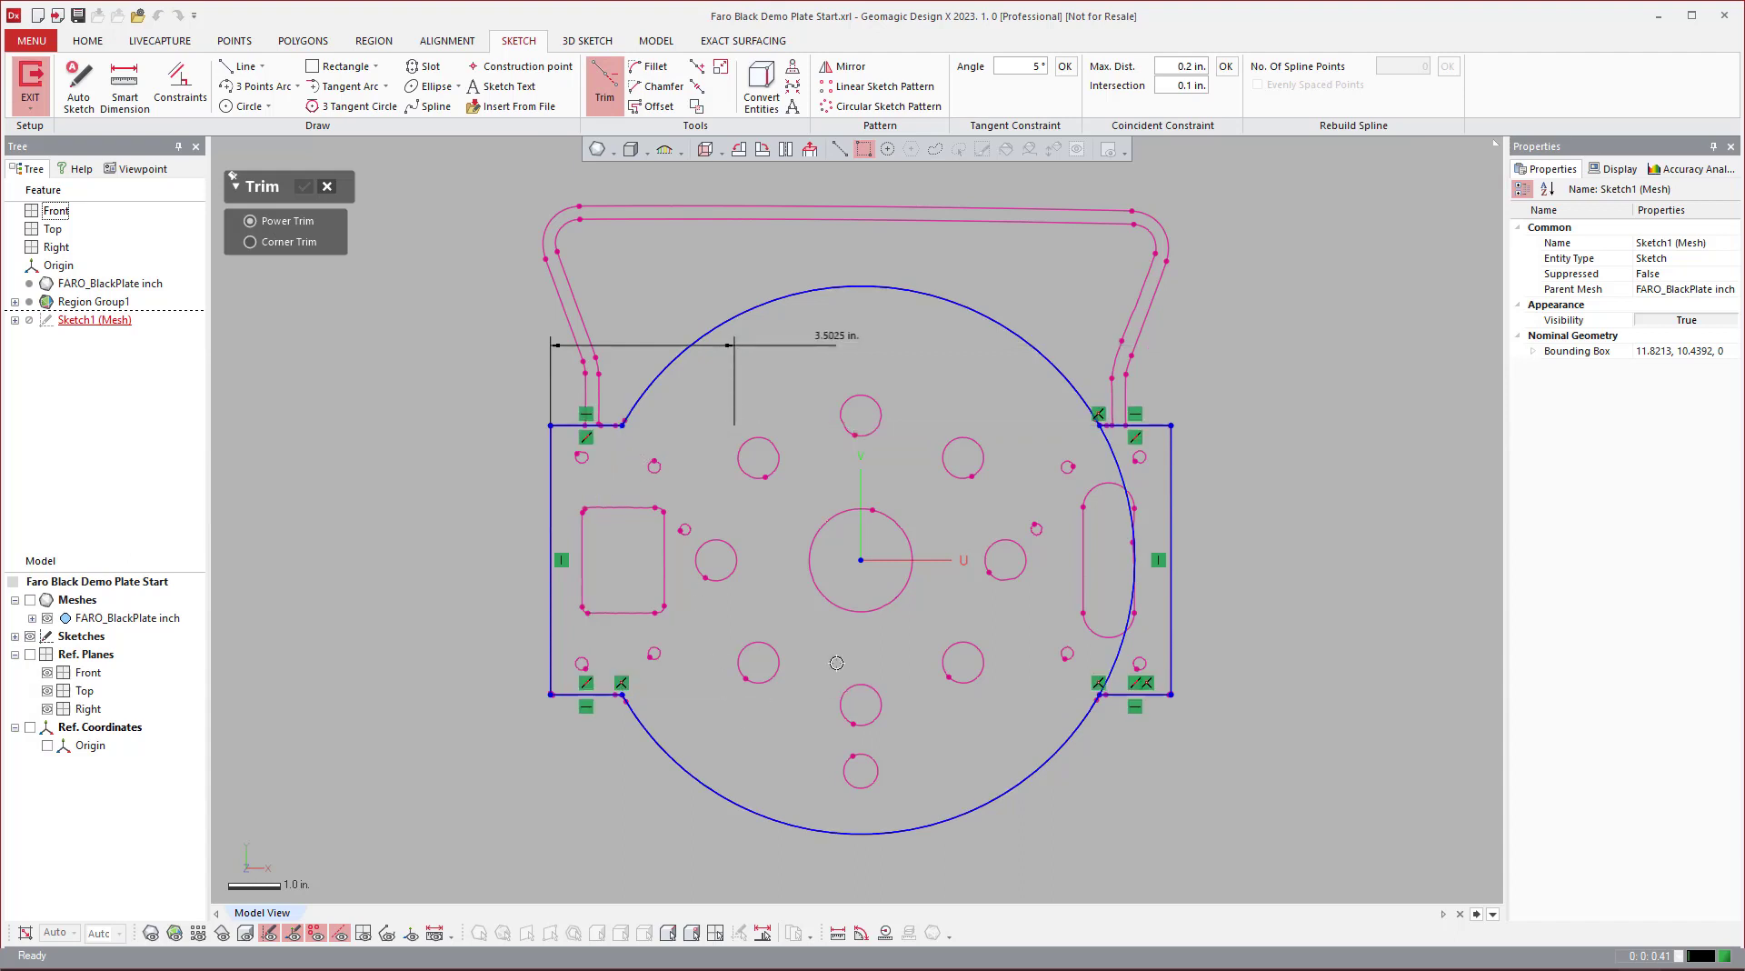
click(1129, 599)
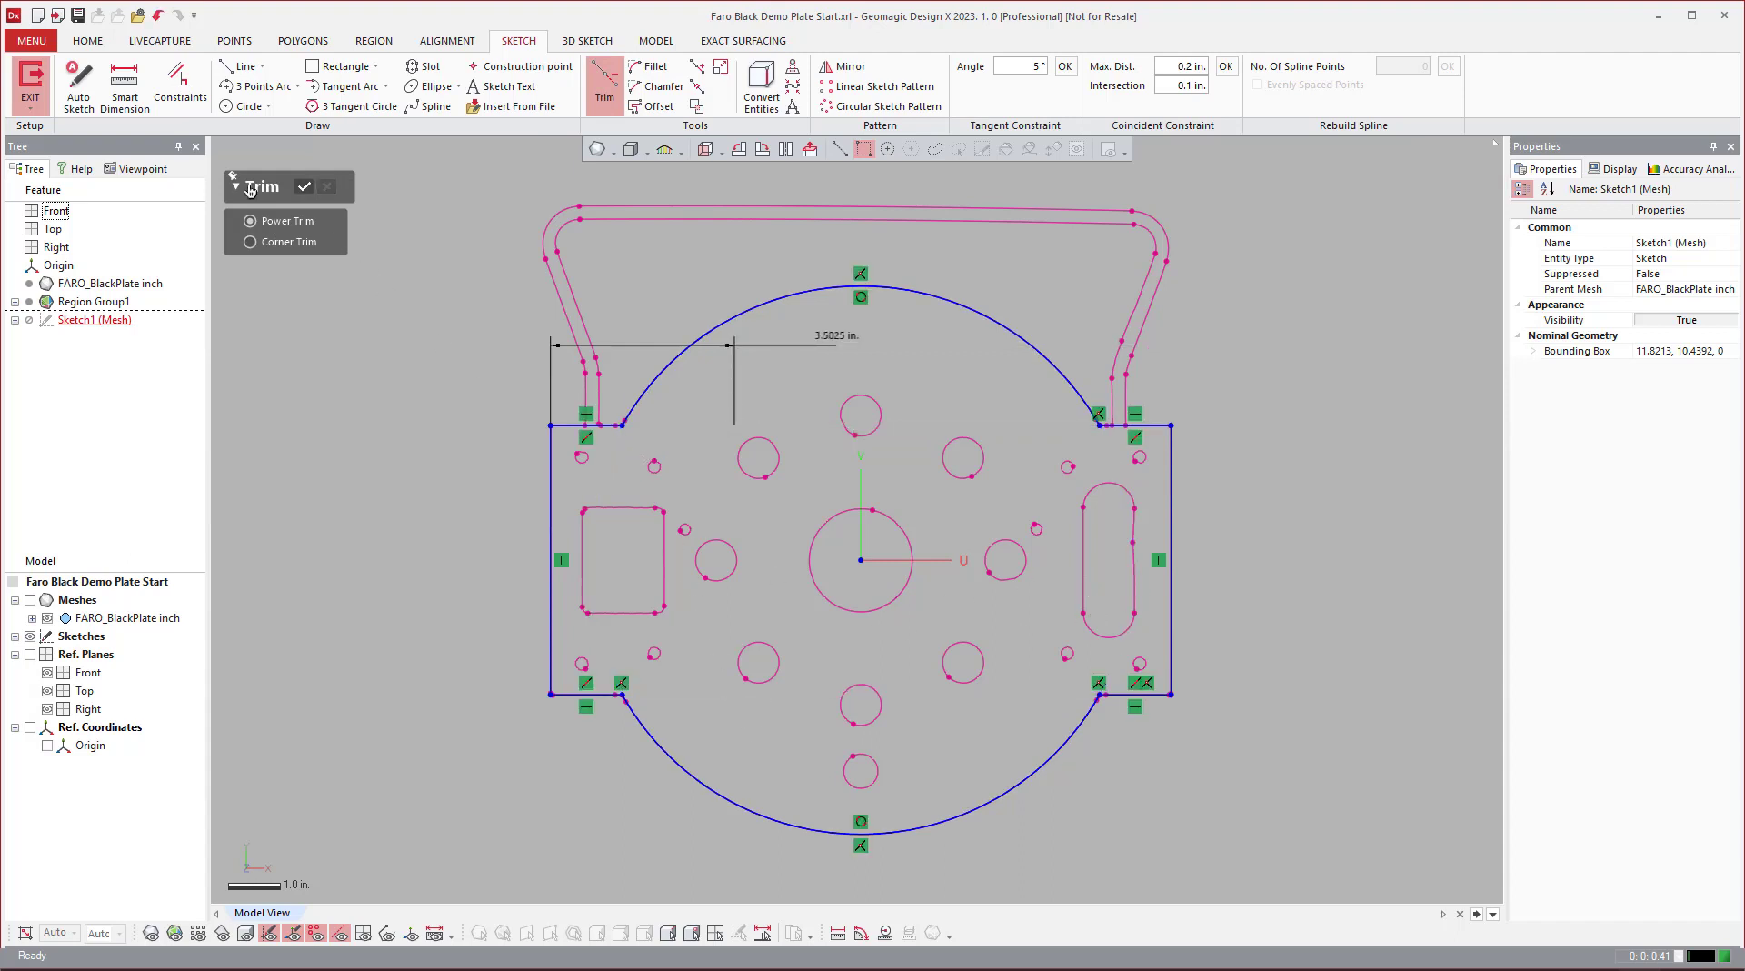
click(301, 189)
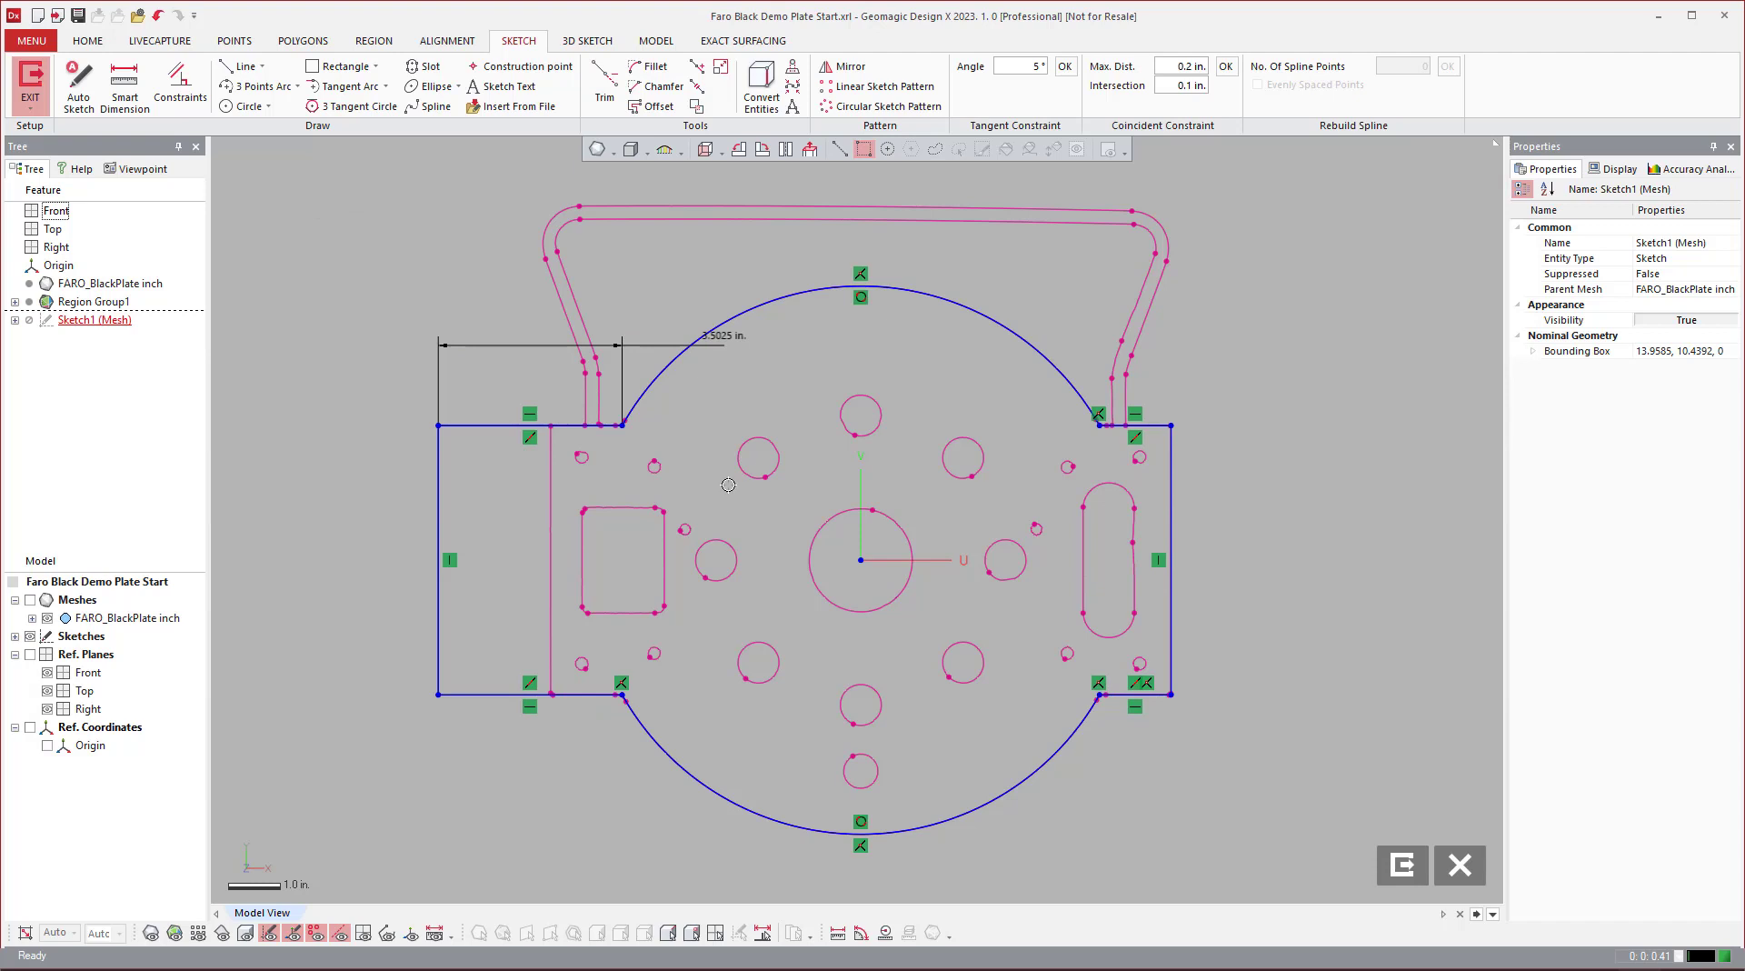
Step: Undo the trimming of the plate outline and delete the rectangle's width dimension
key(ctrl+z)
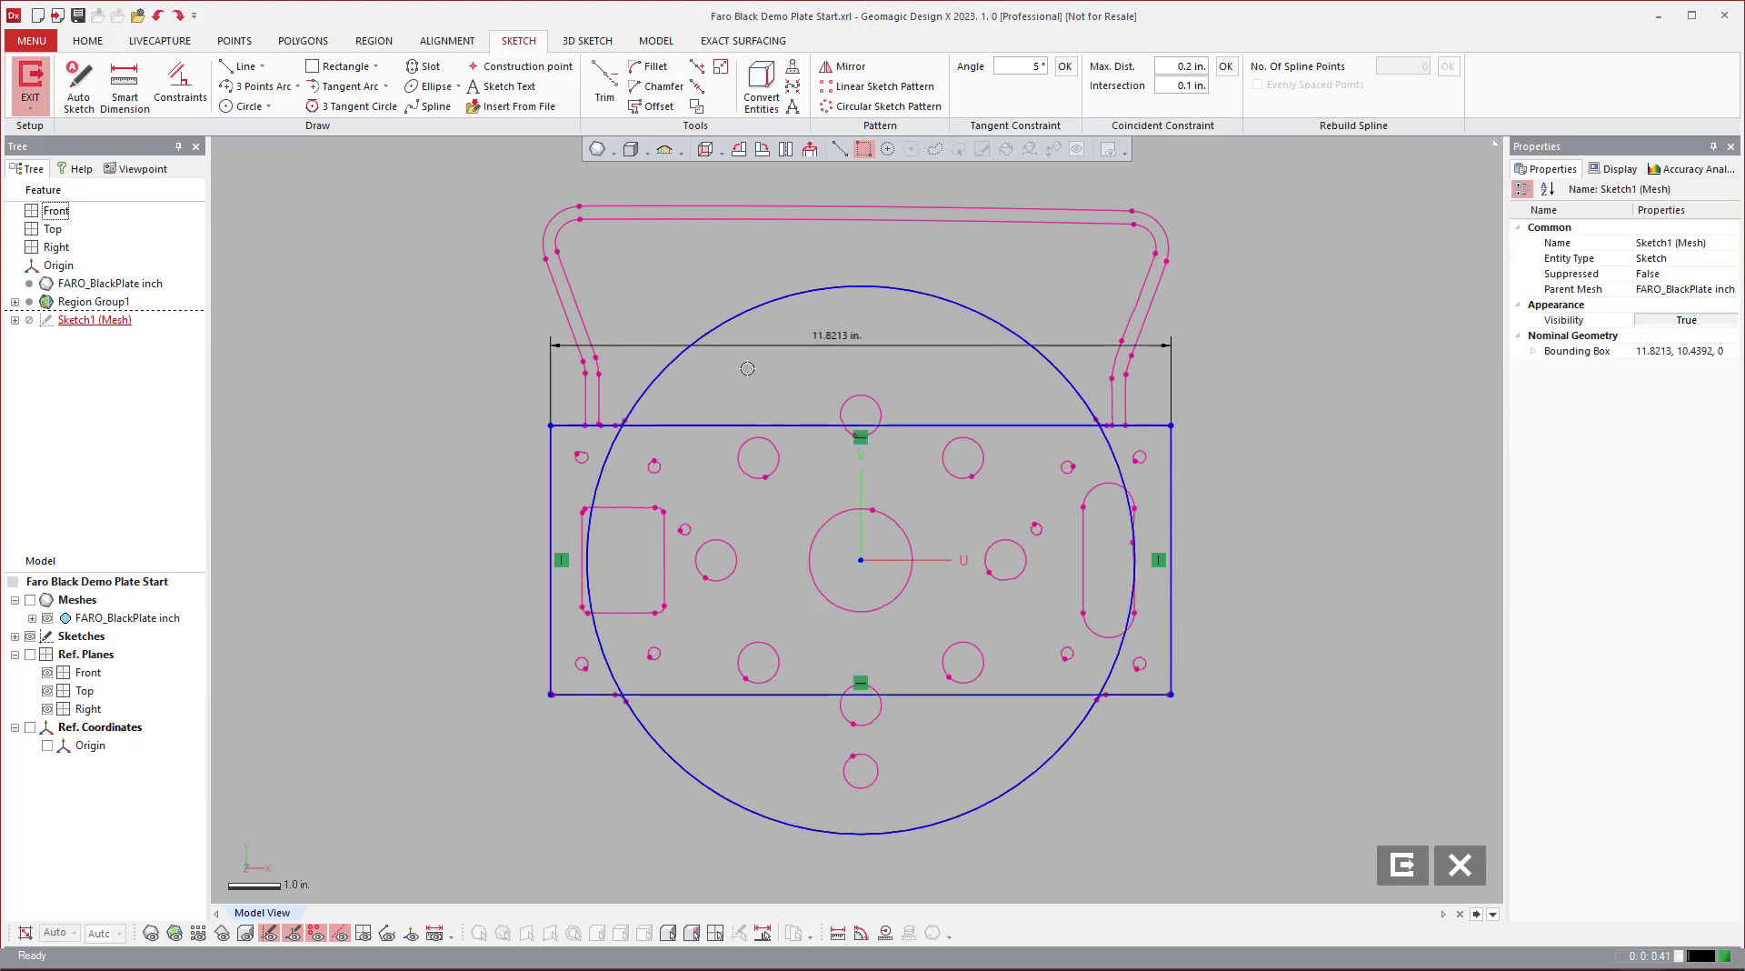
click(824, 340)
key(Delete)
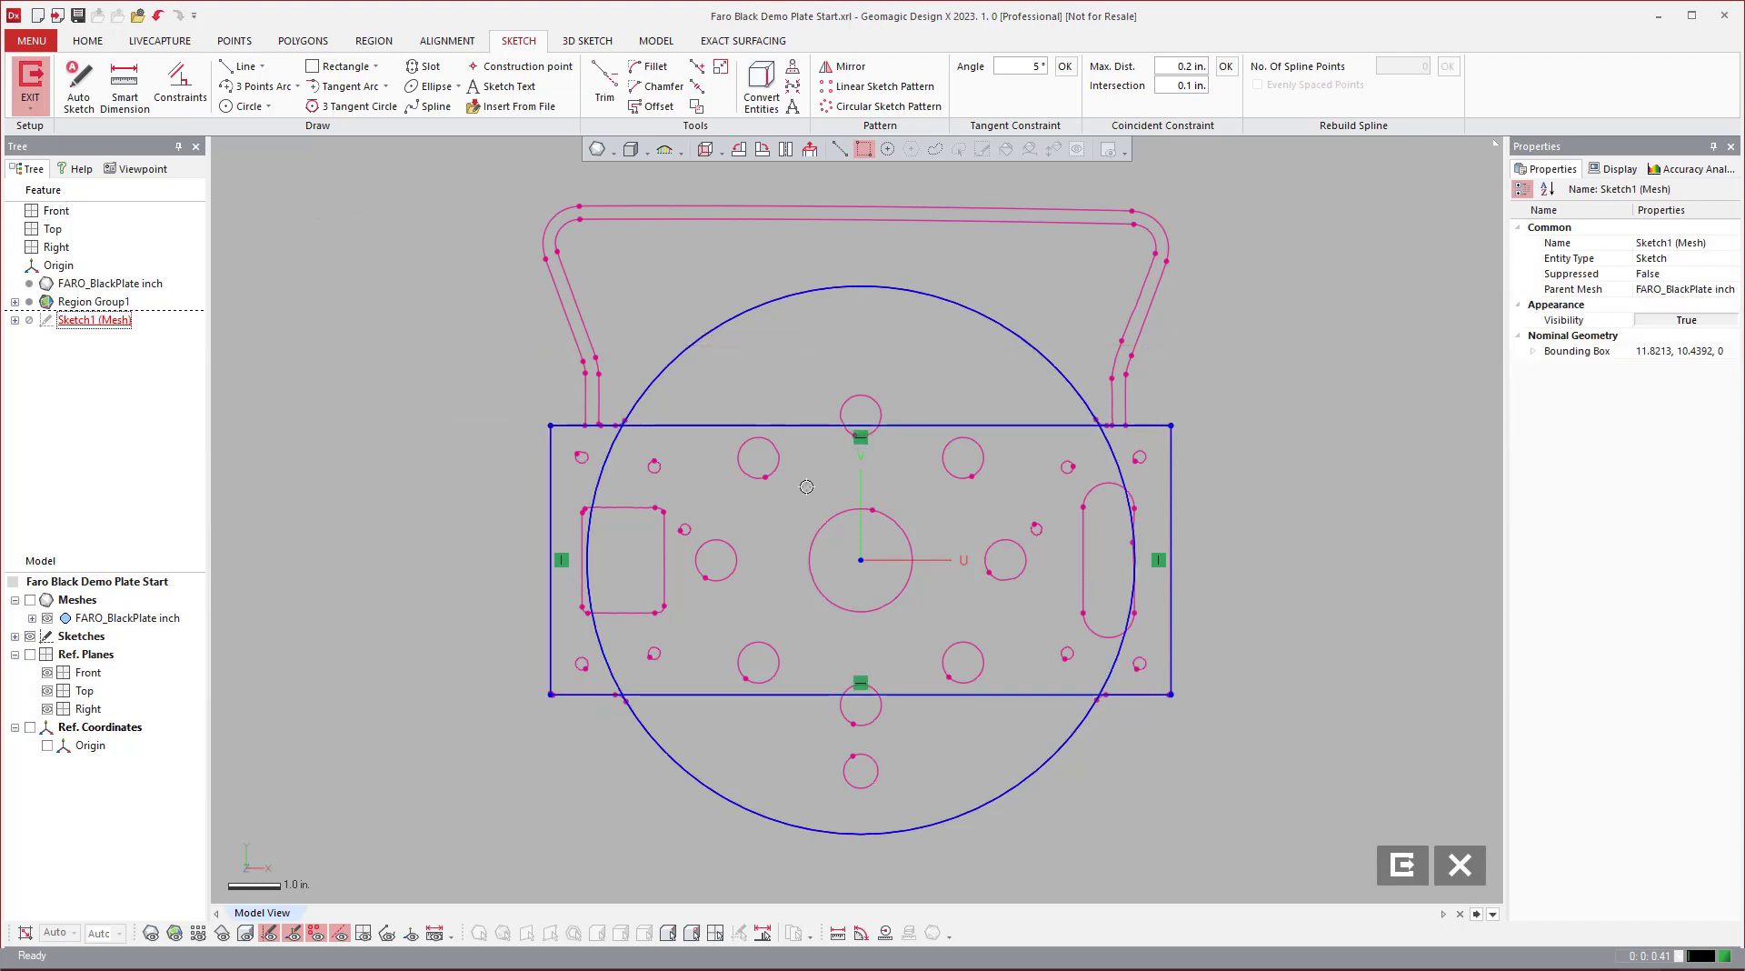
Step: Power-trim the inner segments of the rectangle's long edges and both inner circle arcs to leave one closed plate outline
click(604, 86)
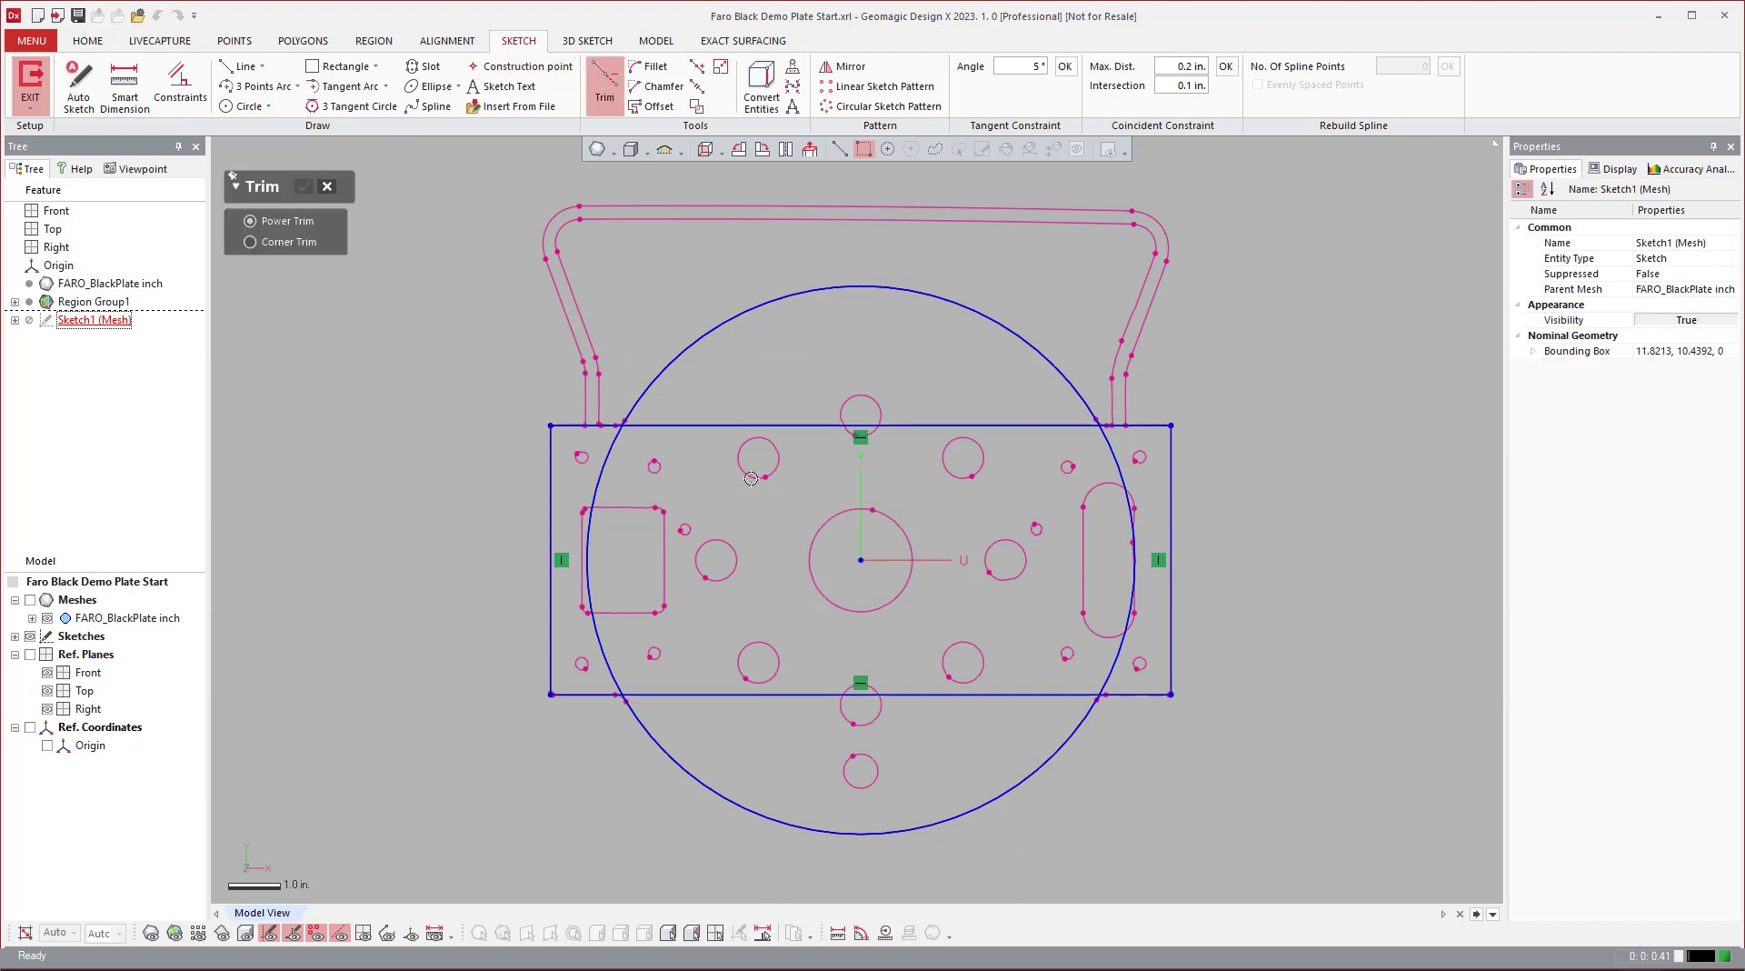
click(703, 423)
click(602, 470)
click(1129, 487)
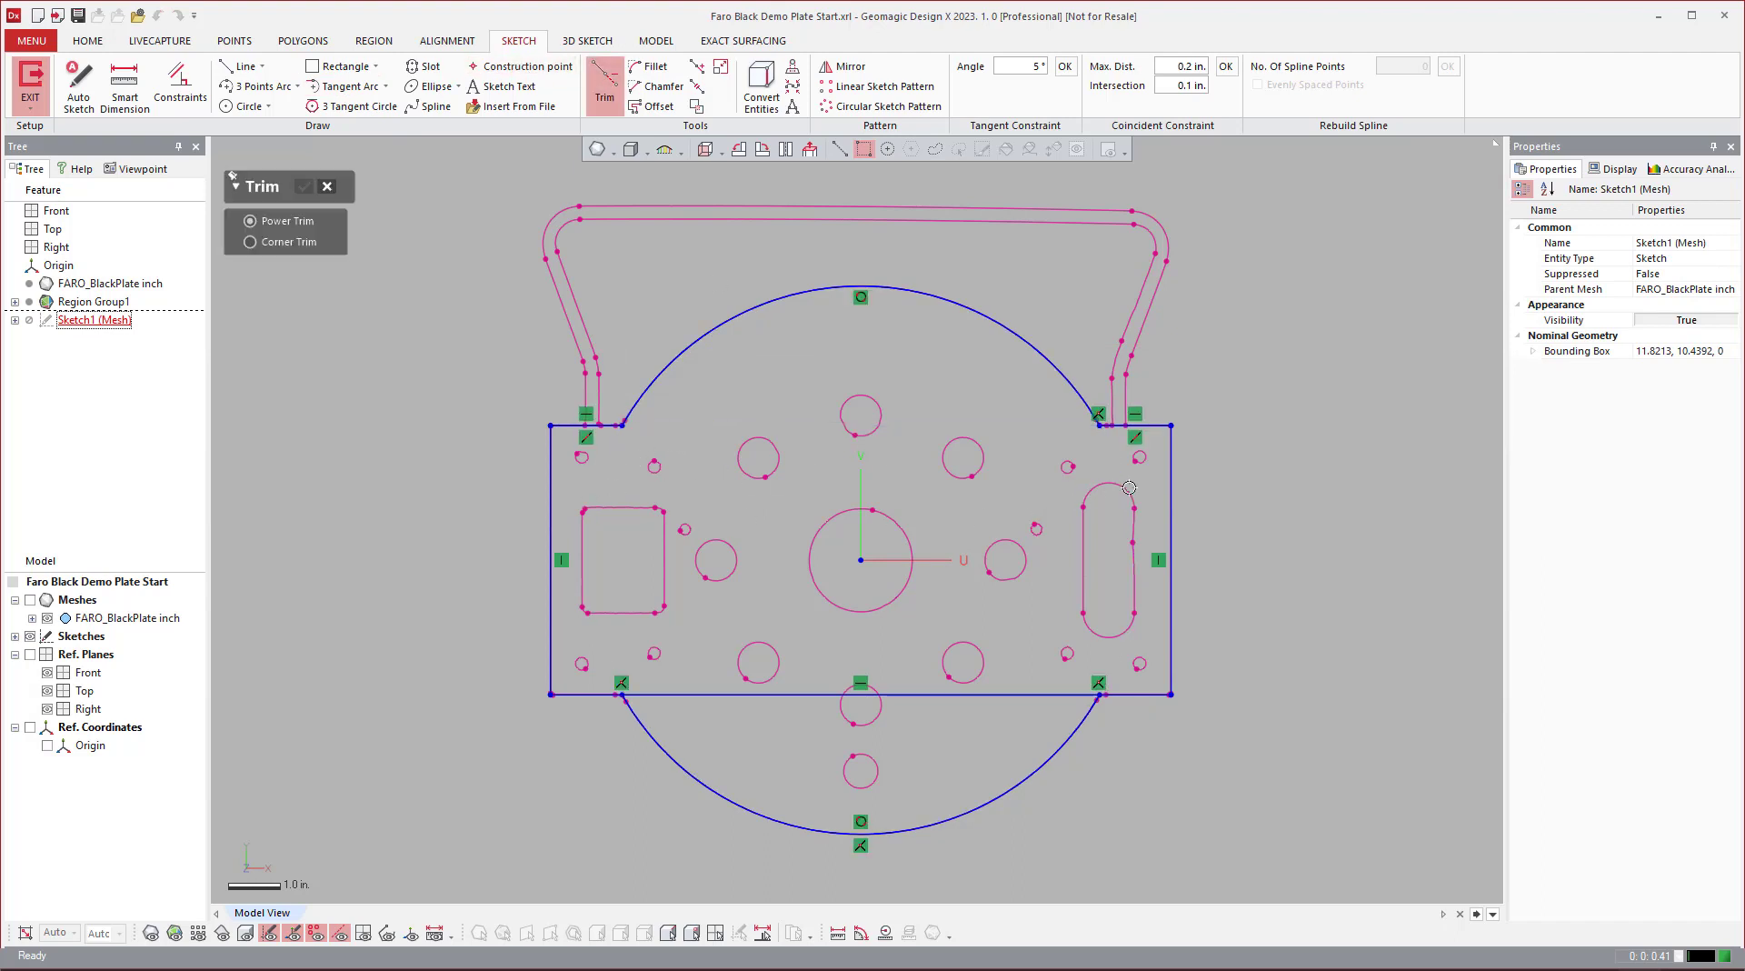
click(959, 695)
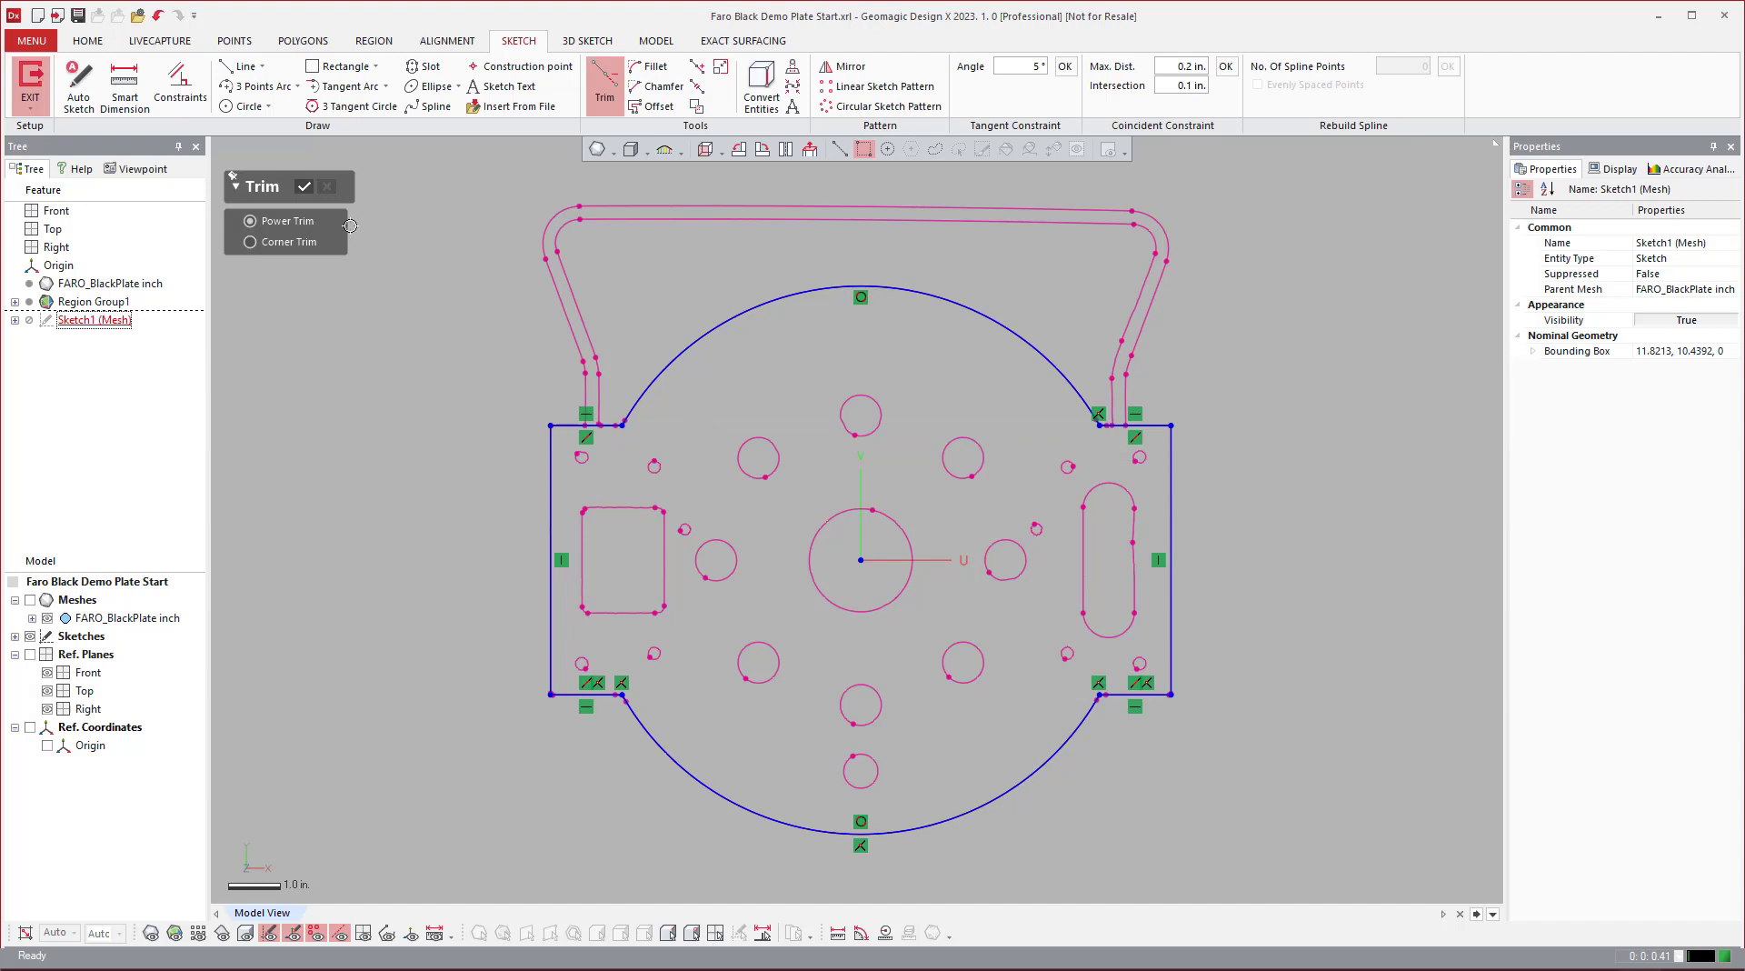
key(Escape)
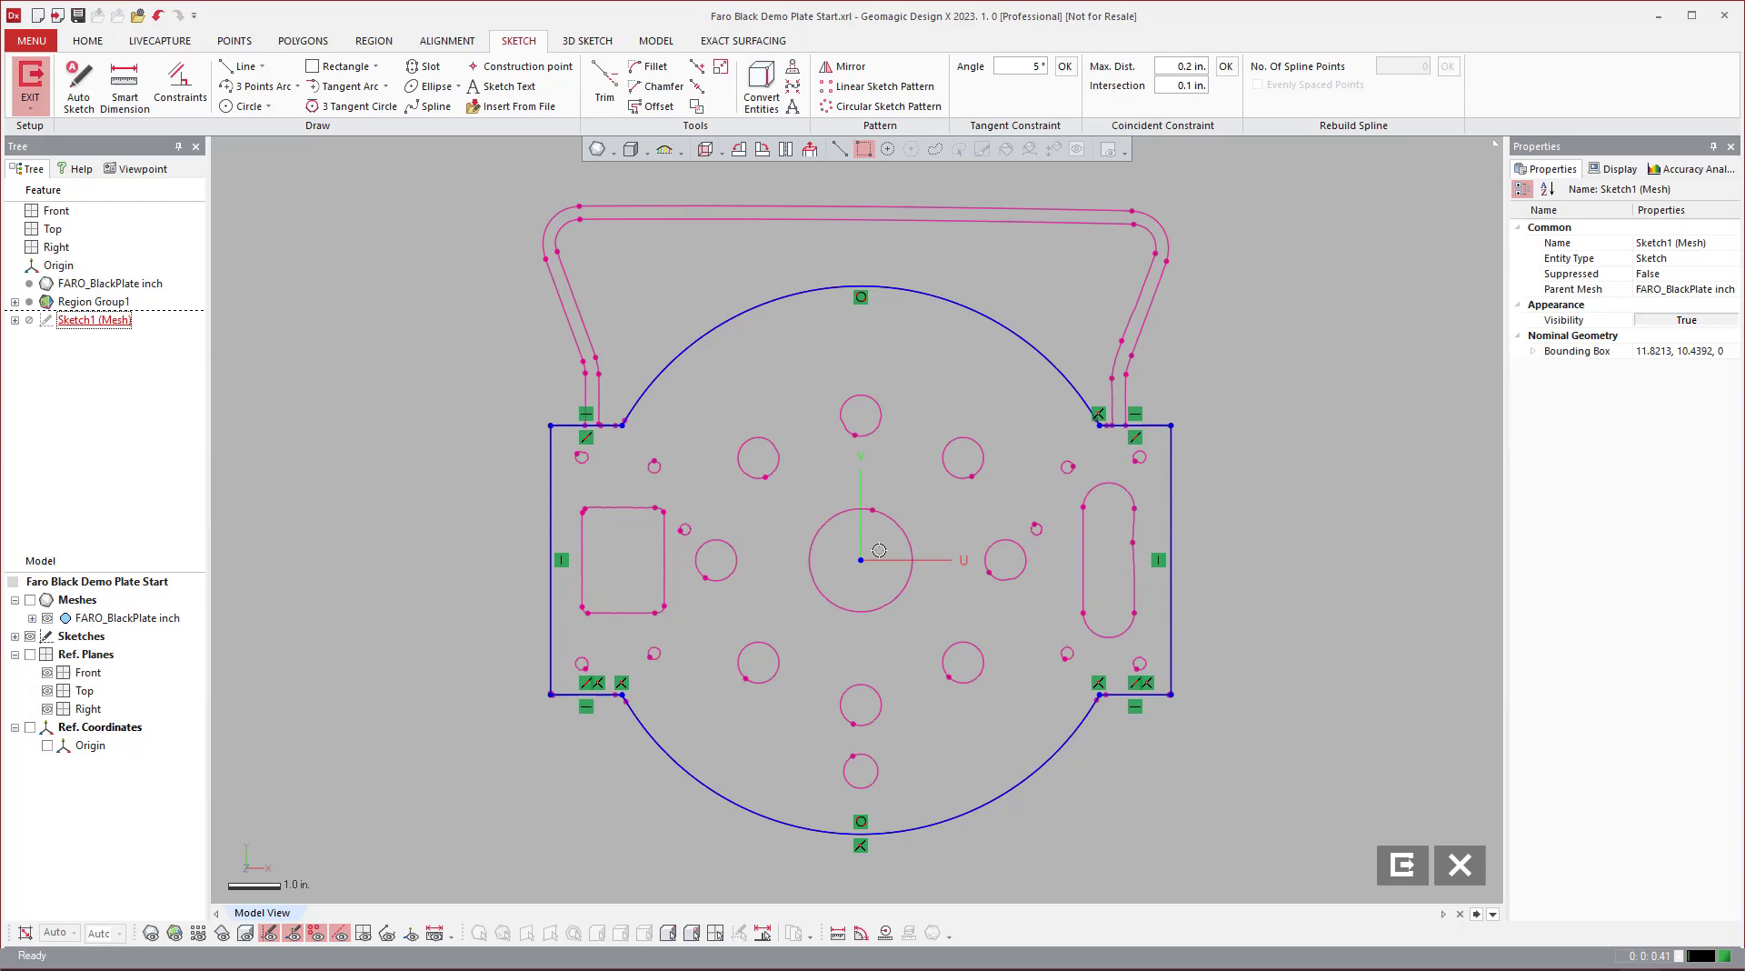
Step: Exit the mesh sketch and show the scan mesh together with the plate outline
mouse_move(1340, 784)
right_down()
mouse_move(1309, 745)
mouse_move(1393, 850)
right_up()
click(1401, 866)
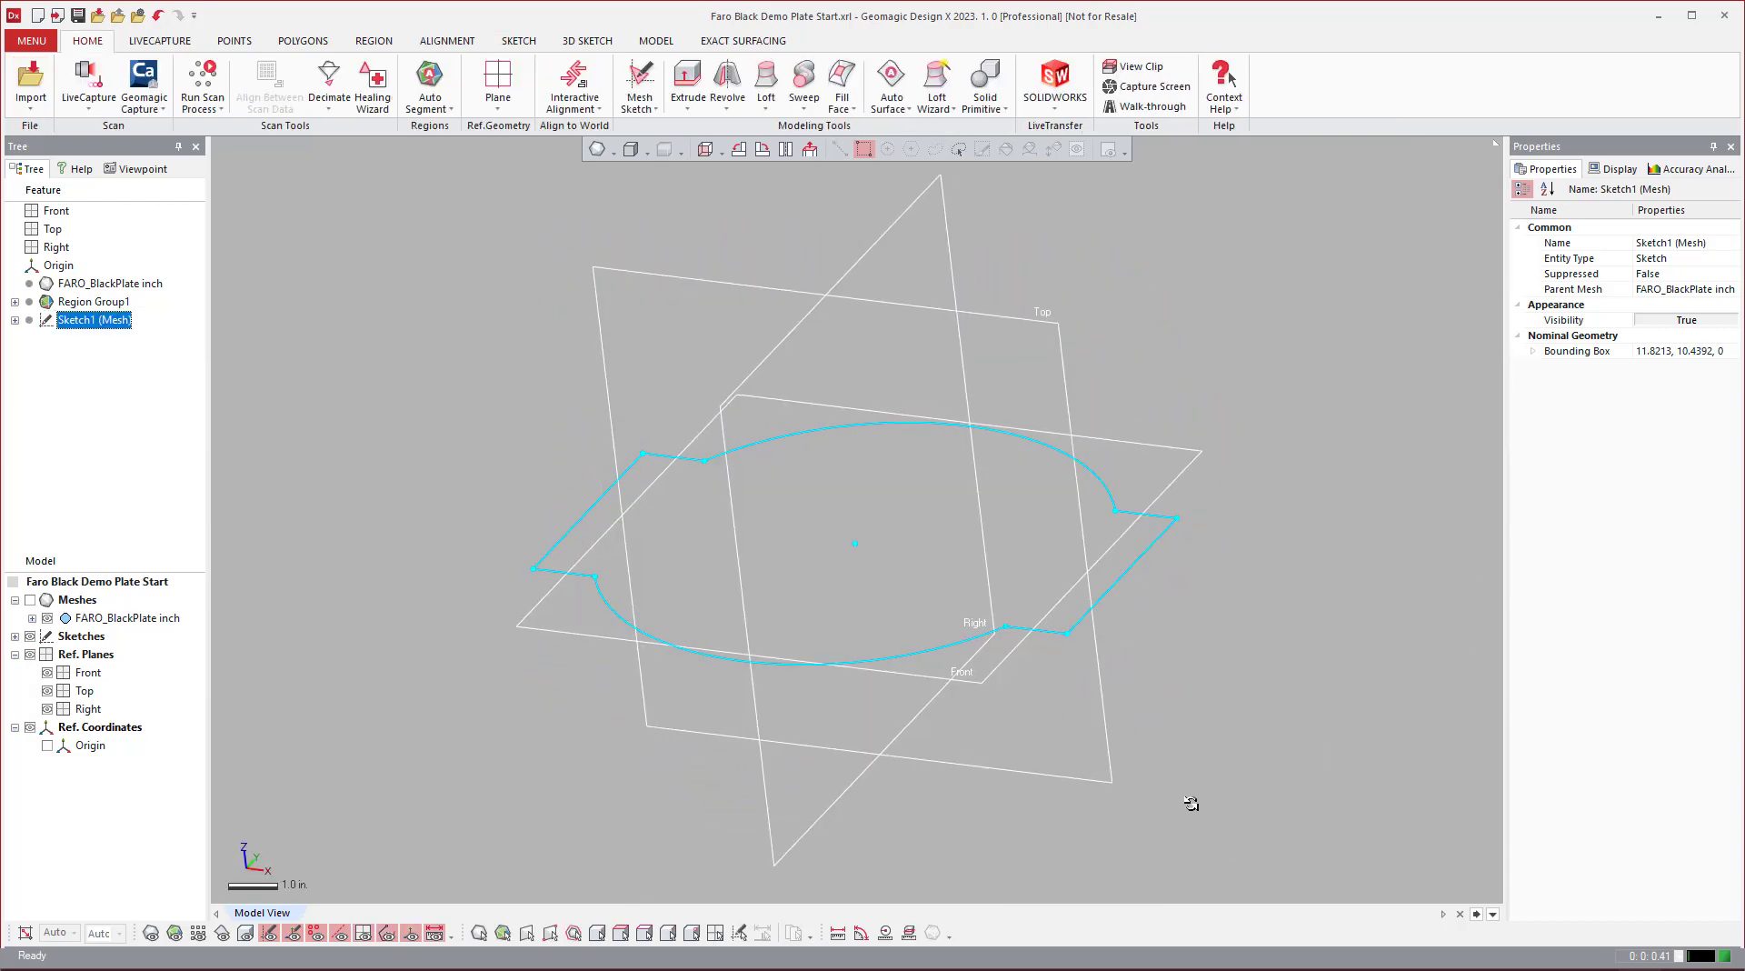
click(33, 600)
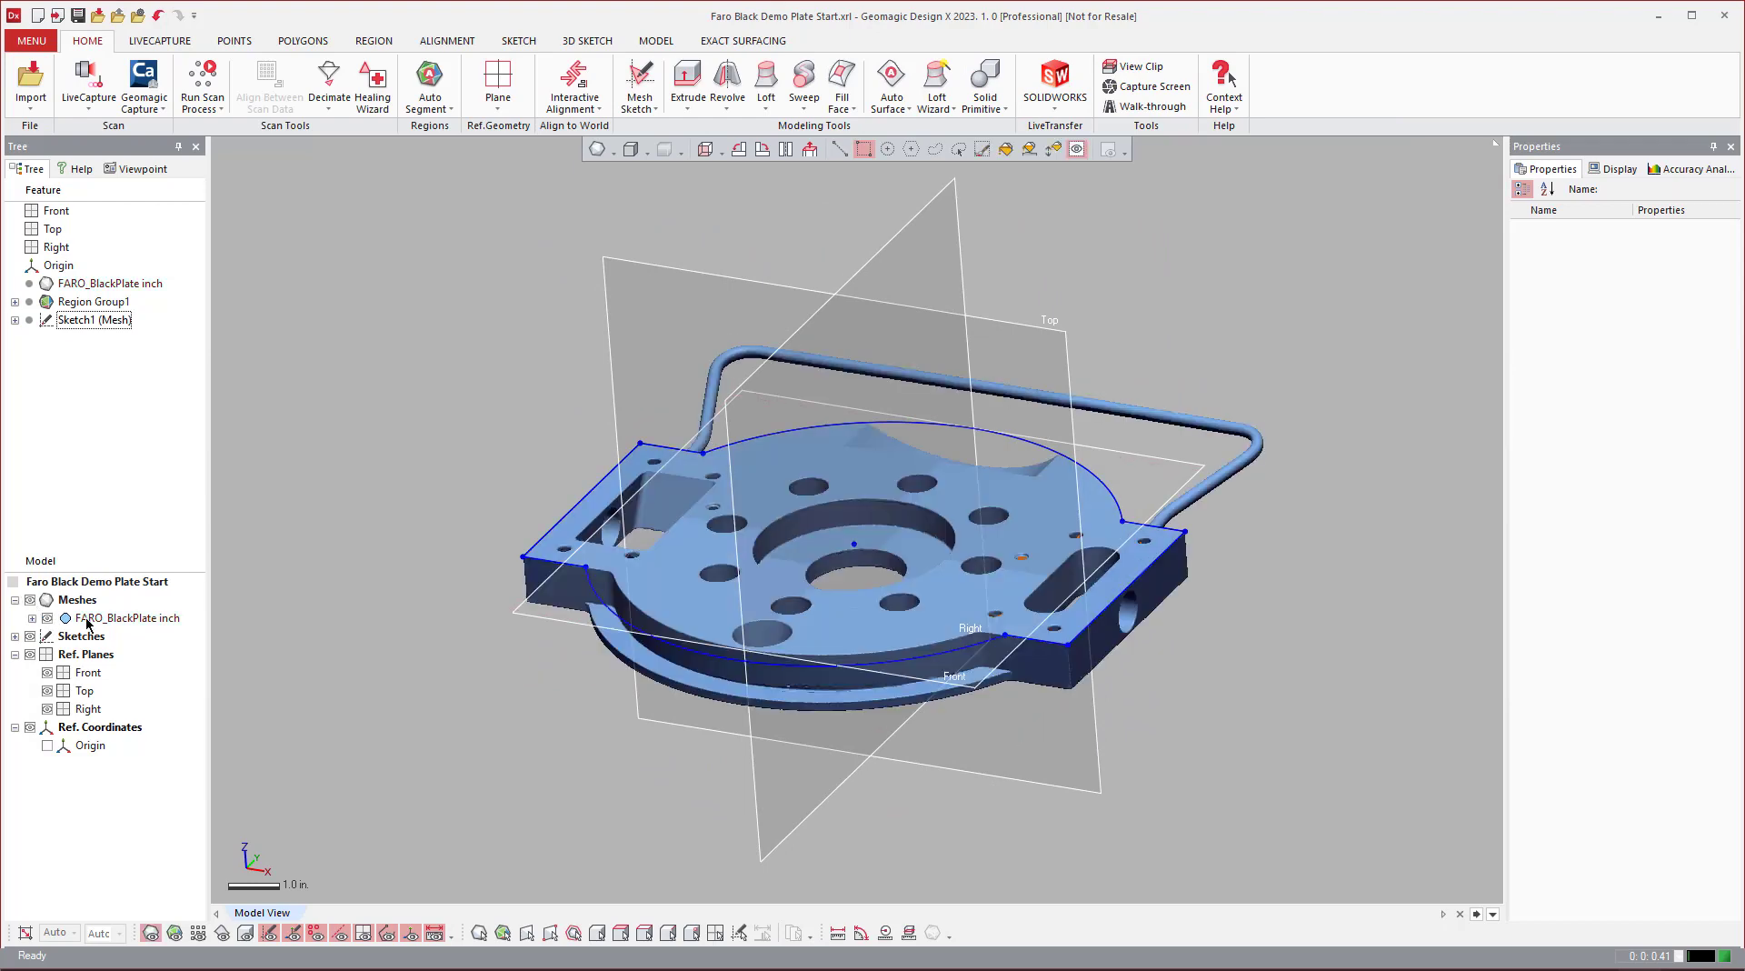
right_drag(697, 673, 750, 678)
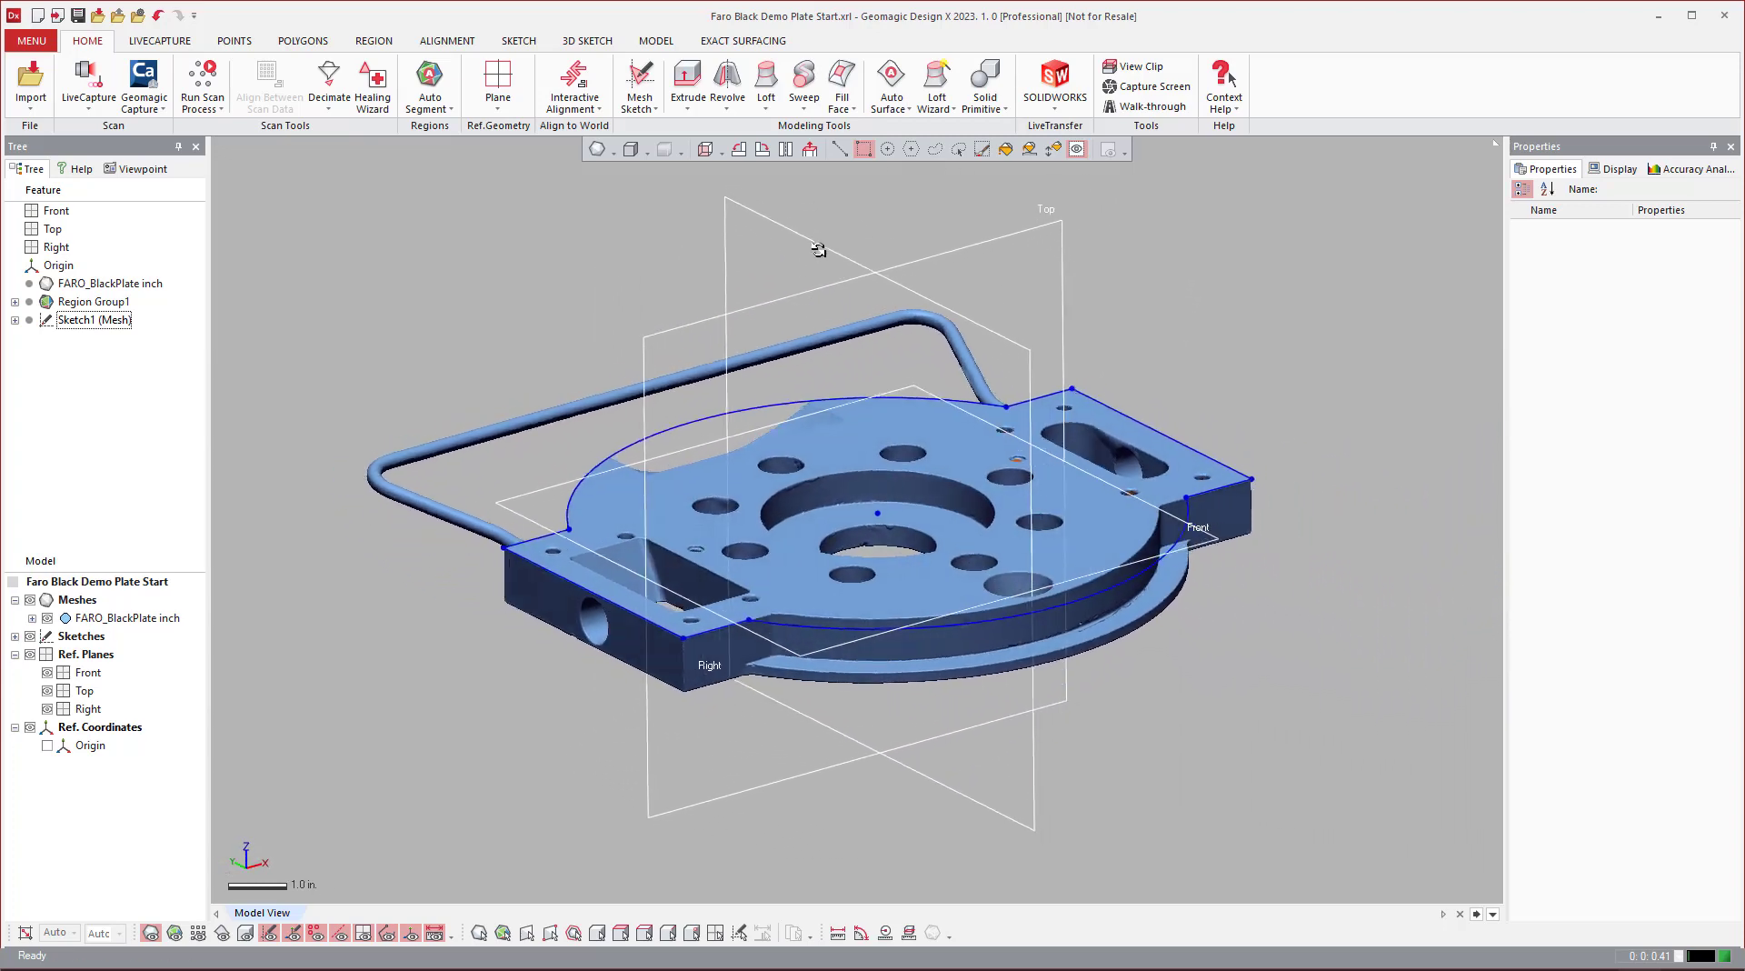
Step: Extrude the plate outline sketch downward through the scan by about 0.9905 in. using the Blind method
click(684, 82)
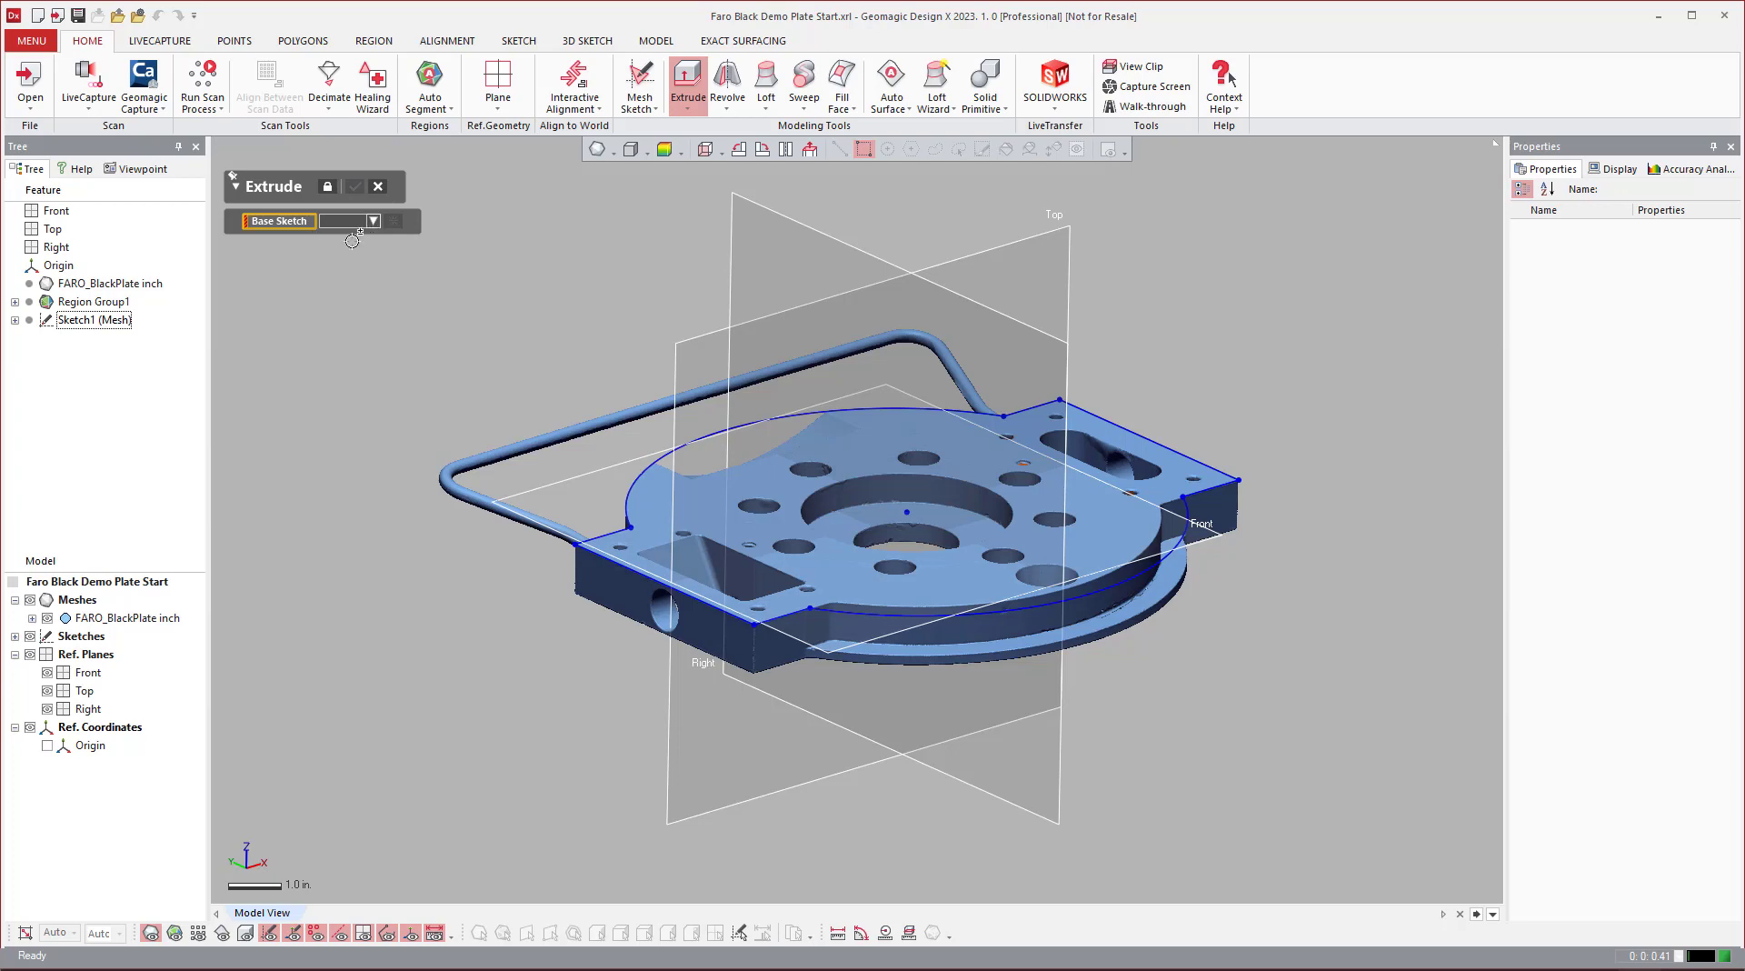
click(87, 320)
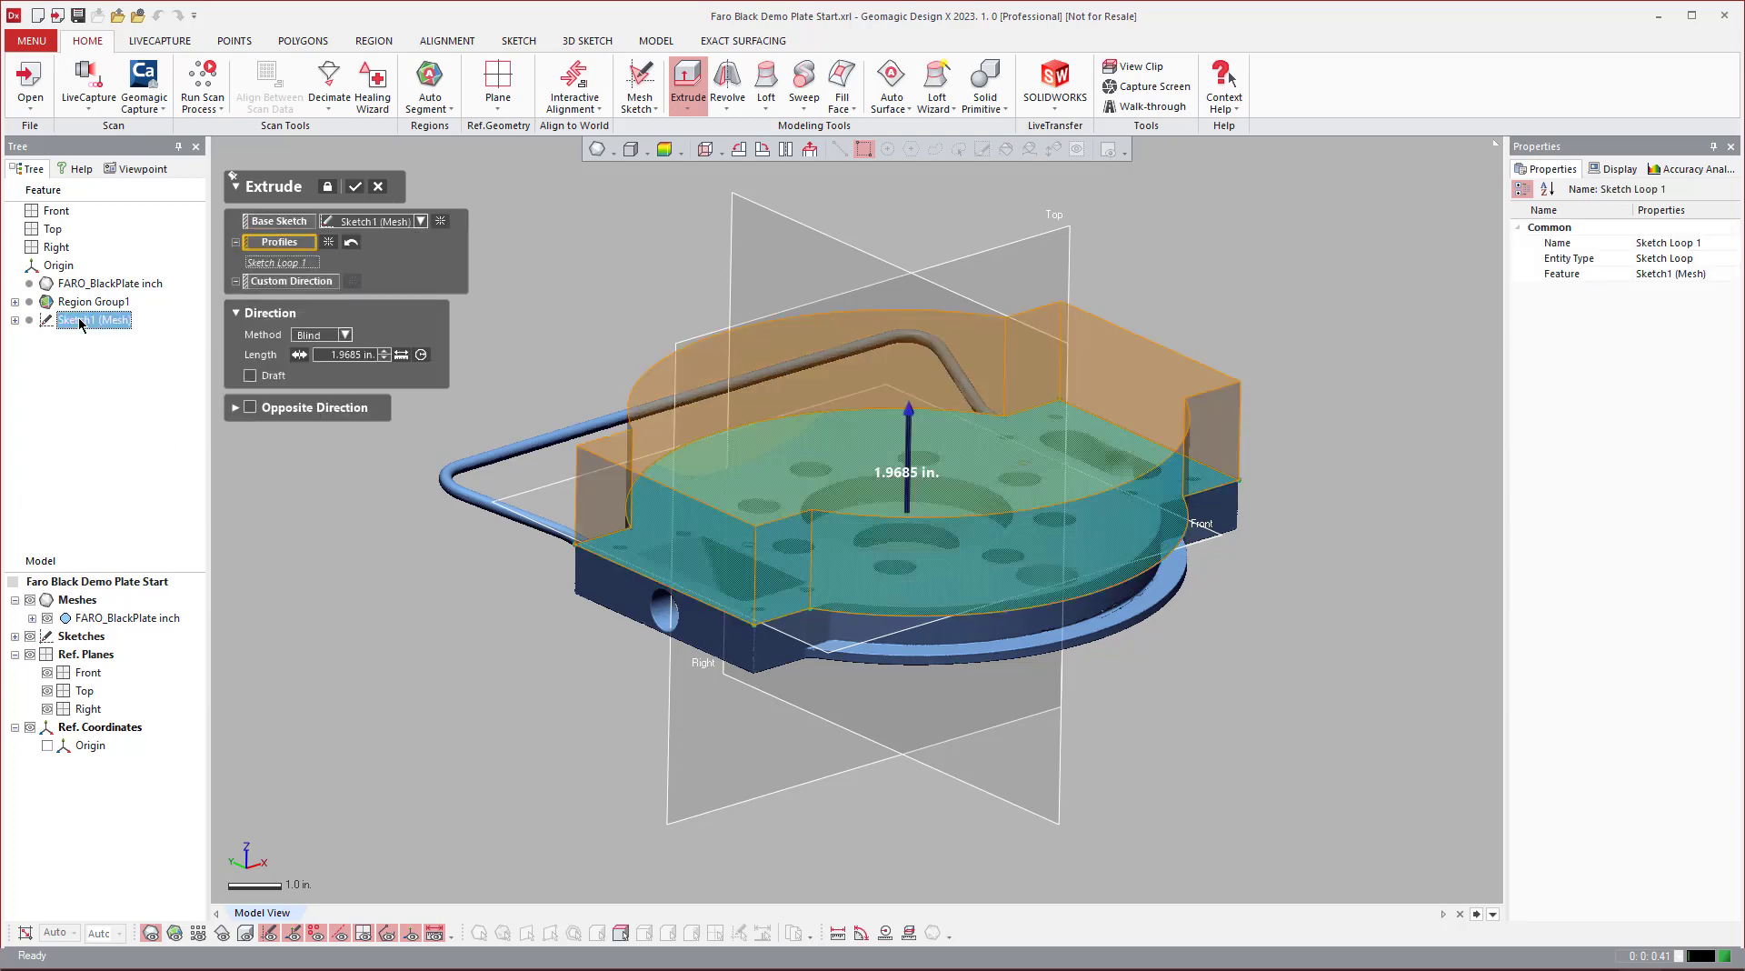
drag(909, 409, 906, 559)
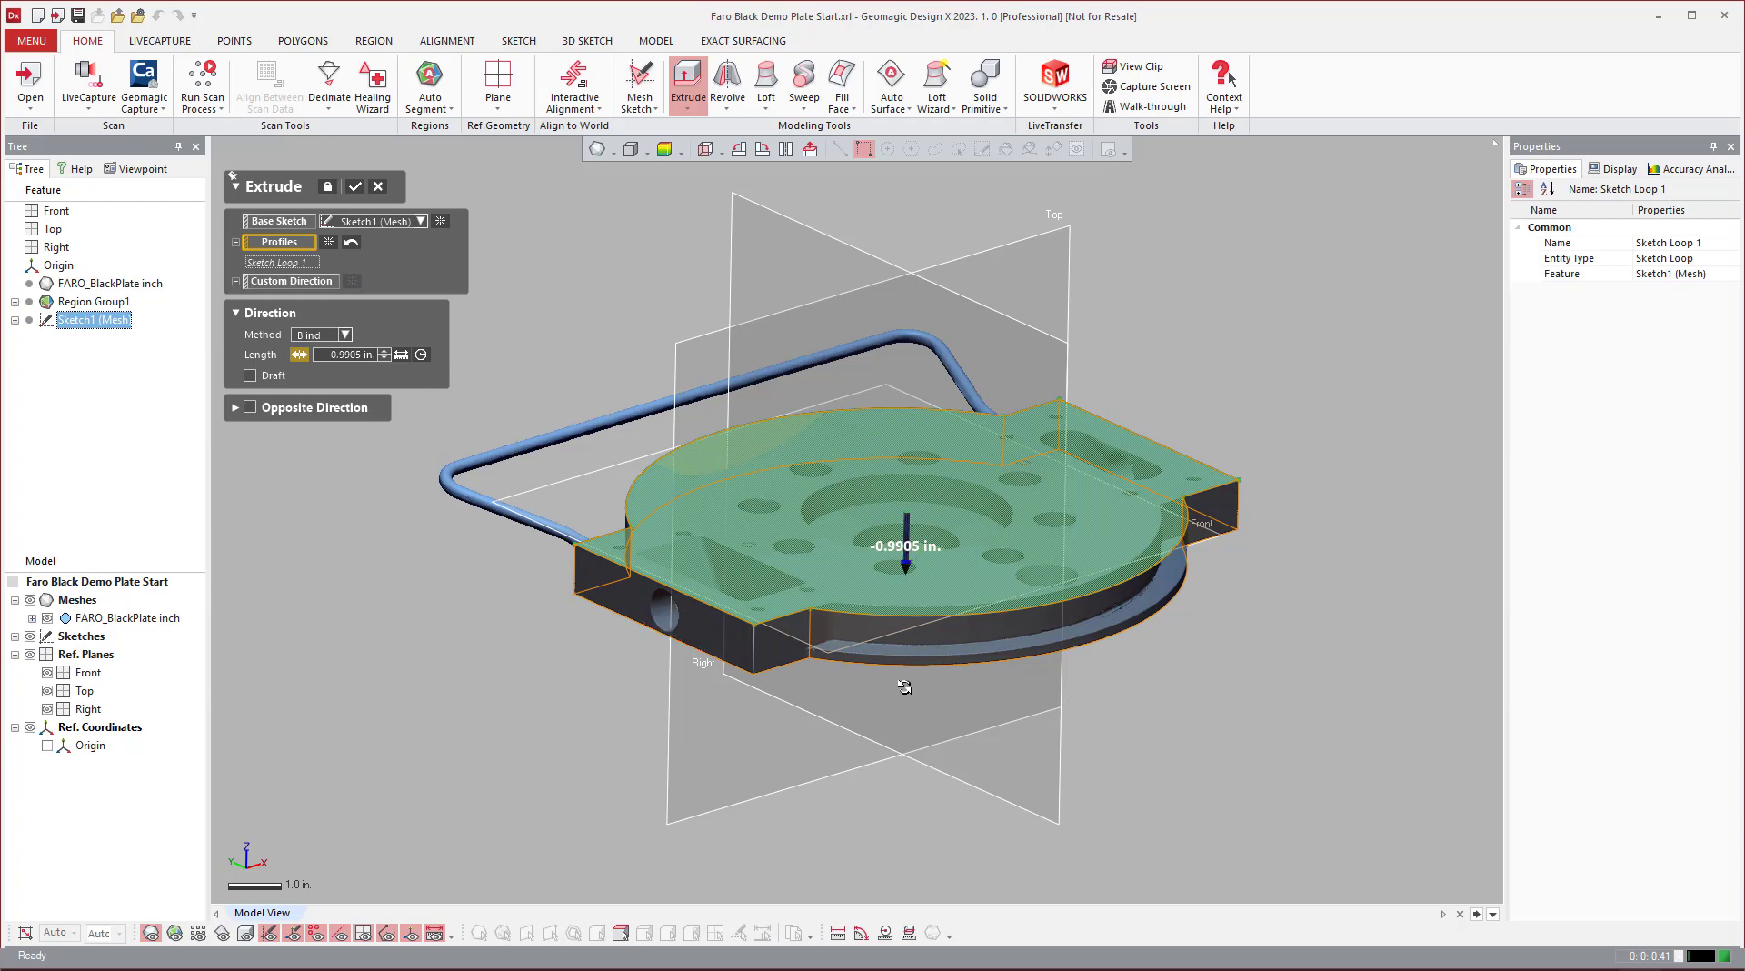
right_drag(907, 686, 546, 473)
right_drag(273, 419, 600, 442)
right_drag(1031, 688, 524, 402)
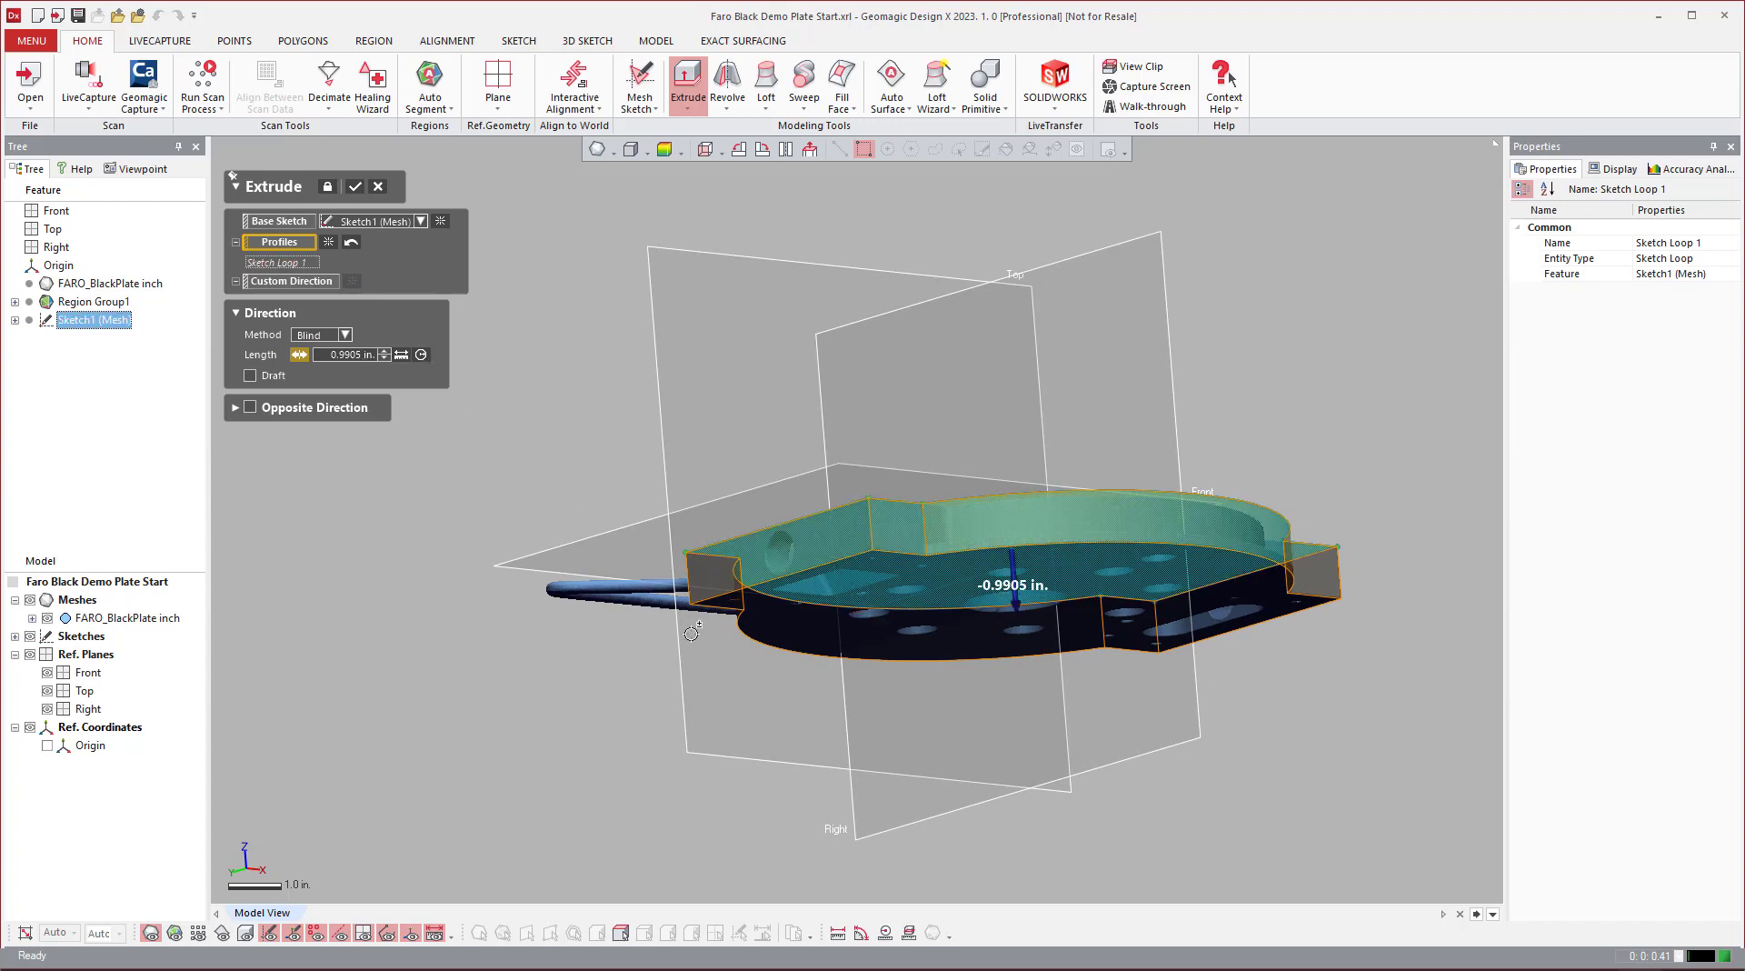
click(344, 335)
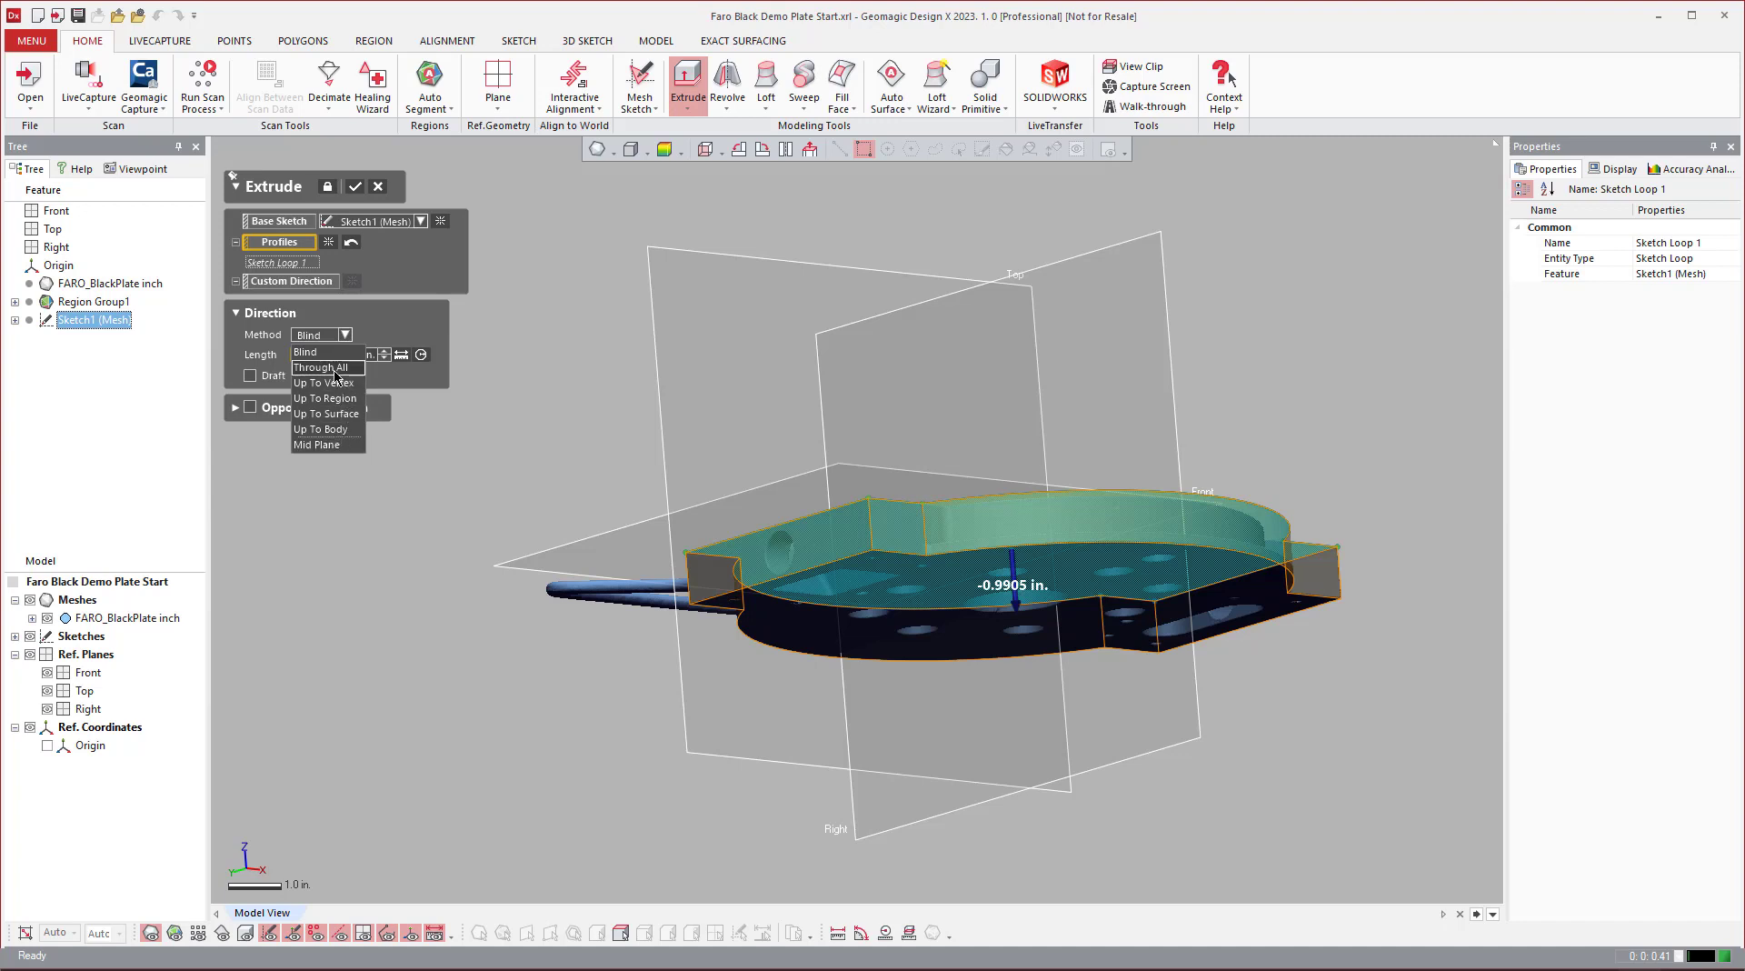
click(391, 318)
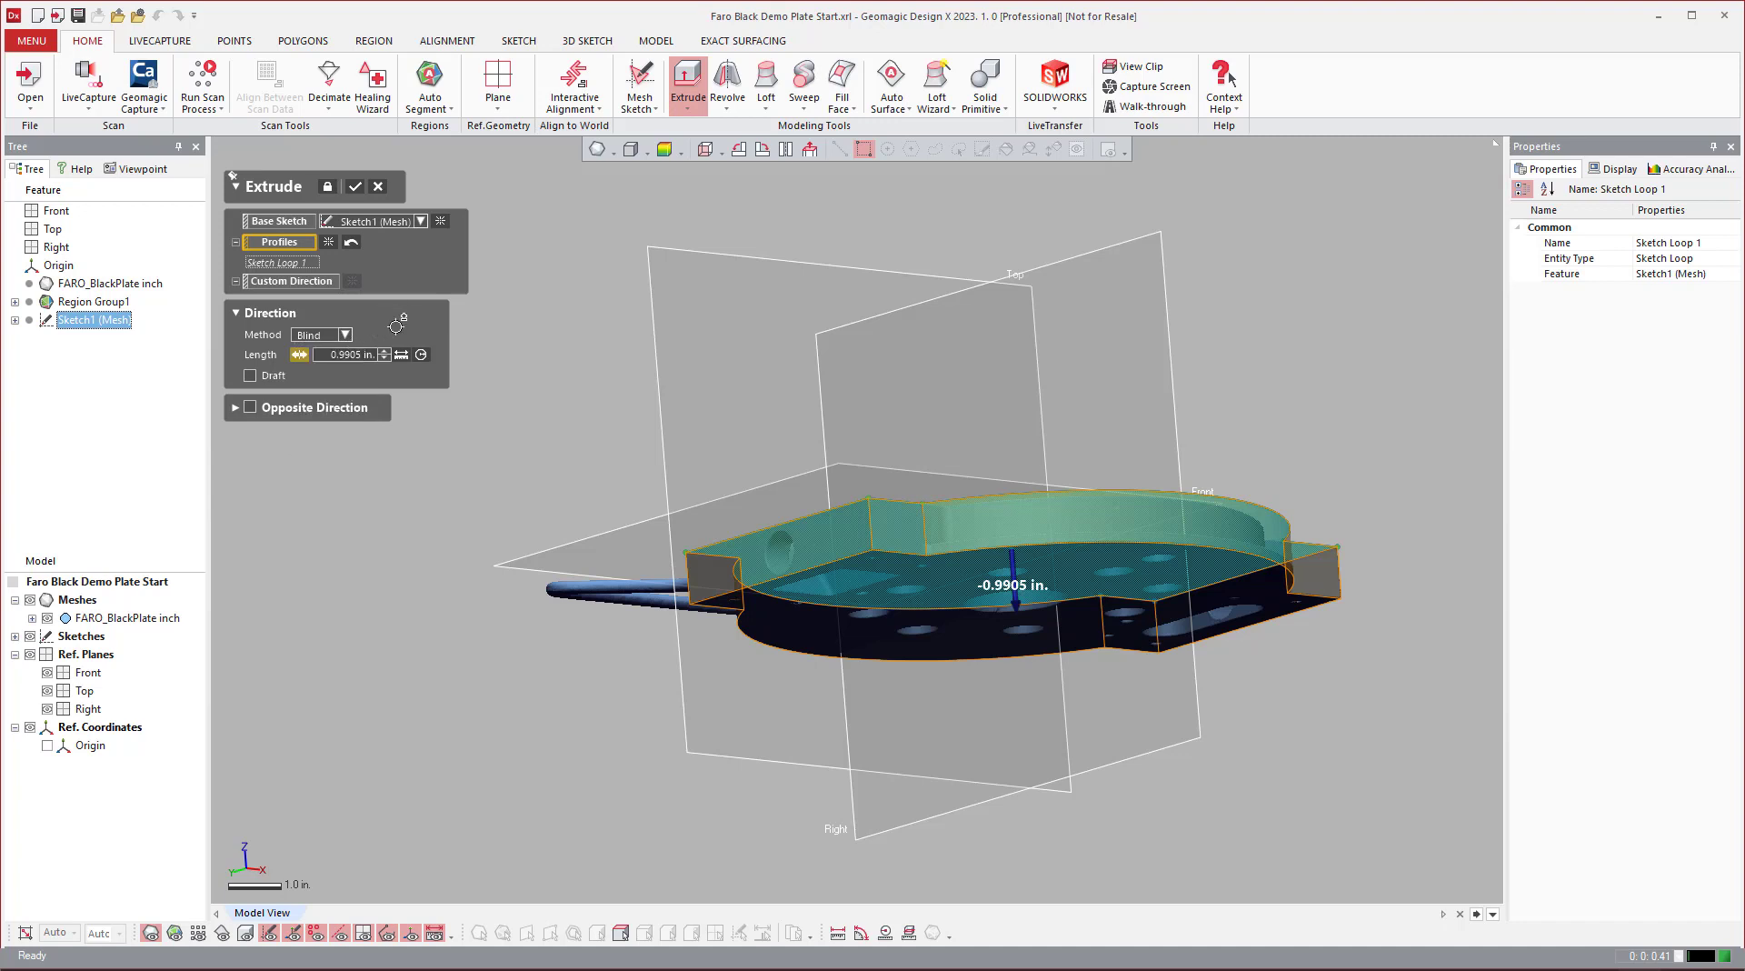
click(355, 187)
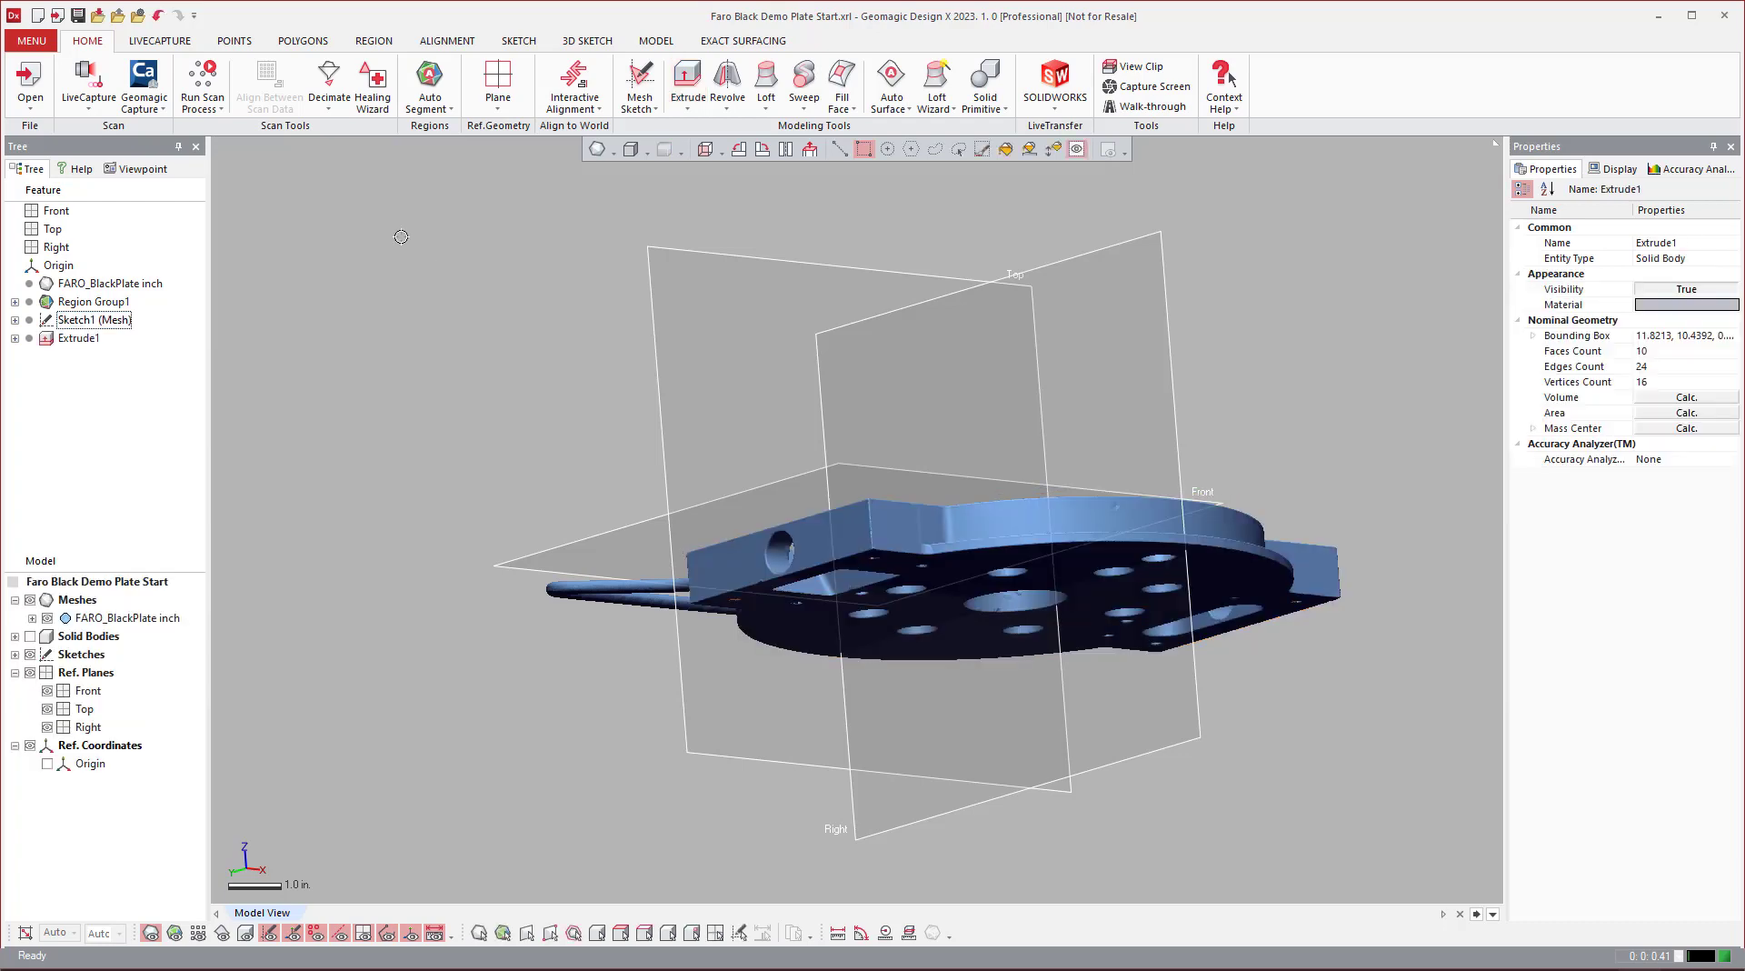
Step: Show the extruded solid body over the scan mesh to compare the two
click(30, 636)
right_drag(442, 390, 1198, 590)
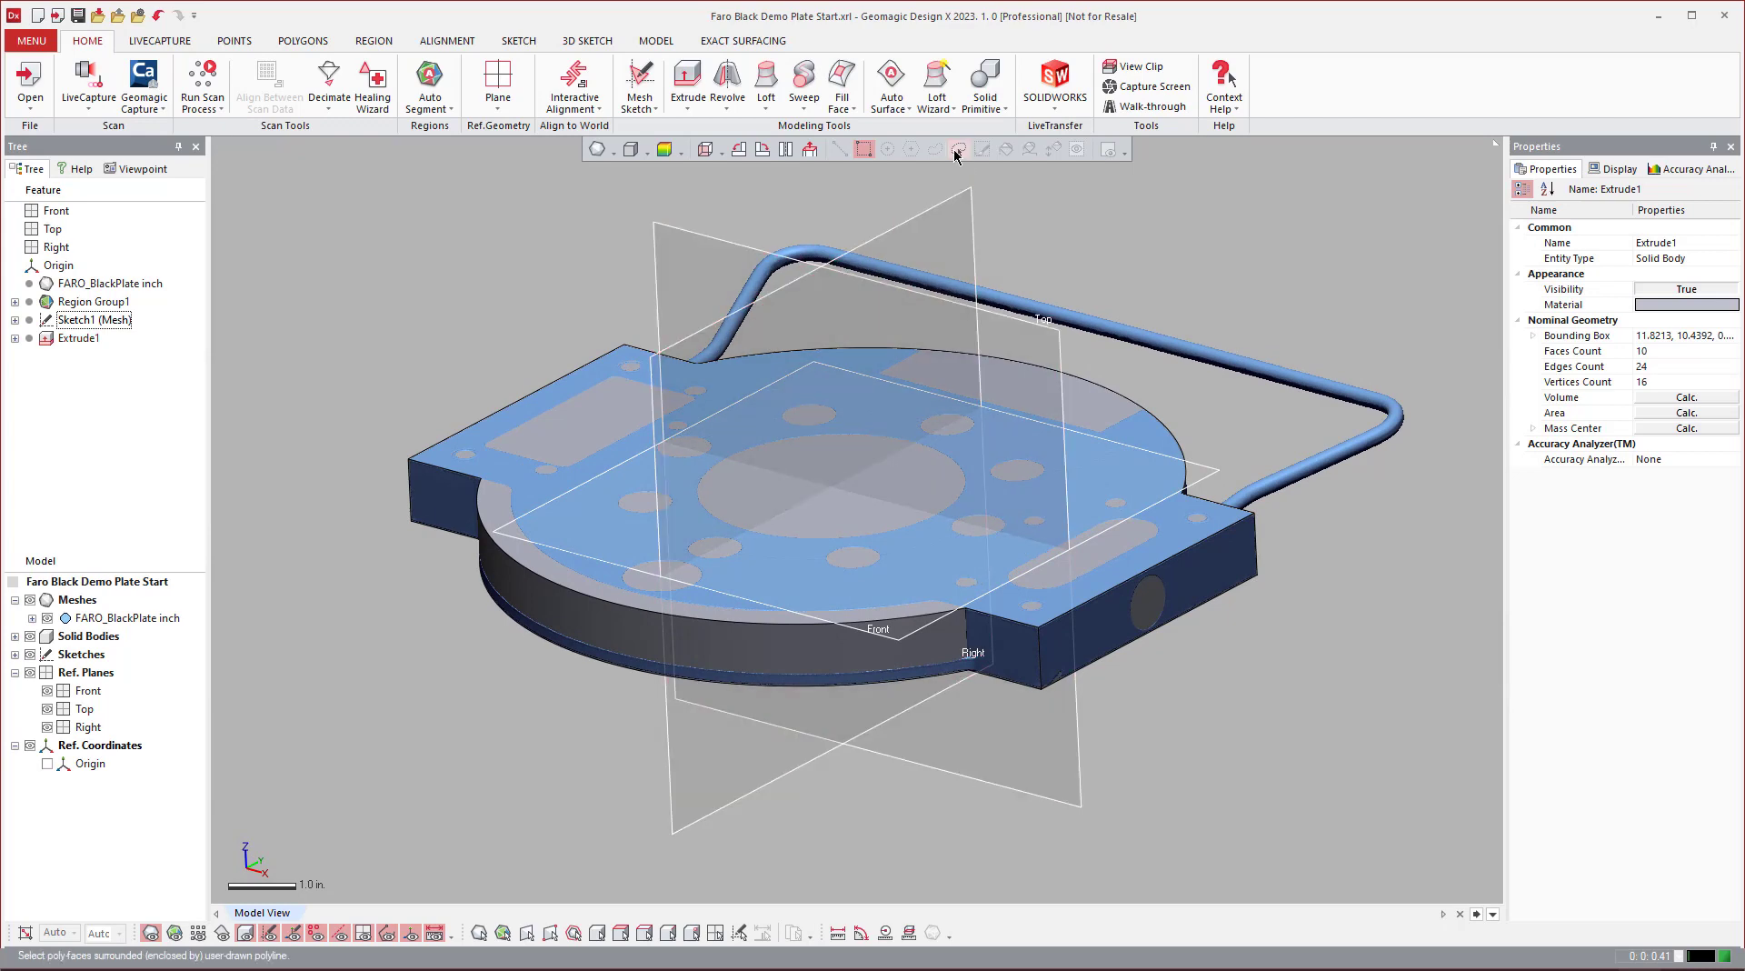
right_drag(854, 487, 855, 487)
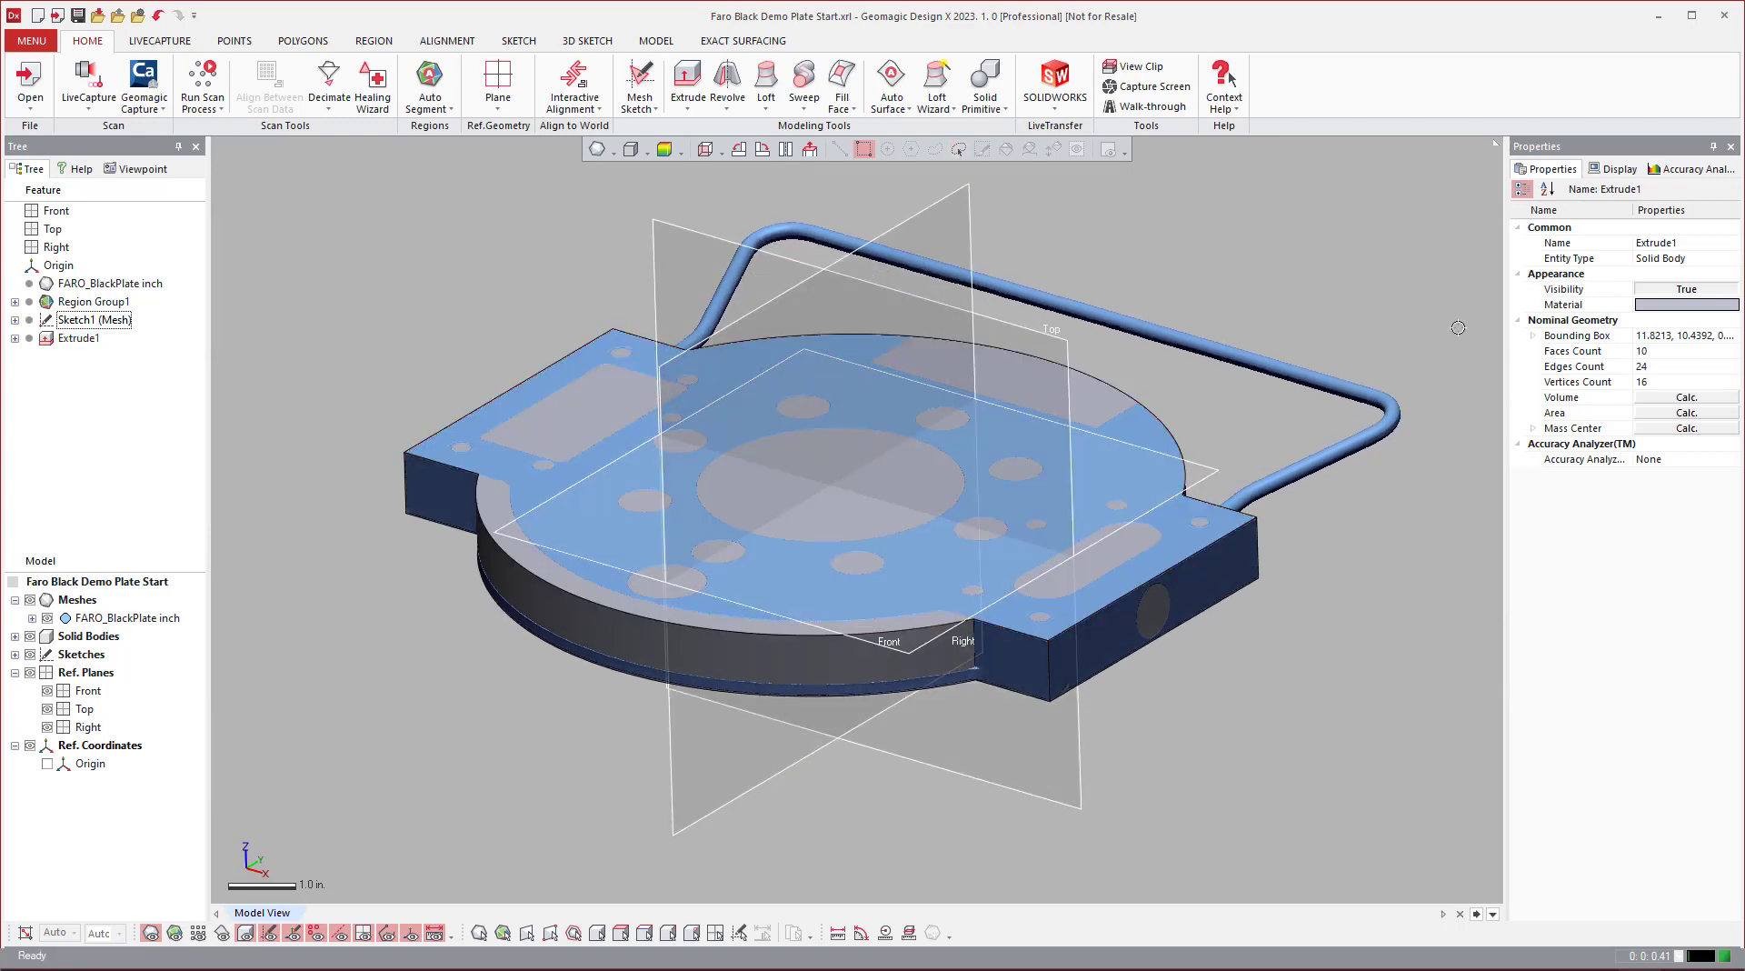
Step: Display the Deviation for Body color map at a higher body resolution and inspect the solid's upper face, sides and underside
click(1678, 172)
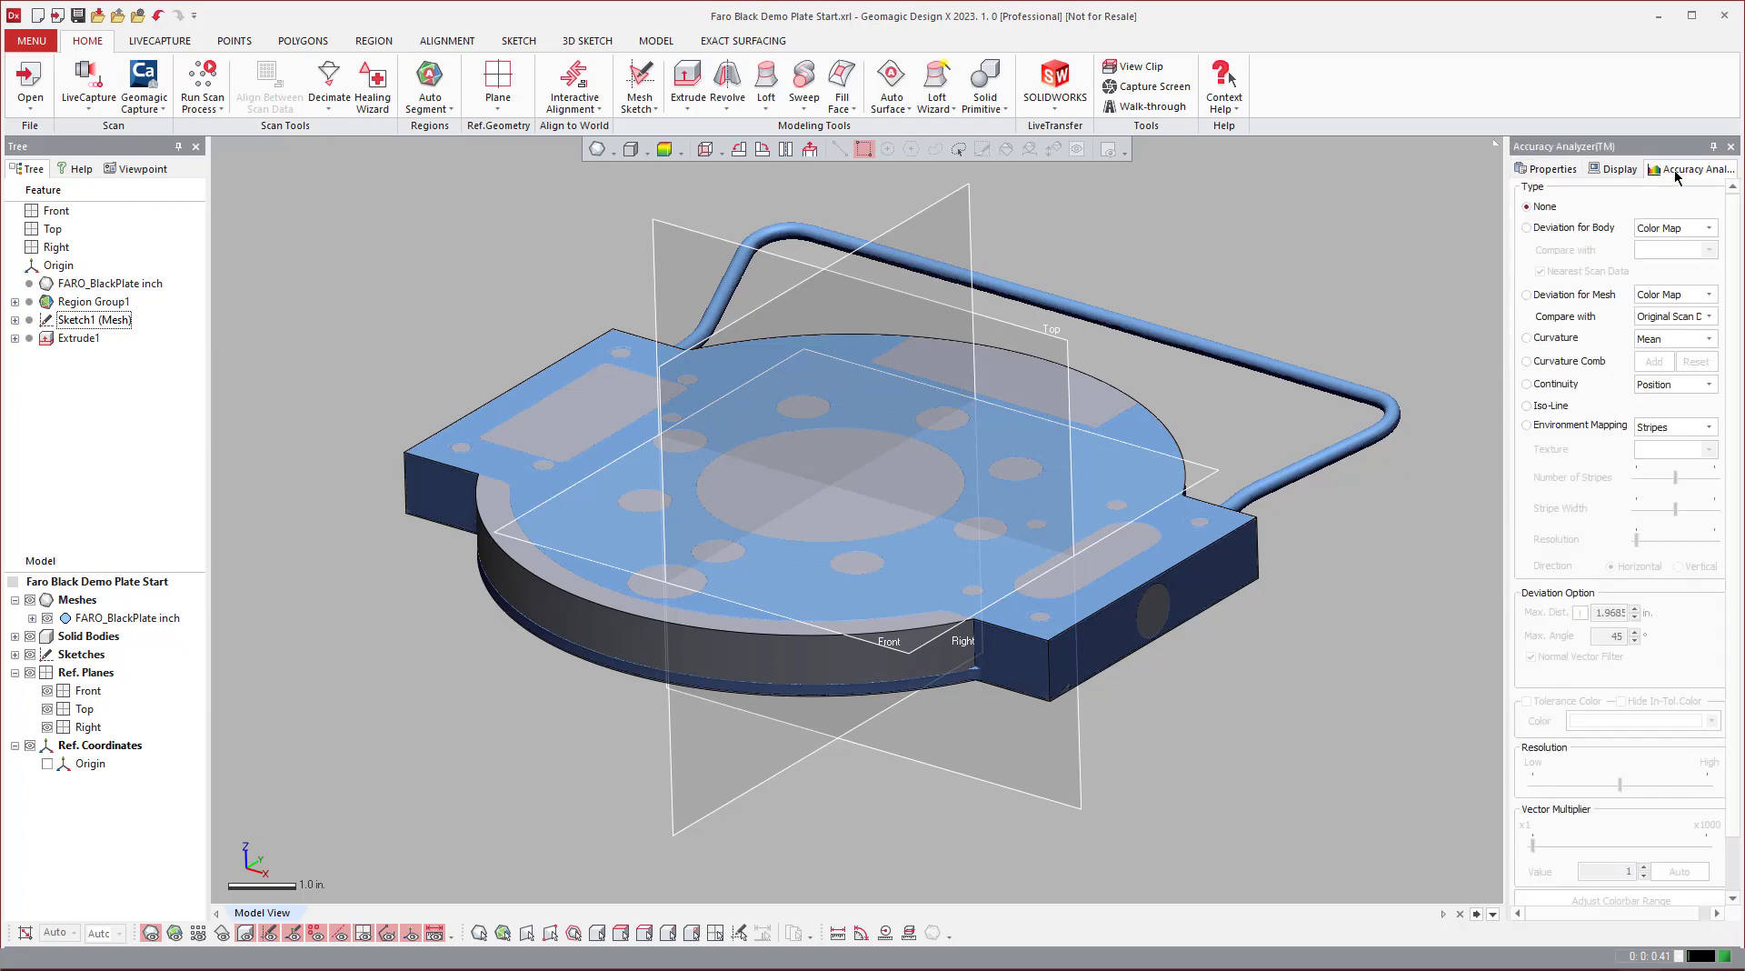
click(1578, 229)
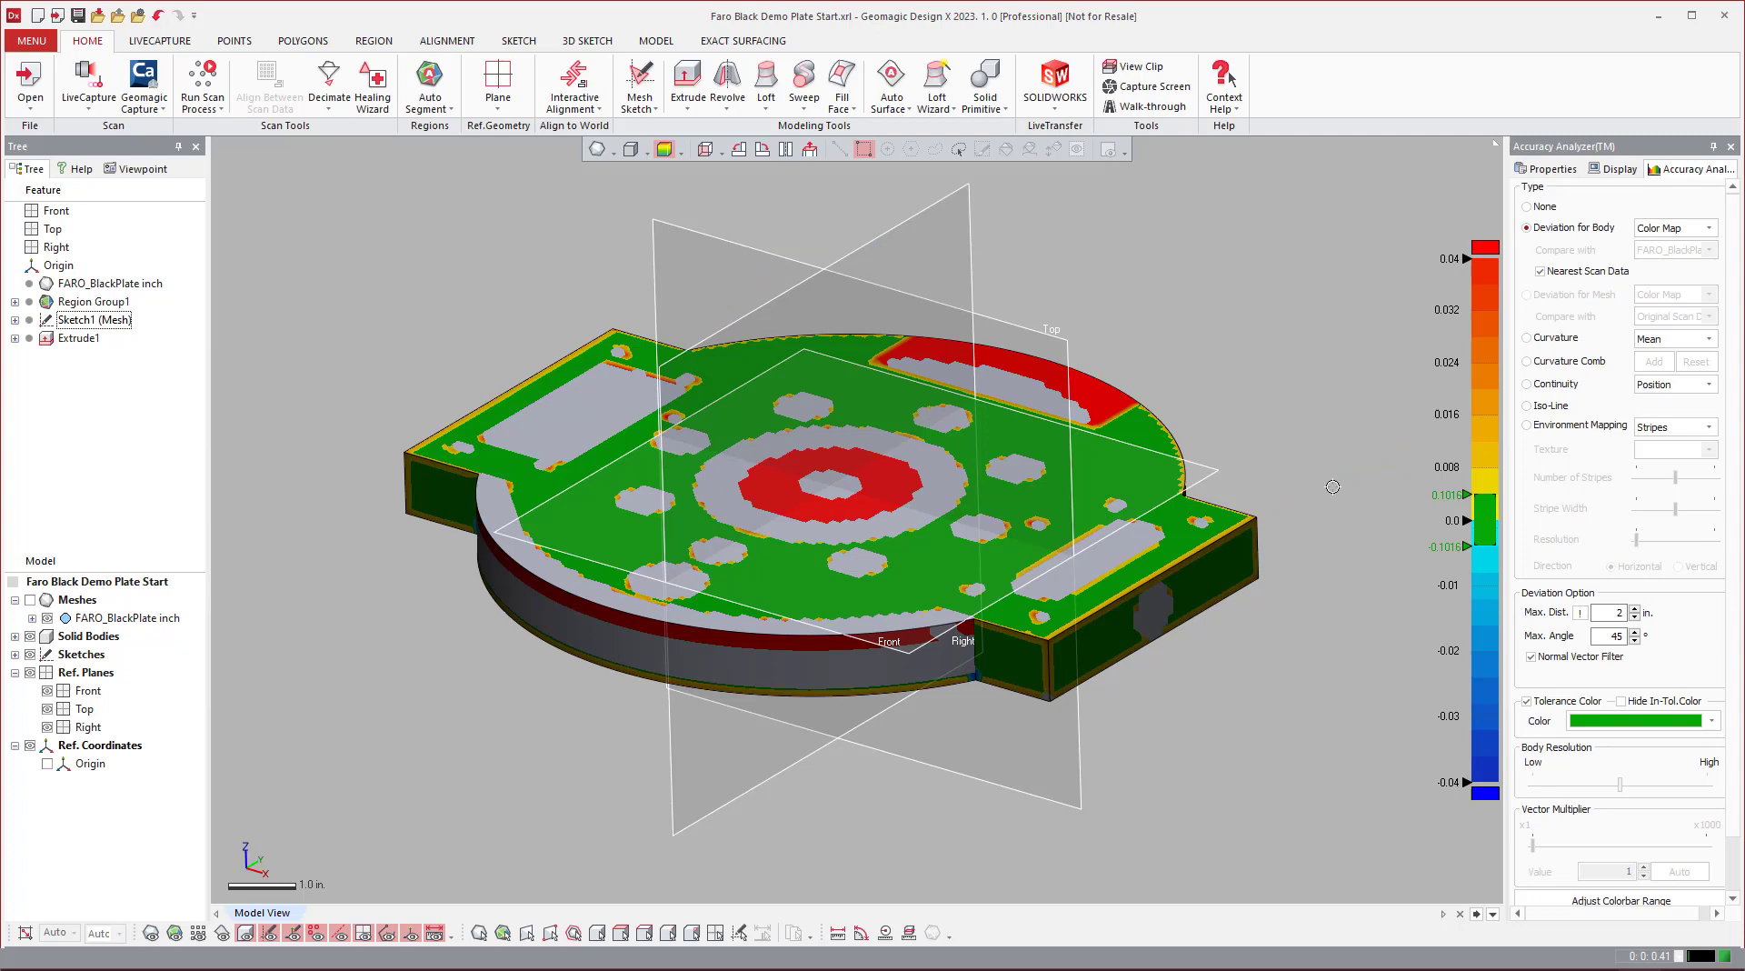
drag(1624, 793, 1659, 791)
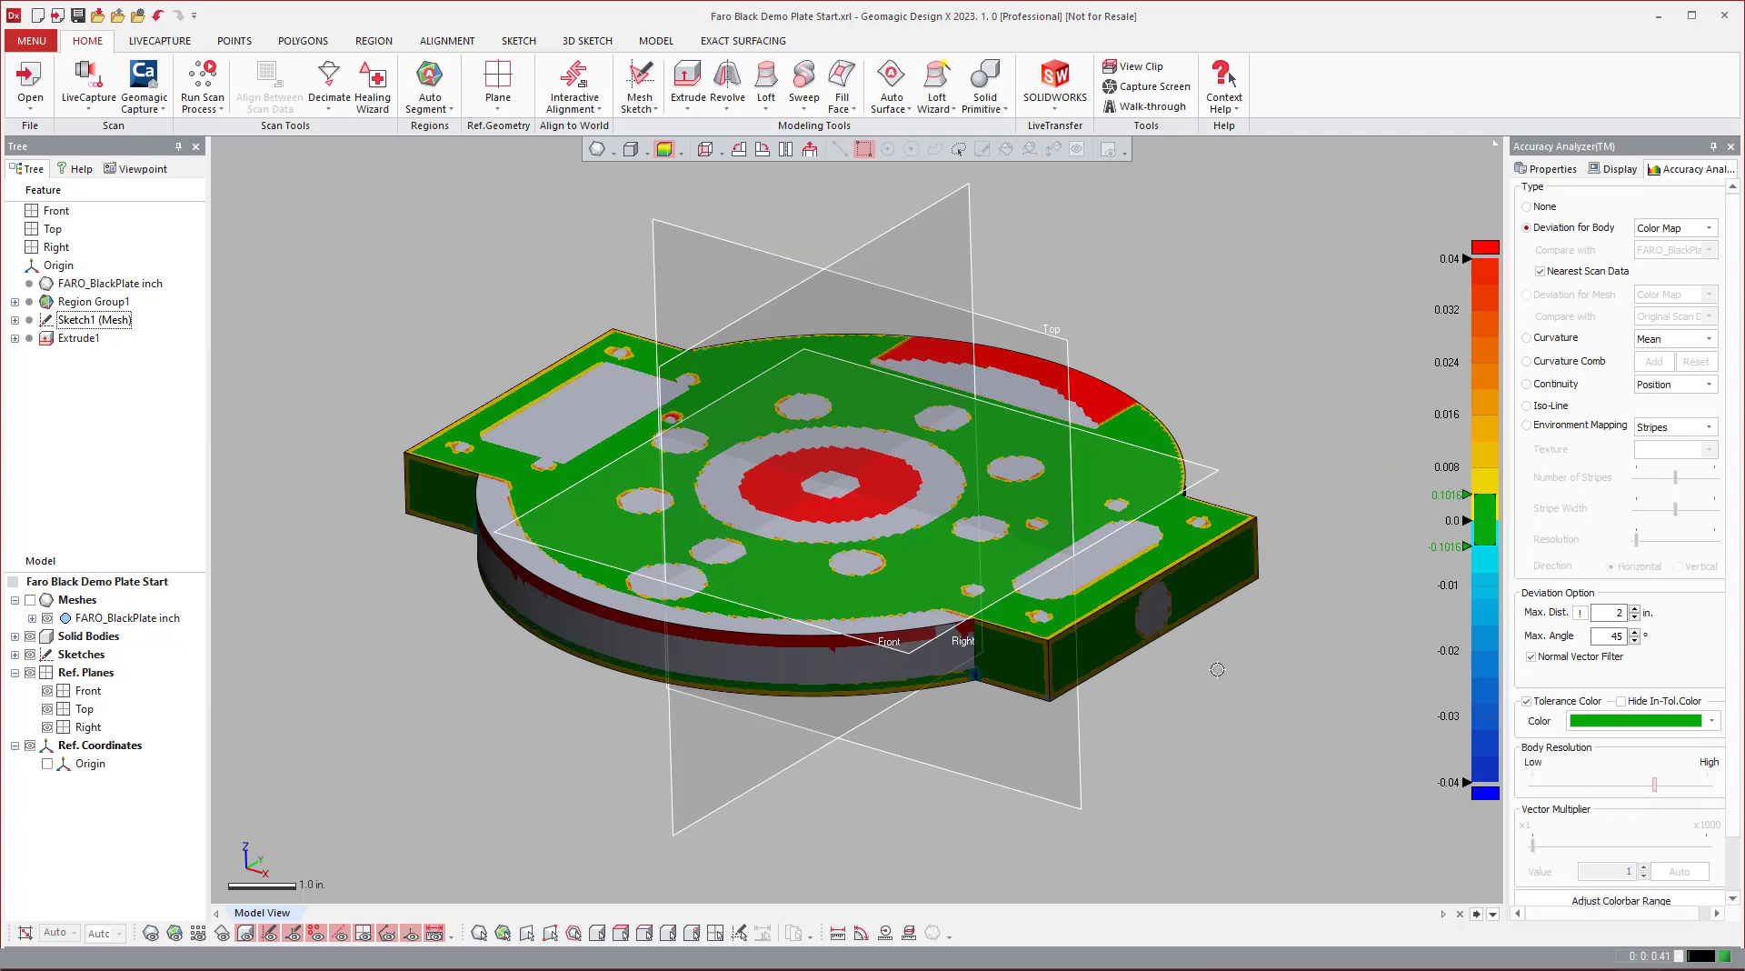
right_drag(1169, 791, 1183, 742)
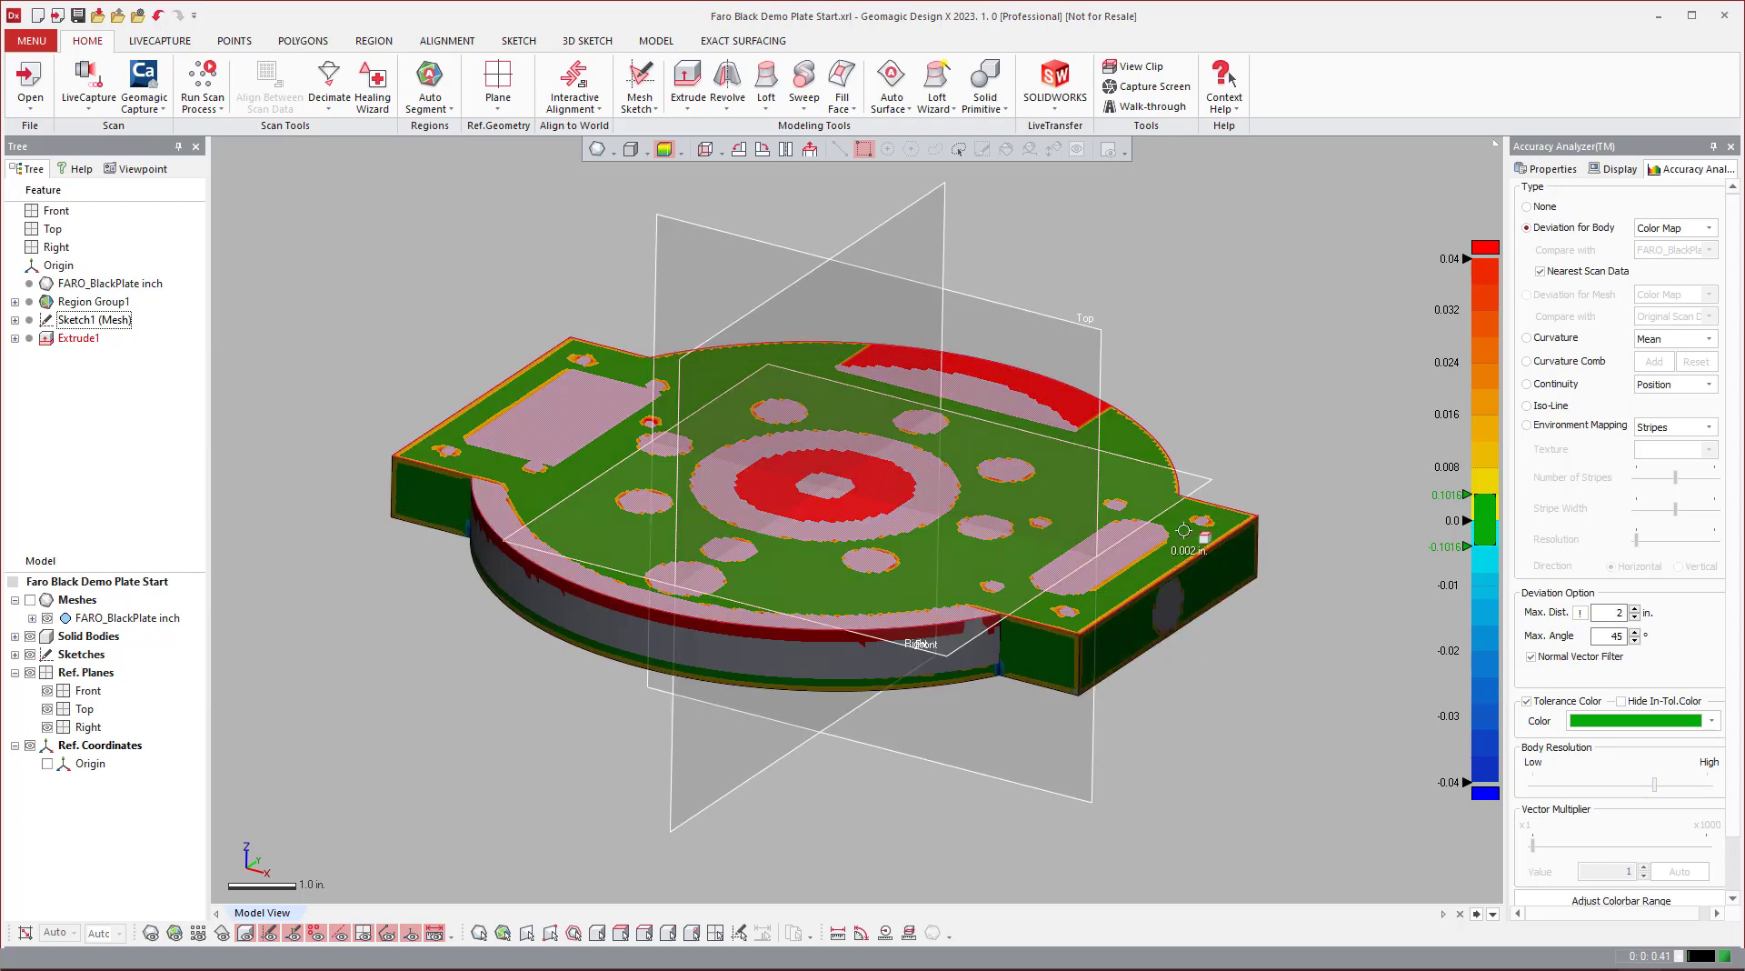
mouse_move(1183, 523)
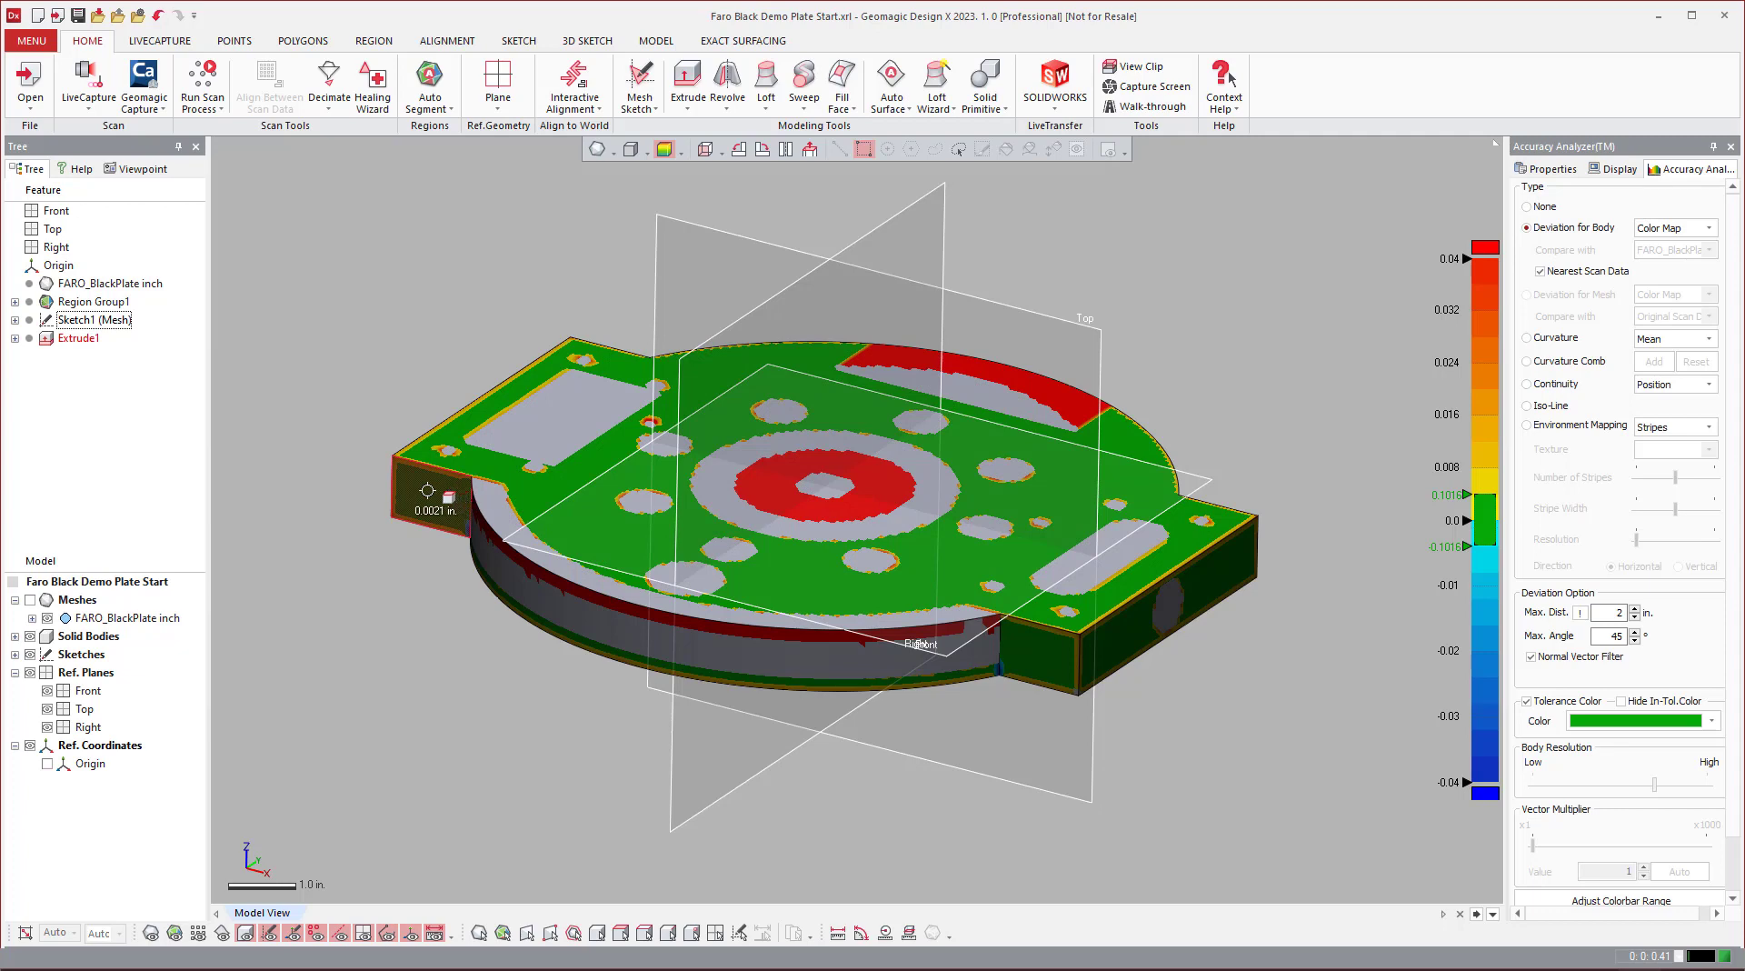
right_drag(423, 635, 525, 620)
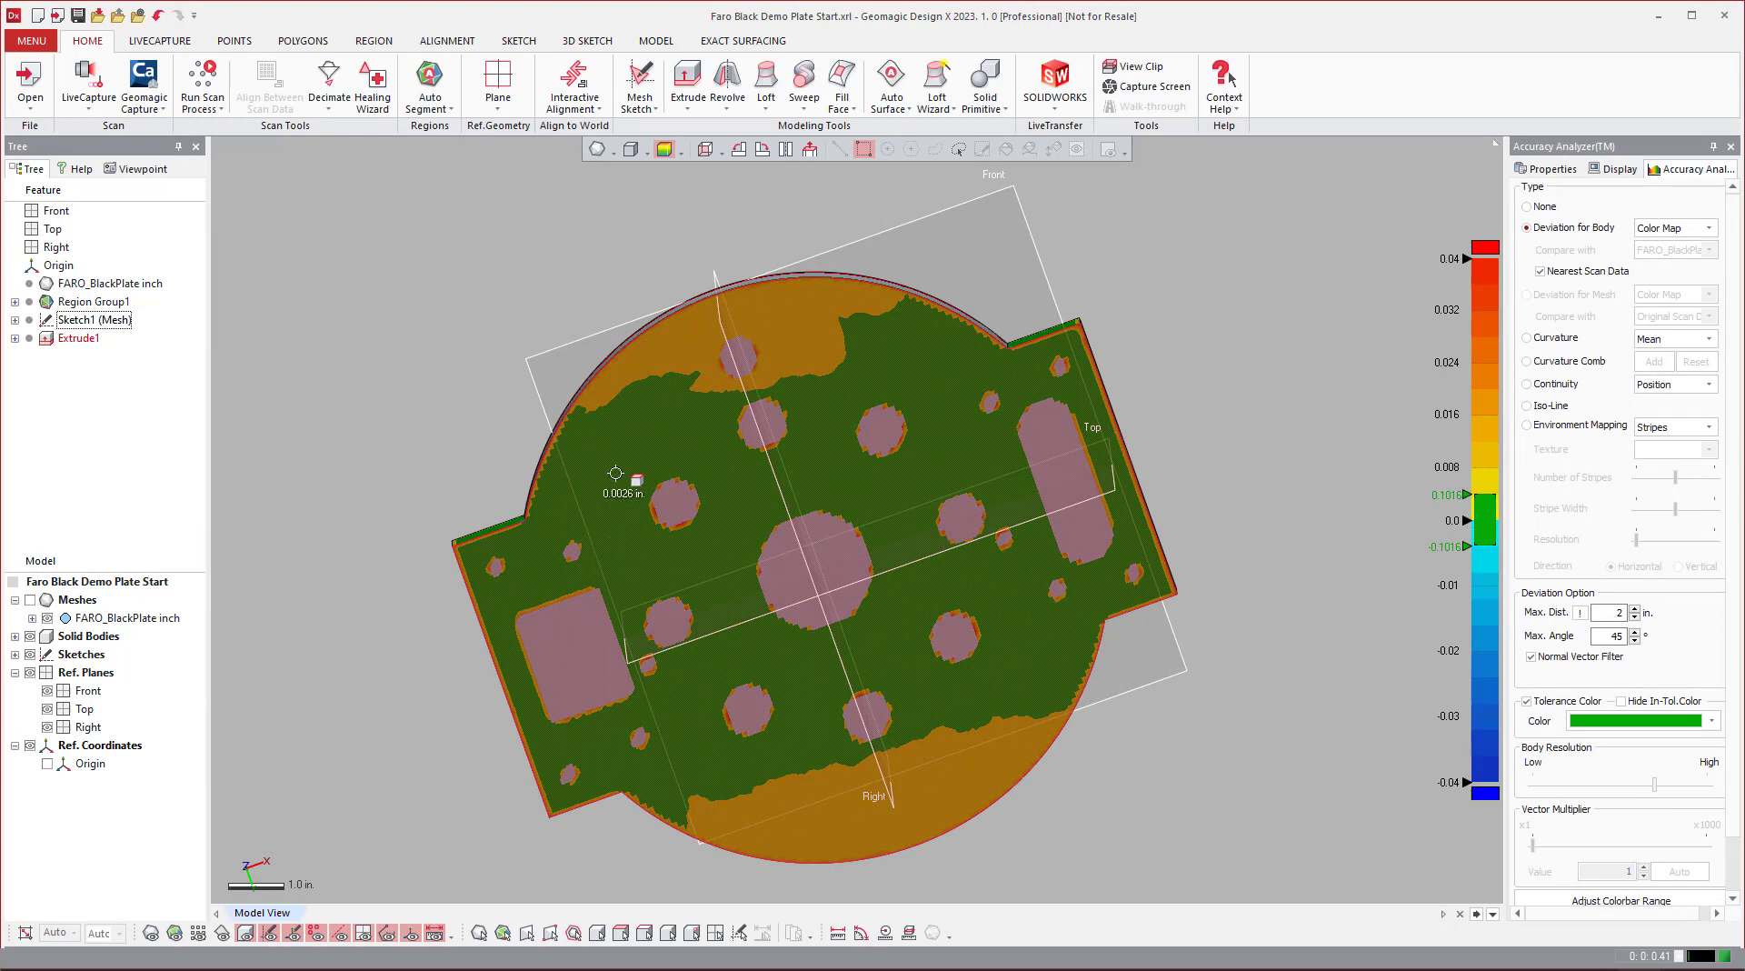
right_drag(611, 475, 691, 451)
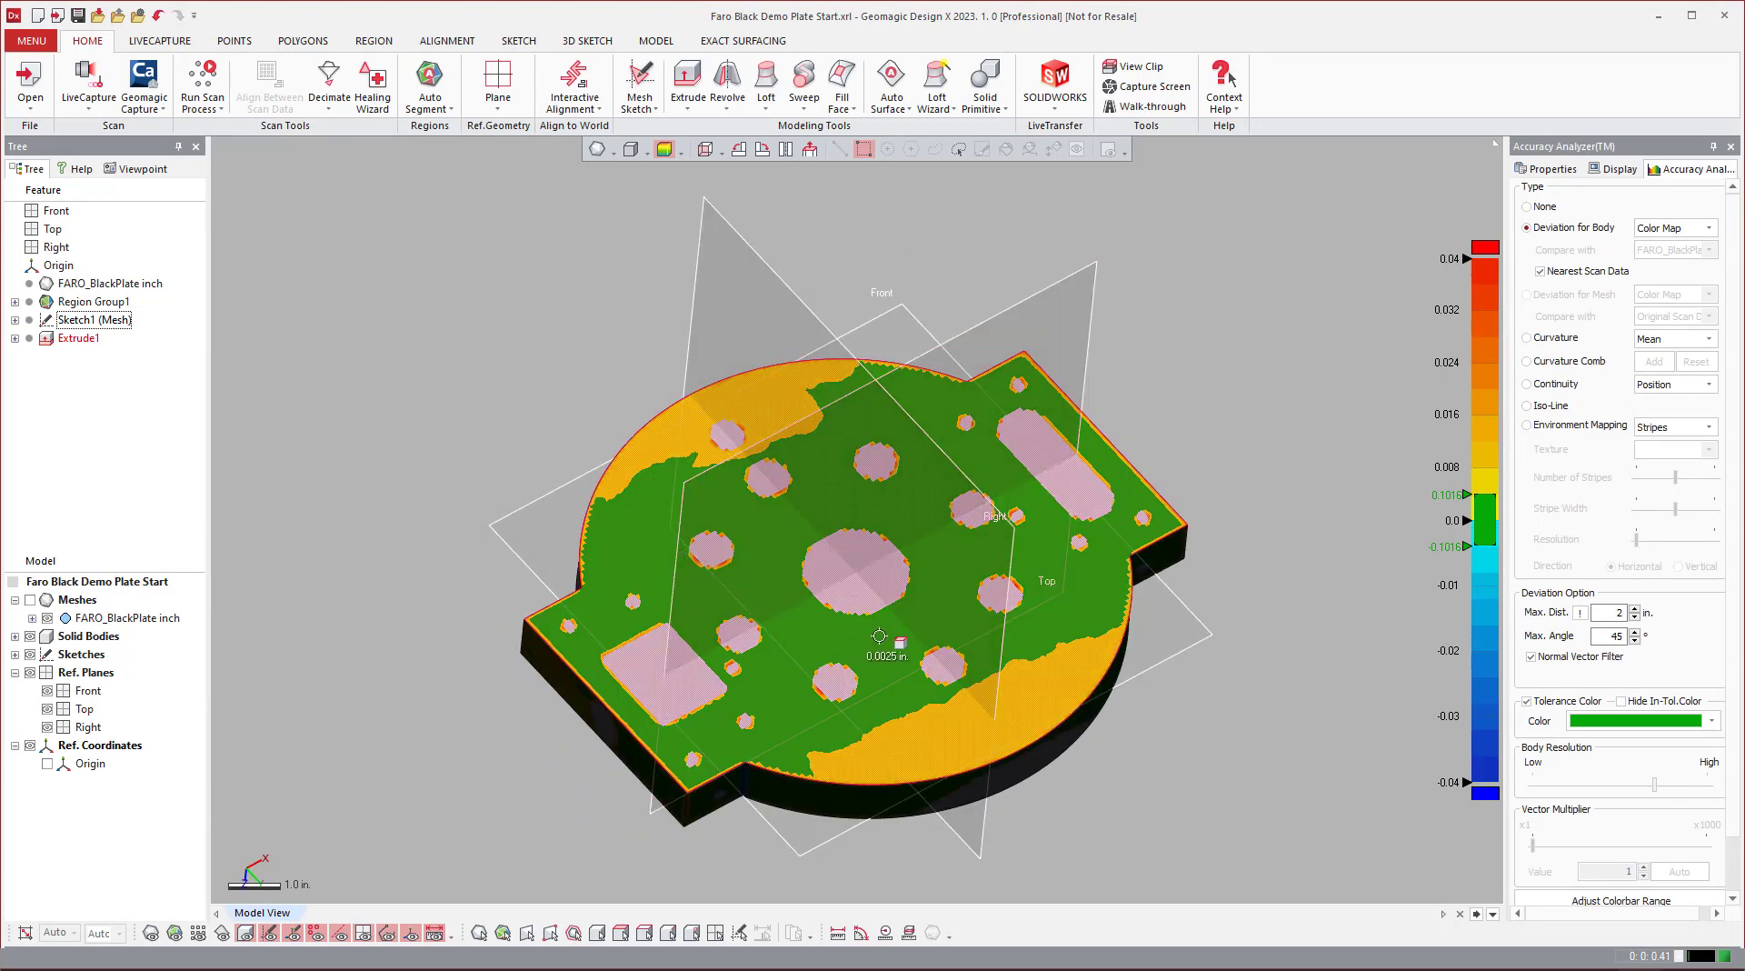
Step: Turn off the body deviation color map and hide the solid bodies so only the scan mesh is displayed
right_drag(1315, 707, 997, 498)
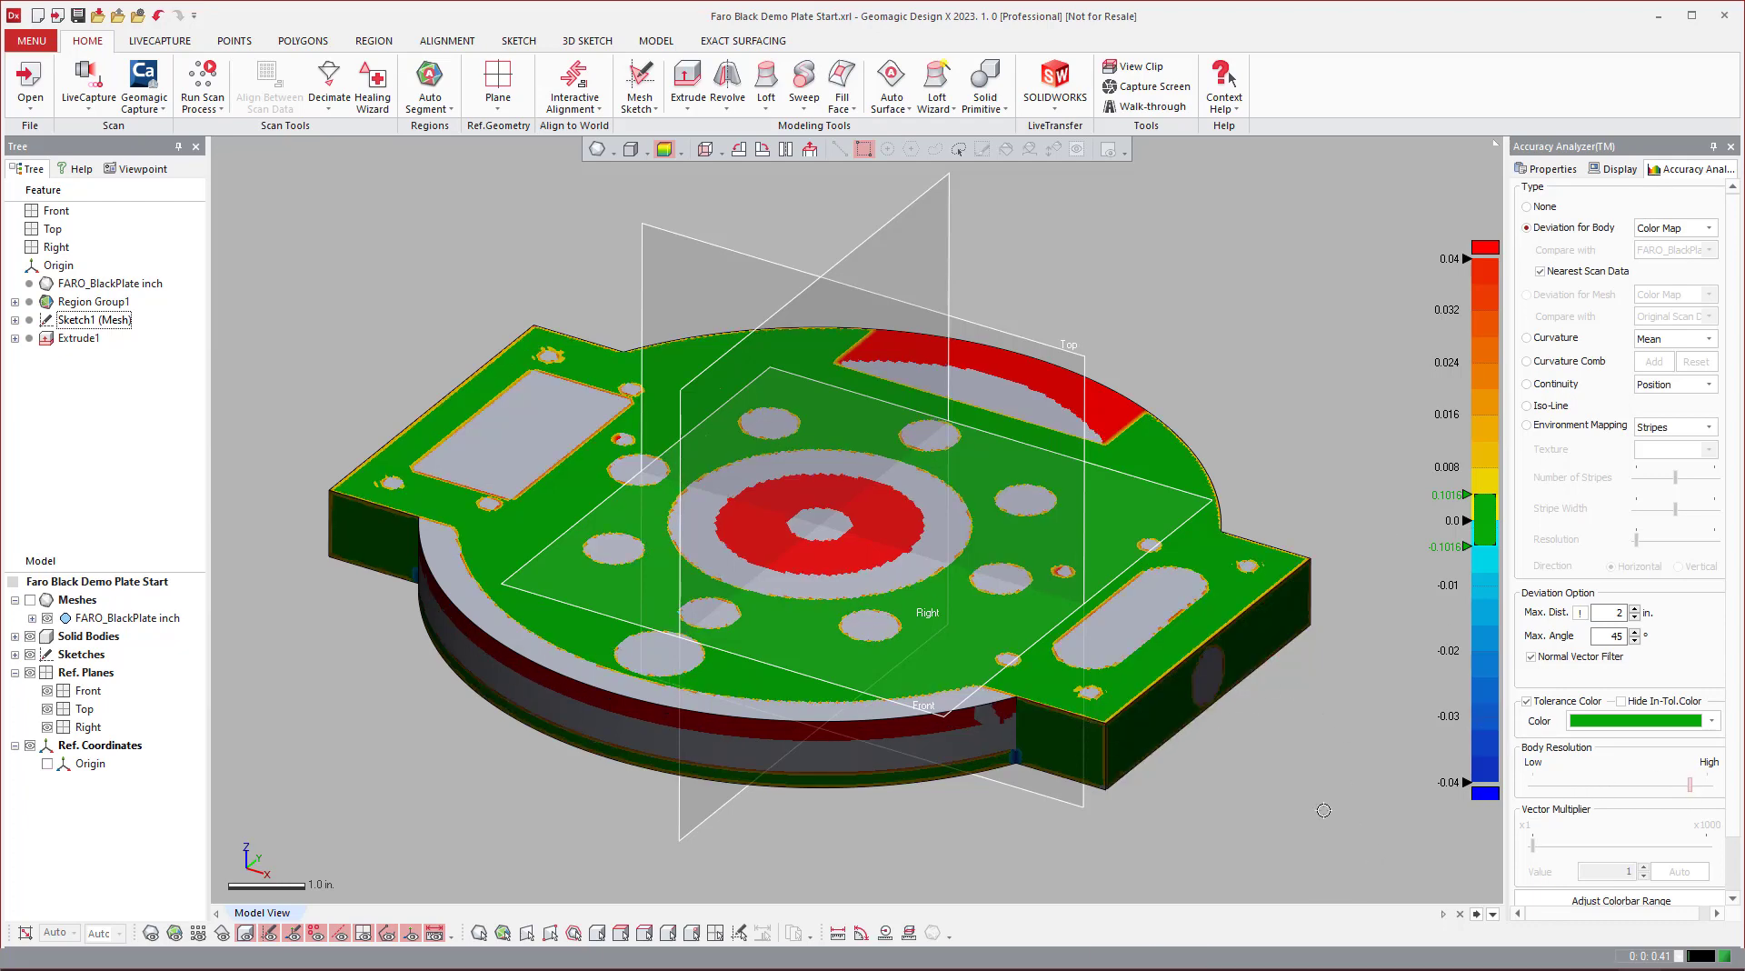
right_drag(1266, 316, 1266, 316)
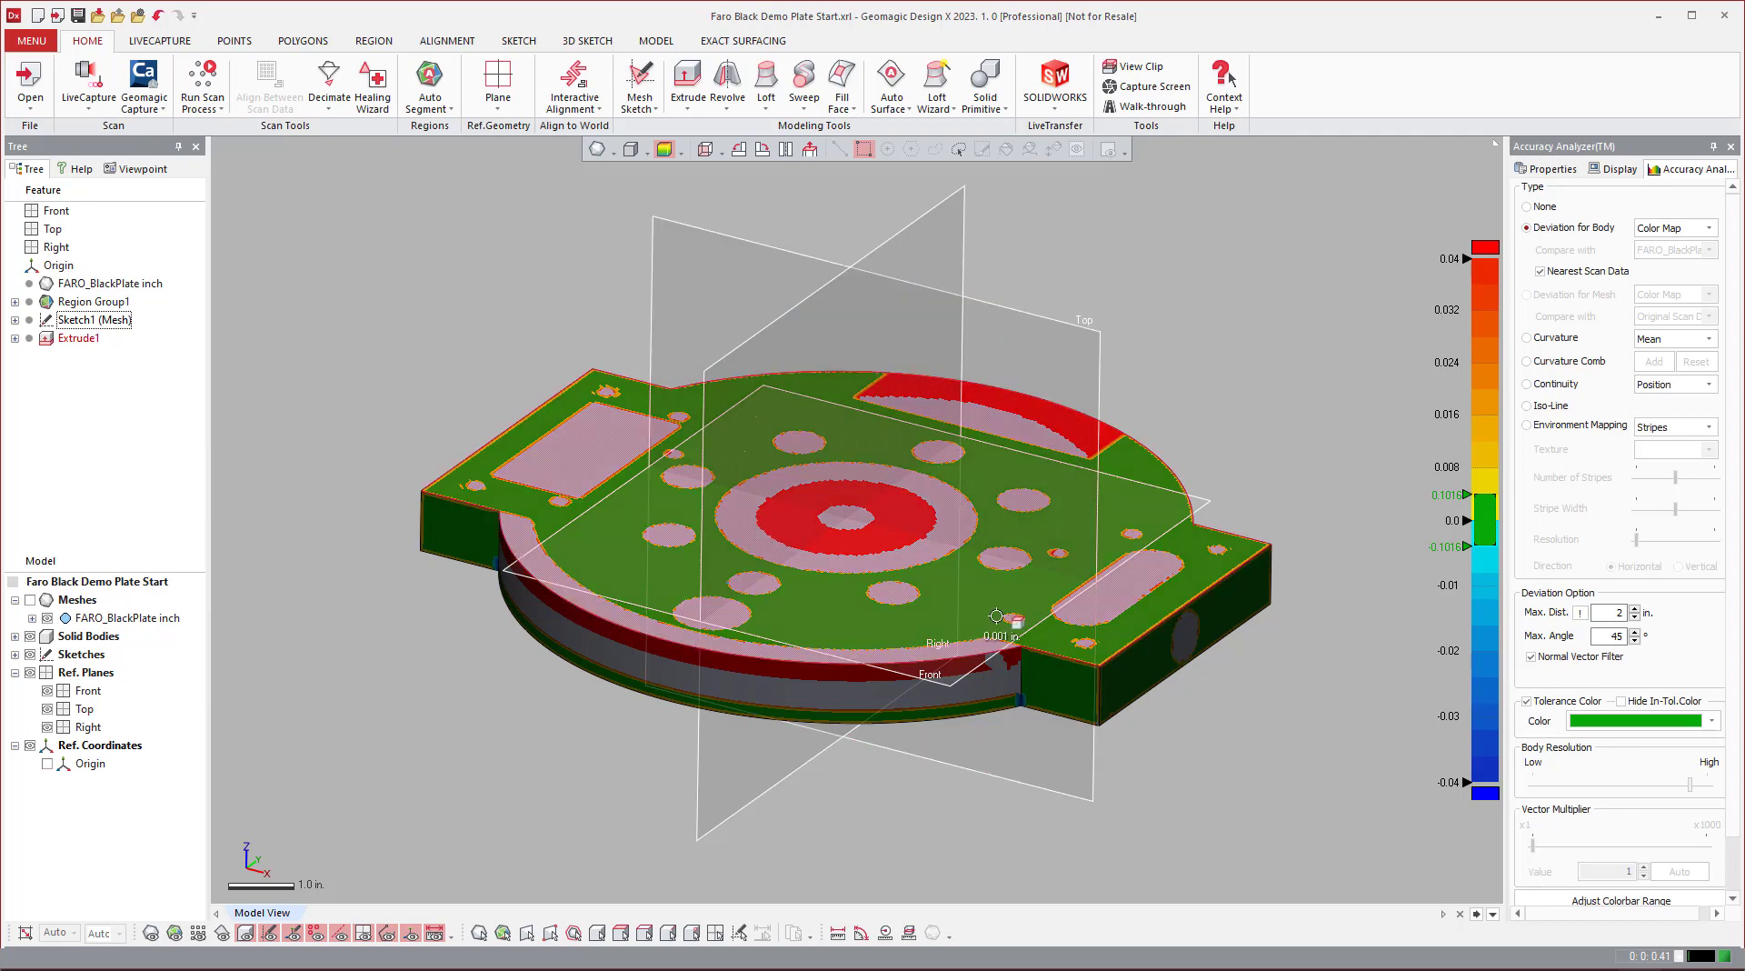
click(1529, 207)
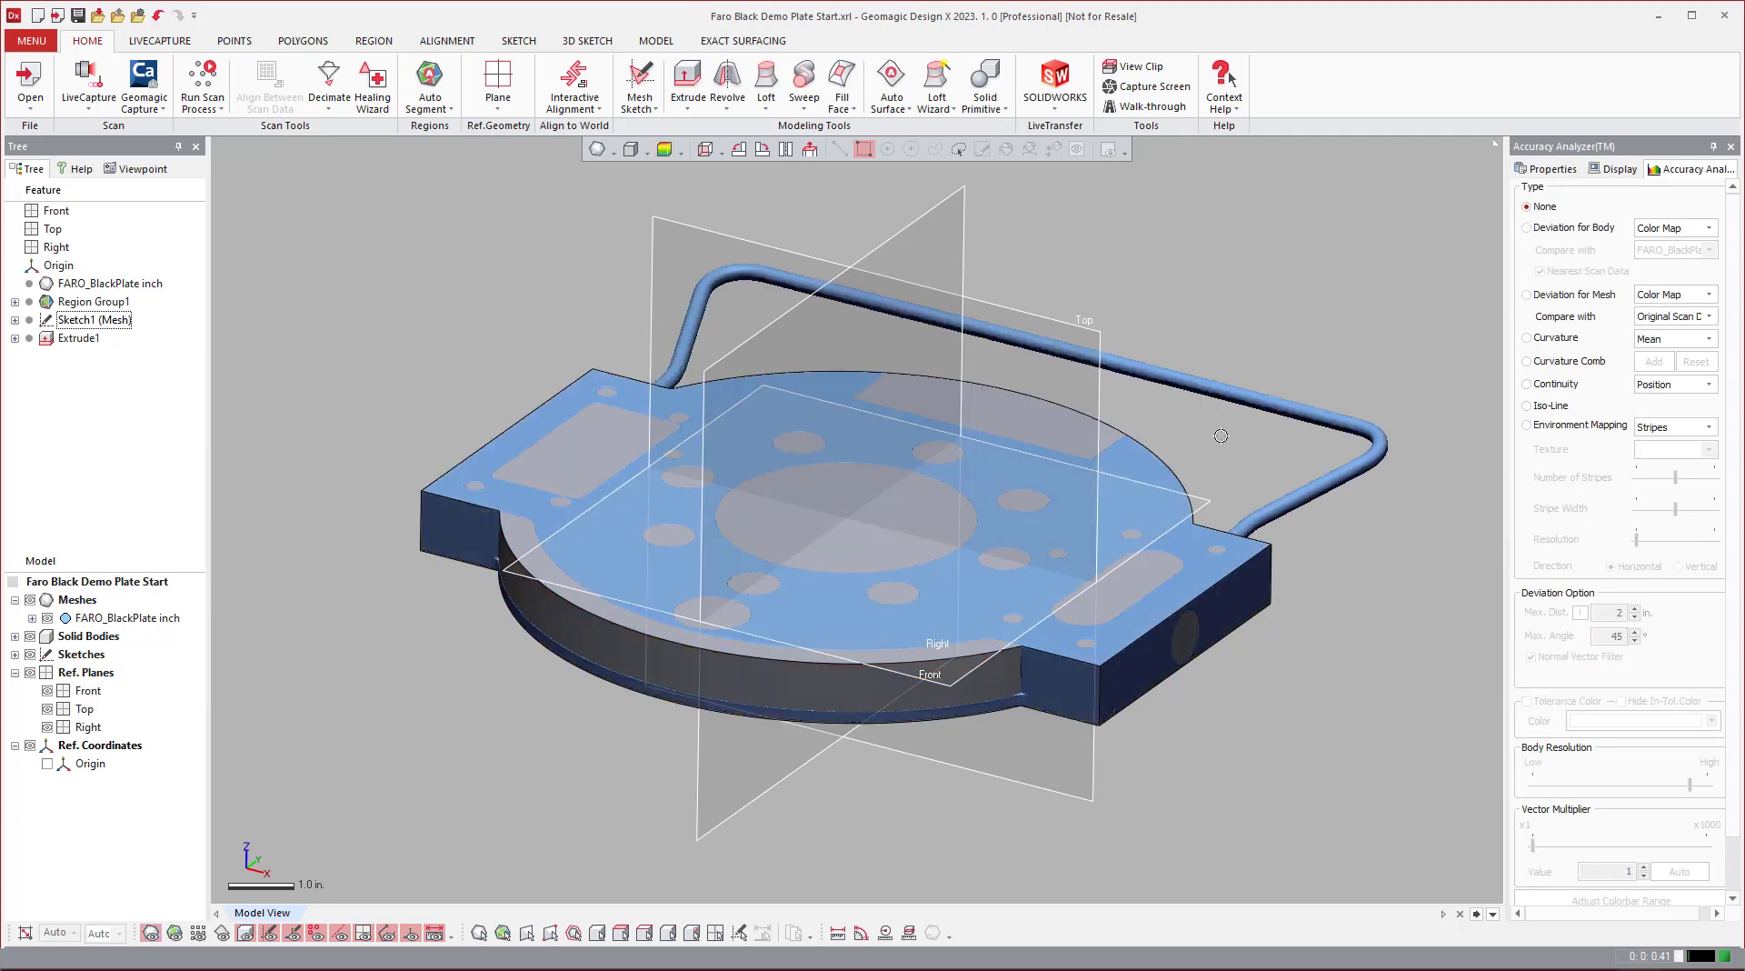
right_drag(1350, 646, 1309, 718)
right_drag(1255, 409, 1255, 681)
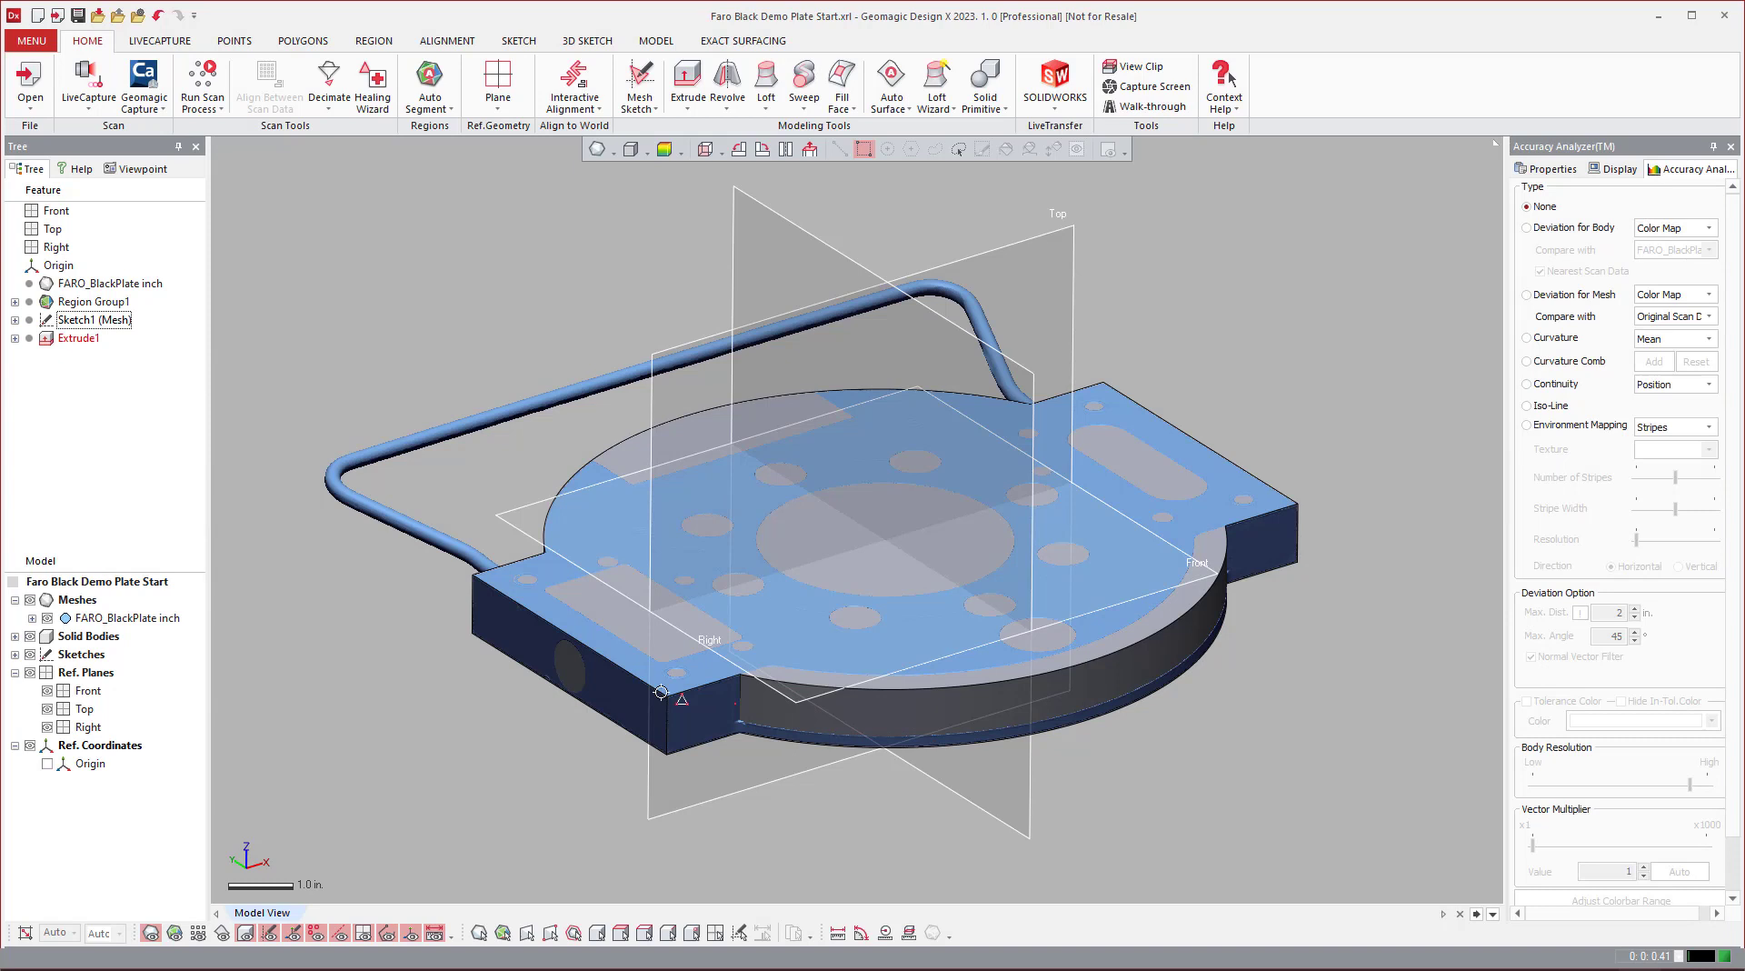
click(30, 637)
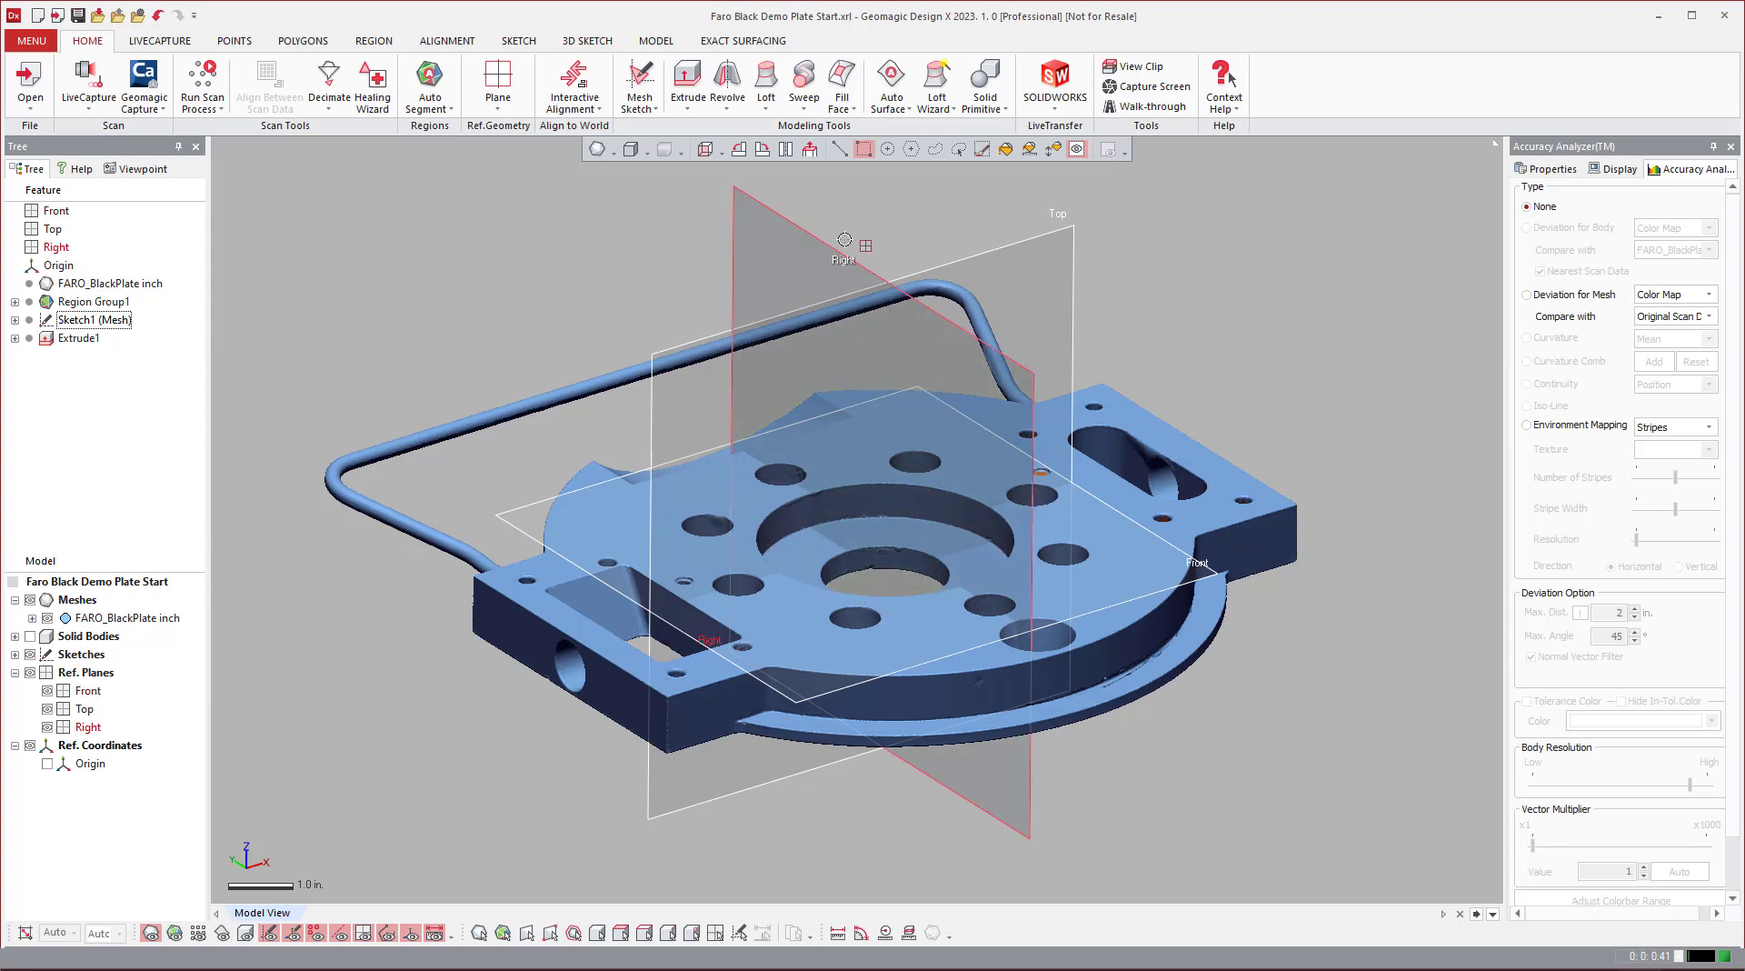
Step: Add a reference vector from the Right and Top planes using the Intersect 2 Planes method
click(789, 238)
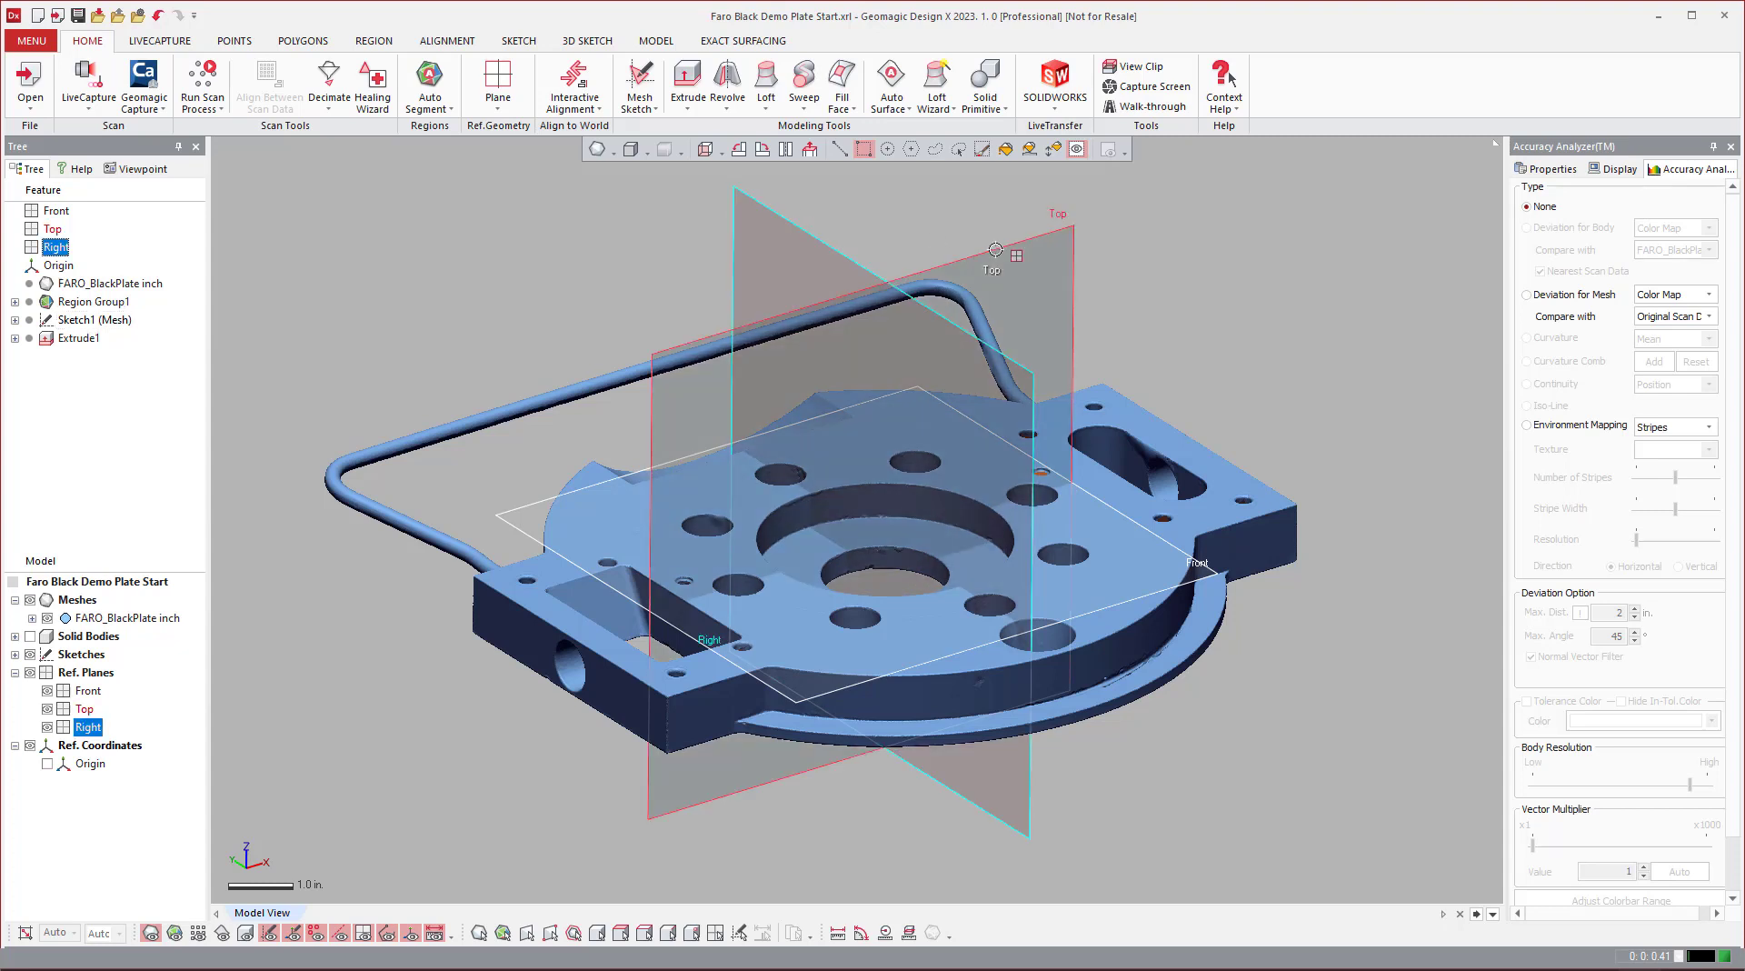
ctrl+click(1012, 253)
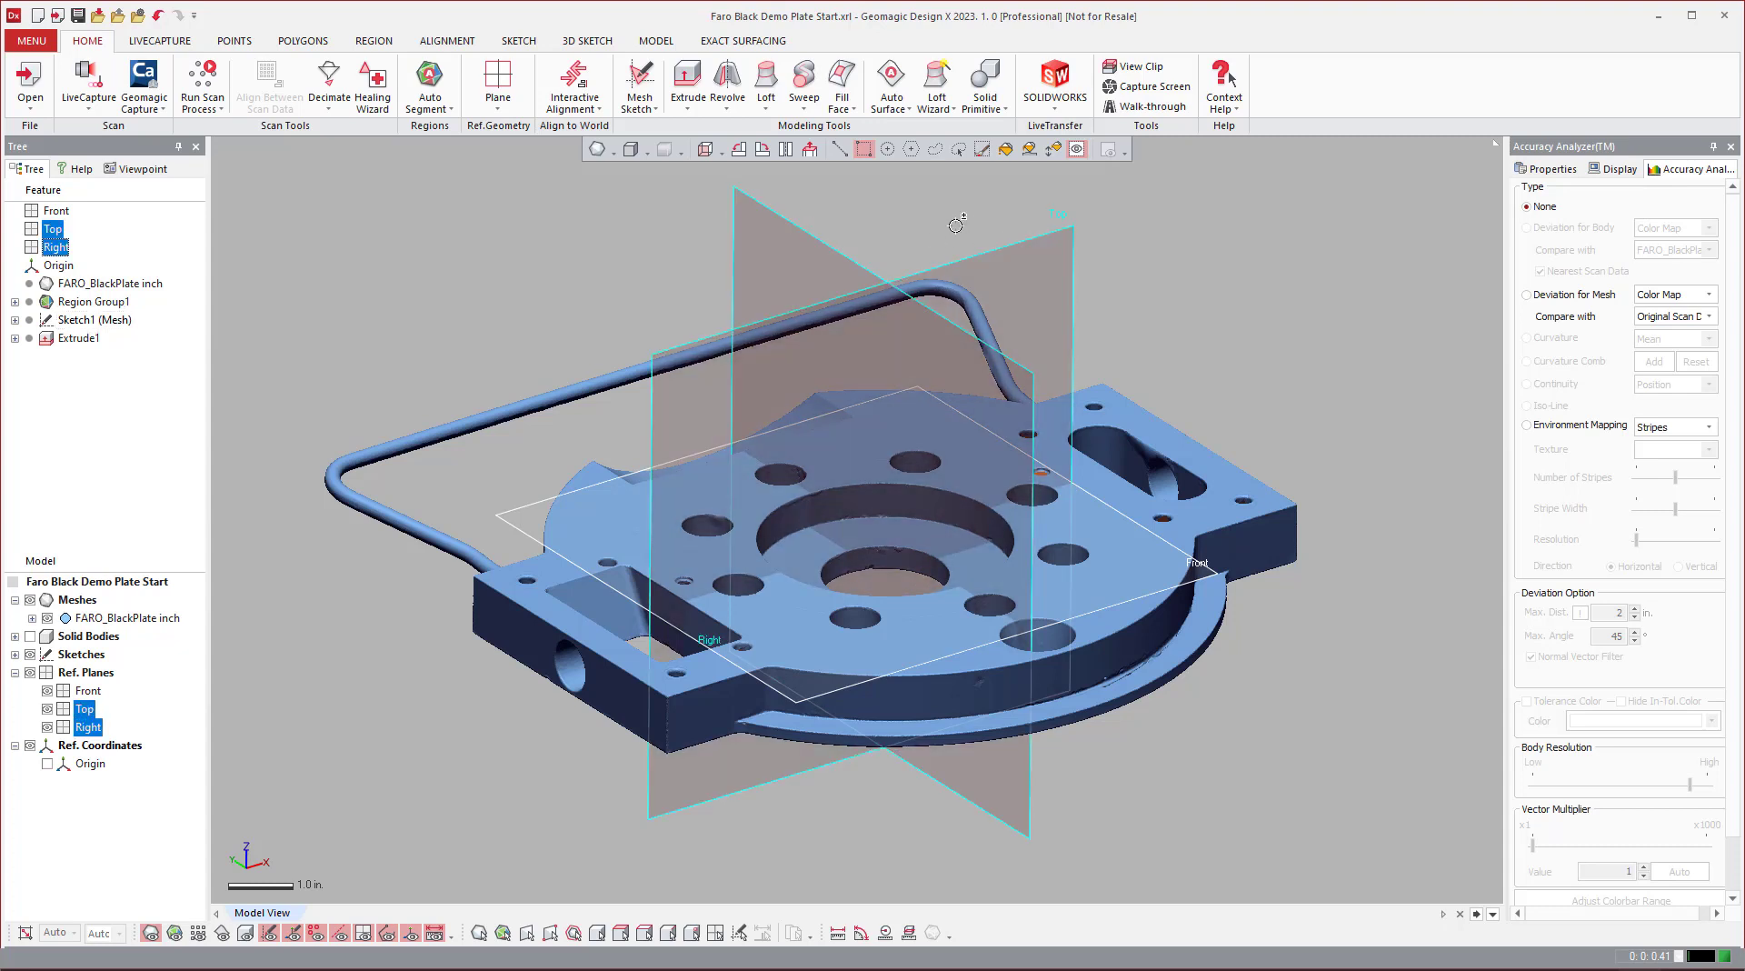
click(498, 108)
click(496, 176)
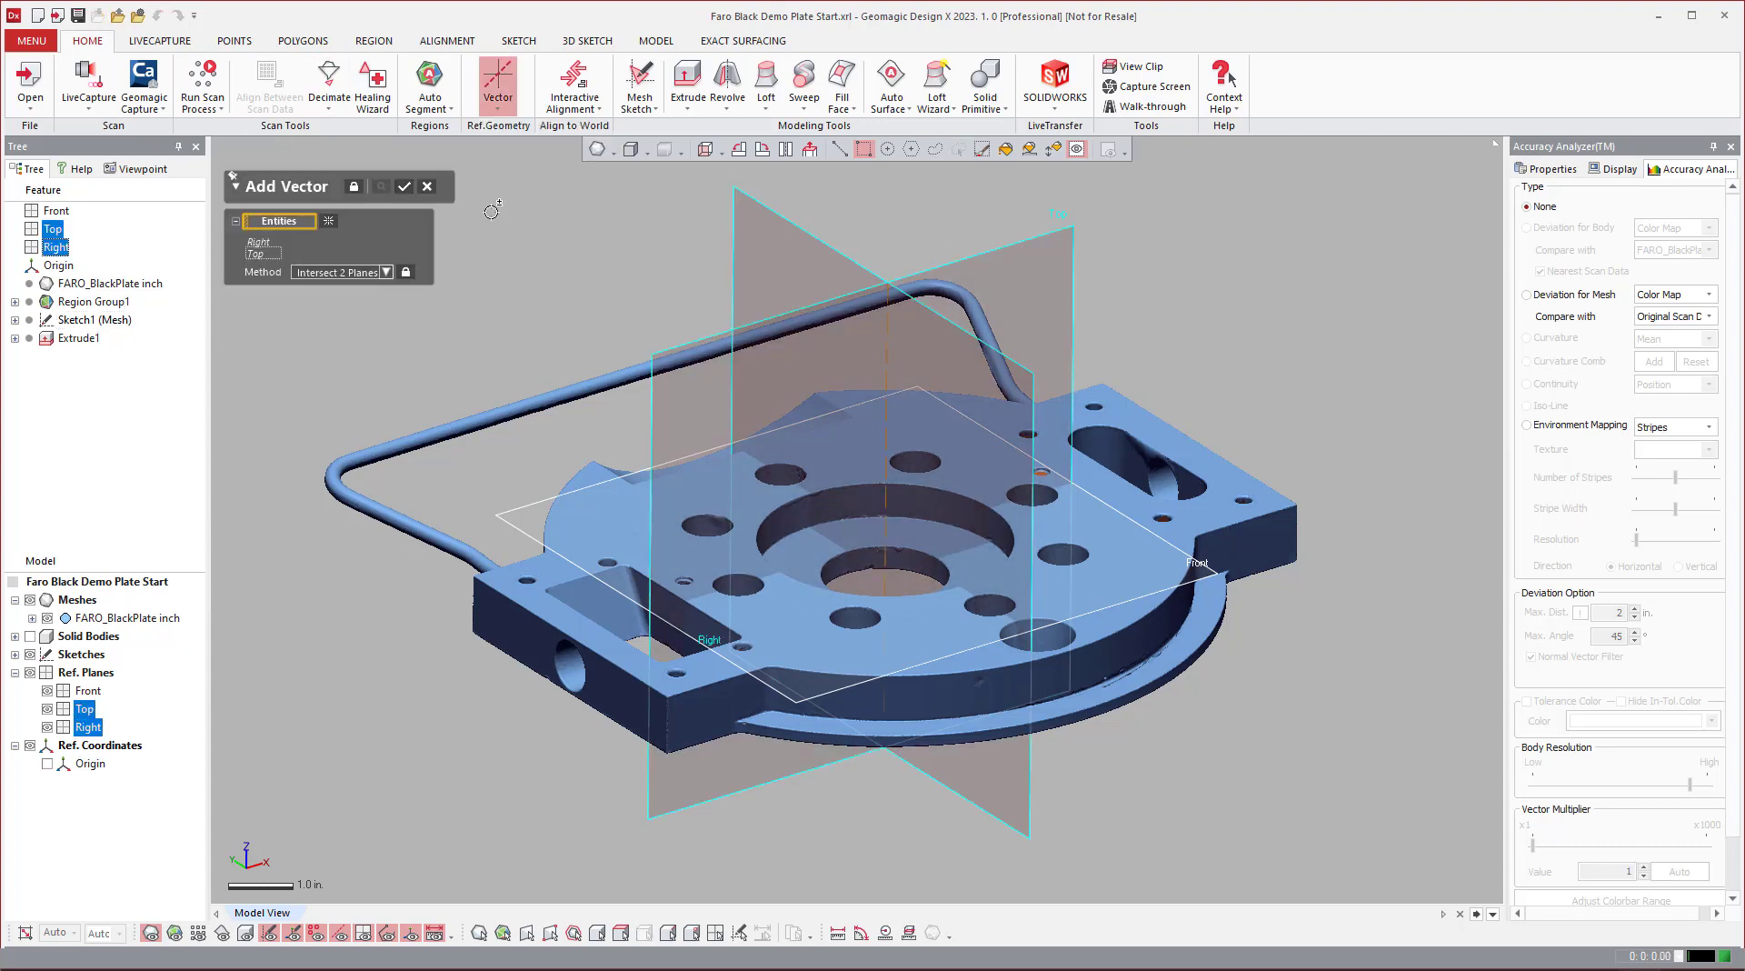
click(404, 186)
right_drag(622, 384, 605, 370)
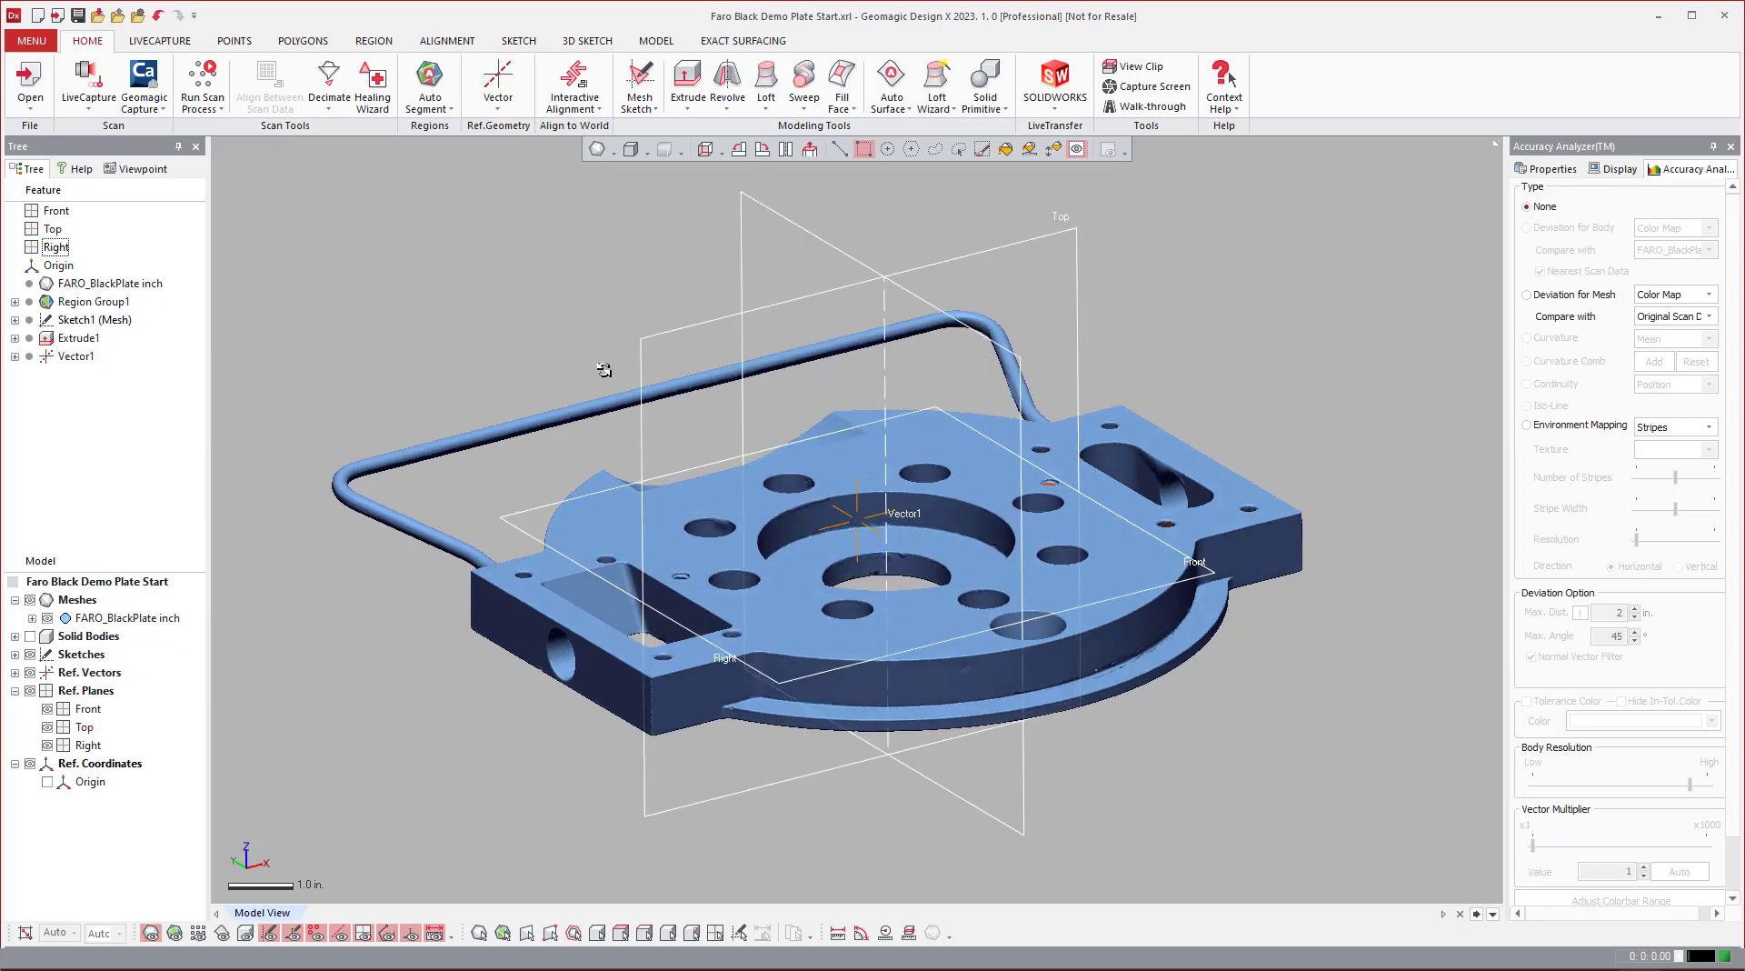
Step: Display the scan mesh with its colored regions and look over the central stepped bore
click(614, 153)
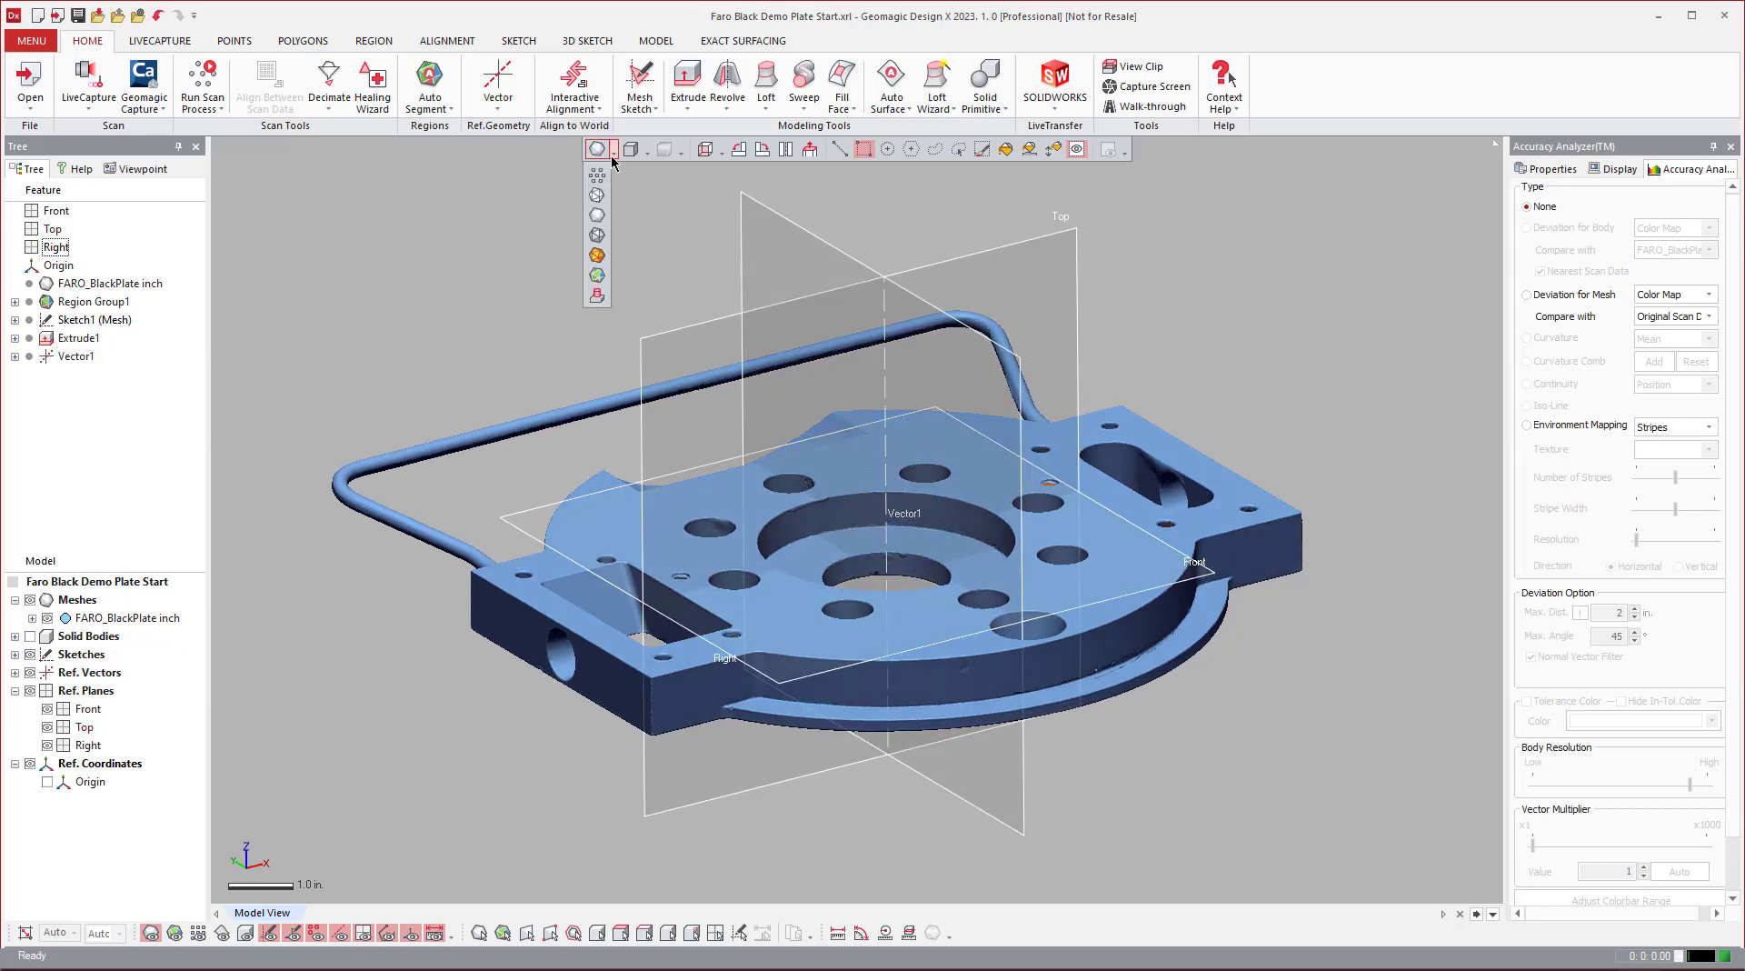
click(599, 279)
right_drag(913, 531, 637, 514)
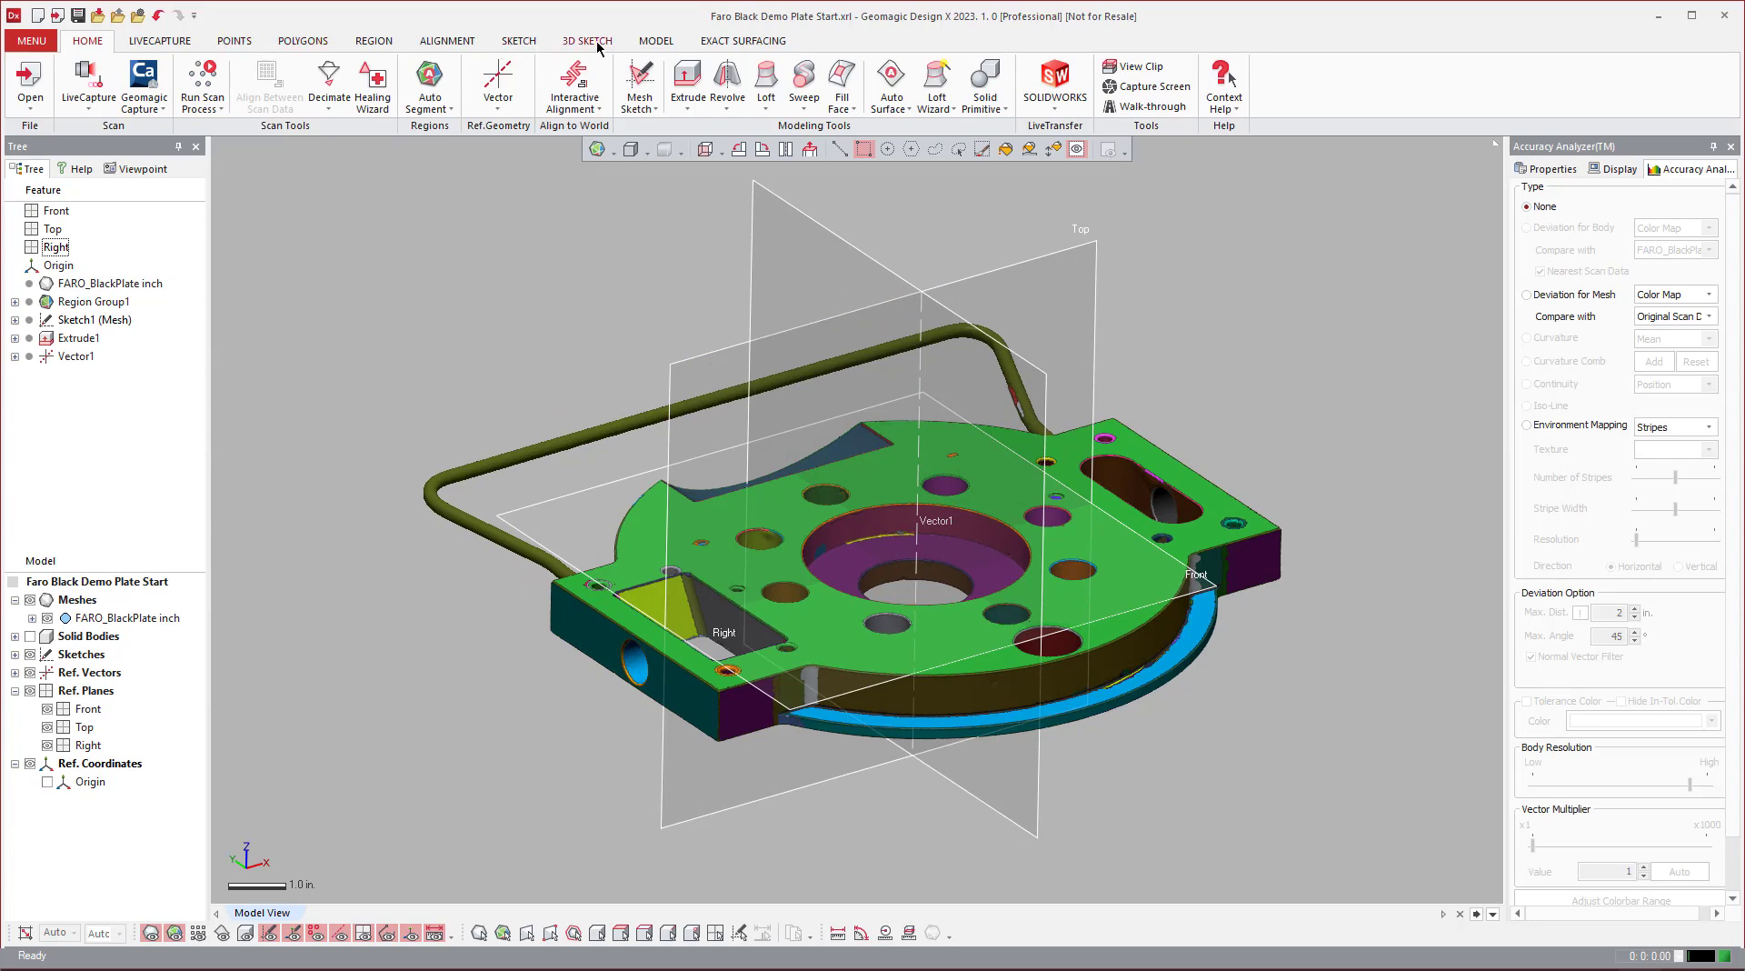
click(384, 45)
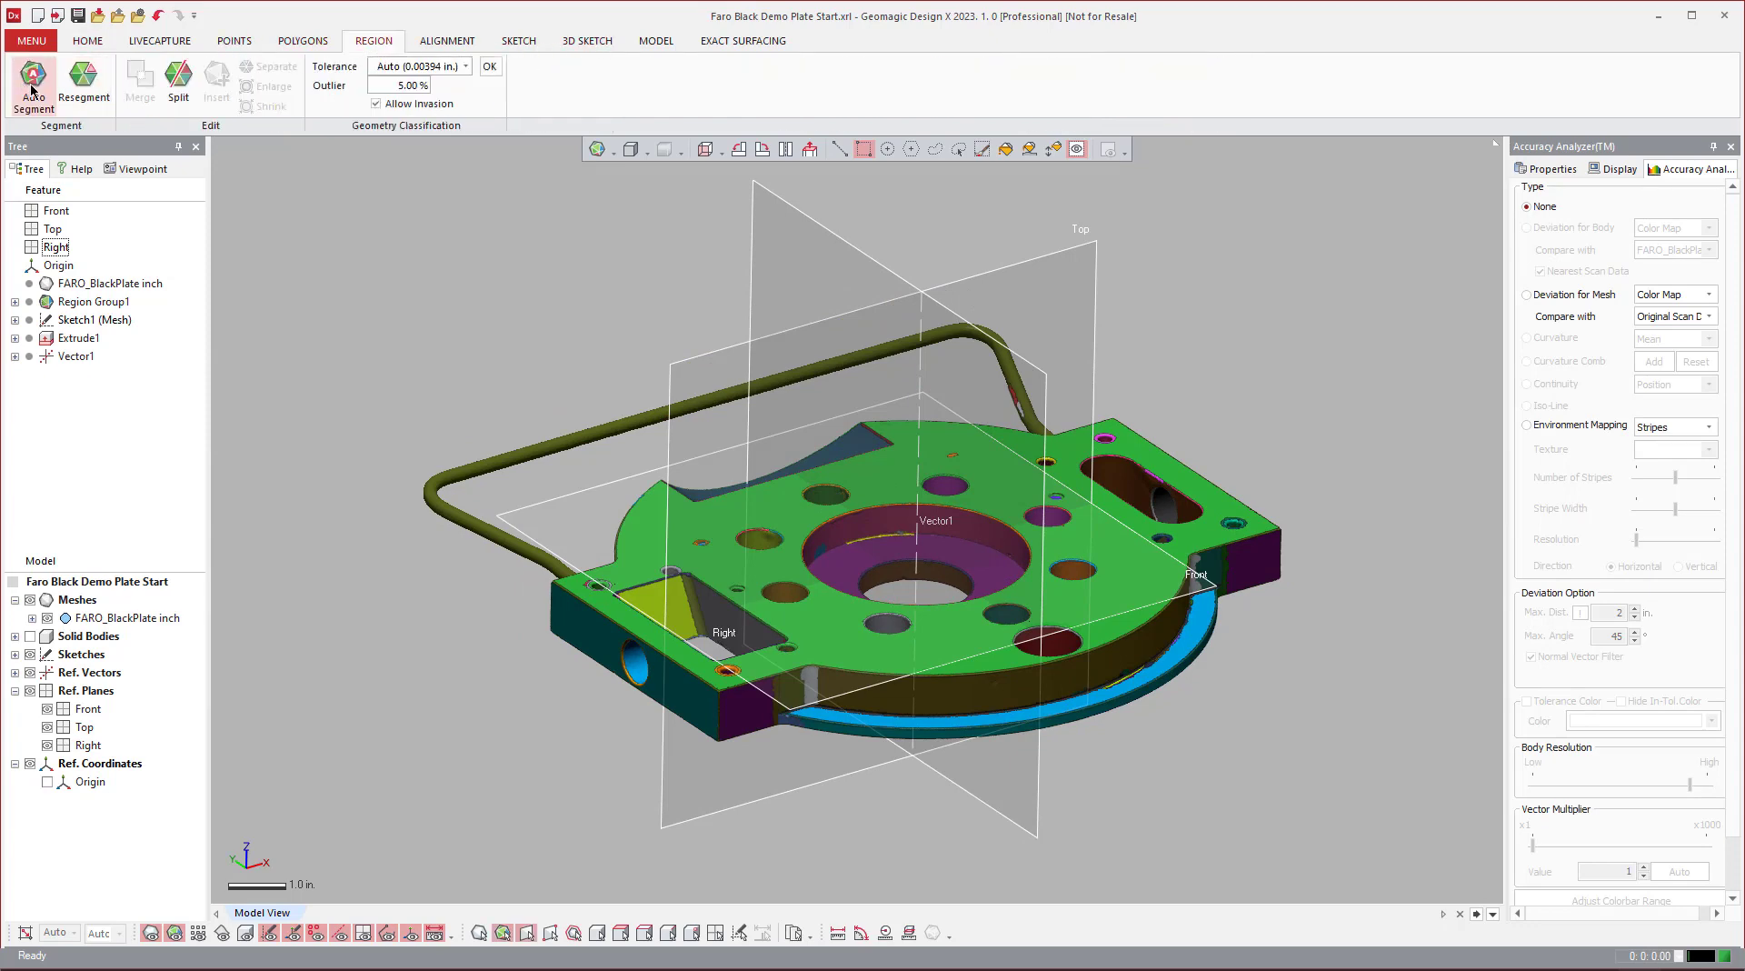
click(93, 41)
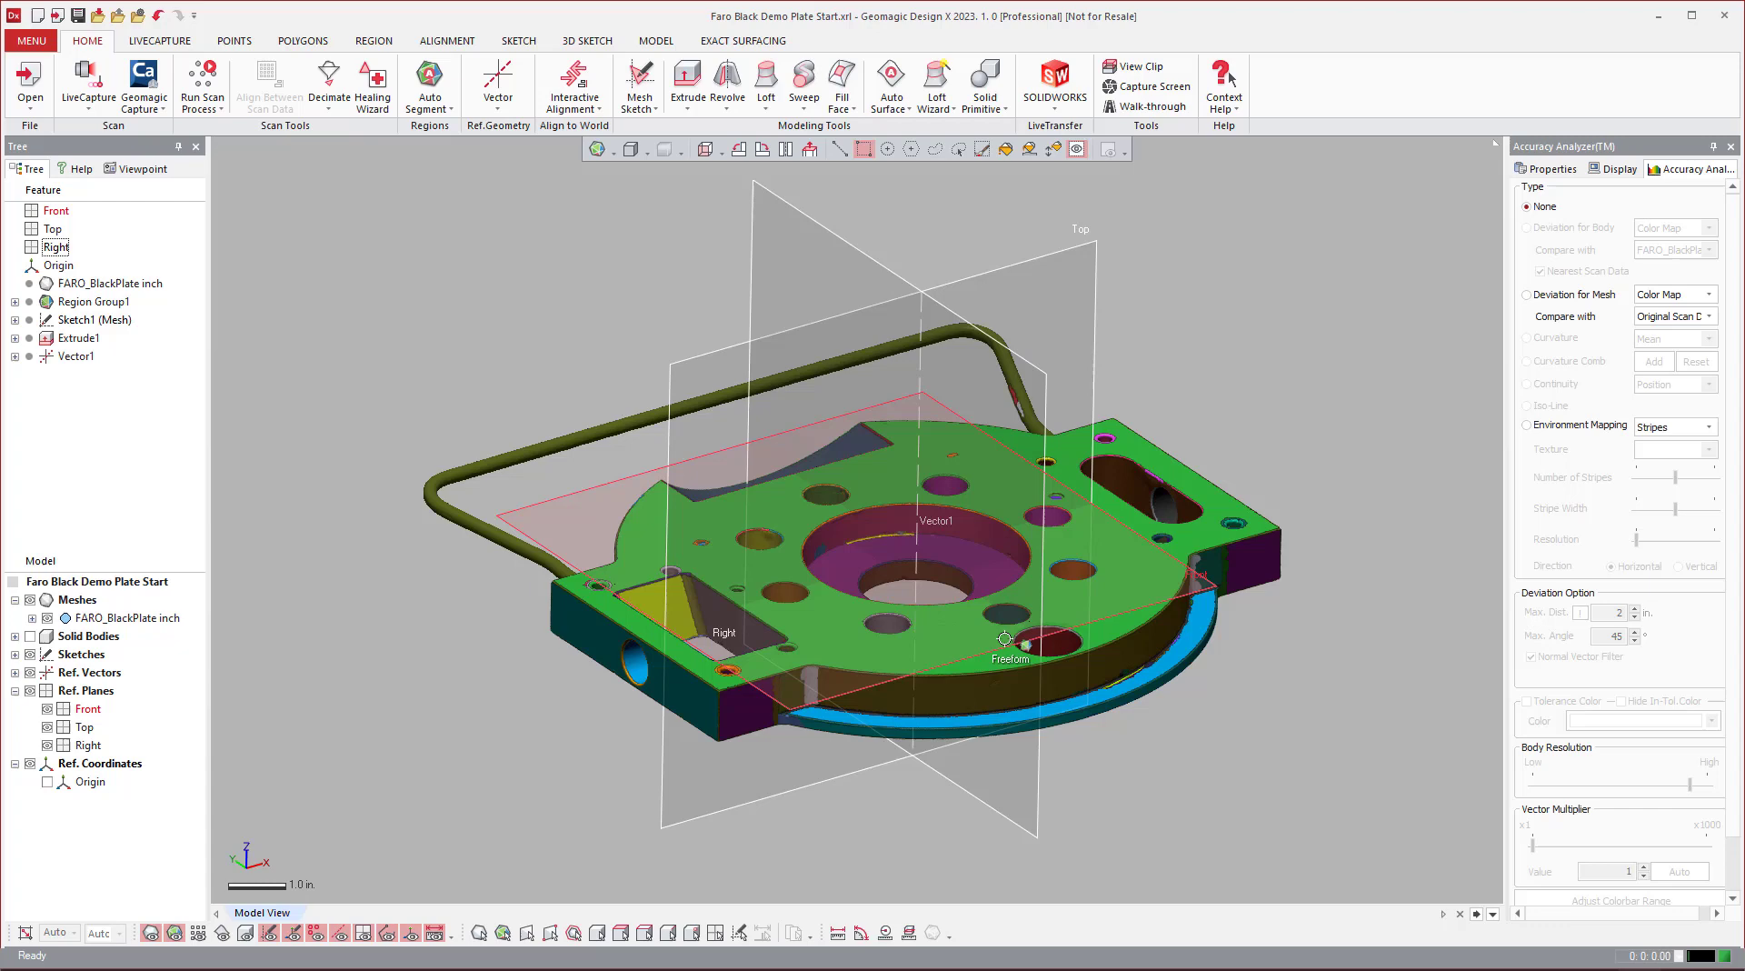
scroll(1009, 647, up, 2)
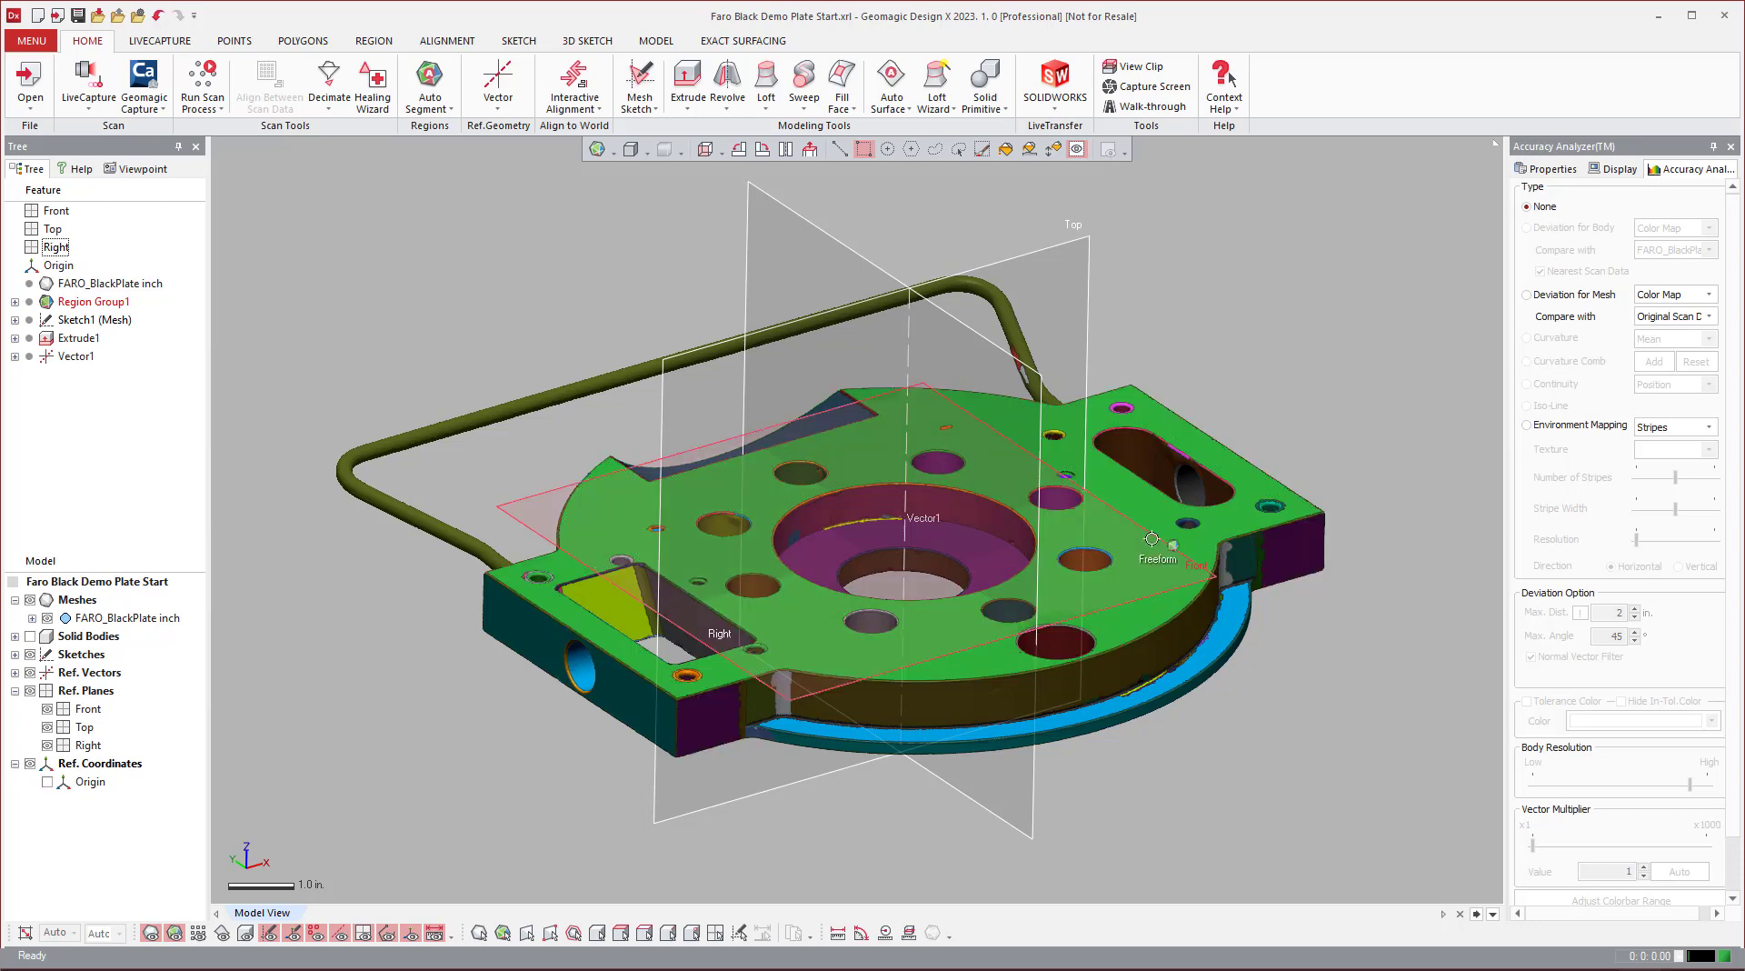
right_drag(948, 592, 901, 508)
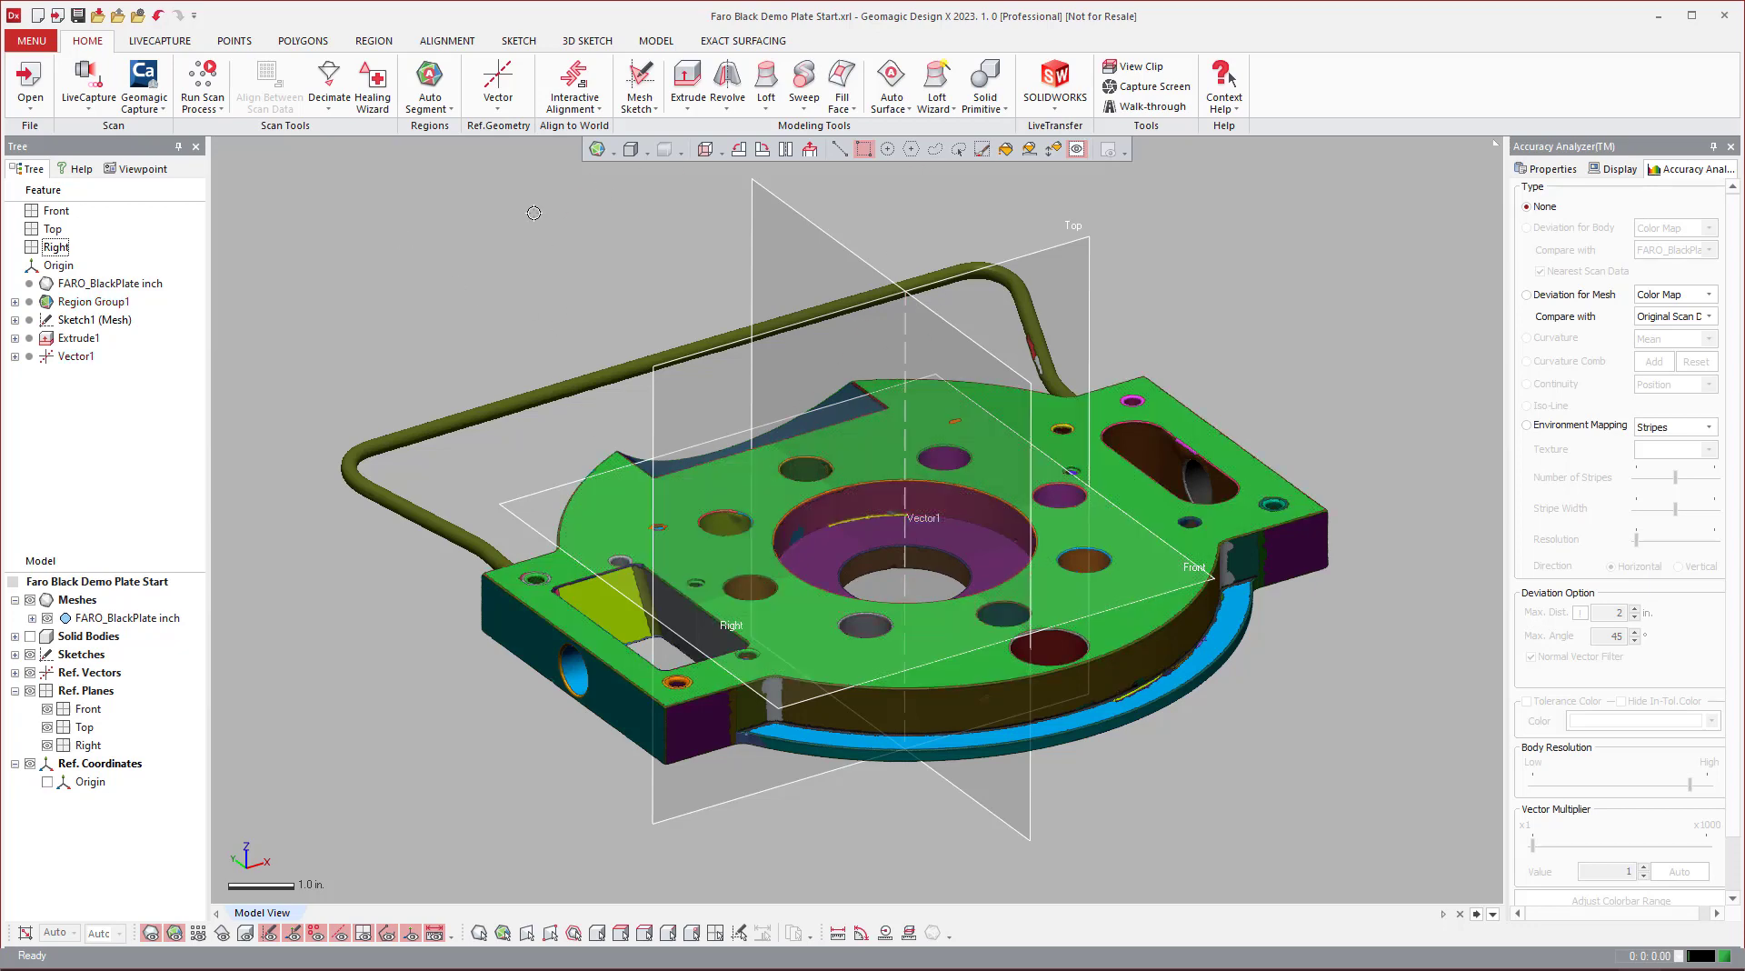
Step: Start the Revolution Wizard with the central bore's upper cylinder, flat step and lower cylinder regions as targets
click(937, 101)
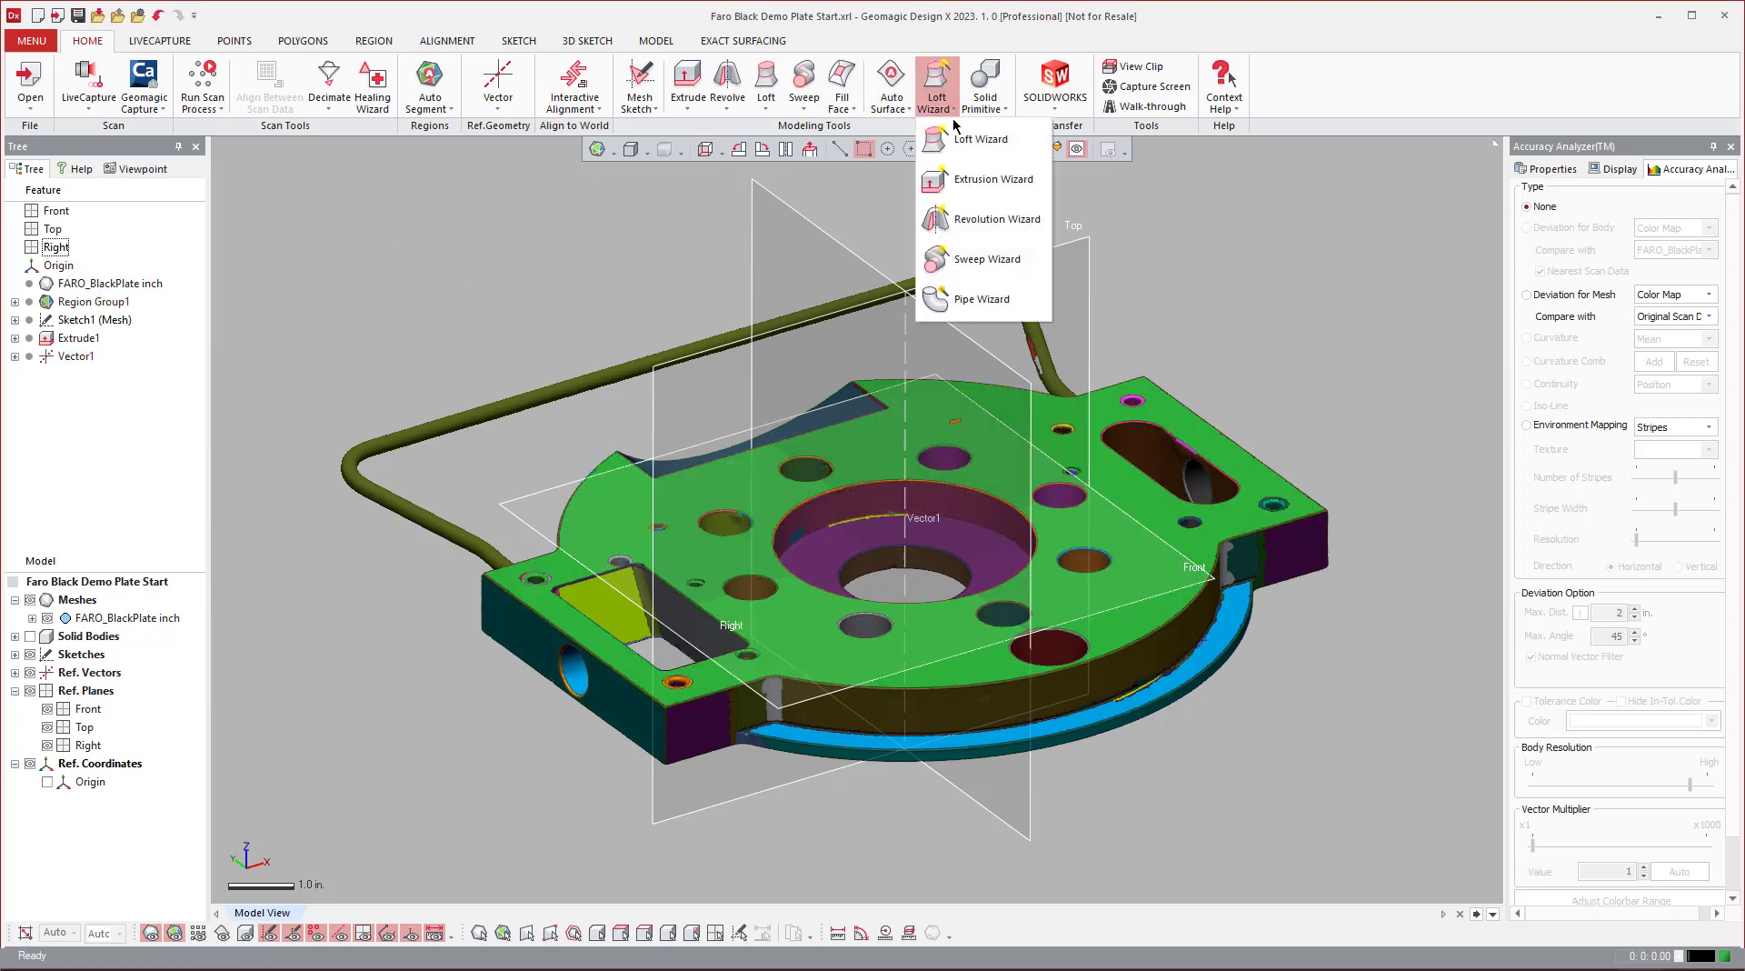
click(1002, 222)
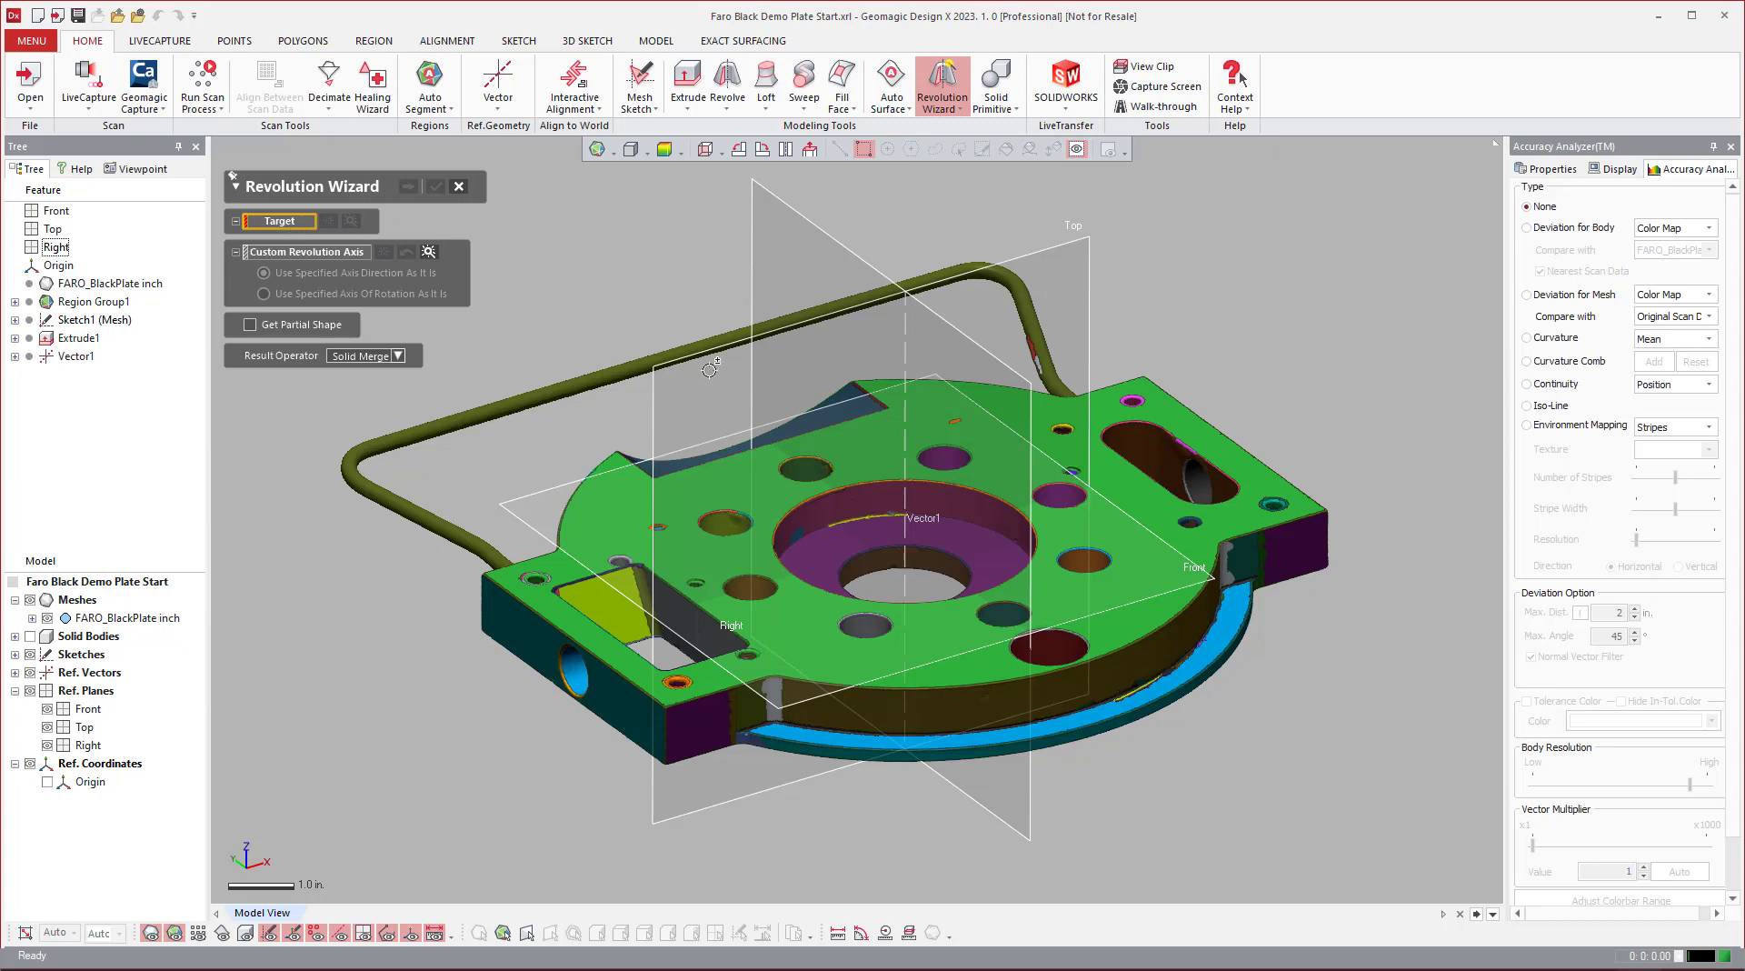
click(948, 539)
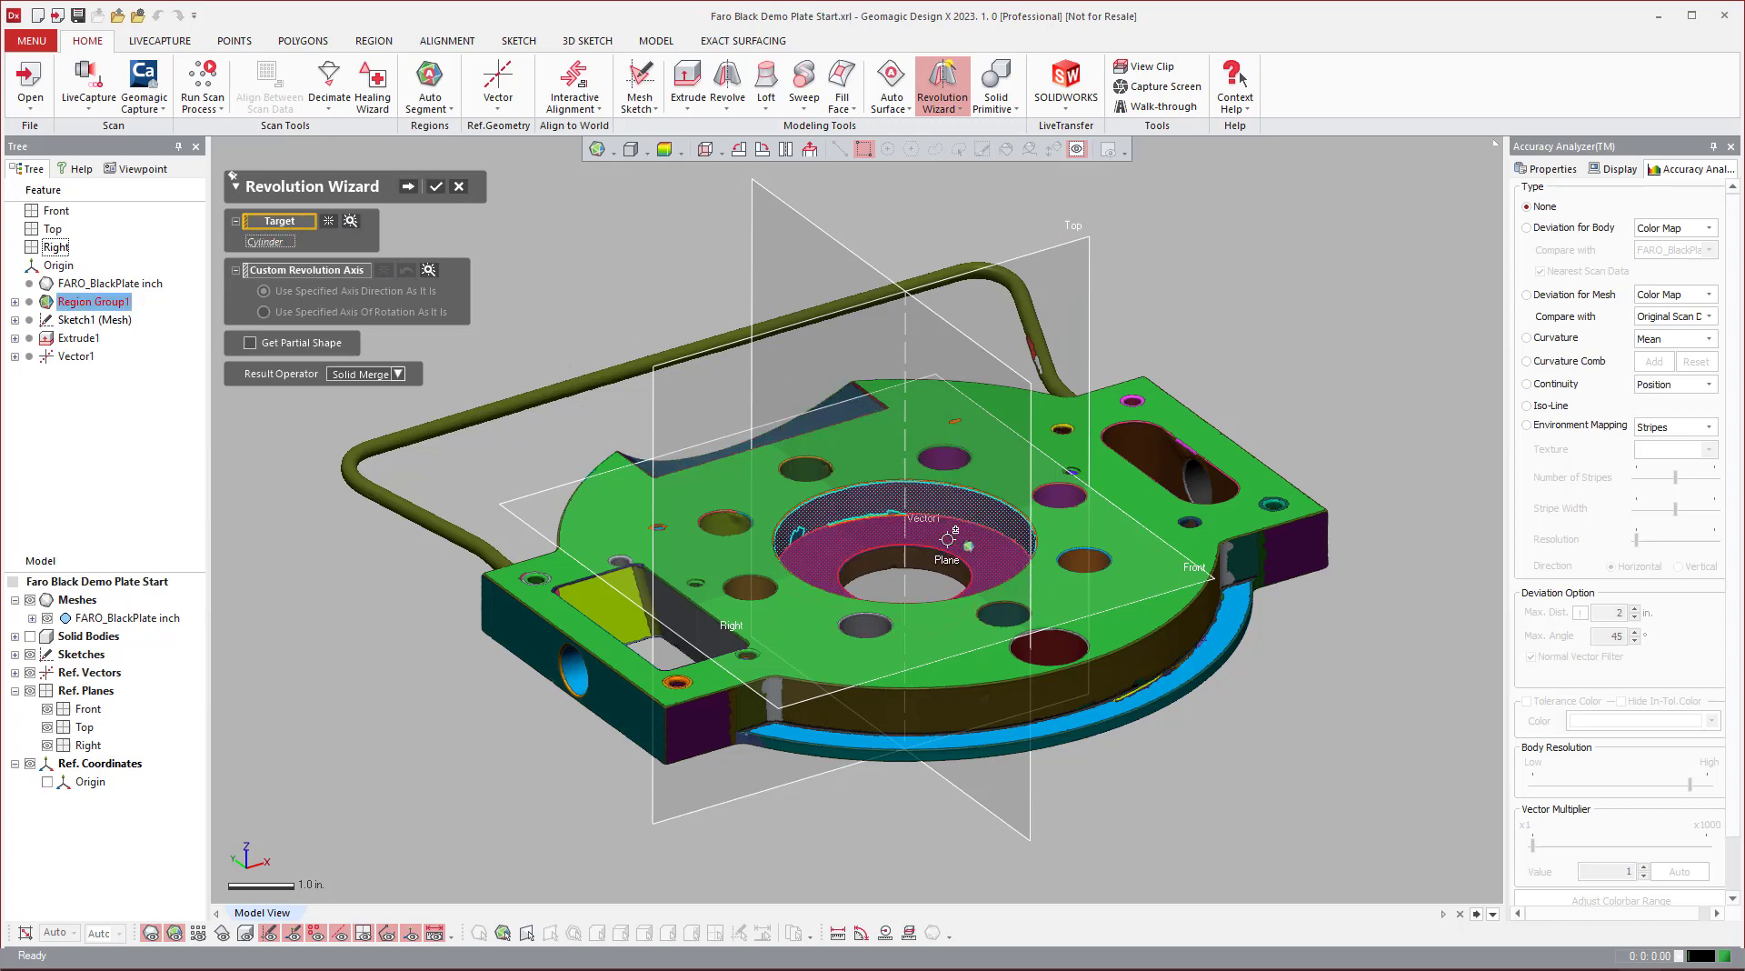
click(948, 538)
click(909, 566)
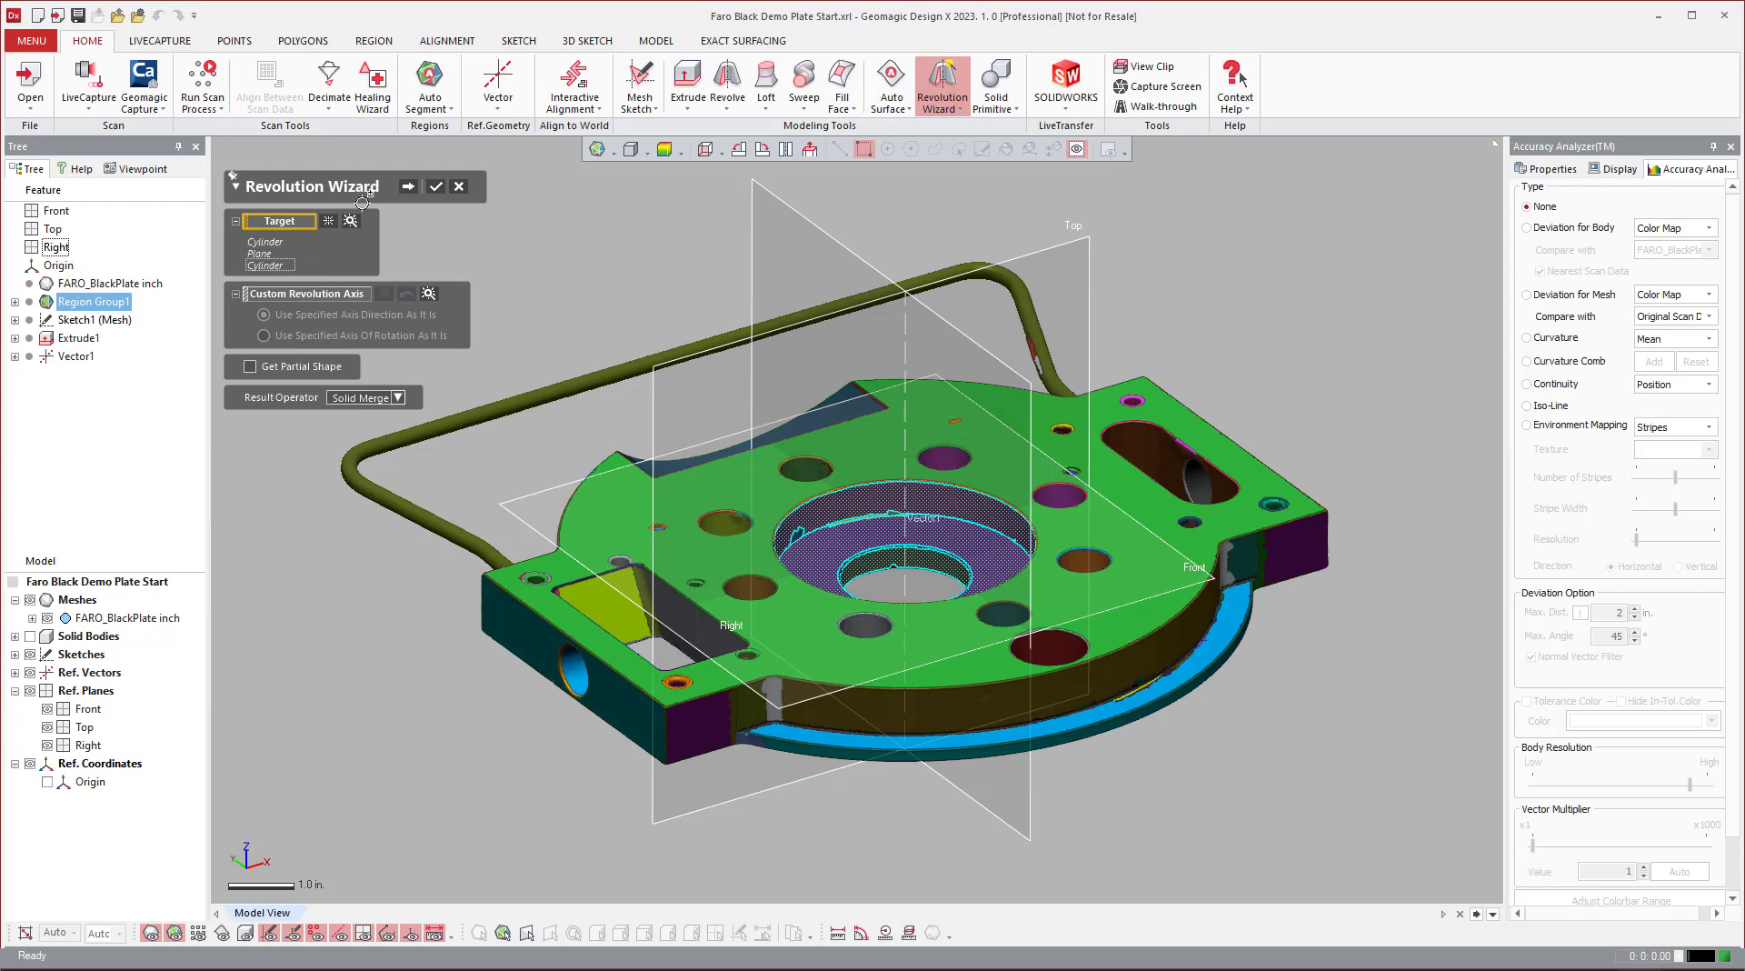
Step: Use Vector1 as the custom revolution axis and set the result operator to Solid Cut
click(311, 295)
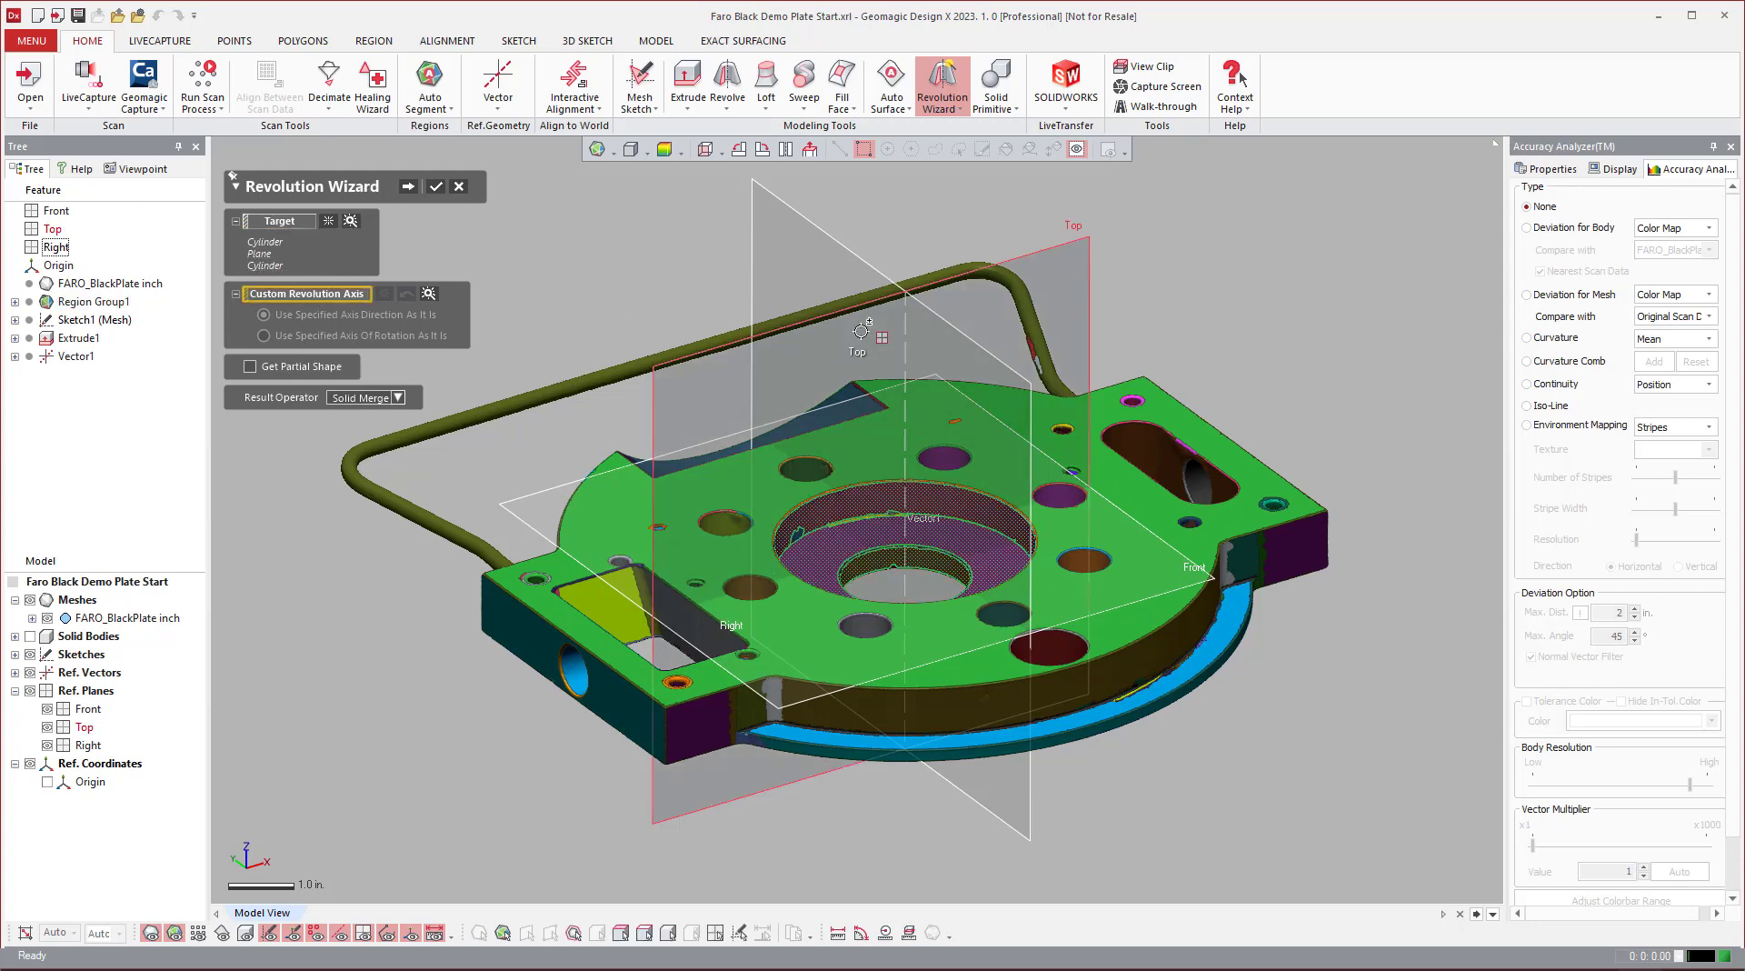
click(909, 333)
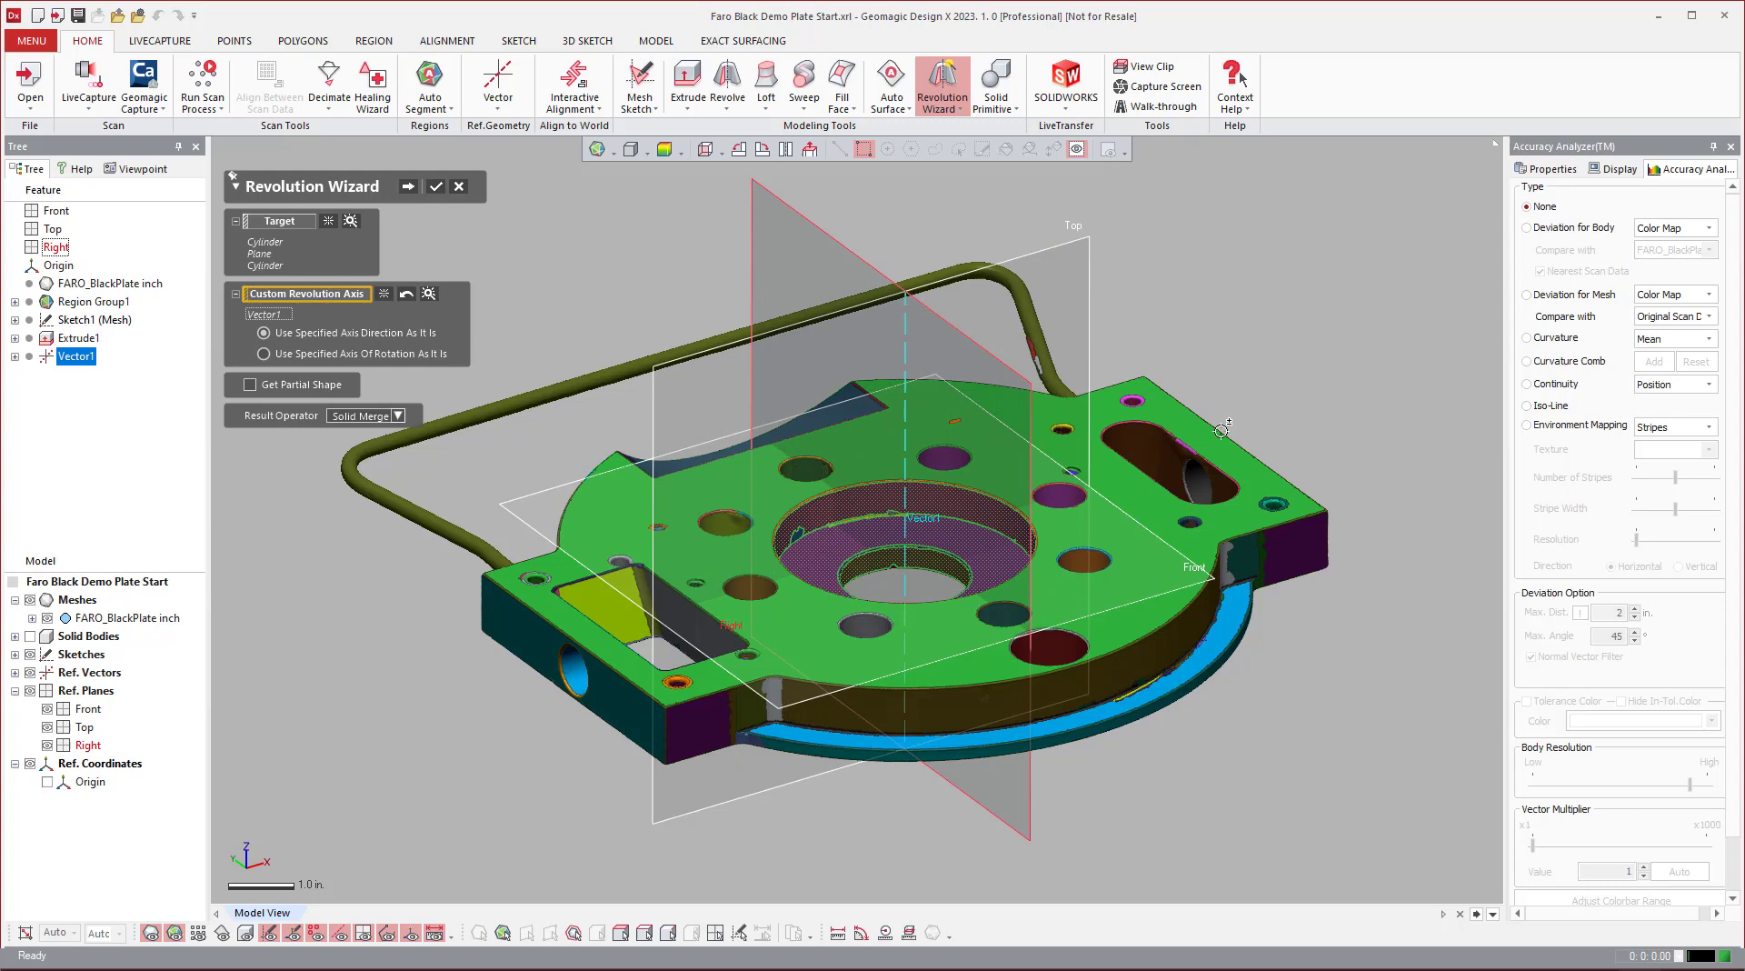
click(397, 417)
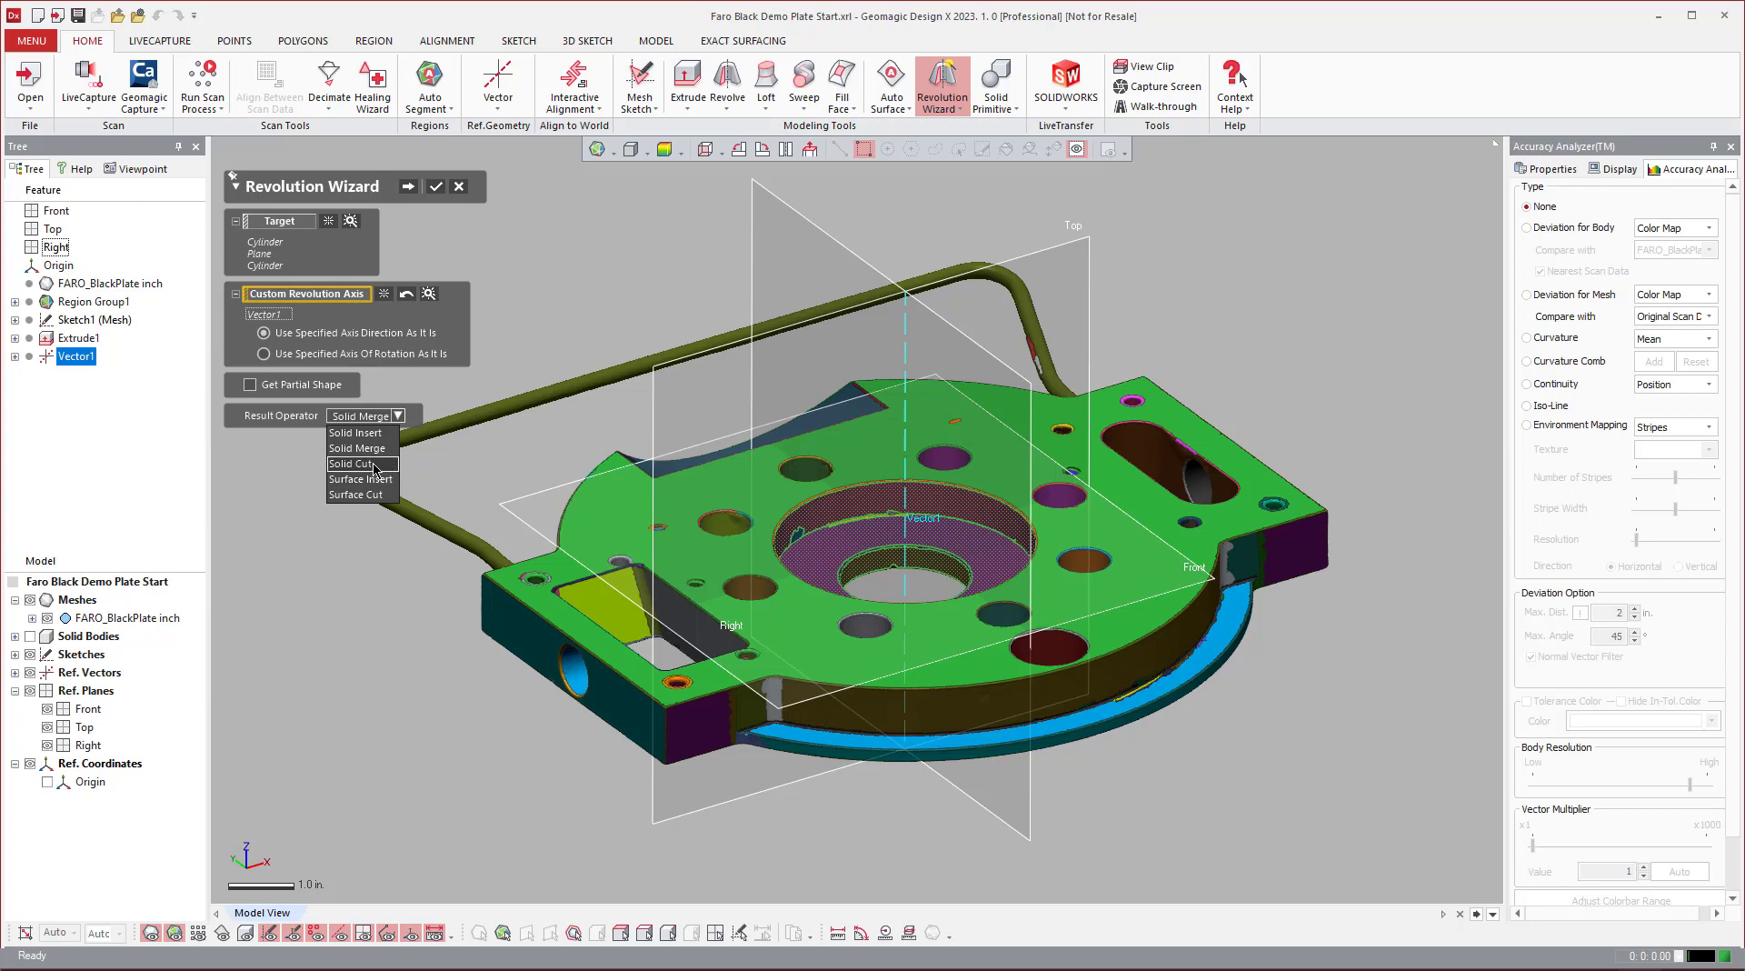
click(364, 464)
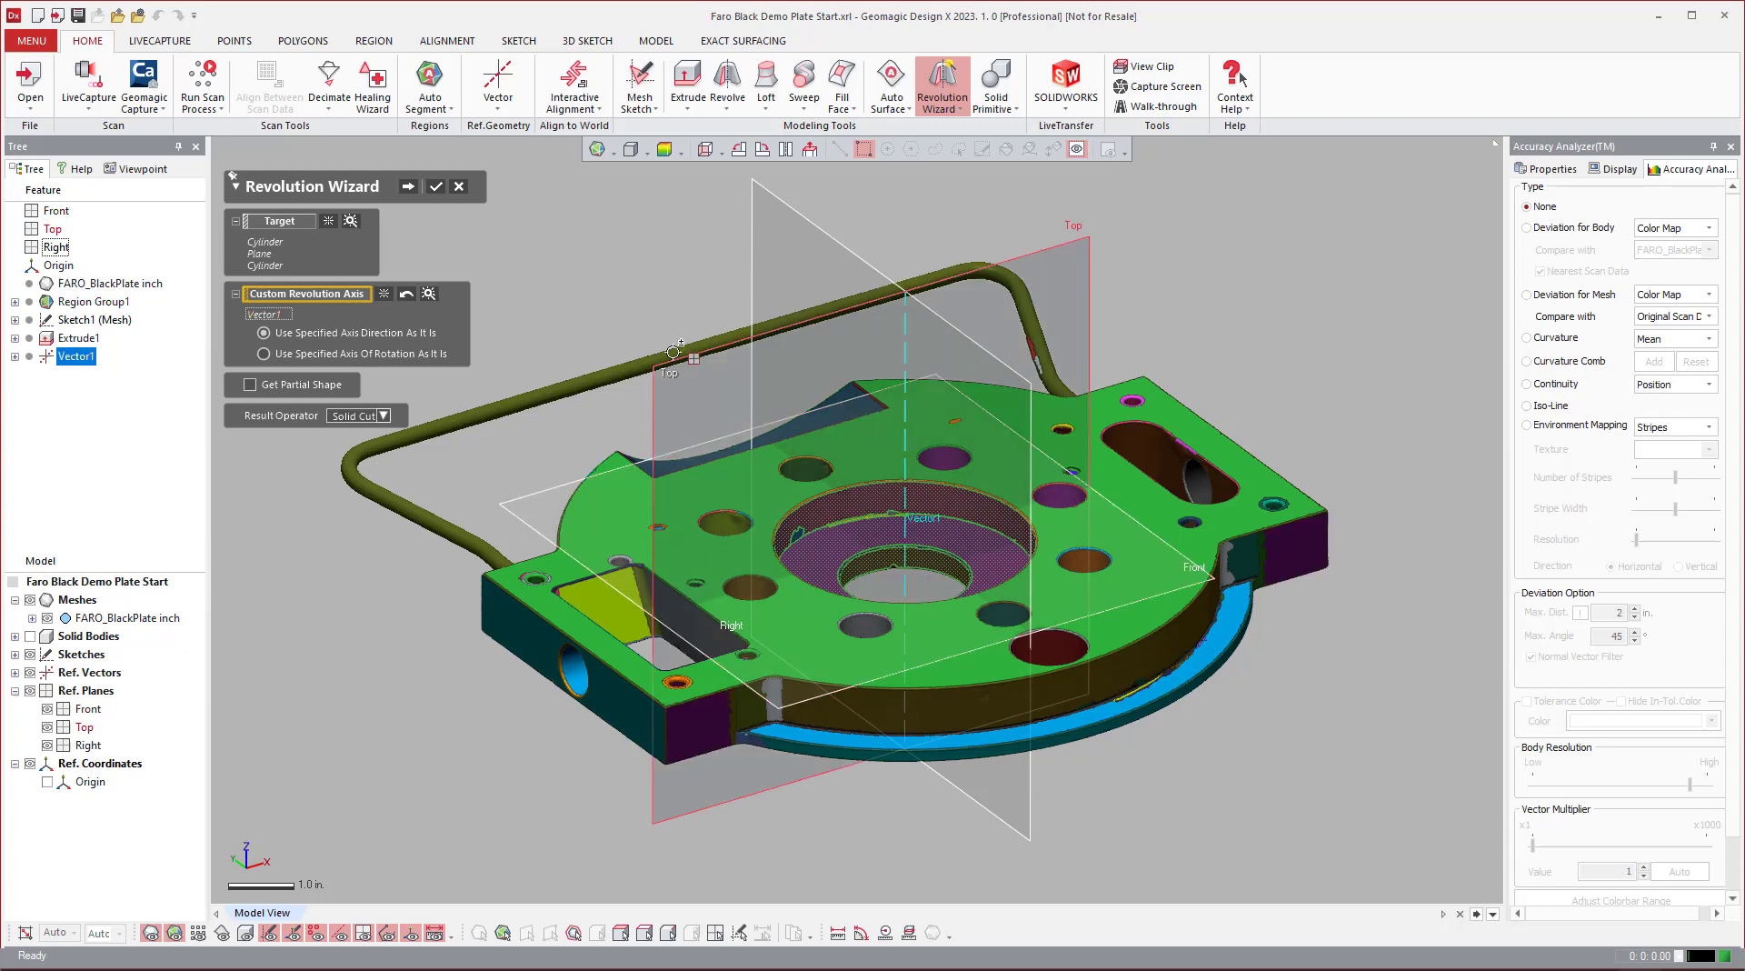
Step: Generate the full revolution preview, show the solid bodies, and apply the cut for the central stepped bore
click(408, 187)
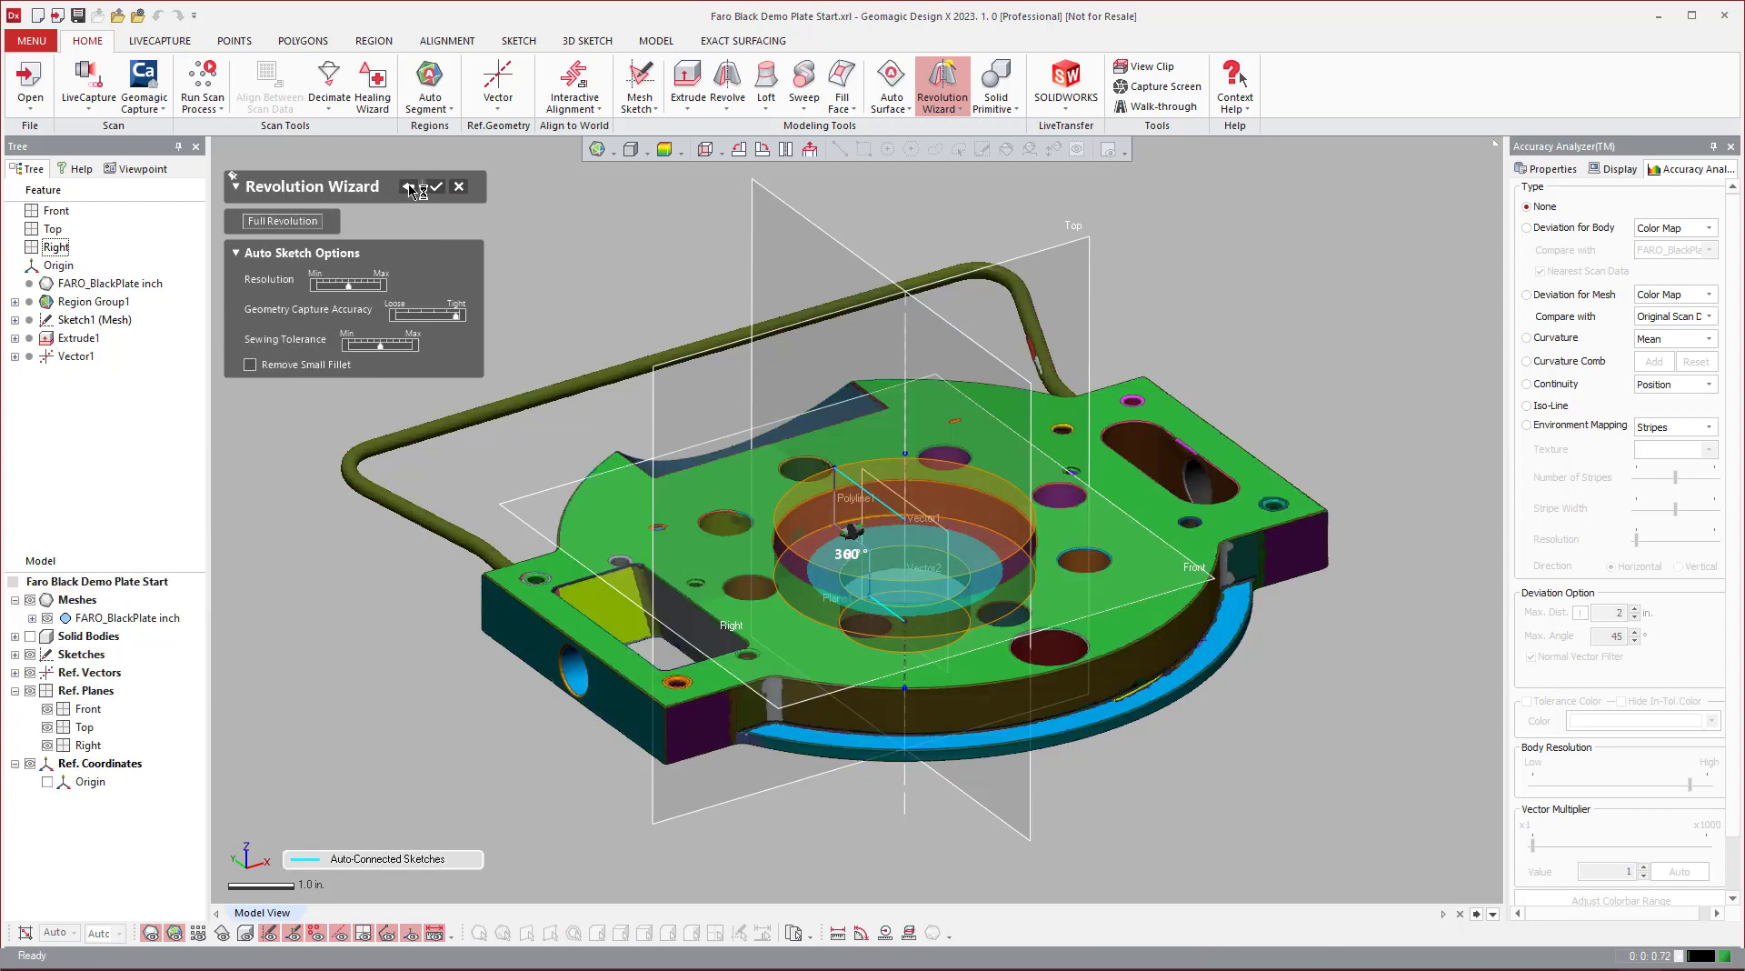
right_drag(975, 482, 909, 582)
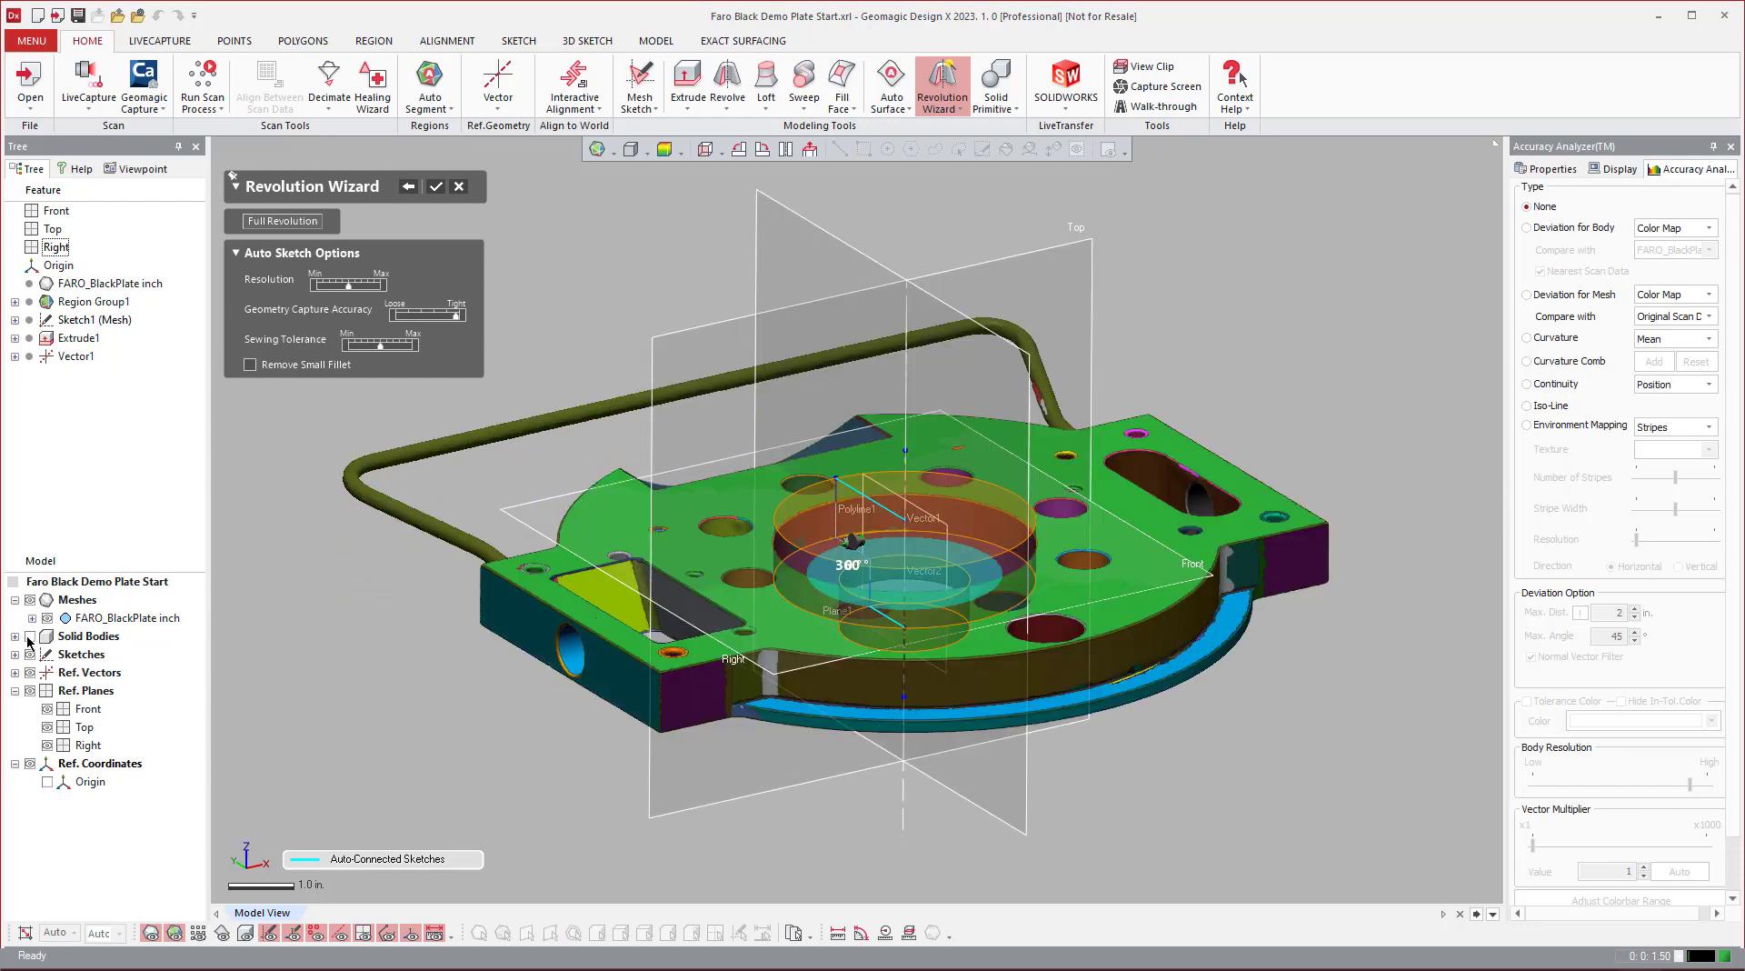
click(29, 636)
right_drag(899, 647, 885, 564)
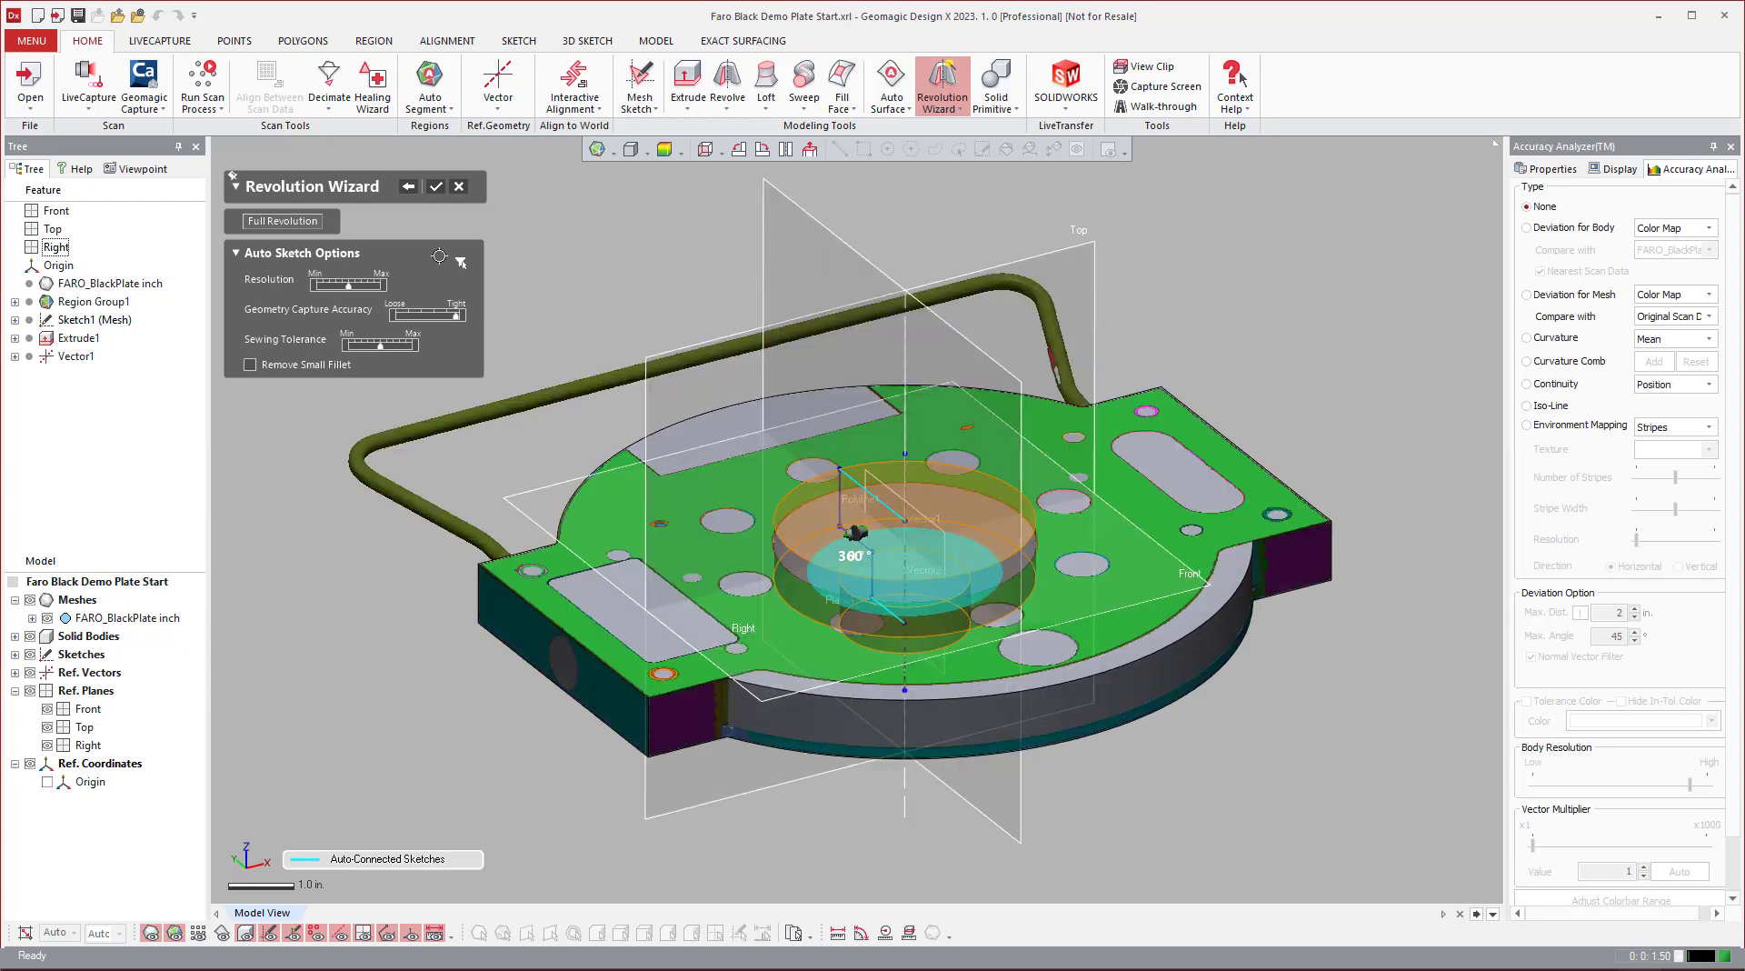
click(434, 188)
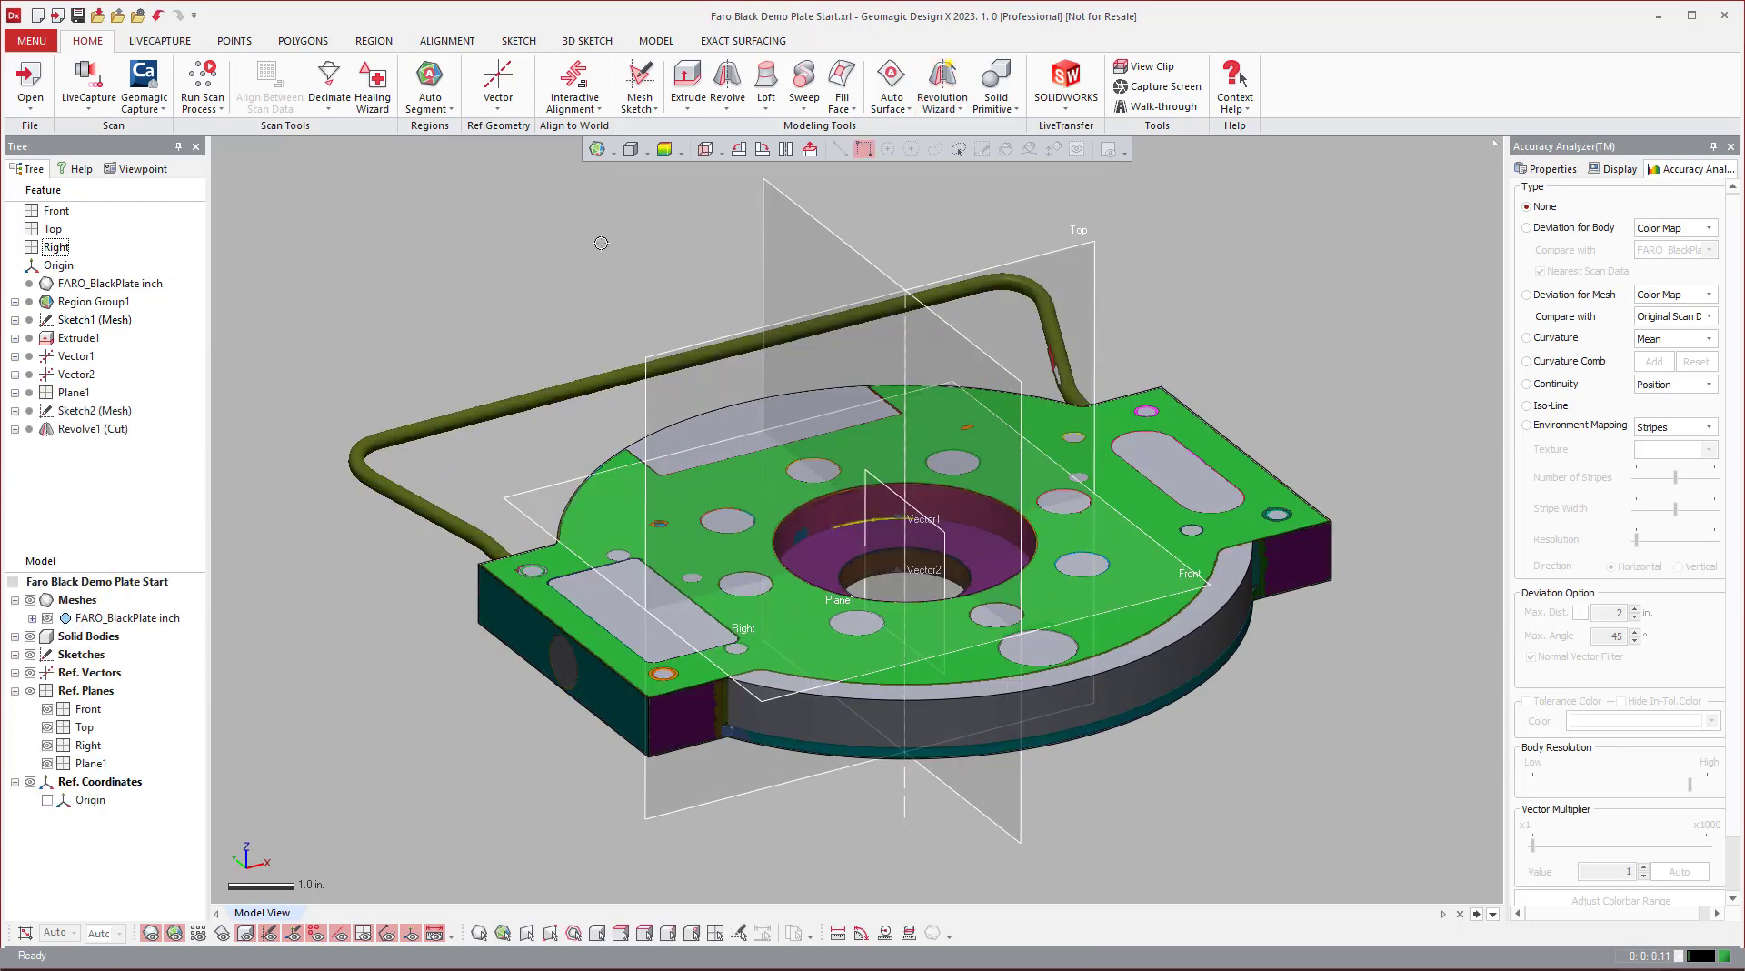
Step: Hide the scan mesh and examine the revolved cut in the solid plate
click(31, 600)
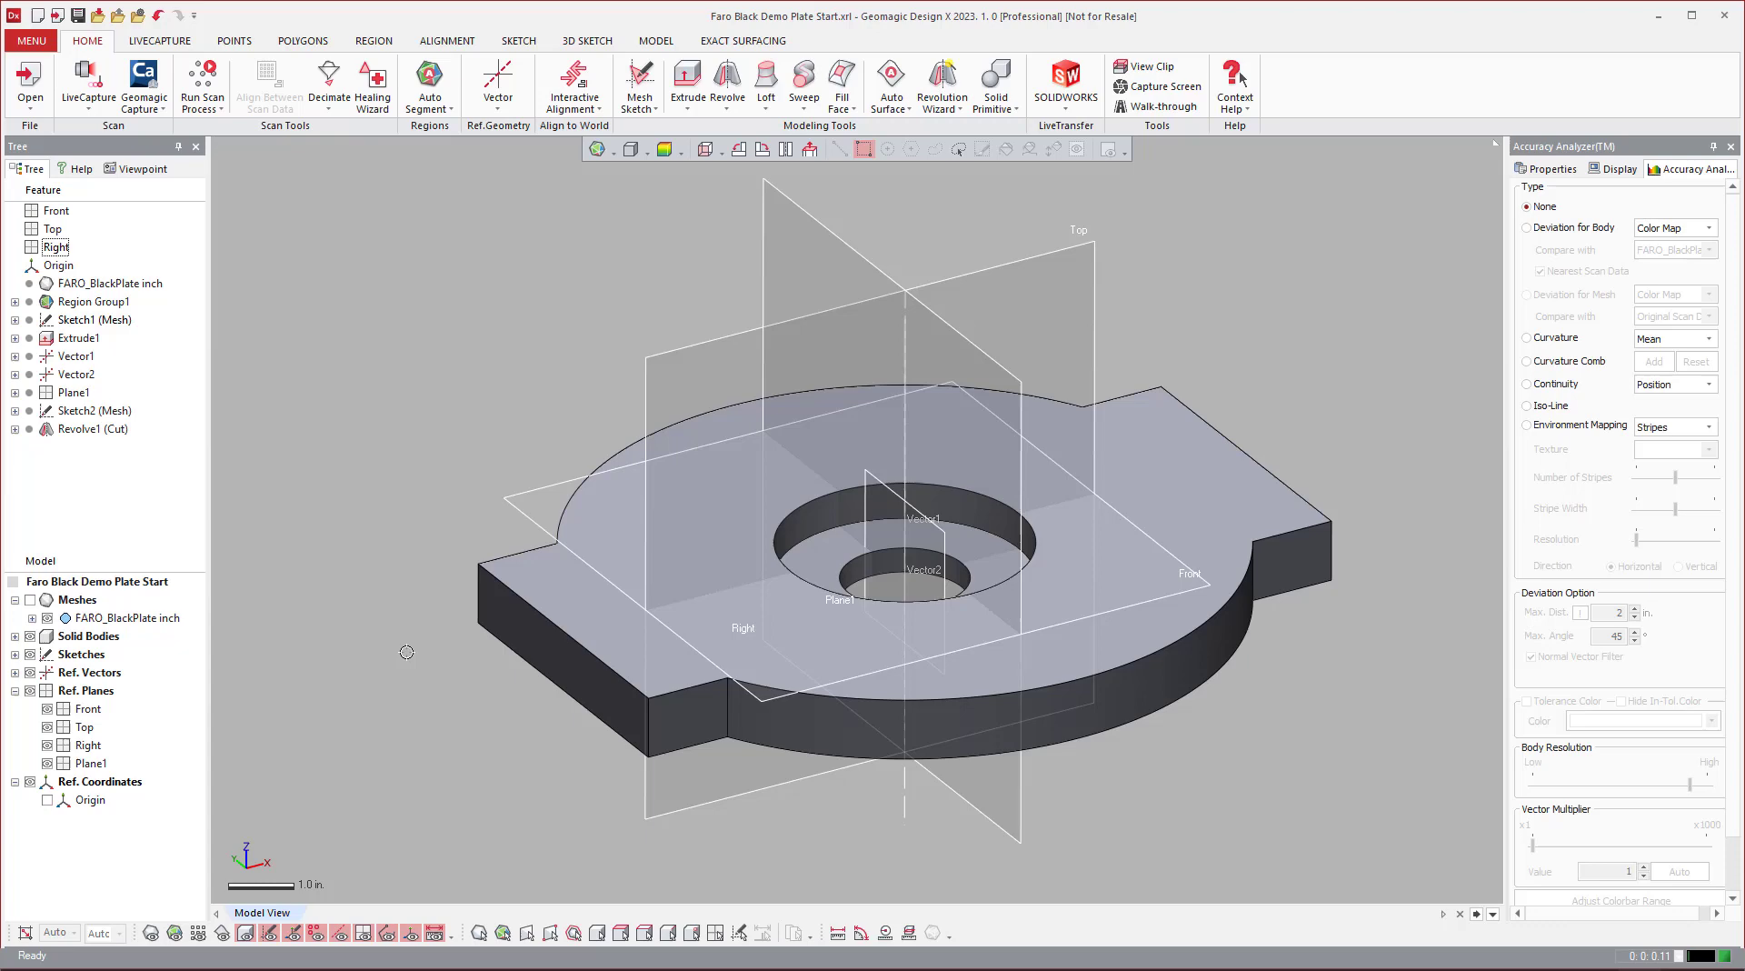
mouse_move(1284, 808)
right_down()
mouse_move(729, 491)
mouse_move(650, 468)
mouse_move(748, 503)
mouse_move(522, 496)
mouse_move(791, 810)
mouse_move(790, 732)
mouse_move(738, 528)
mouse_move(655, 529)
right_up()
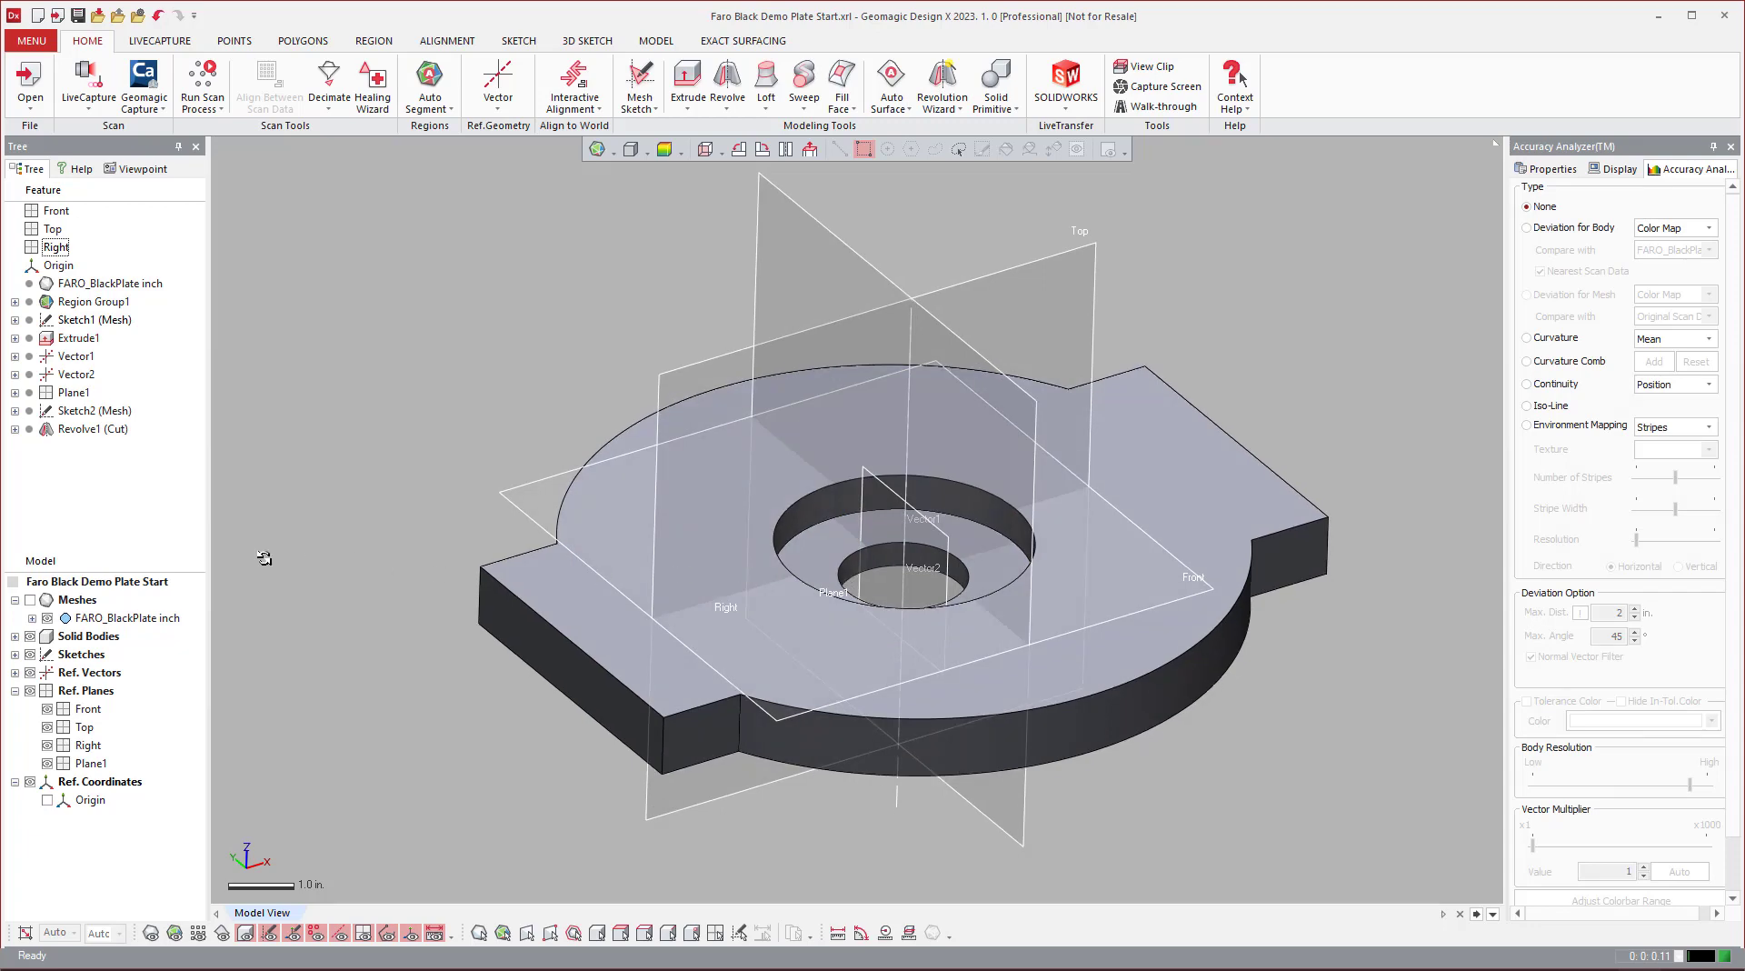
click(79, 431)
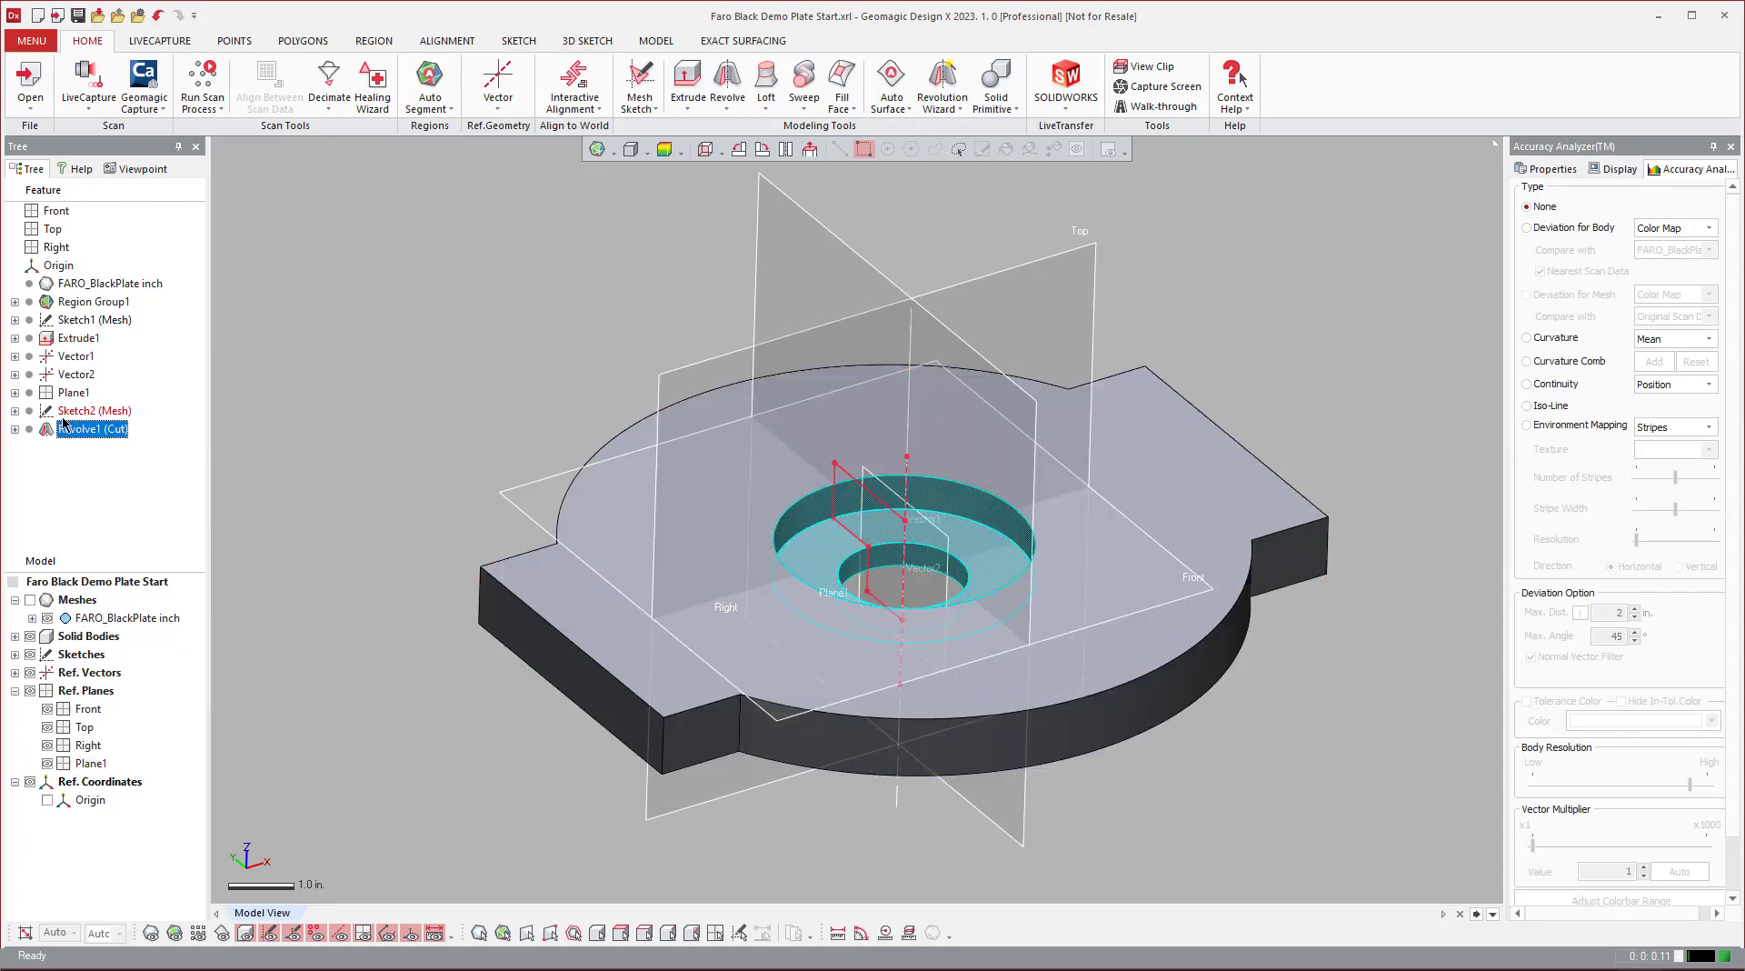
Step: Open the revolved cut's profile sketch, Sketch2 (Mesh), for editing and view it square to its plane
click(88, 414)
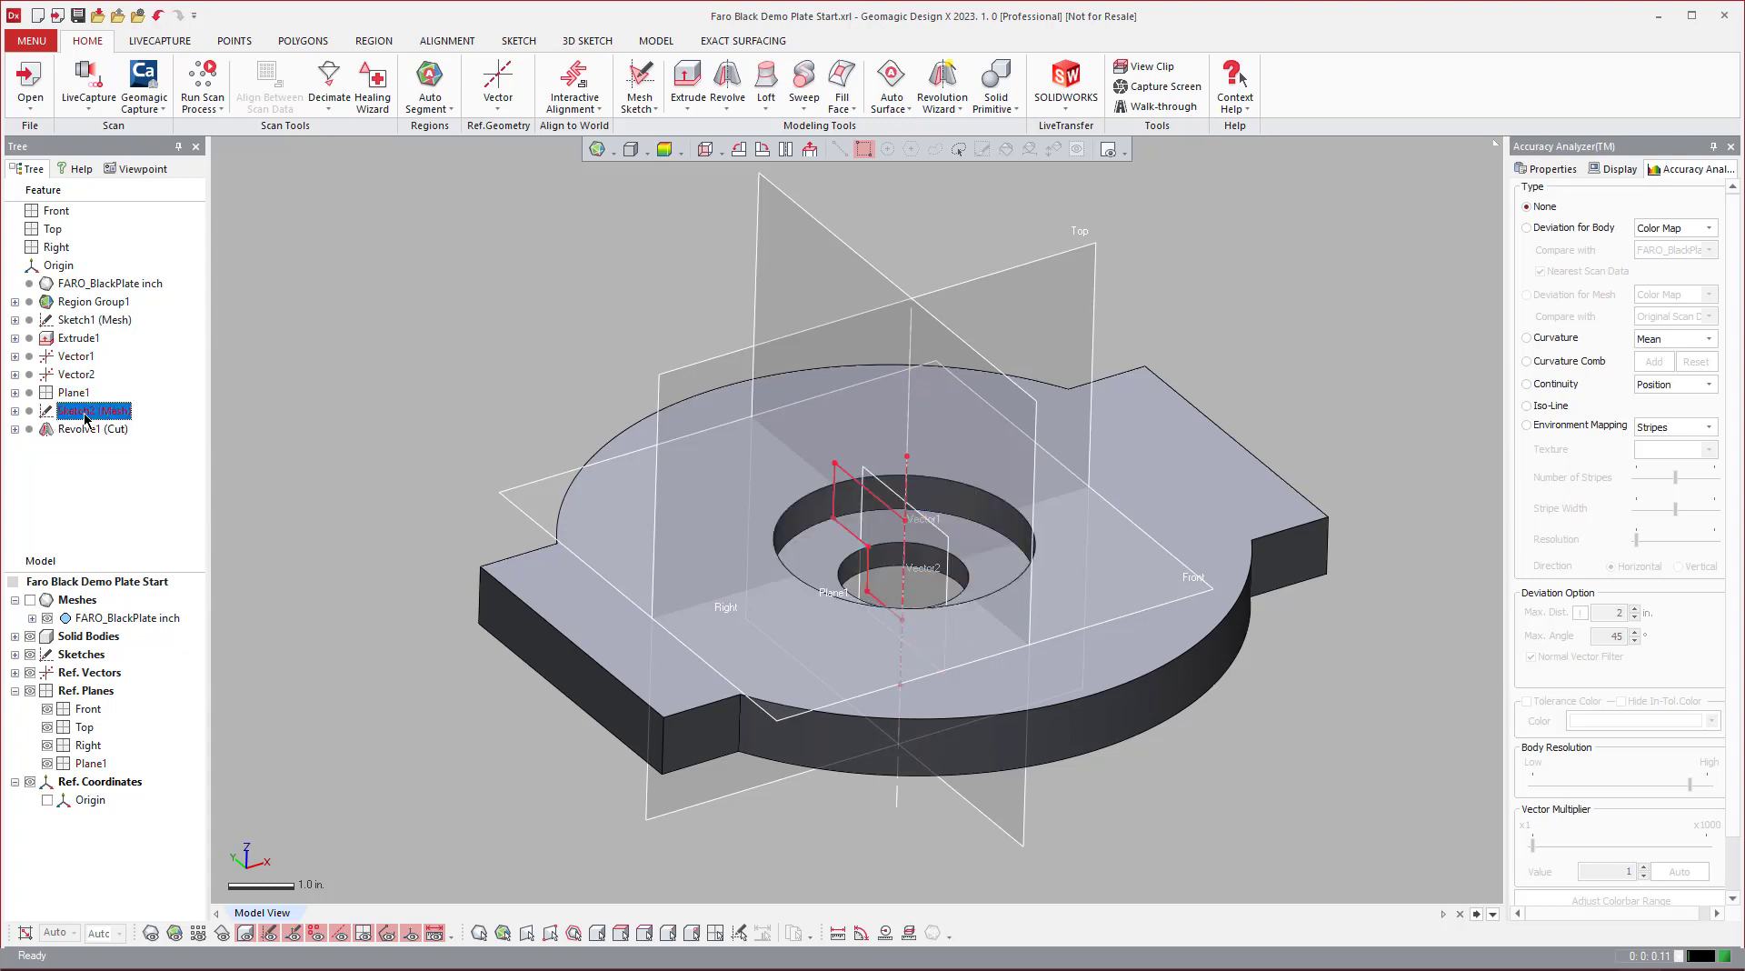
right_click(88, 418)
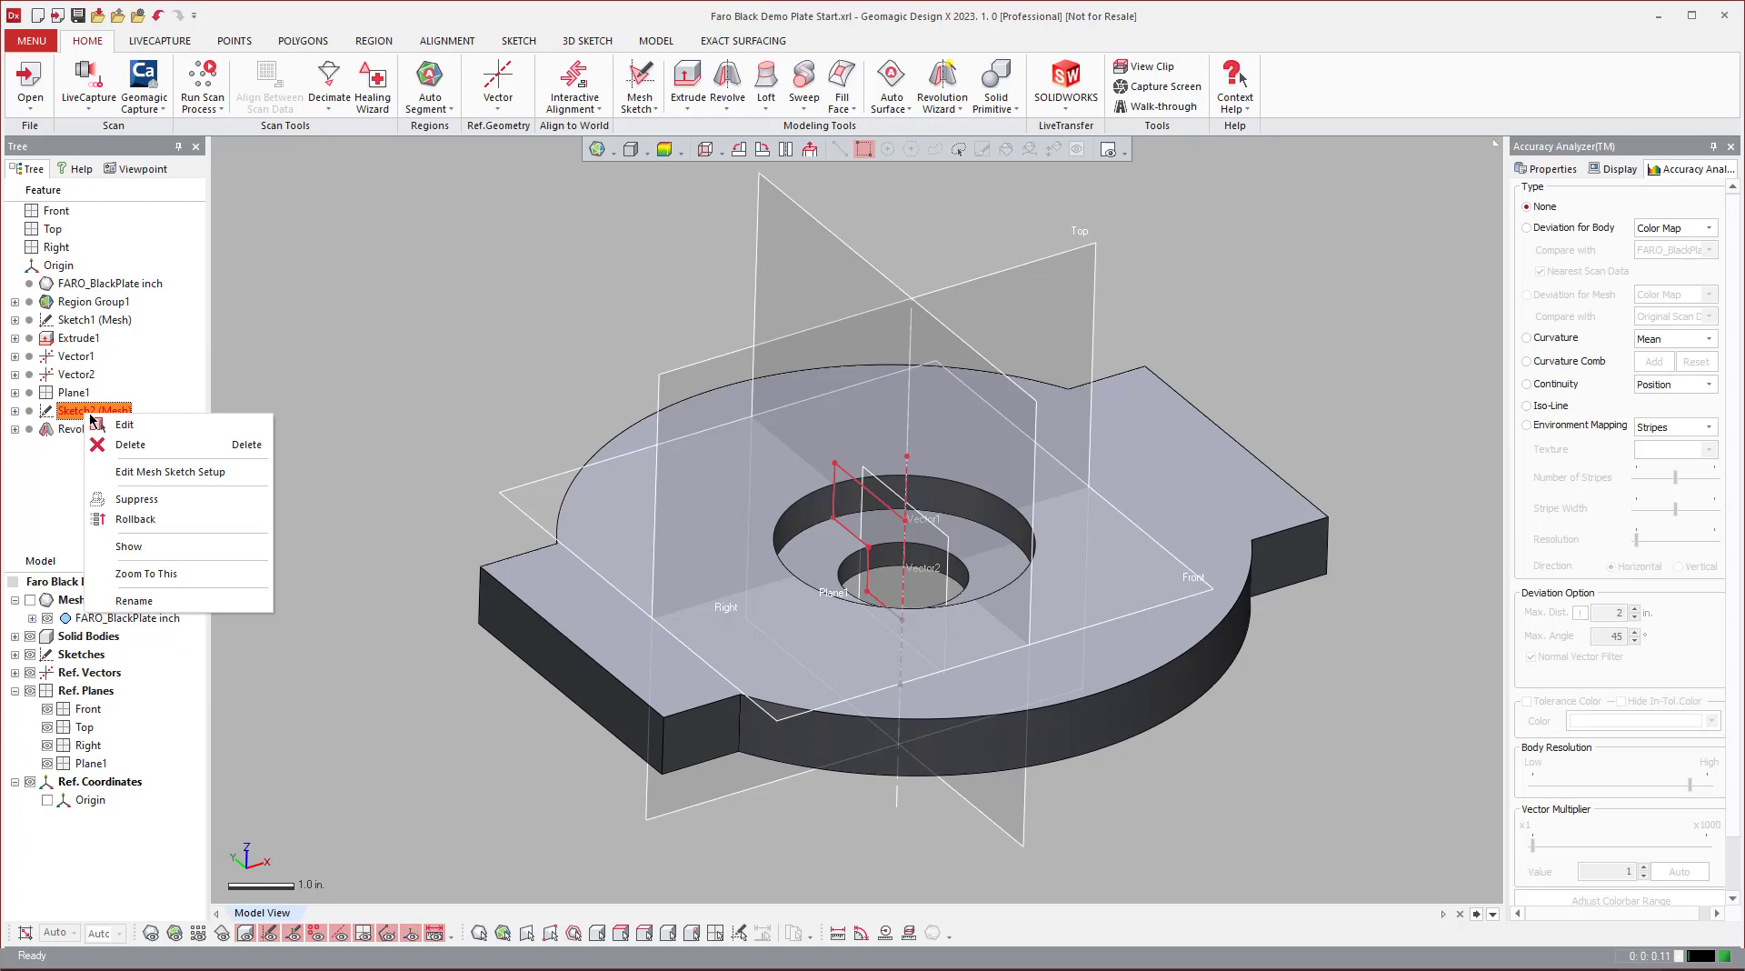
click(121, 424)
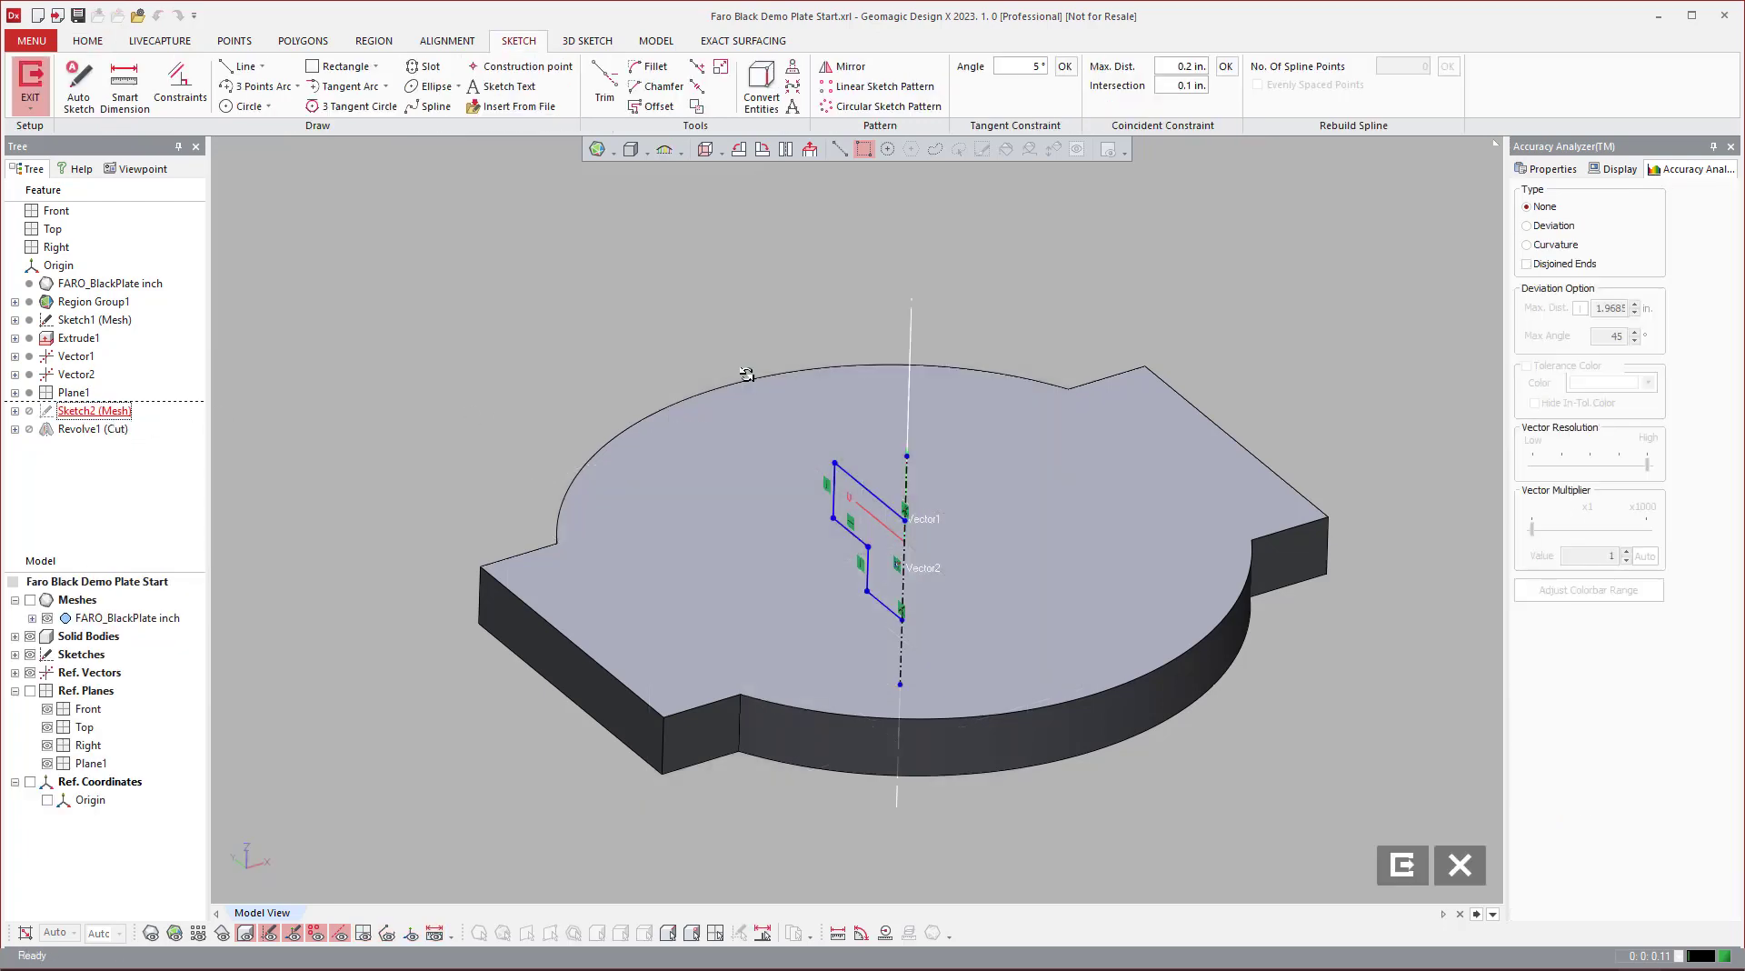
click(810, 149)
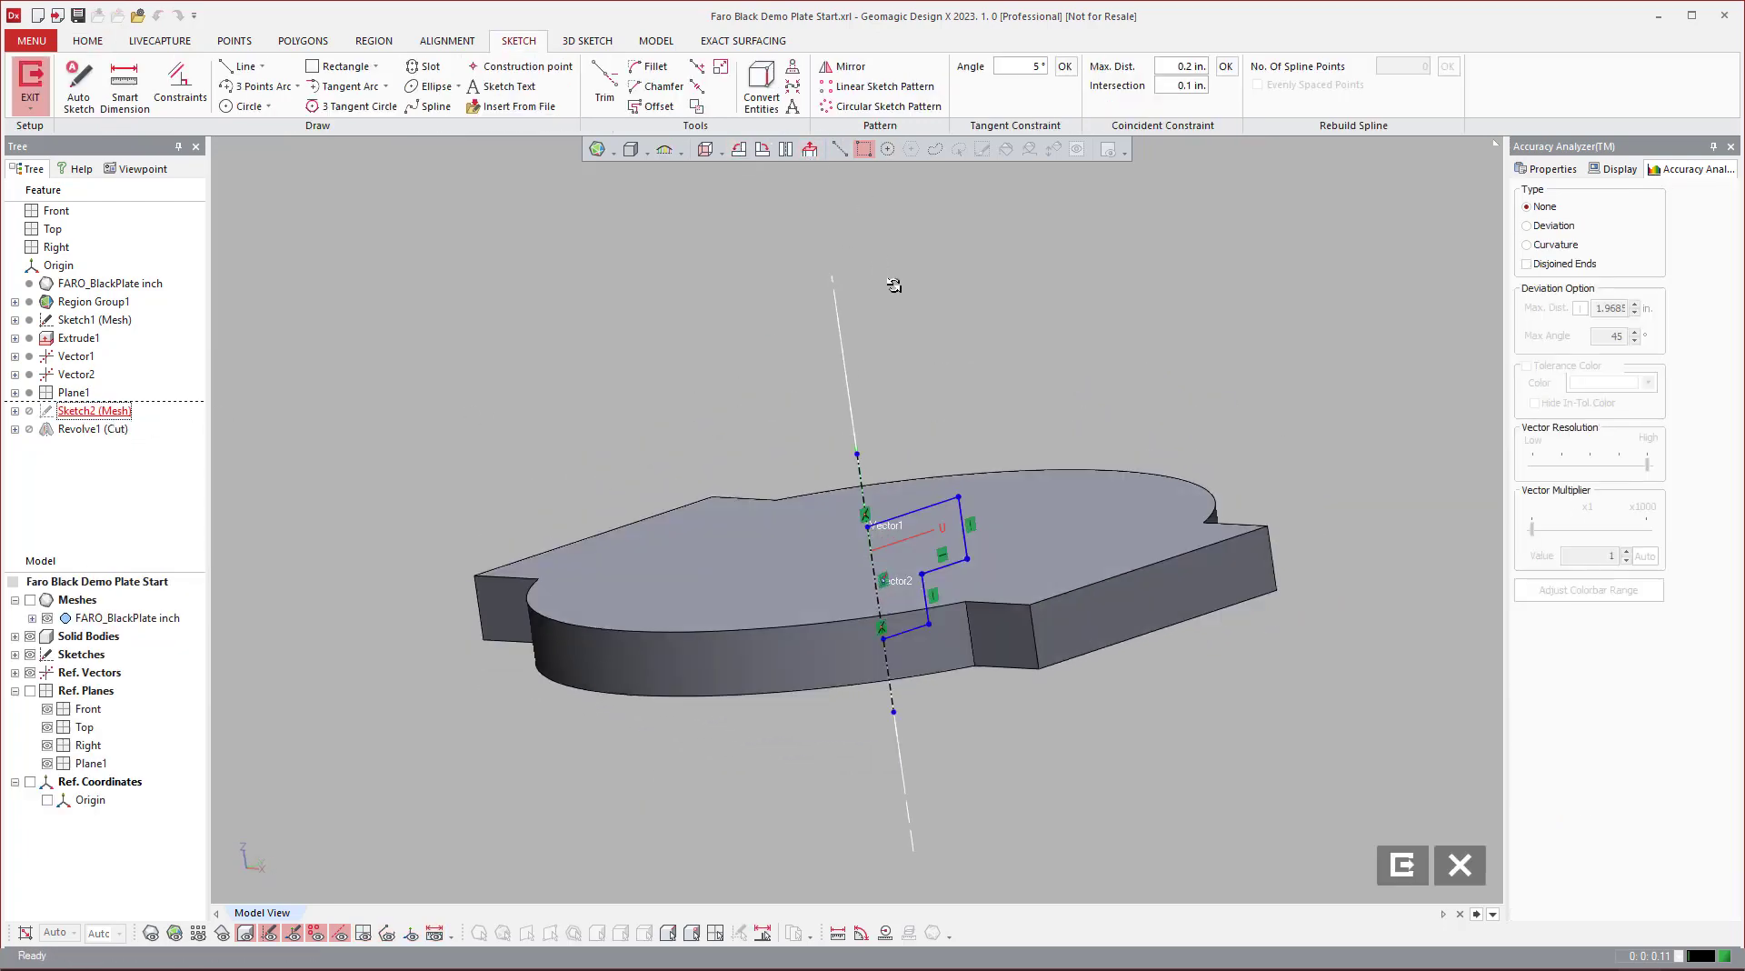
scroll(937, 628, up, 5)
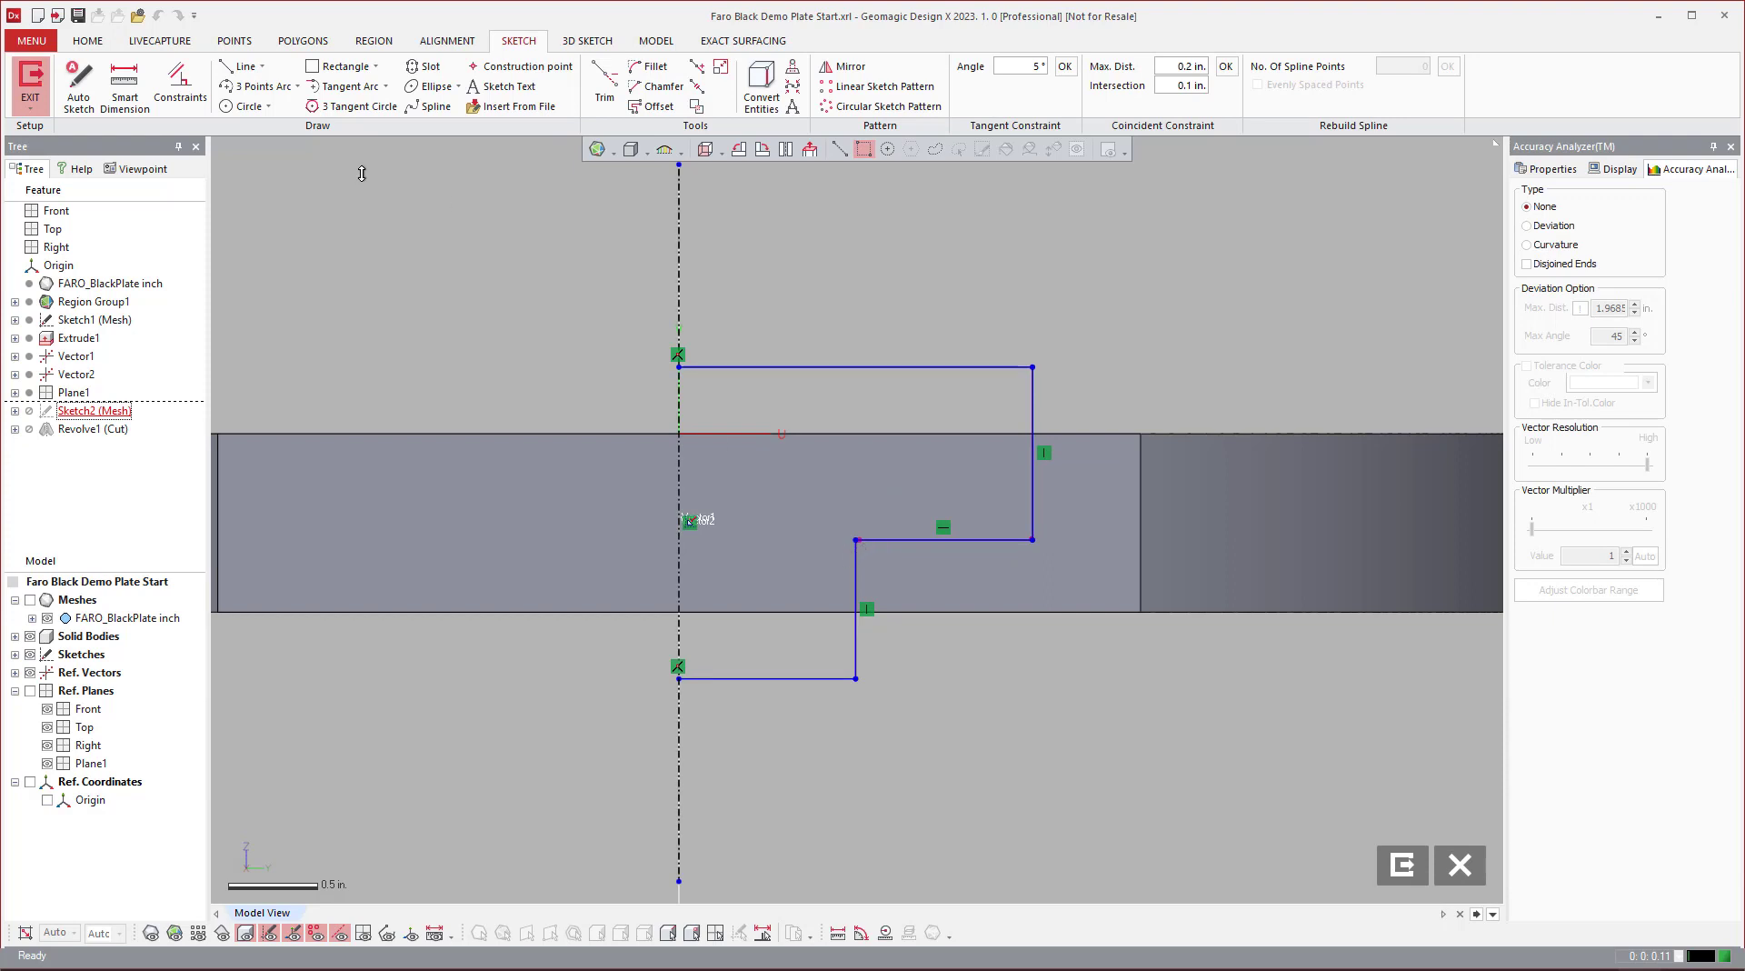
Step: Dimension the horizontal distance from the revolution axis to the vertical wall of the smaller lower bore
click(124, 83)
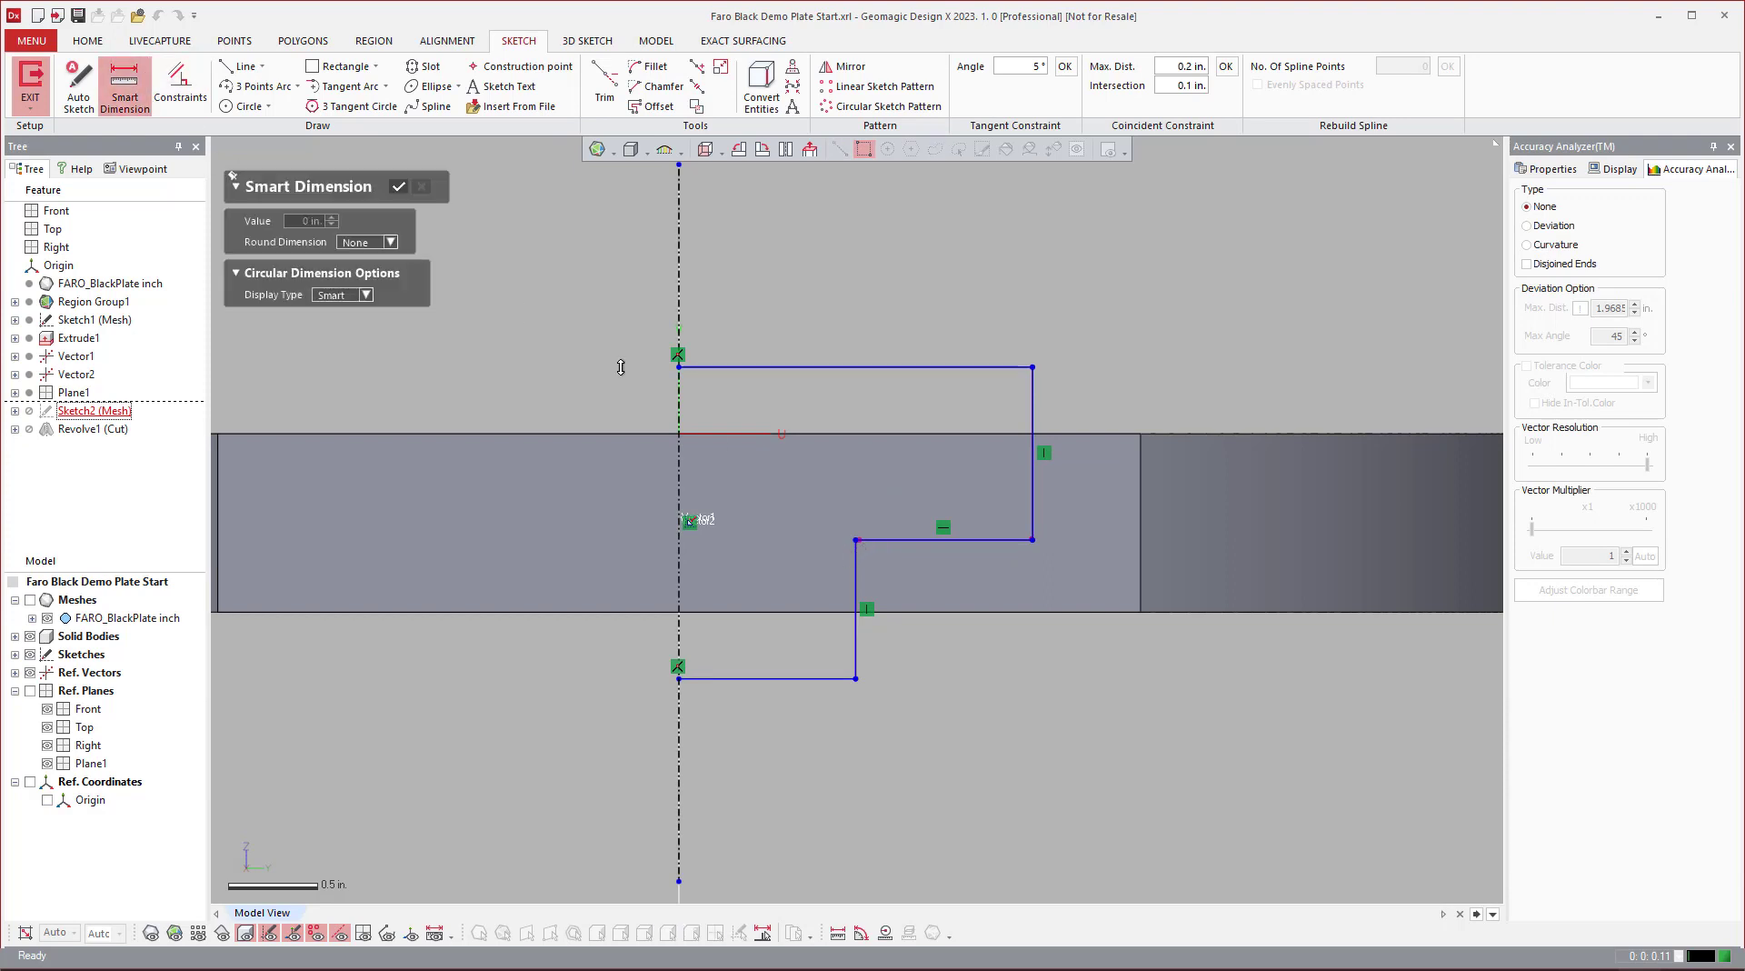
right_drag(837, 565, 842, 568)
click(853, 568)
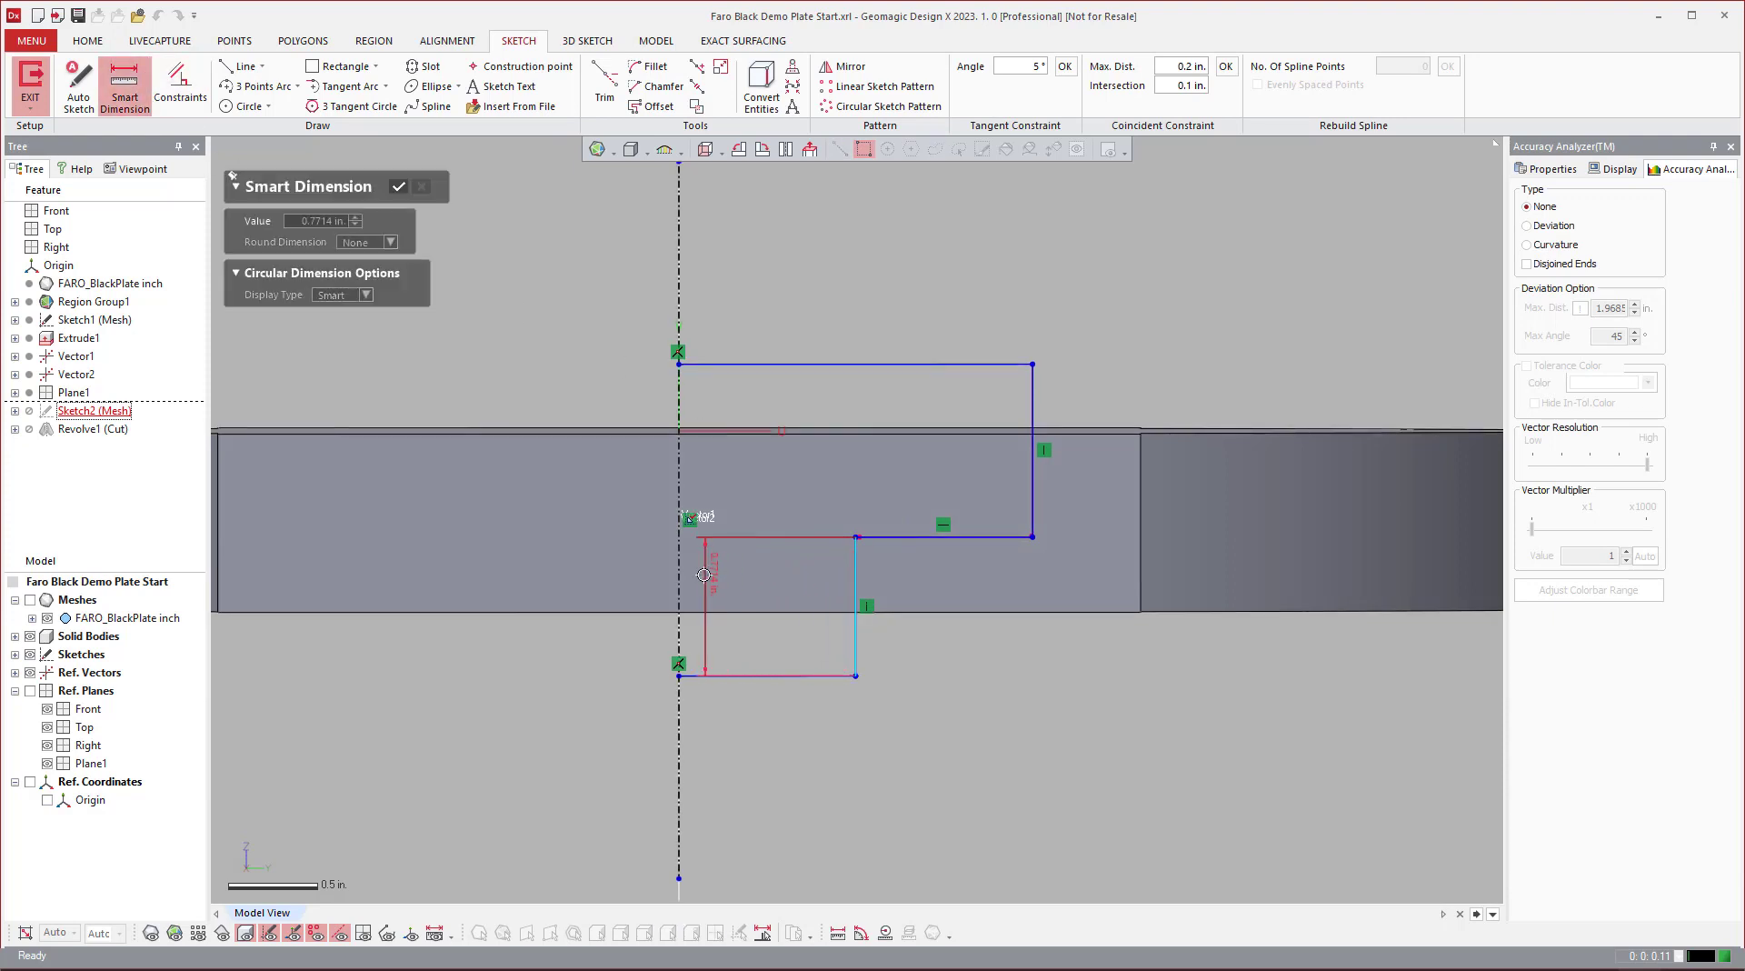
click(682, 586)
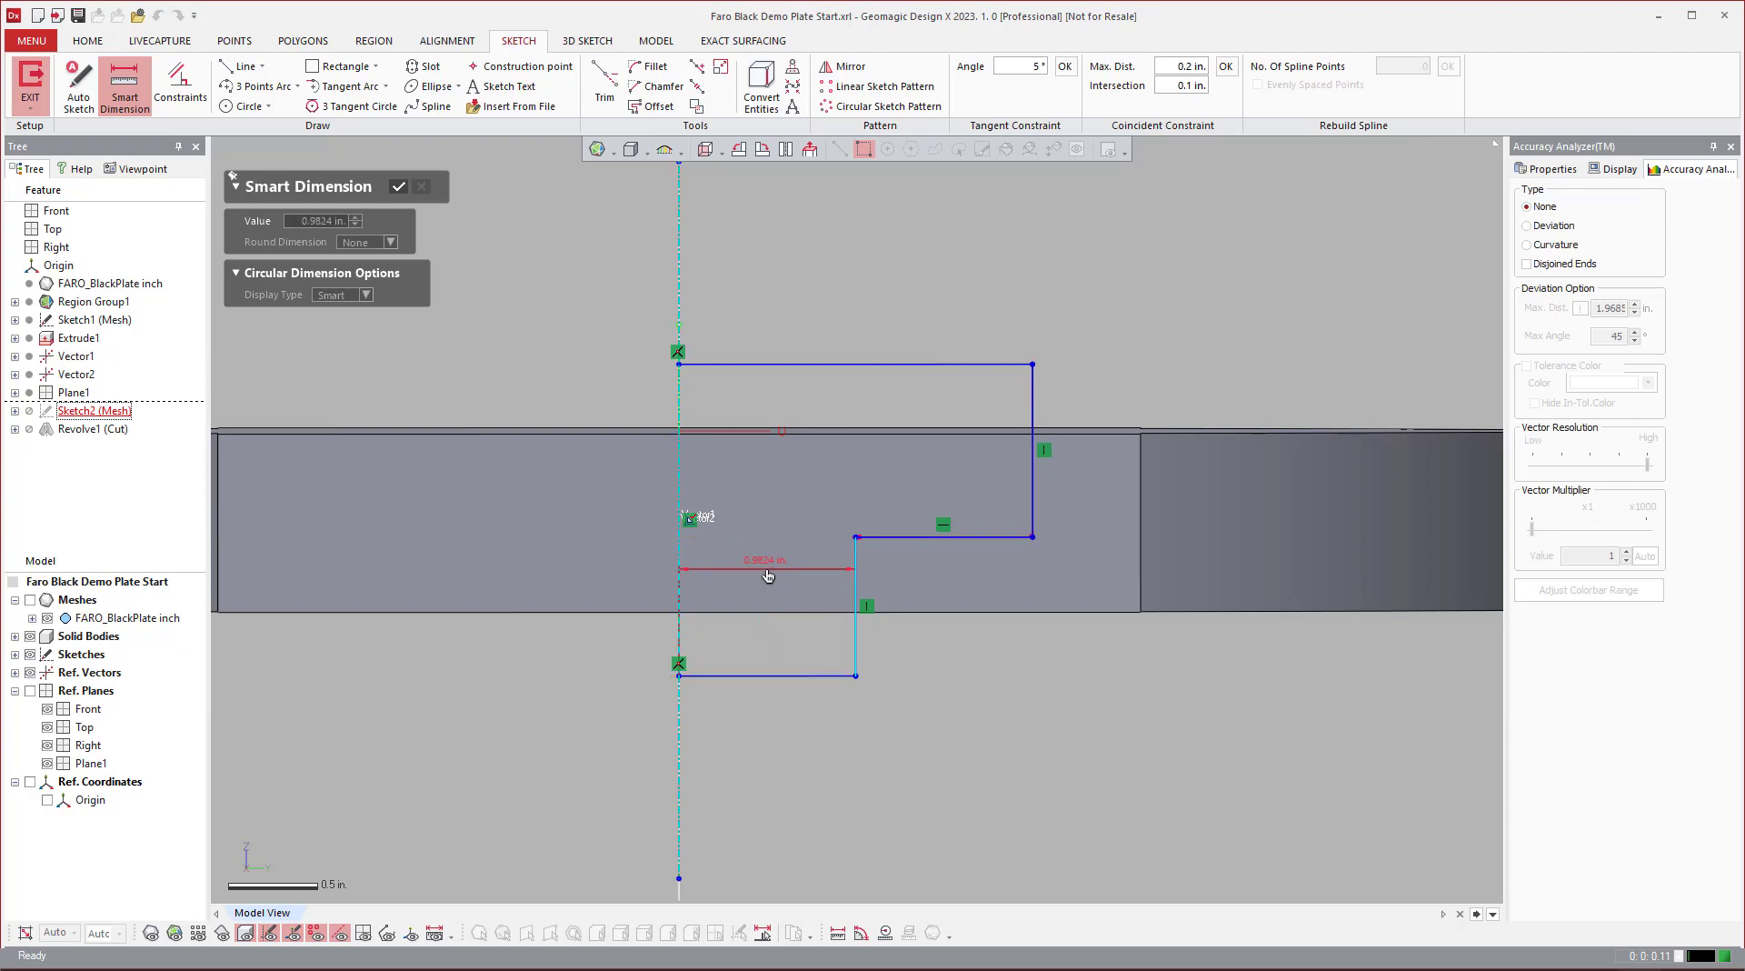
click(764, 571)
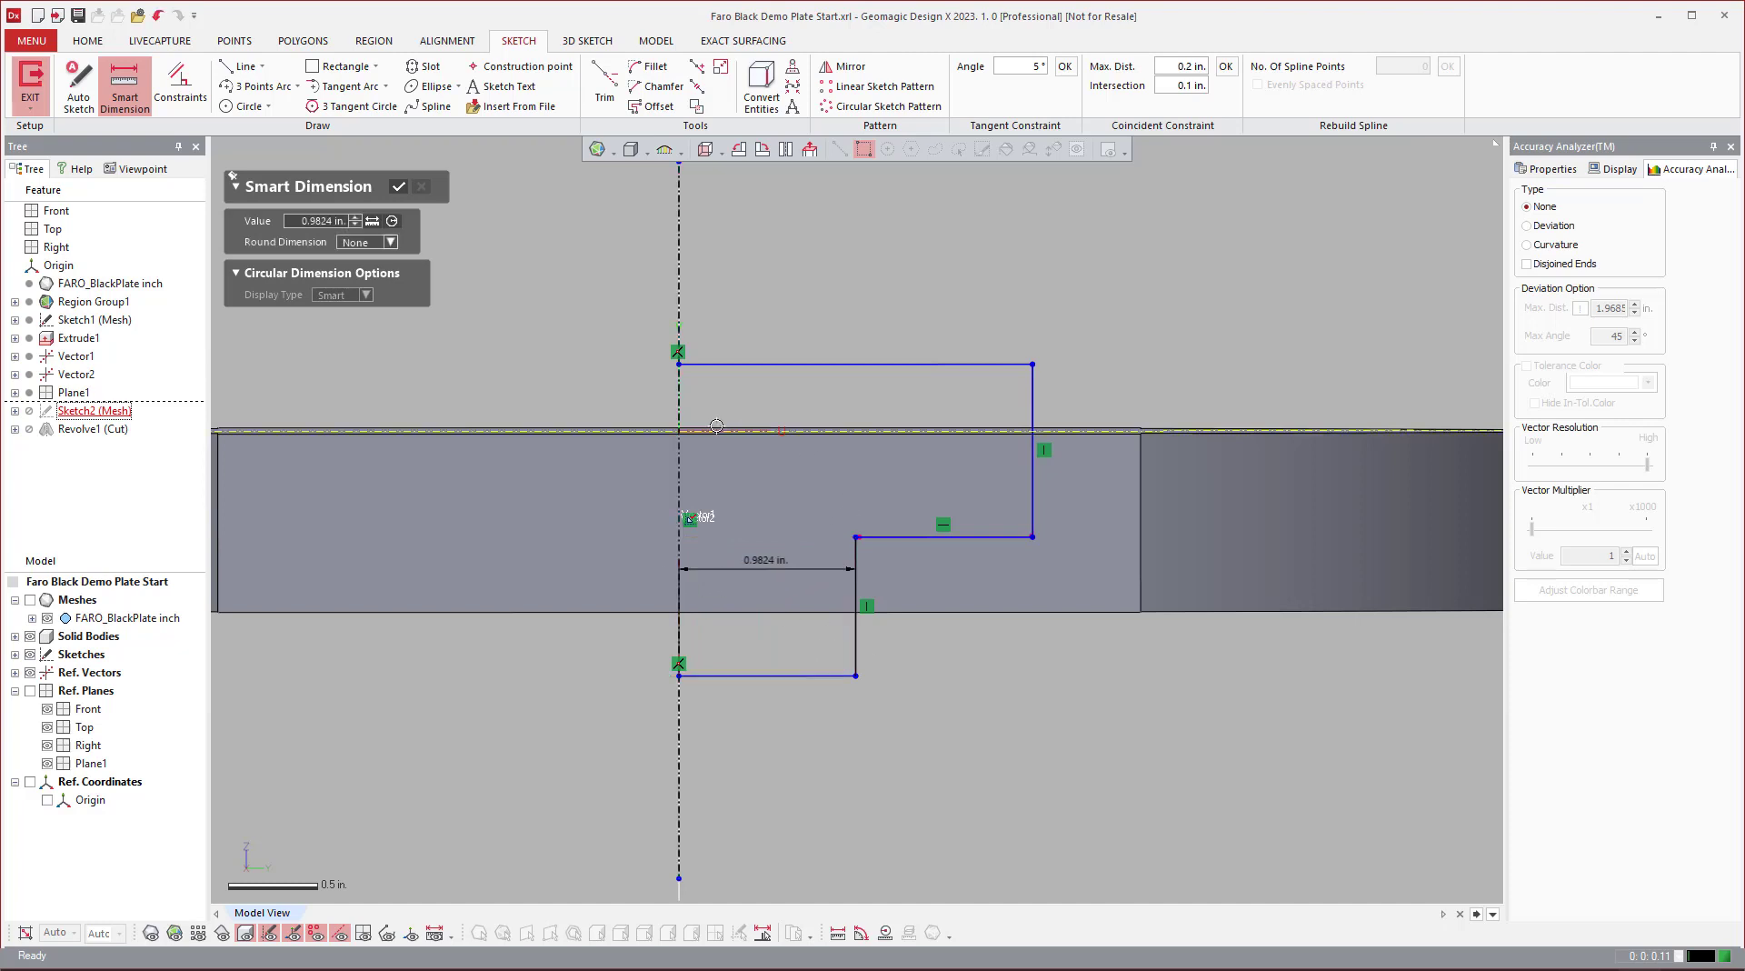
Step: Dimension the distance from the revolution axis to the larger upper bore's wall and exit the profile sketch
click(680, 380)
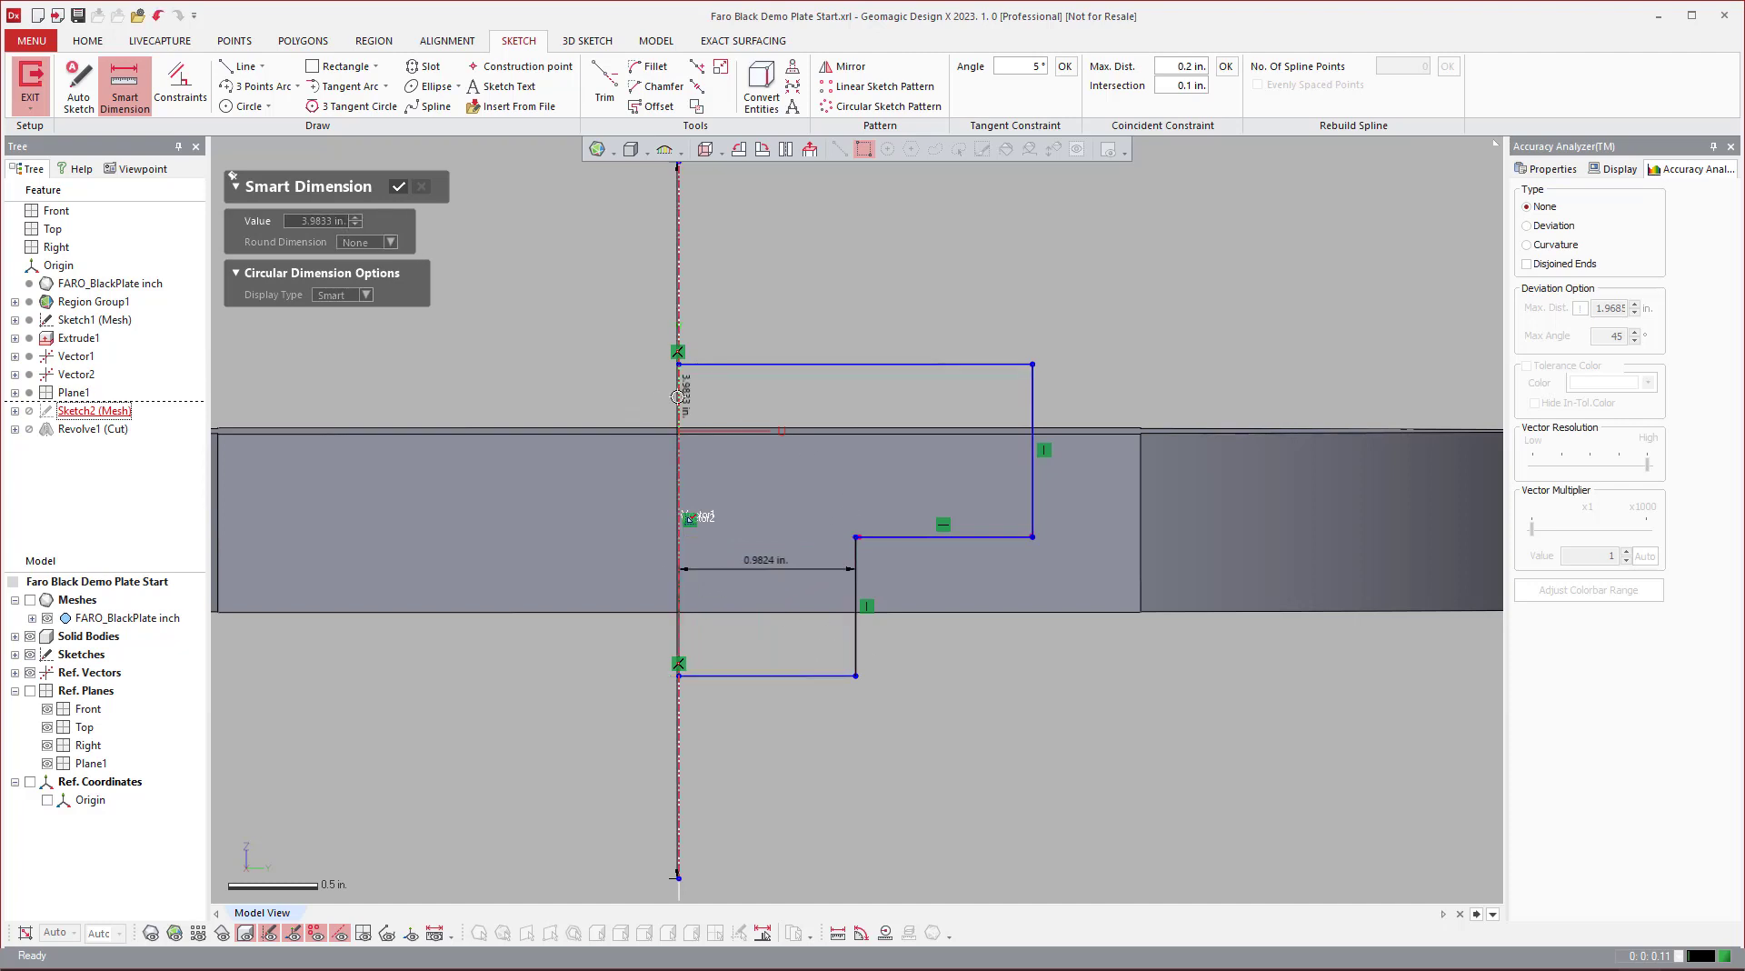
click(1032, 409)
click(749, 407)
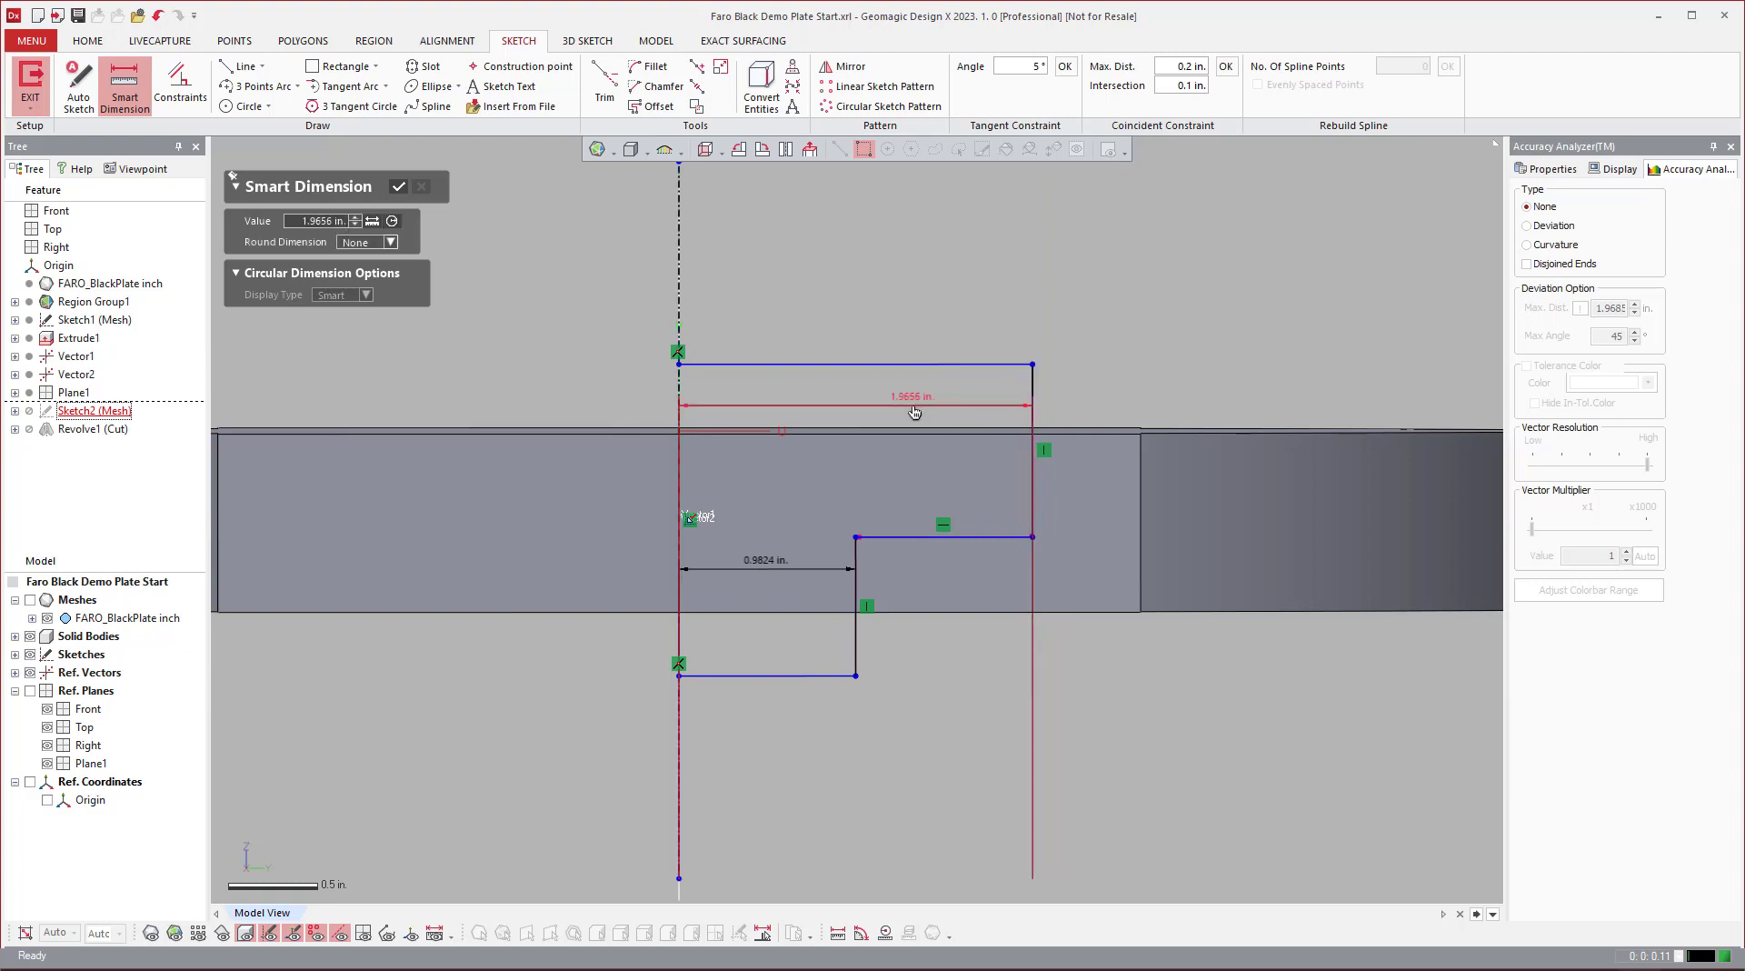
click(397, 184)
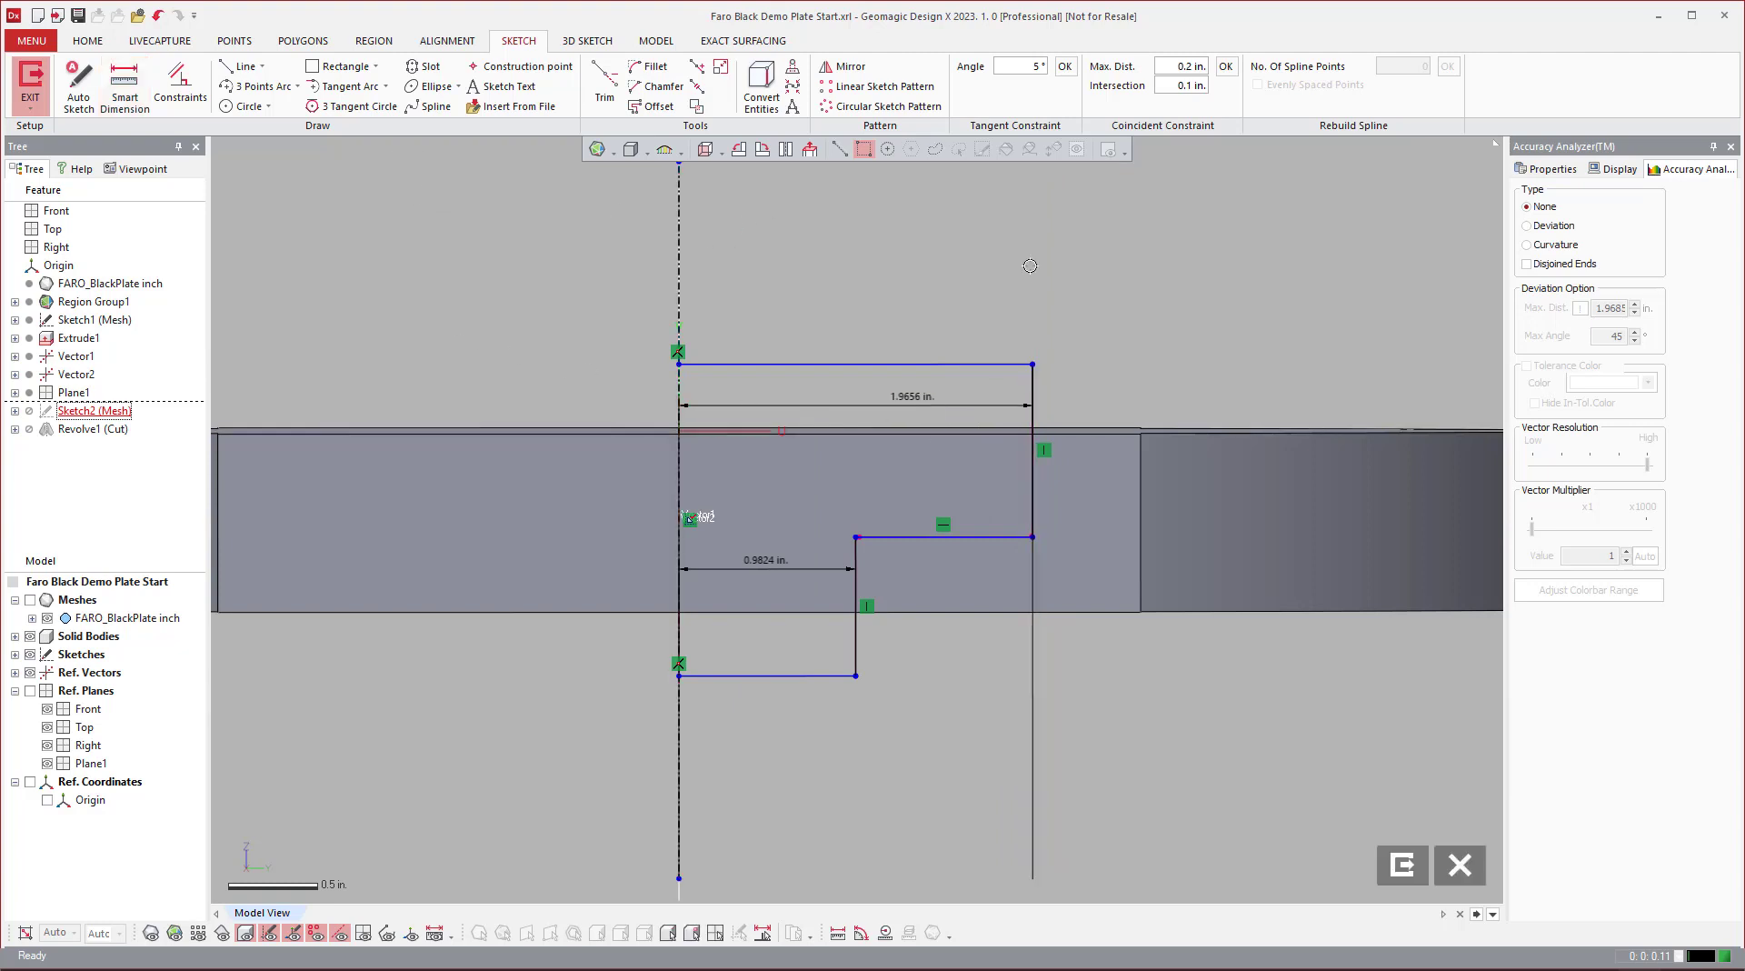
click(1403, 864)
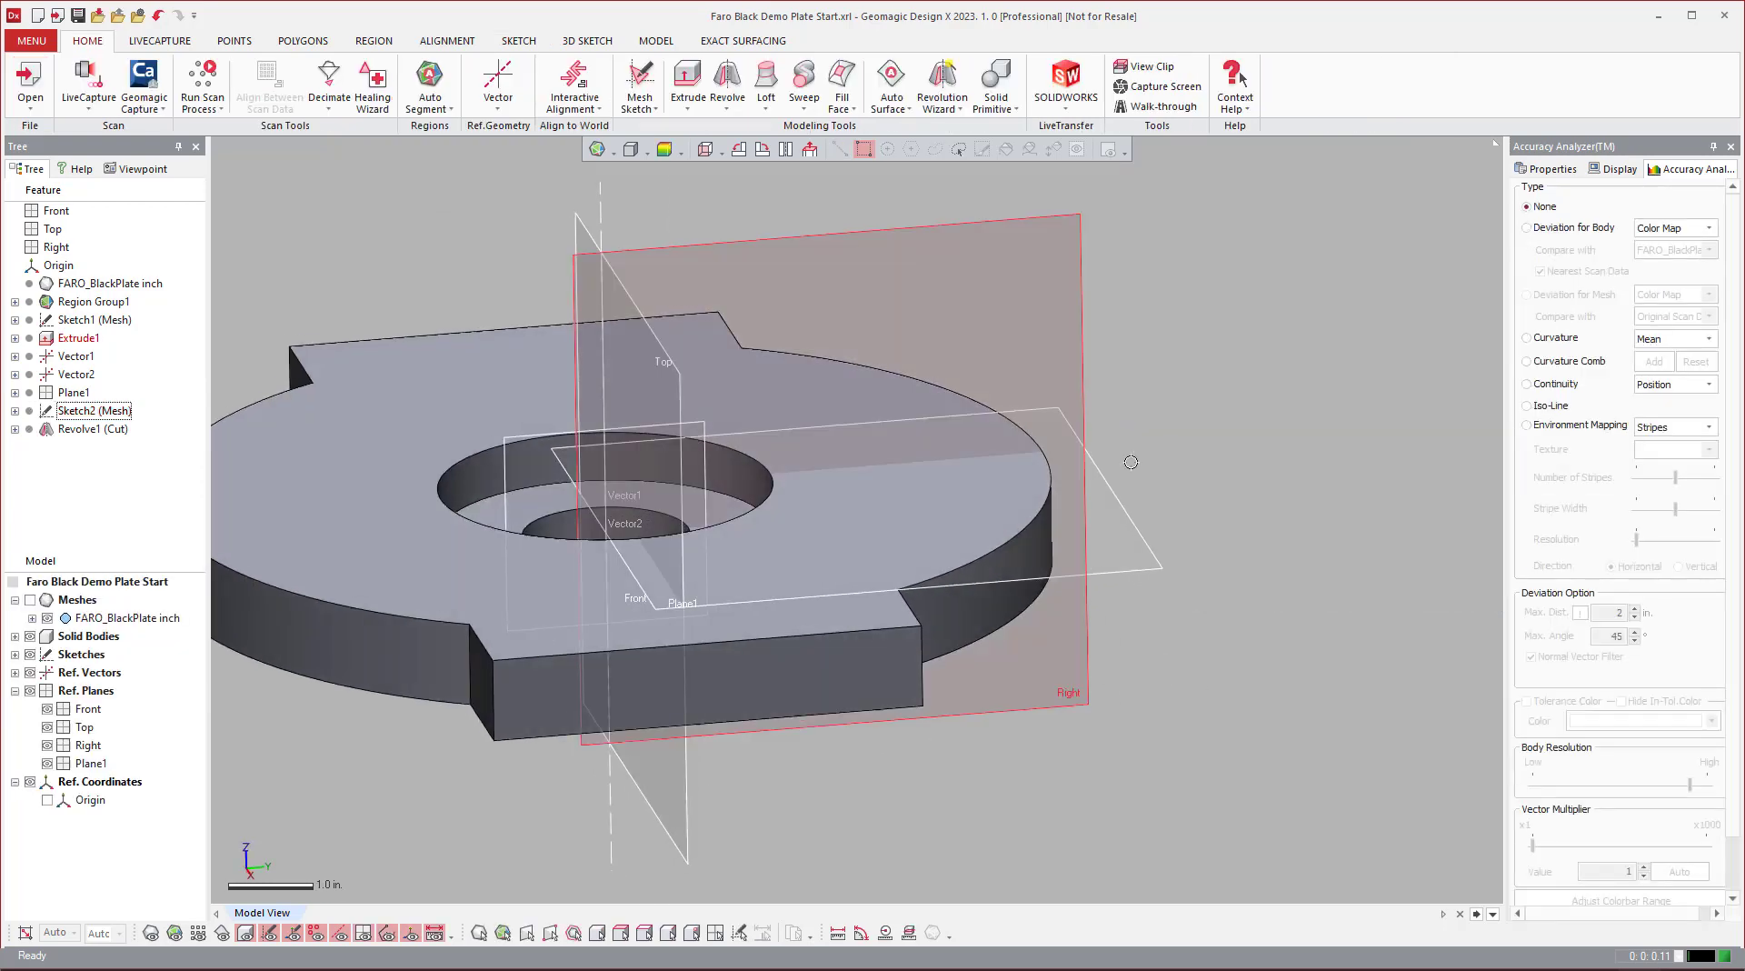
Step: Hide Plane1, then show the scan mesh and hide the solid bodies
right_drag(1131, 462, 1177, 710)
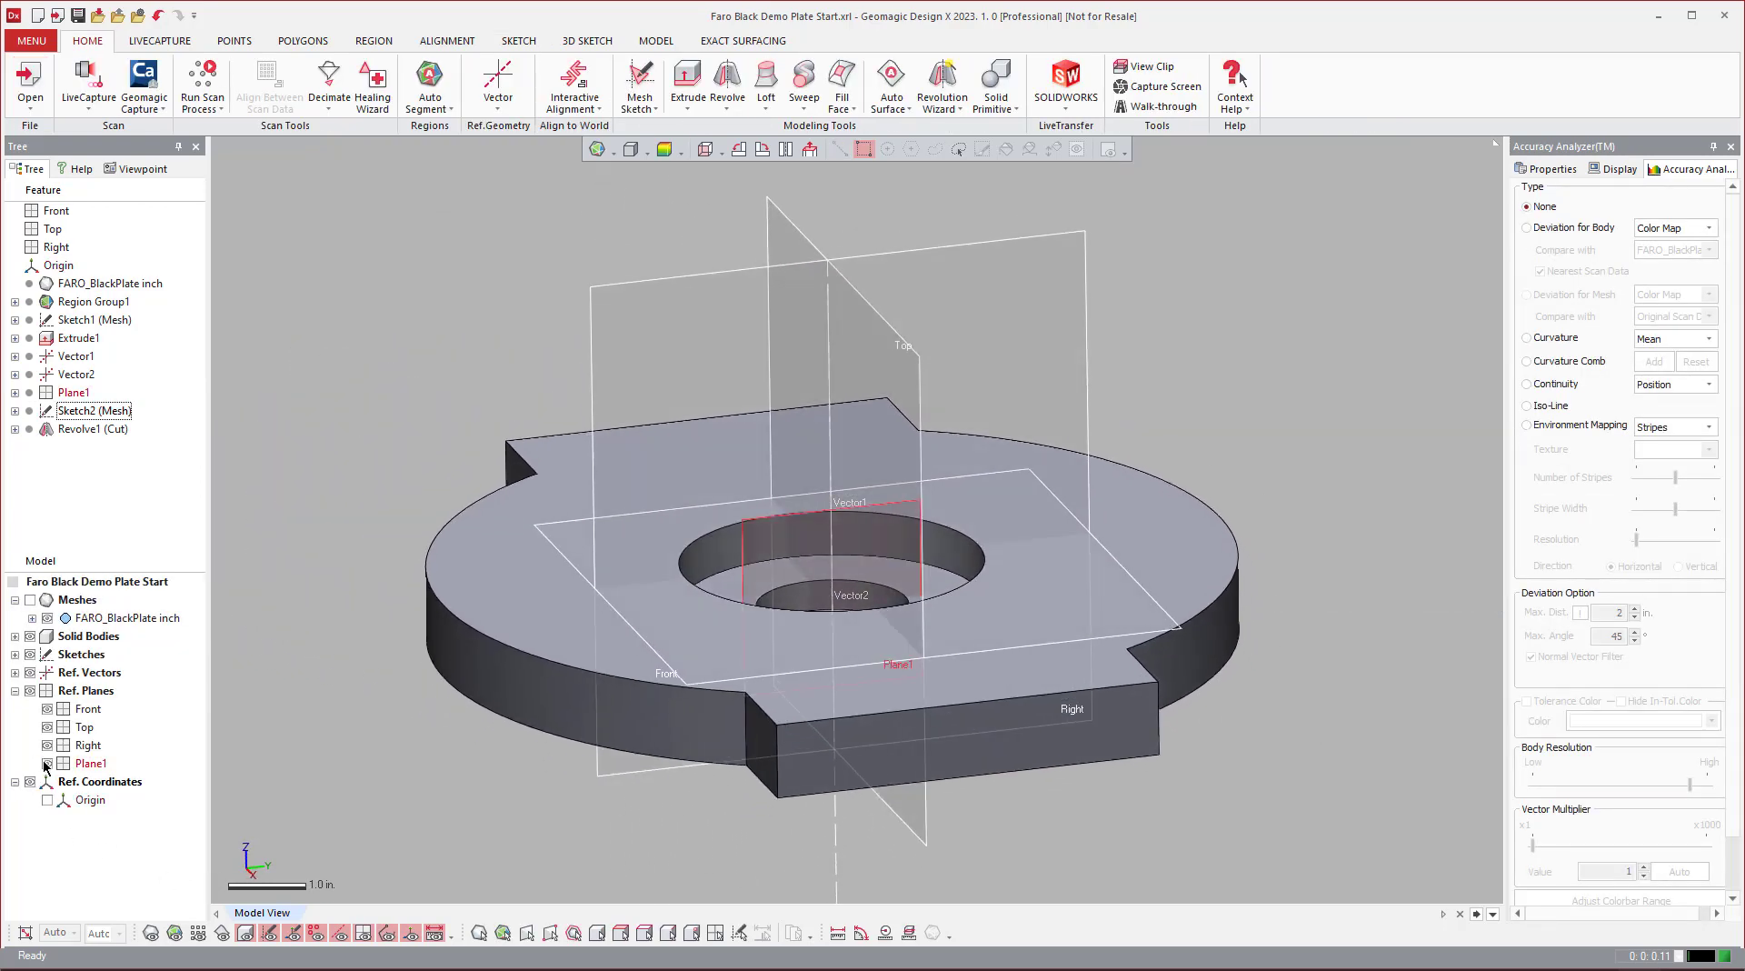
right_drag(397, 793, 605, 745)
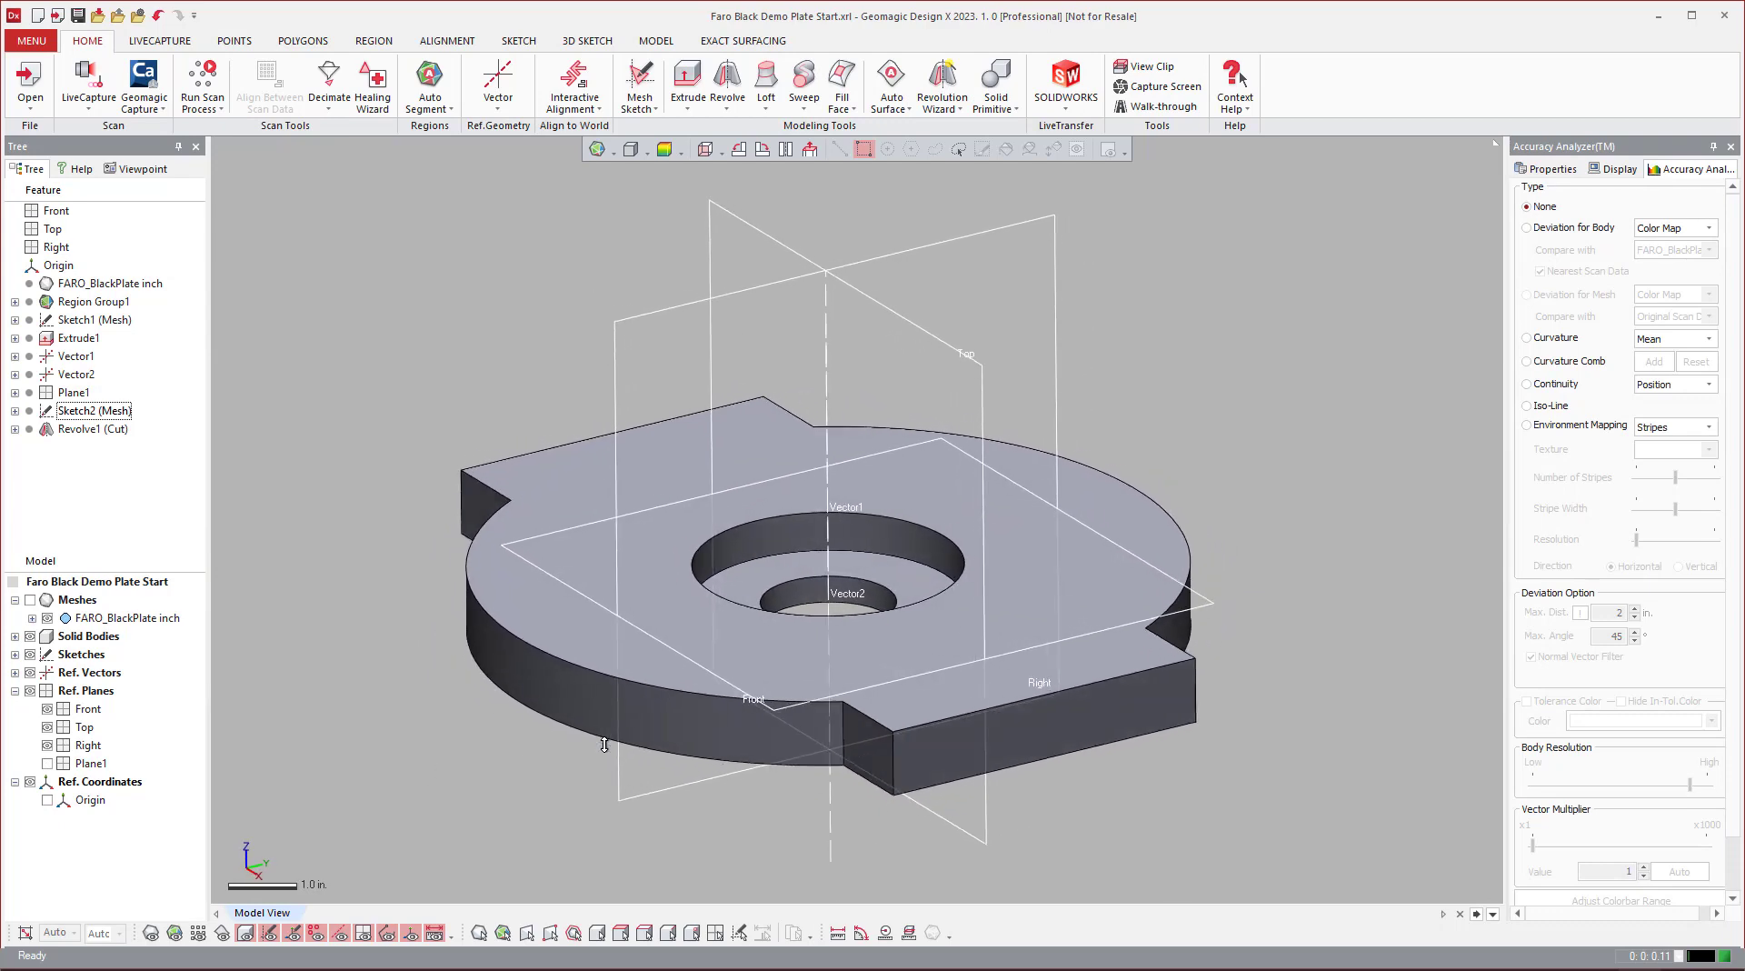
right_drag(774, 701, 887, 670)
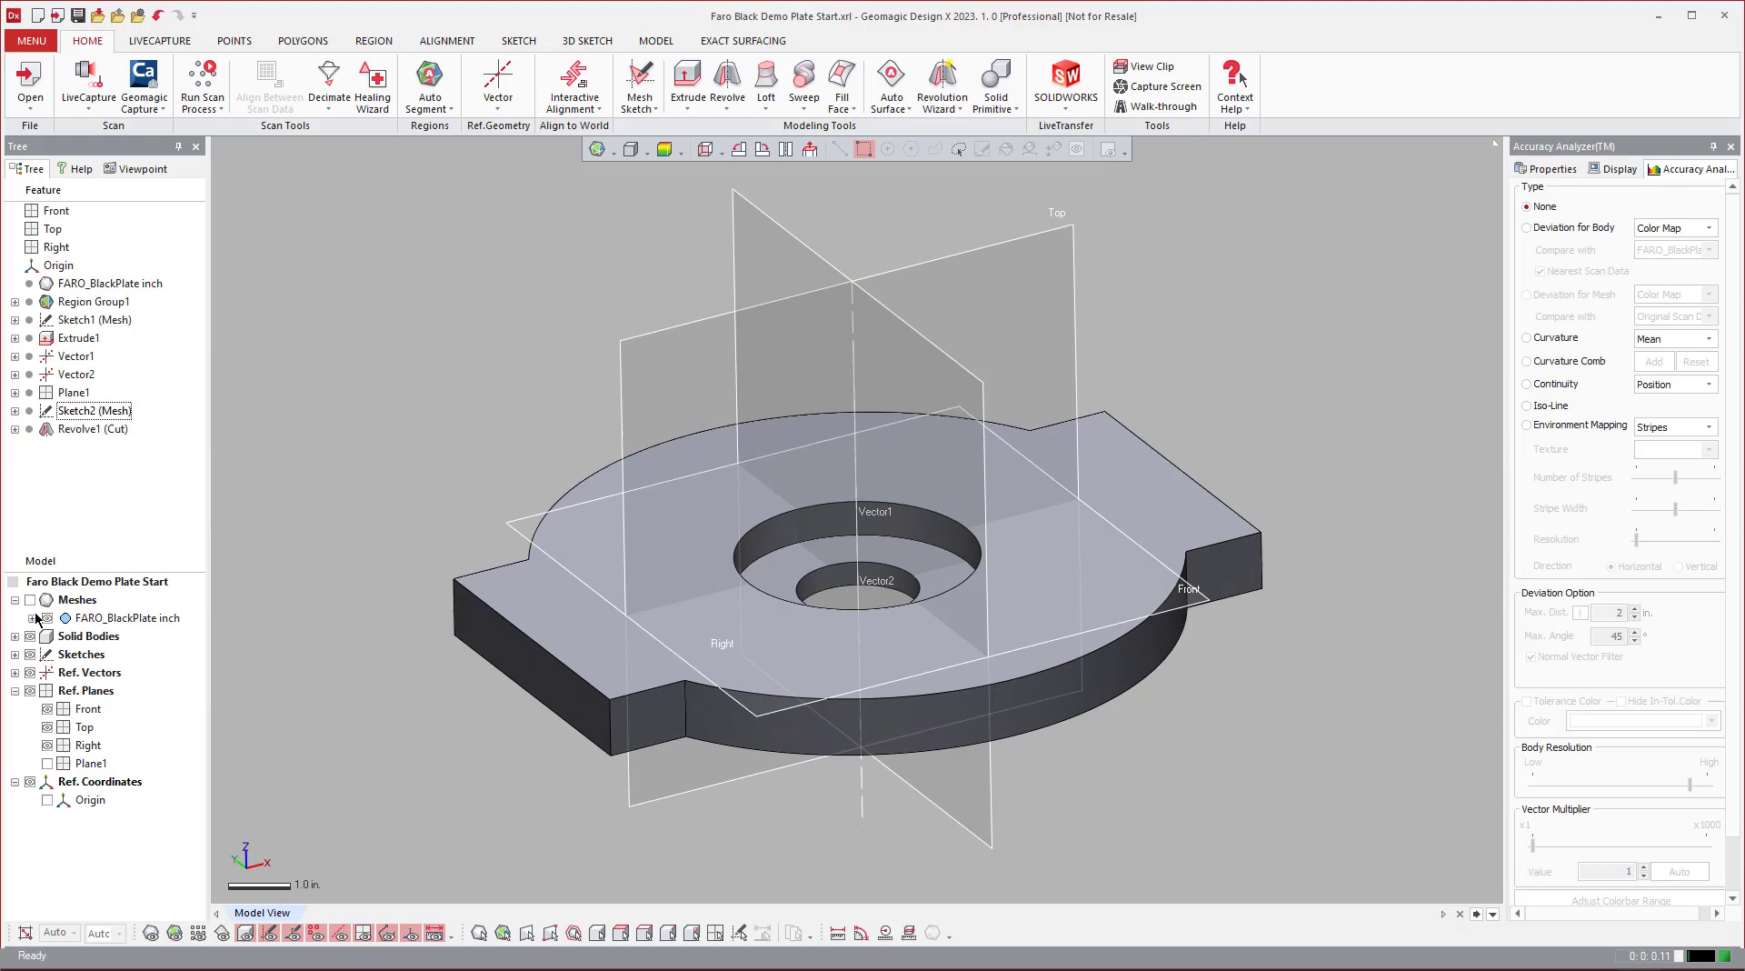
click(31, 600)
click(31, 637)
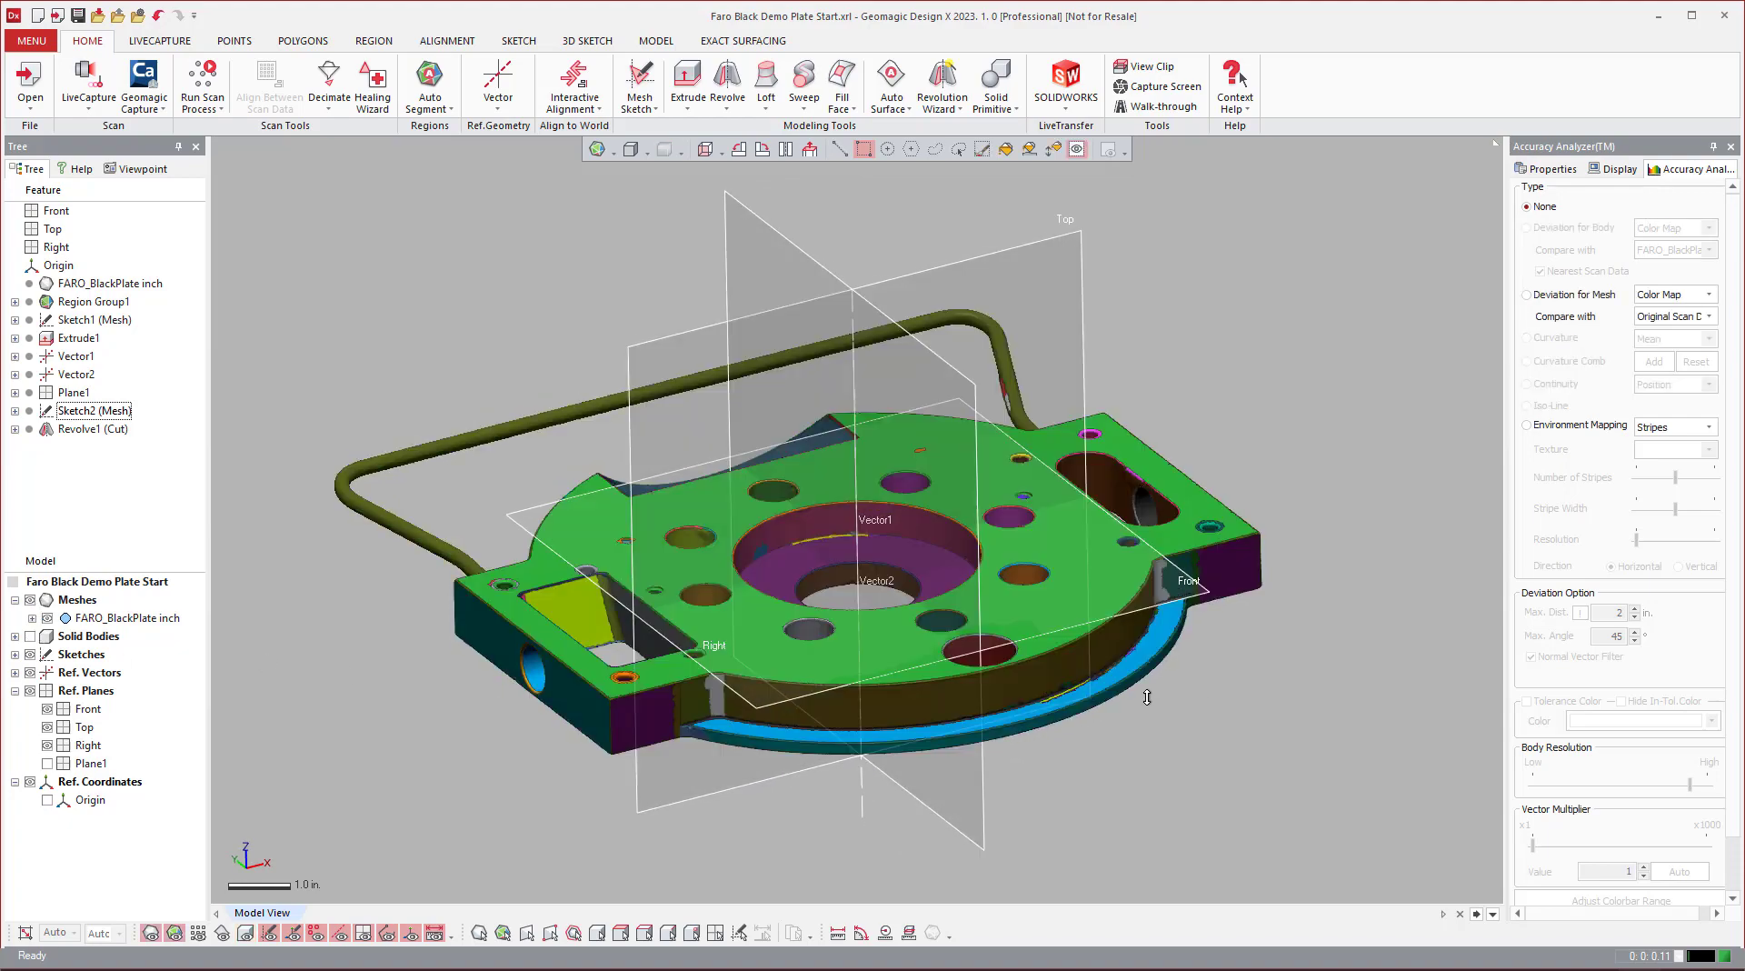
Step: Start the Extrusion Wizard and choose the rectangular pocket's two opposite end-wall regions as its sides
right_drag(1108, 726, 695, 448)
scroll(694, 449, up, 5)
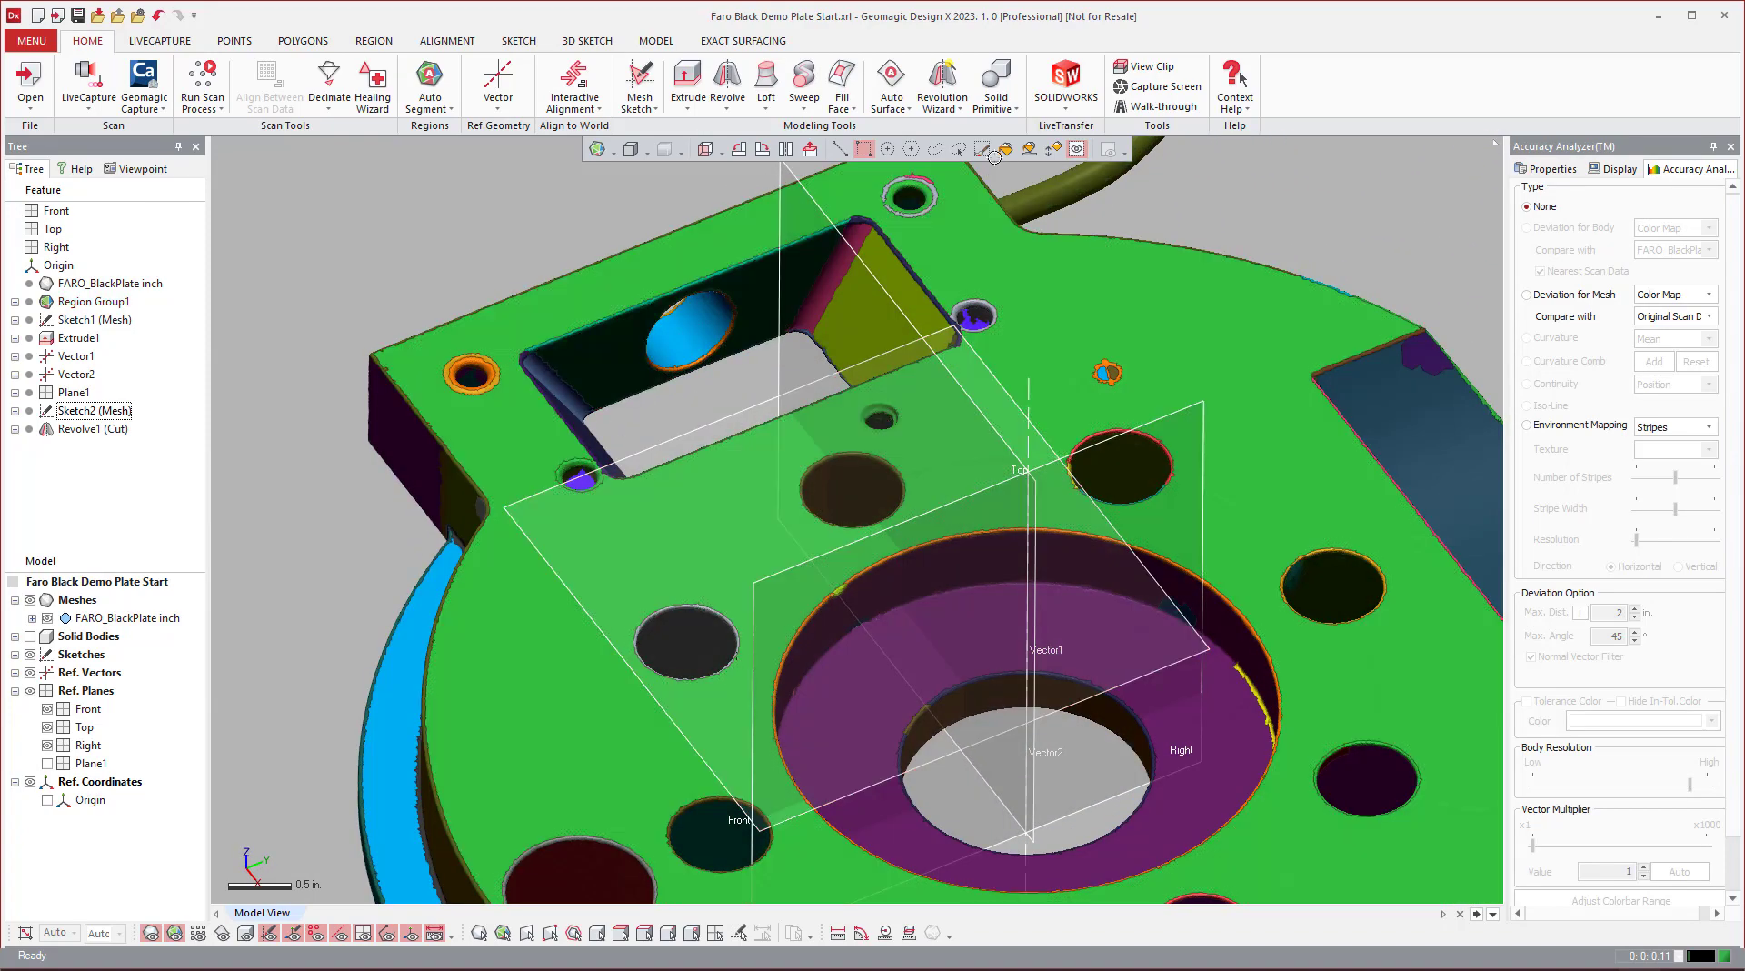
click(942, 102)
click(996, 177)
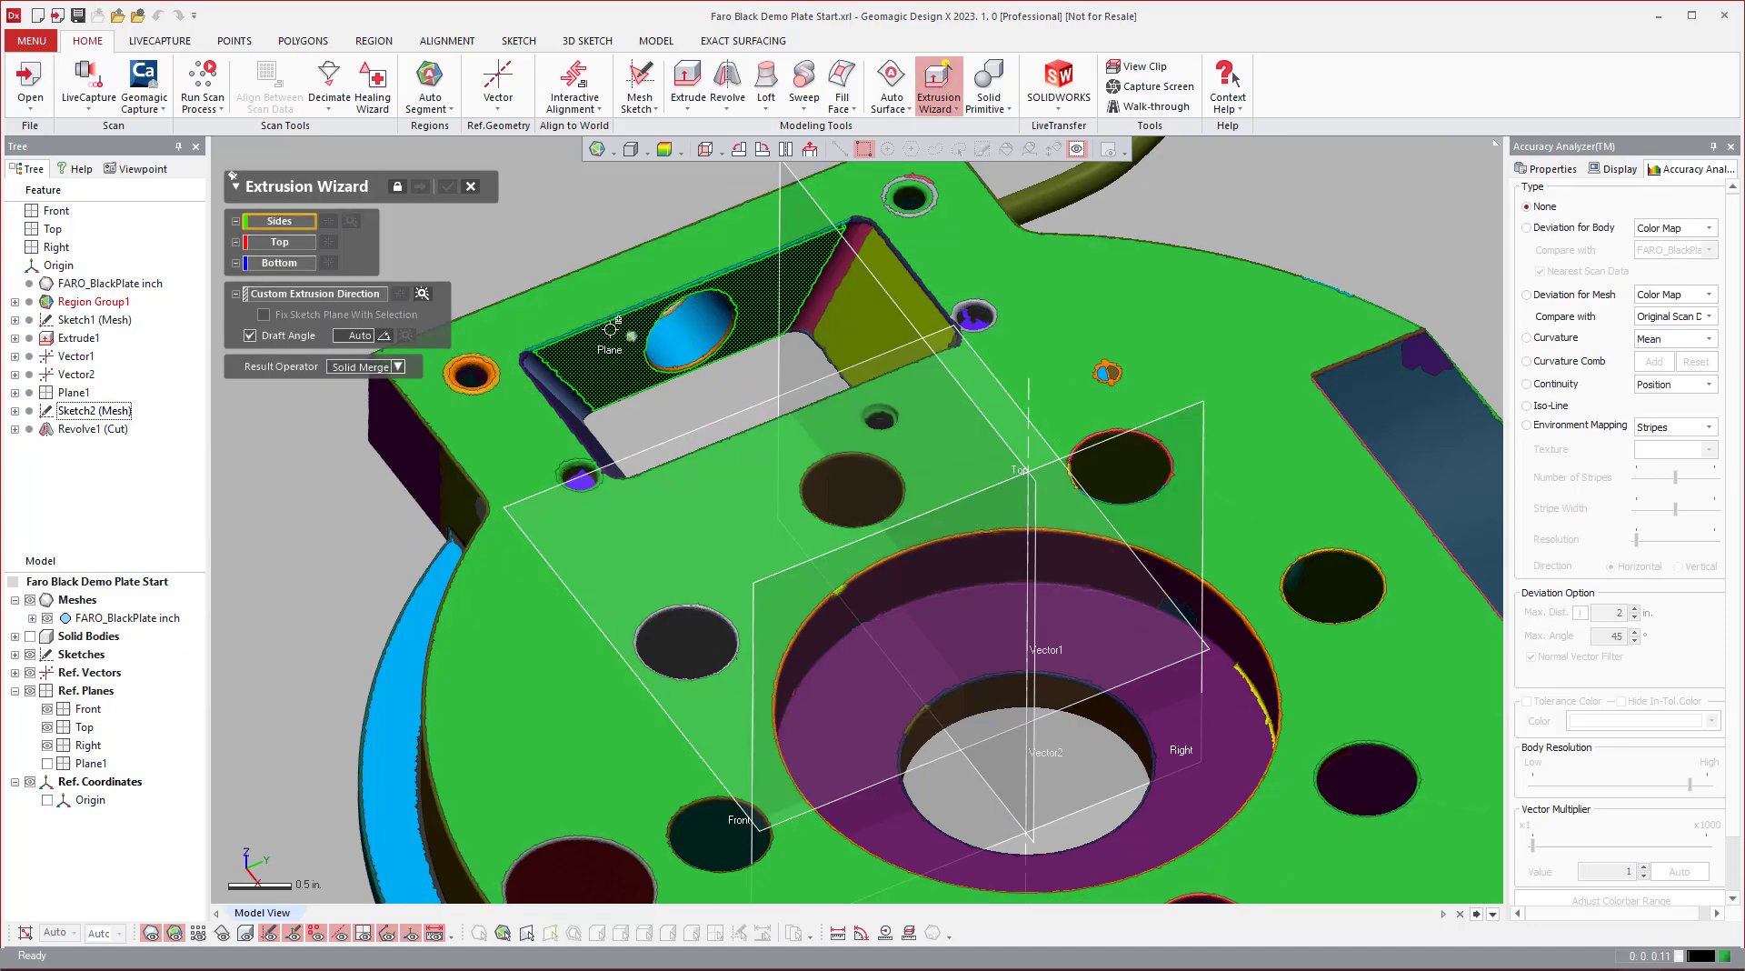
click(889, 301)
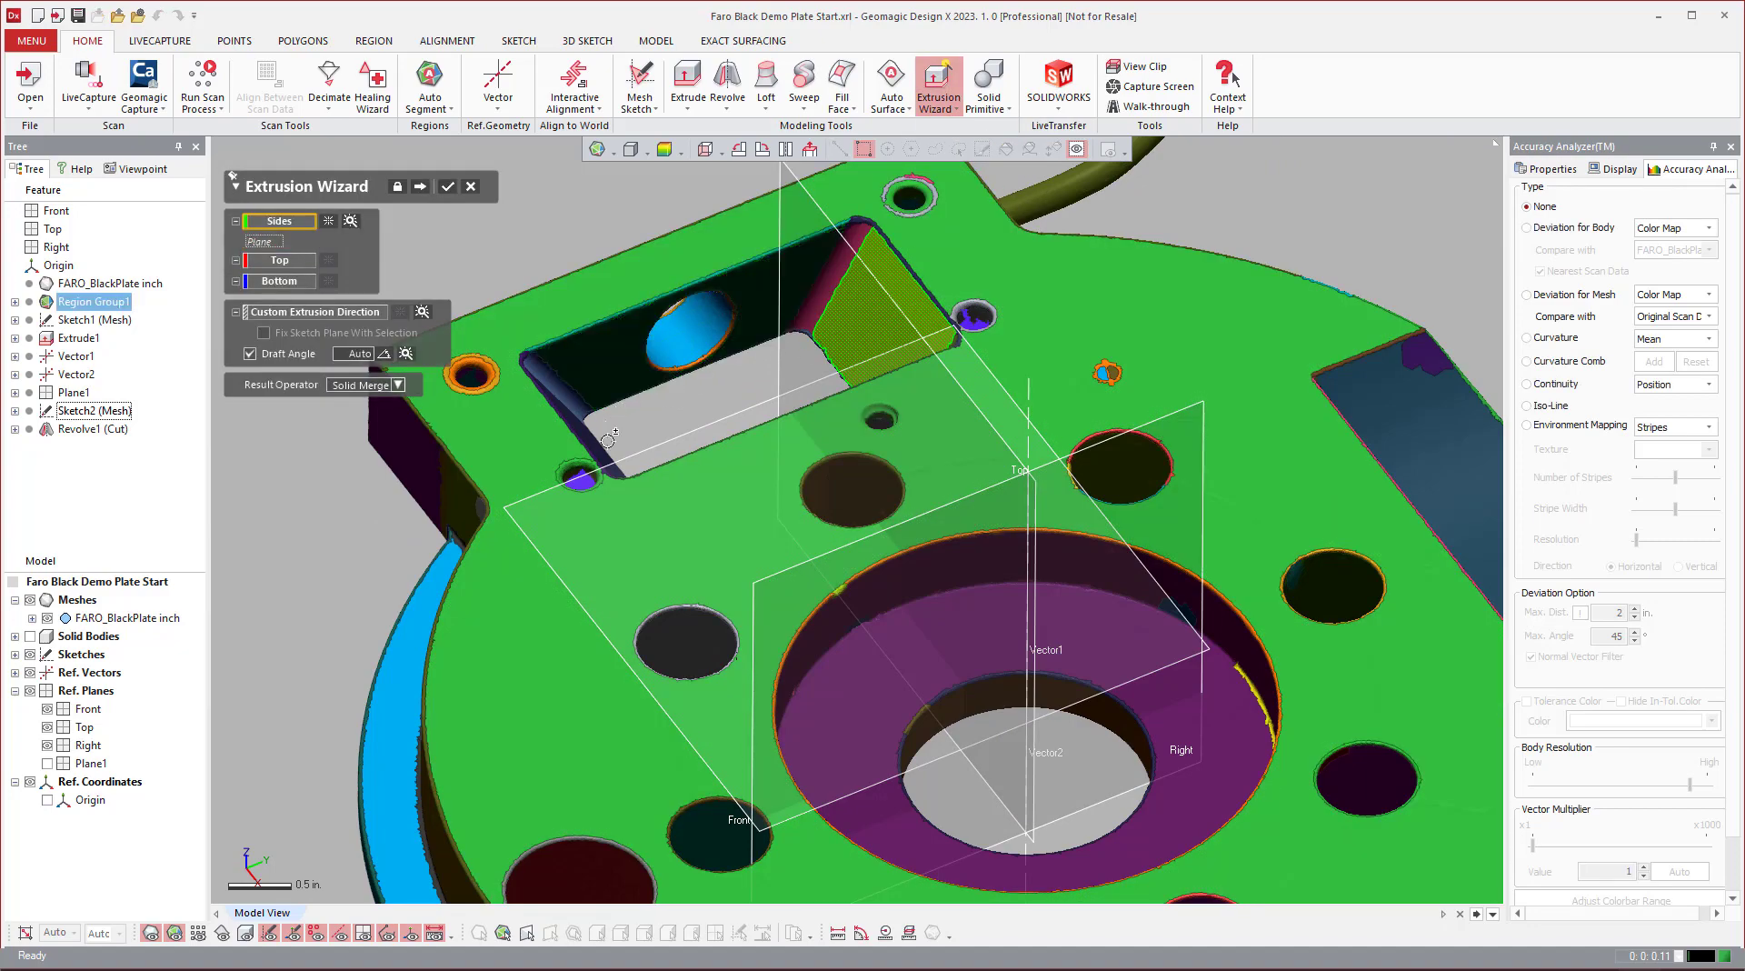
right_drag(611, 438, 639, 532)
click(607, 402)
right_drag(865, 531, 1076, 455)
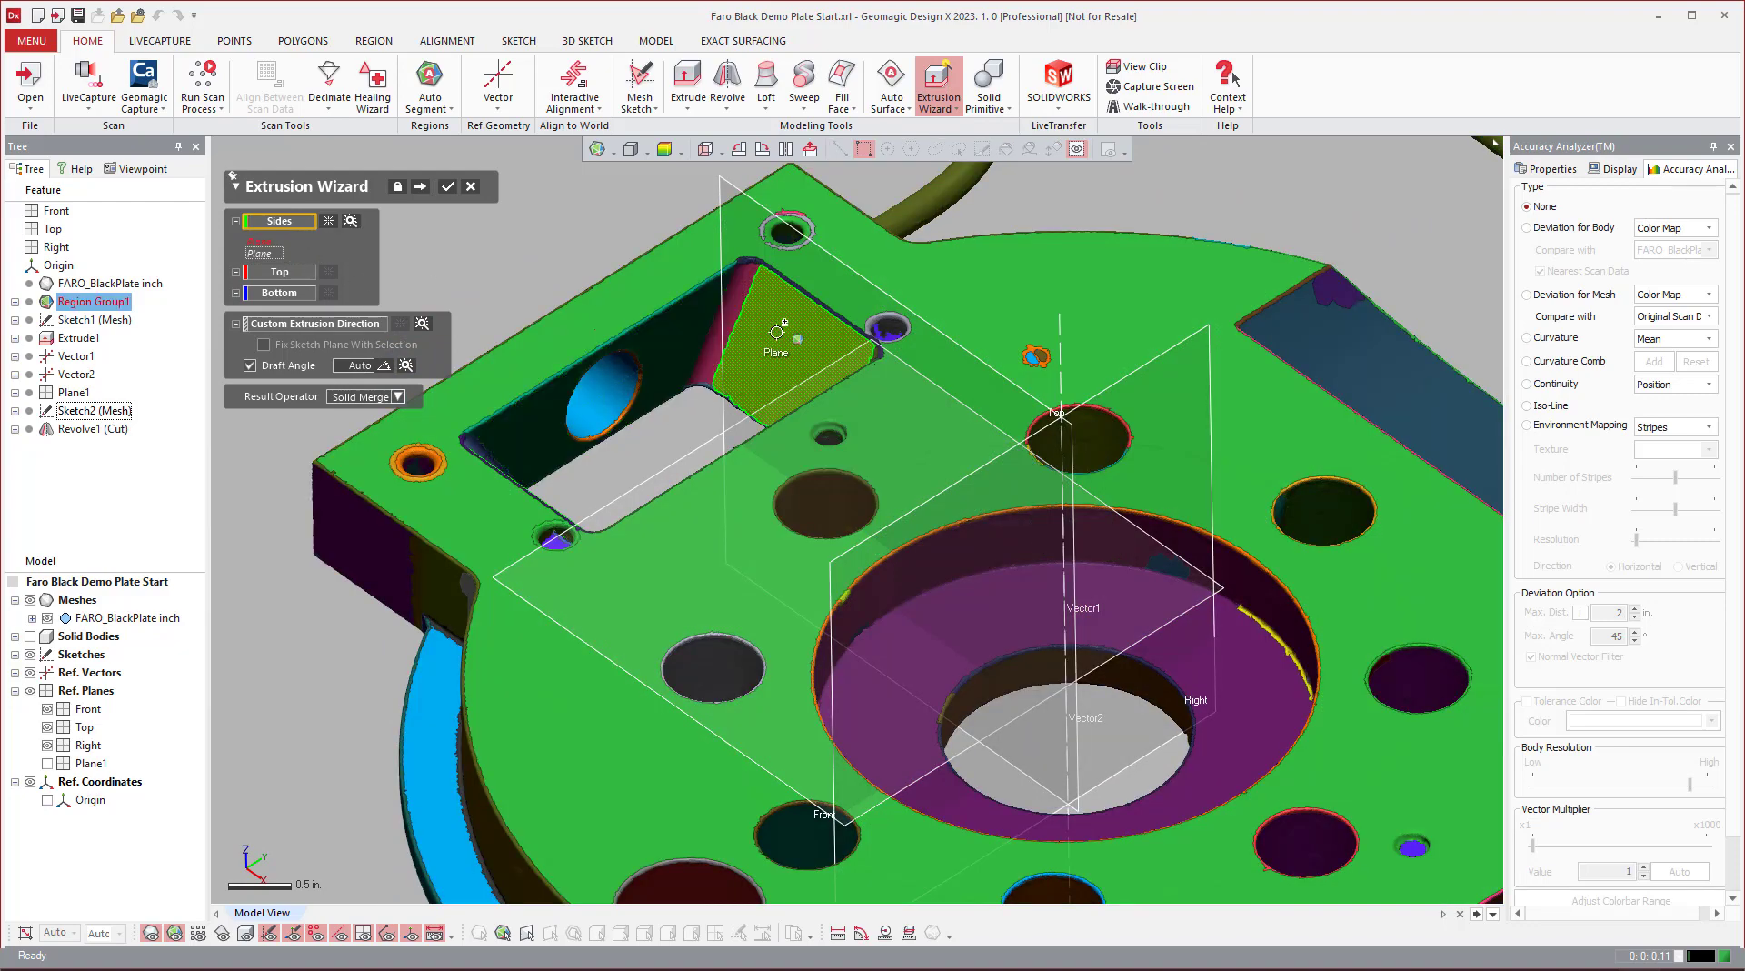
Step: Assign the pocket's long wall with the round hole as the top and the opposite long wall as the bottom
click(280, 273)
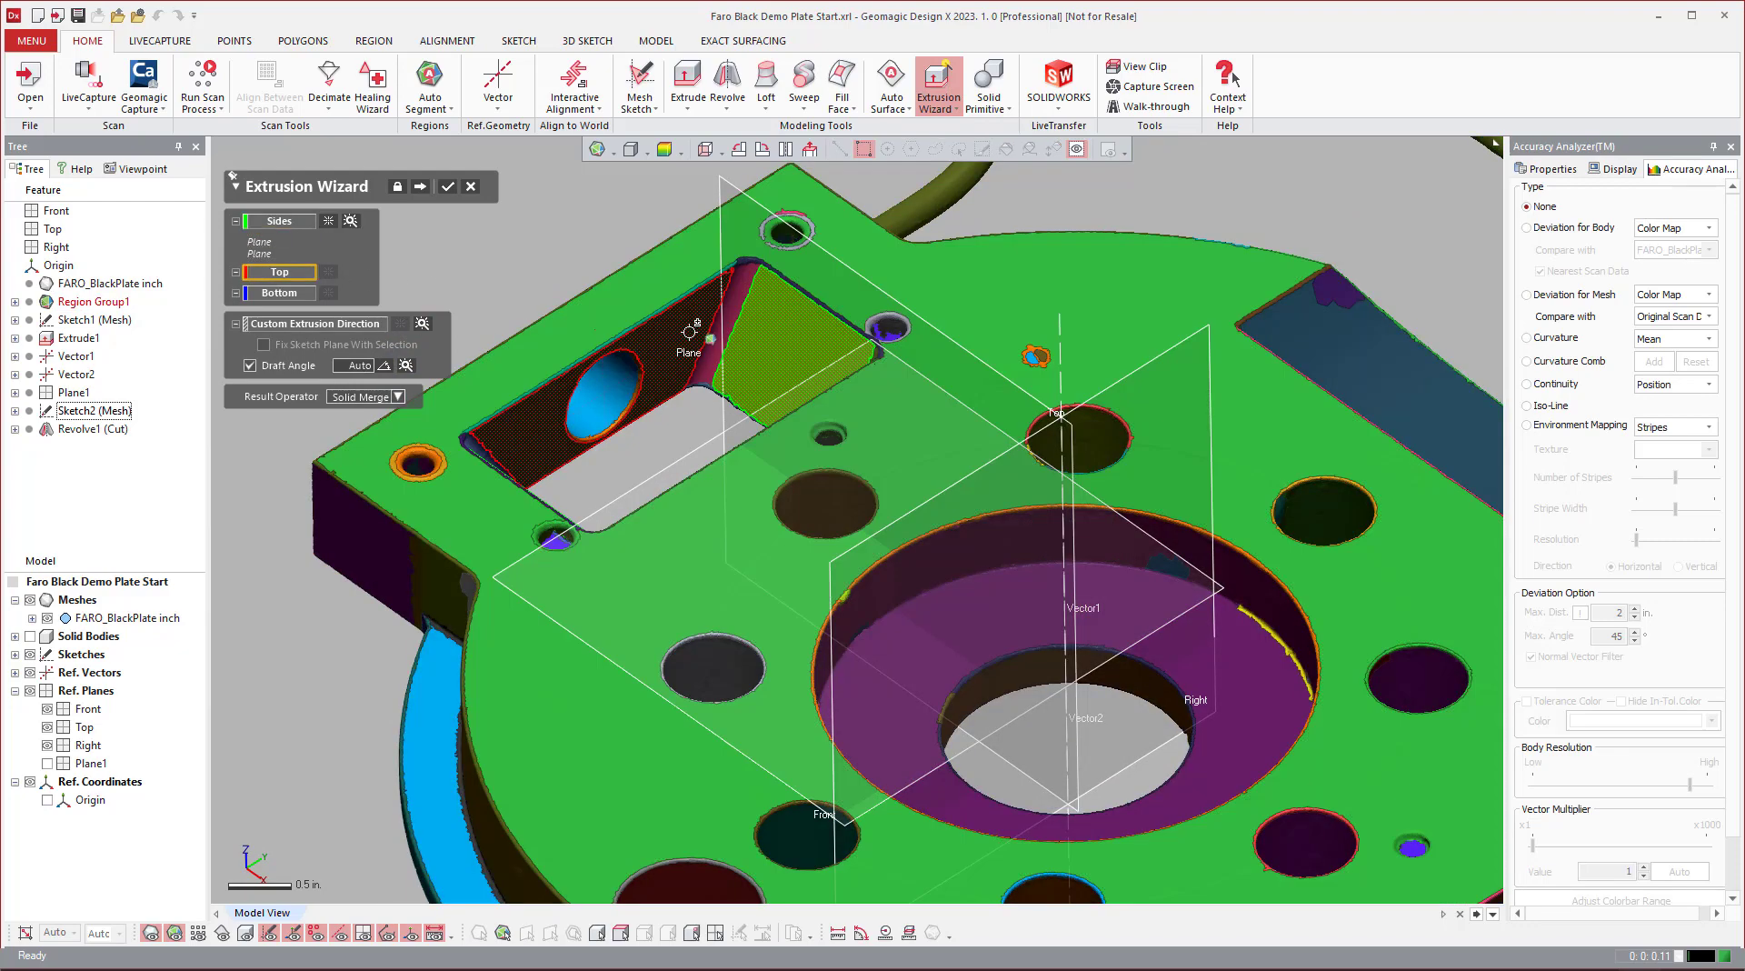
click(680, 331)
click(273, 314)
right_drag(779, 401, 627, 271)
click(630, 419)
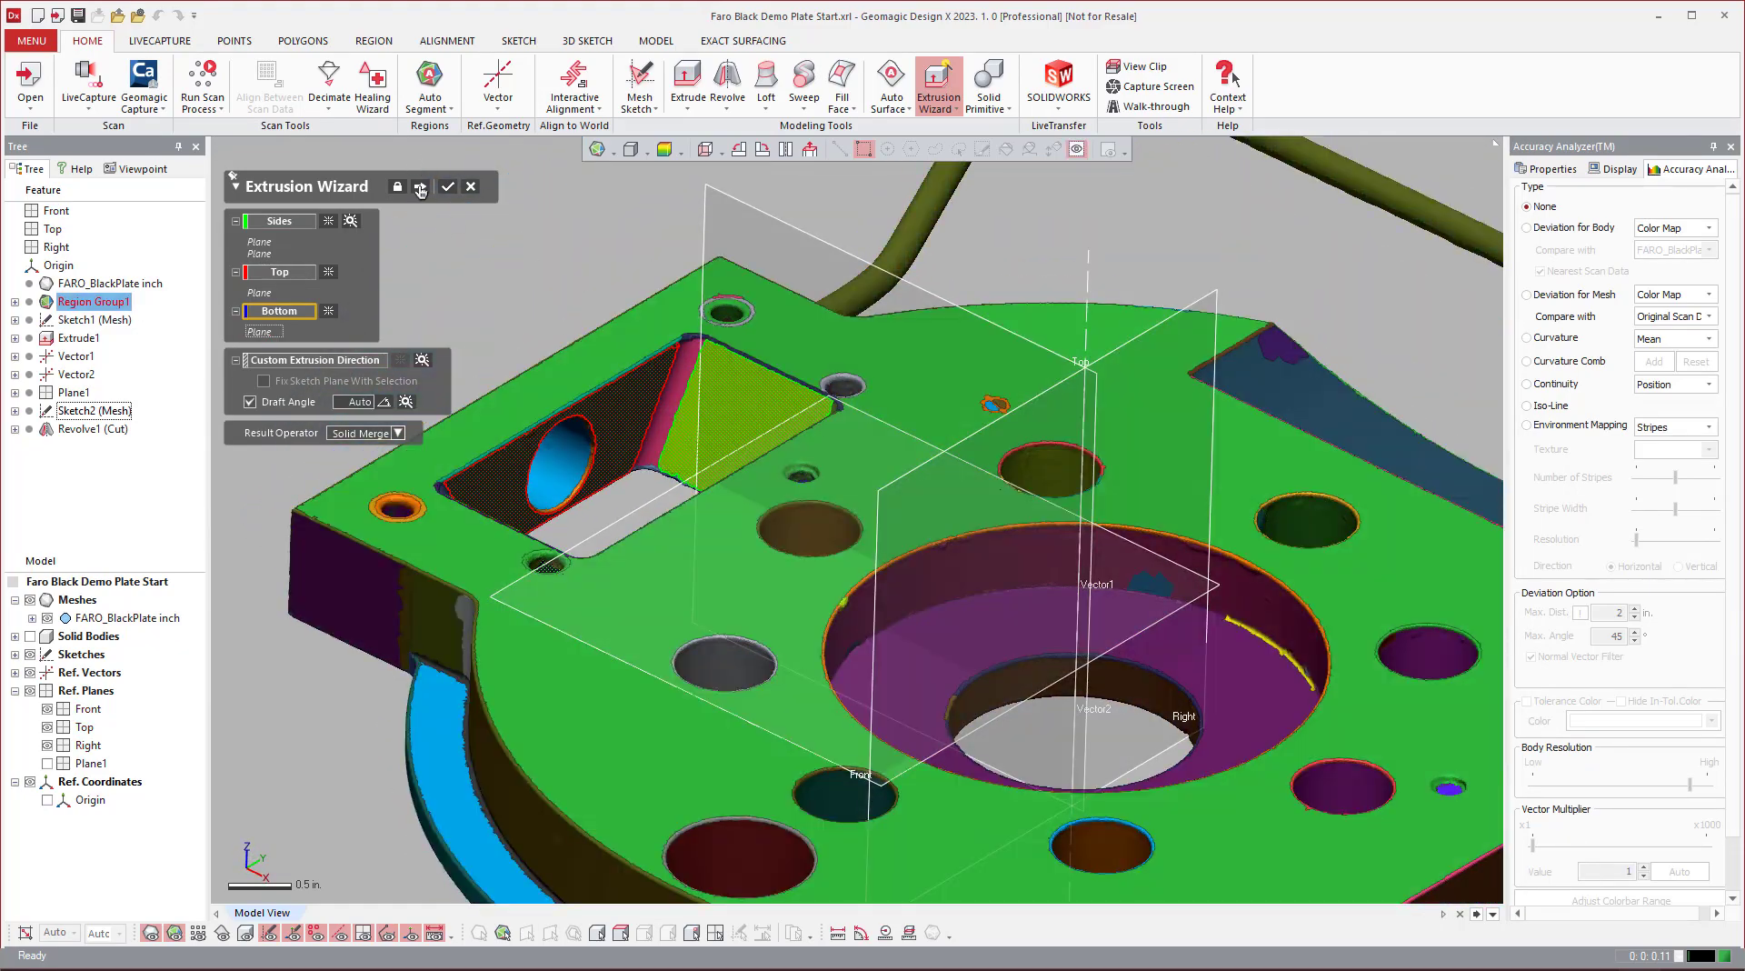
Step: Set the result operator to Solid Cut, generate the extrusion preview, and apply the pocket cut
click(398, 434)
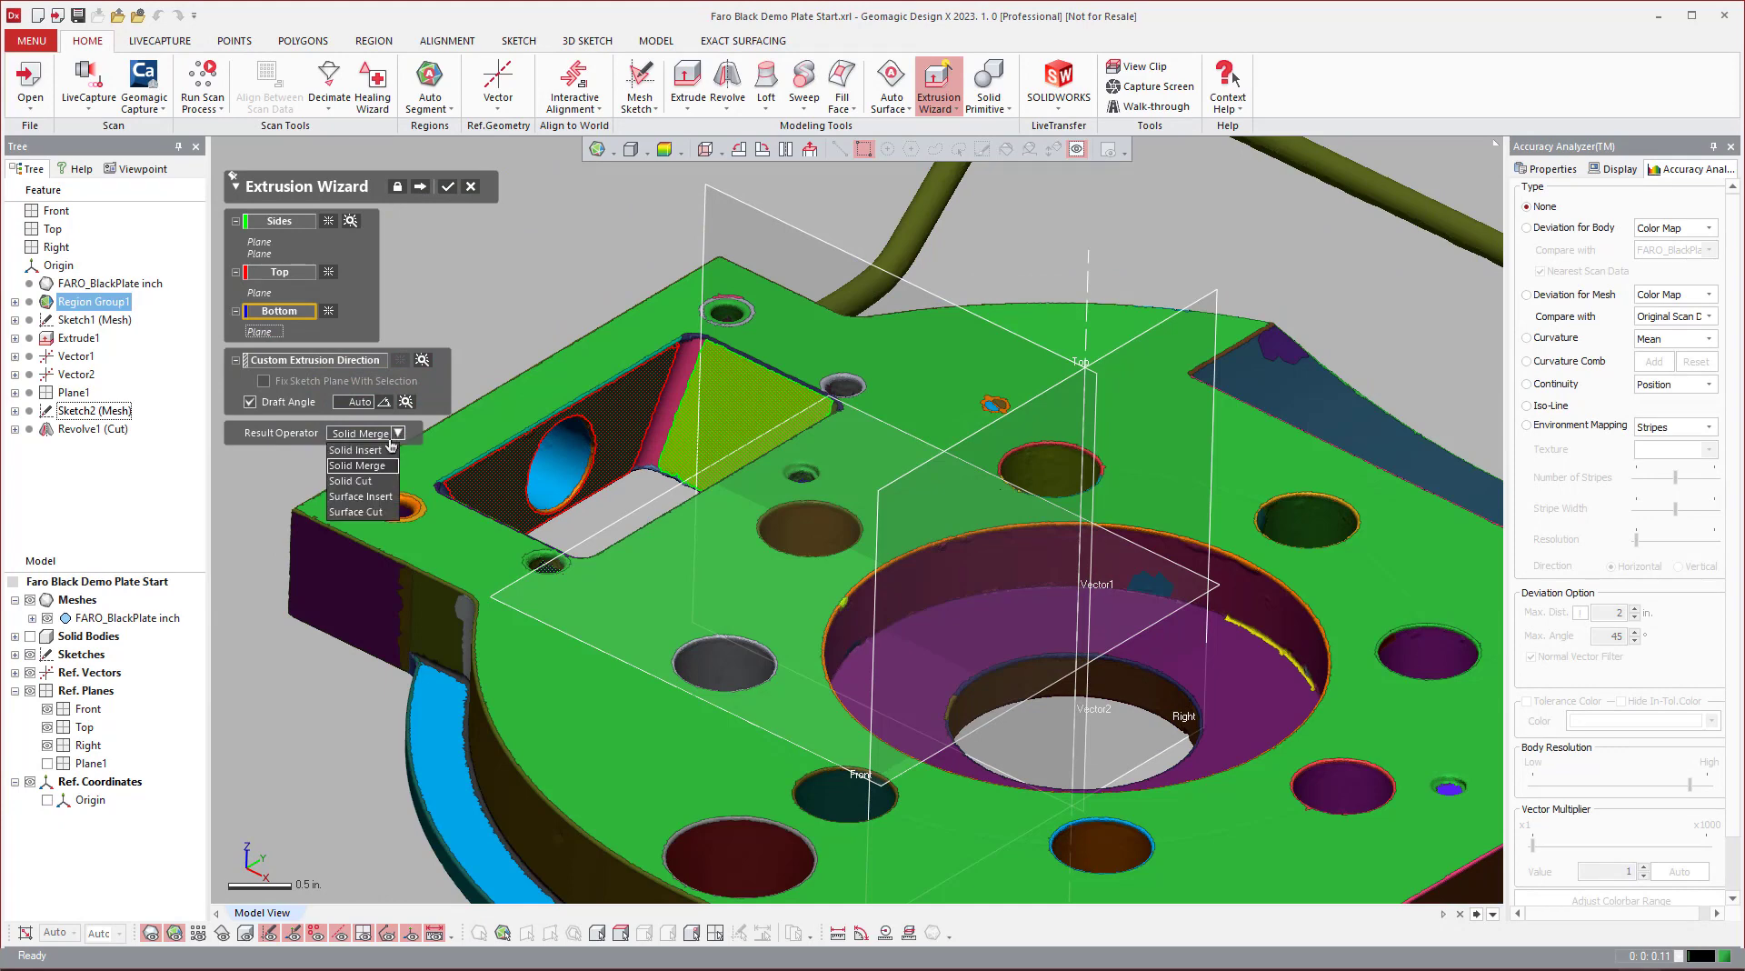
click(378, 482)
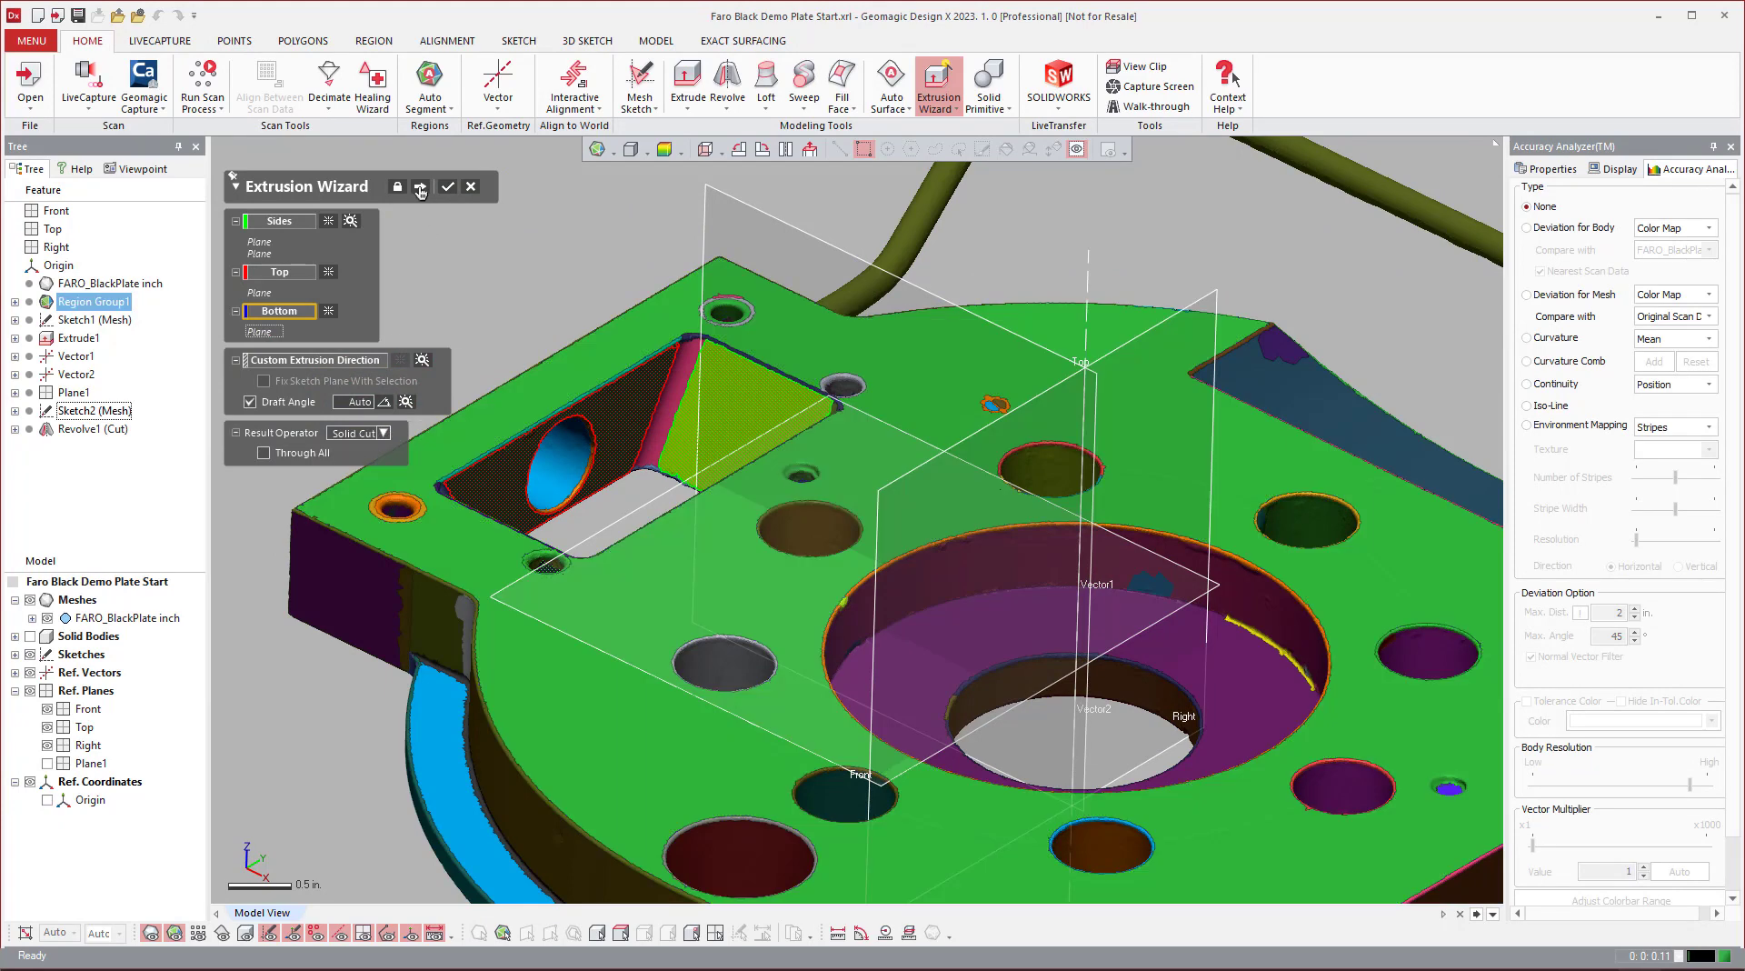
click(420, 188)
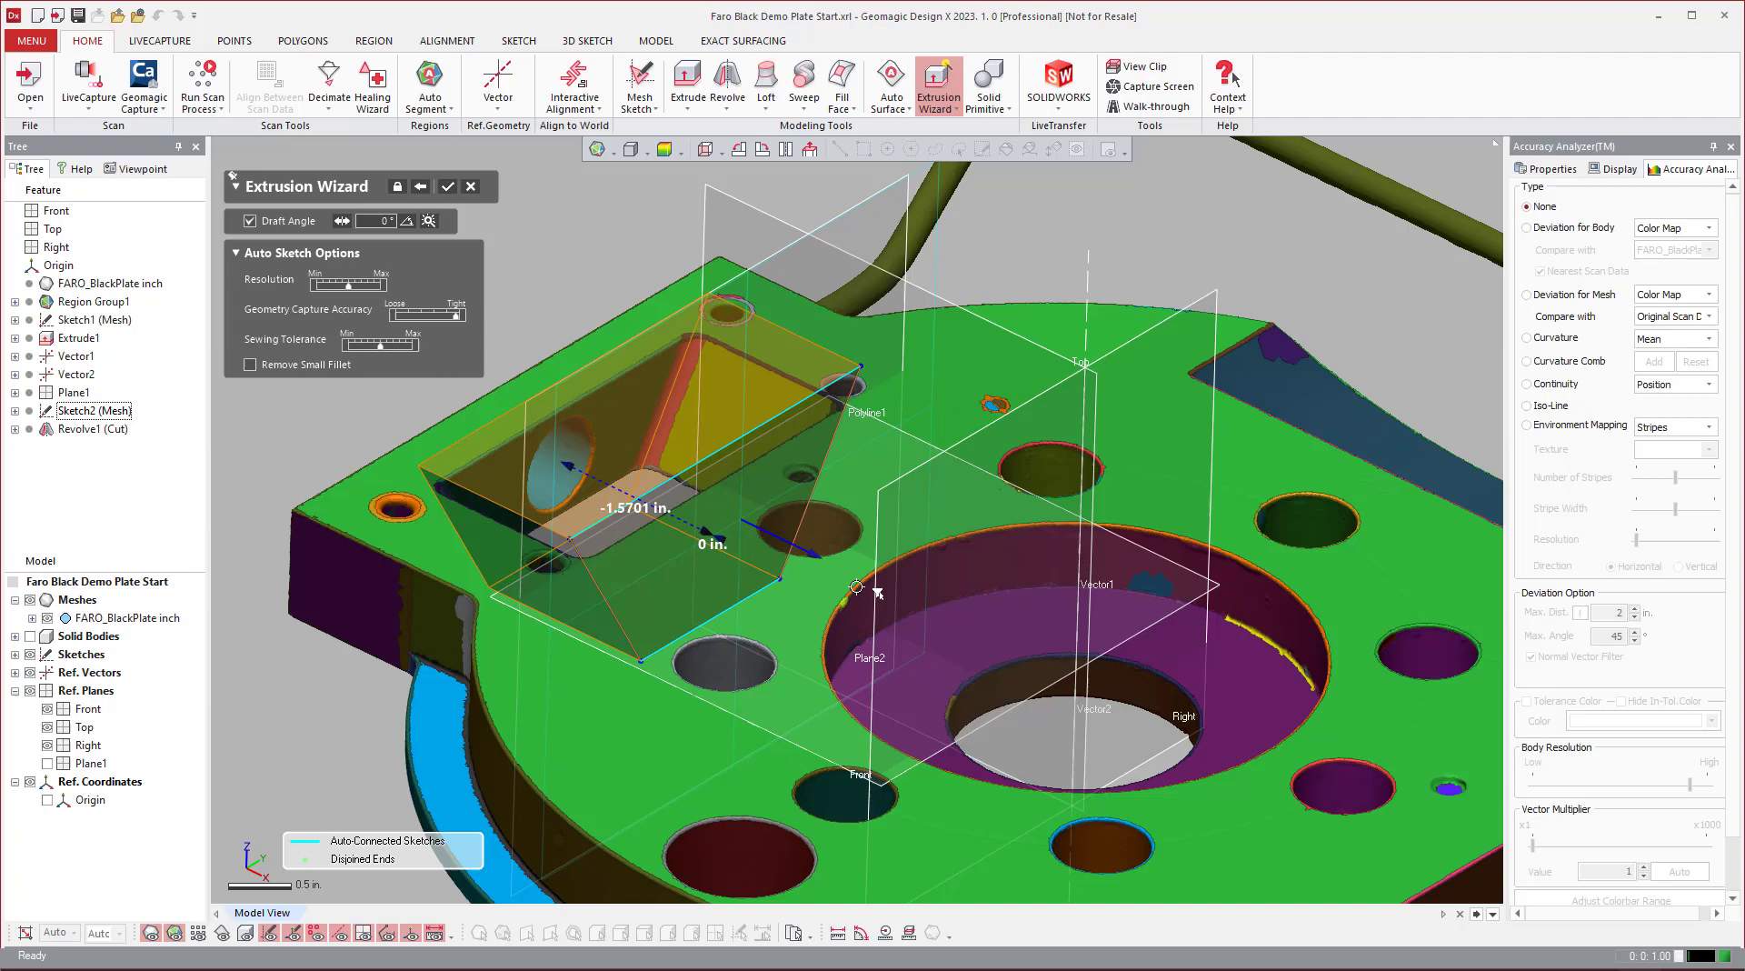
mouse_move(879, 593)
right_down()
mouse_move(926, 595)
mouse_move(575, 552)
mouse_move(935, 526)
mouse_move(767, 541)
right_up()
right_drag(829, 471, 755, 454)
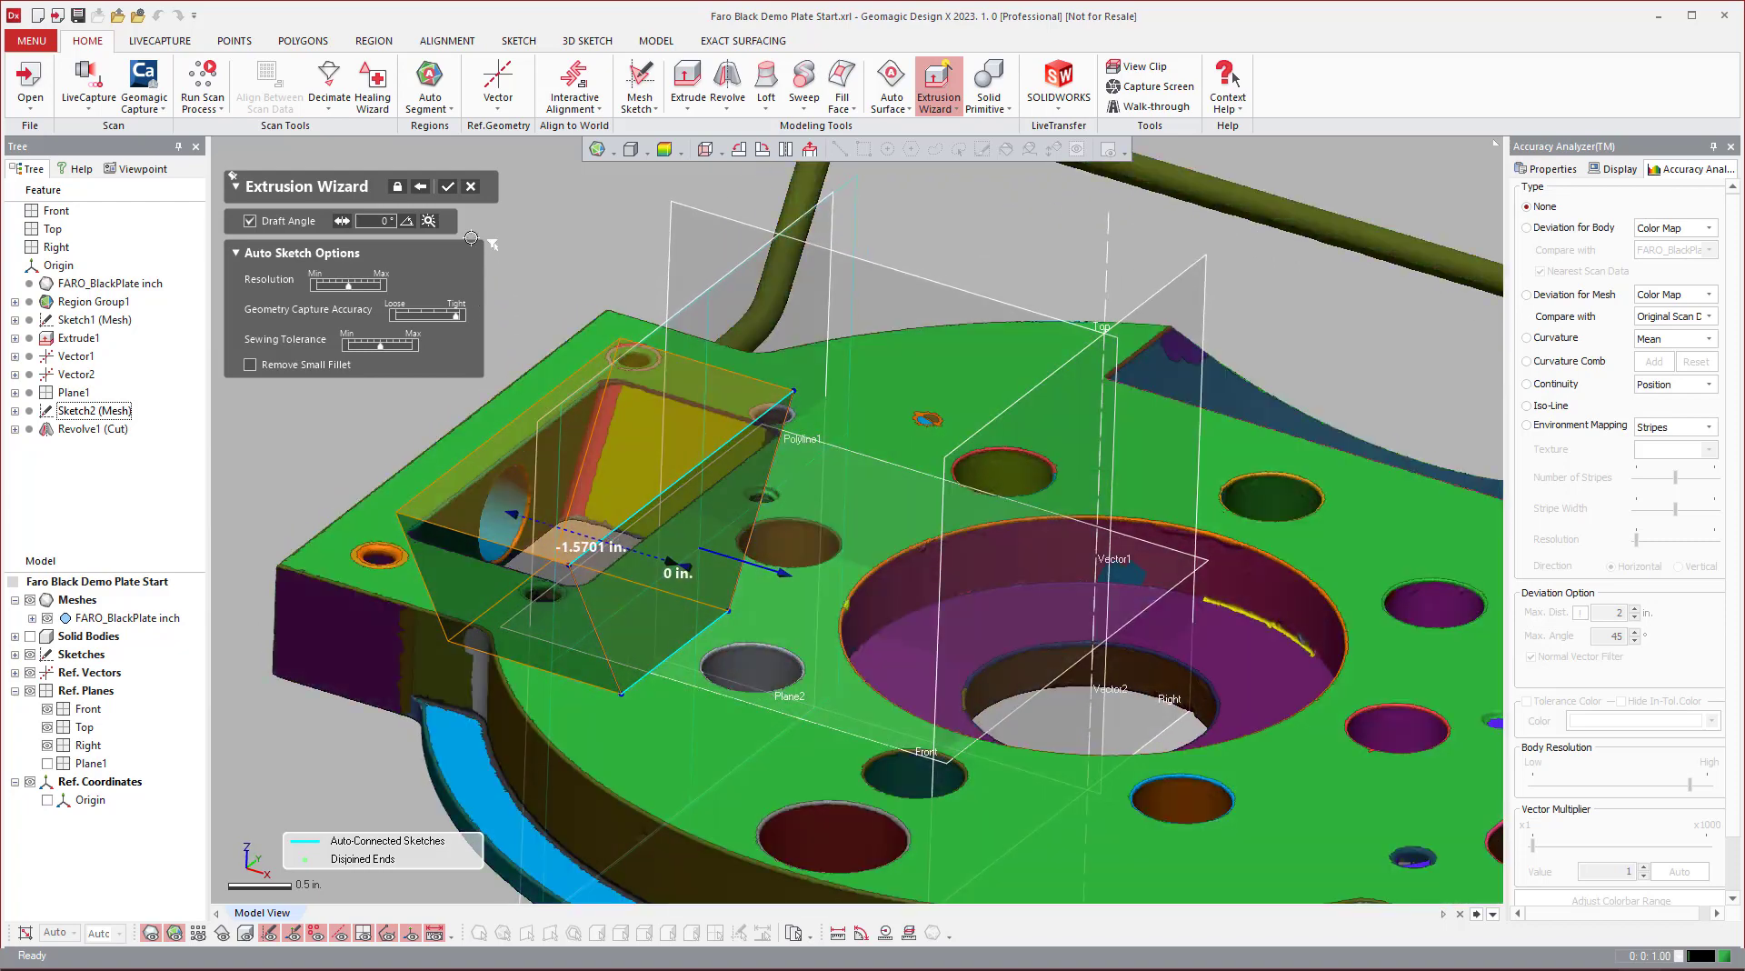
click(448, 187)
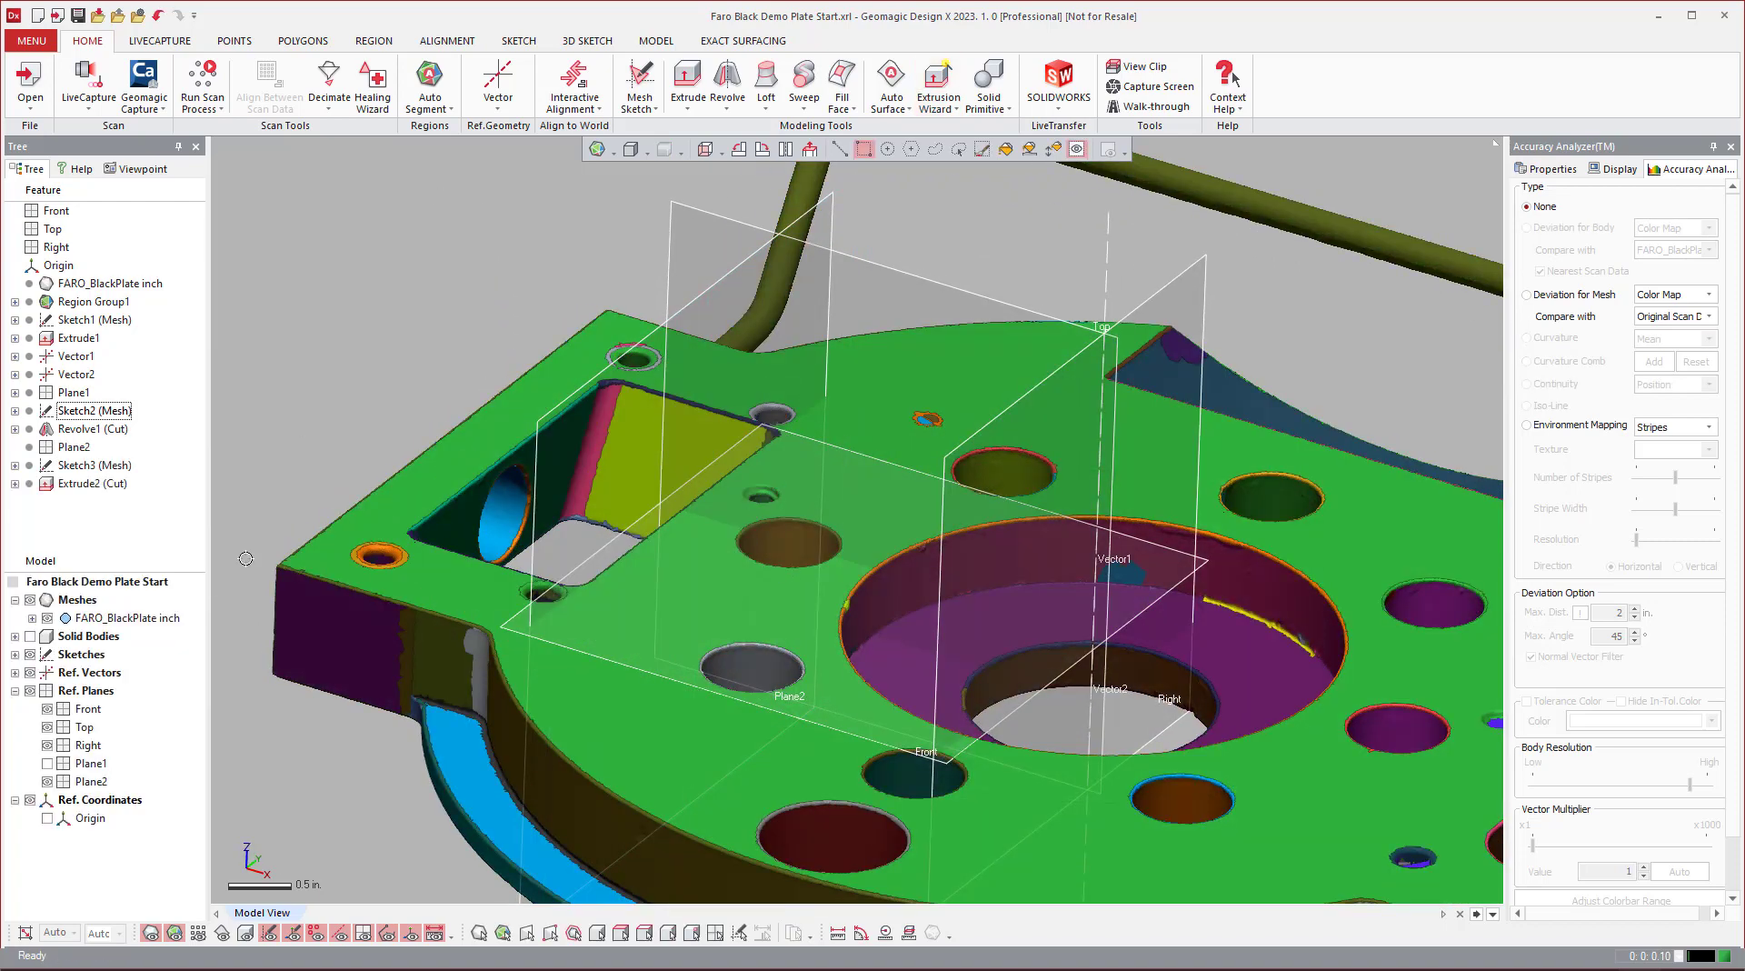
Step: Hide the scan mesh, show the solid bodies, and examine the cut pocket's inner corners
click(30, 600)
click(30, 636)
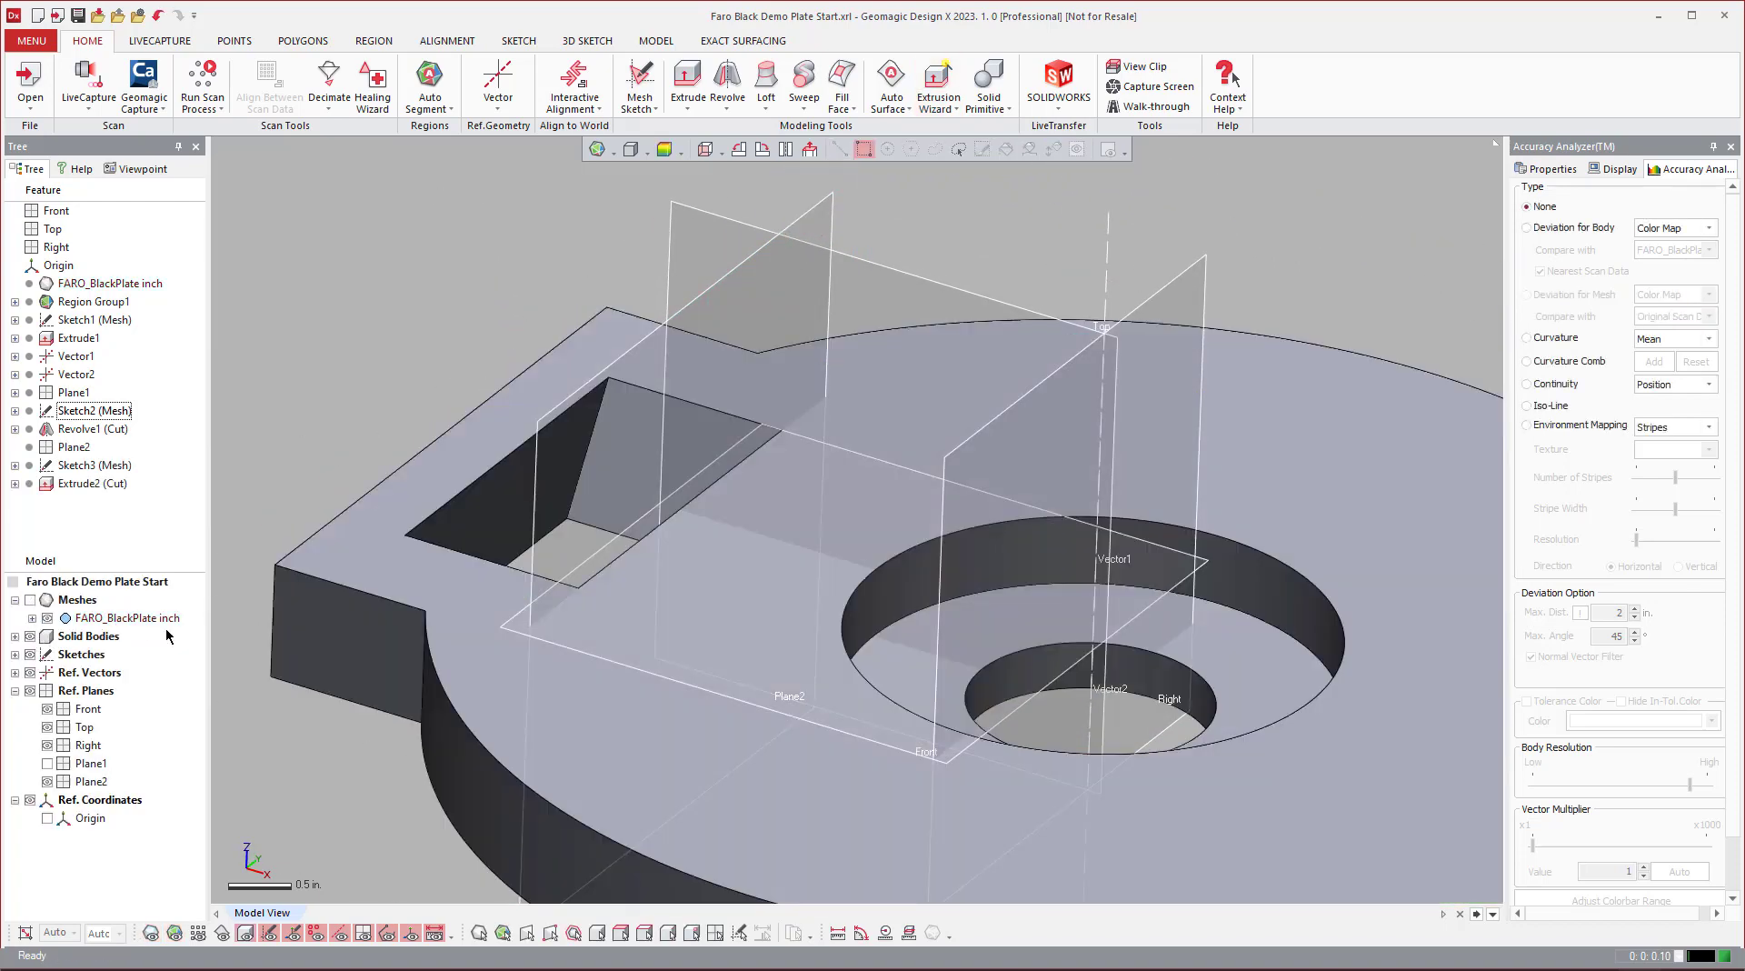
scroll(884, 714, up, 5)
right_drag(1390, 591, 714, 459)
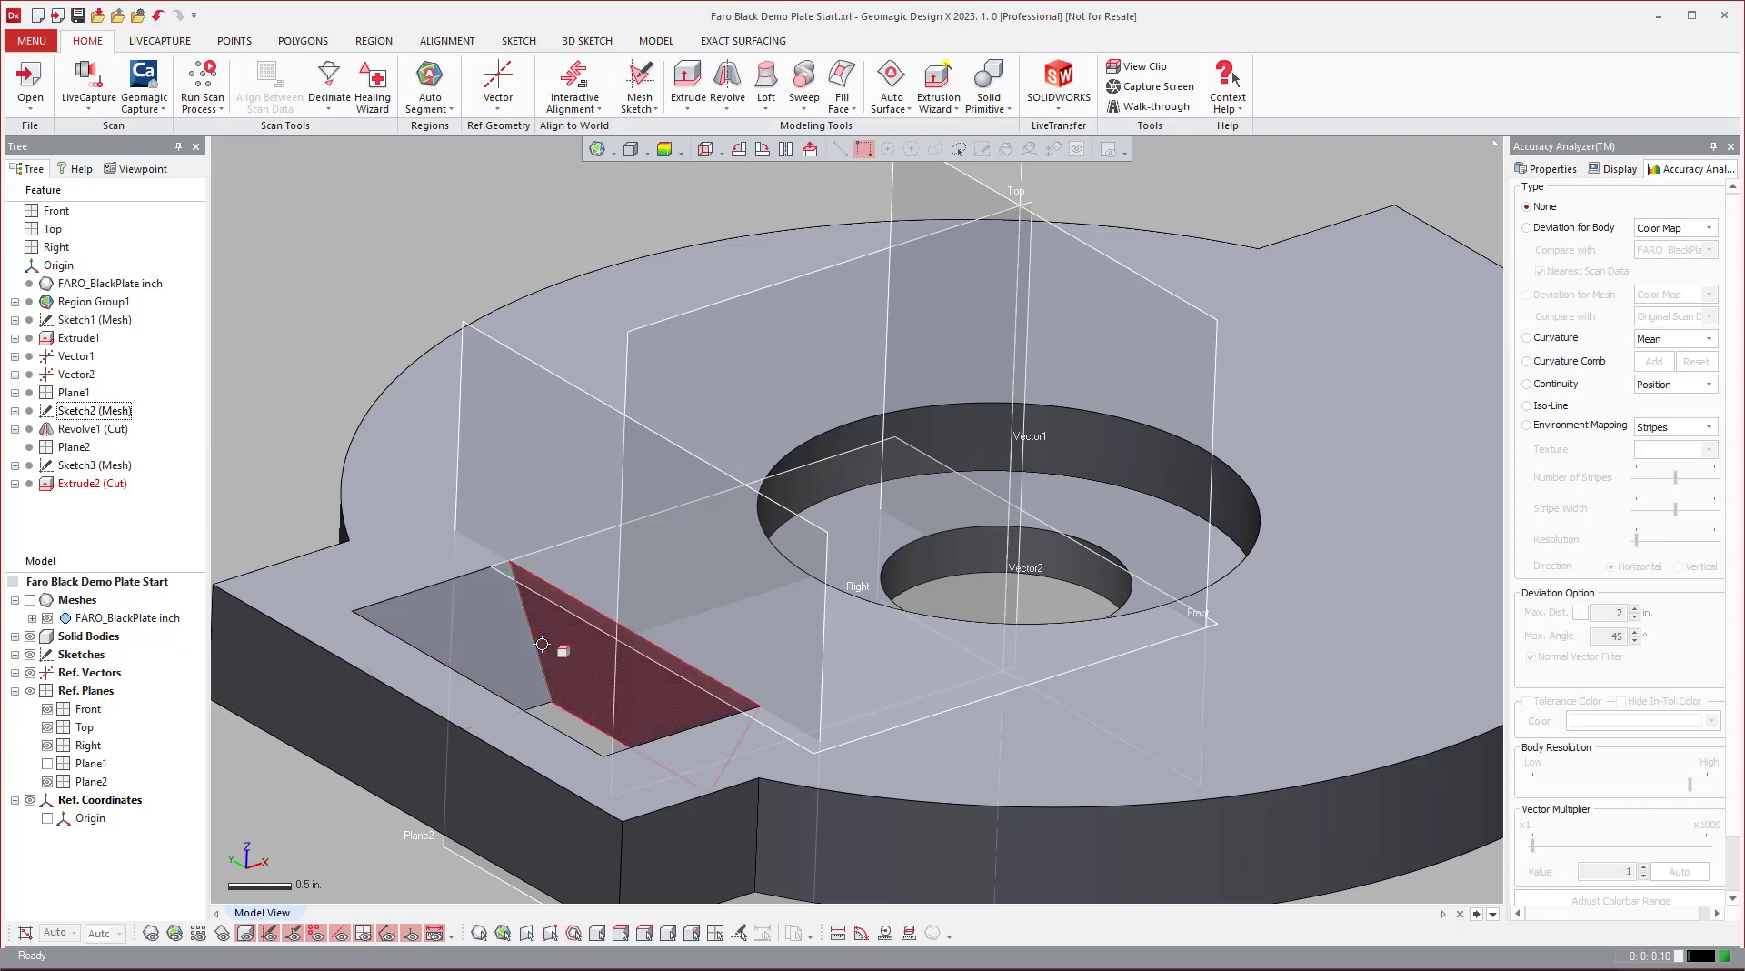
Step: Start a constant fillet on one inner pocket corner edge, estimate its radius from the mesh, and set it to 0.1185 in
click(537, 645)
click(655, 41)
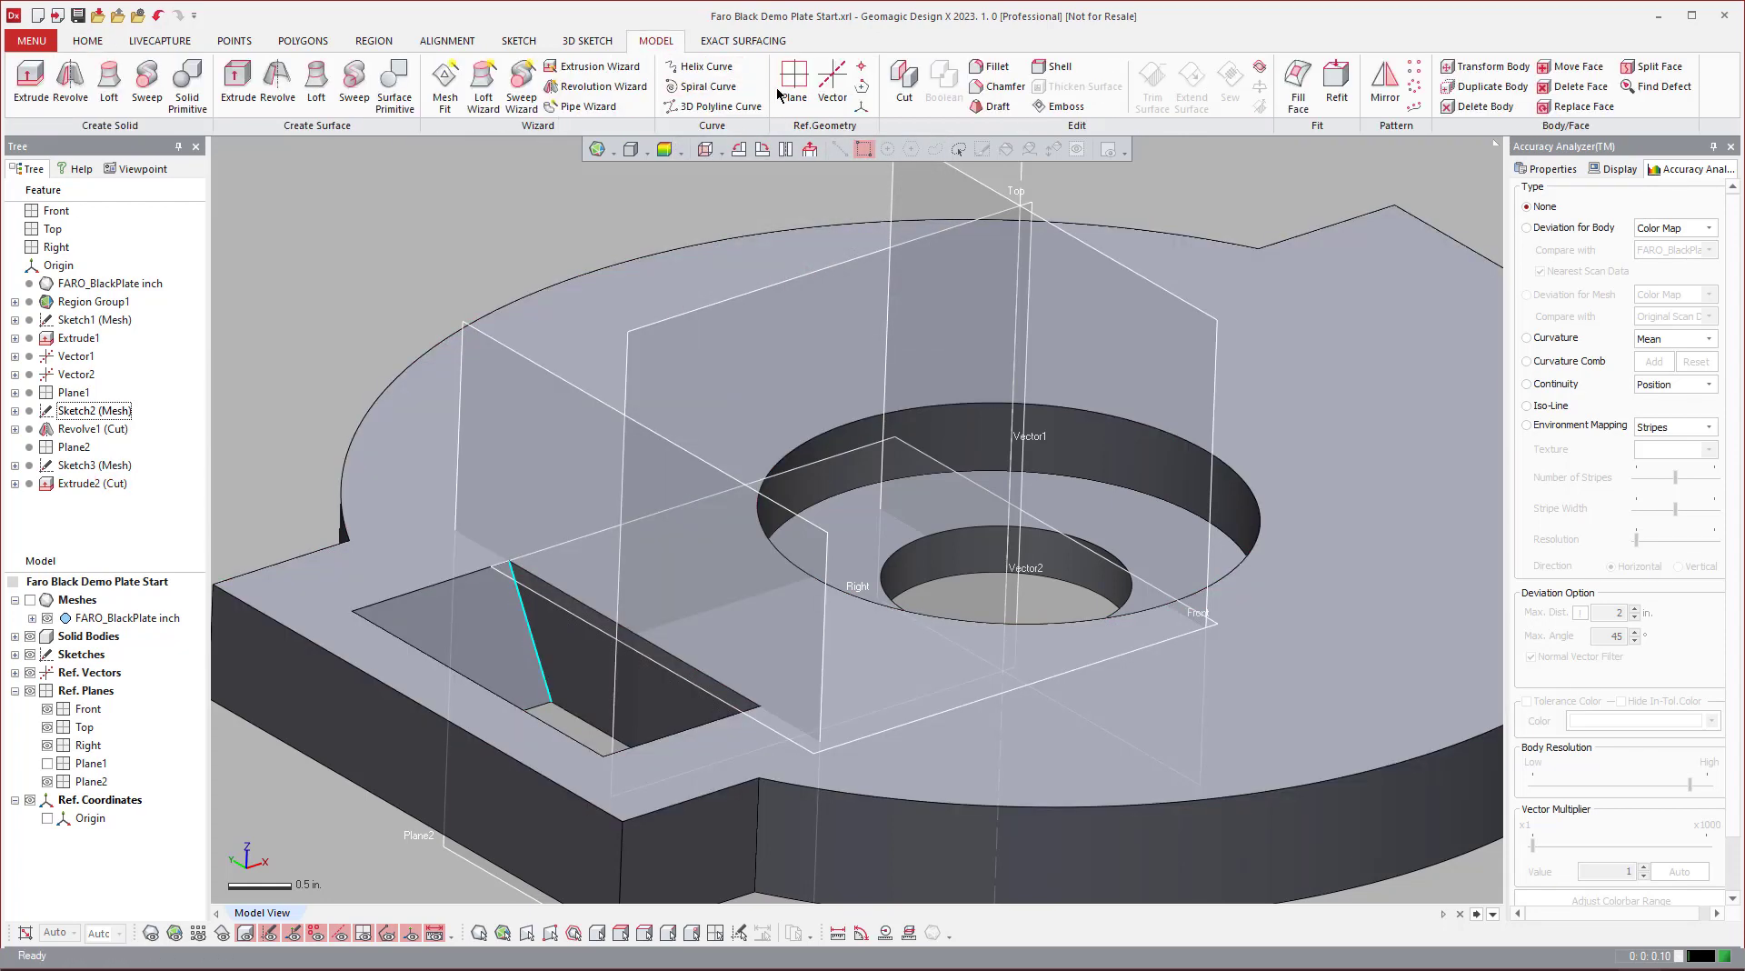
click(995, 68)
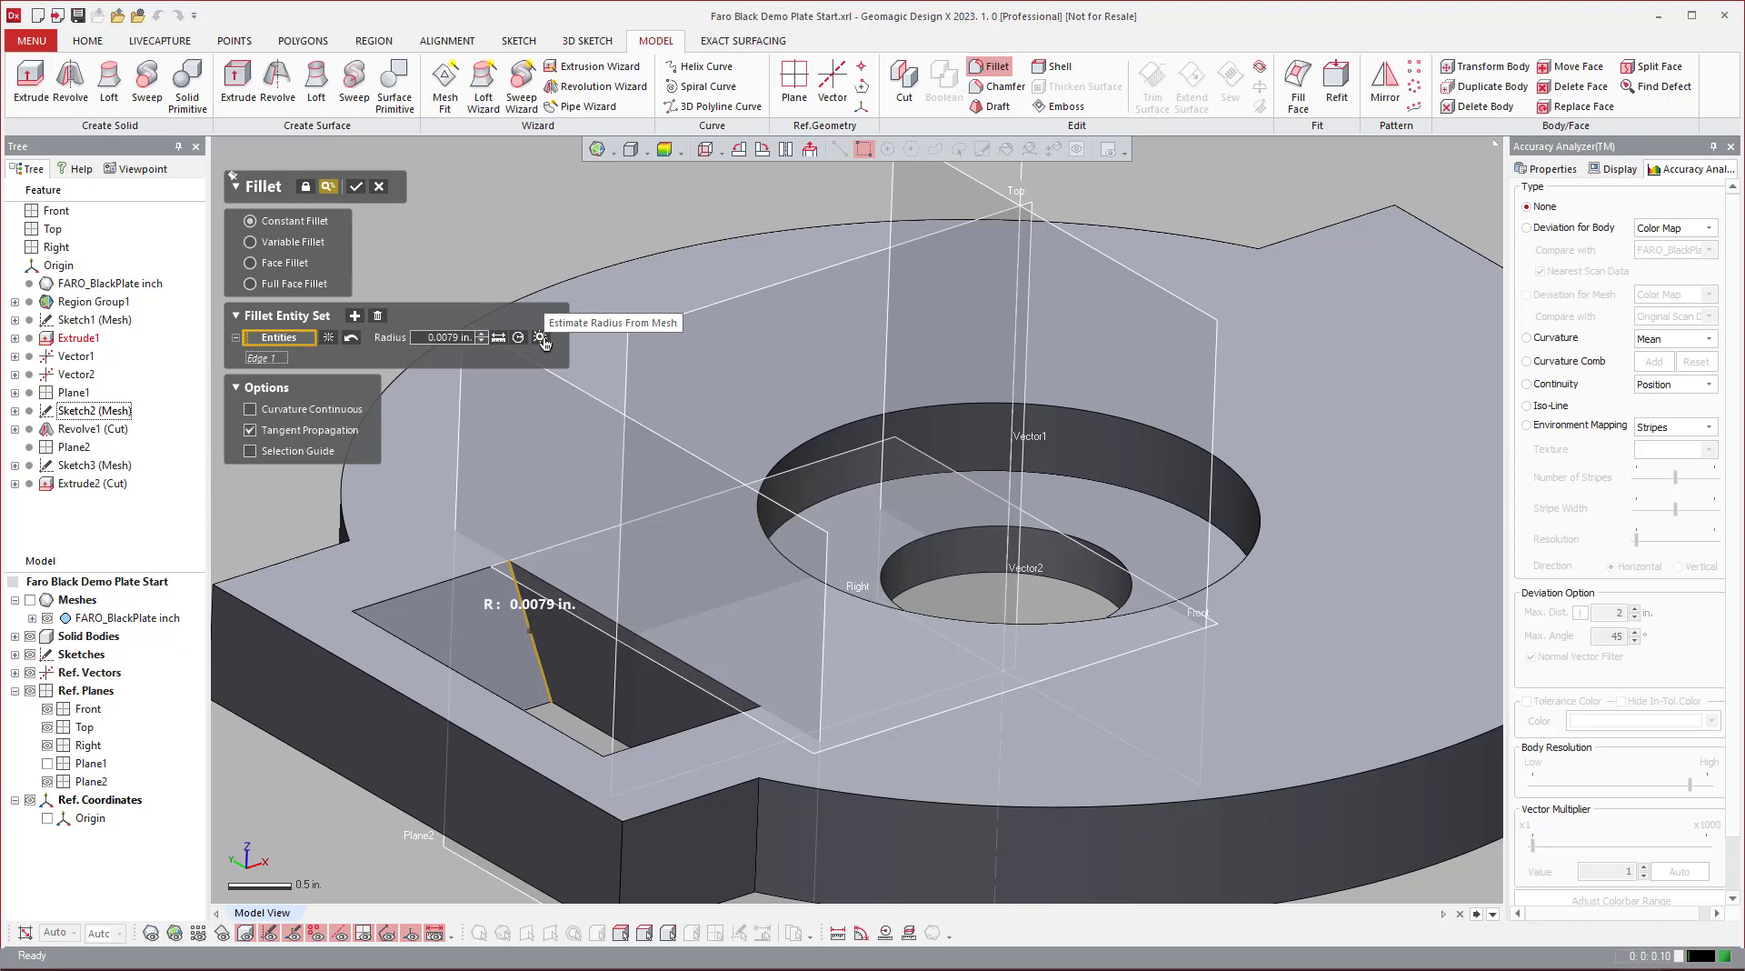
click(542, 338)
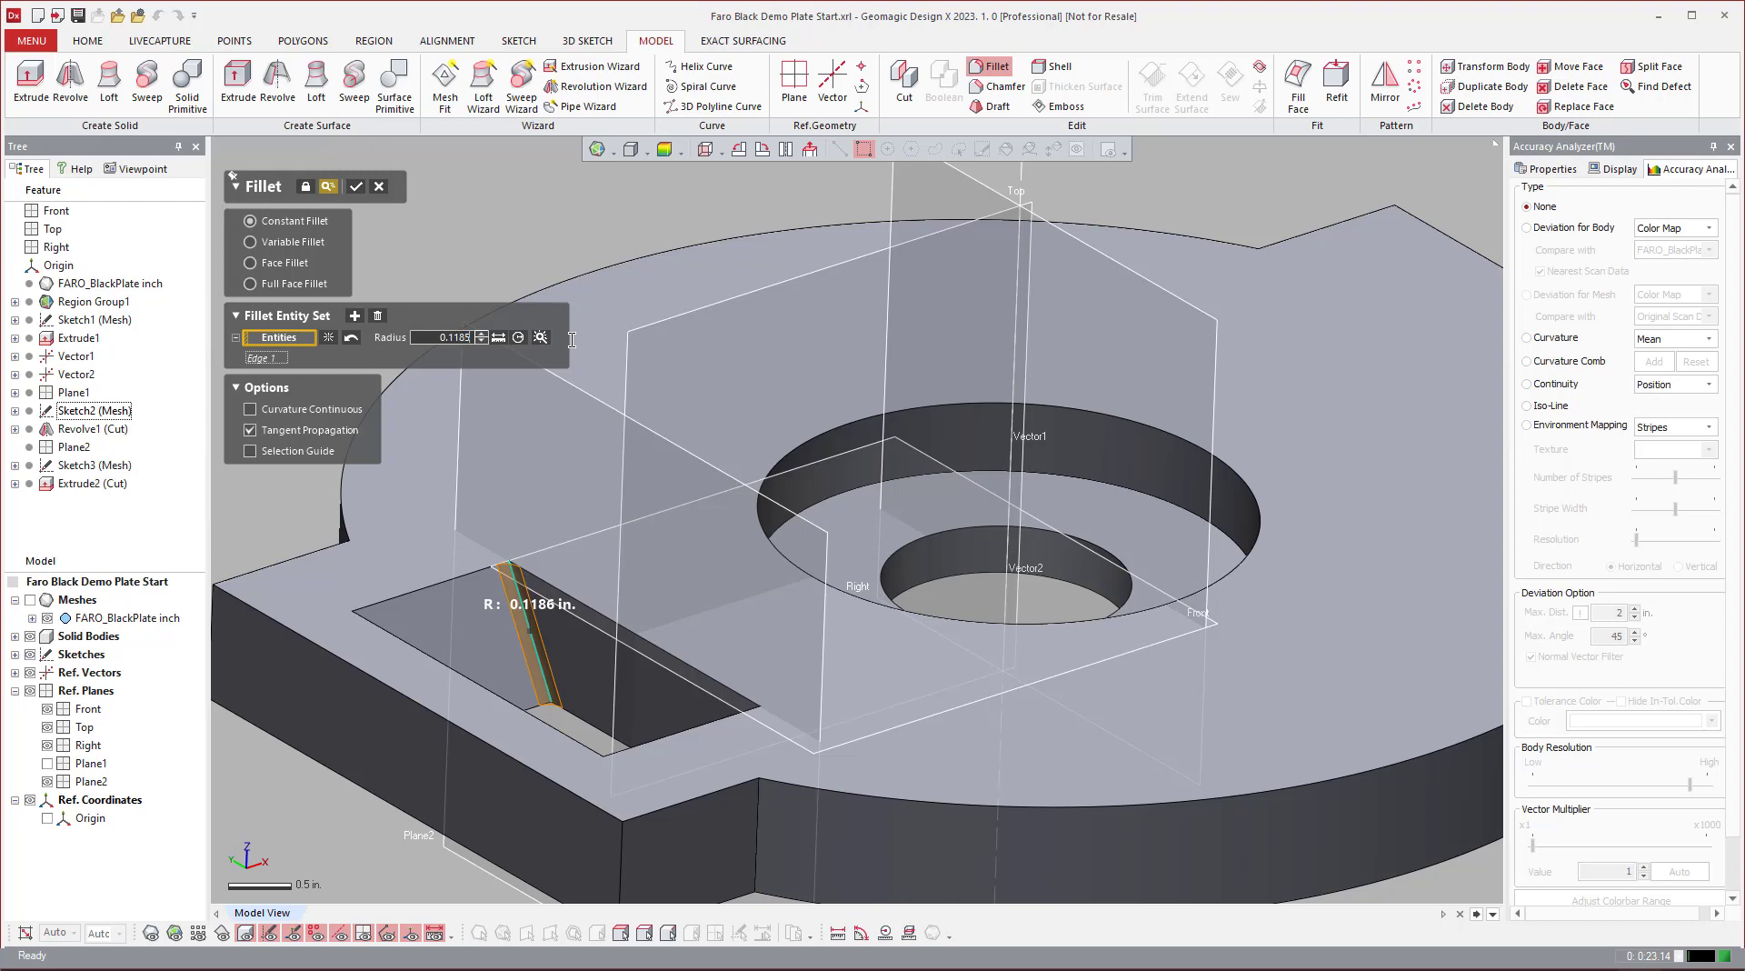
key(Return)
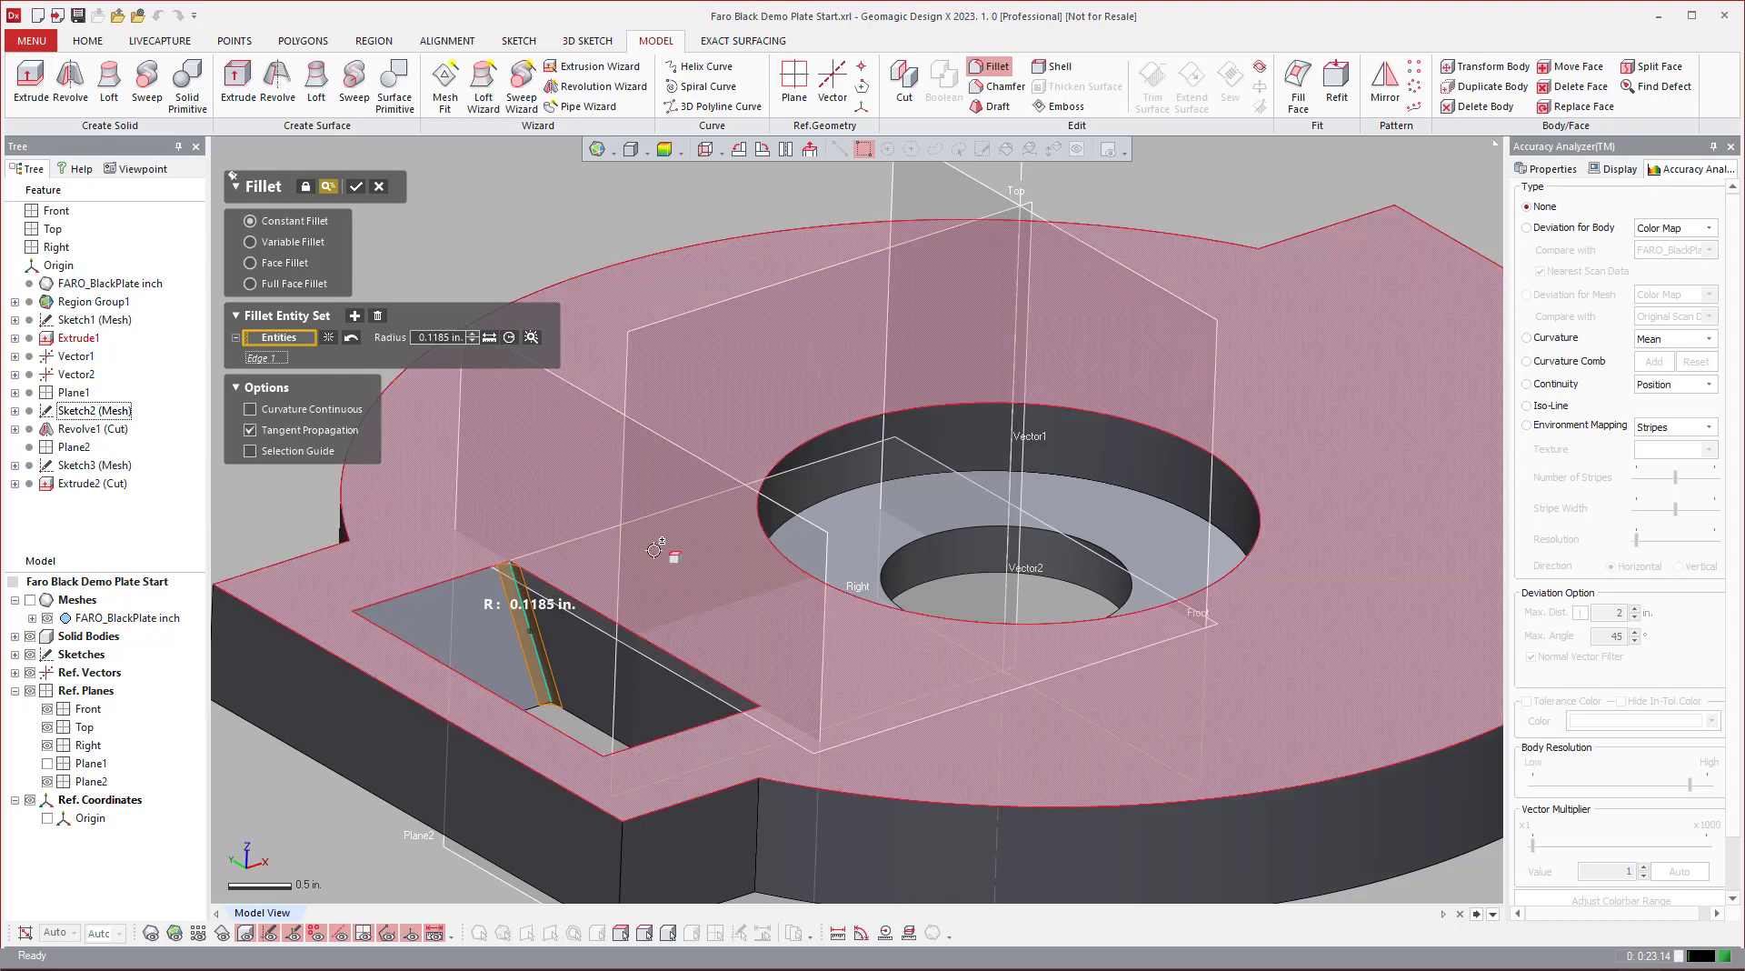
Step: Add the pocket's other three corner edges to the fillet and apply it
right_drag(898, 678, 733, 353)
click(1173, 587)
click(1101, 295)
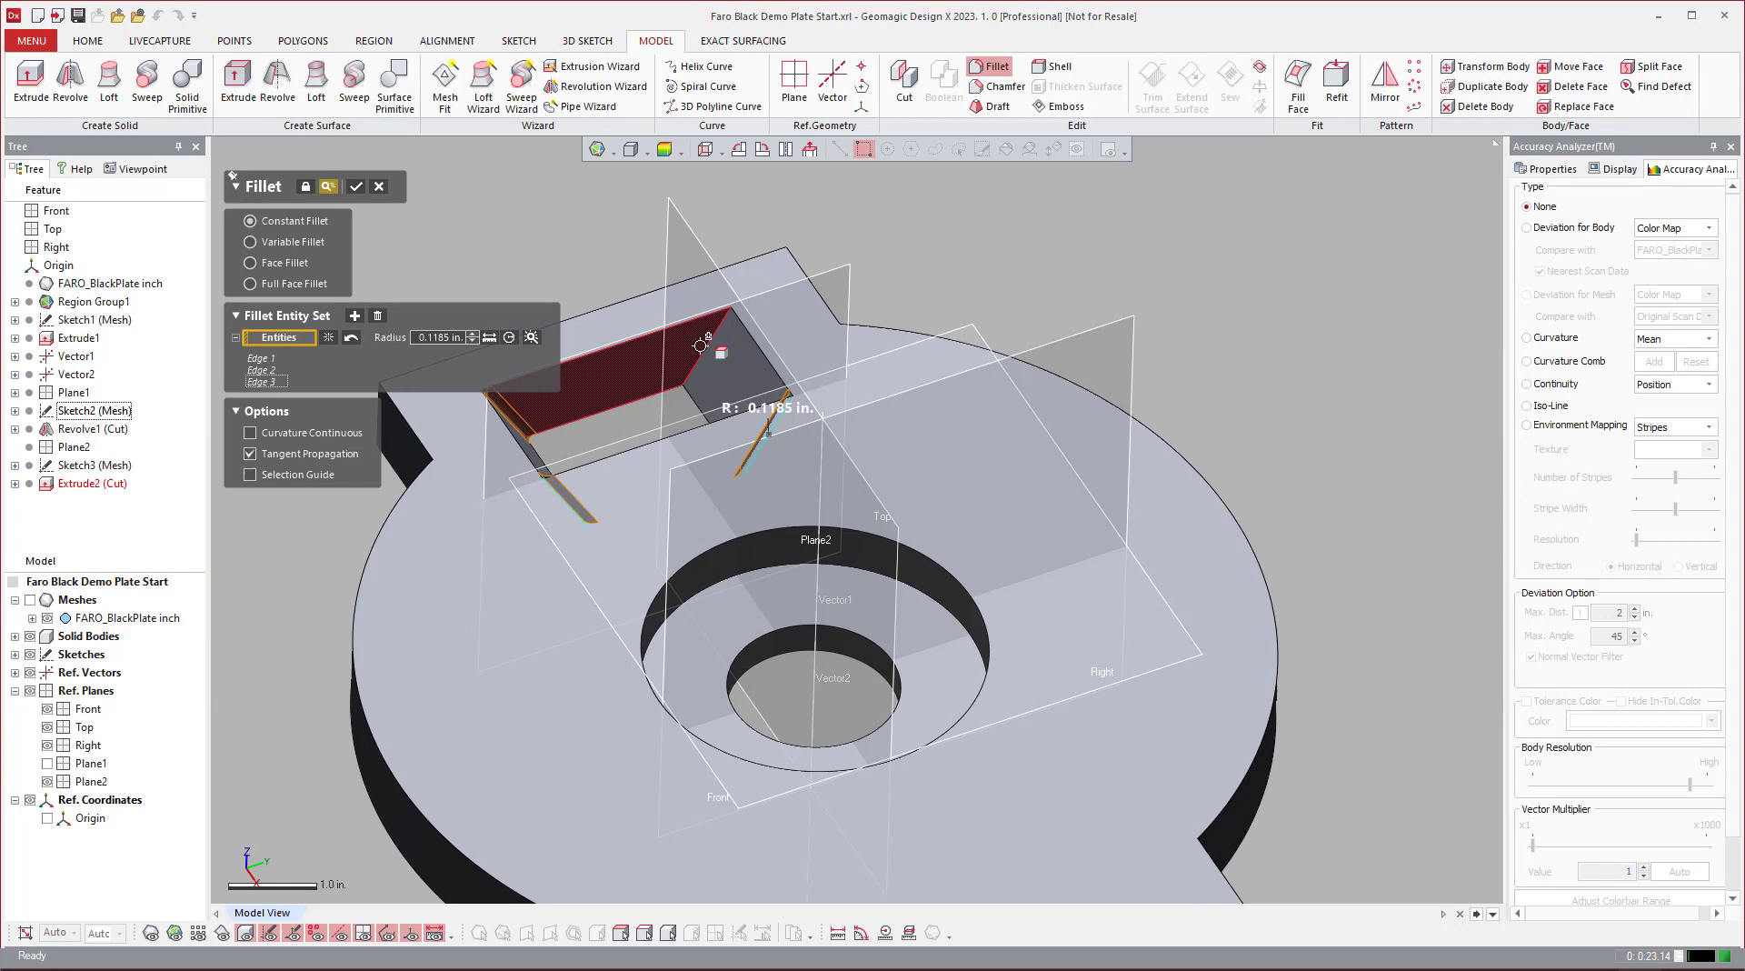
click(706, 346)
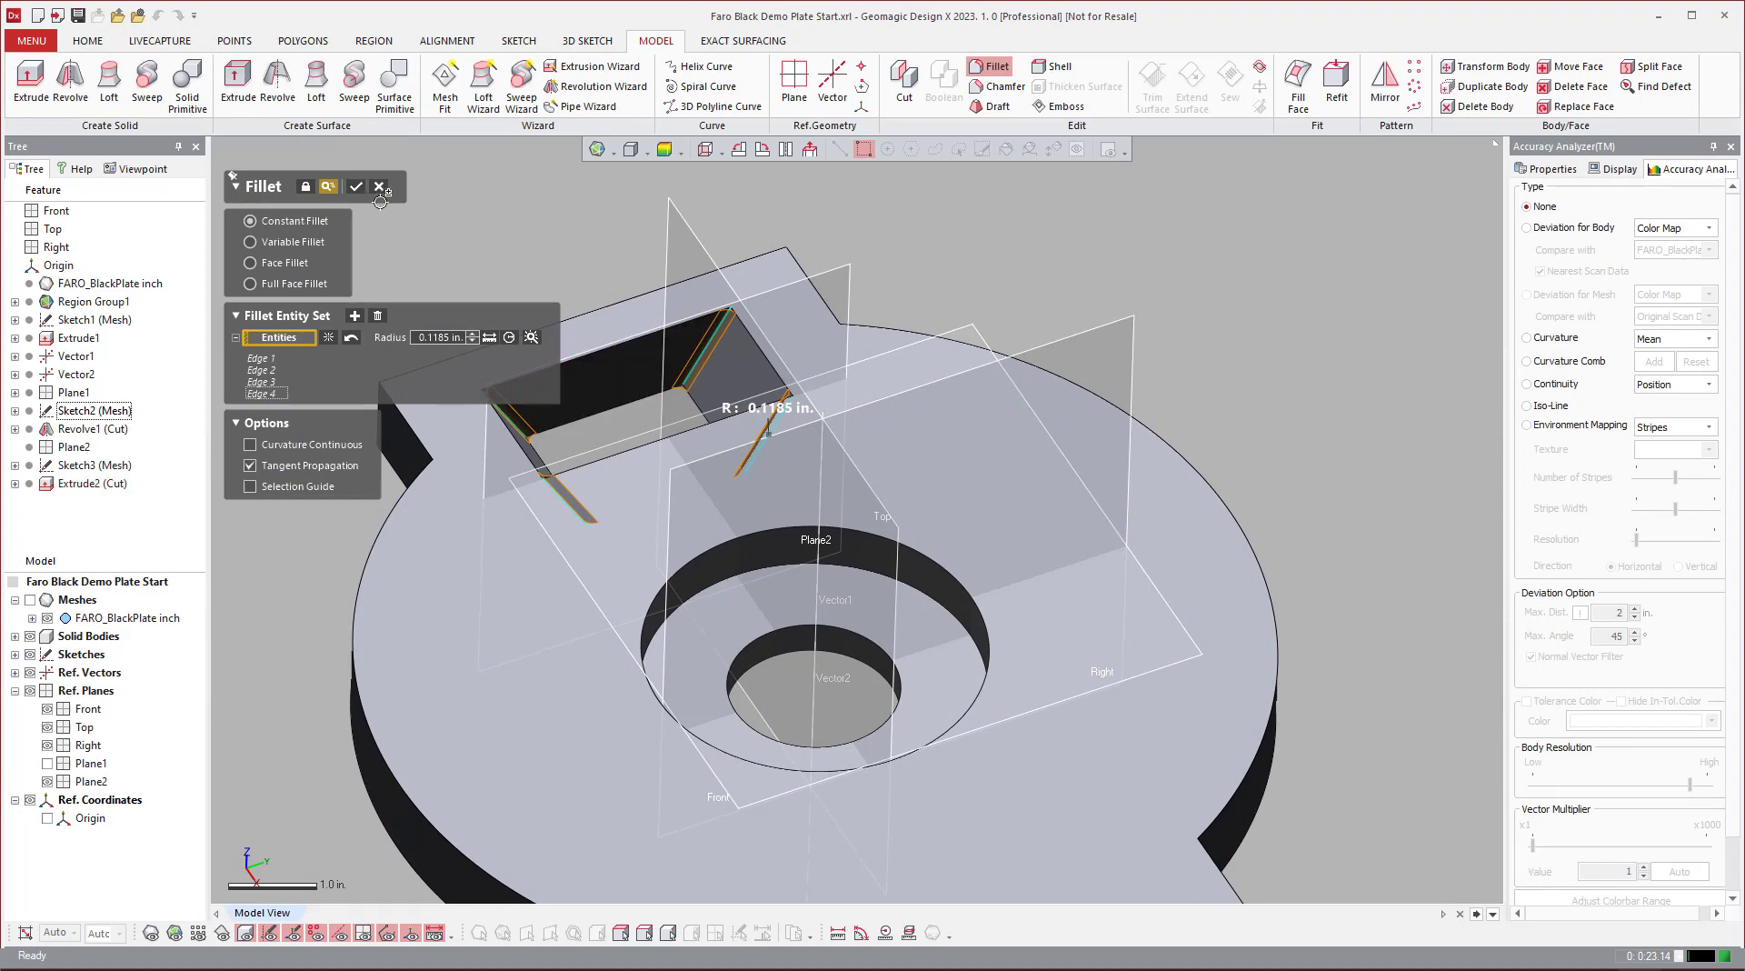
click(356, 187)
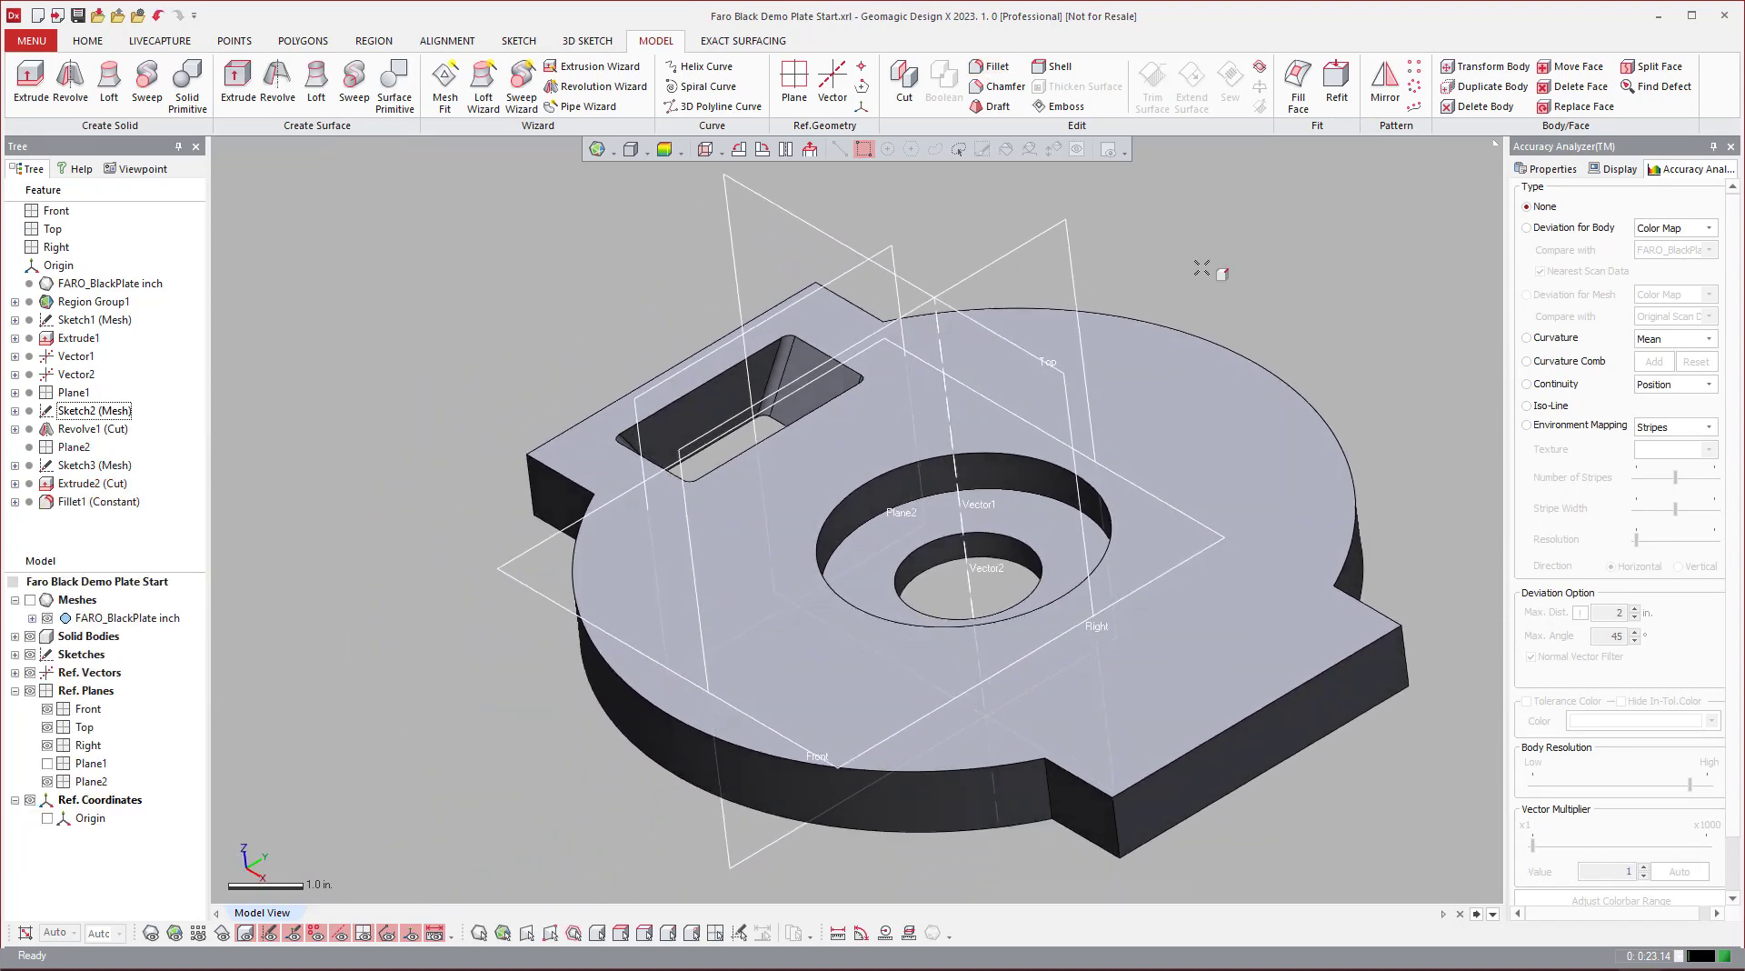
Step: Examine the solid's deviation from the scan with the body color map, and turn the deviation display off
click(1534, 226)
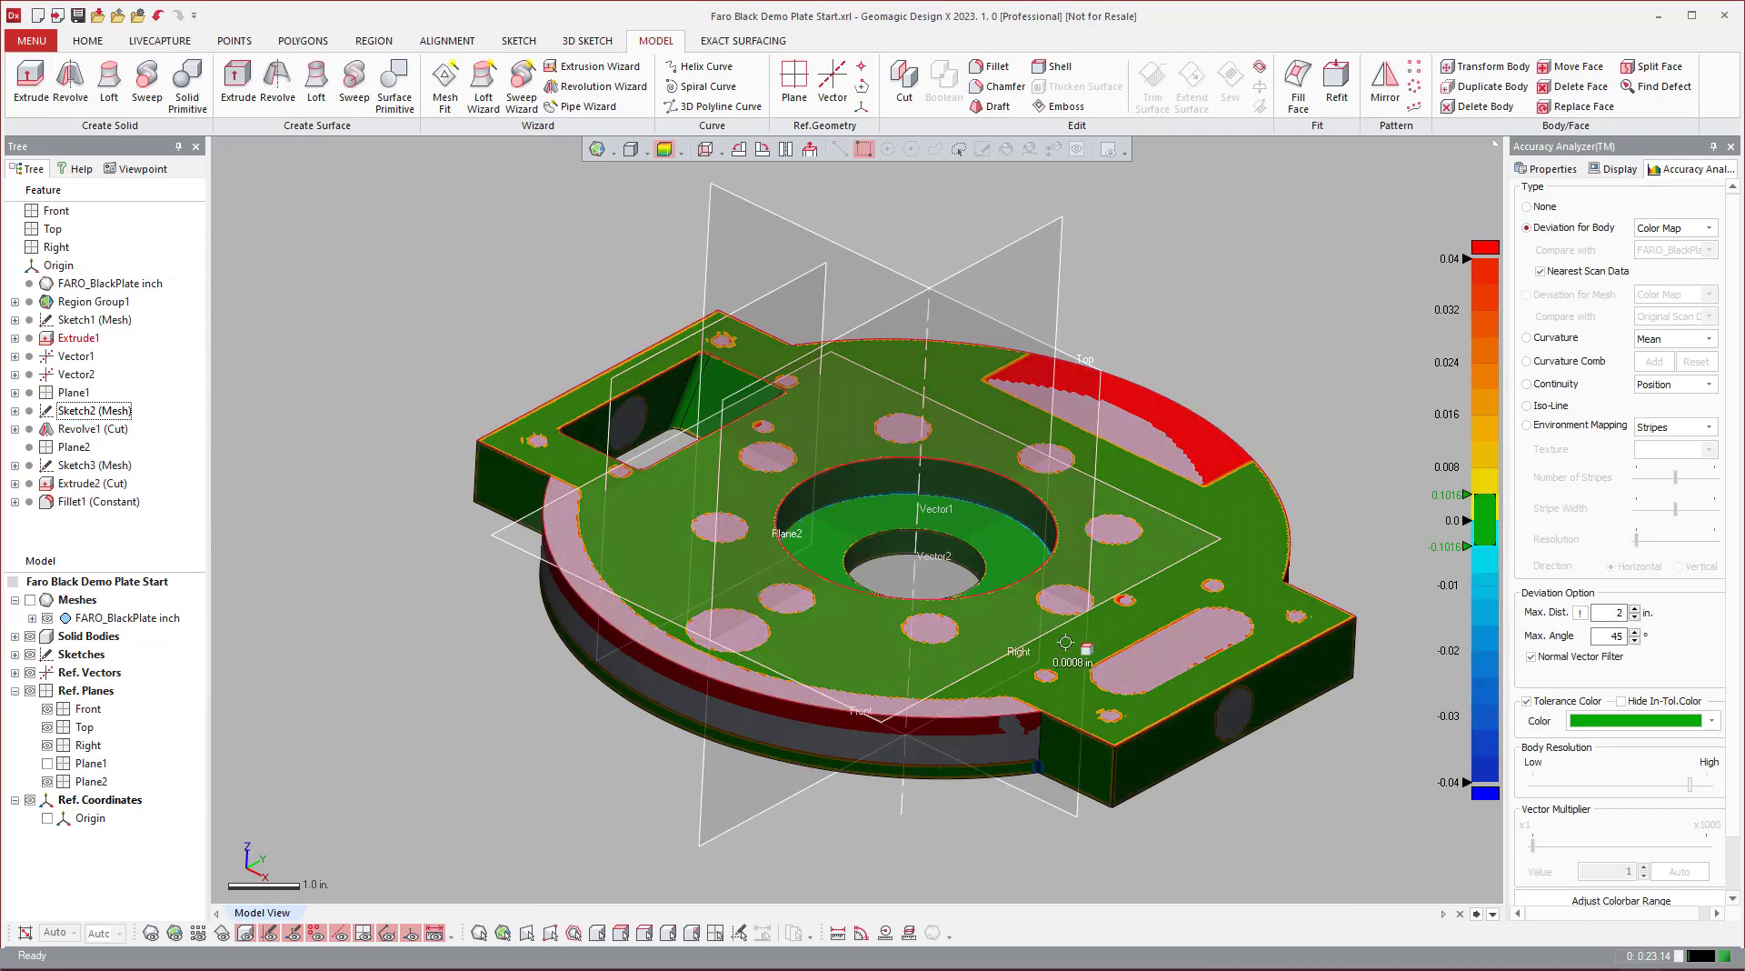
right_drag(1066, 642, 1226, 615)
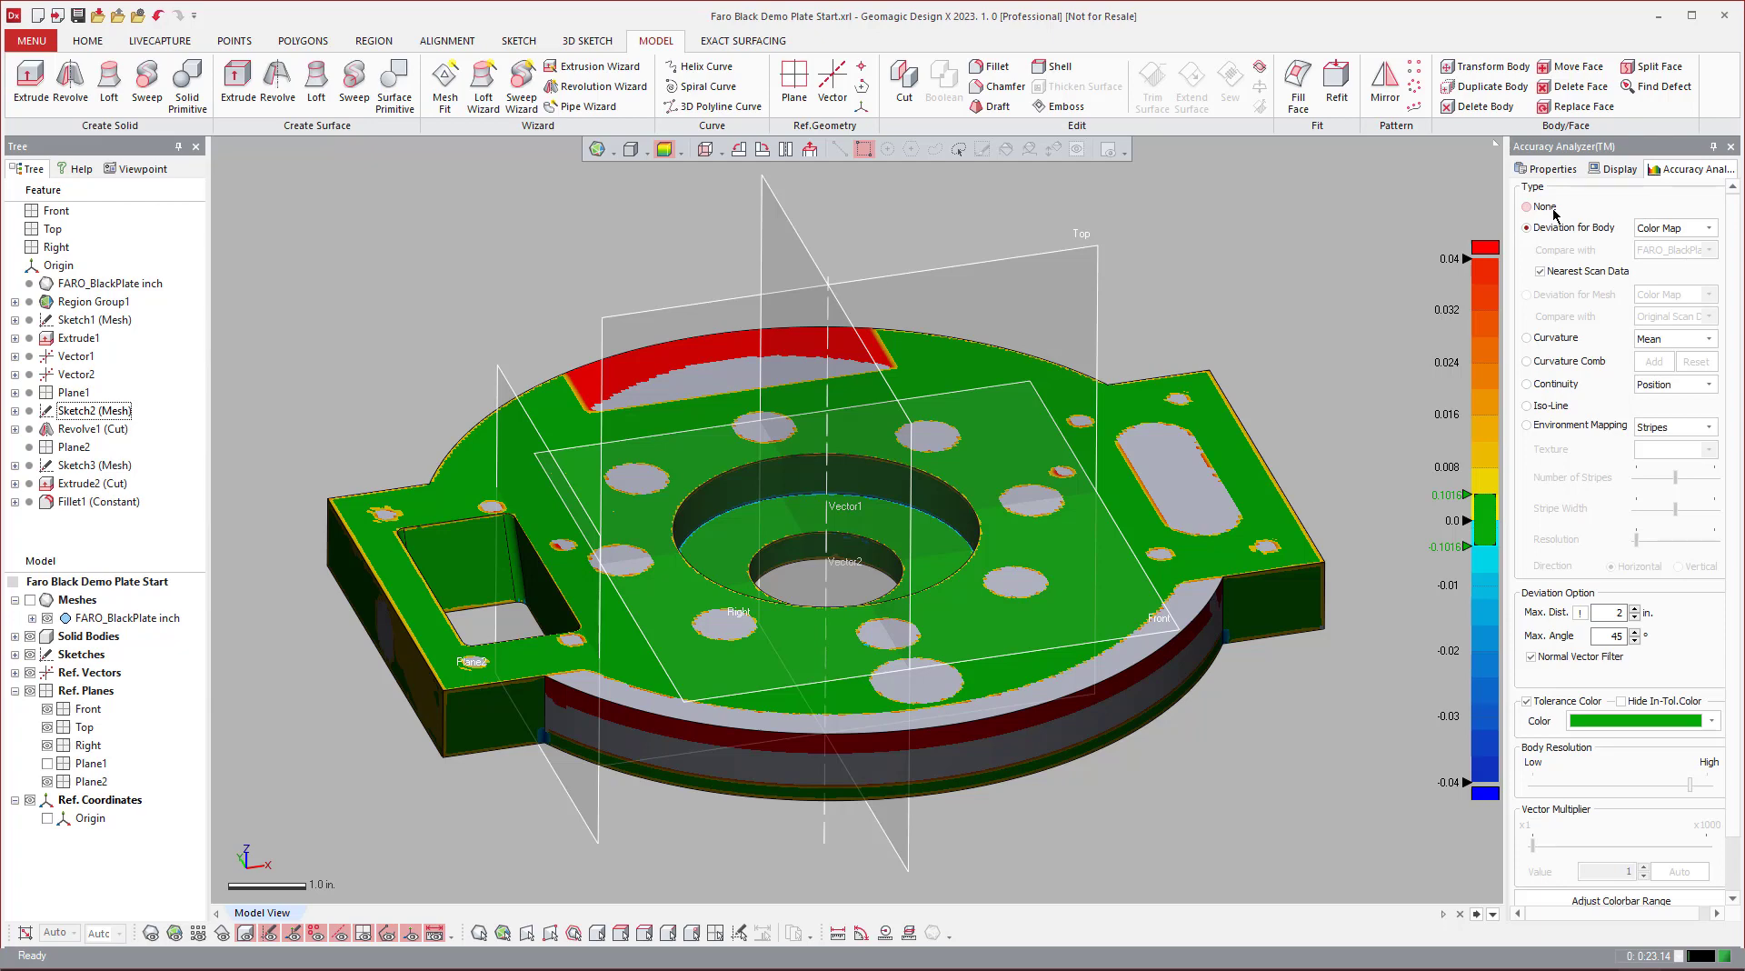
click(1553, 210)
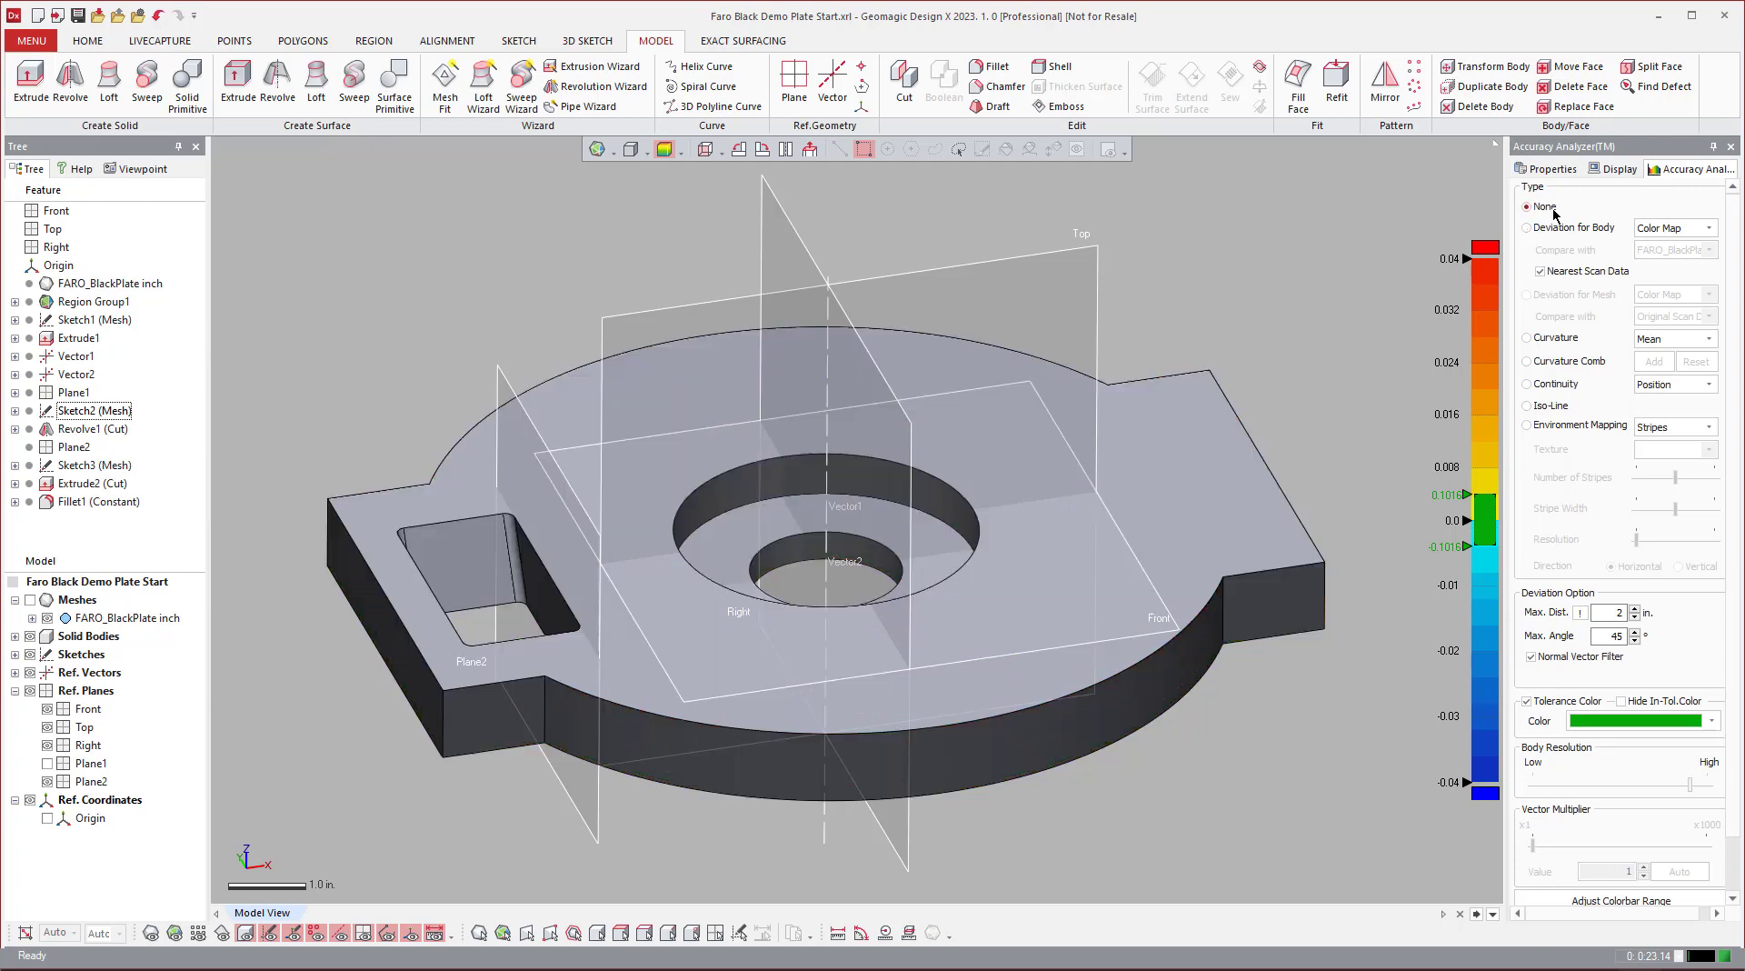
Step: Show the scan mesh with its regions and hide the solid bodies
click(31, 600)
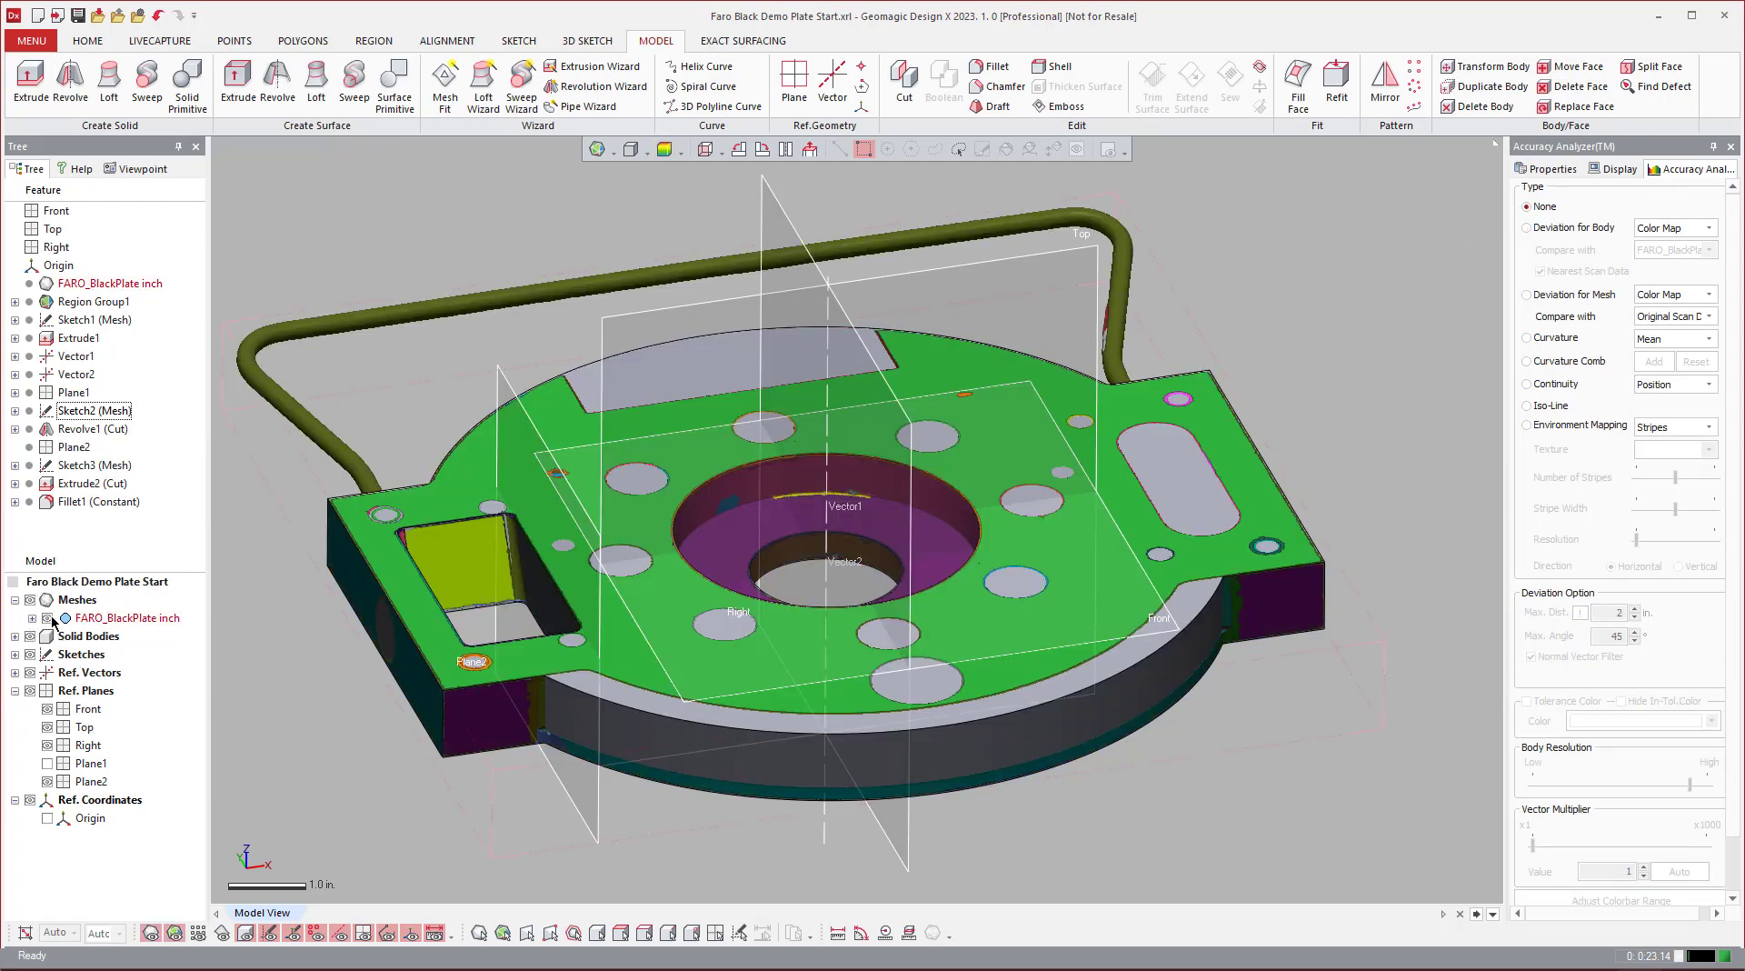
click(47, 618)
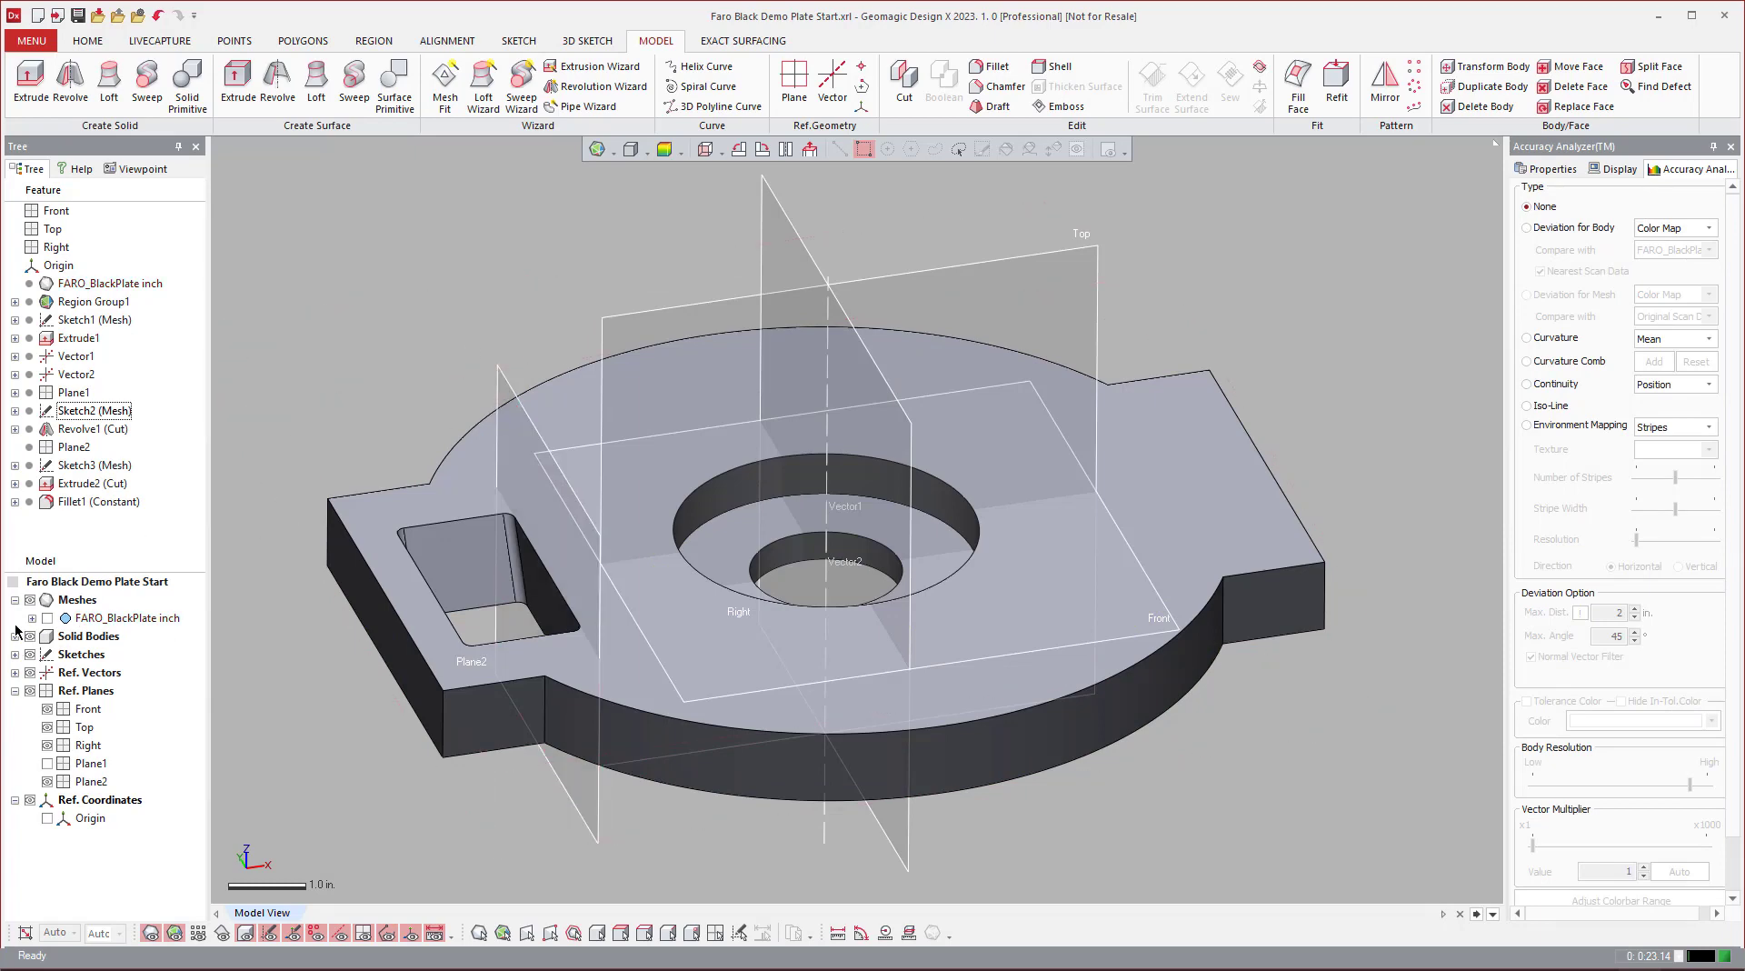
click(47, 620)
click(33, 637)
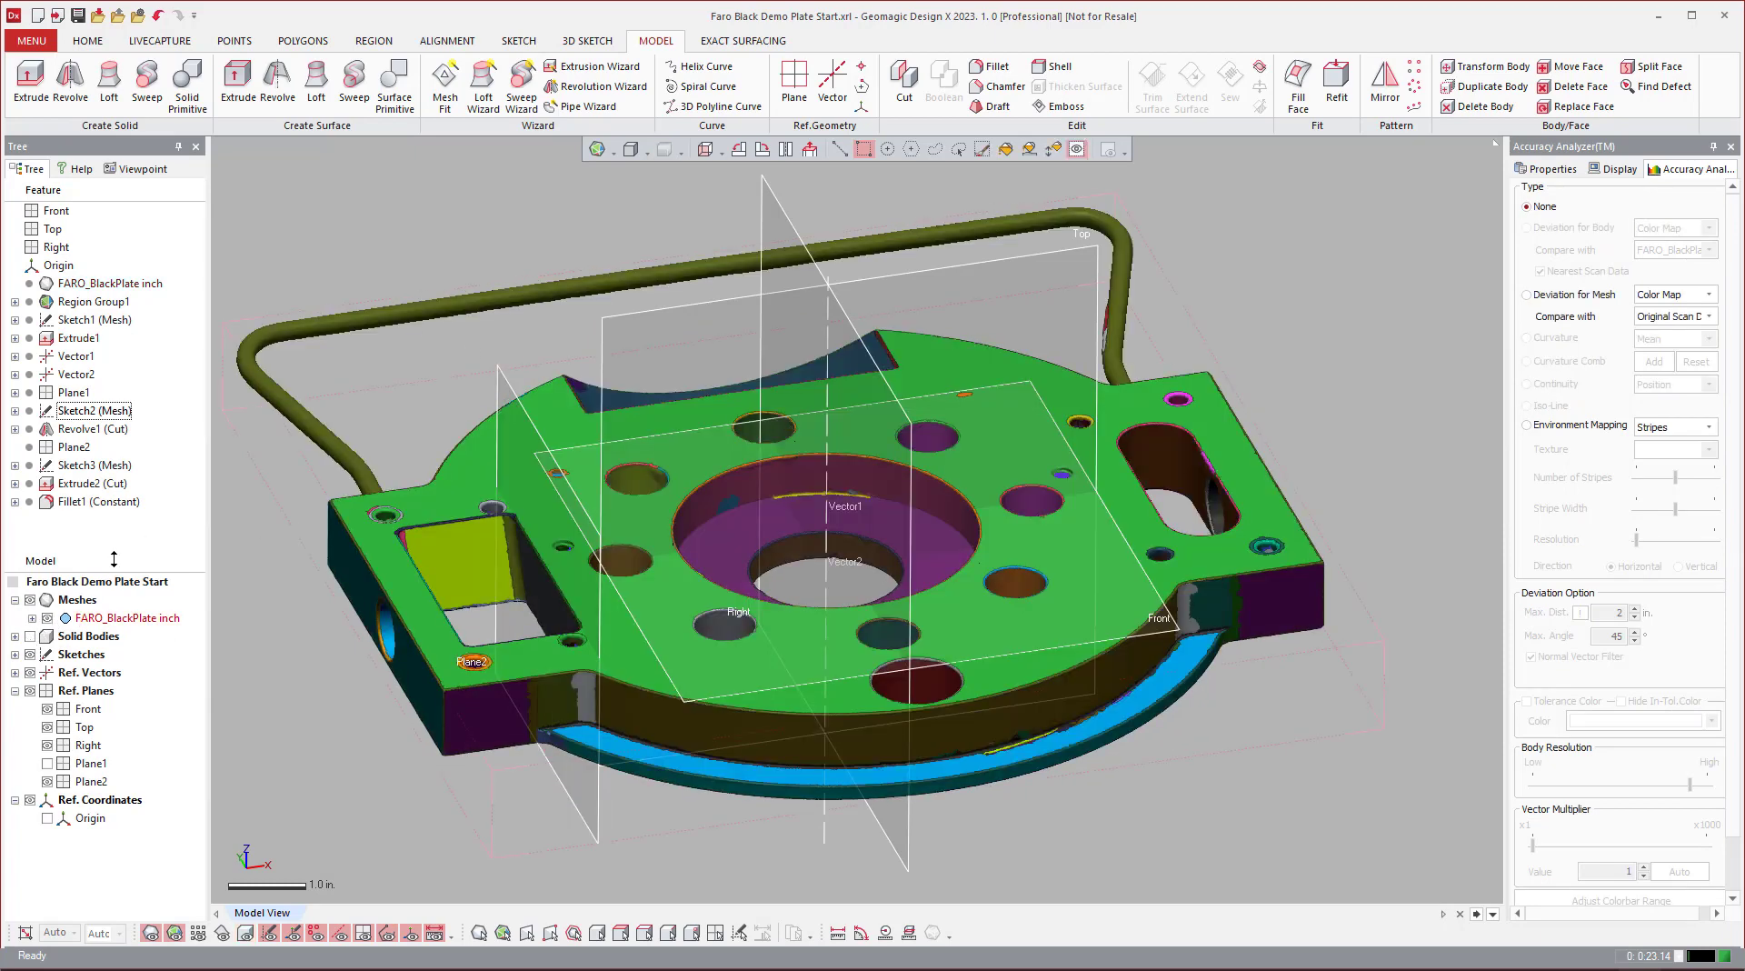
Step: Start the Extrusion Wizard and pick the cylinder regions of the eight holes around the central bore as sides
click(84, 42)
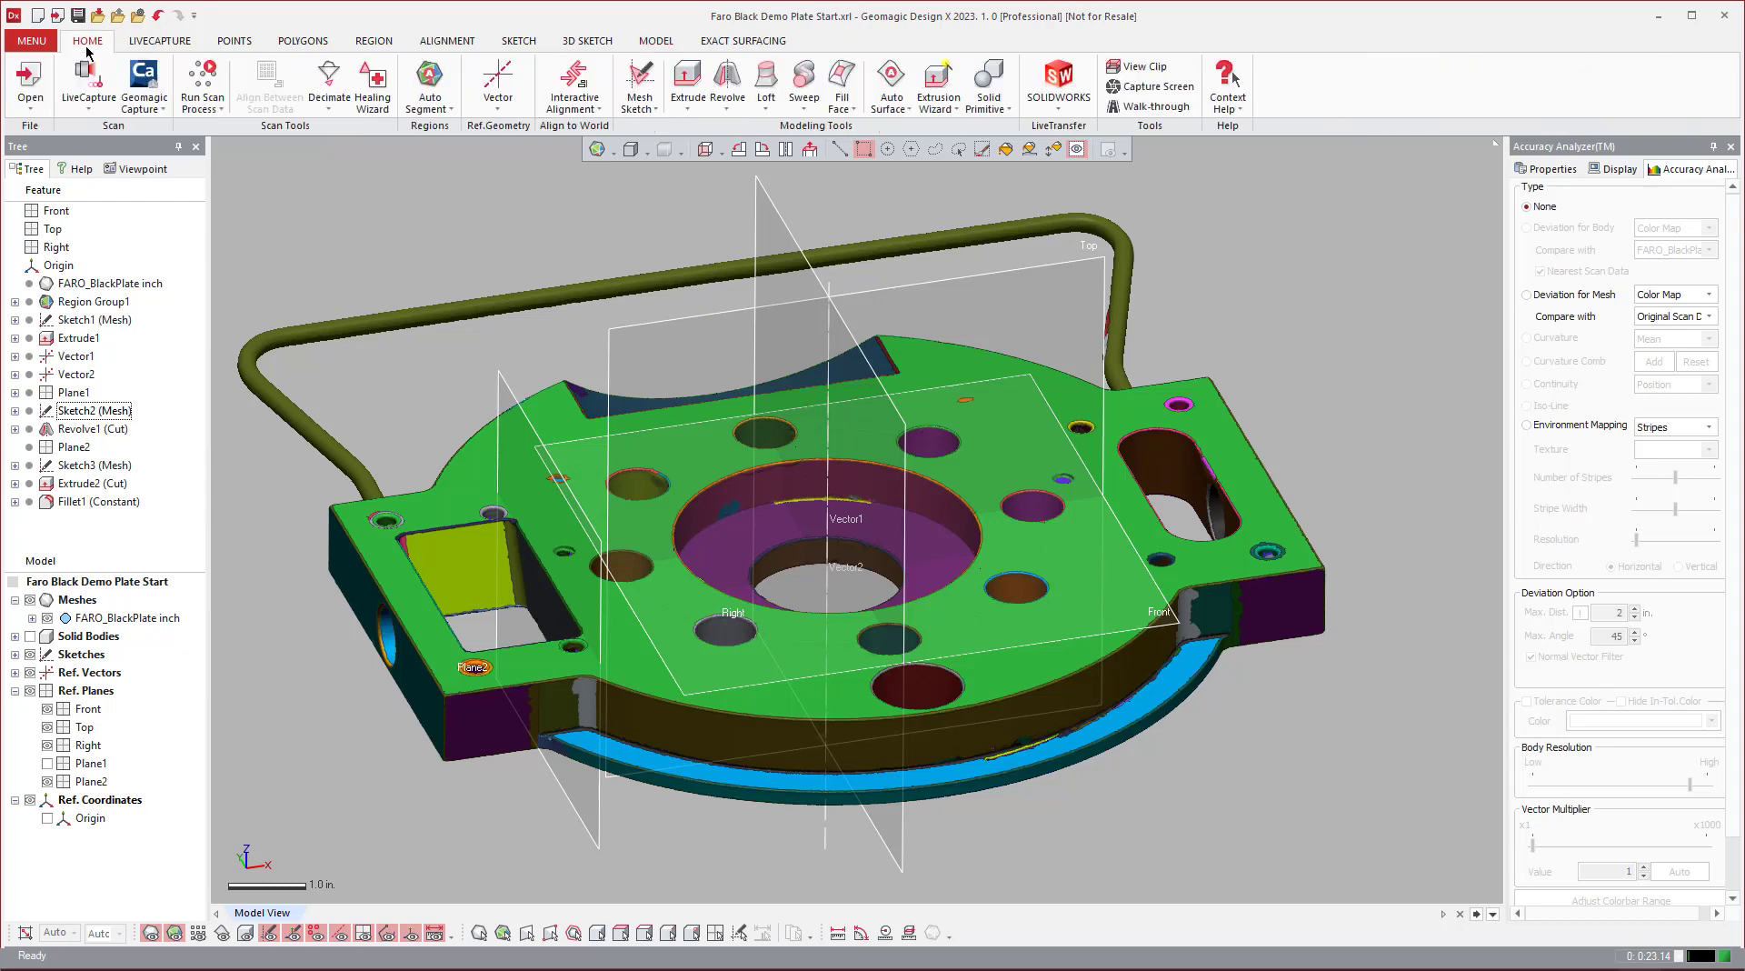
click(940, 104)
click(776, 437)
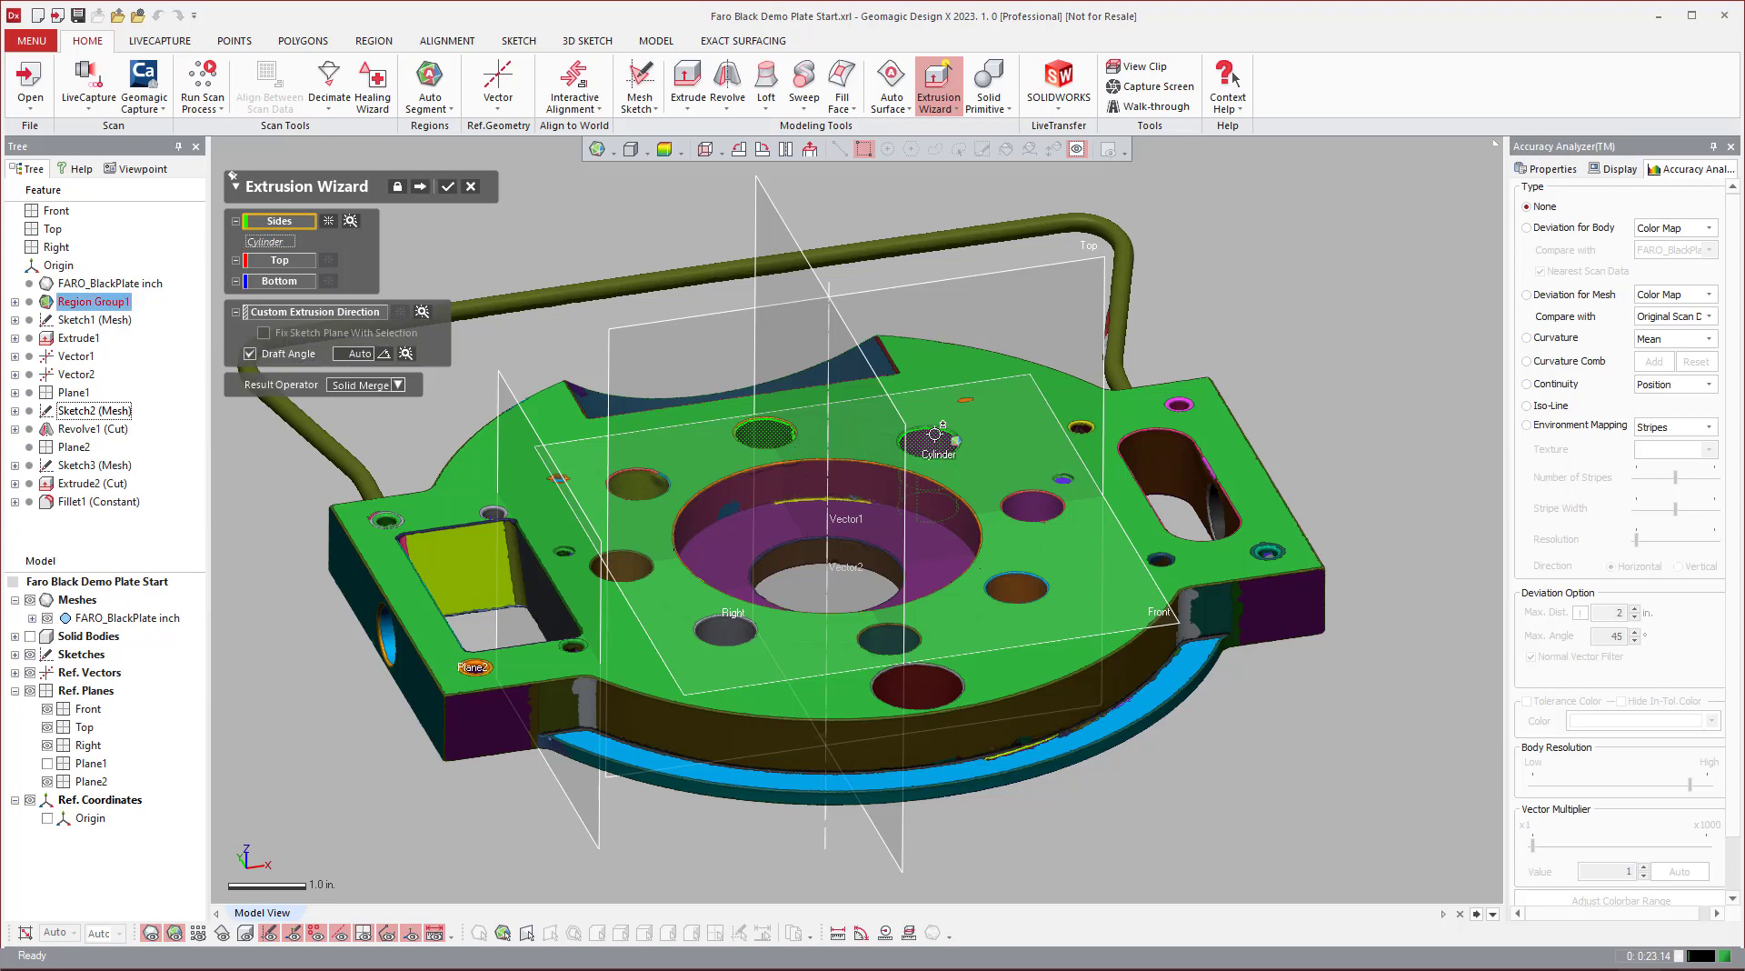
click(929, 442)
click(1033, 504)
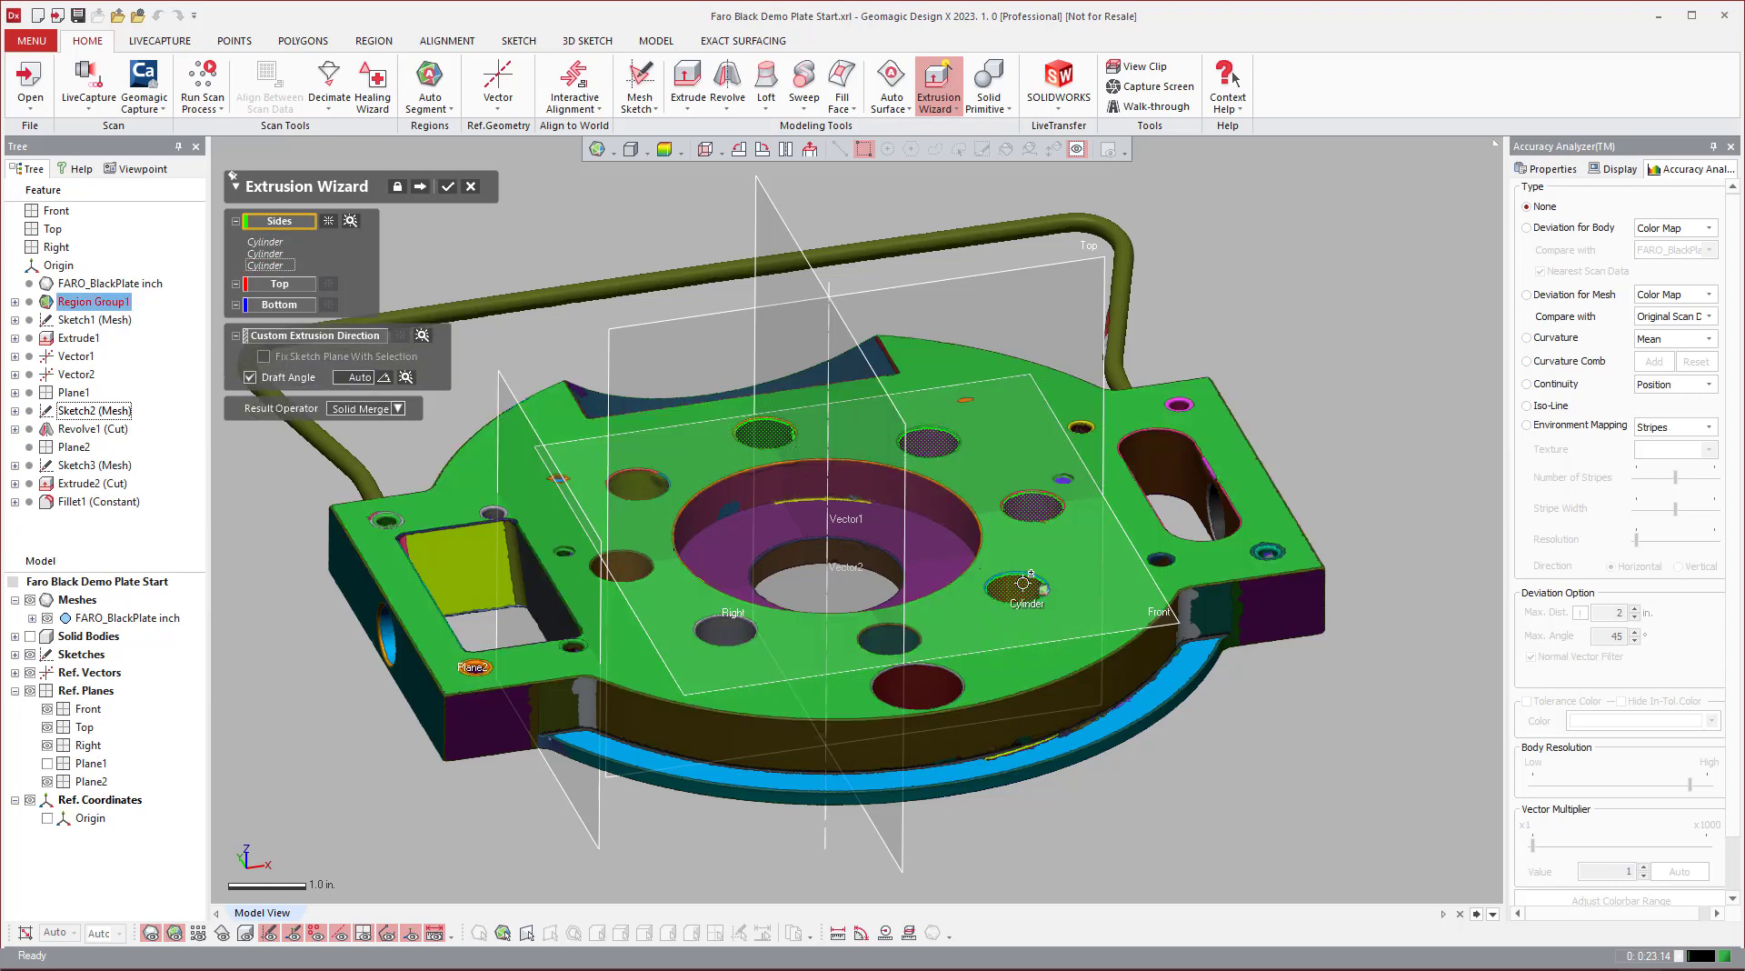
click(1022, 584)
click(736, 634)
click(622, 564)
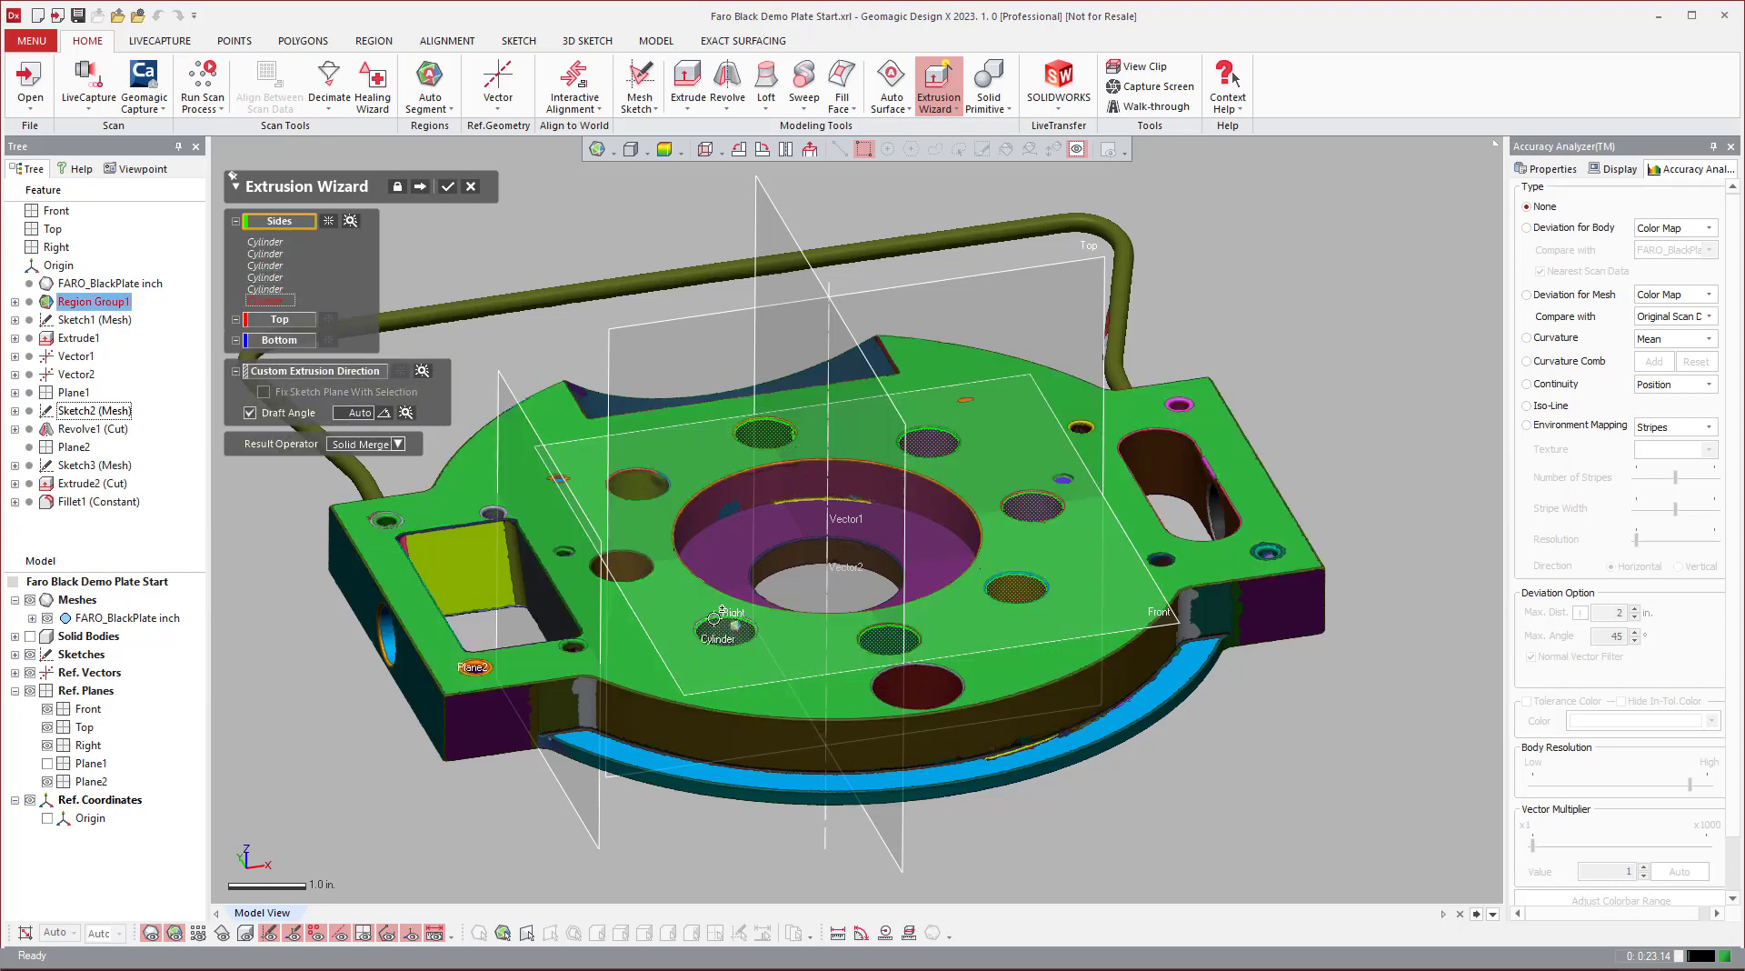
click(633, 488)
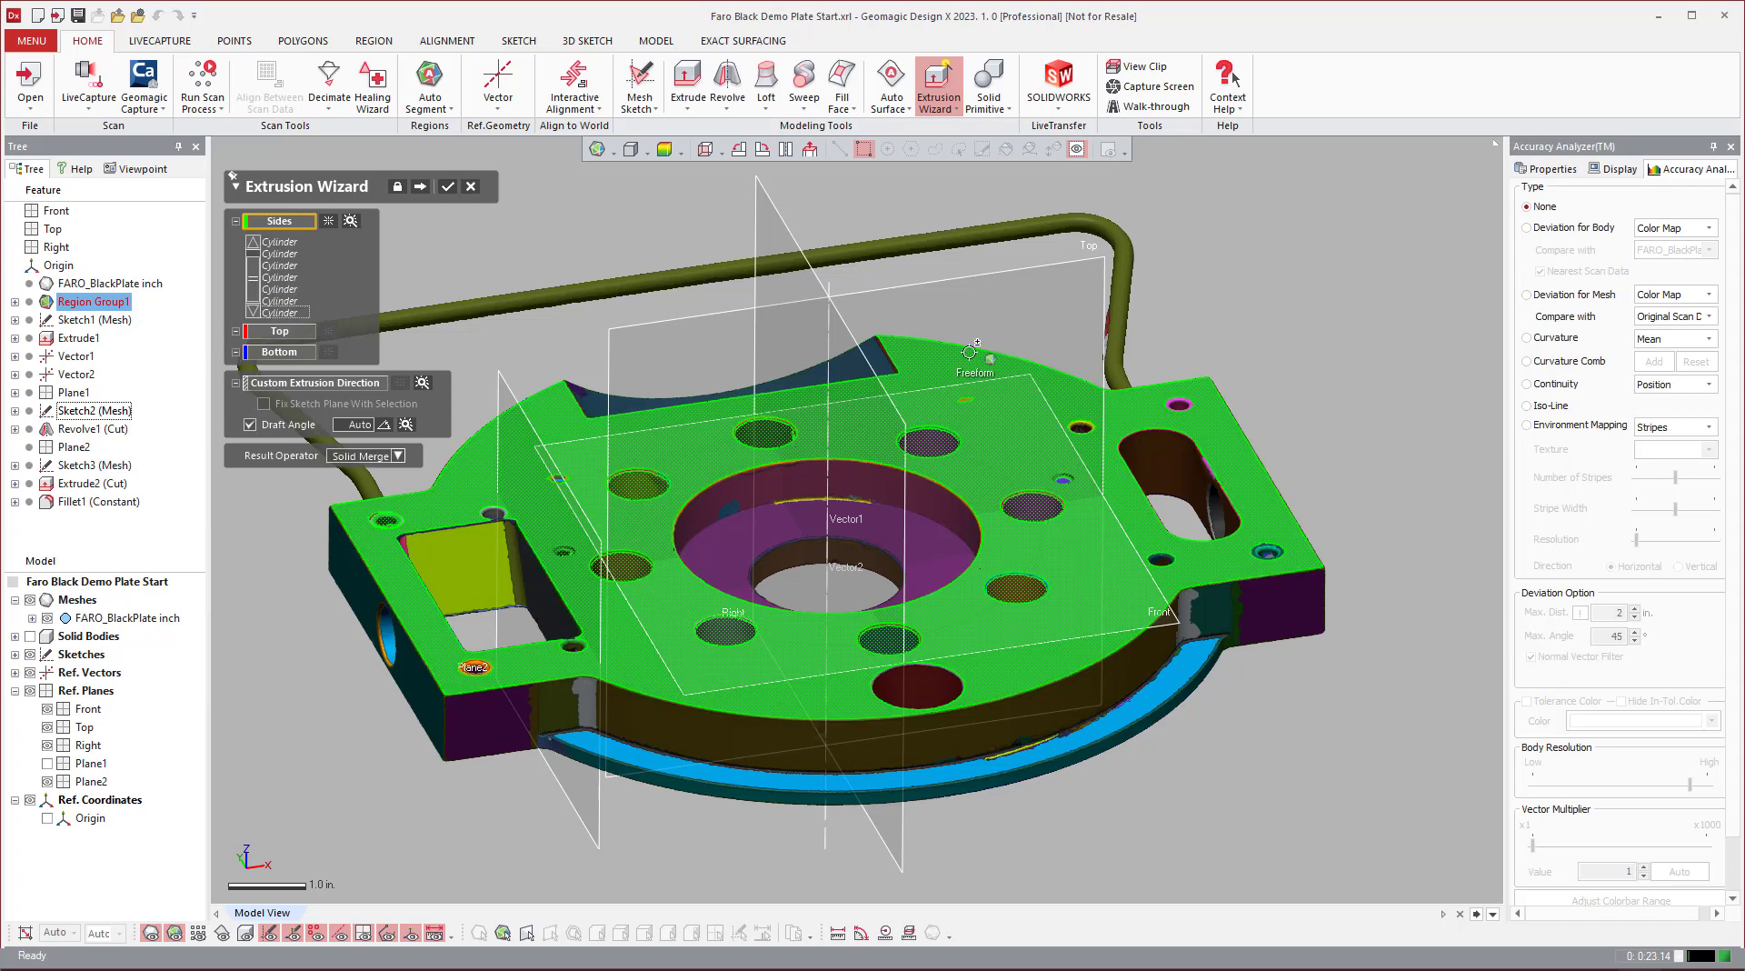
click(999, 364)
click(966, 382)
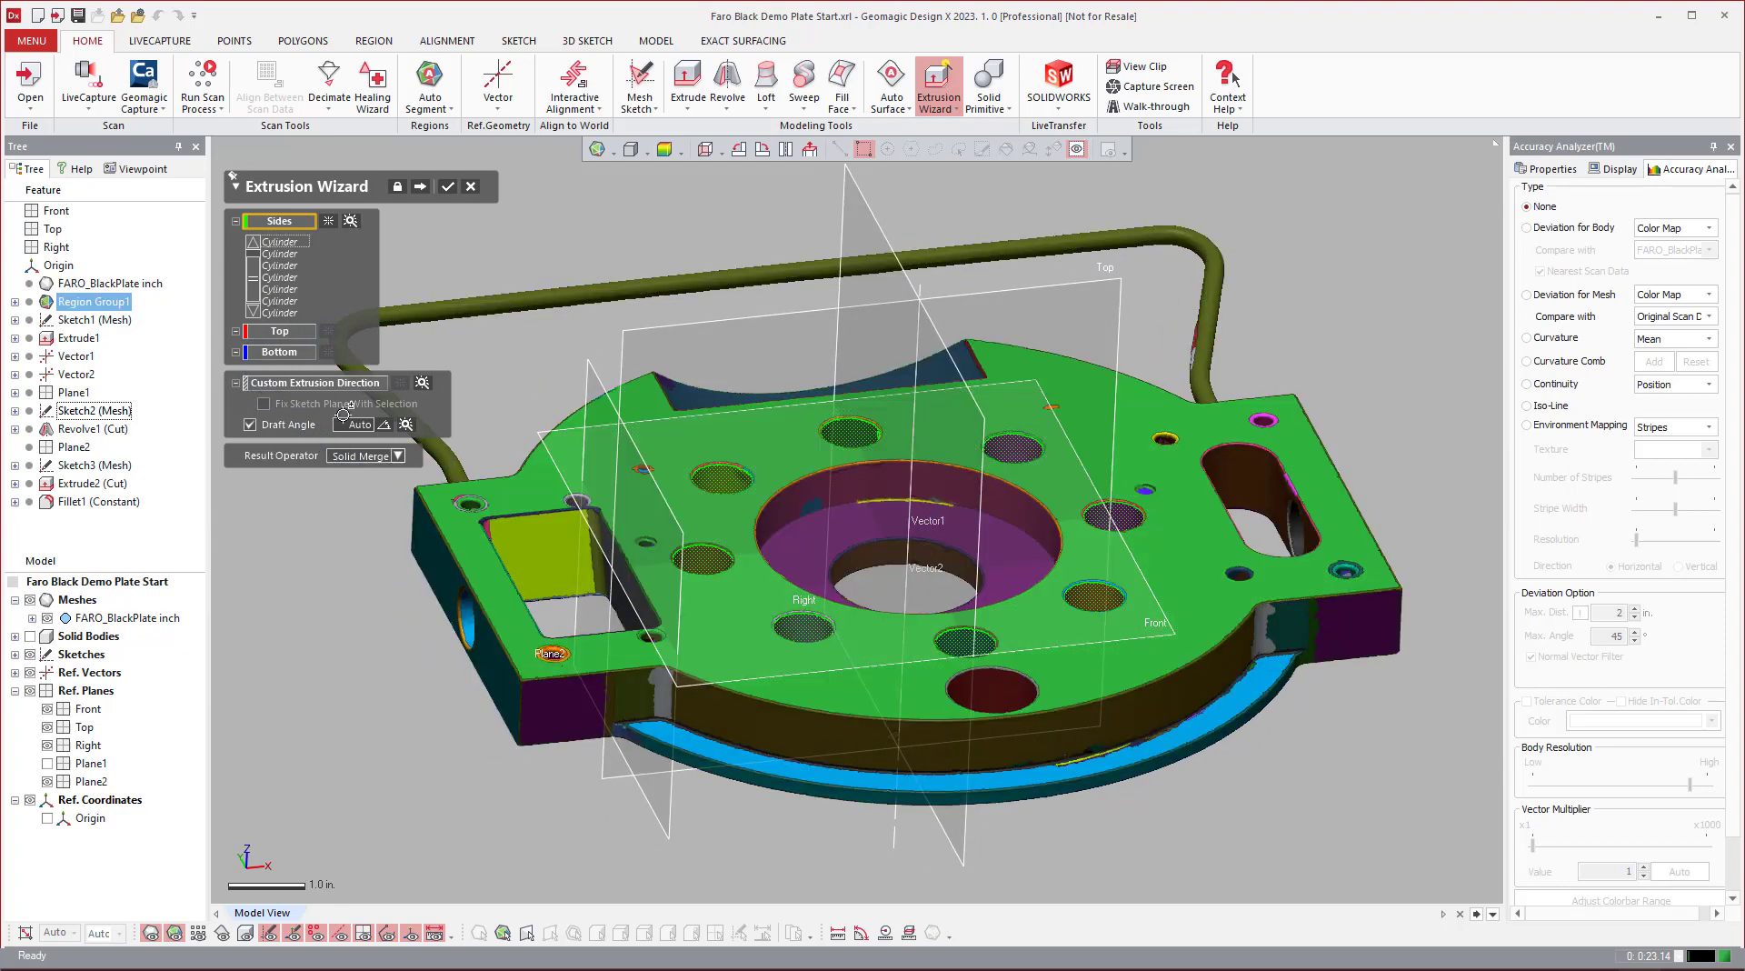
Step: Set the wizard's result operator to Solid Cut, generate the extrusion preview, and apply the hole cuts
click(397, 456)
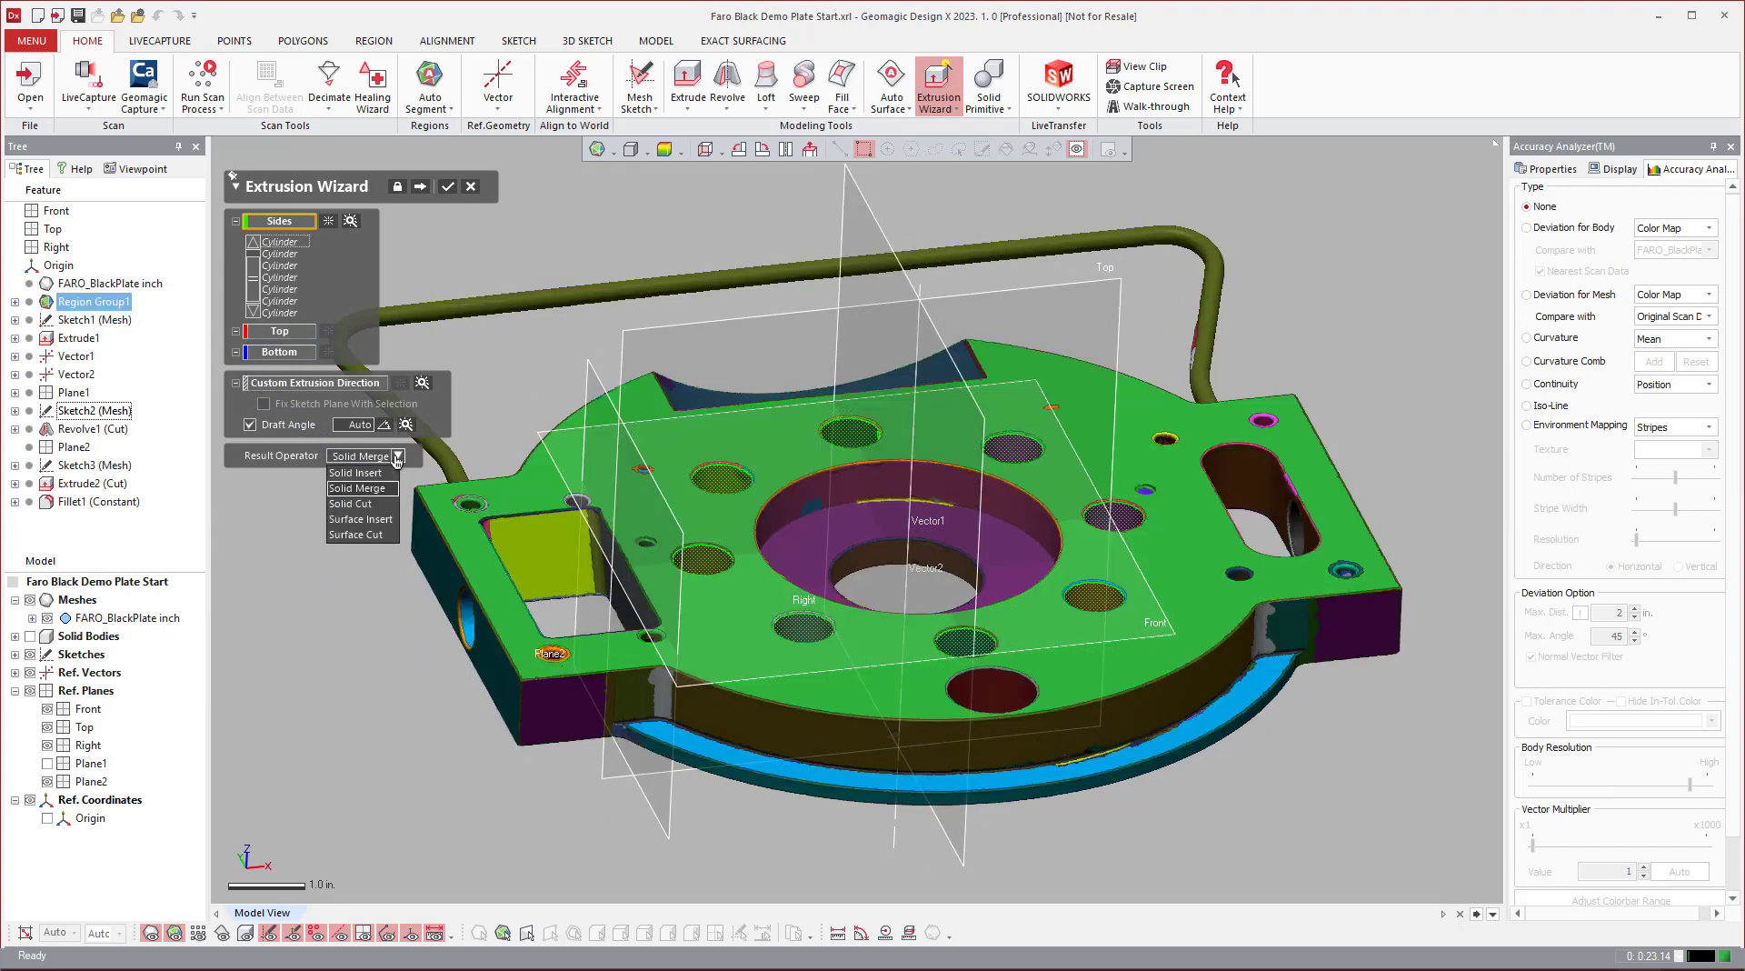
click(375, 504)
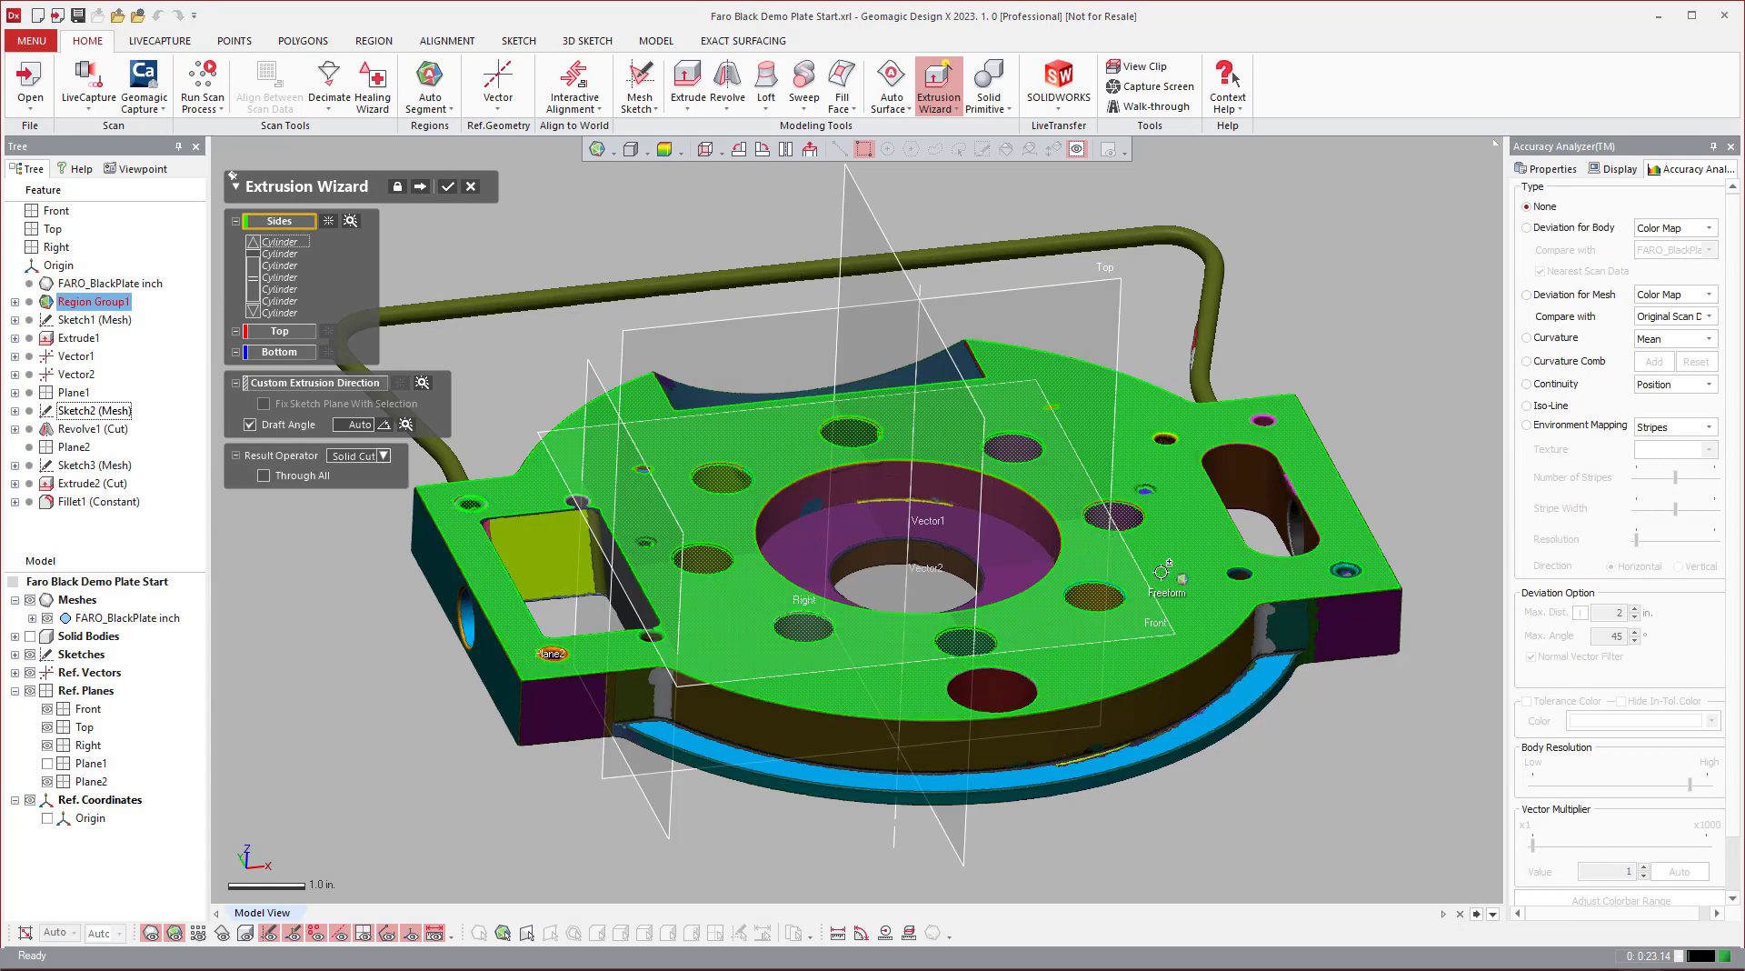
scroll(1449, 822, down, 1)
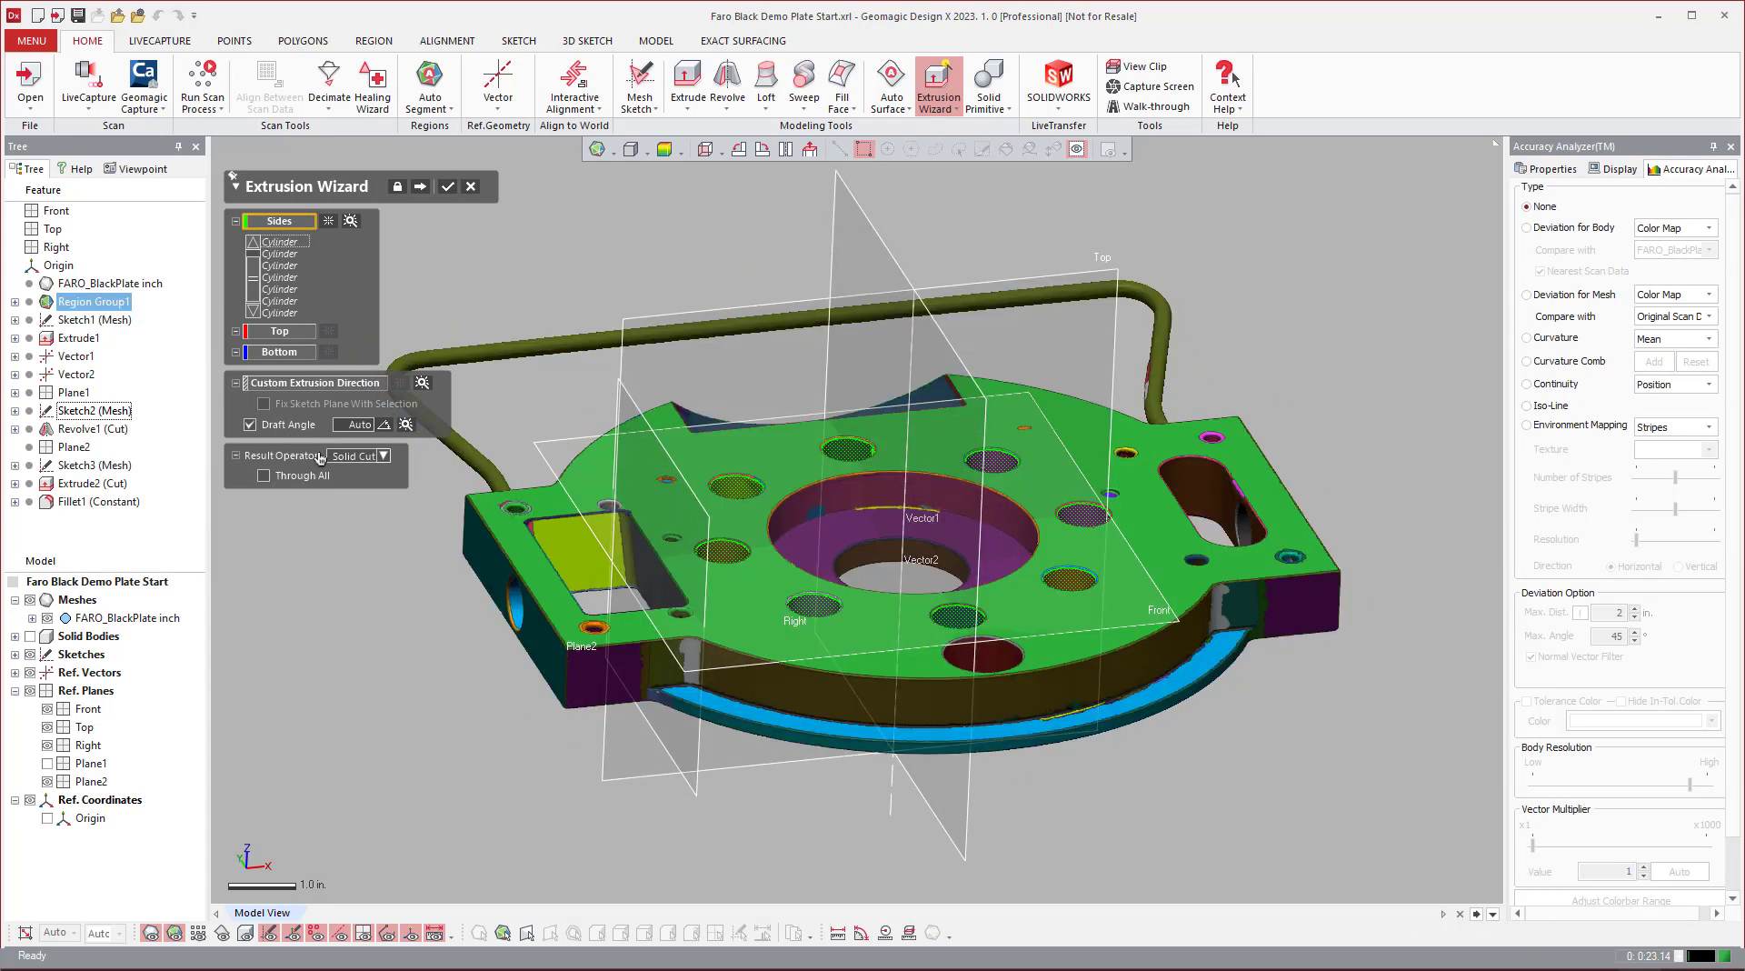
click(383, 457)
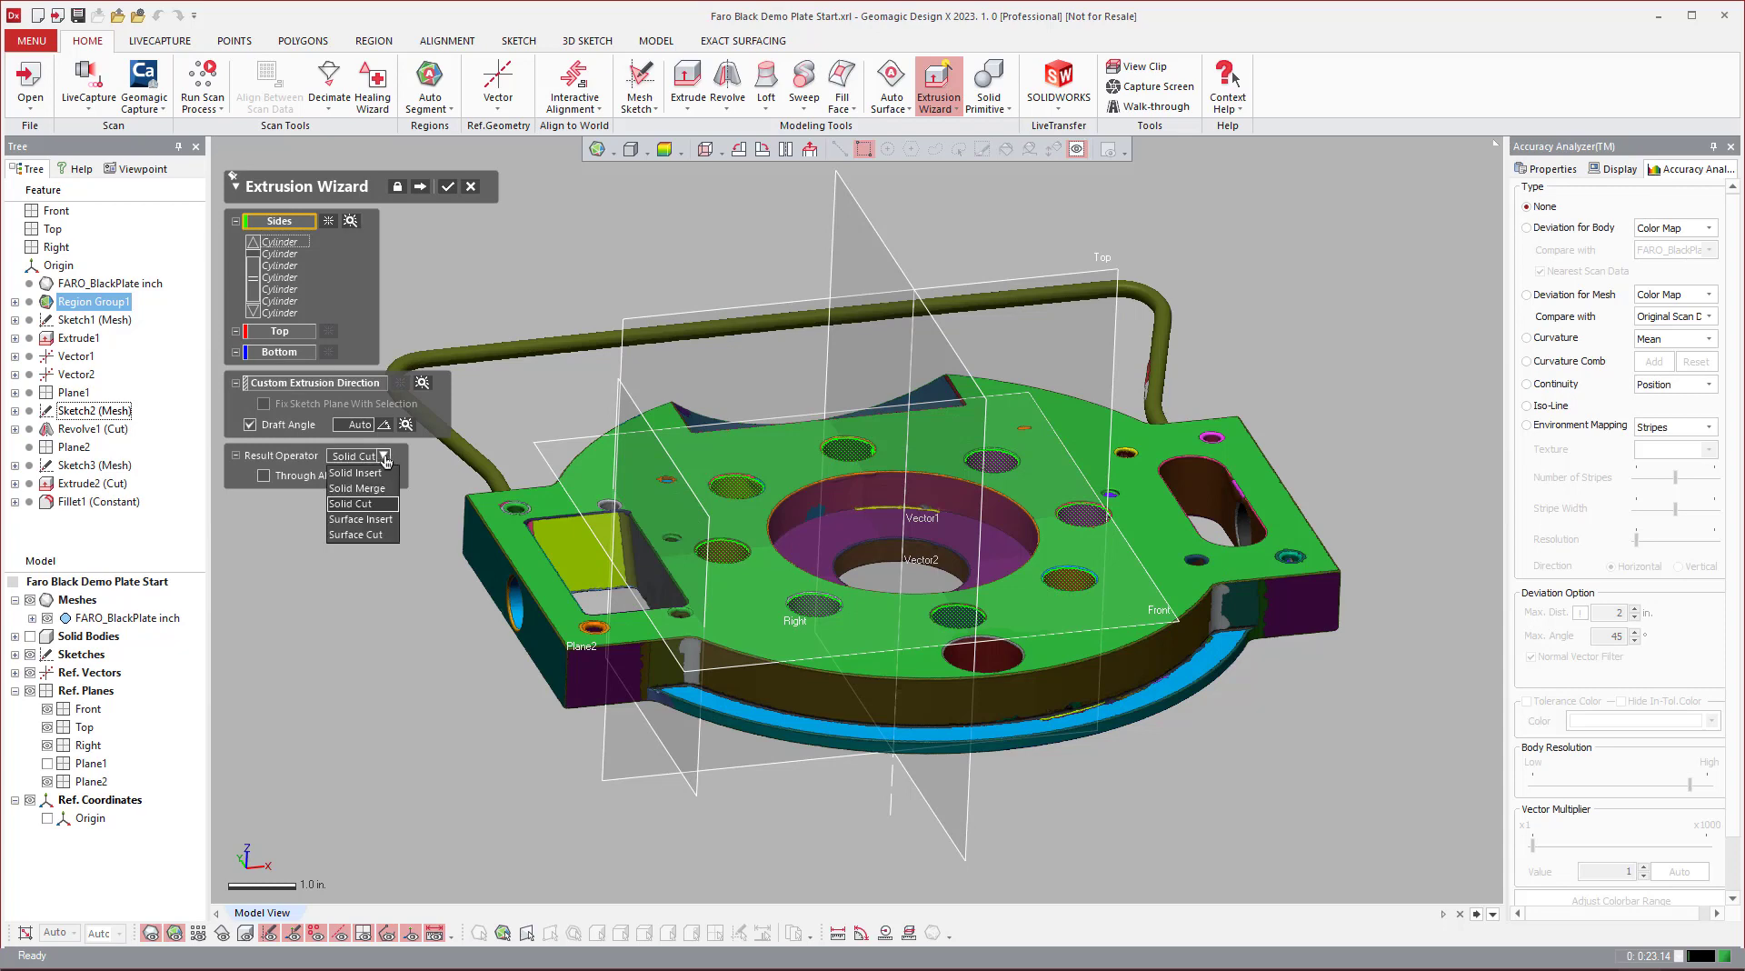
click(372, 505)
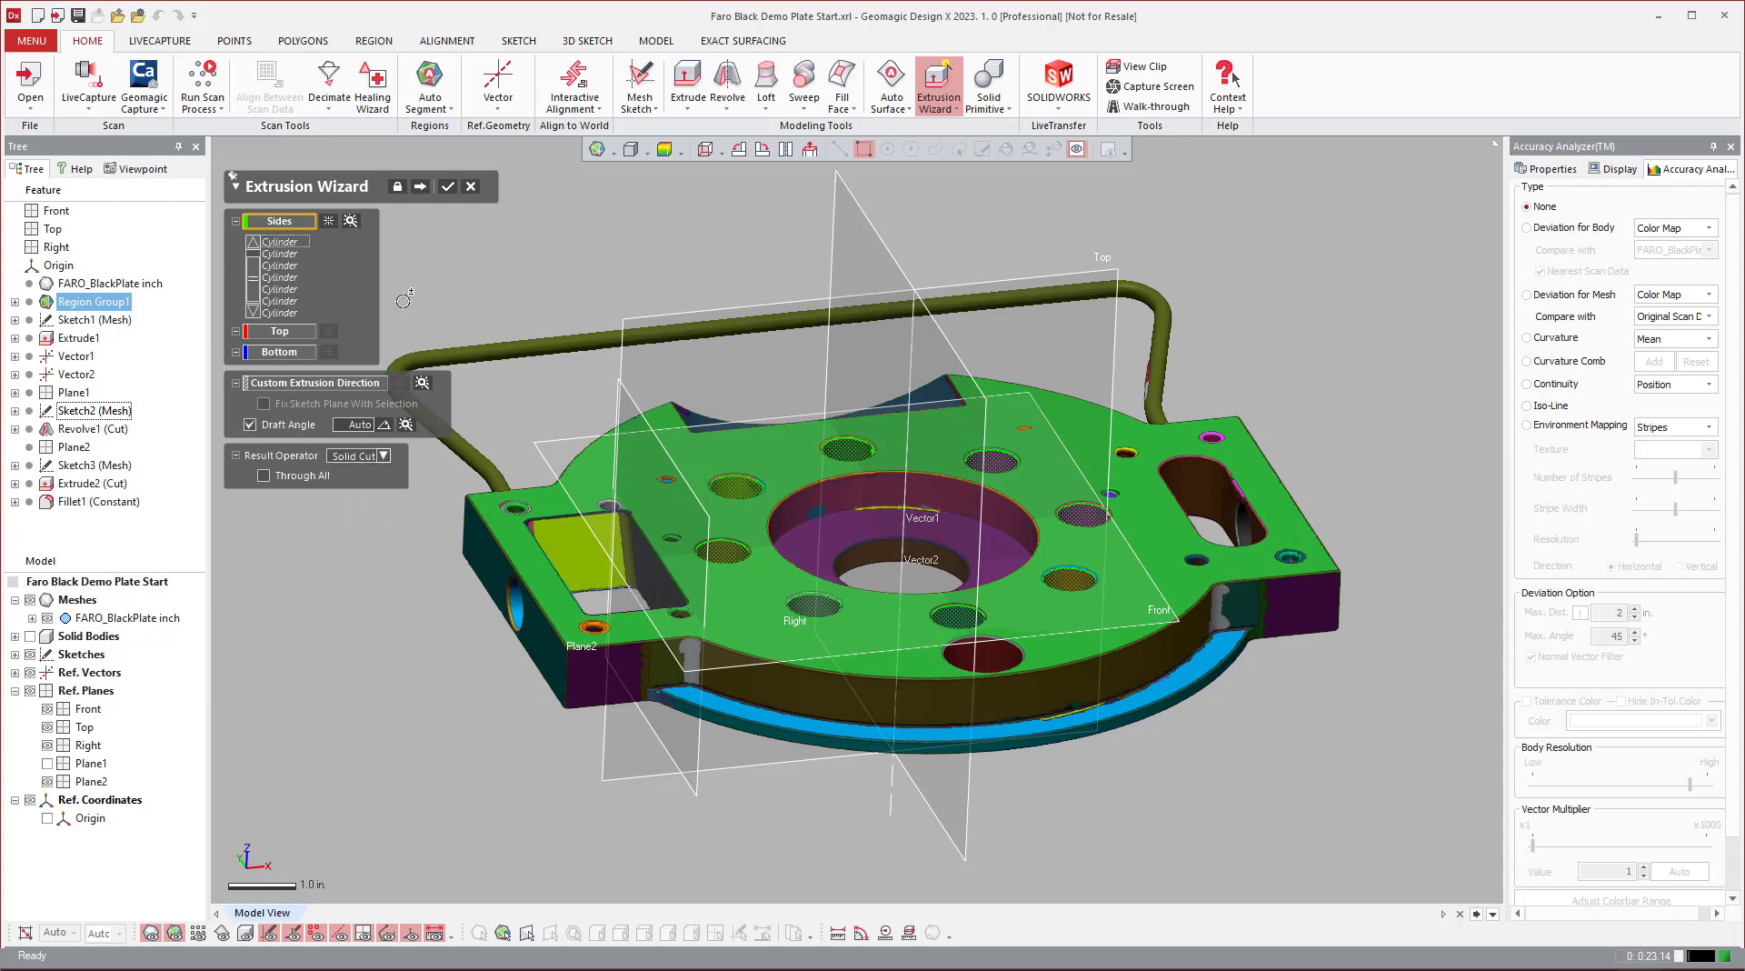
click(420, 188)
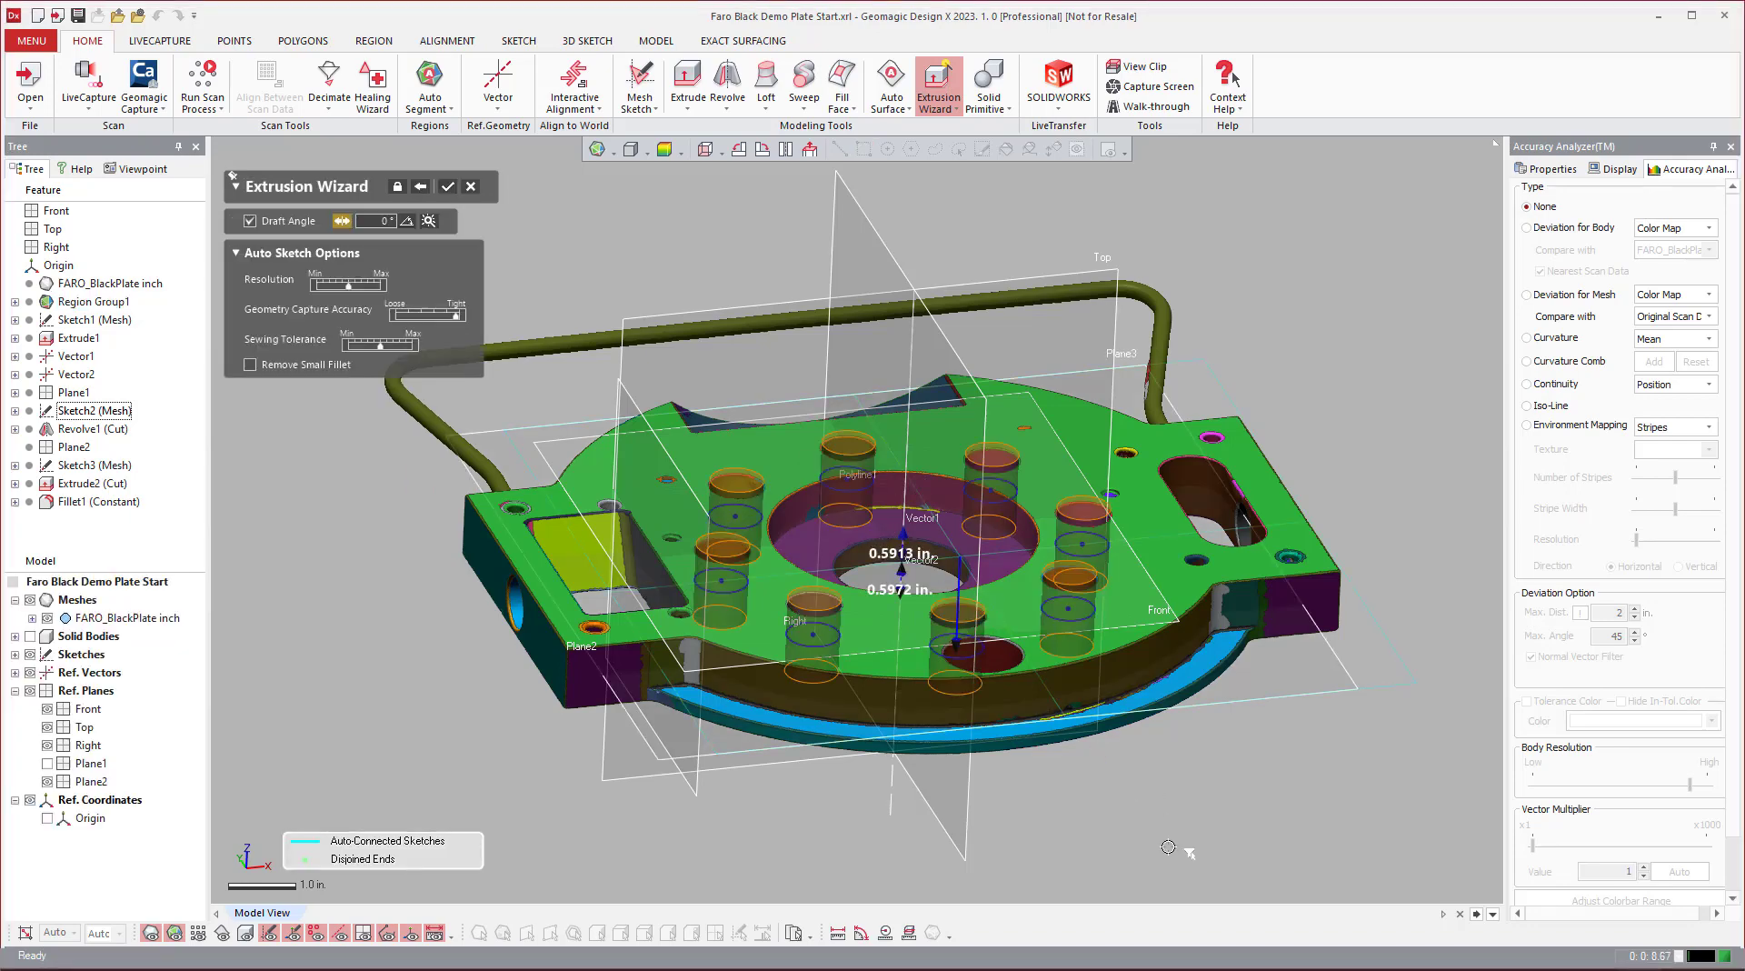
right_drag(1168, 847, 1009, 754)
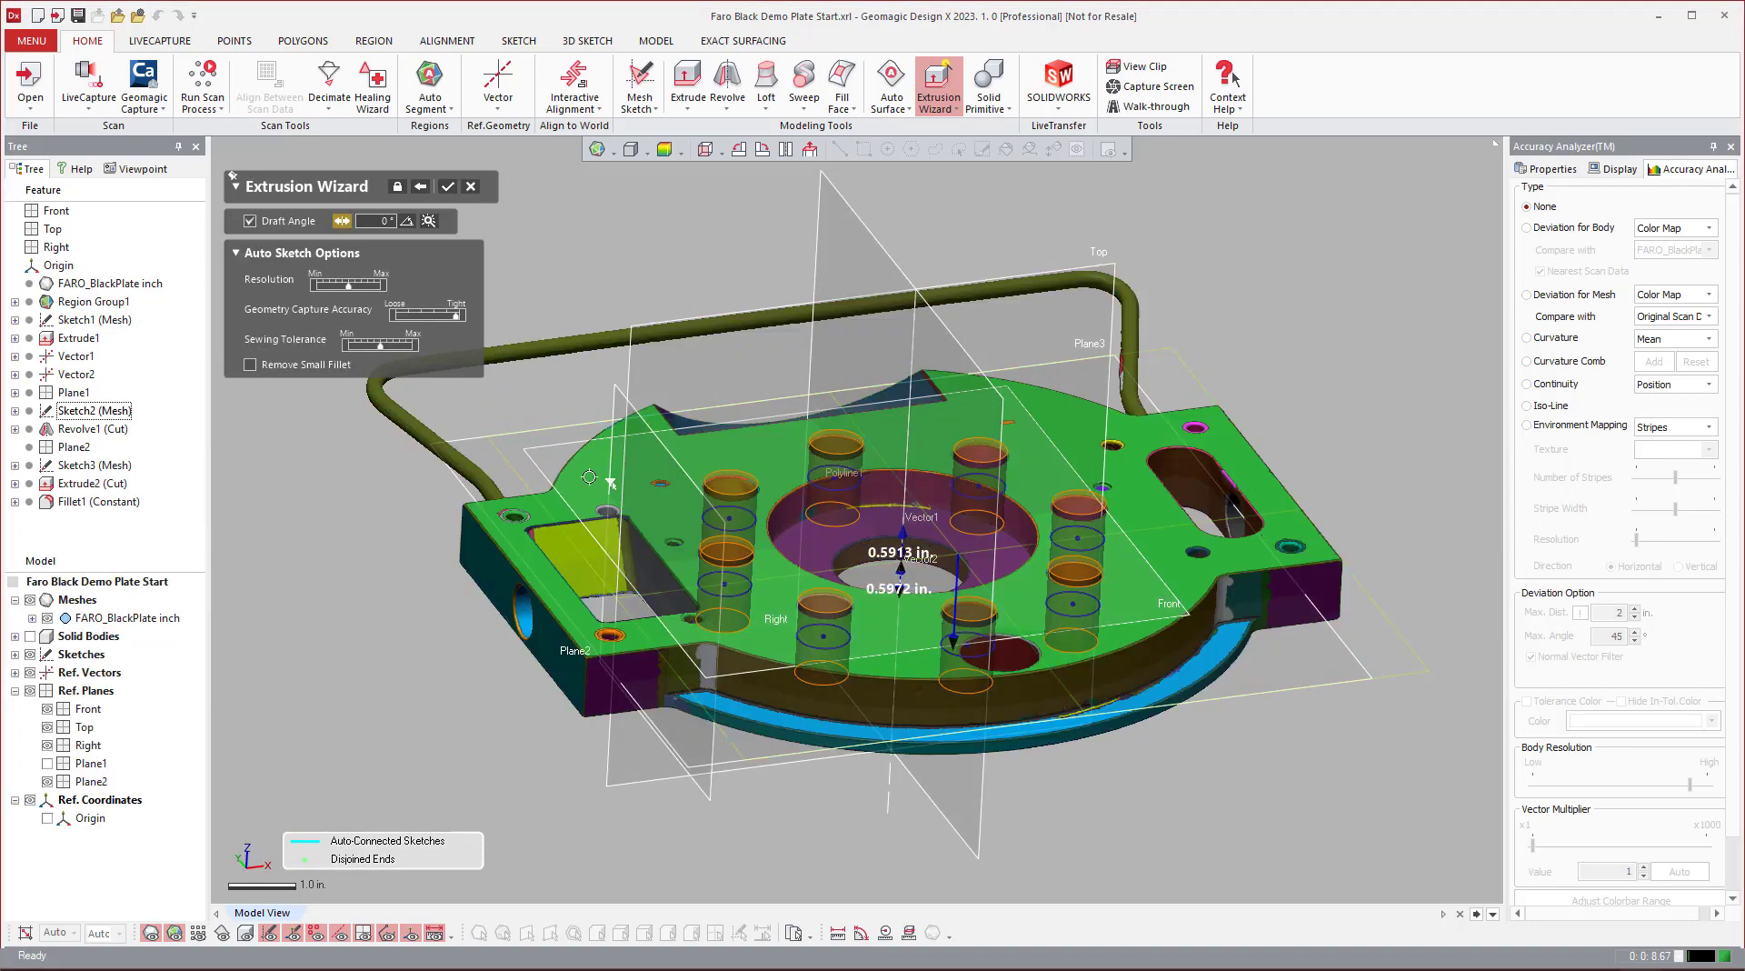
click(448, 188)
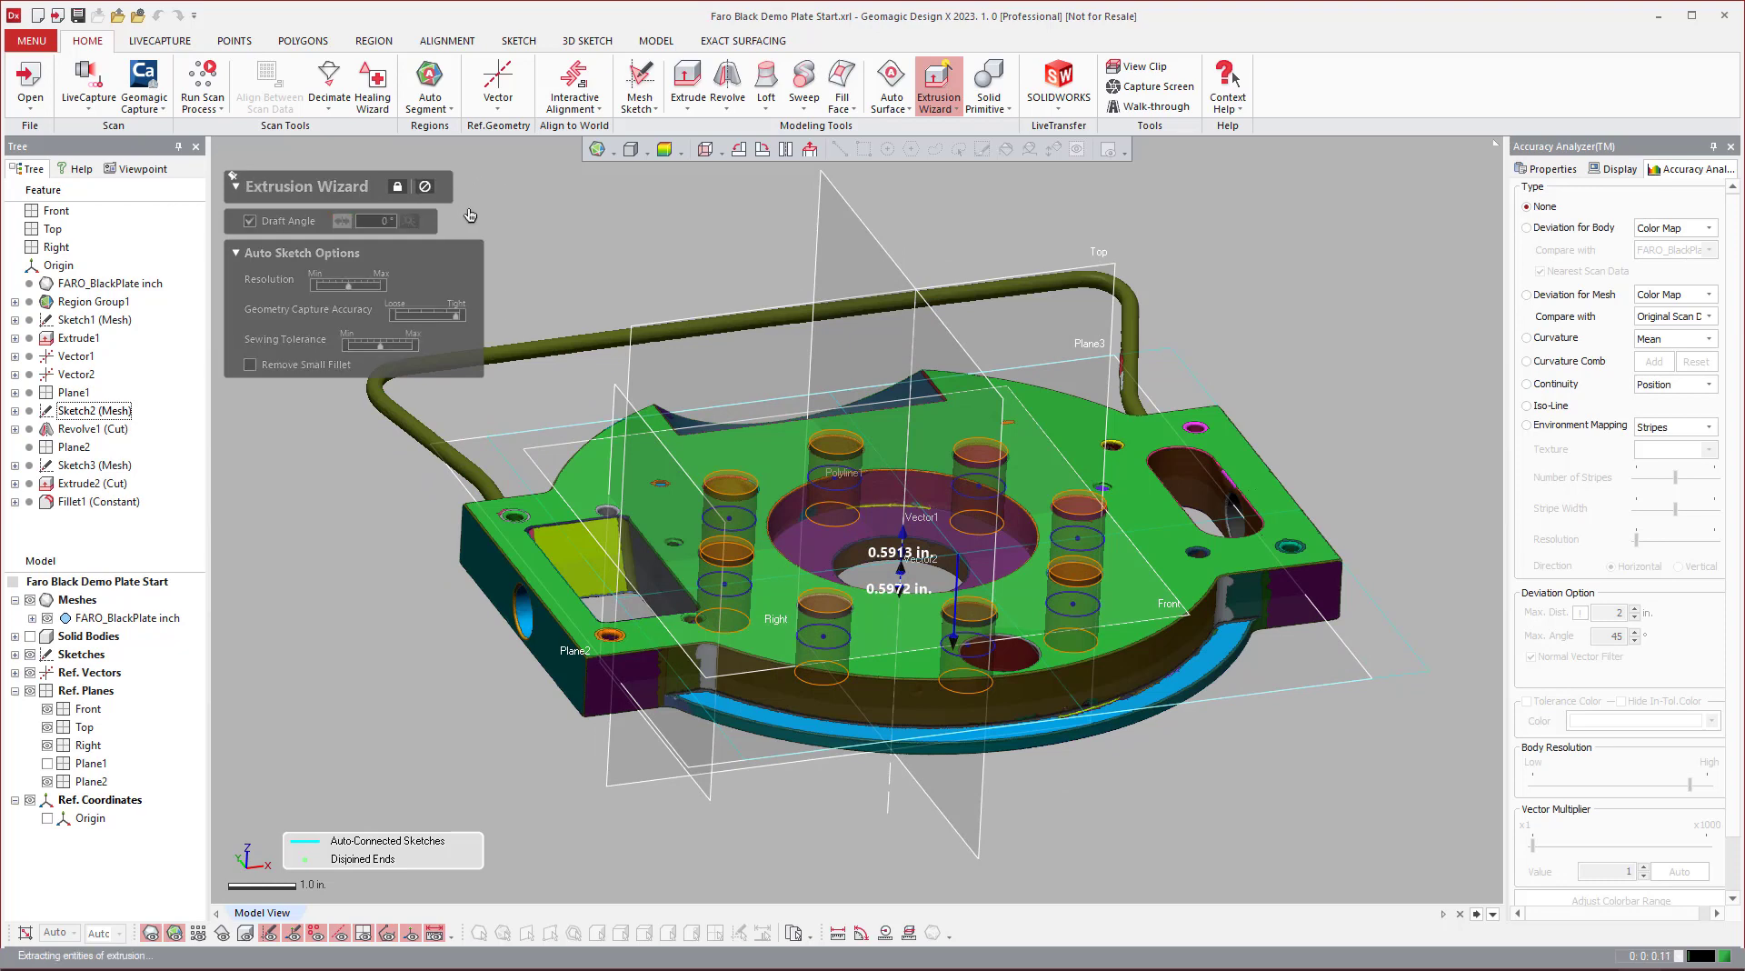
Step: Hide the scan mesh, show the solid bodies, and examine the holes cut around the central bore
click(31, 601)
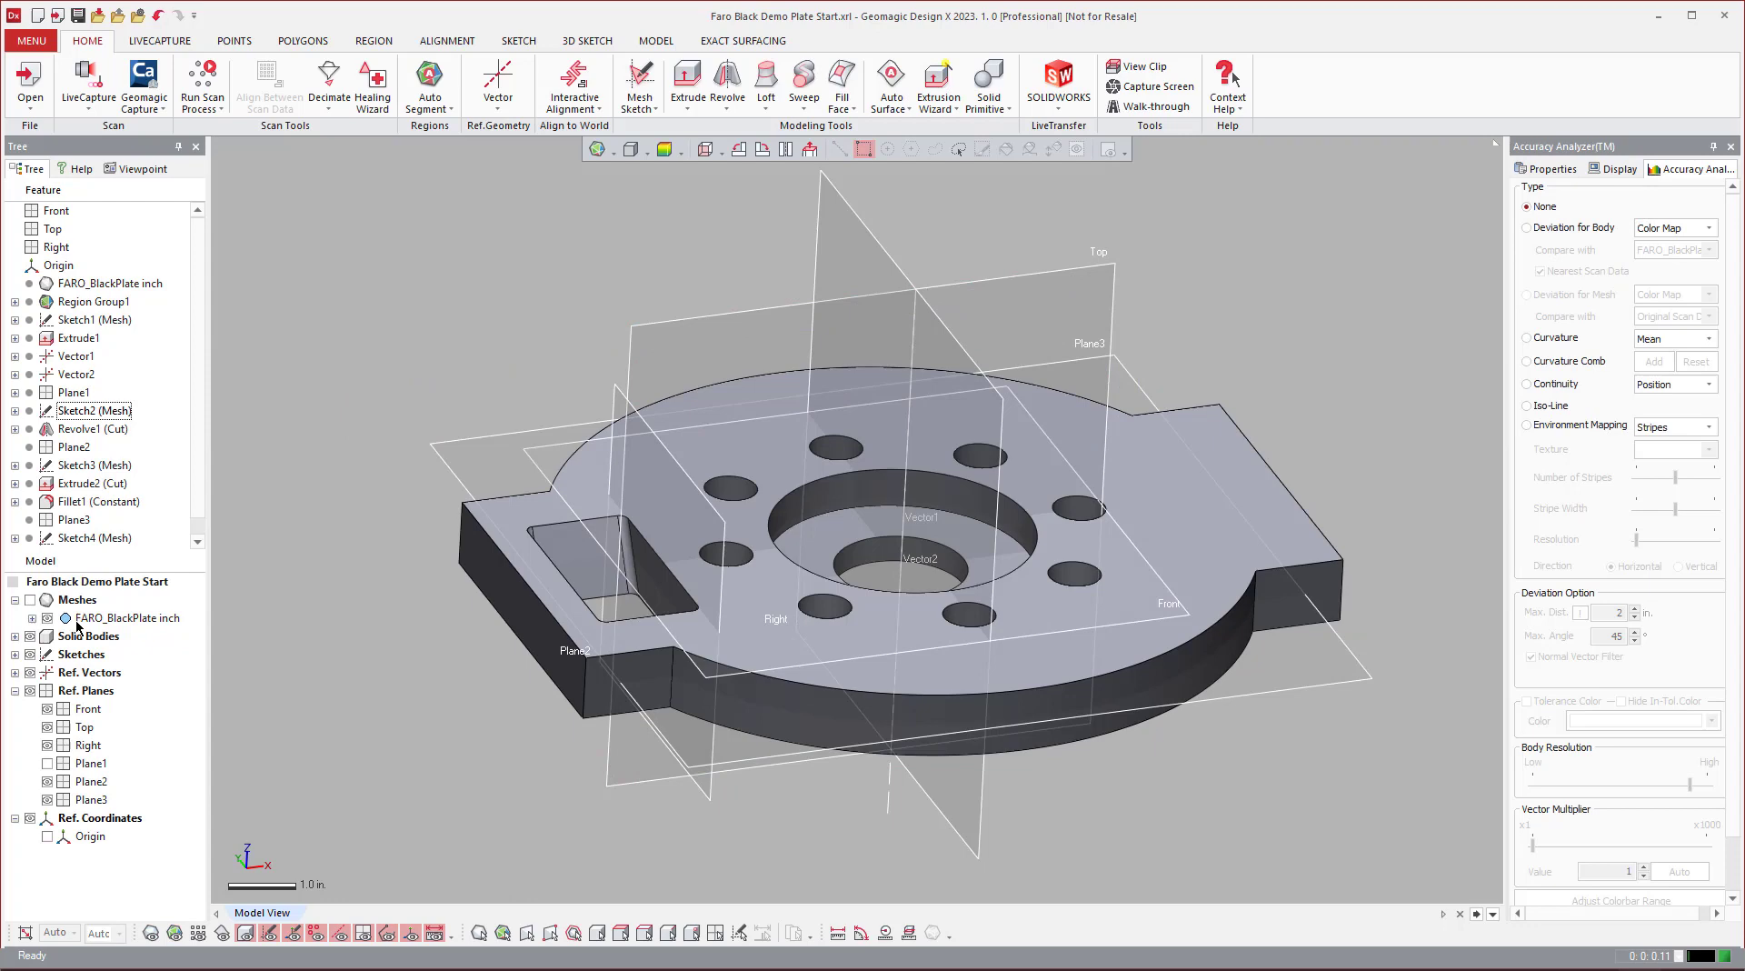
right_drag(791, 636, 897, 508)
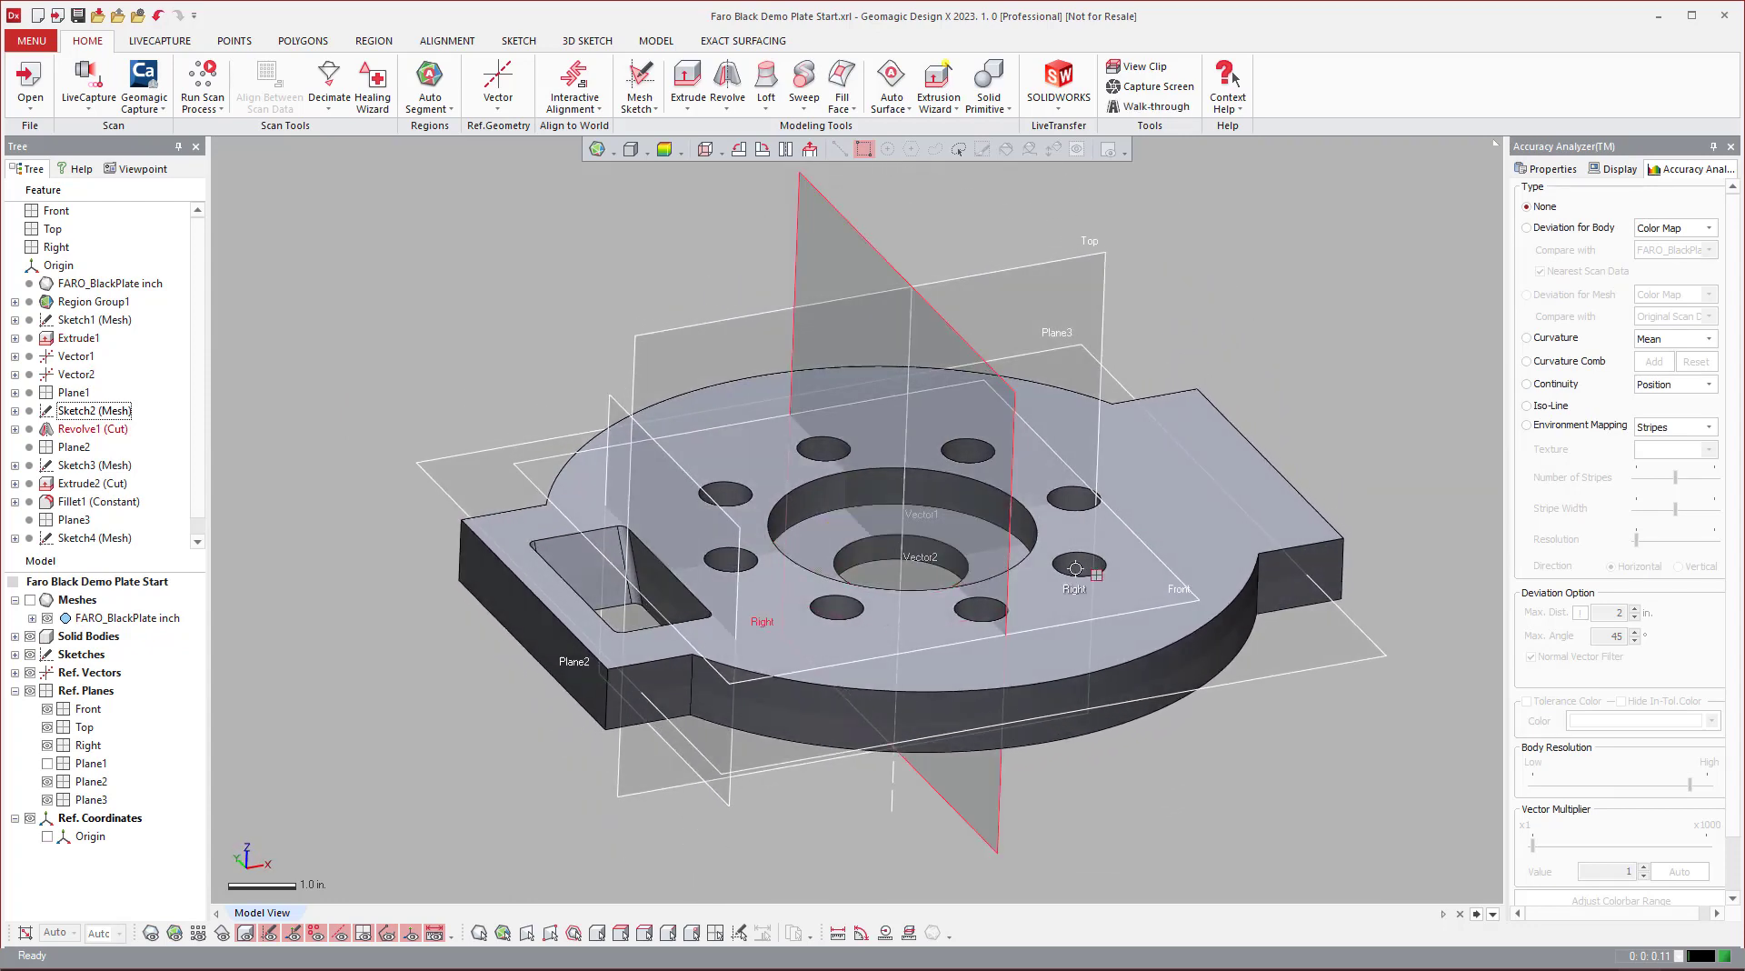
right_drag(1166, 502, 1154, 521)
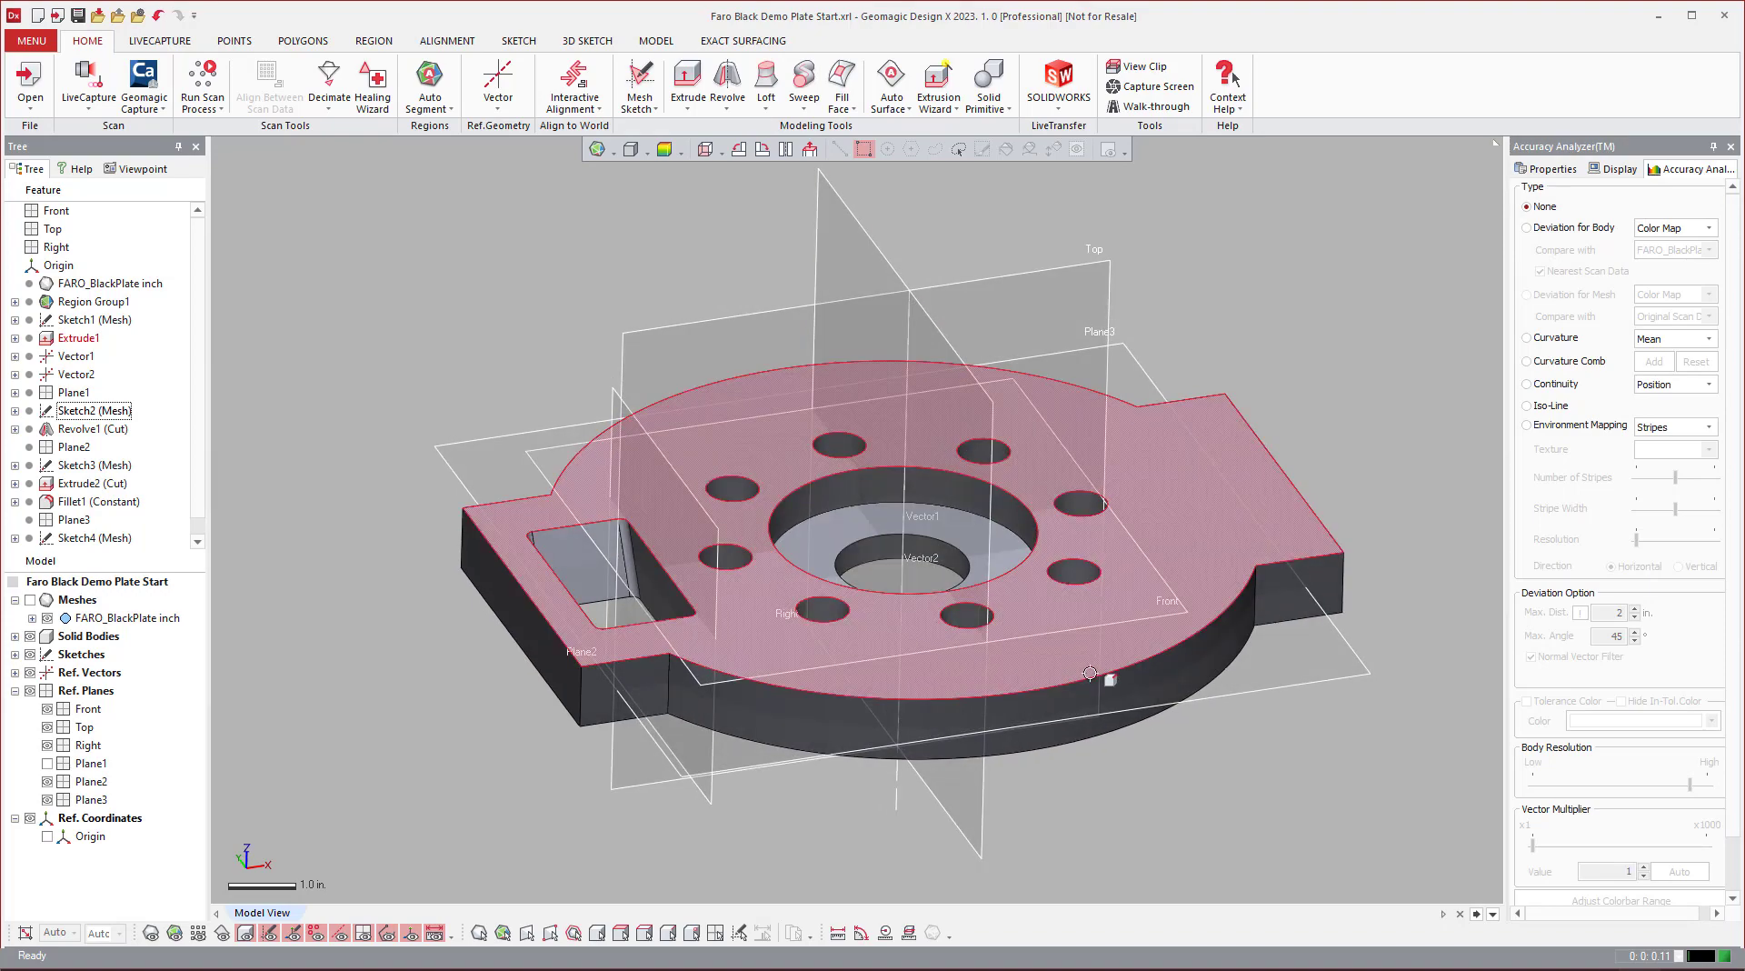
right_drag(1110, 678, 1103, 627)
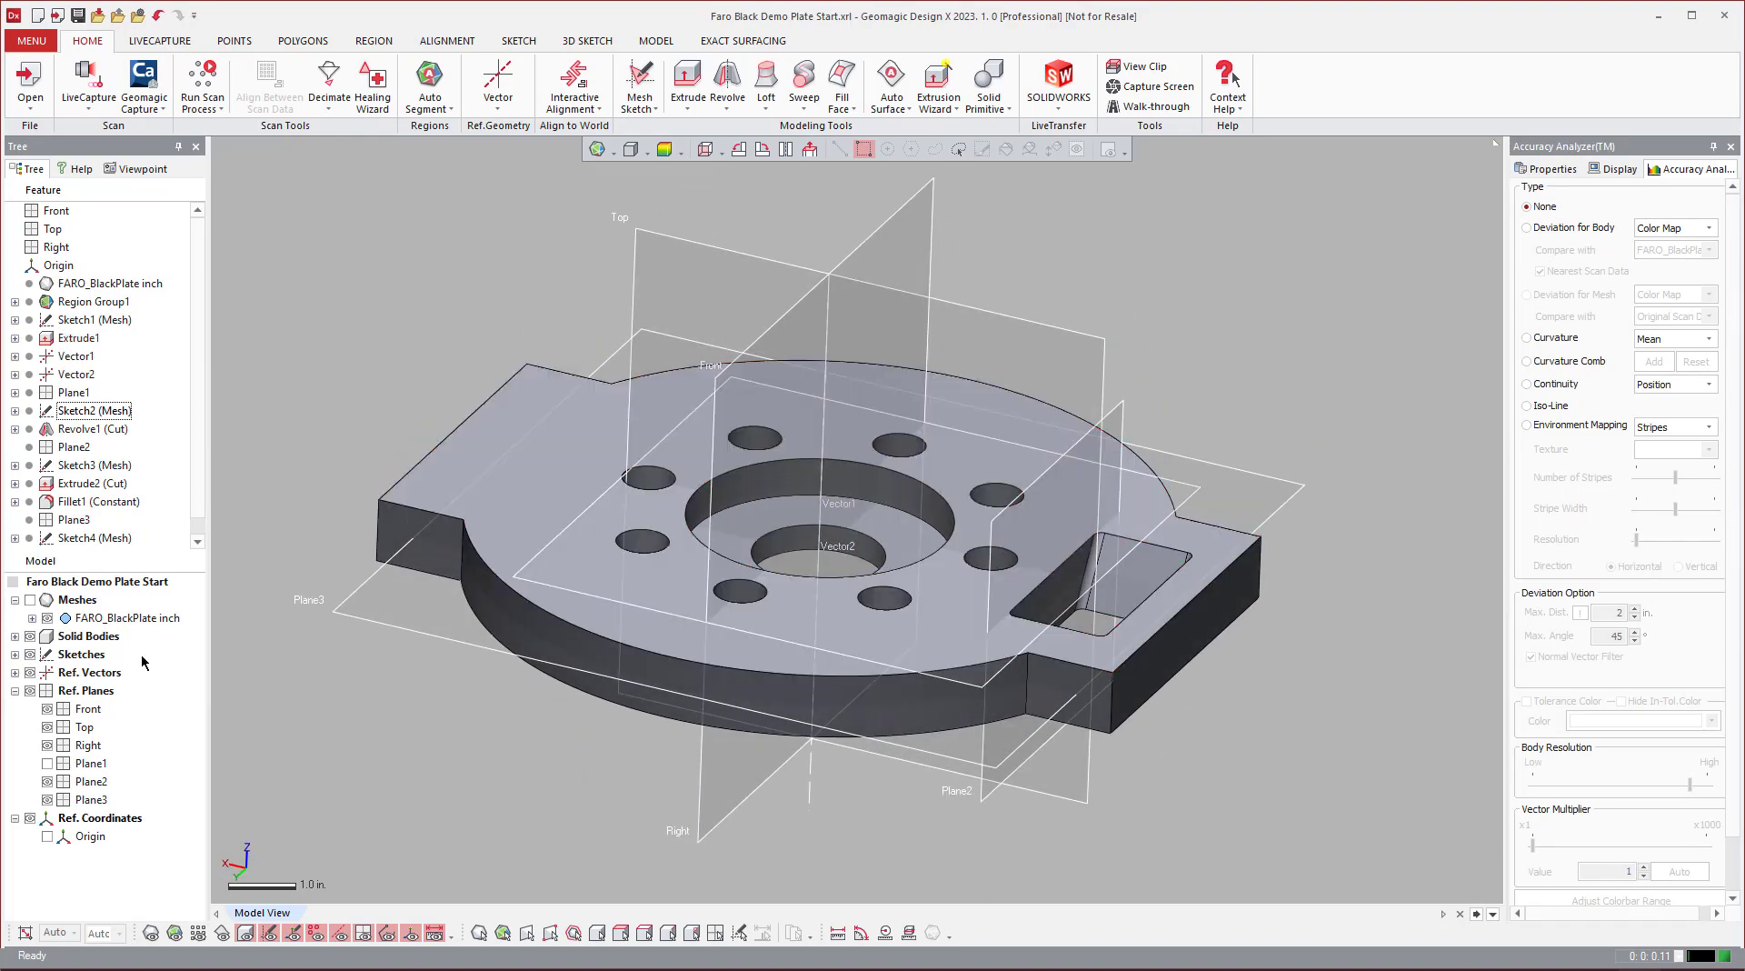
Step: Show the scan mesh, hide the solid bodies, and bring the curved cutout at the plate's edge into close view
click(31, 600)
click(30, 636)
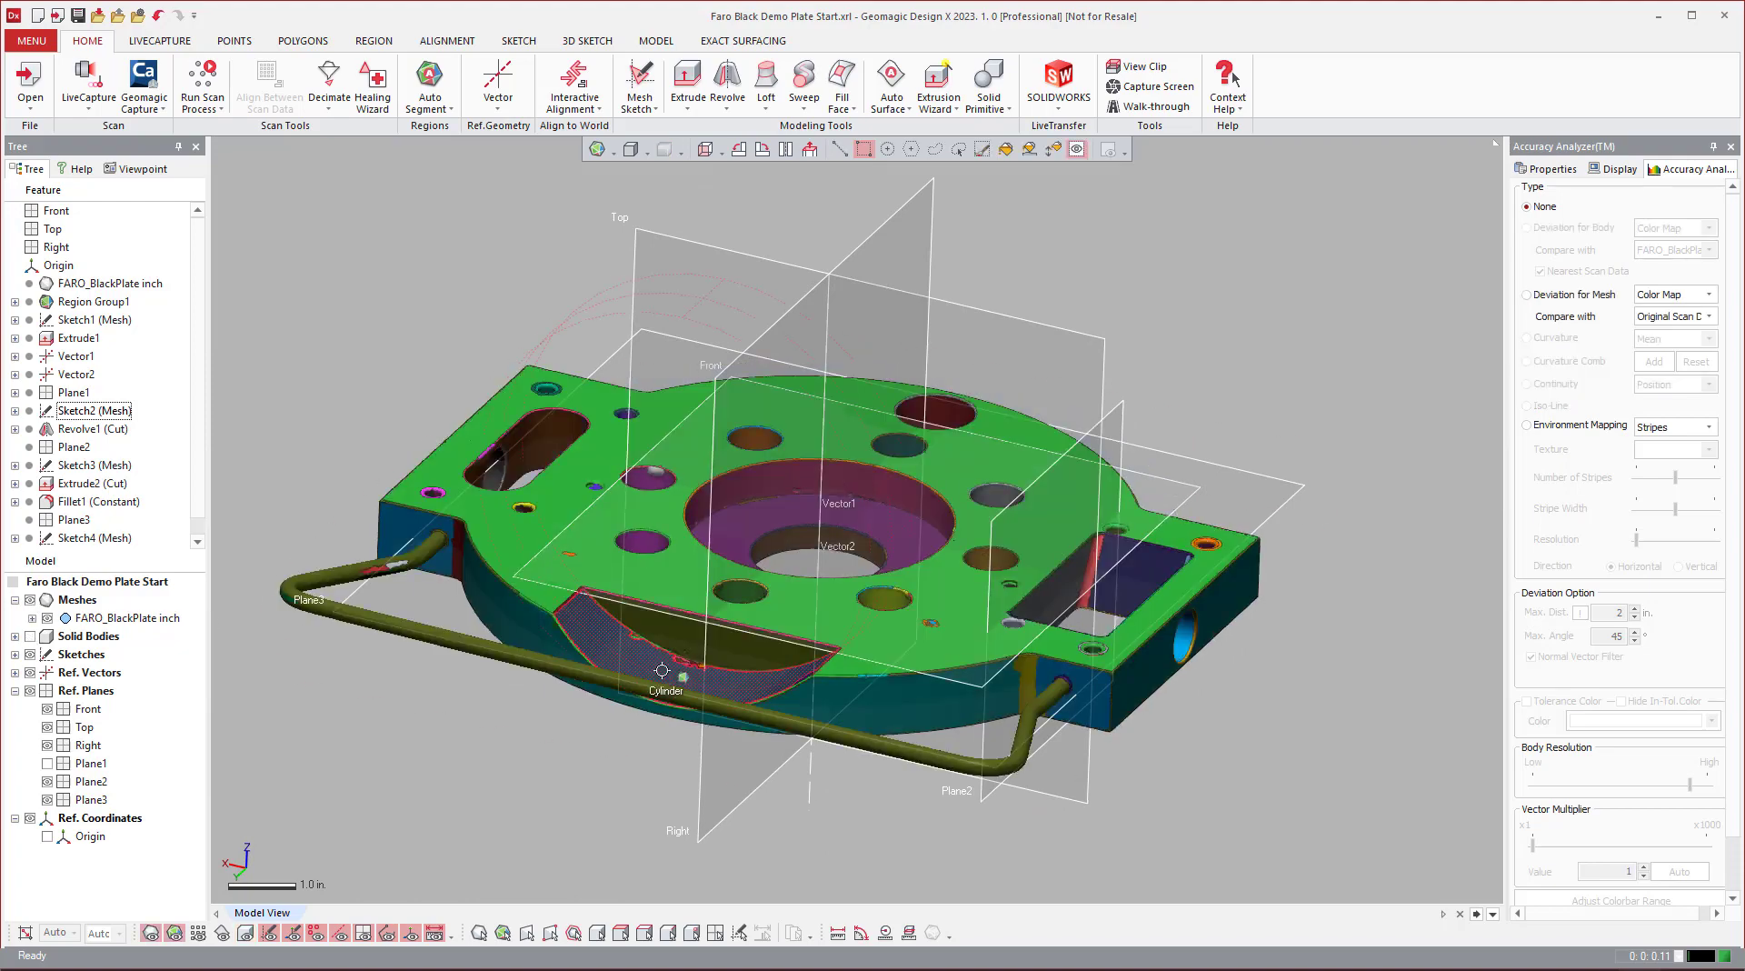
right_drag(1089, 448, 1094, 460)
scroll(1025, 482, up, 3)
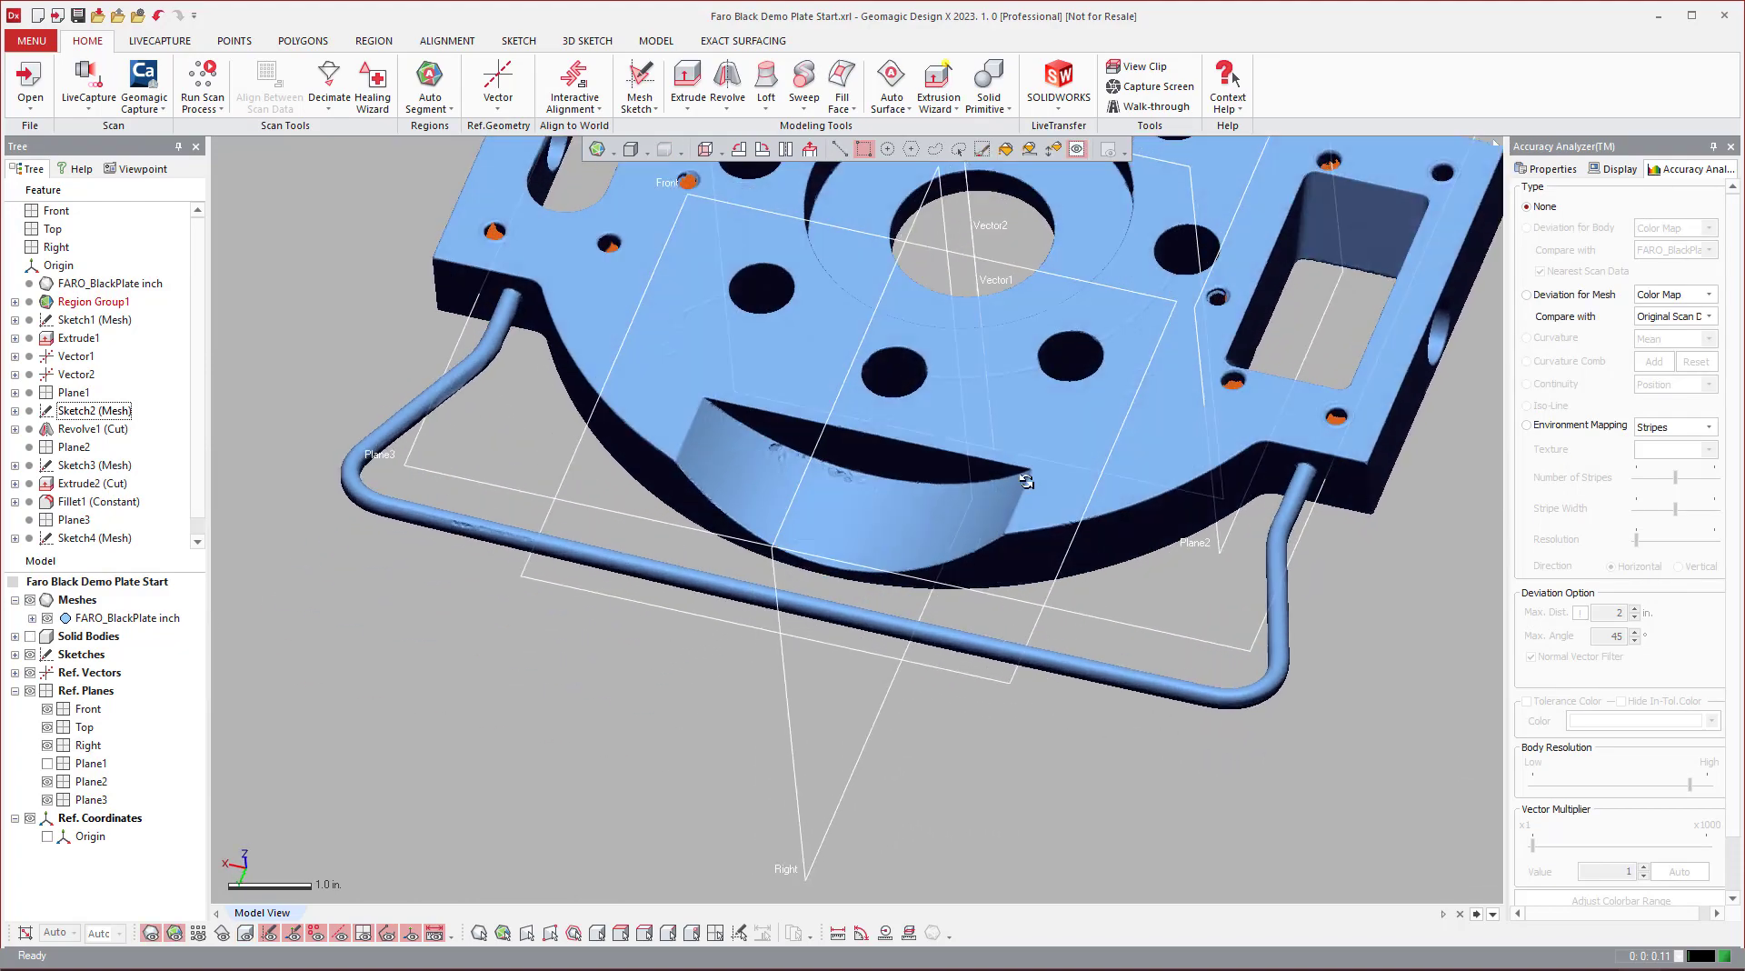
right_drag(591, 273, 609, 302)
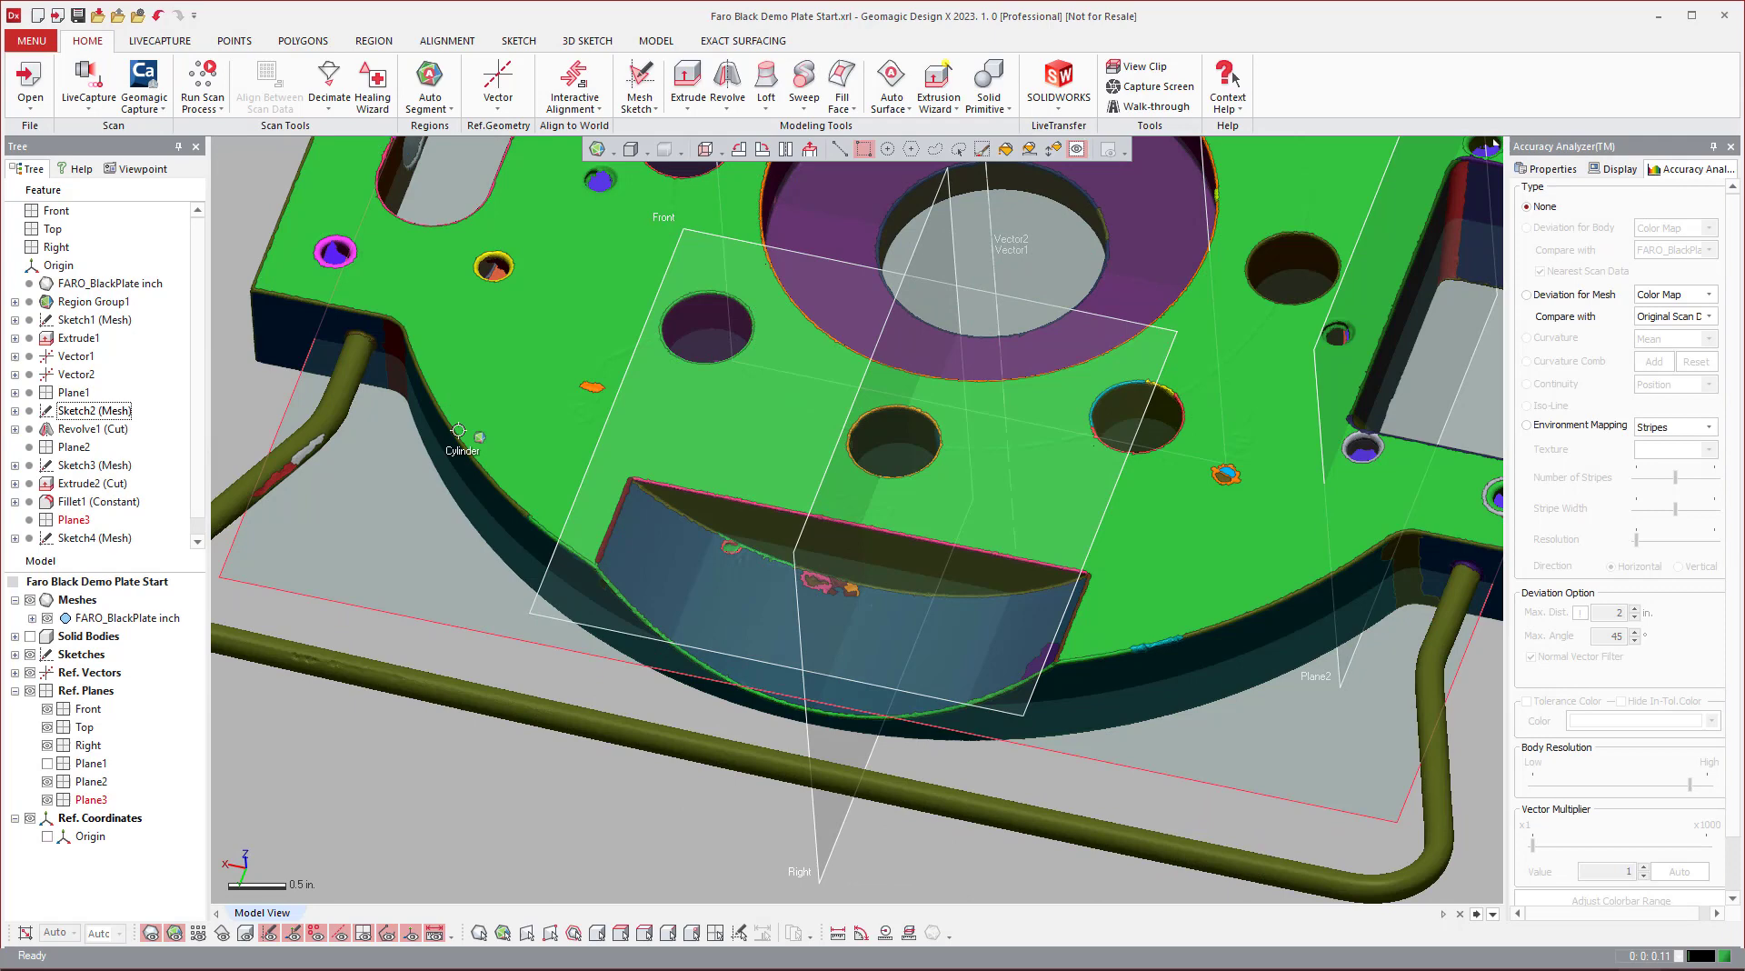
Step: Display the mesh as shaded poly-faces without region colors and hide the reference planes
click(615, 153)
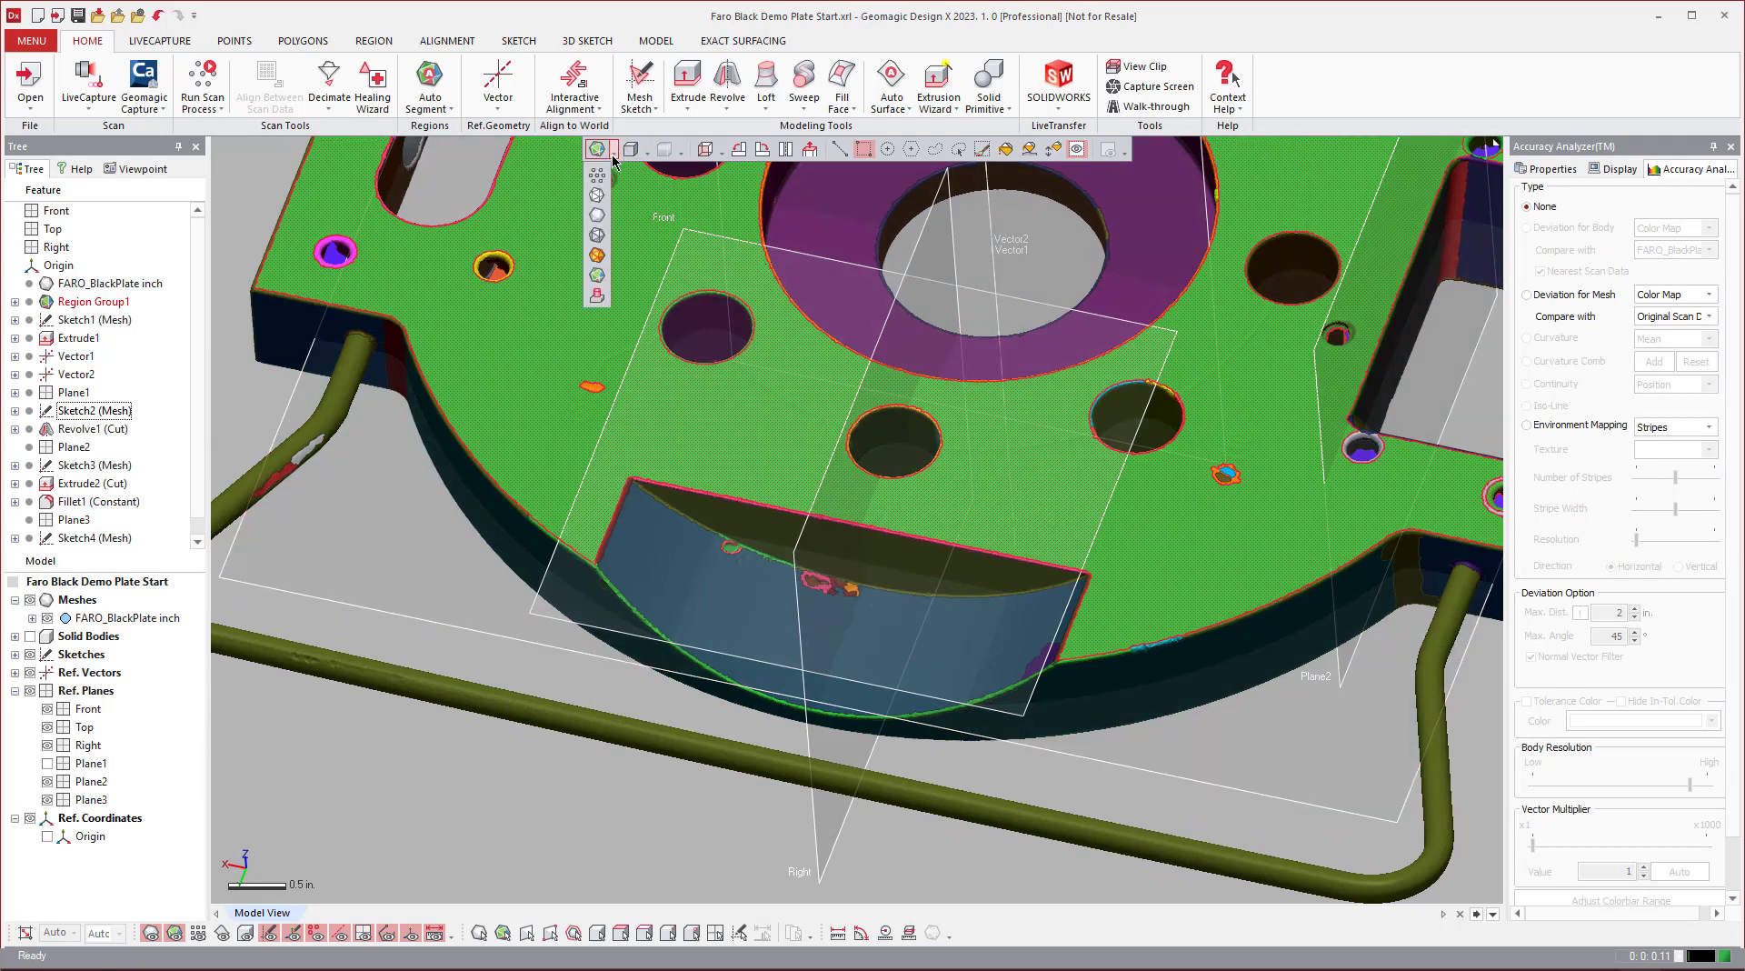
click(604, 215)
scroll(809, 669, up, 3)
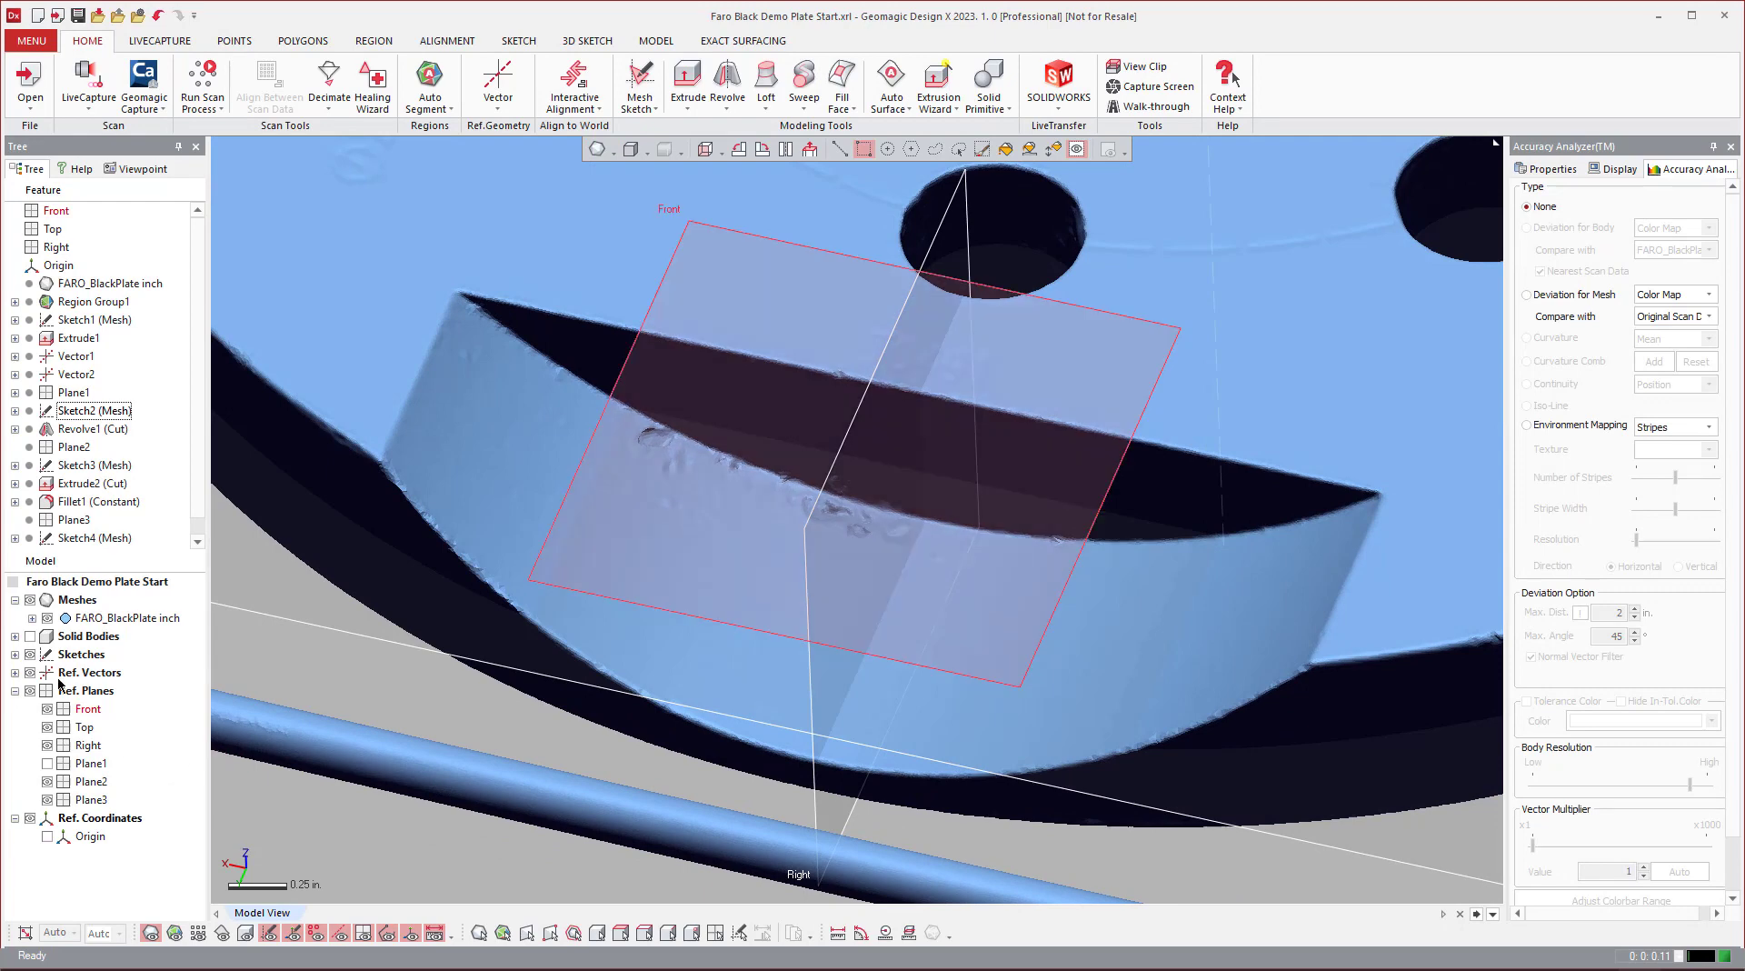
click(47, 781)
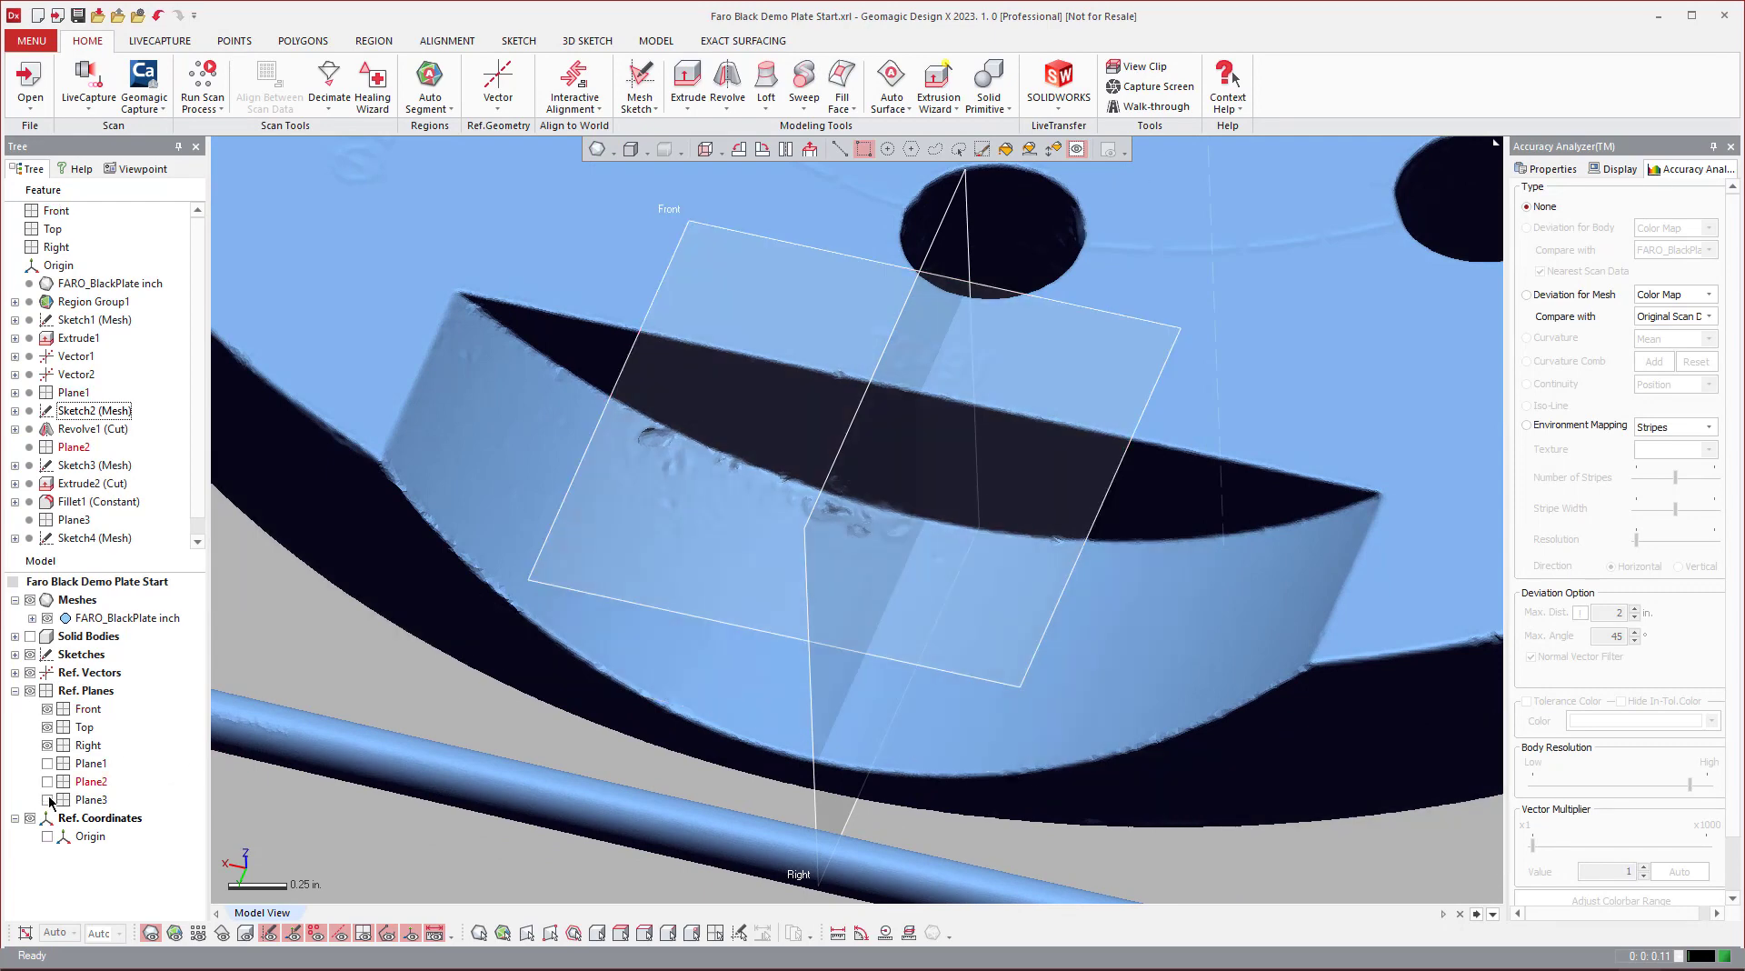
click(30, 691)
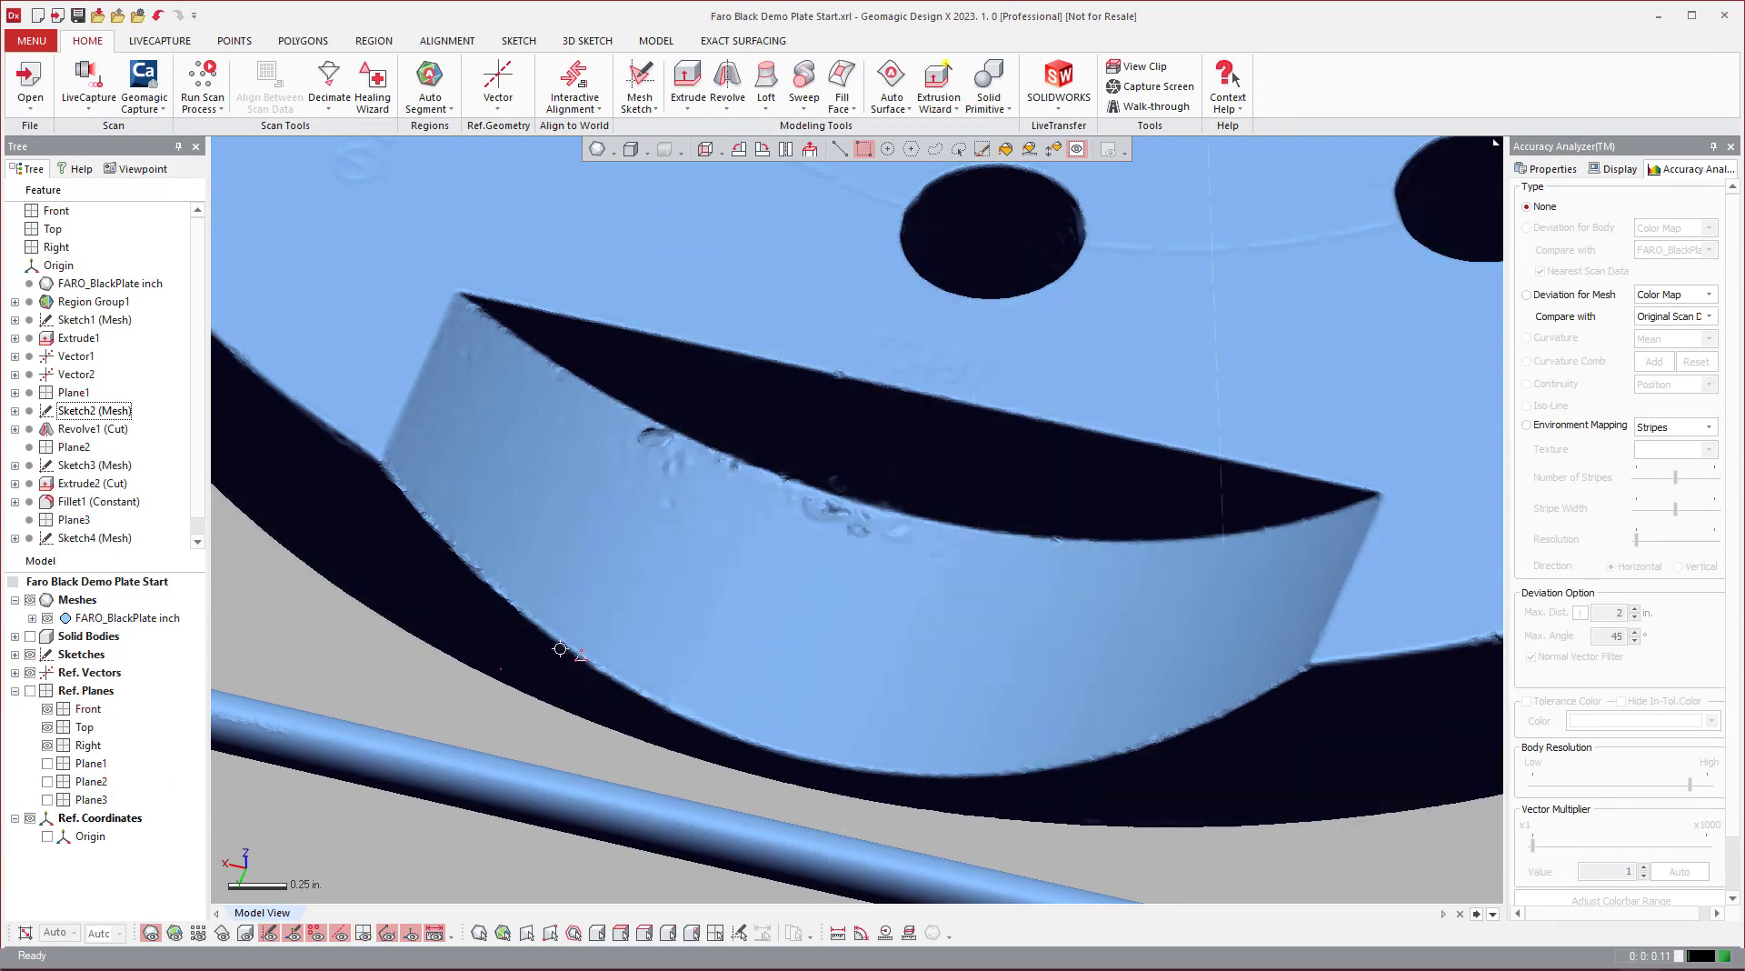
right_click(496, 415)
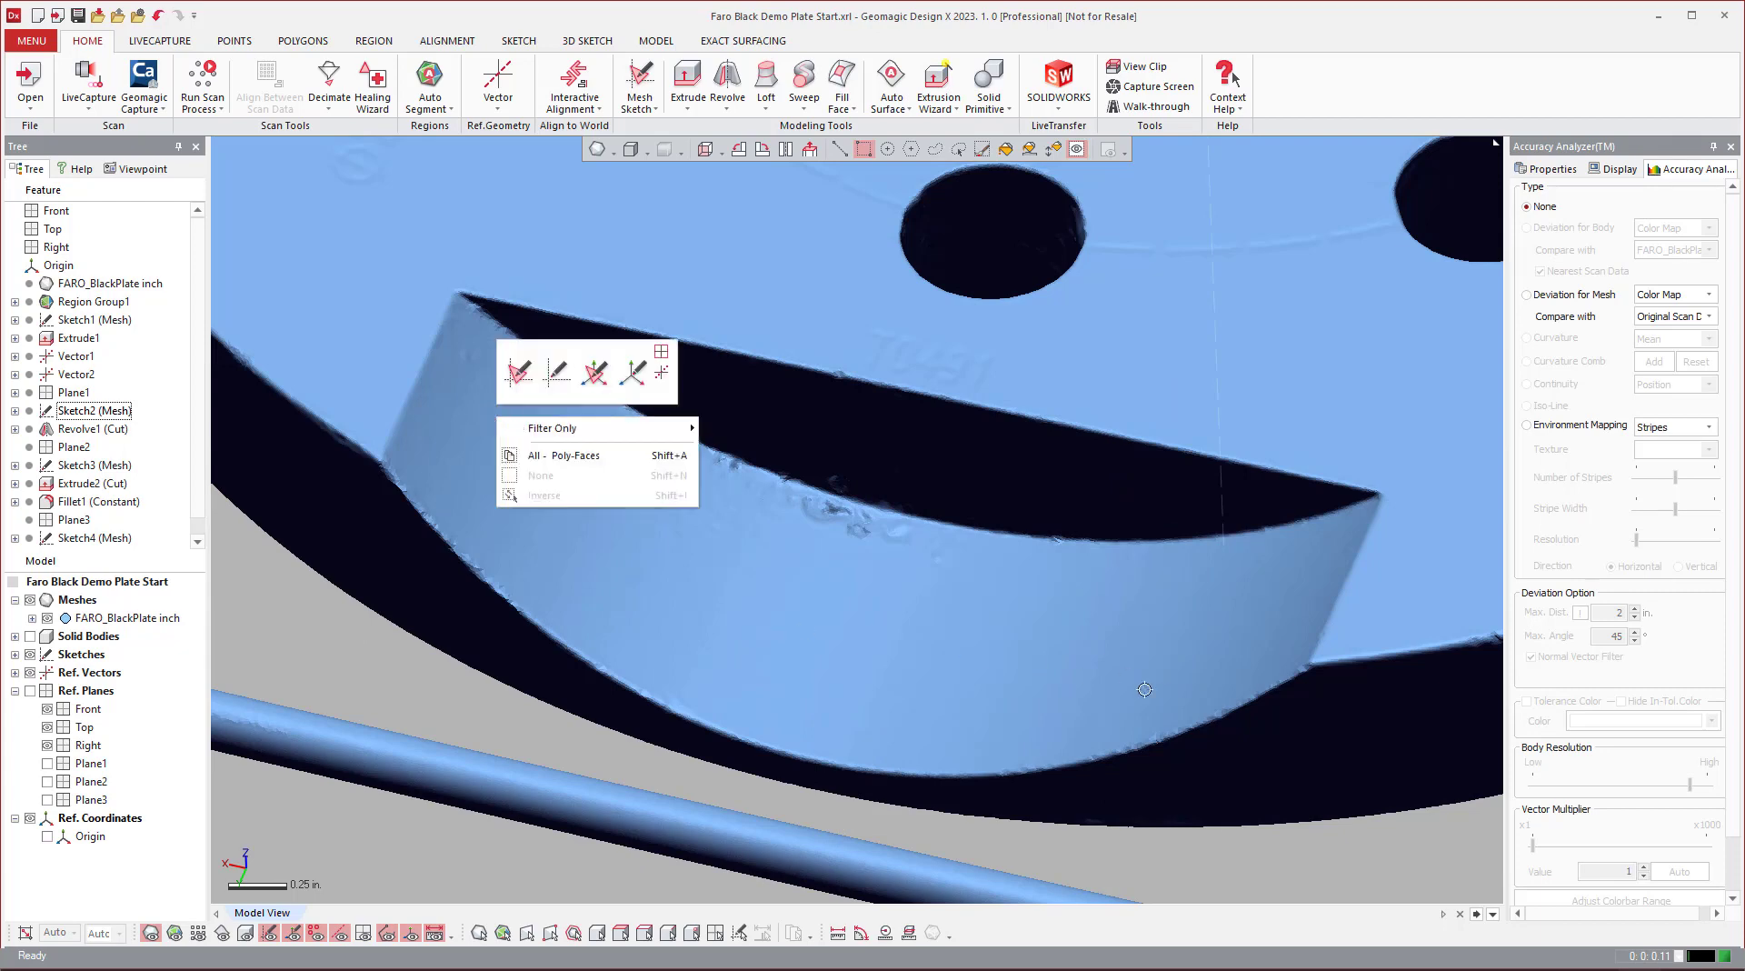
click(328, 636)
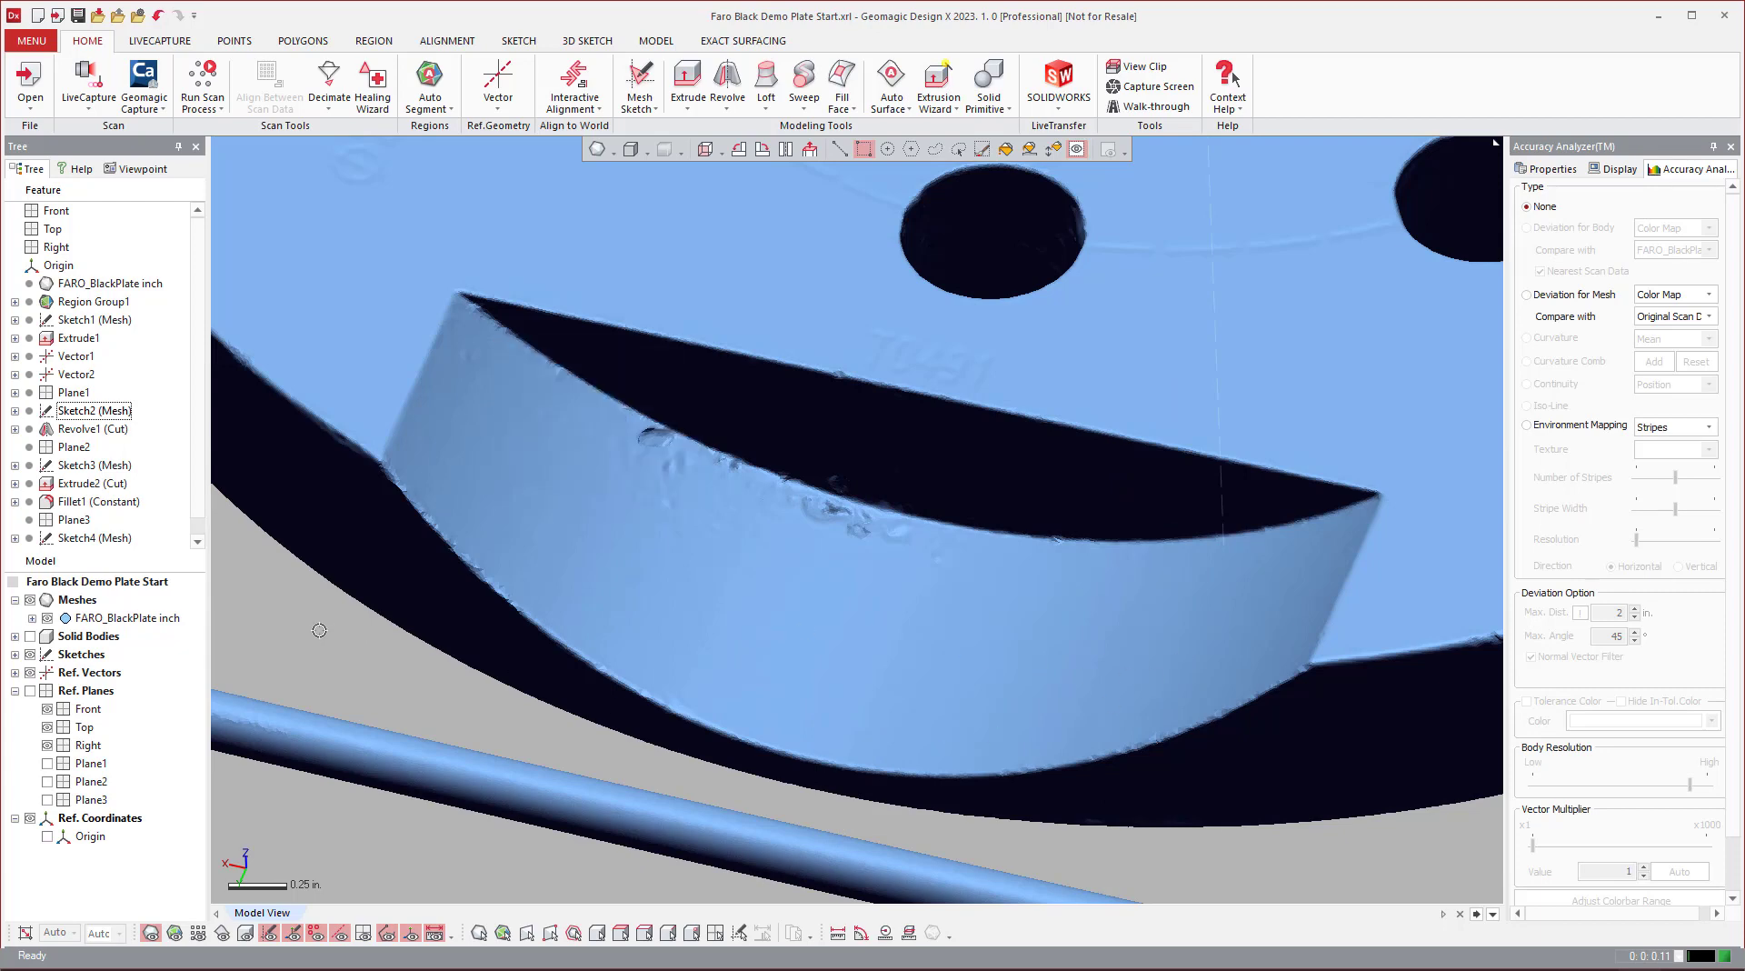
right_click(273, 607)
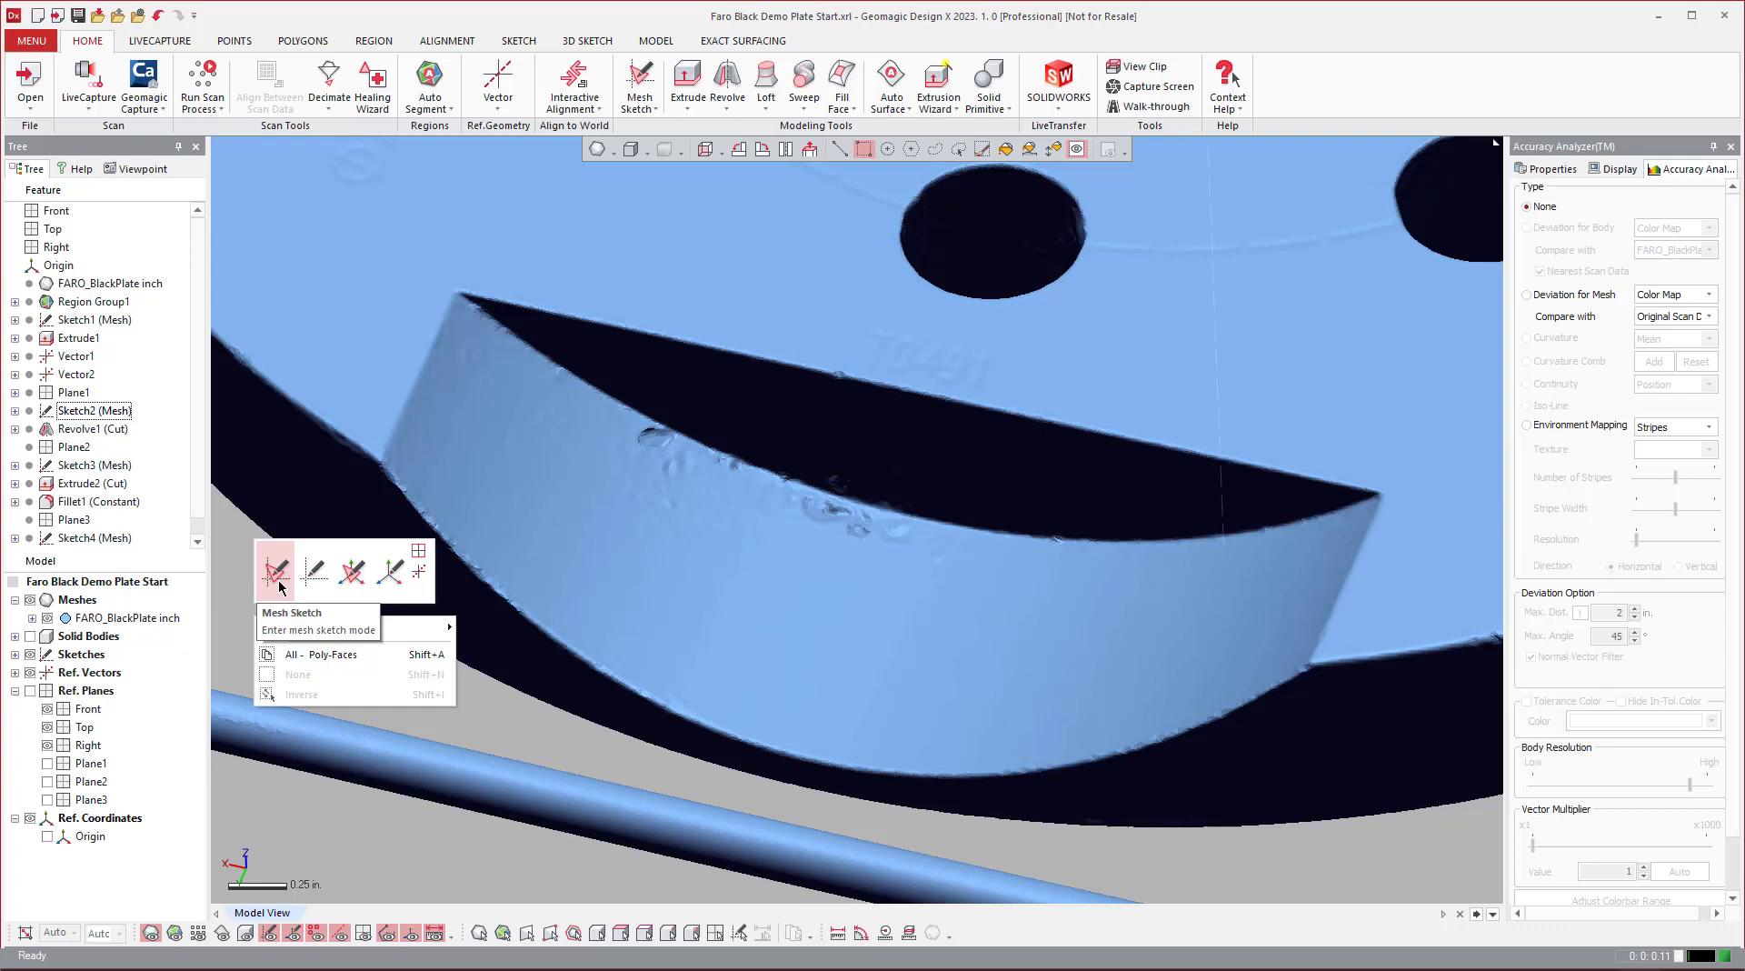
click(277, 572)
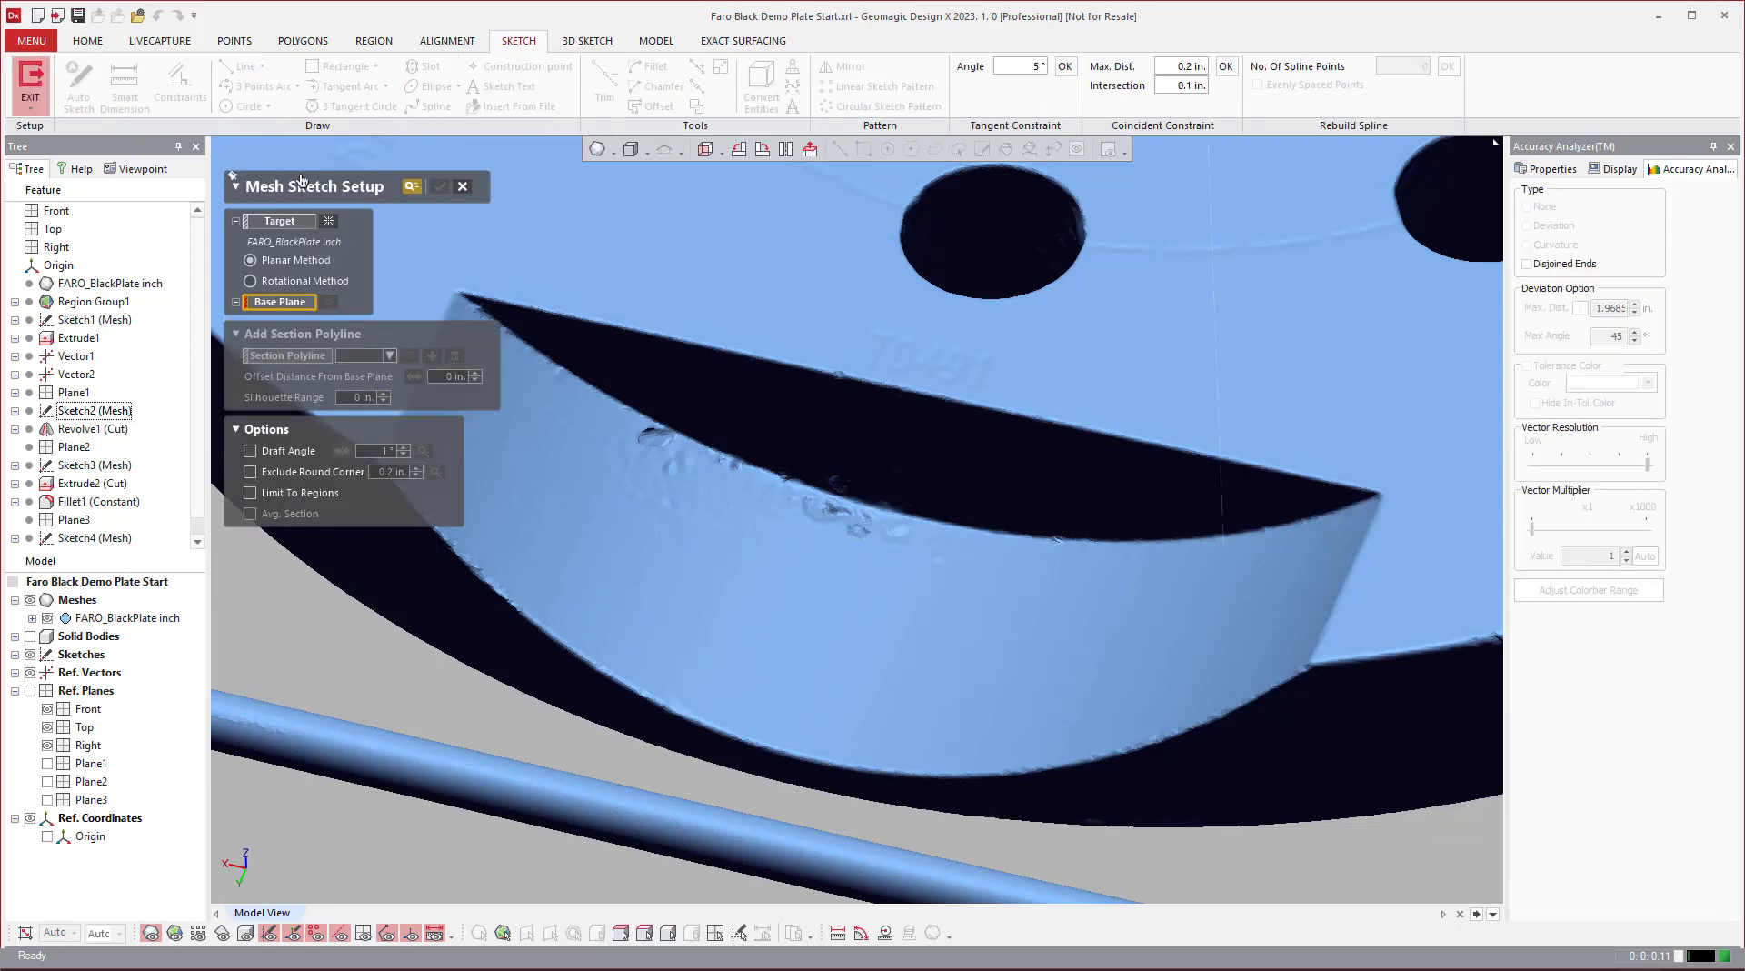
click(462, 188)
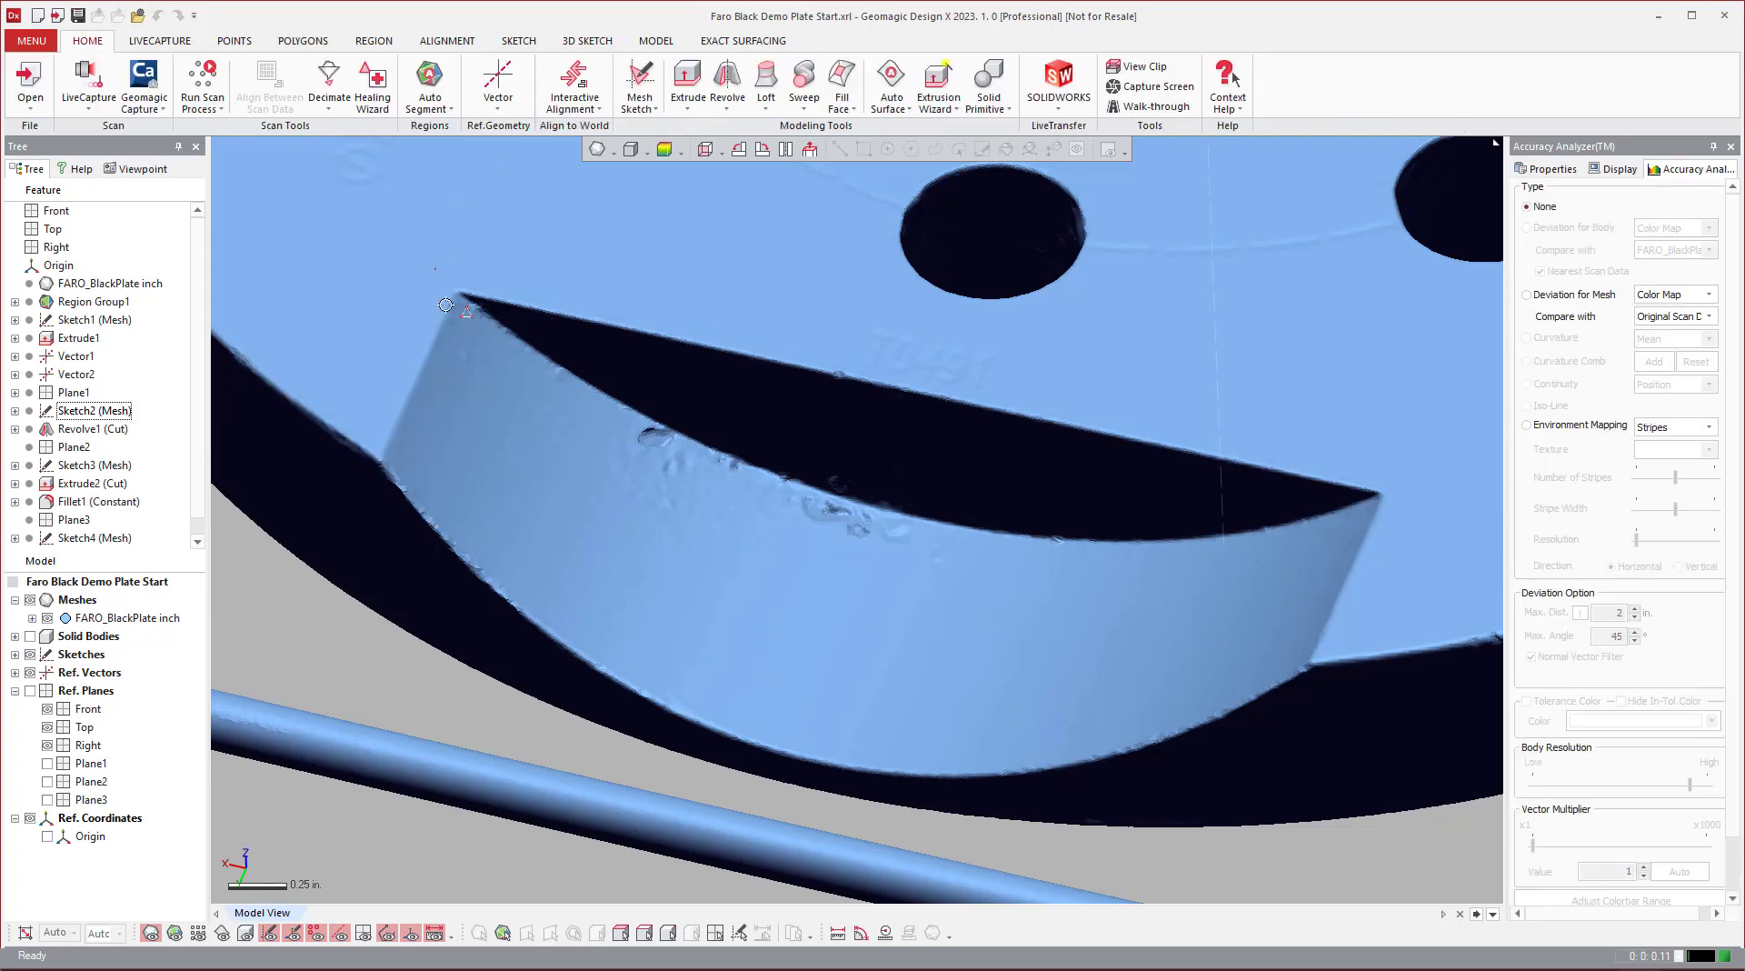
Step: Sketch a closed four-sided loop of mesh splines around one half of the cutout's curved wall in a new 3D mesh sketch
right_click(316, 630)
click(423, 596)
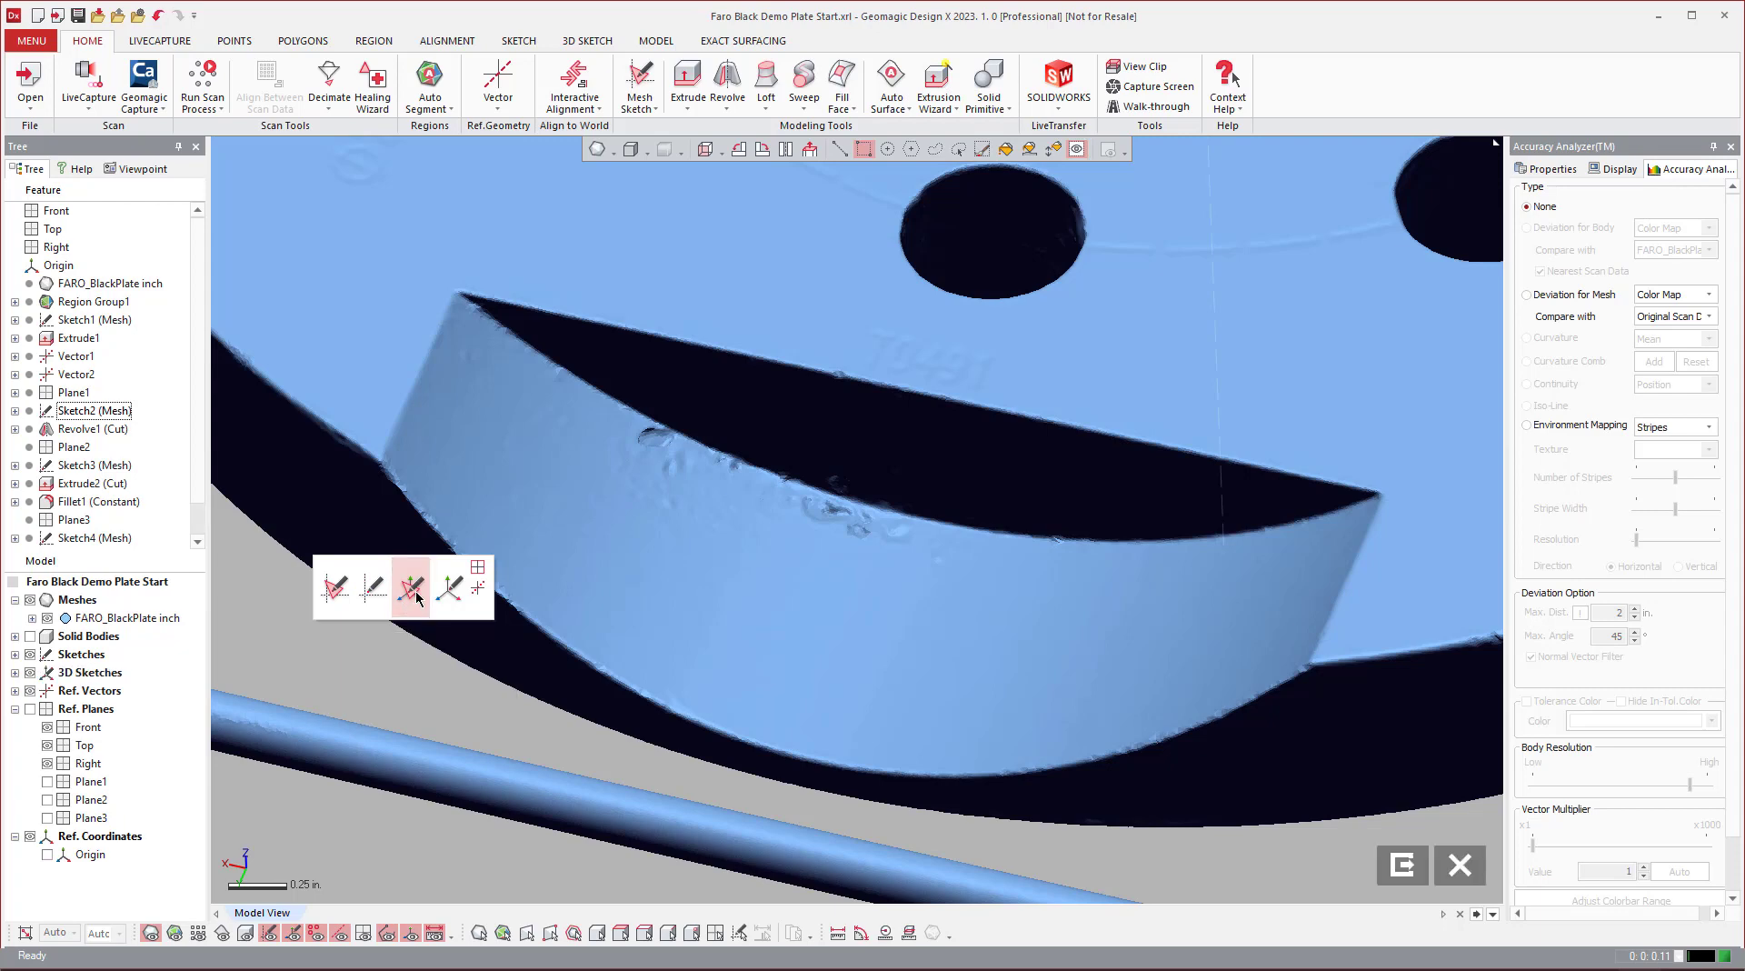
click(79, 83)
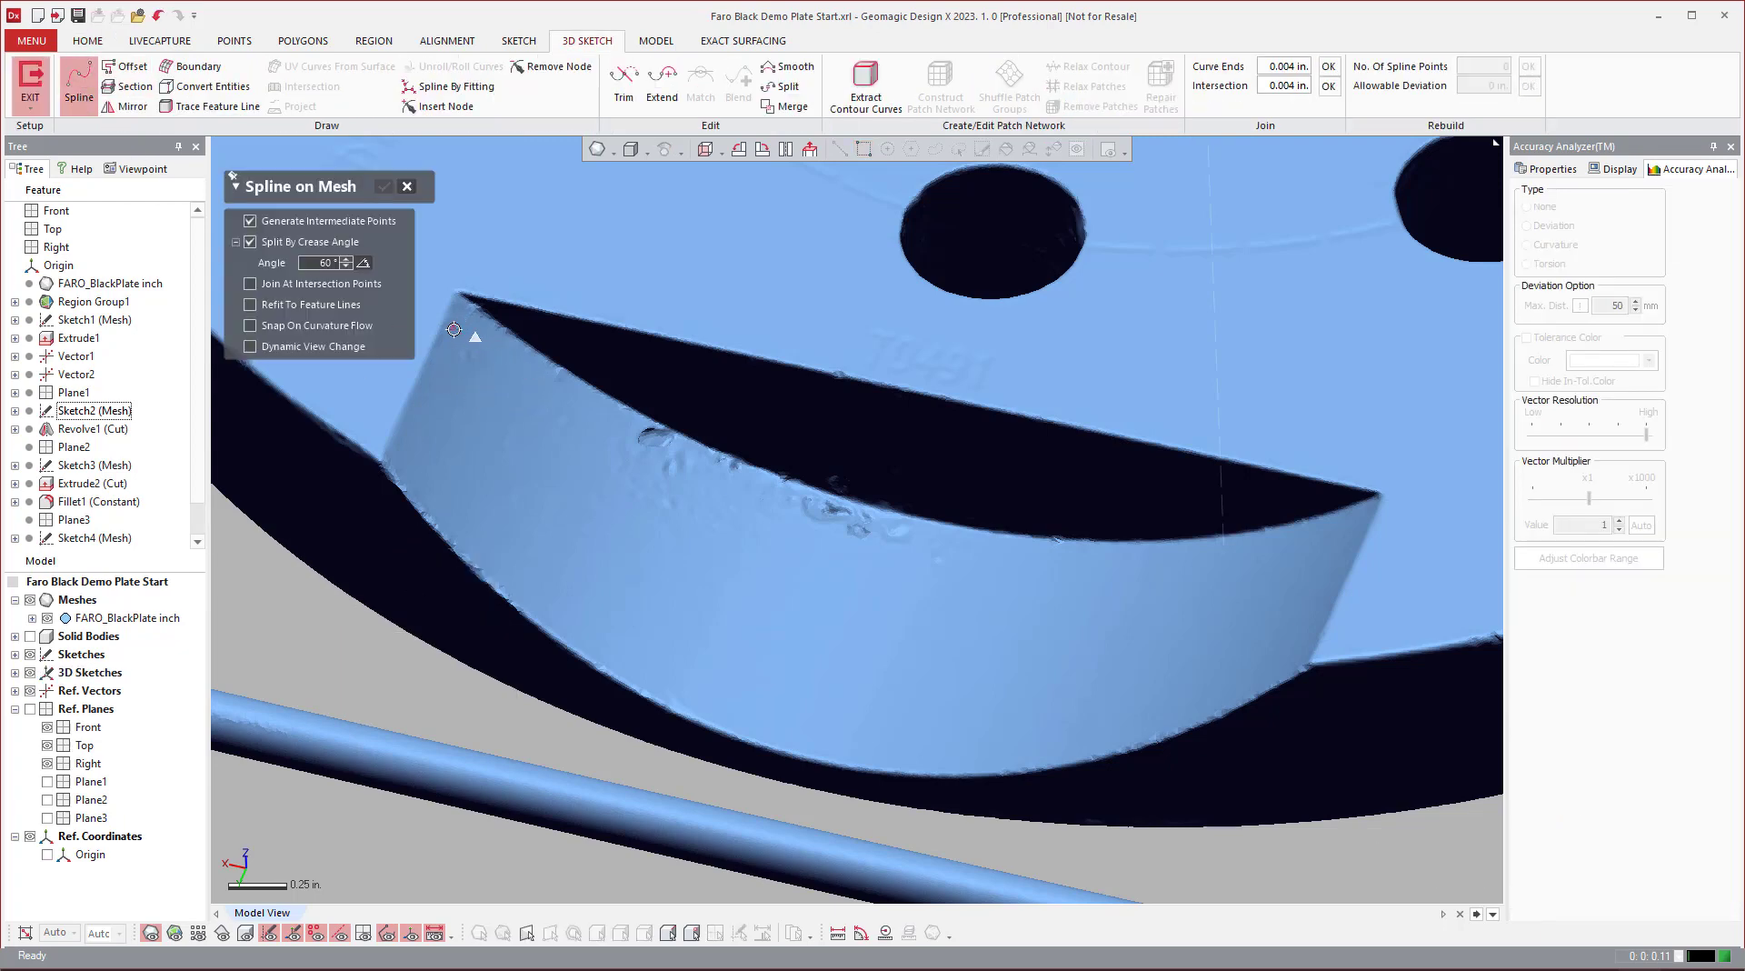
click(976, 556)
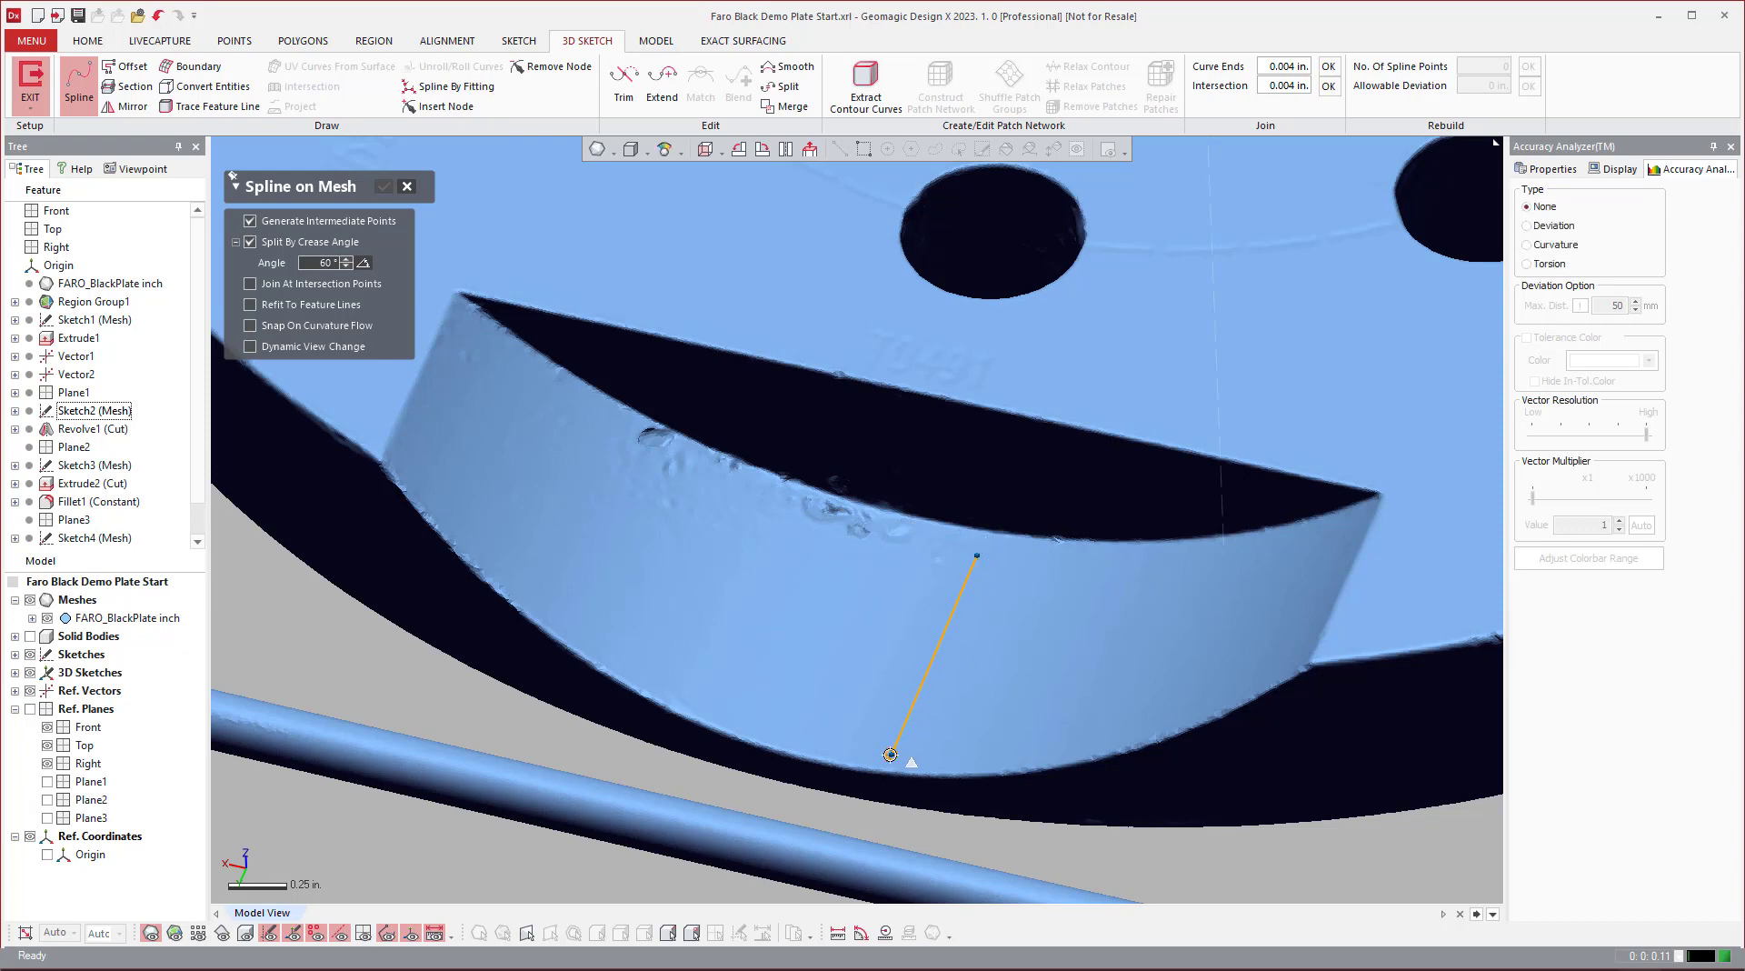
click(890, 755)
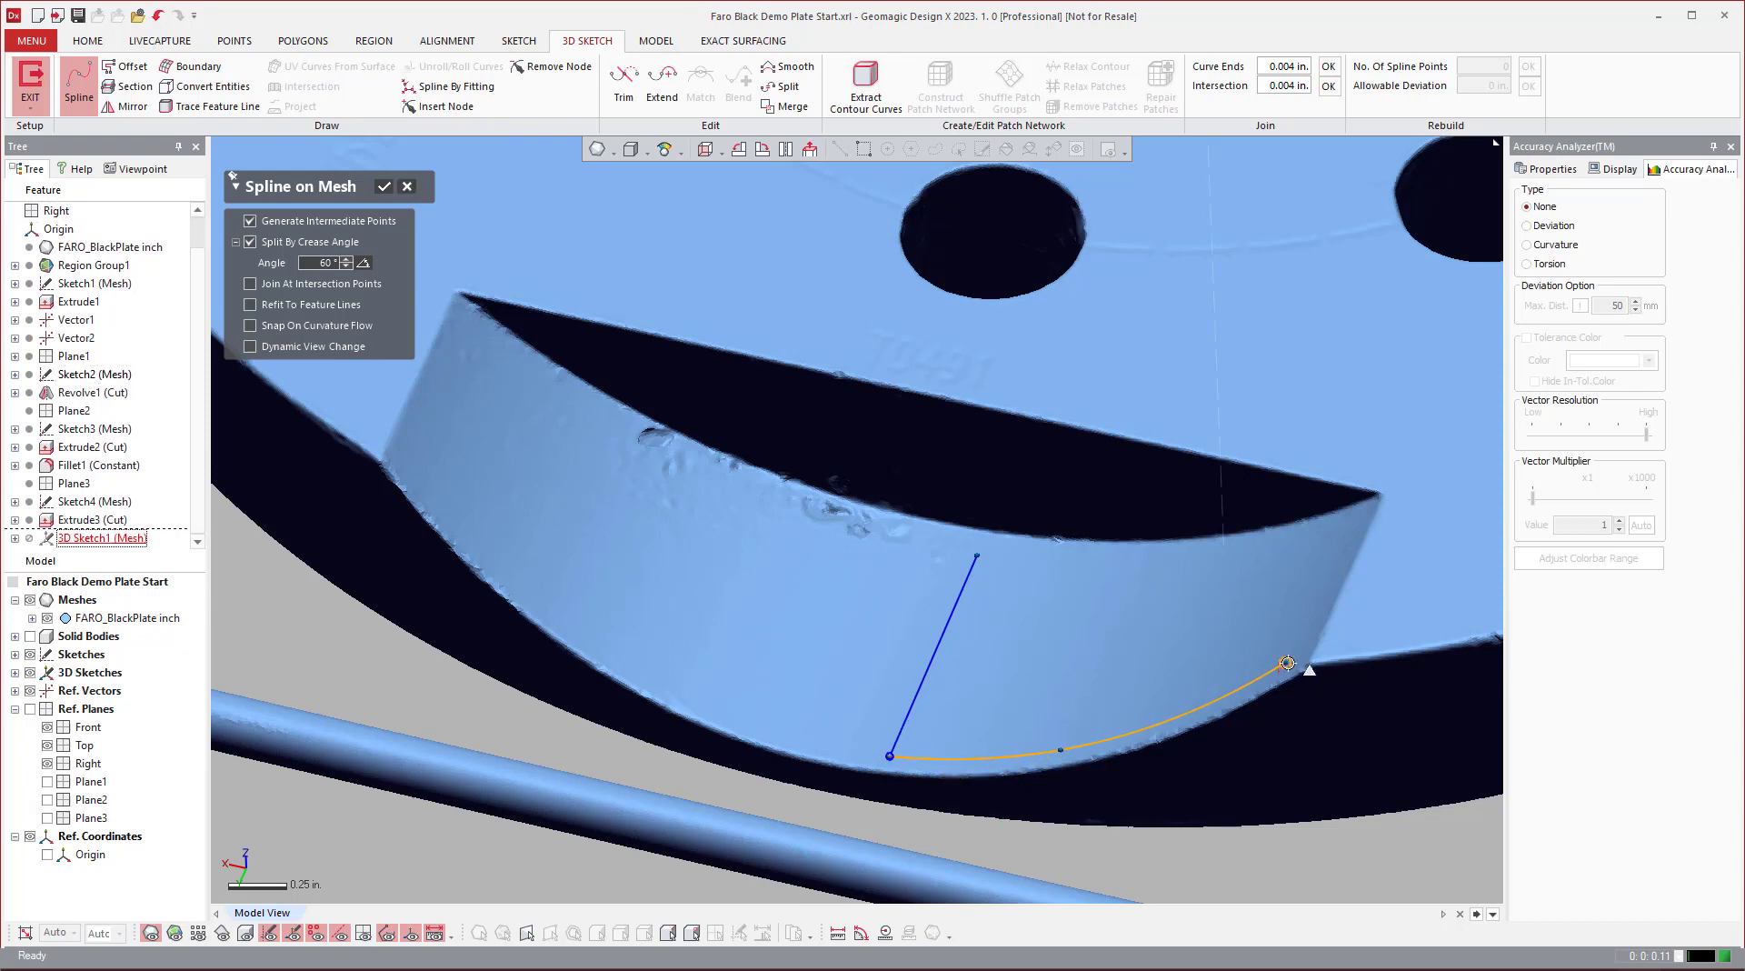
click(1293, 662)
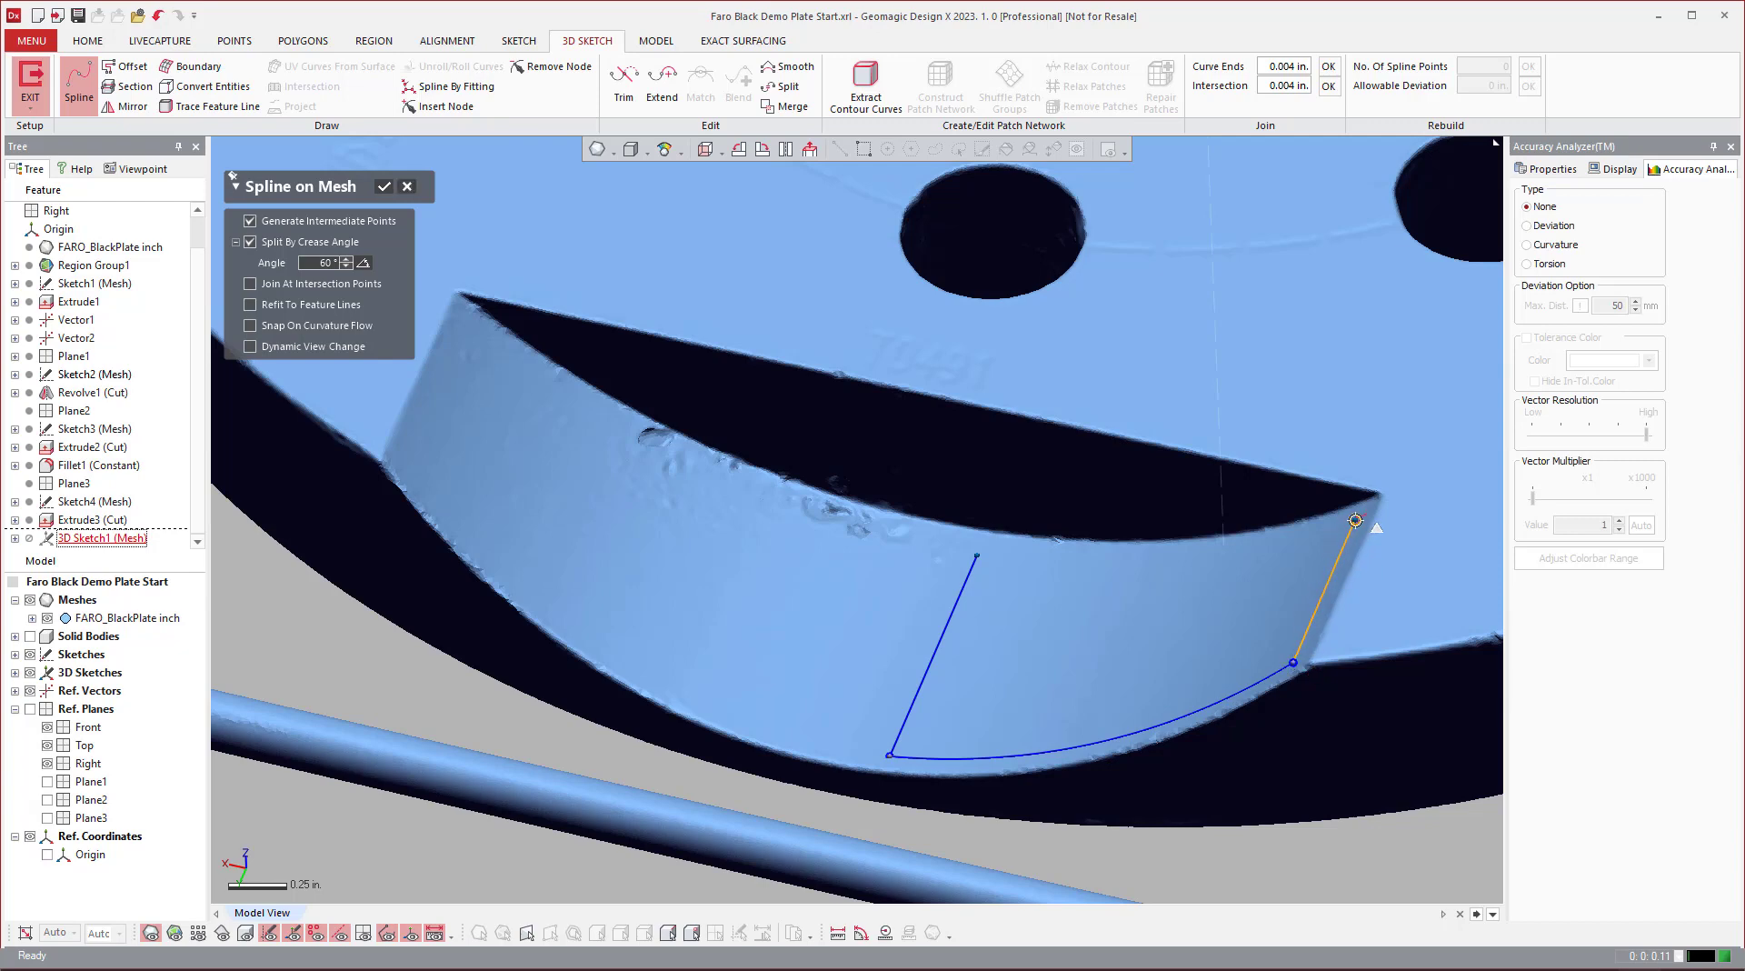
click(1357, 521)
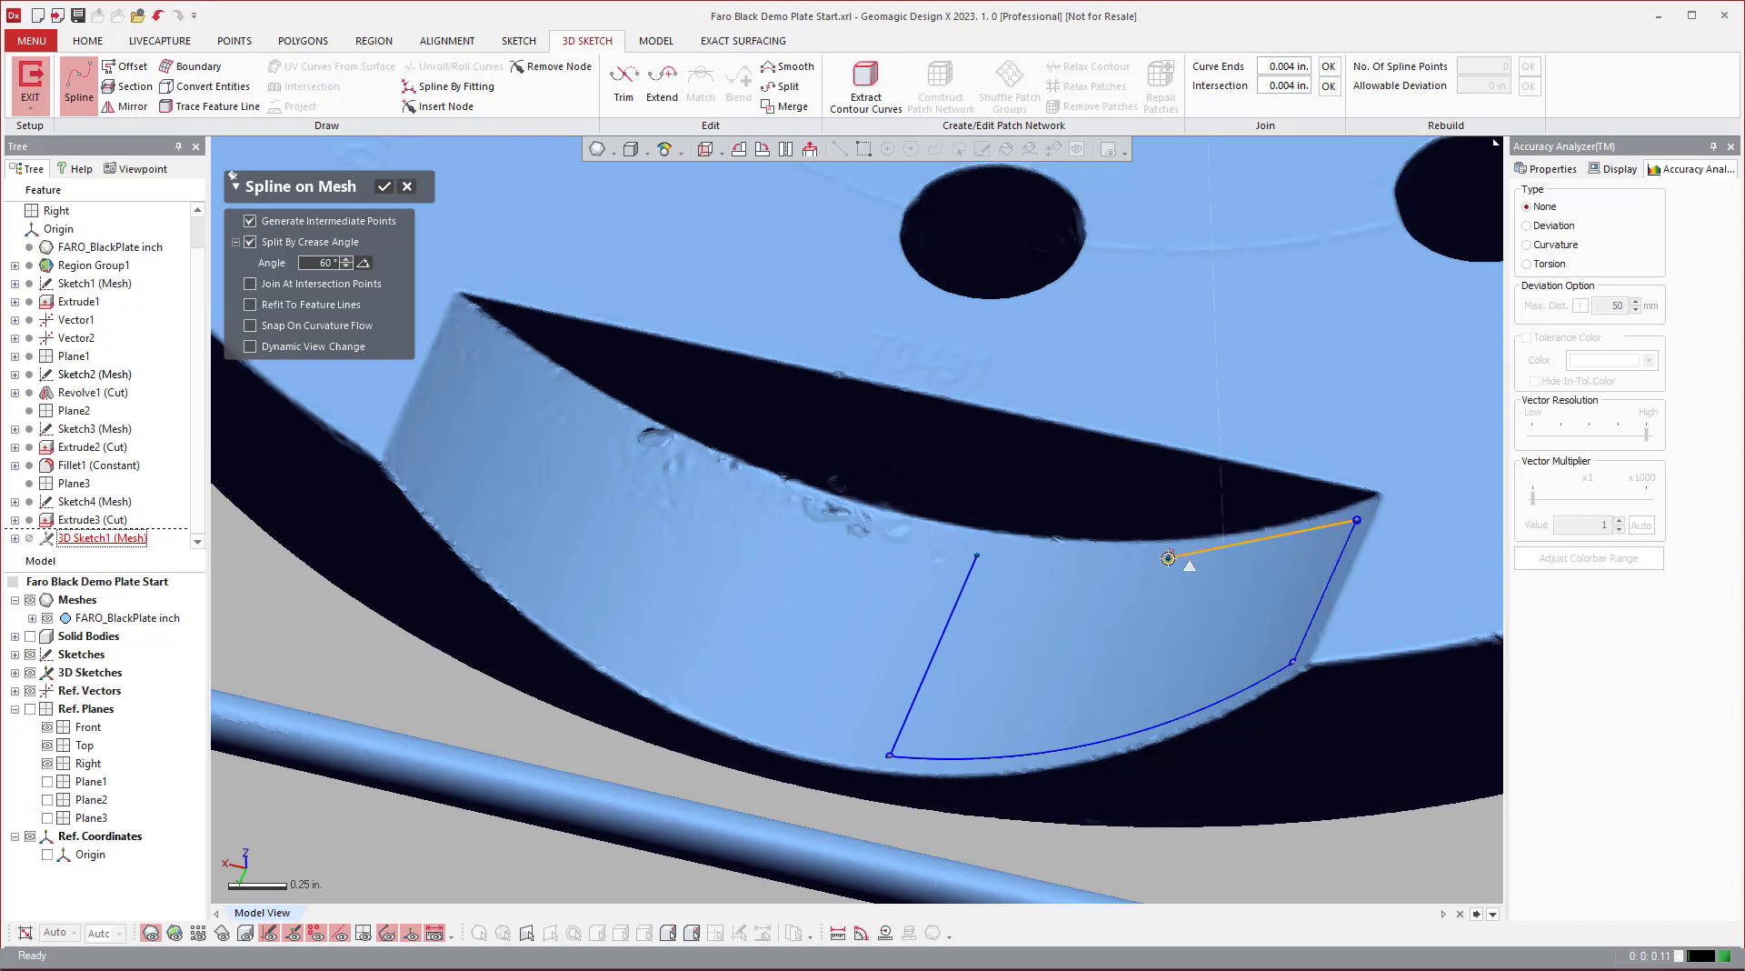
click(982, 552)
right_drag(1068, 600, 1263, 559)
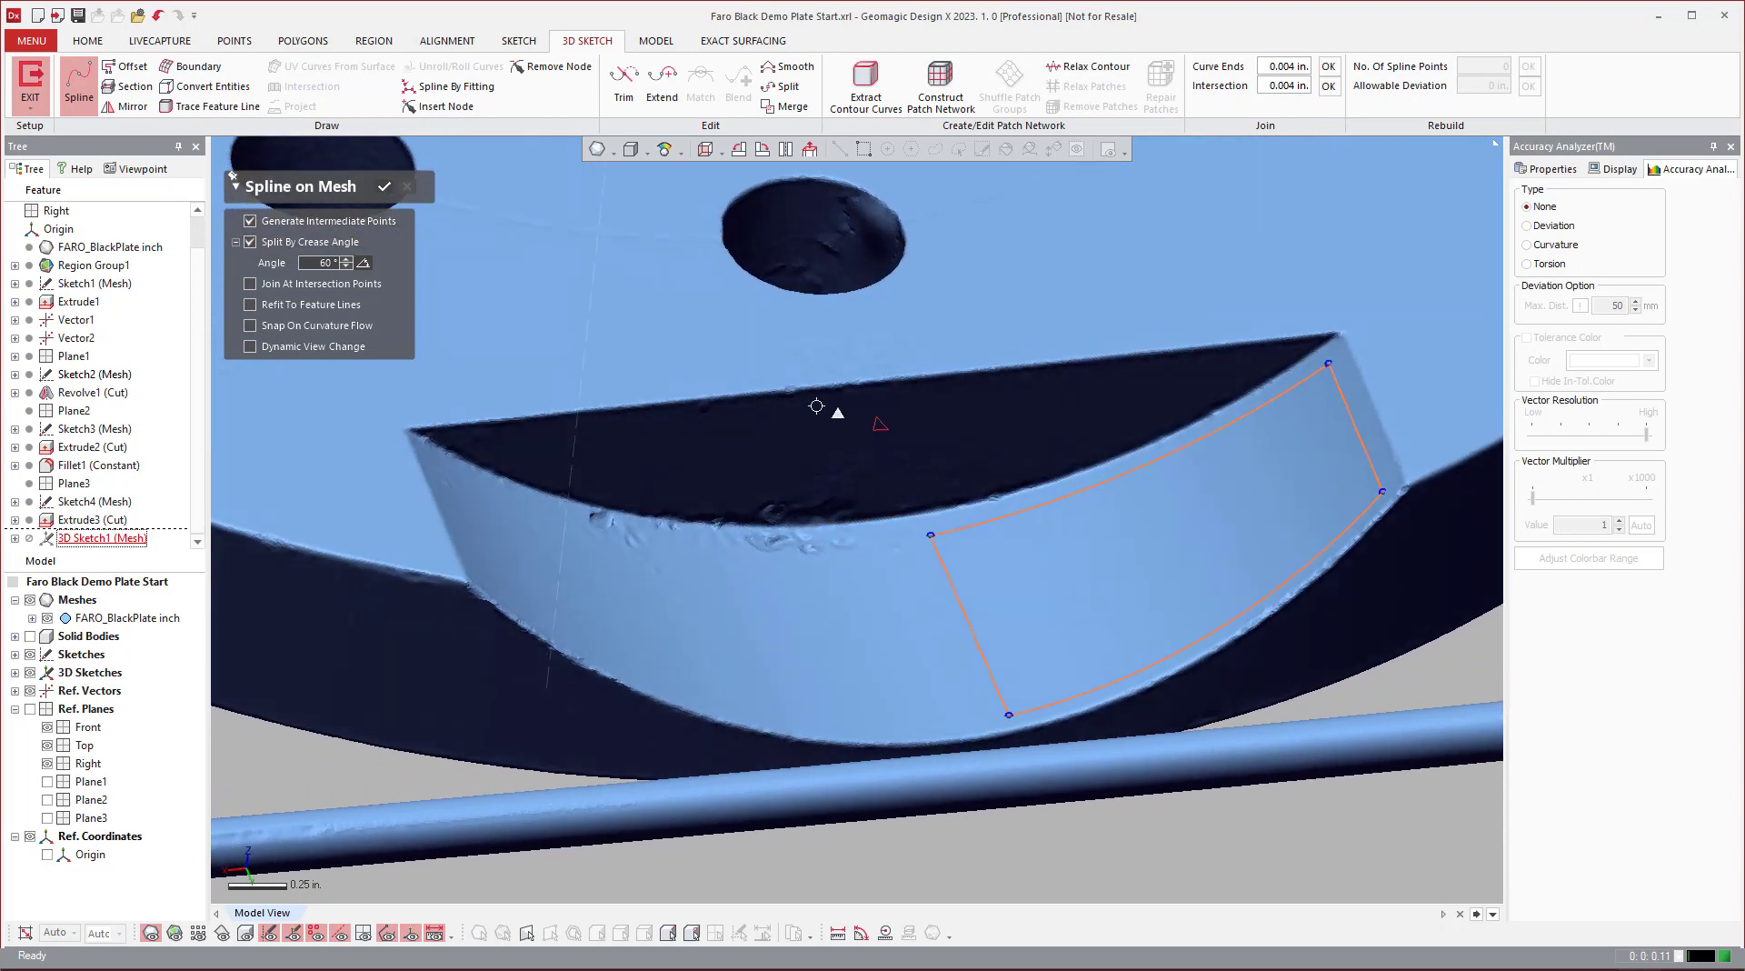
click(383, 188)
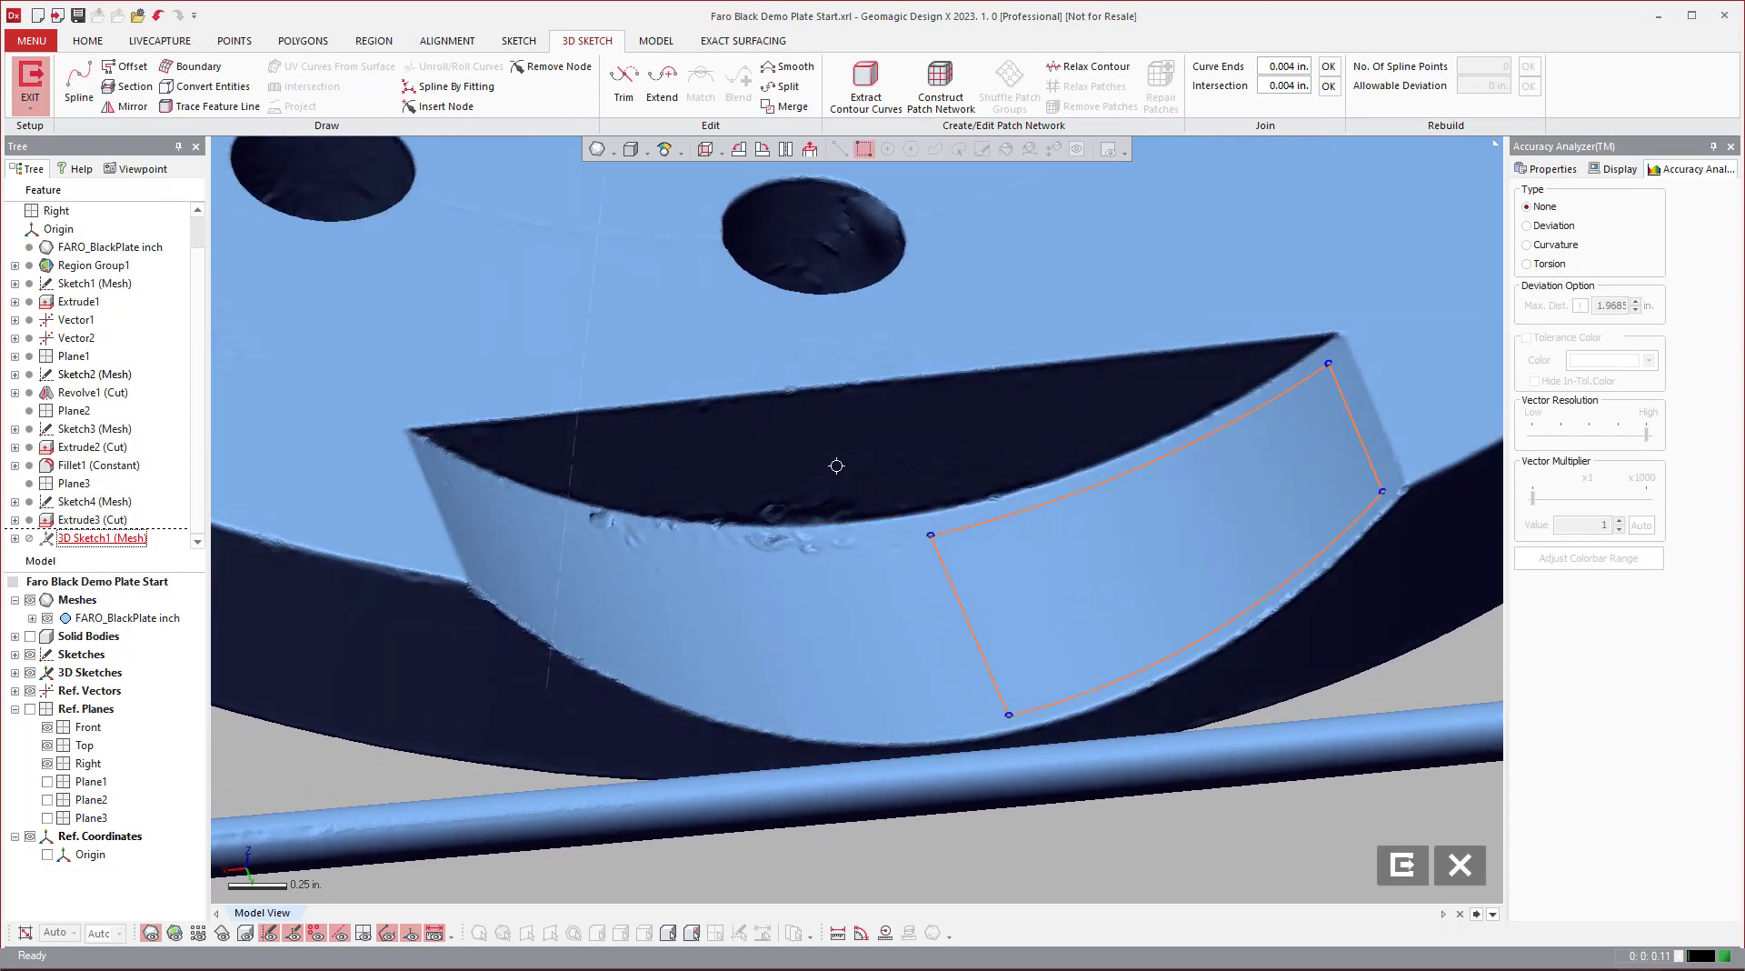
click(1420, 878)
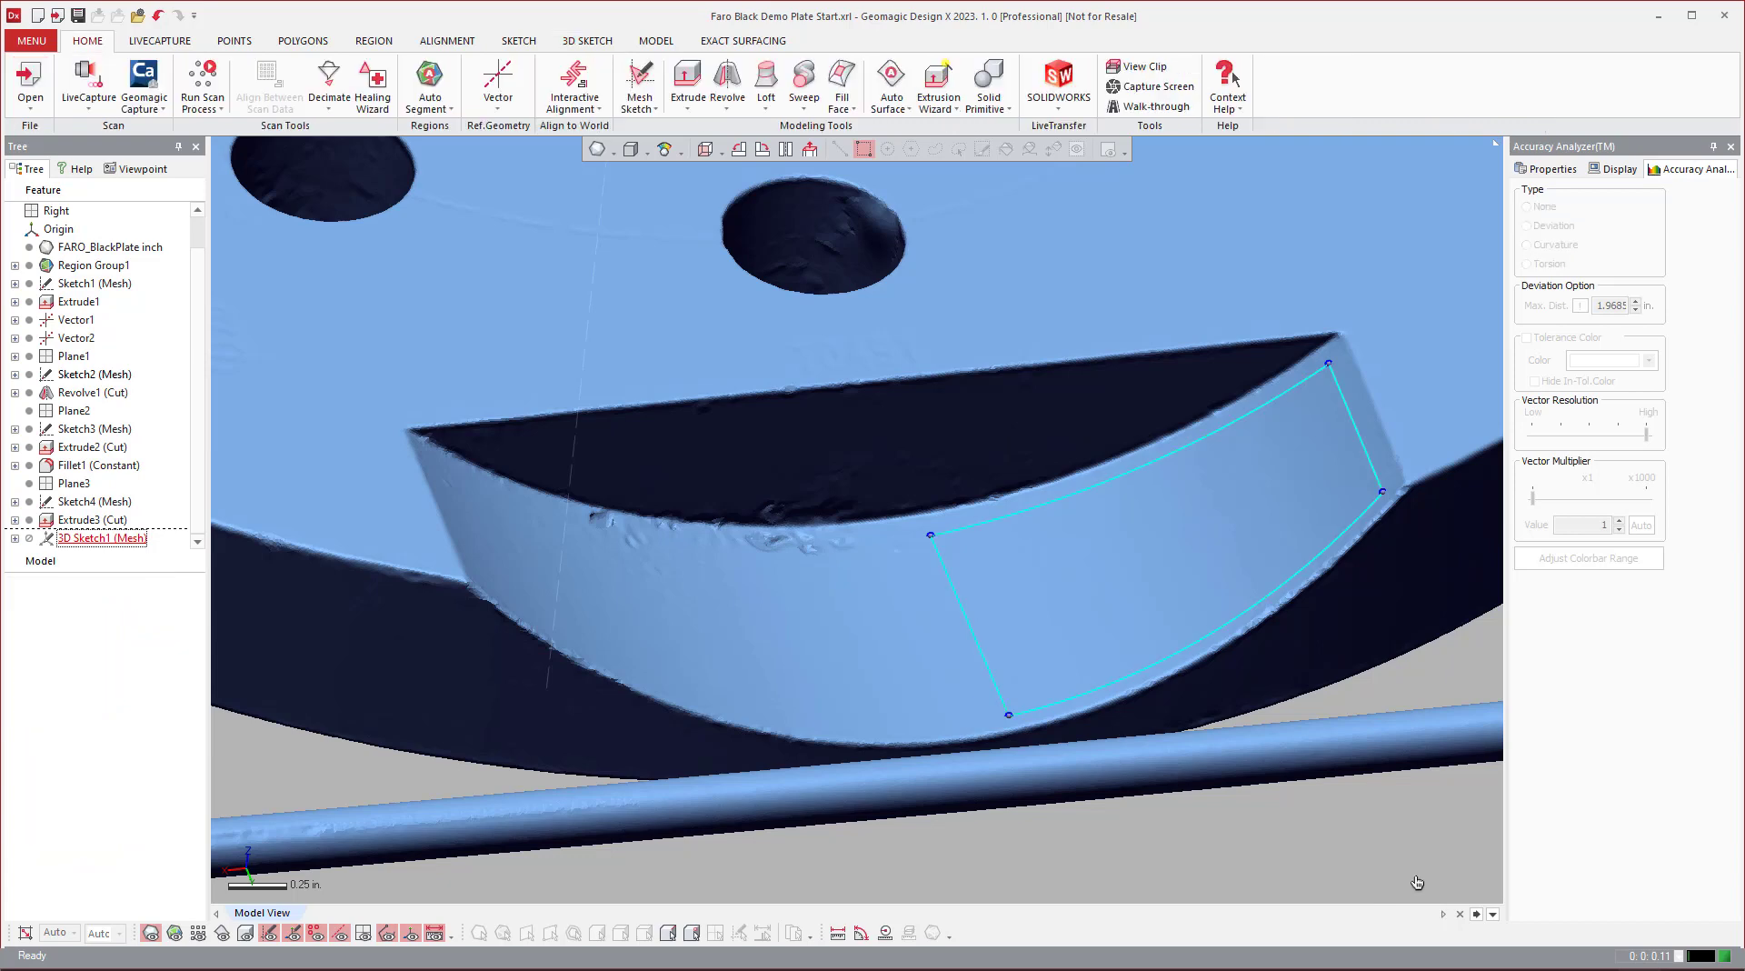
Step: Create a Legacy Boundary Fit surface from the 3D mesh sketch loop, with 15 U and 15 V control points
click(33, 41)
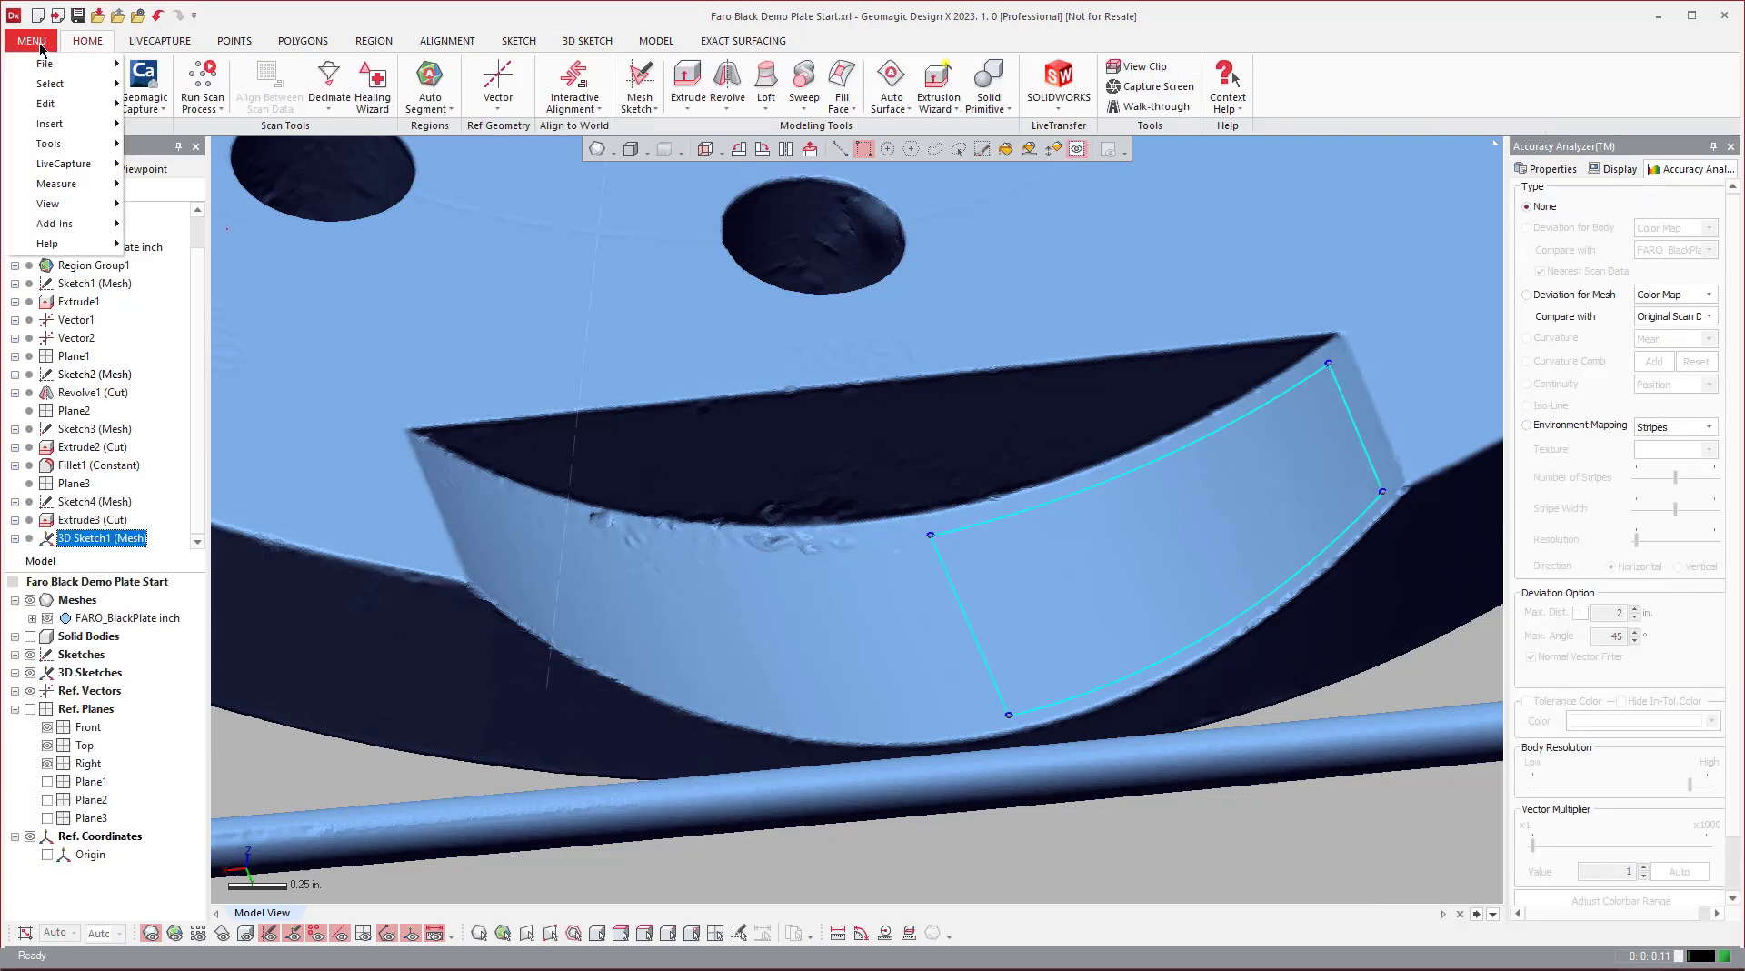
mouse_move(82, 224)
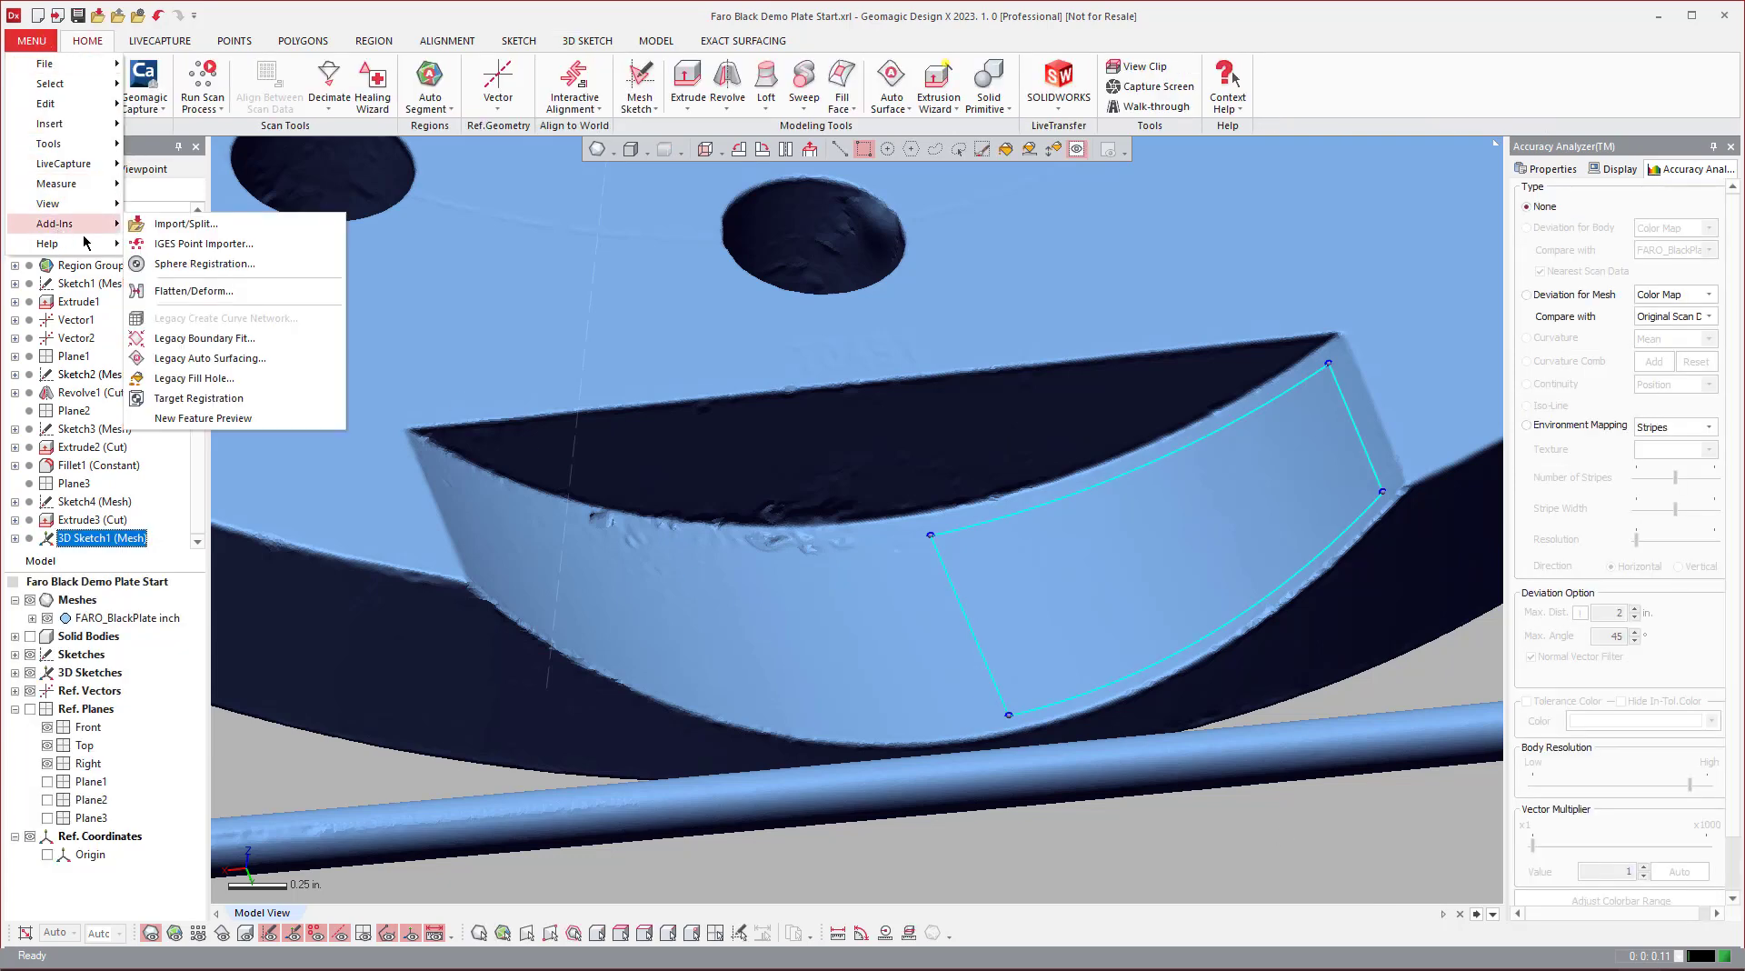
click(187, 346)
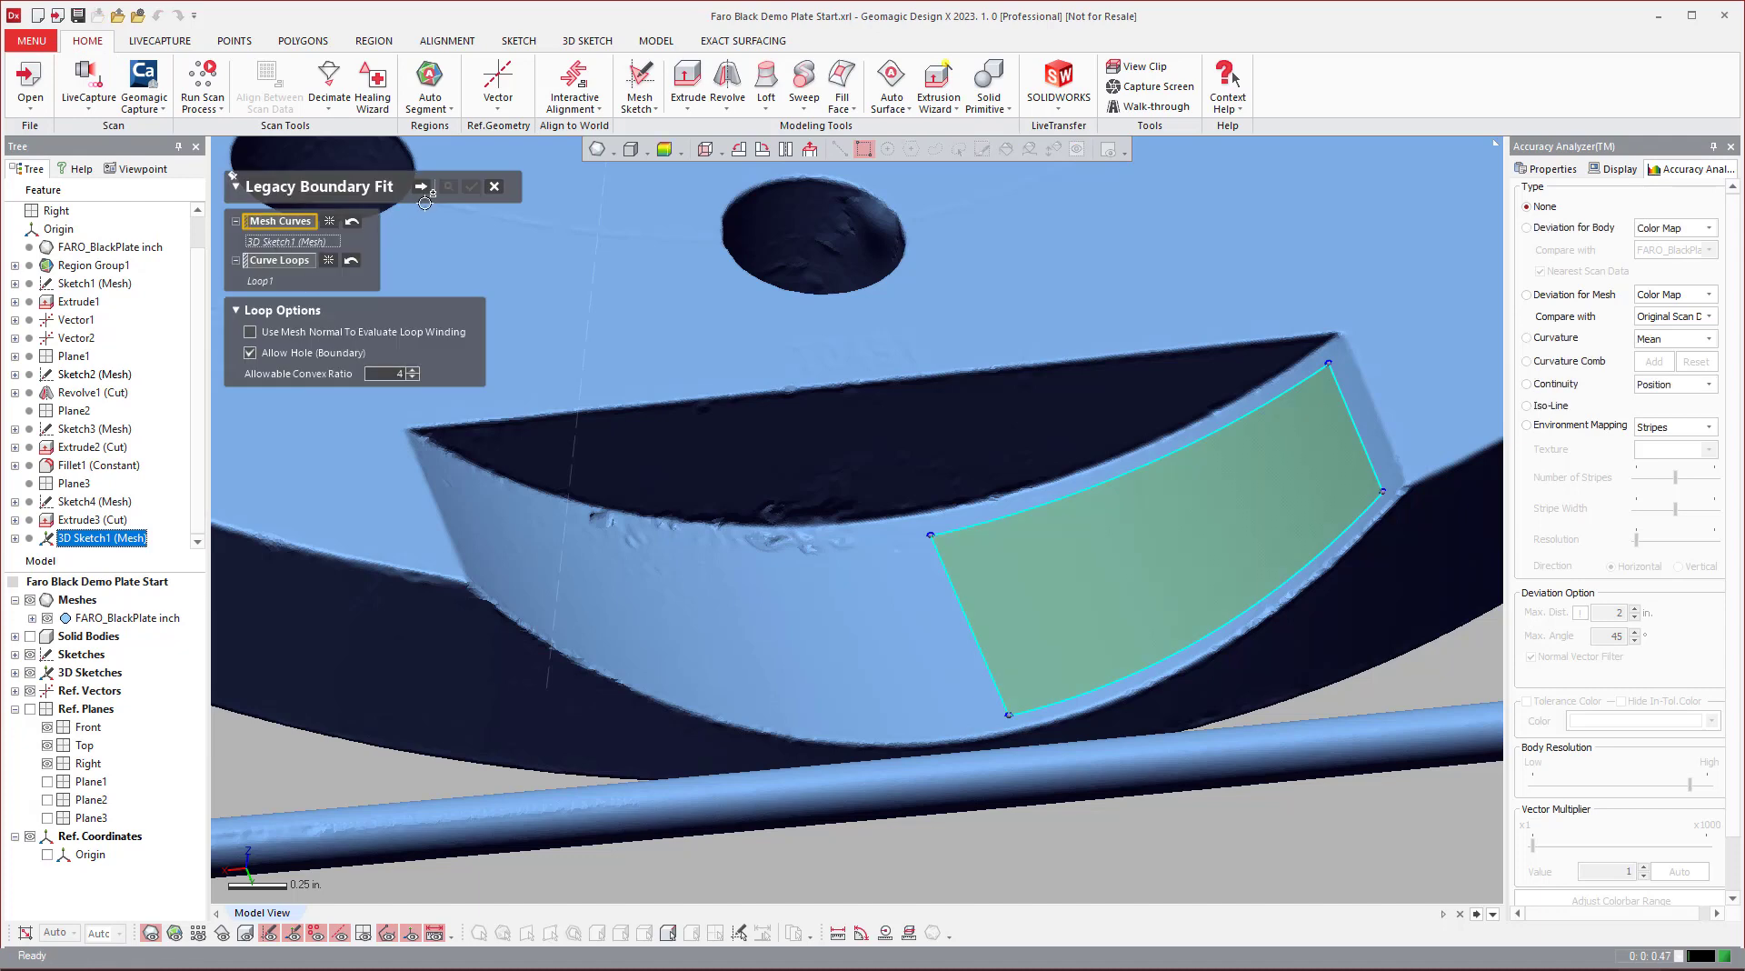
click(422, 187)
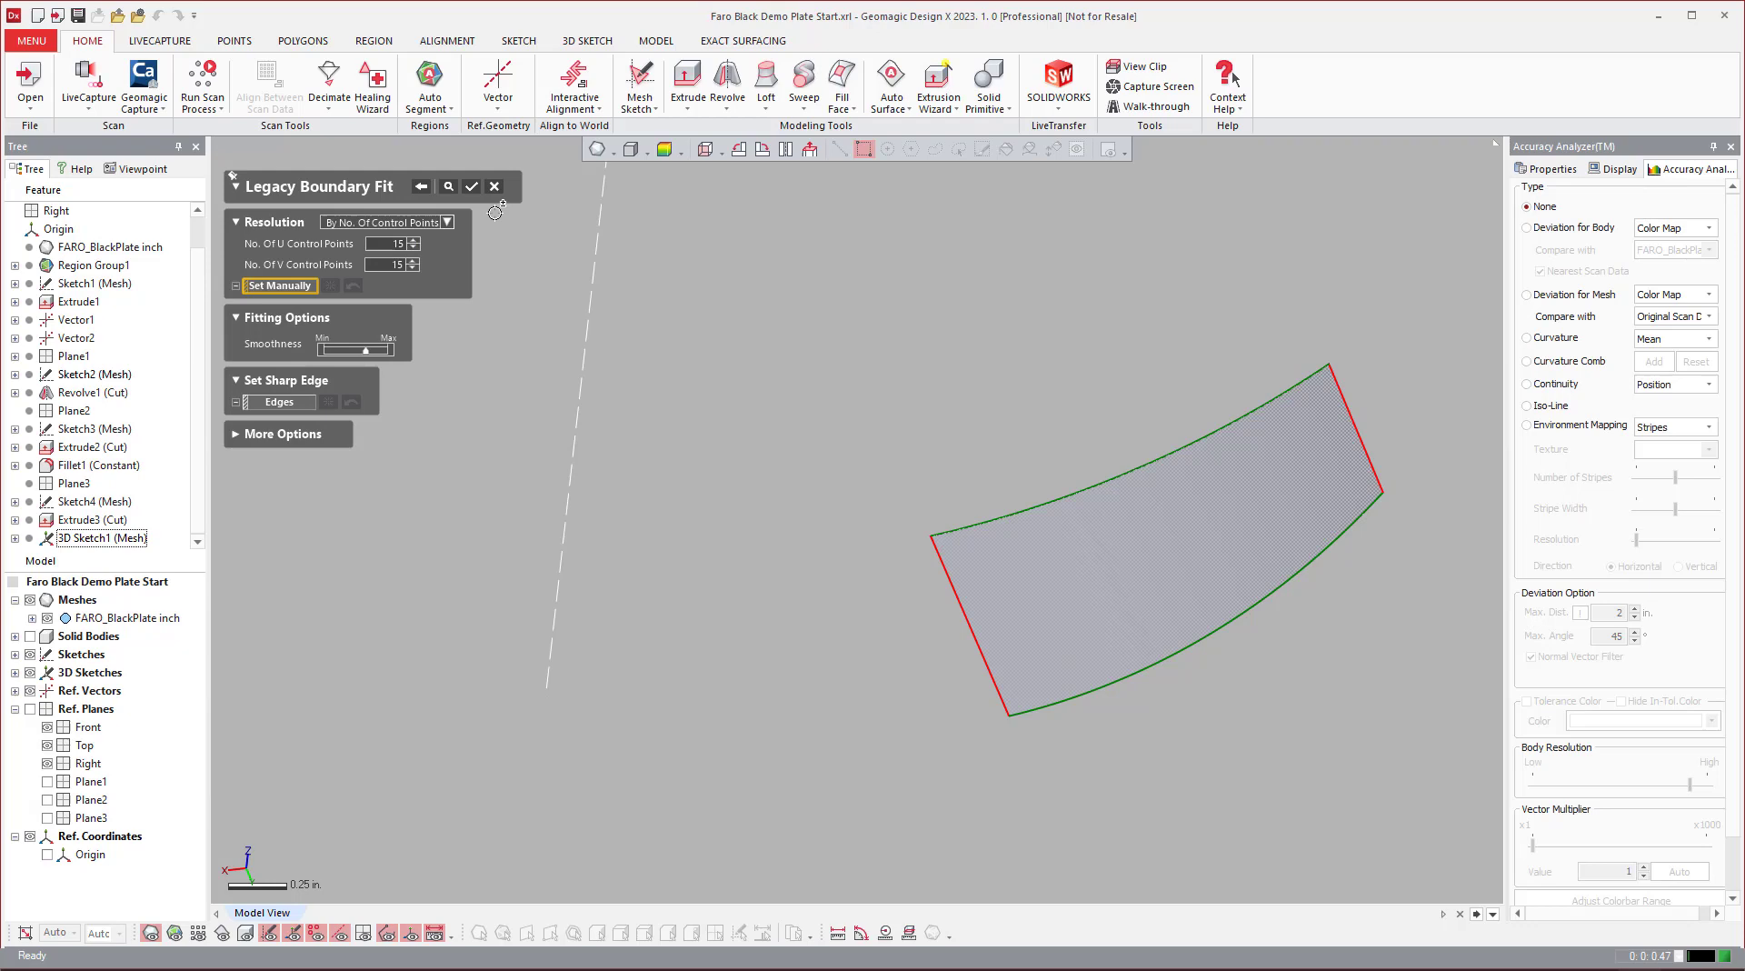
click(472, 187)
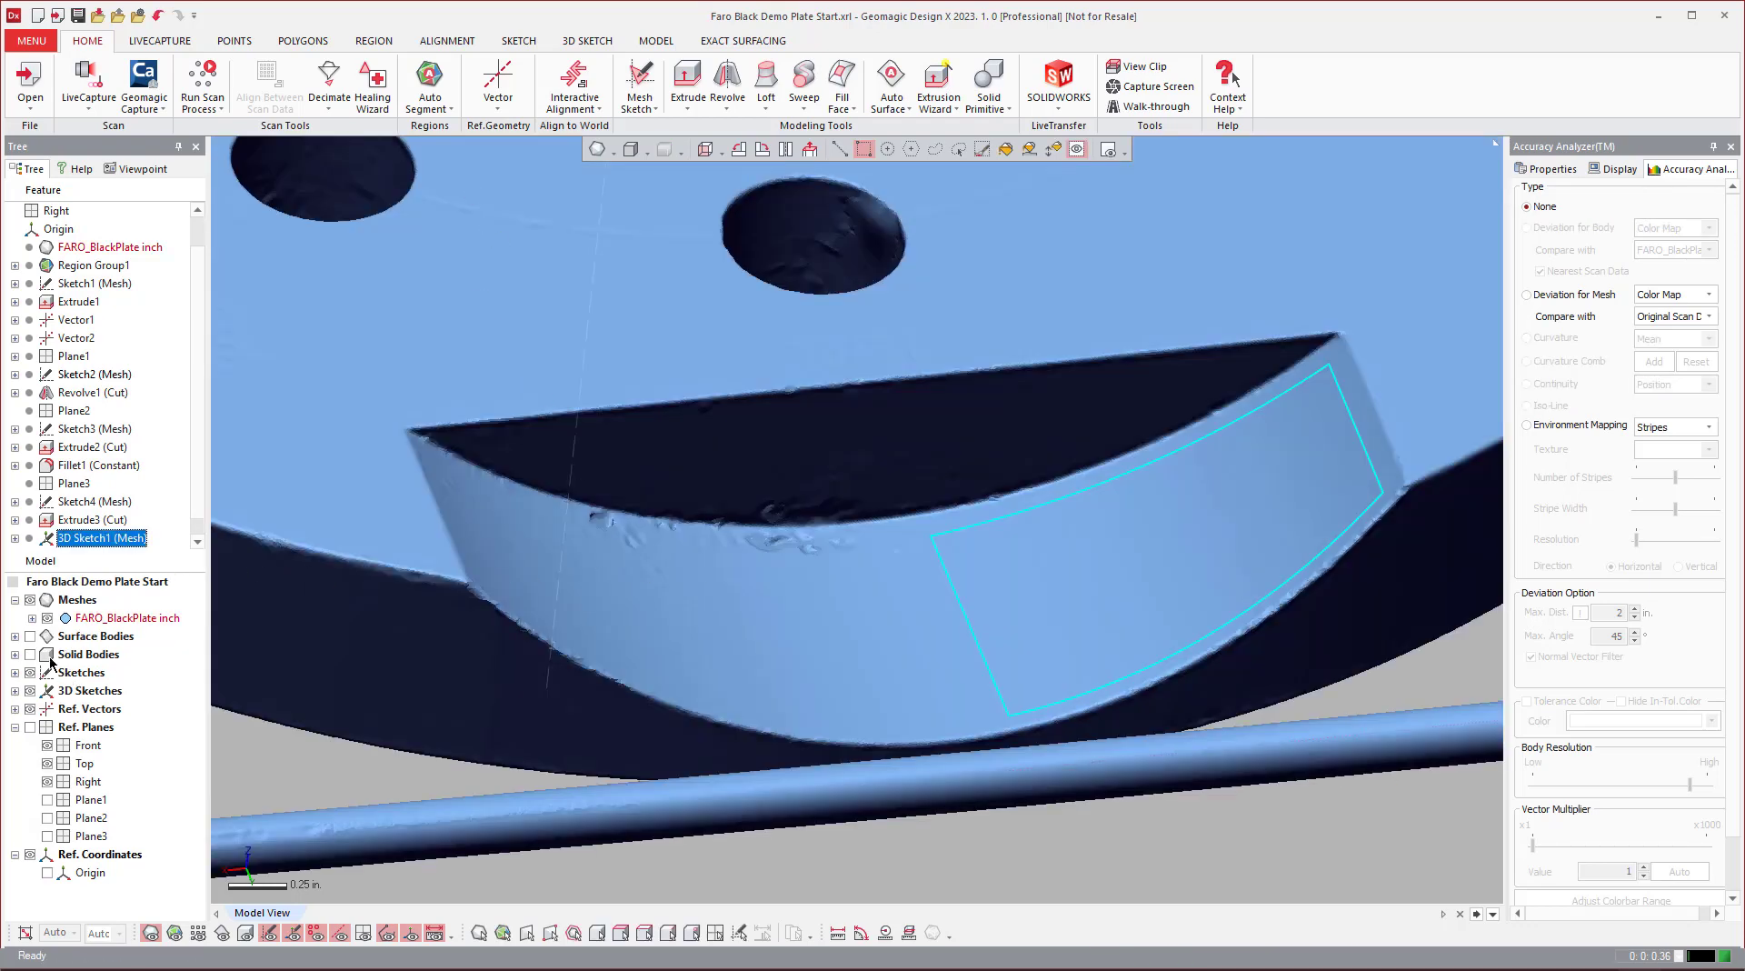
Step: Show the surface bodies, hide the scan mesh, and examine the fitted patch on its own
click(31, 637)
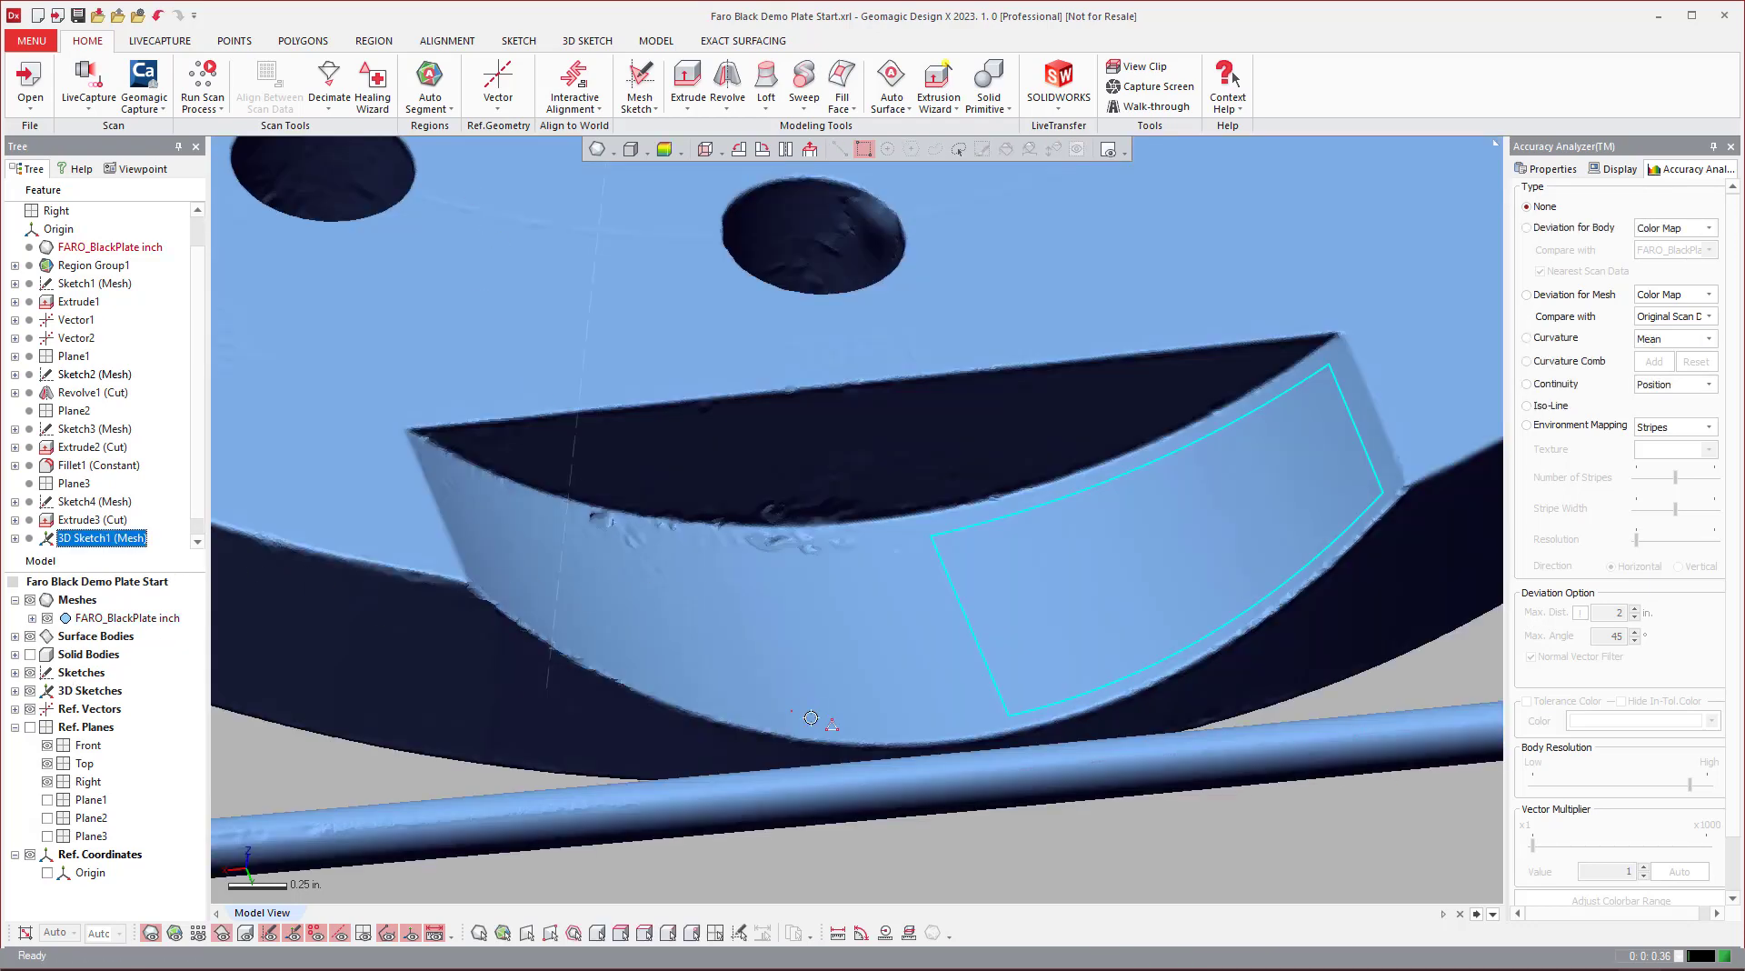
click(30, 600)
right_drag(639, 647, 700, 683)
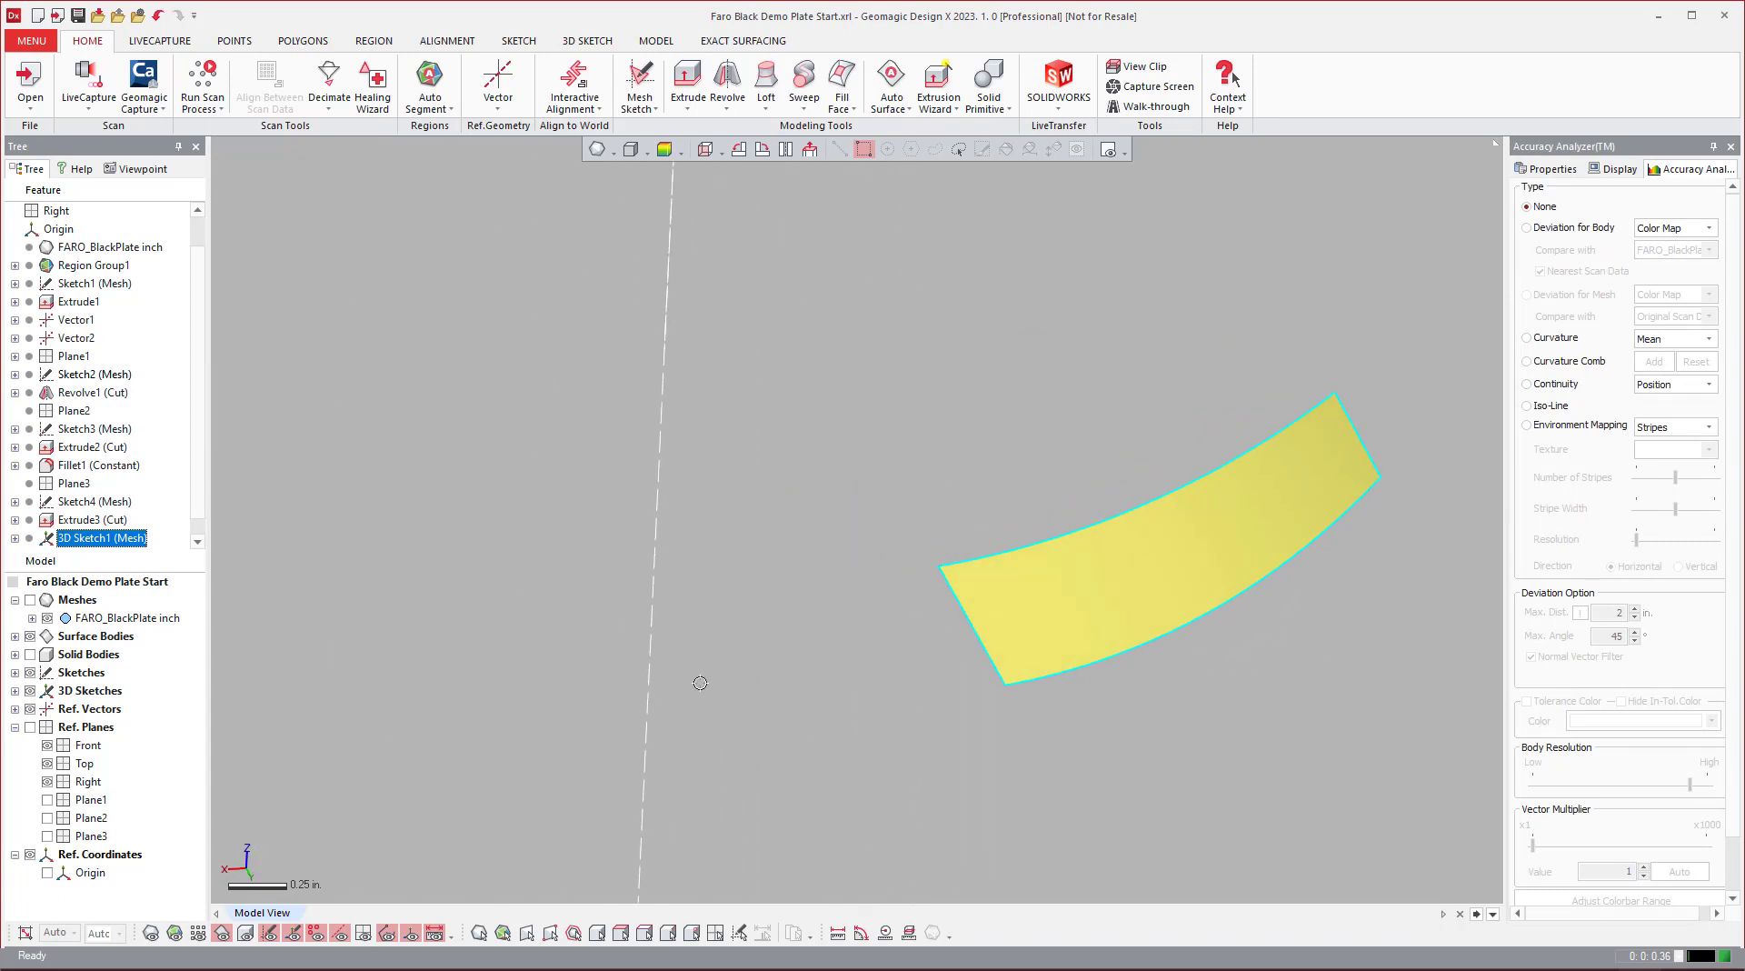
Step: Show the scan mesh again and hide the Boundary Fit1 surface individually, keeping the surface bodies group enabled
click(30, 600)
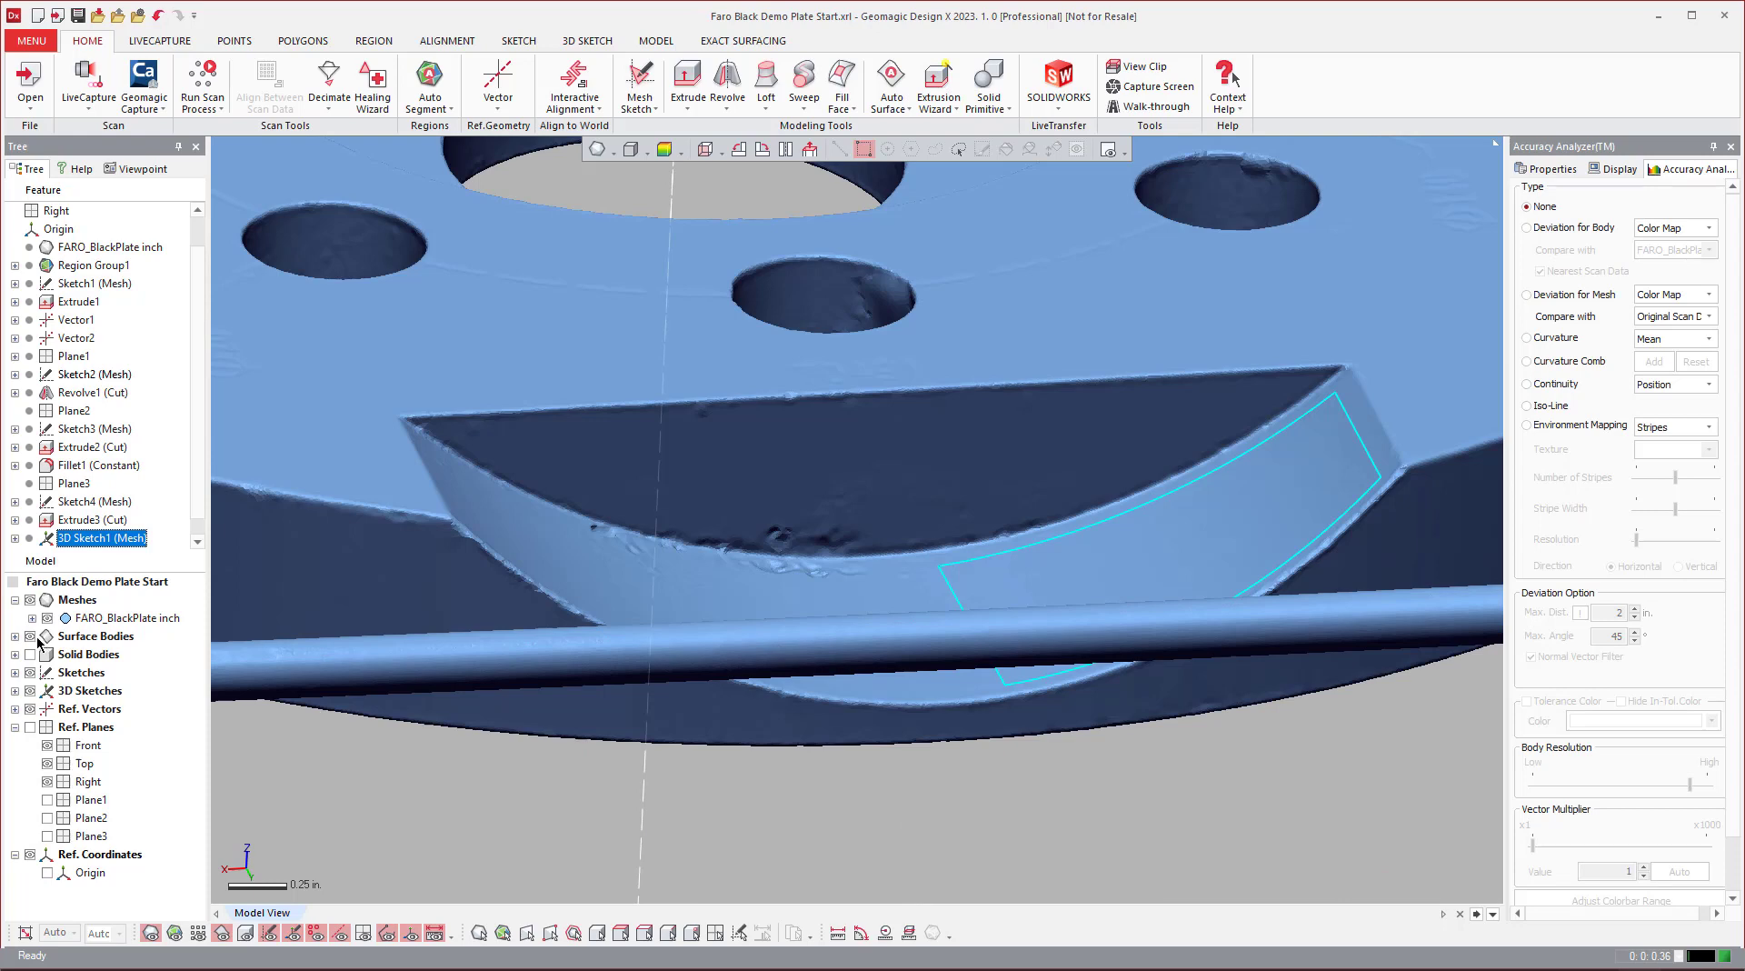
click(30, 637)
right_drag(1079, 588, 861, 606)
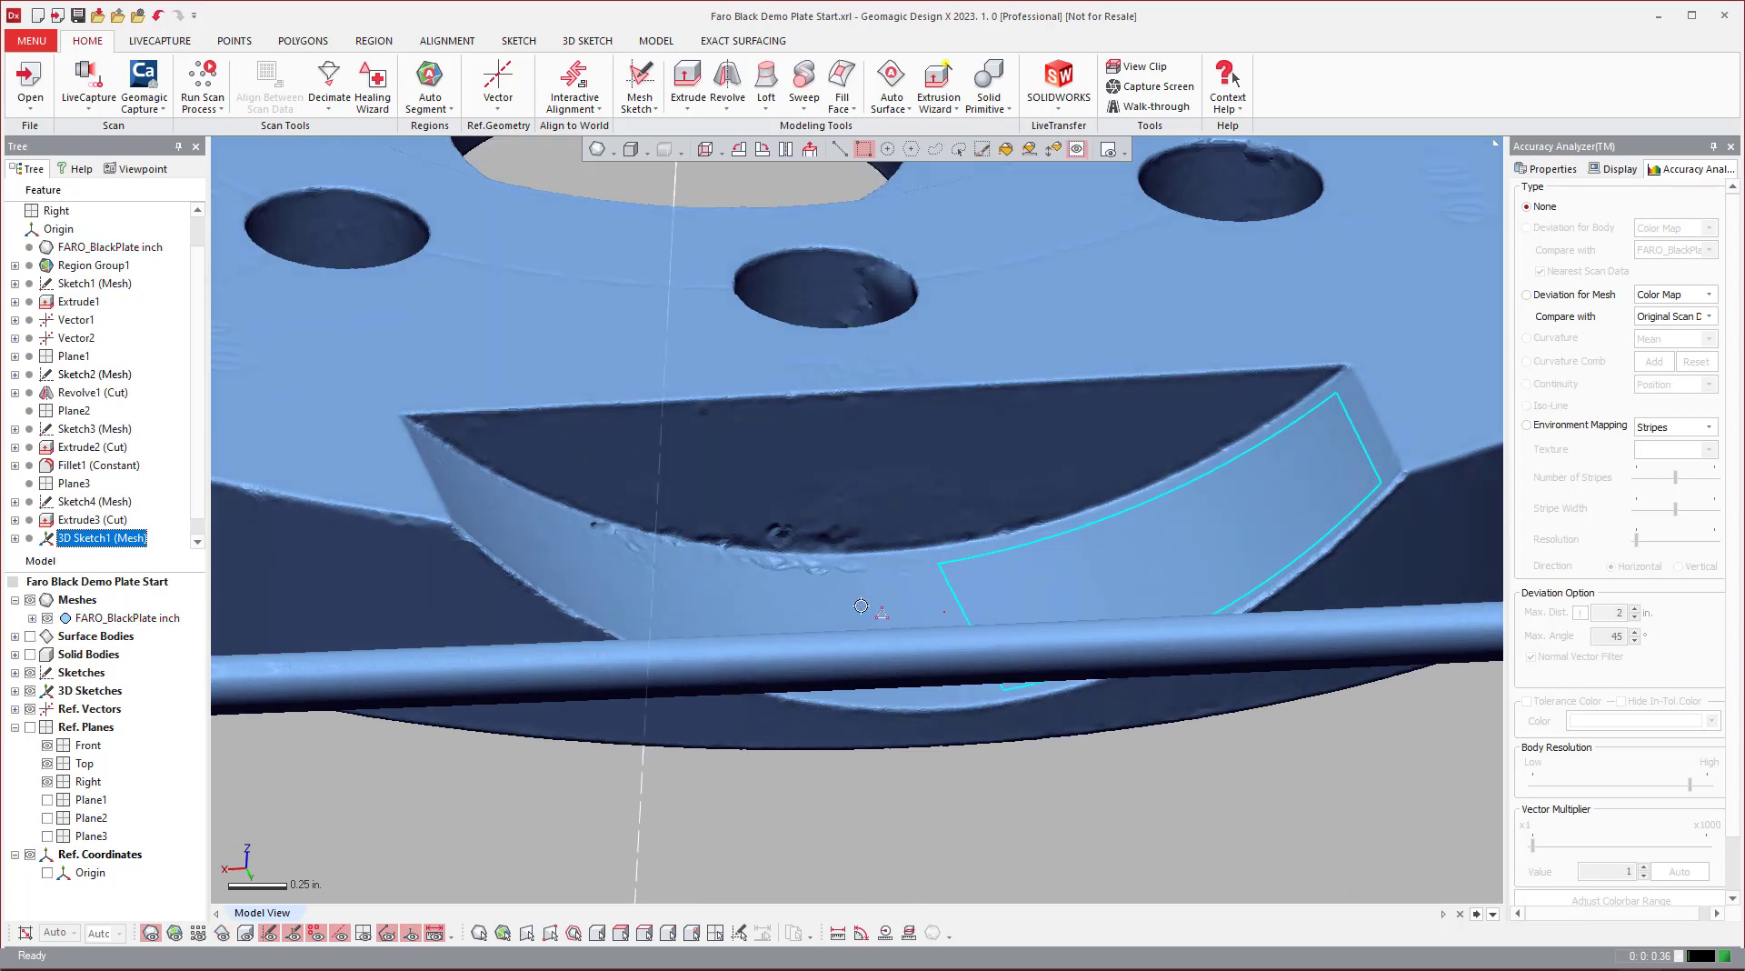
click(991, 813)
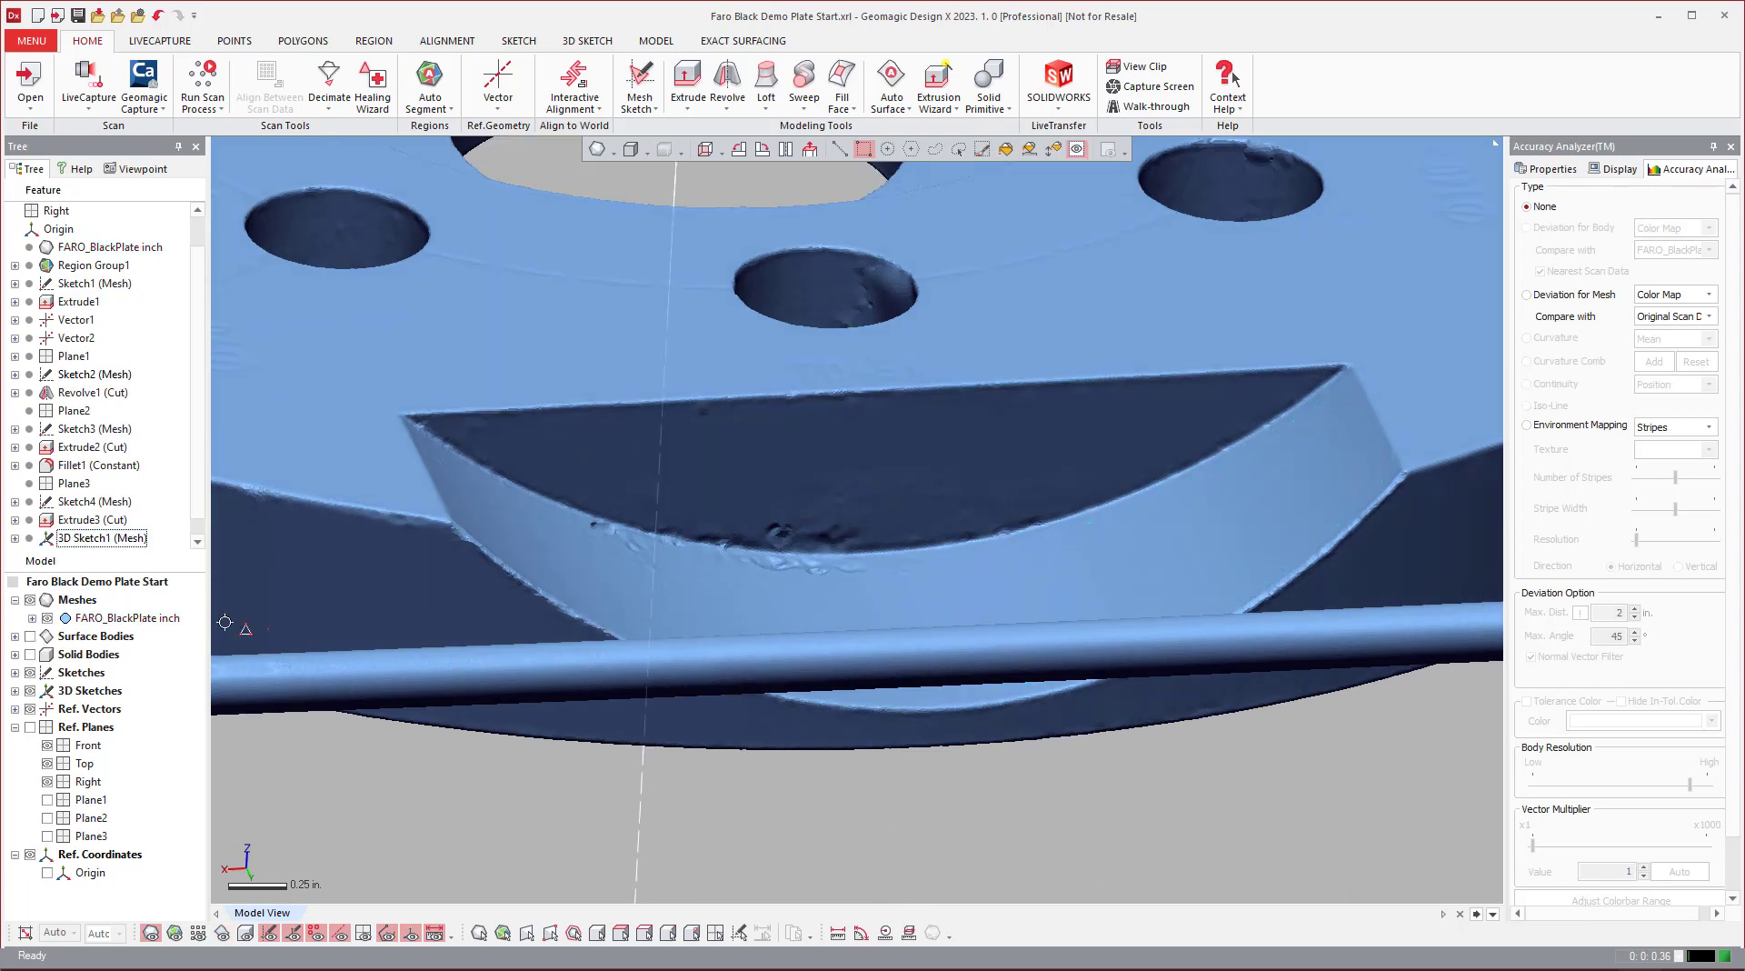
click(14, 636)
click(30, 637)
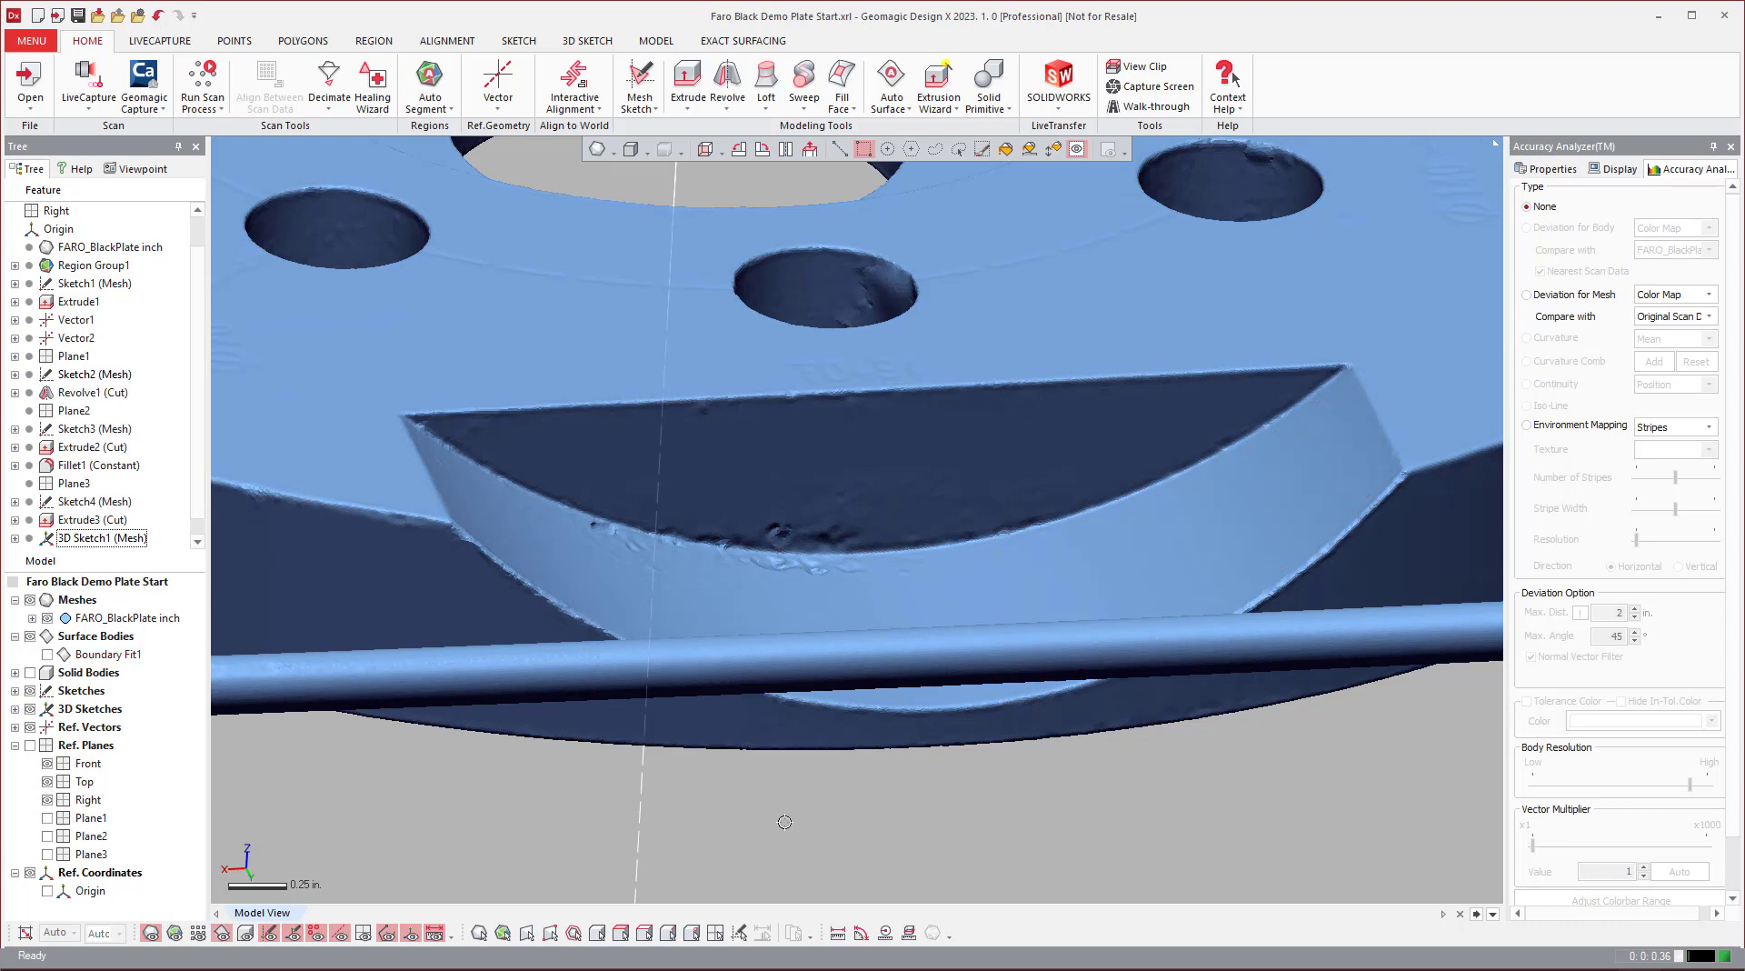
right_drag(949, 576, 953, 625)
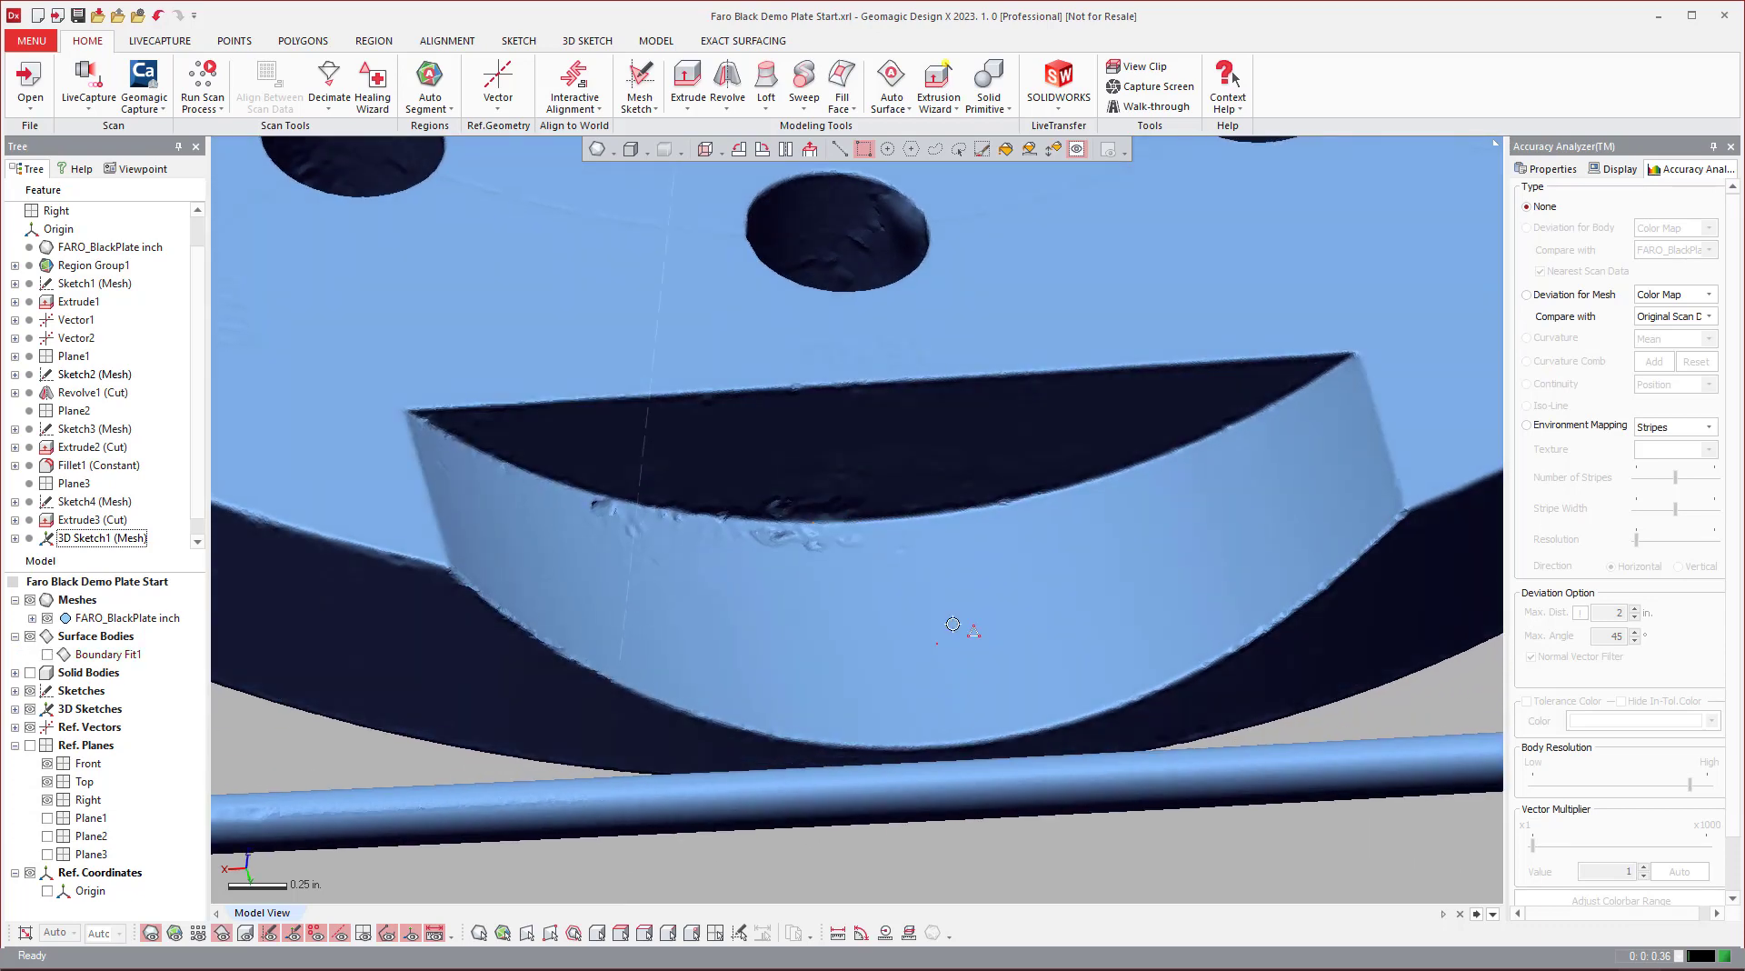
Step: Start the Loft Wizard, display the mesh's region colors, and select the cutout's curved cylinder region as input
click(938, 102)
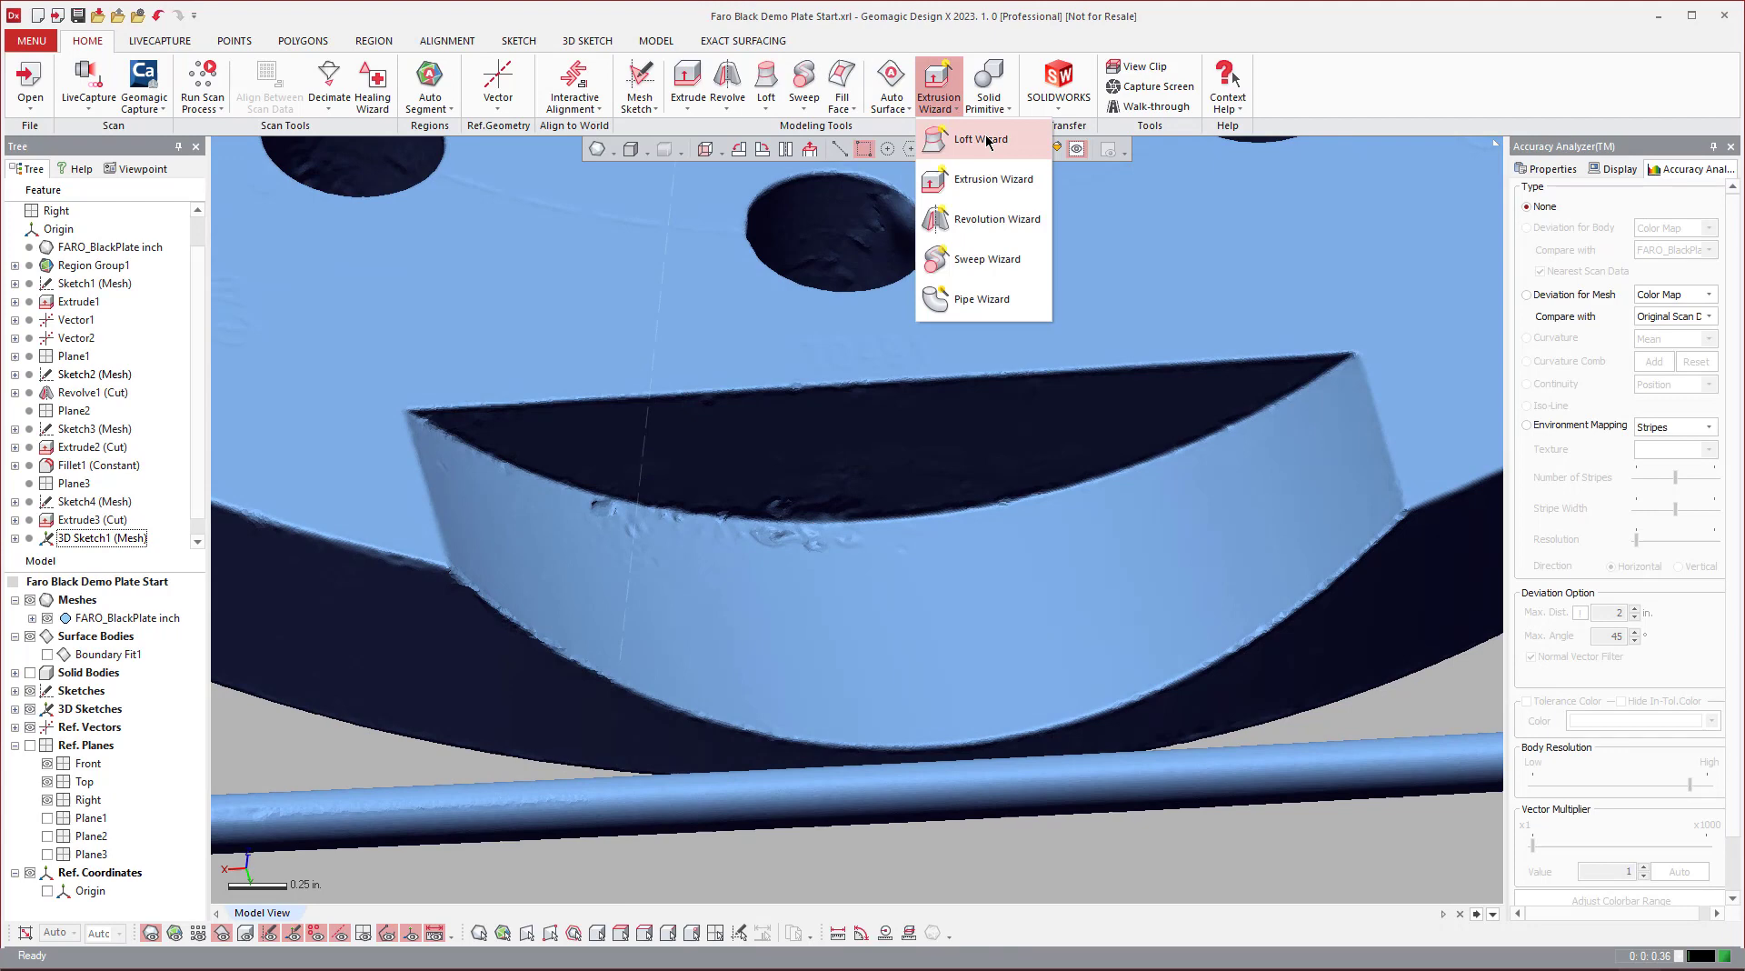
click(981, 139)
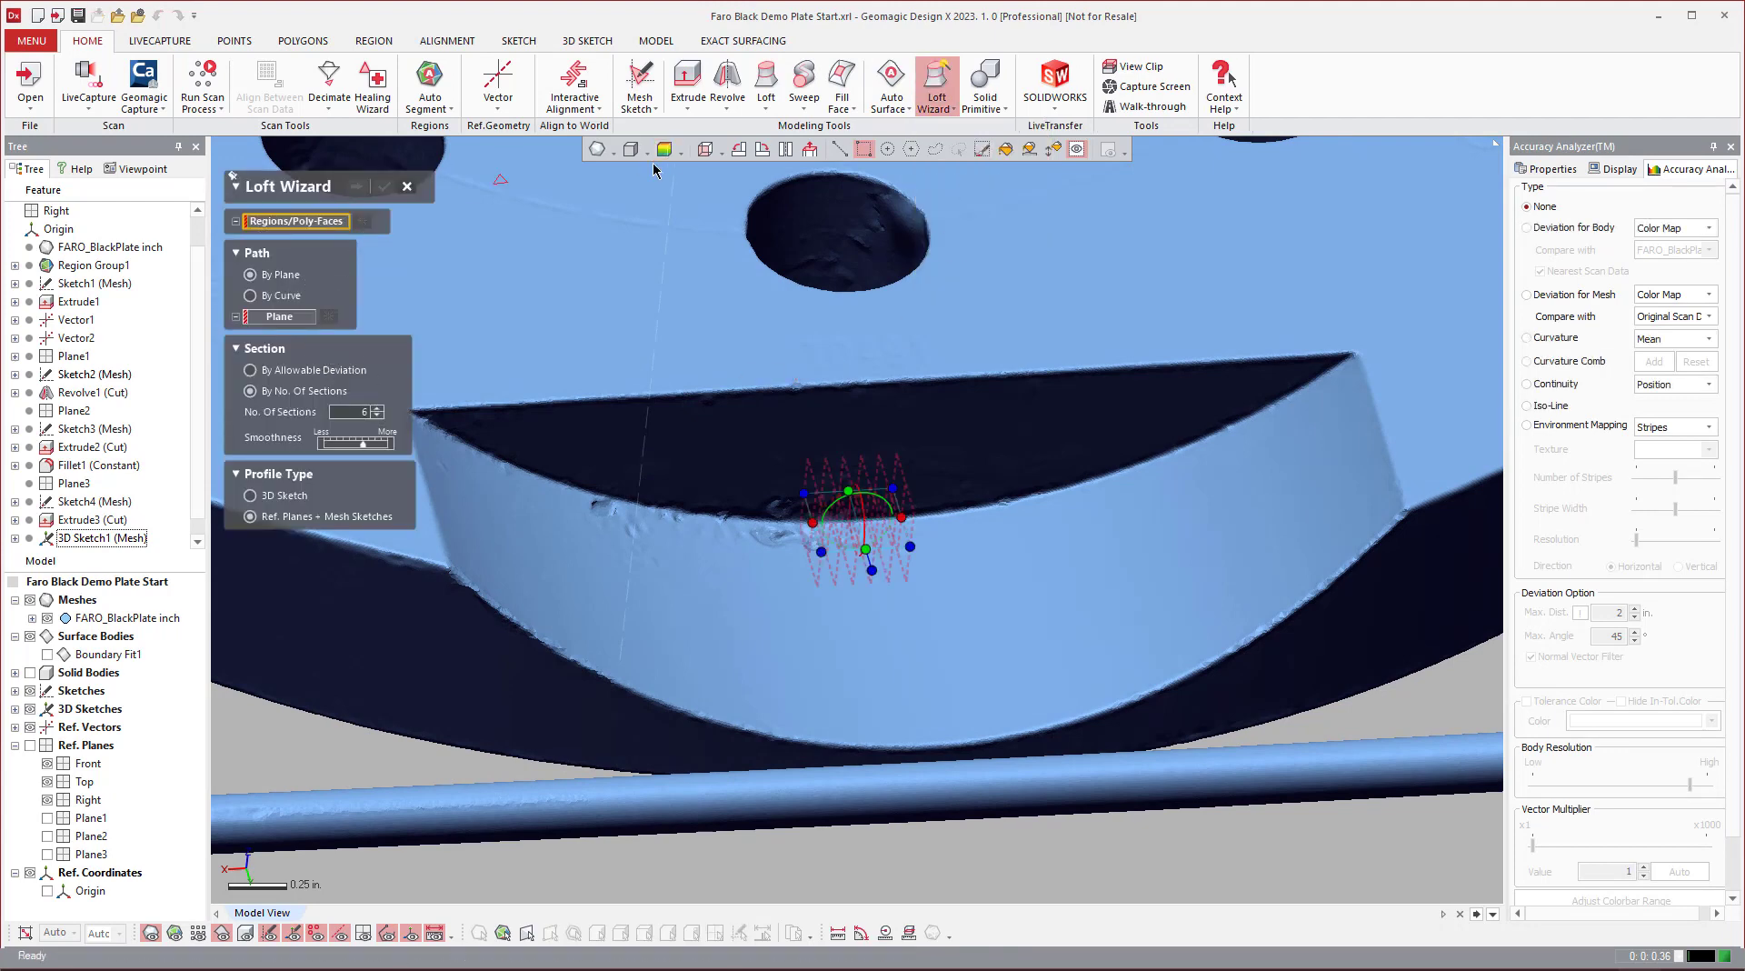
click(614, 152)
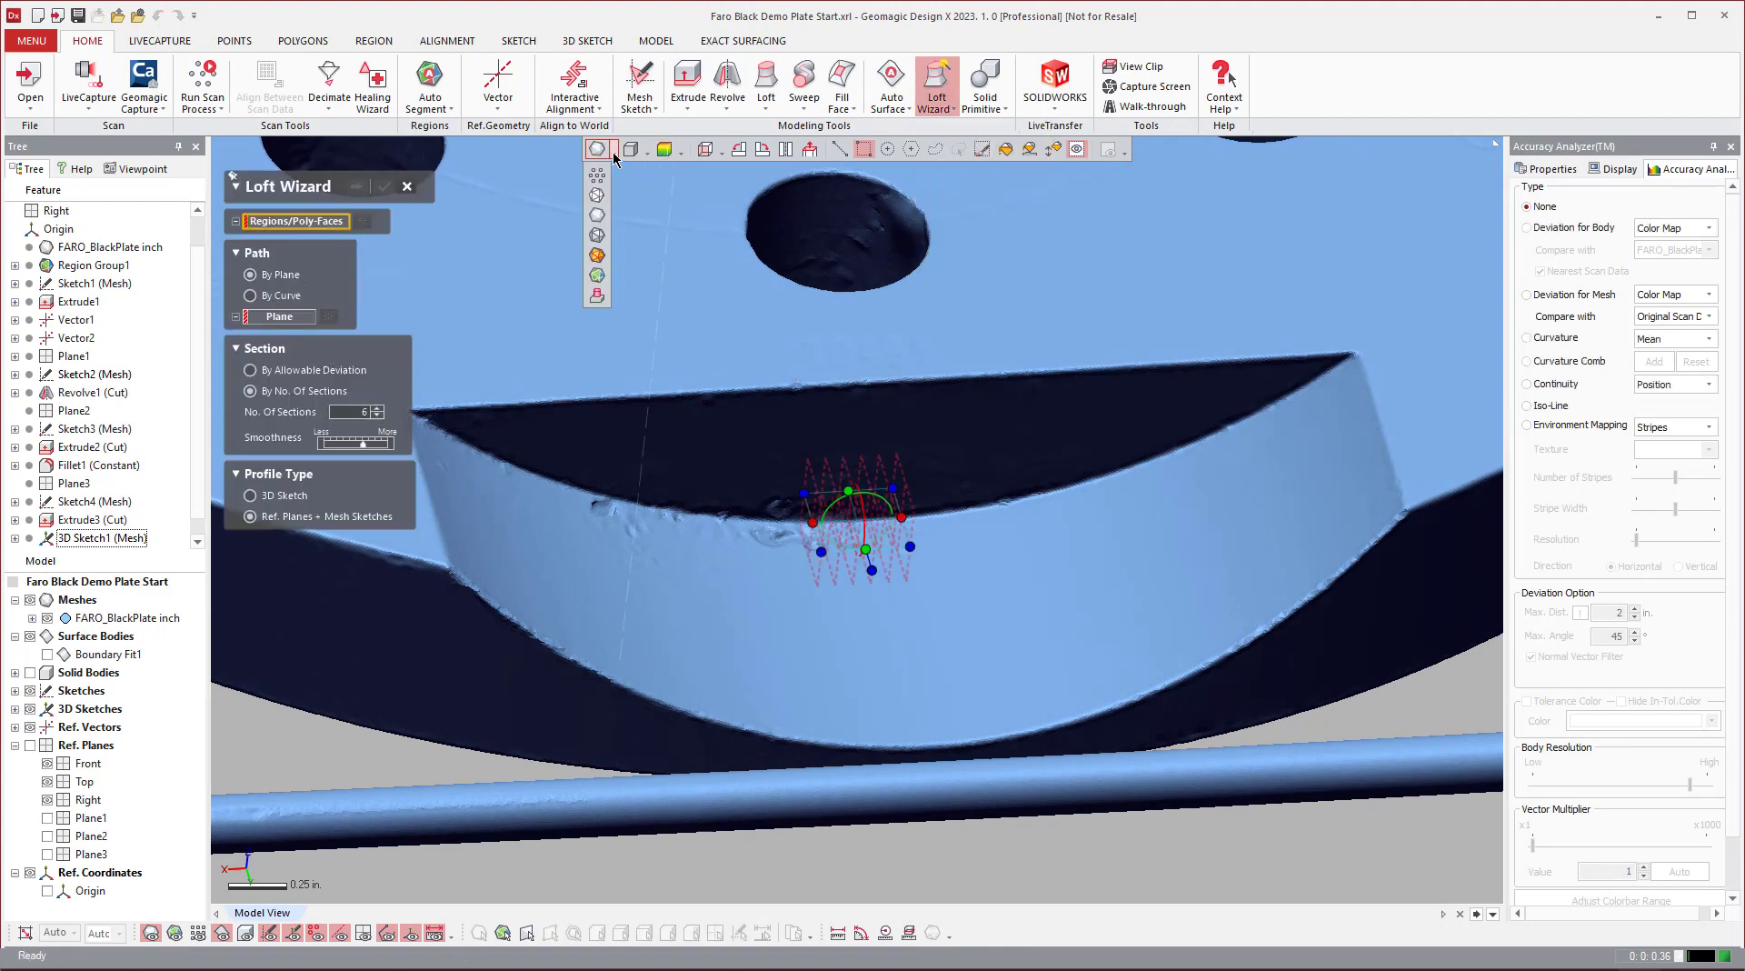
click(597, 274)
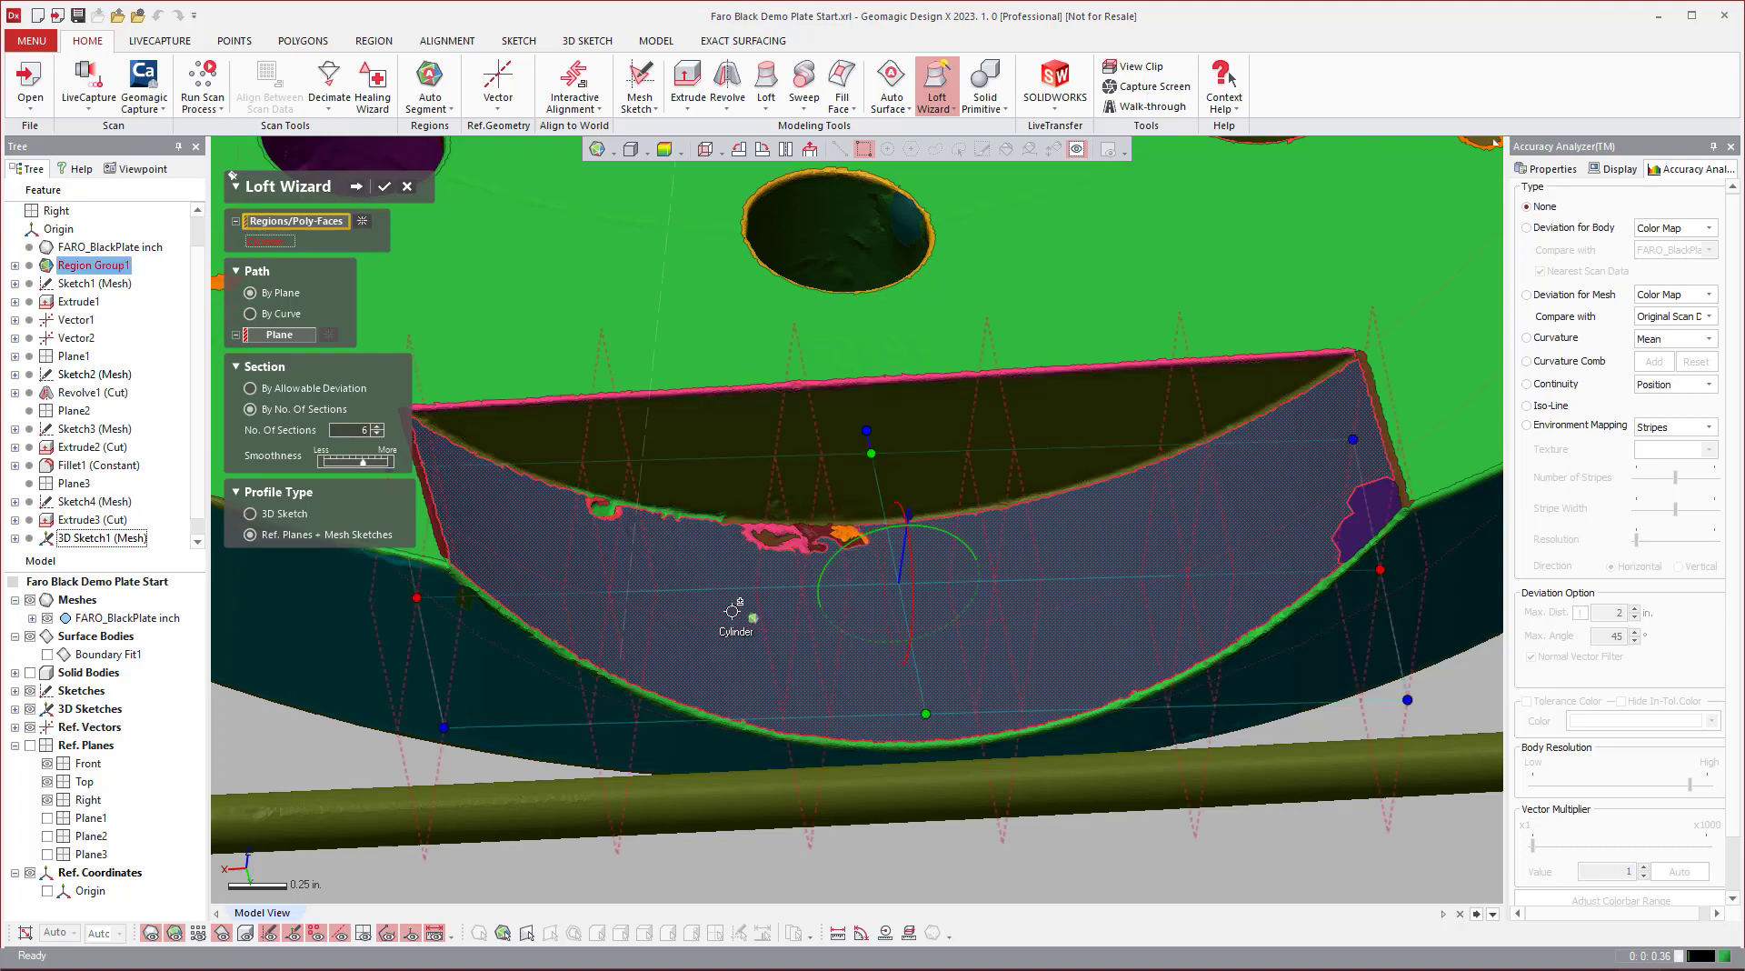
scroll(1036, 645, down, 2)
right_drag(1063, 627, 900, 653)
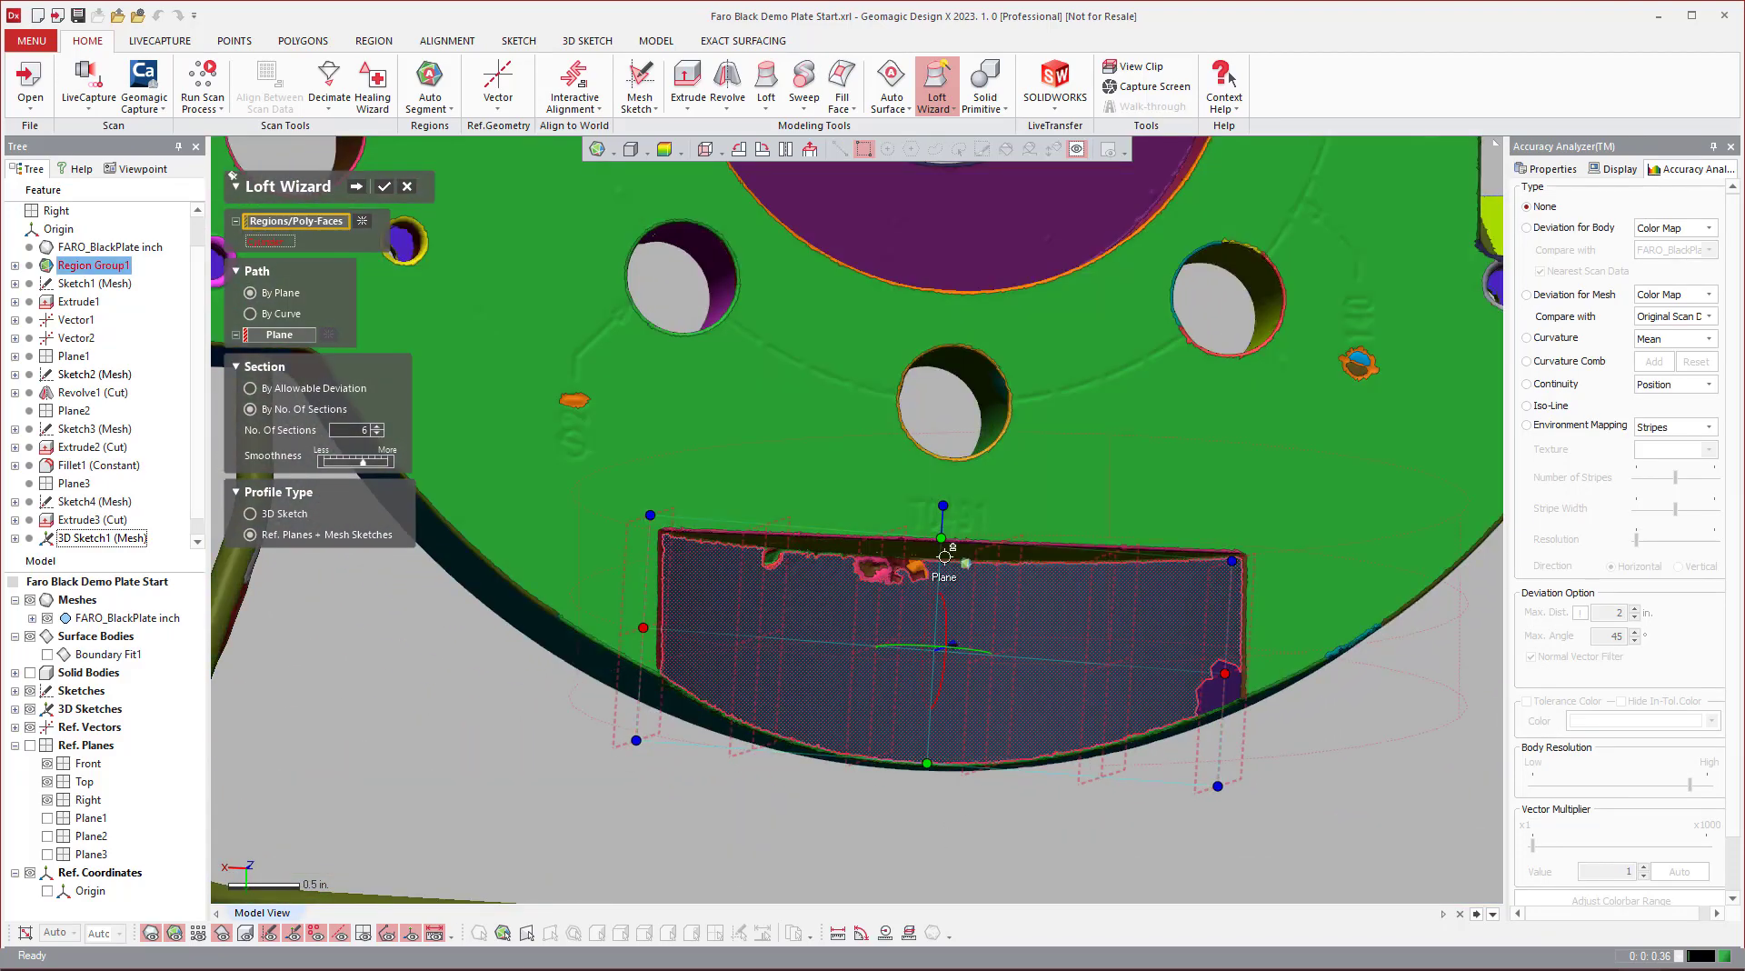
click(946, 556)
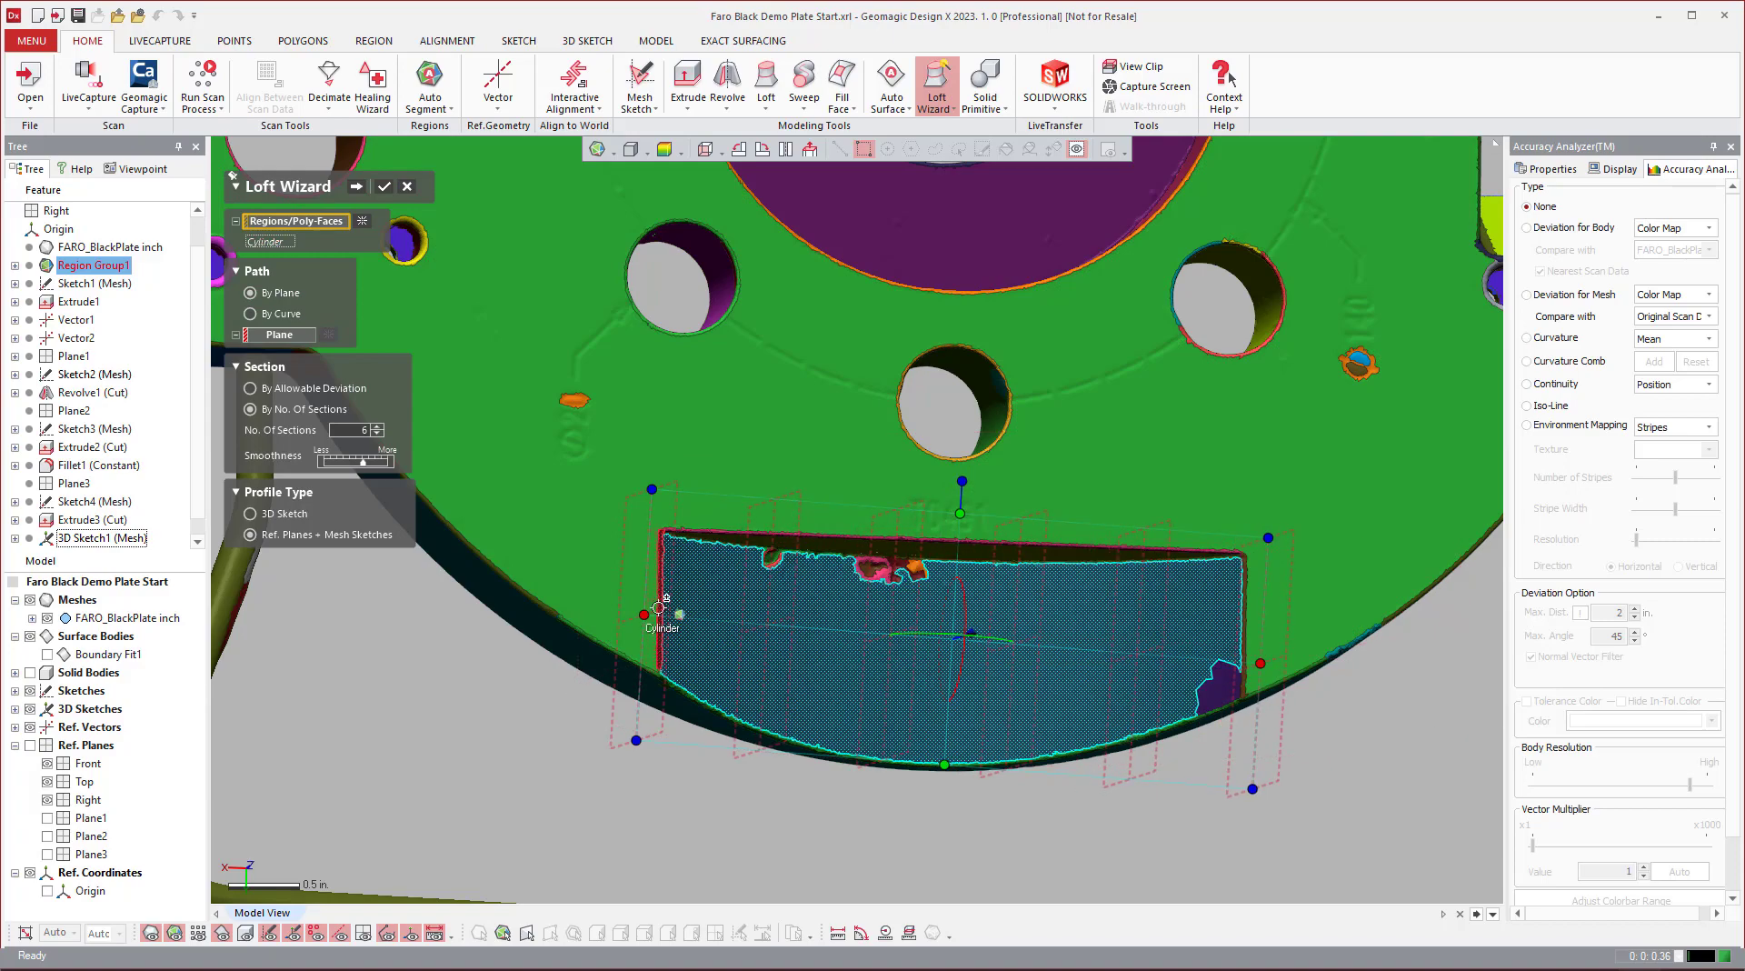
Step: Adjust the loft path plane across the cutout's curved wall and generate the surface preview with 6 sections
right_drag(966, 500, 919, 499)
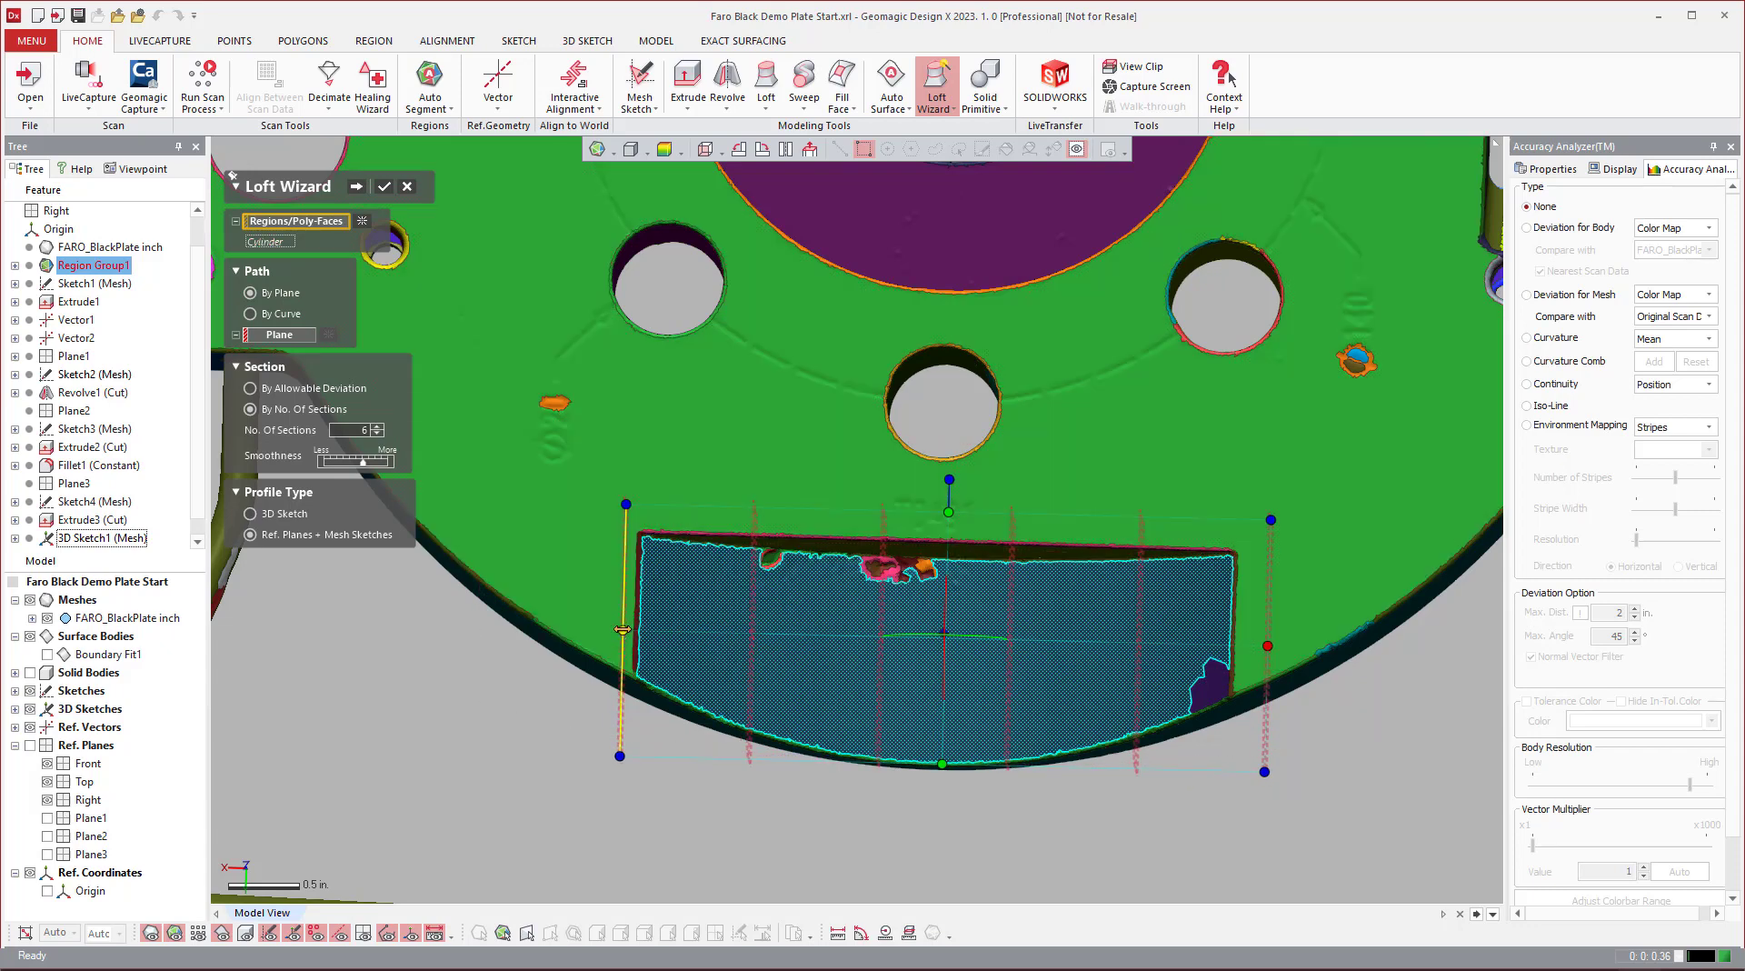
right_drag(623, 629, 942, 634)
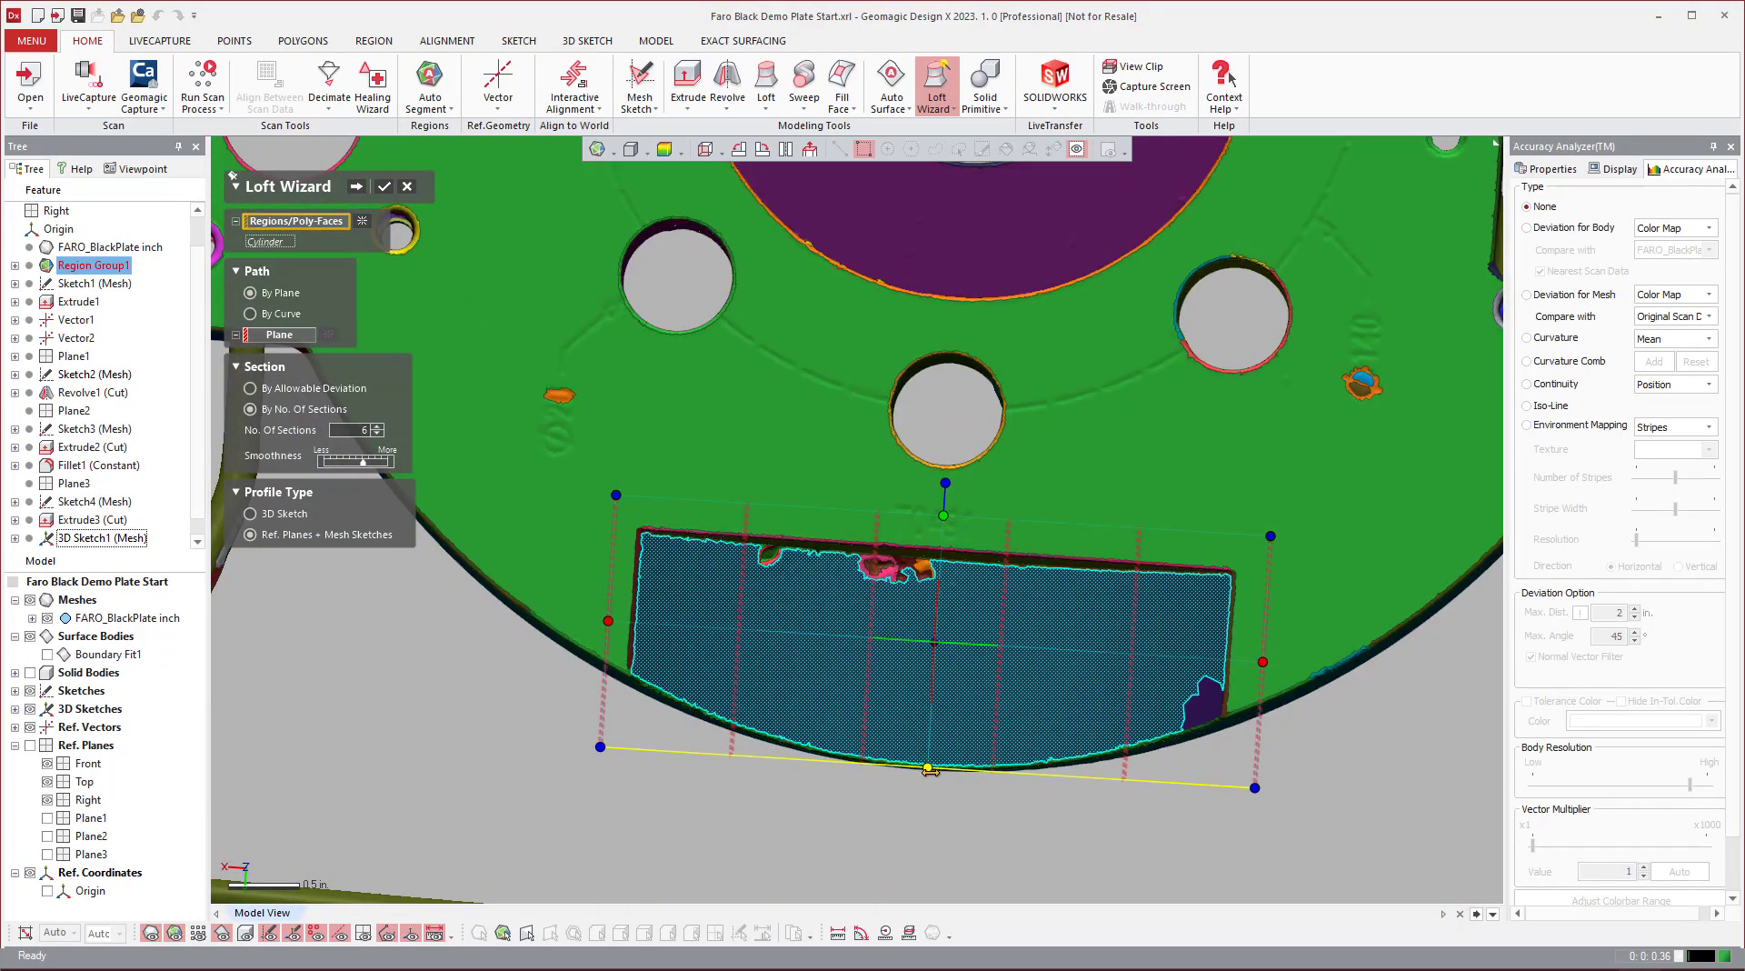
right_drag(928, 769, 987, 554)
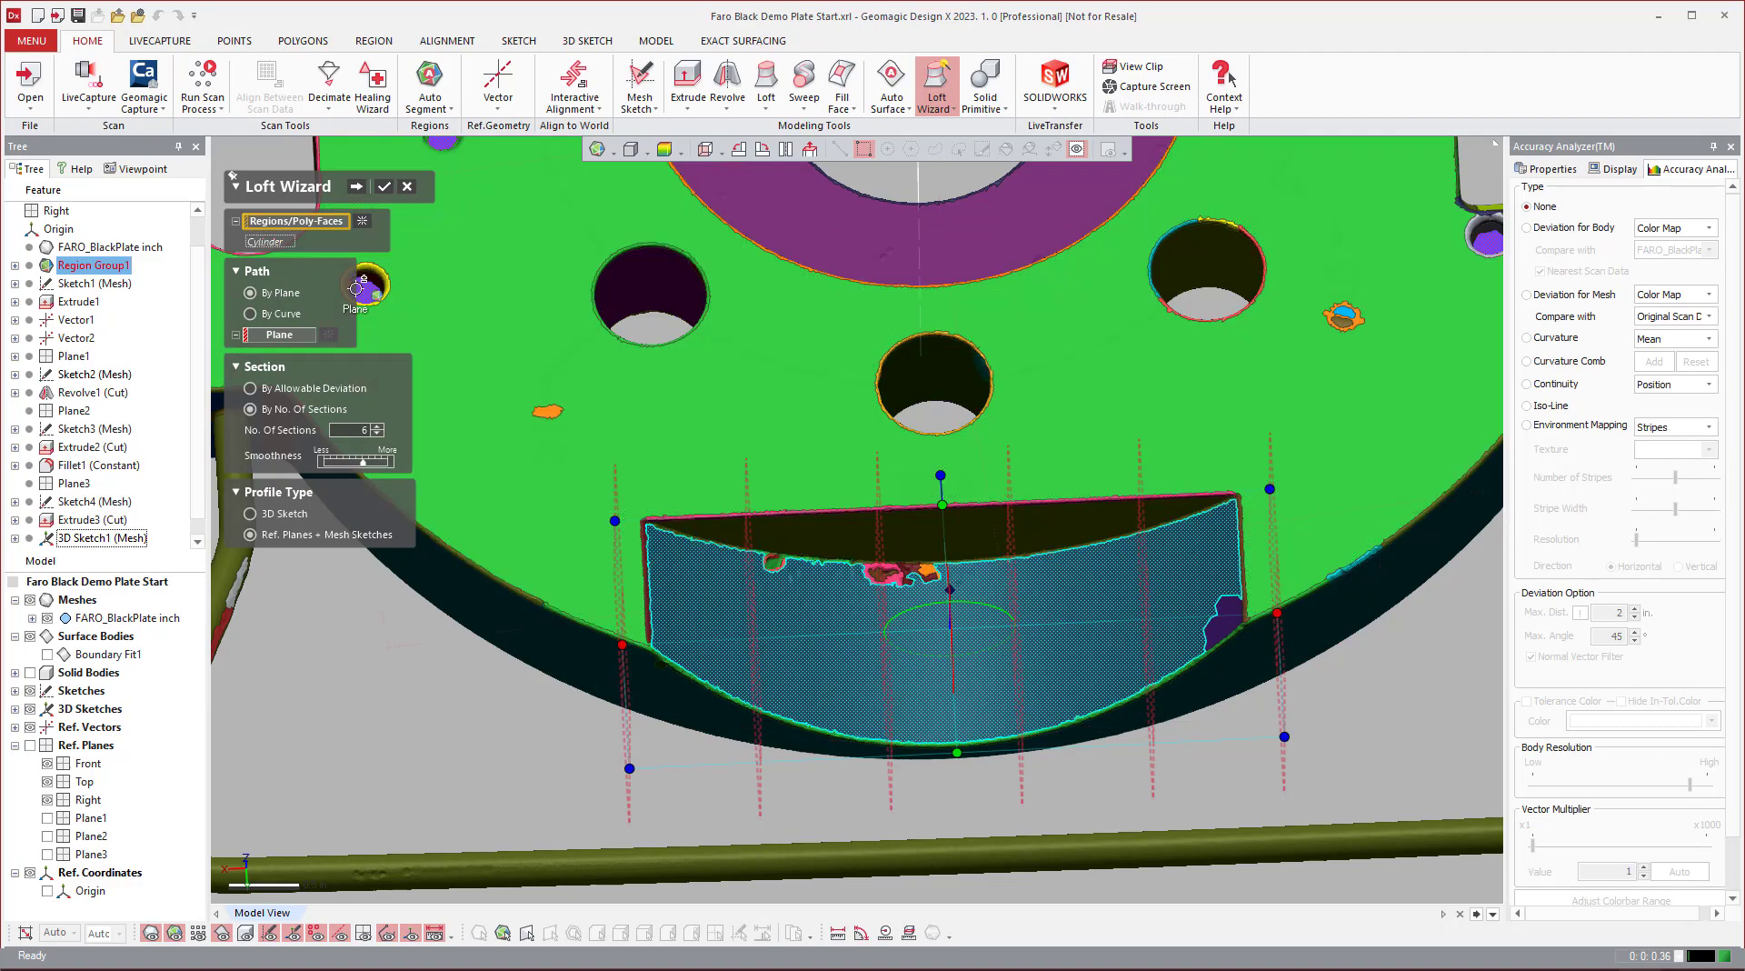
click(359, 187)
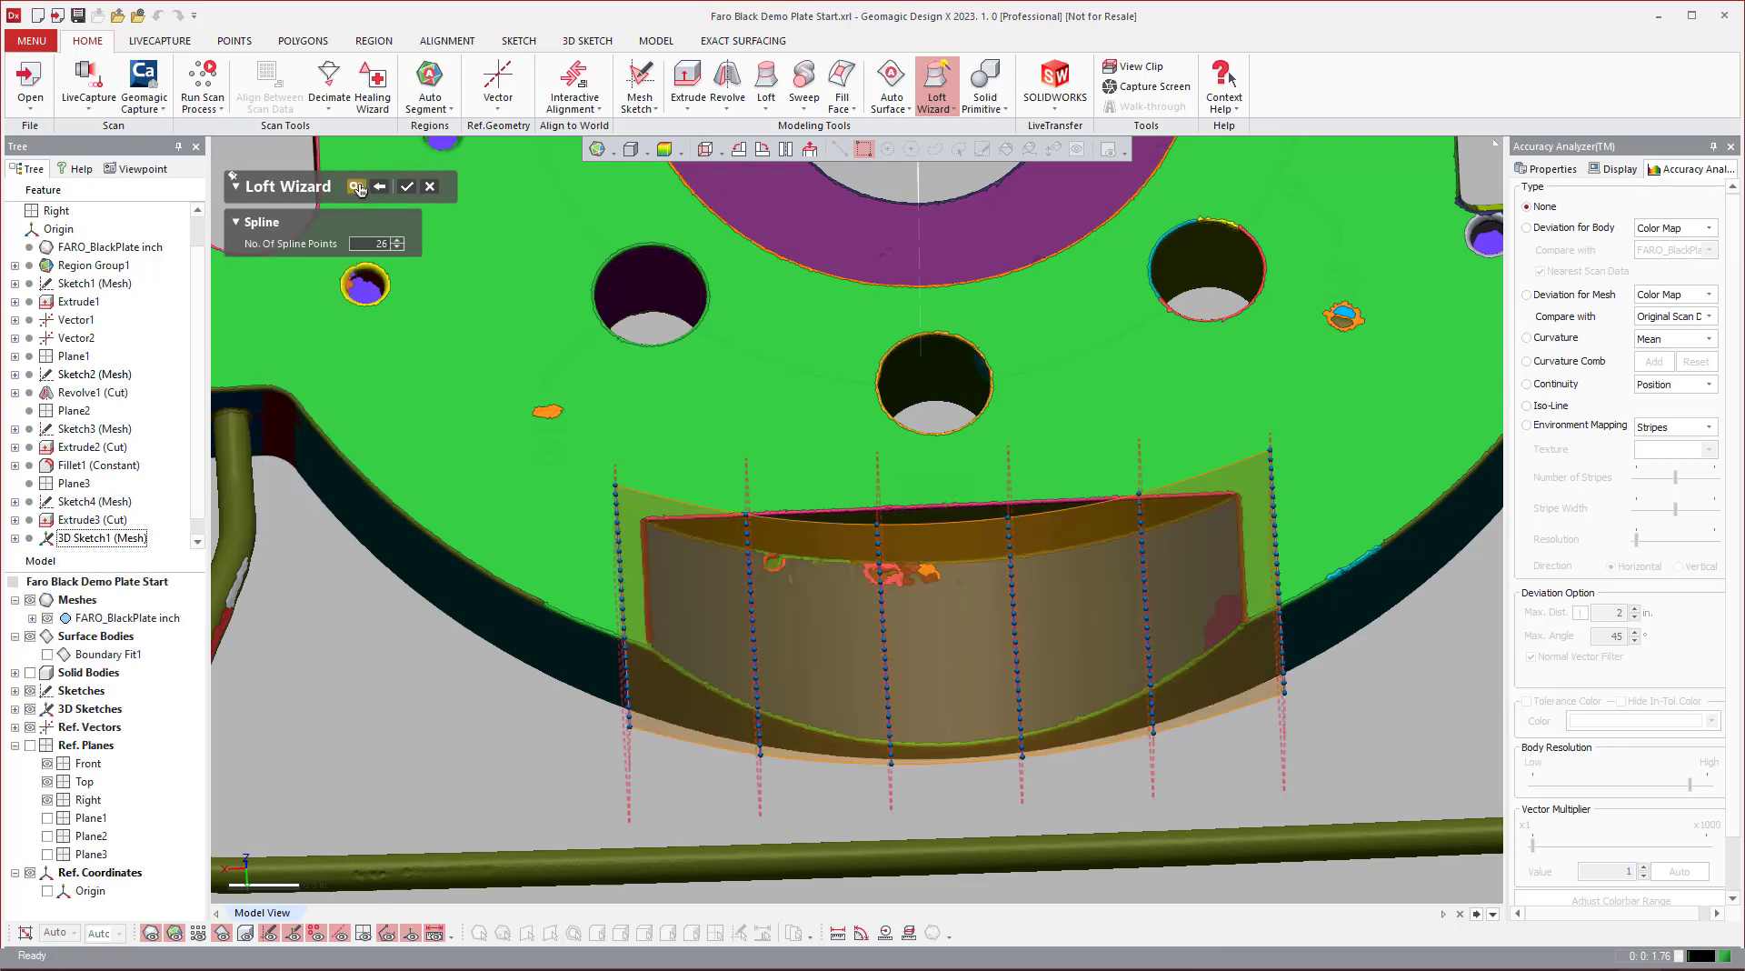
Step: Set the loft profiles' number of spline points to 10 and inspect the updated preview
right_drag(865, 704, 953, 571)
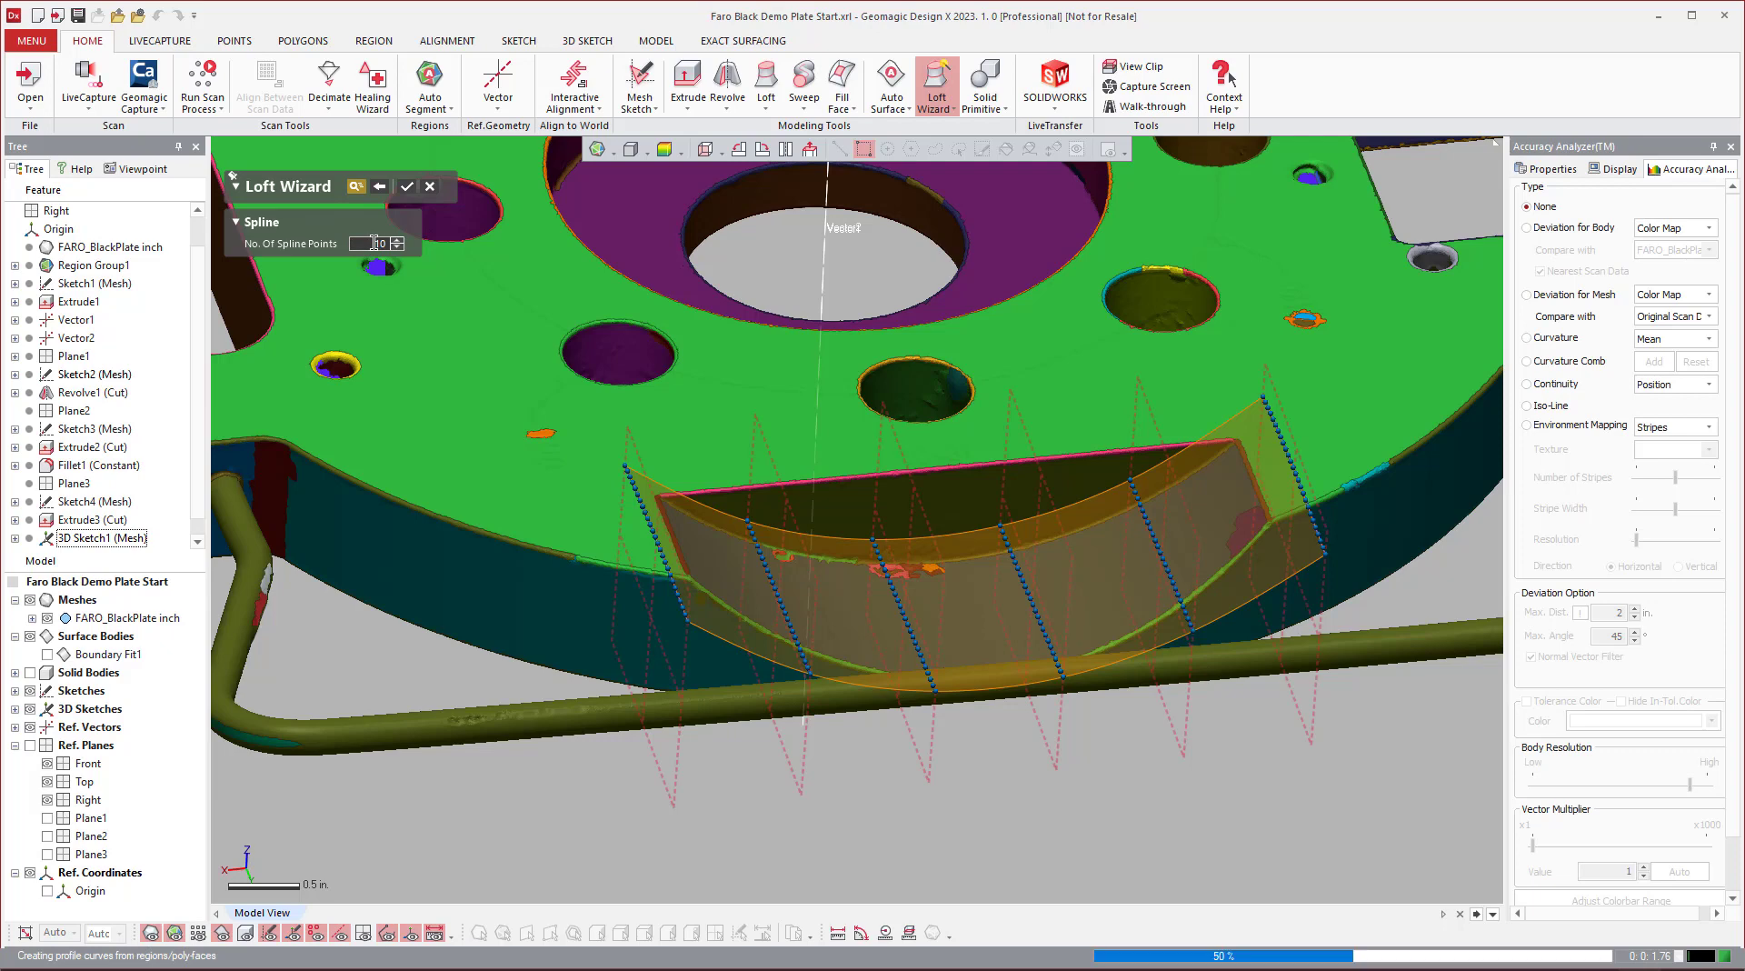
key(Return)
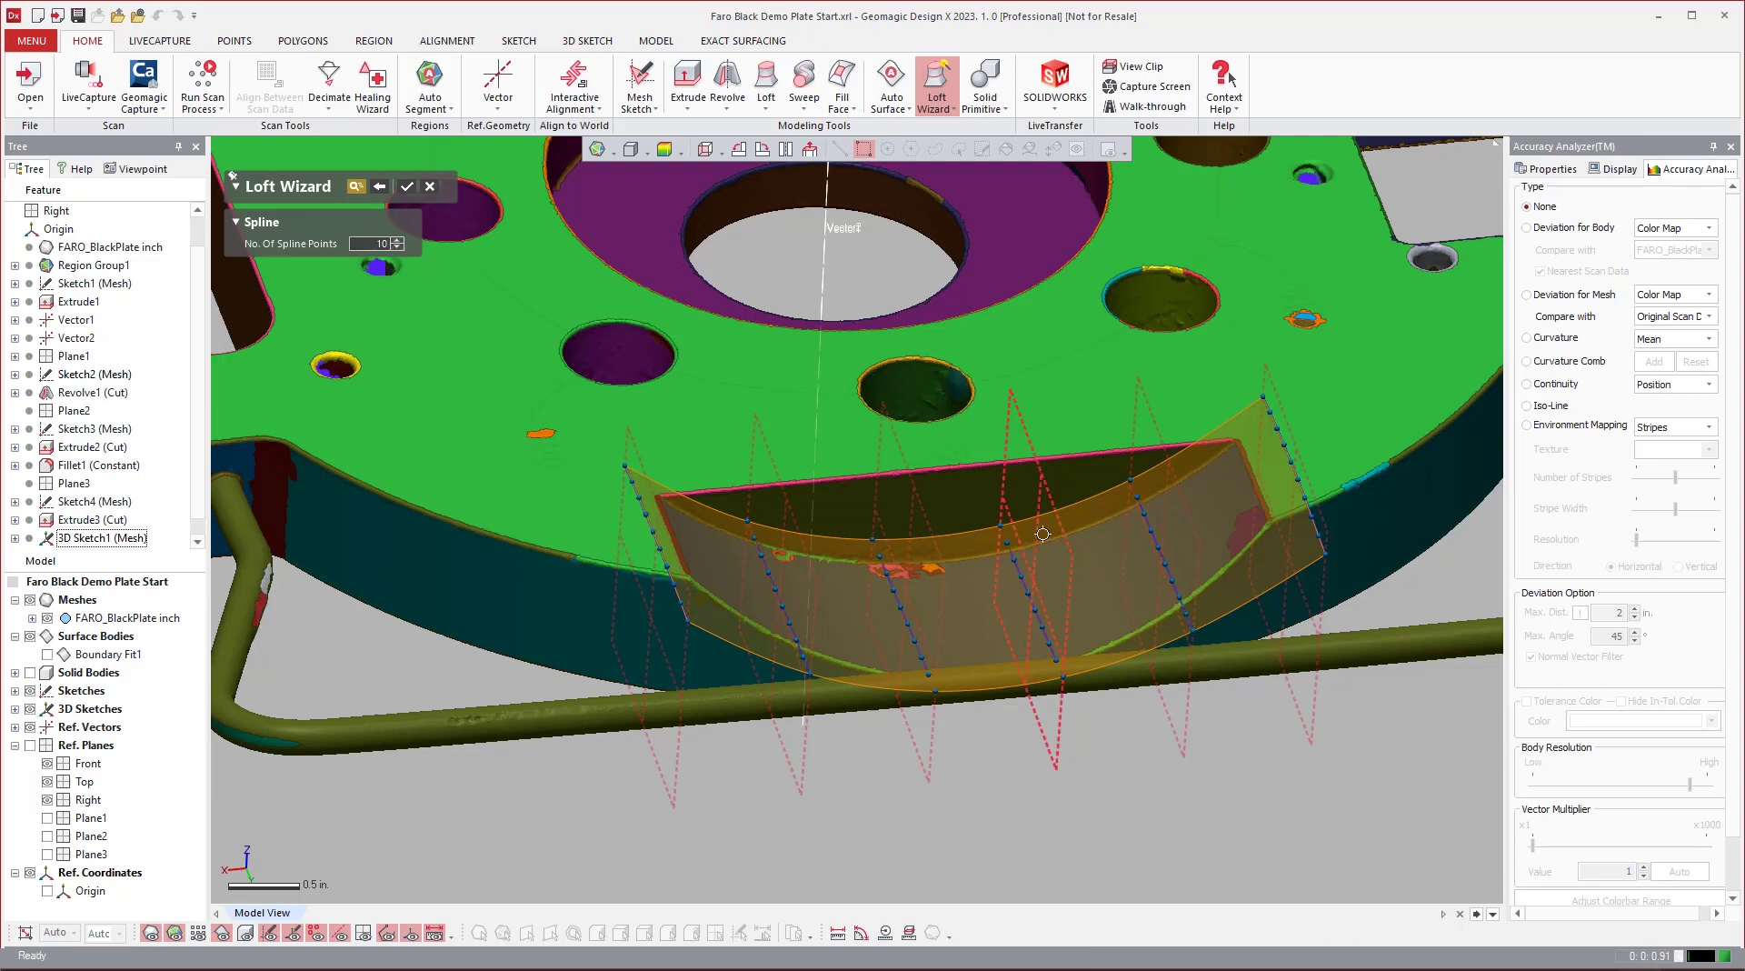
right_drag(1043, 533, 1127, 589)
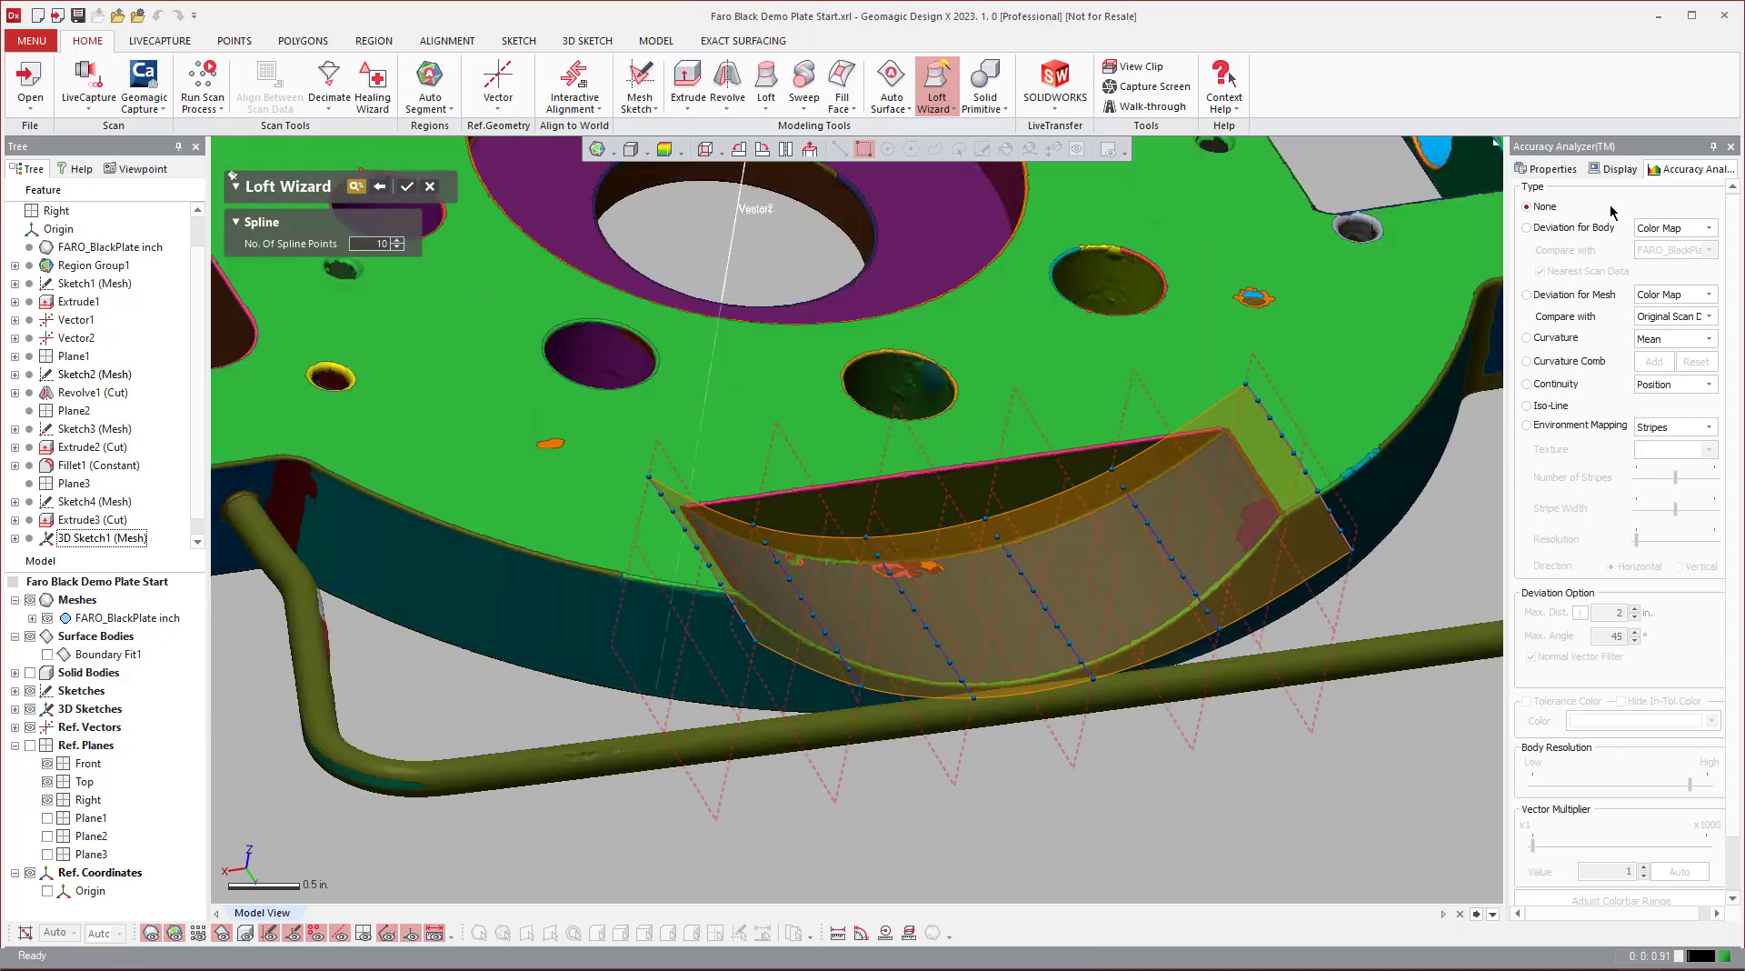
Step: Display the body deviation color map on the loft preview and add a section plane between the two end sections bordering the yellow area
click(1568, 235)
right_drag(1136, 658, 887, 556)
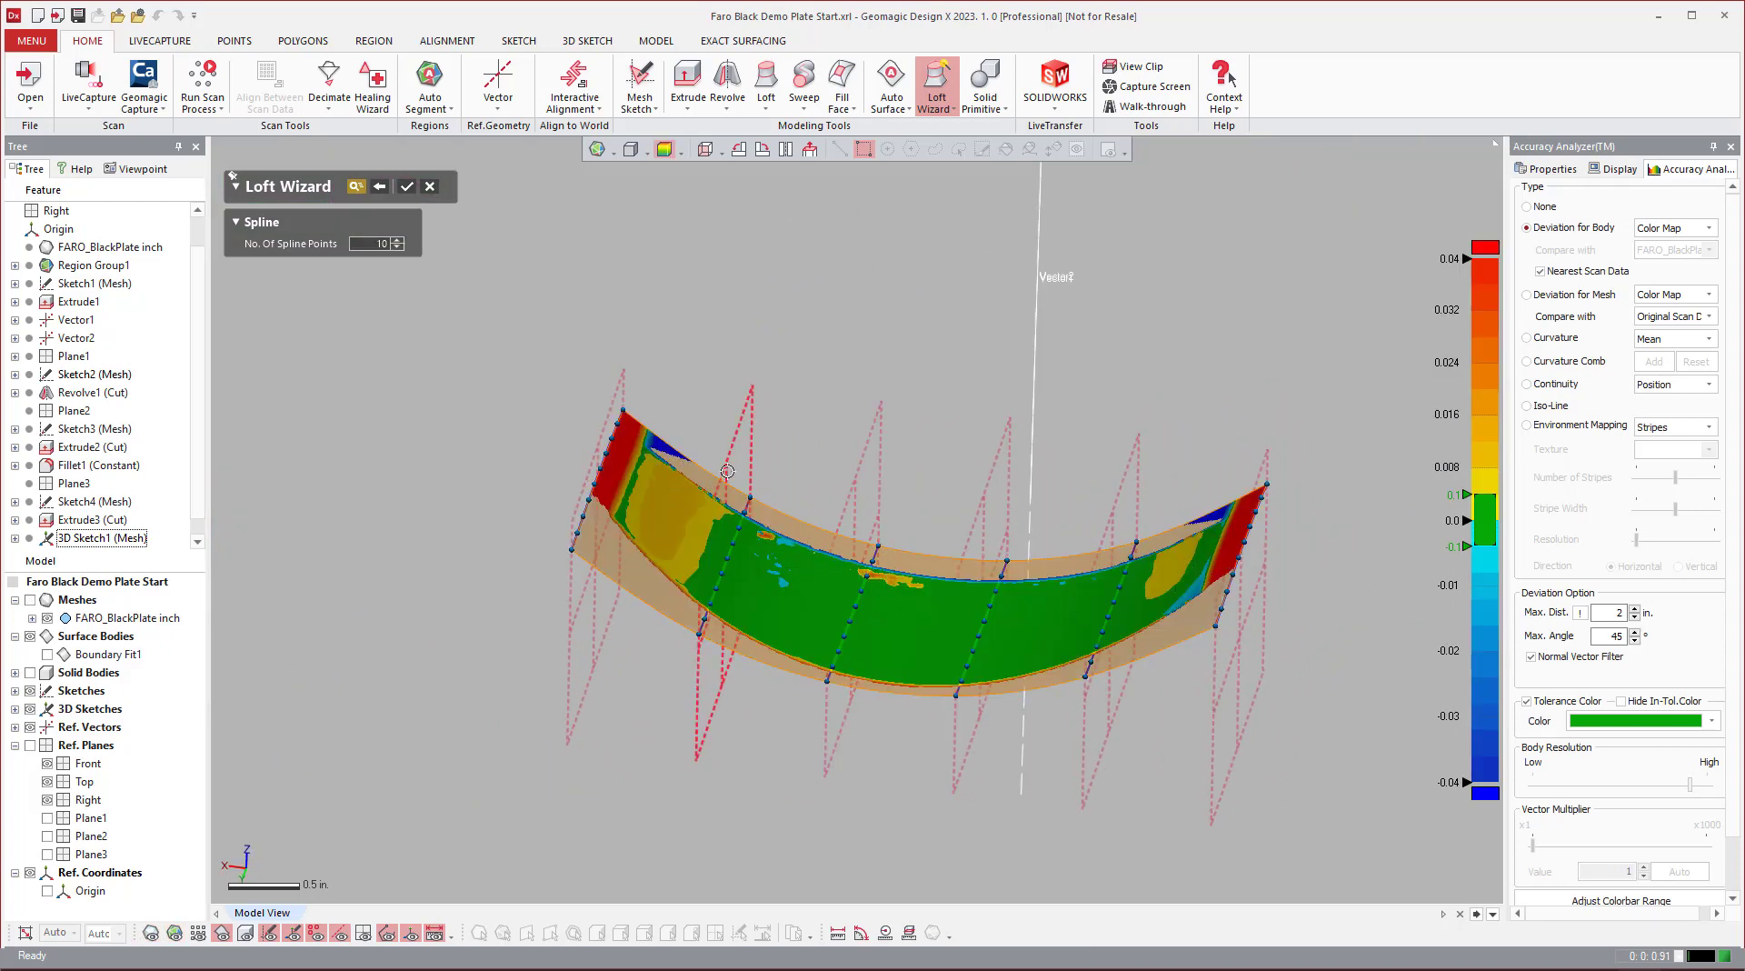
ctrl+drag(724, 471, 672, 451)
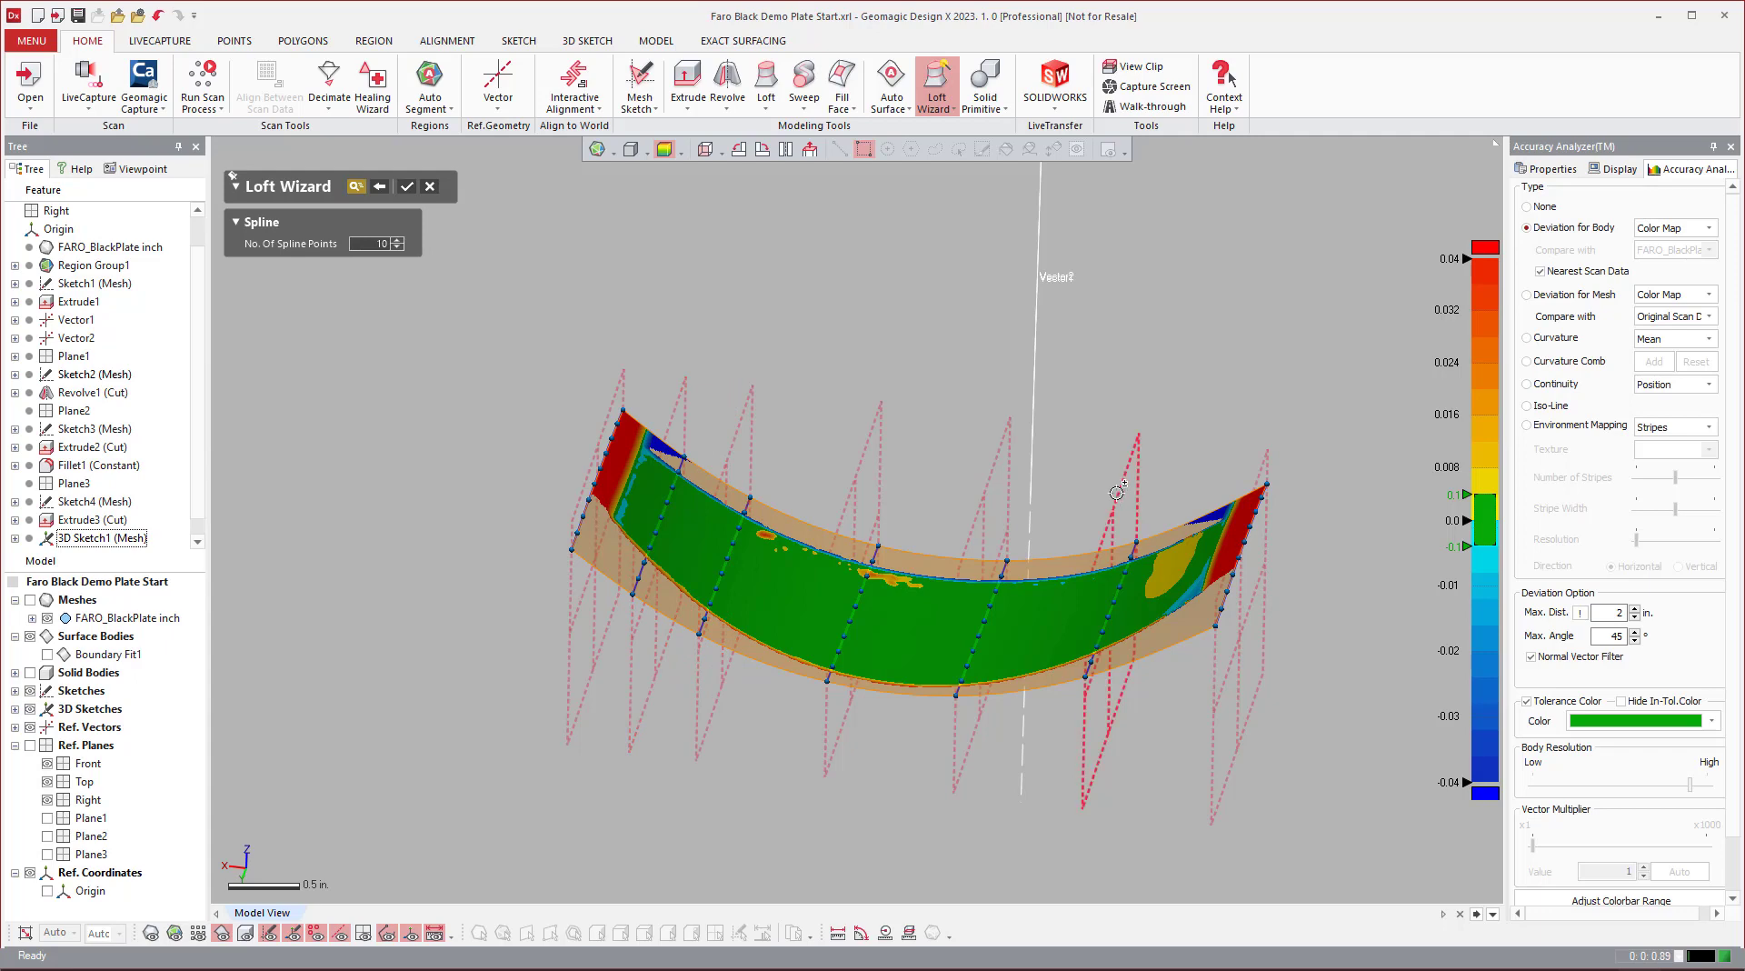
Step: Add another loft section plane between the last two sections at the yellow deviation area and inspect the updated preview from both sides
ctrl+drag(1193, 498, 1194, 498)
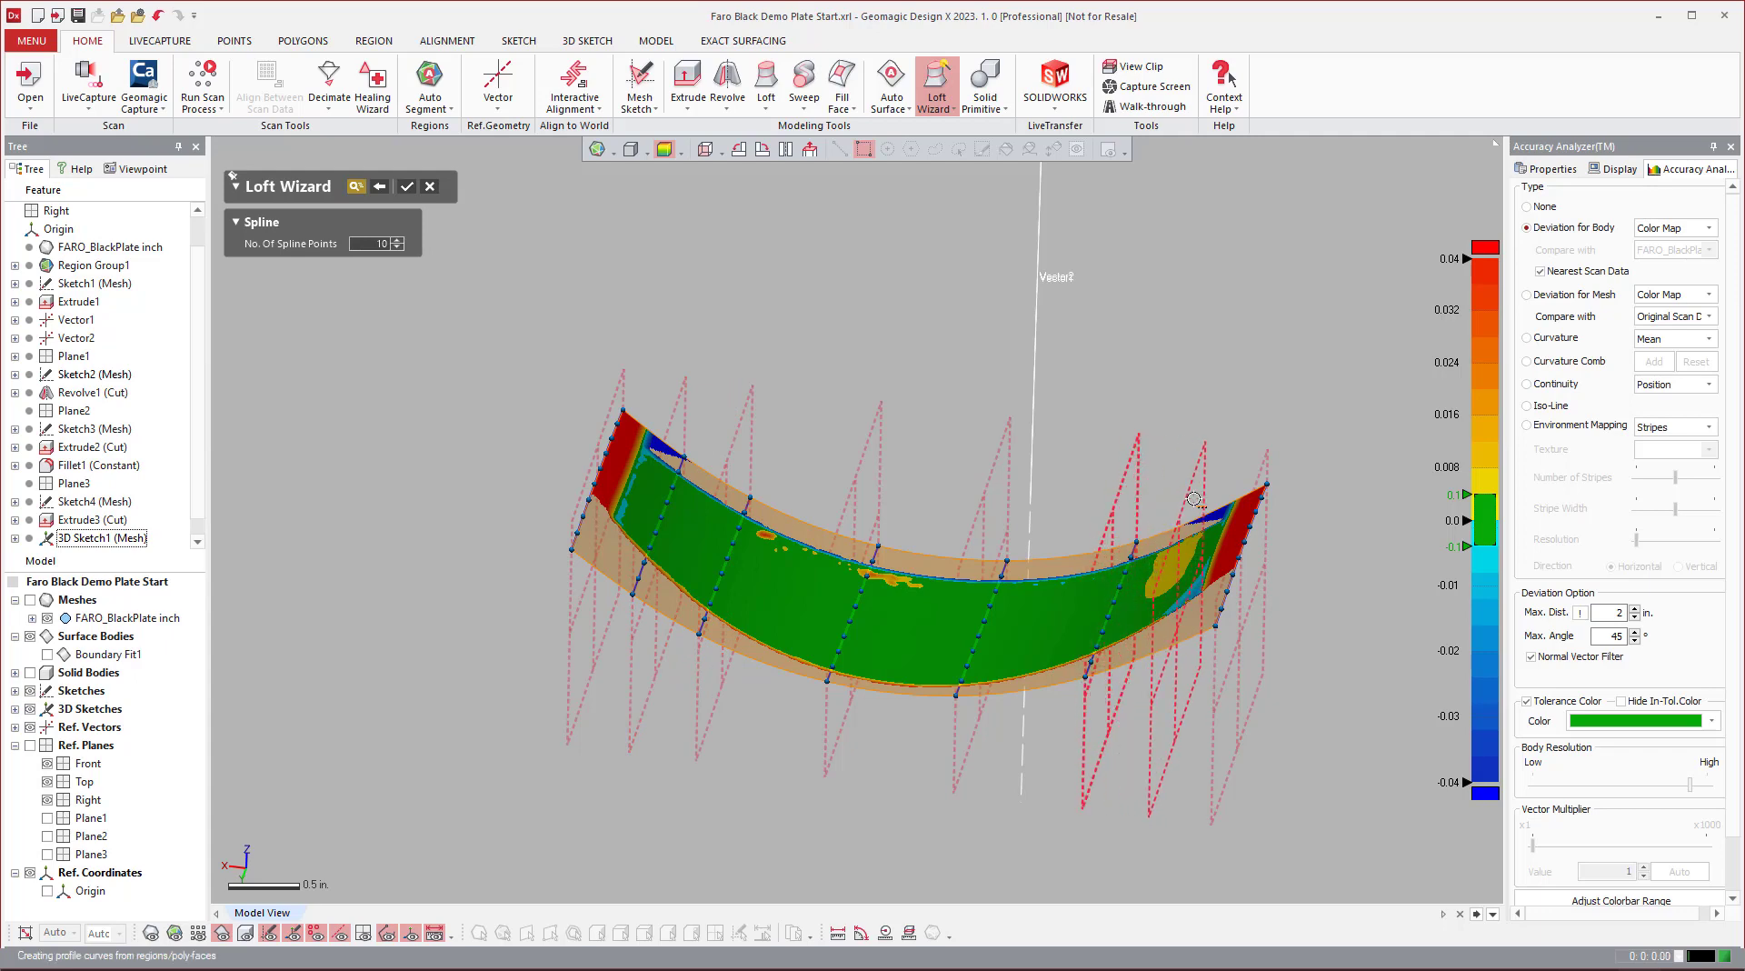
right_drag(1118, 675, 1234, 636)
right_drag(1078, 489, 987, 490)
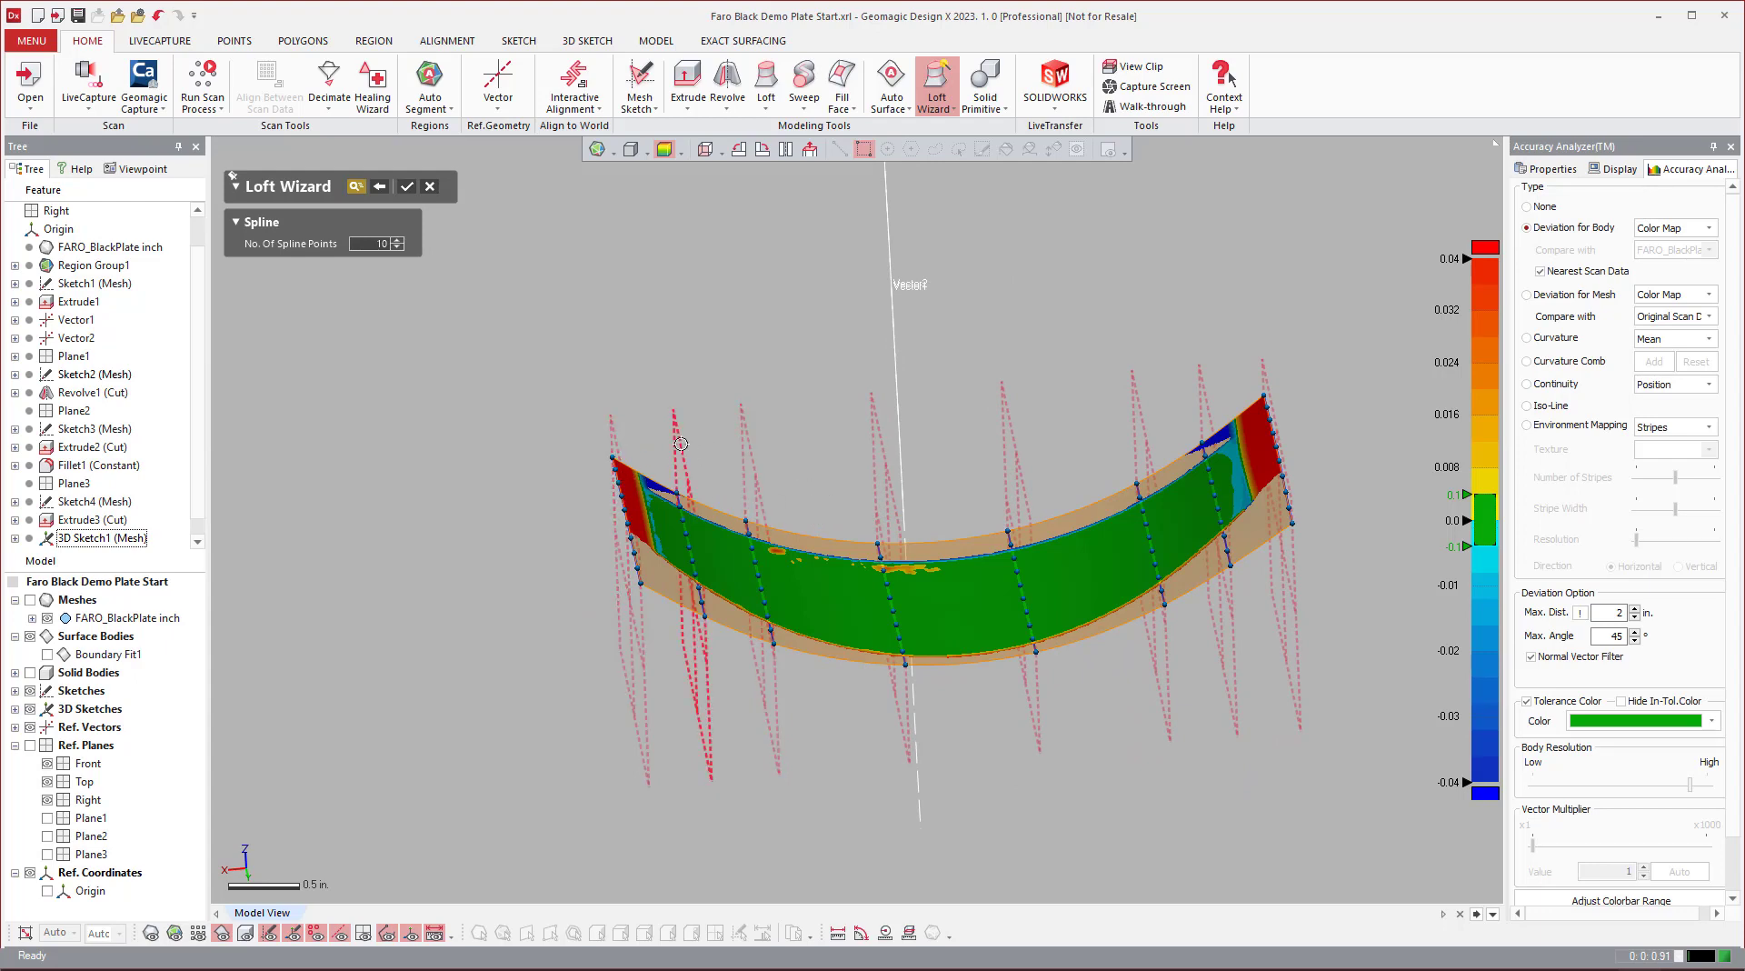
right_drag(1113, 634, 1054, 646)
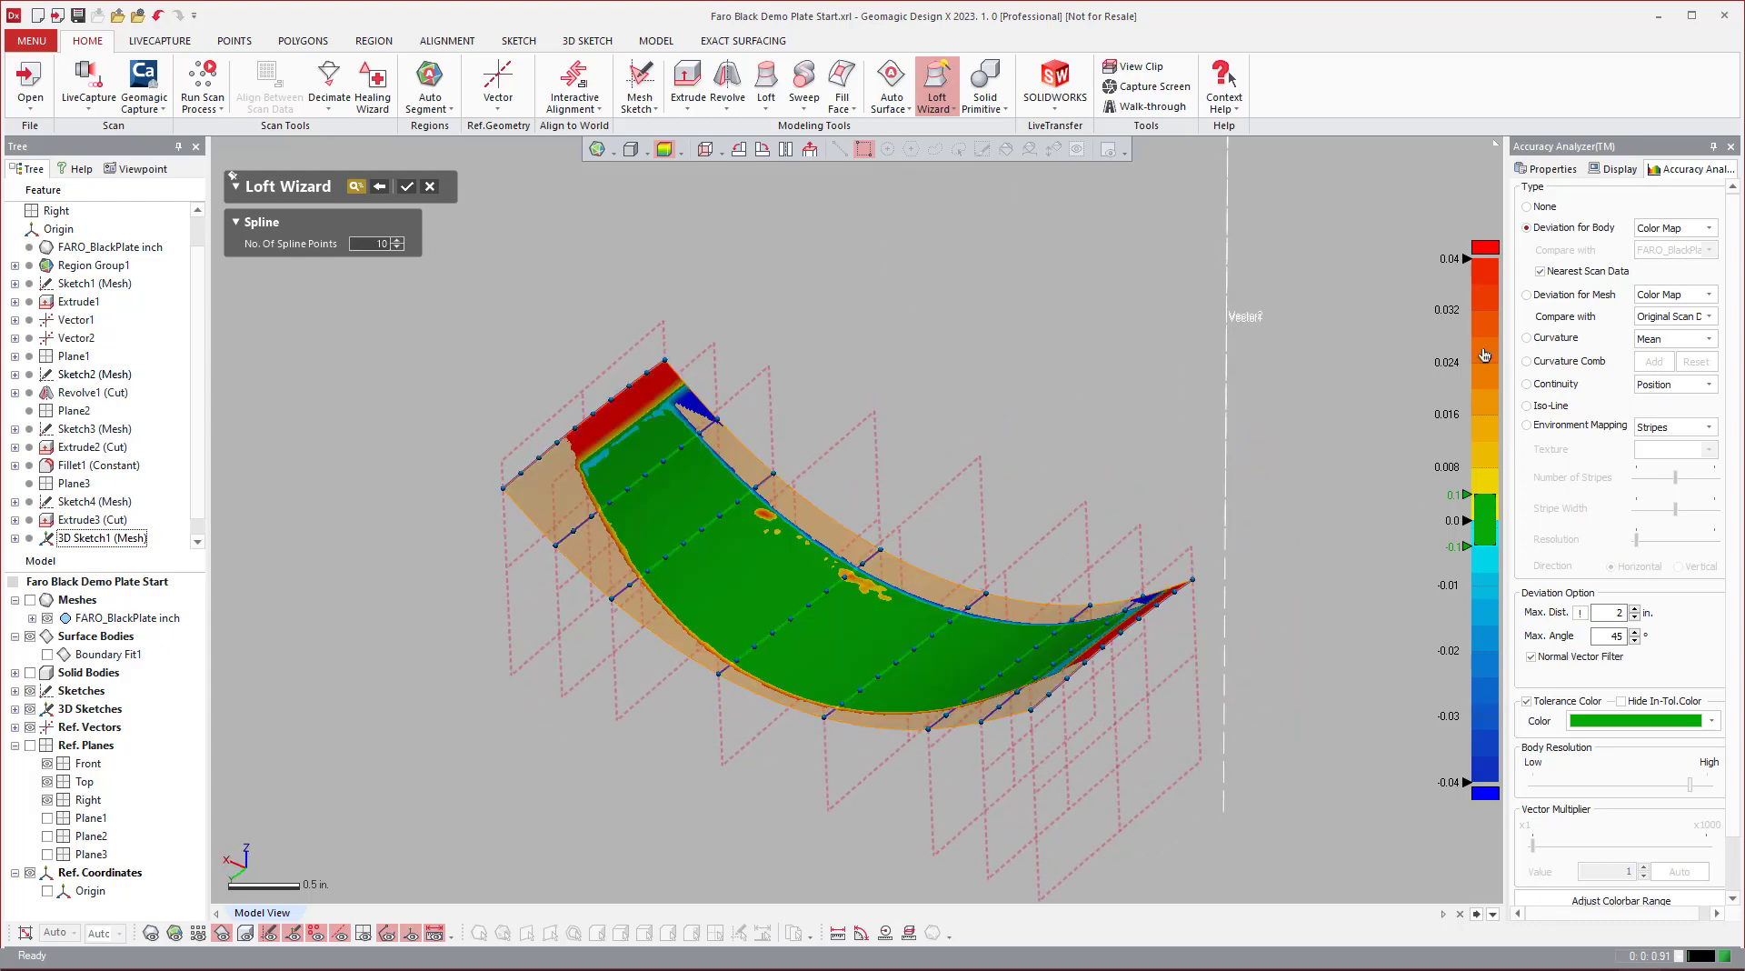
Step: Turn off the body deviation display and finish the lofted surface over the cutout's curved wall
click(1538, 212)
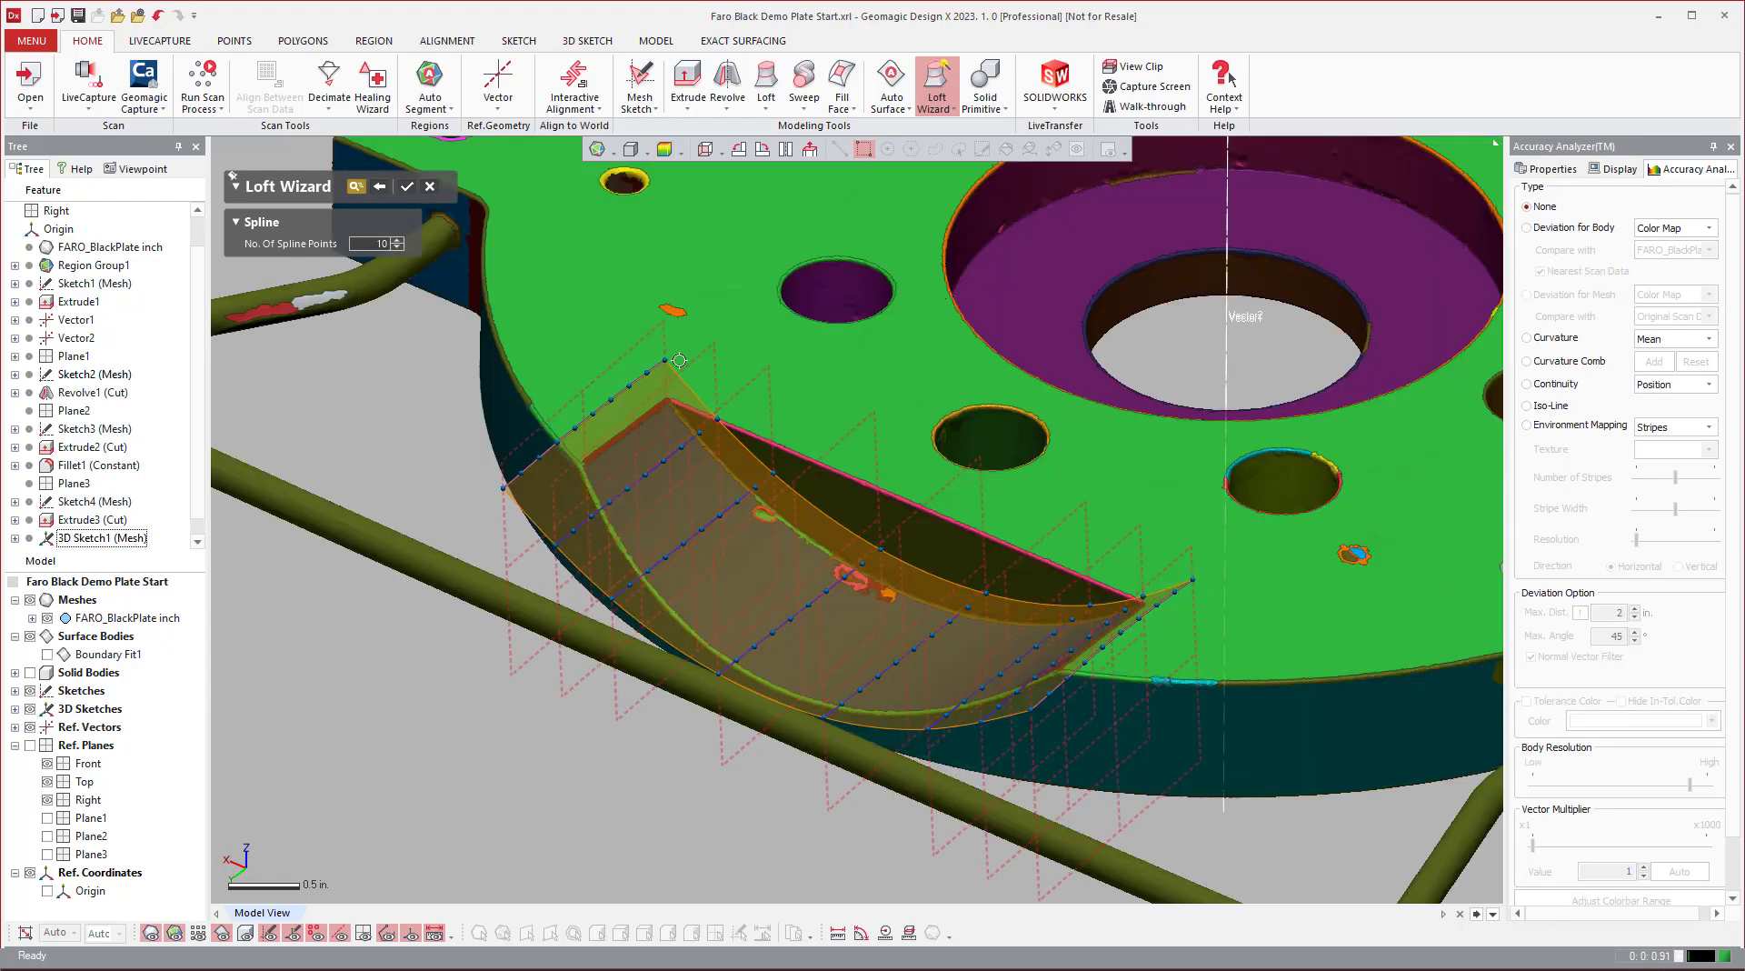
click(406, 187)
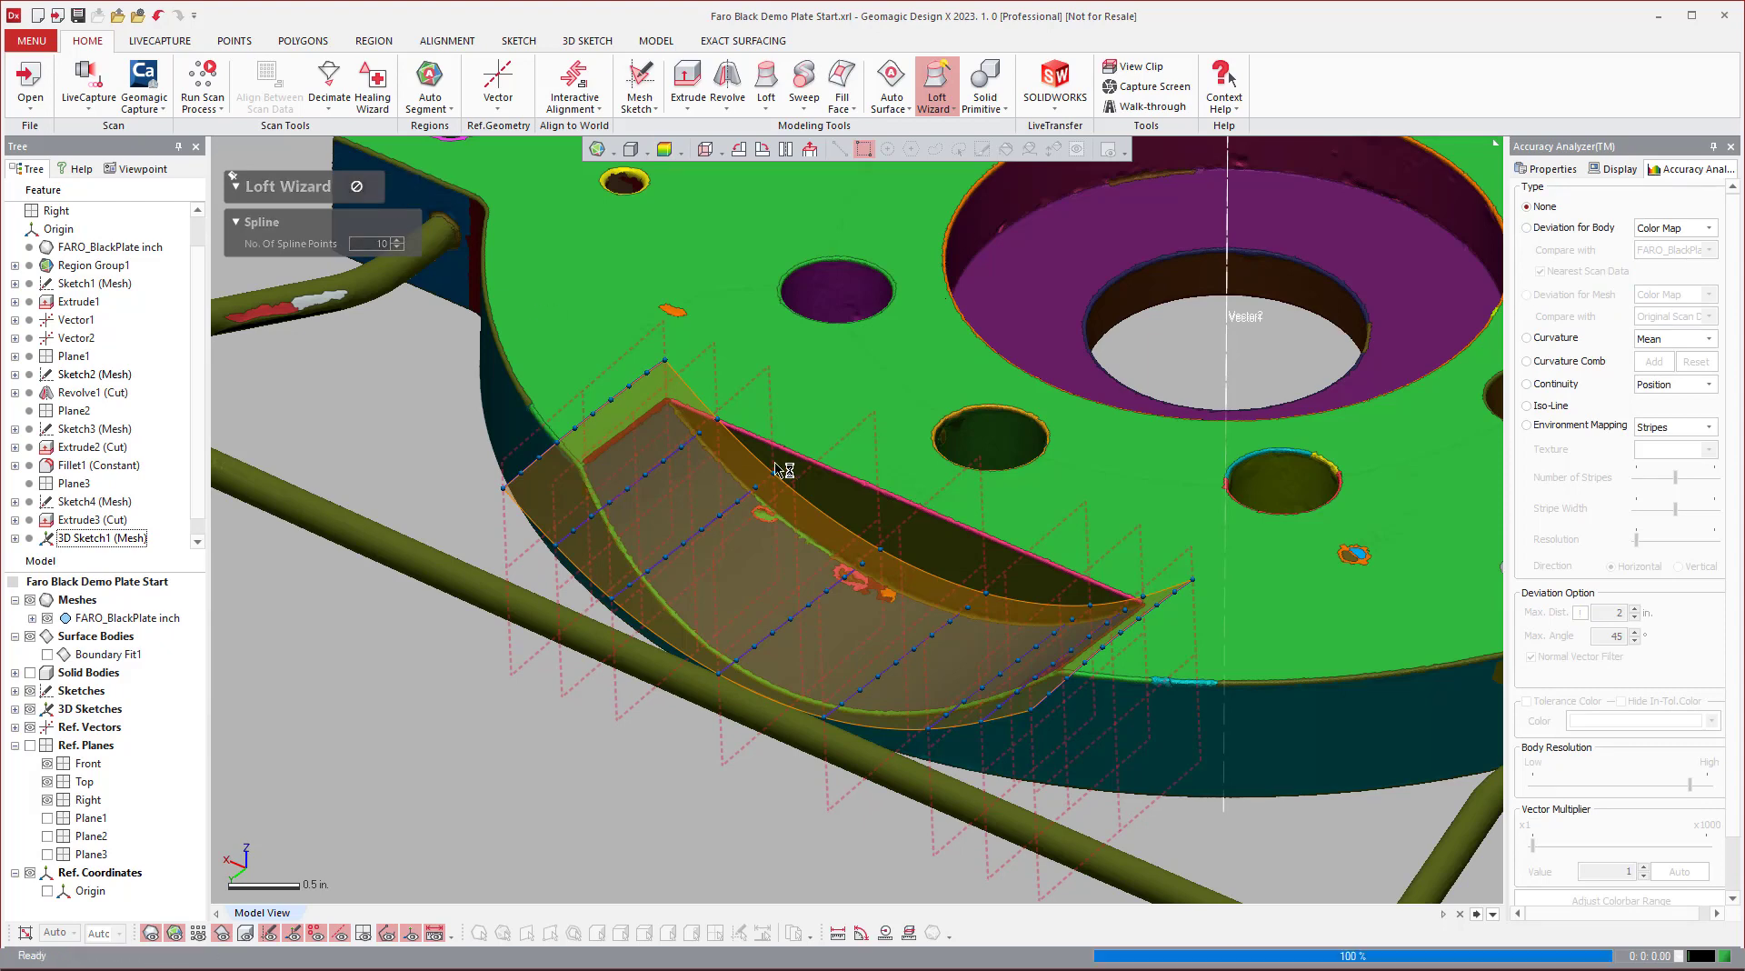
right_drag(905, 660, 965, 555)
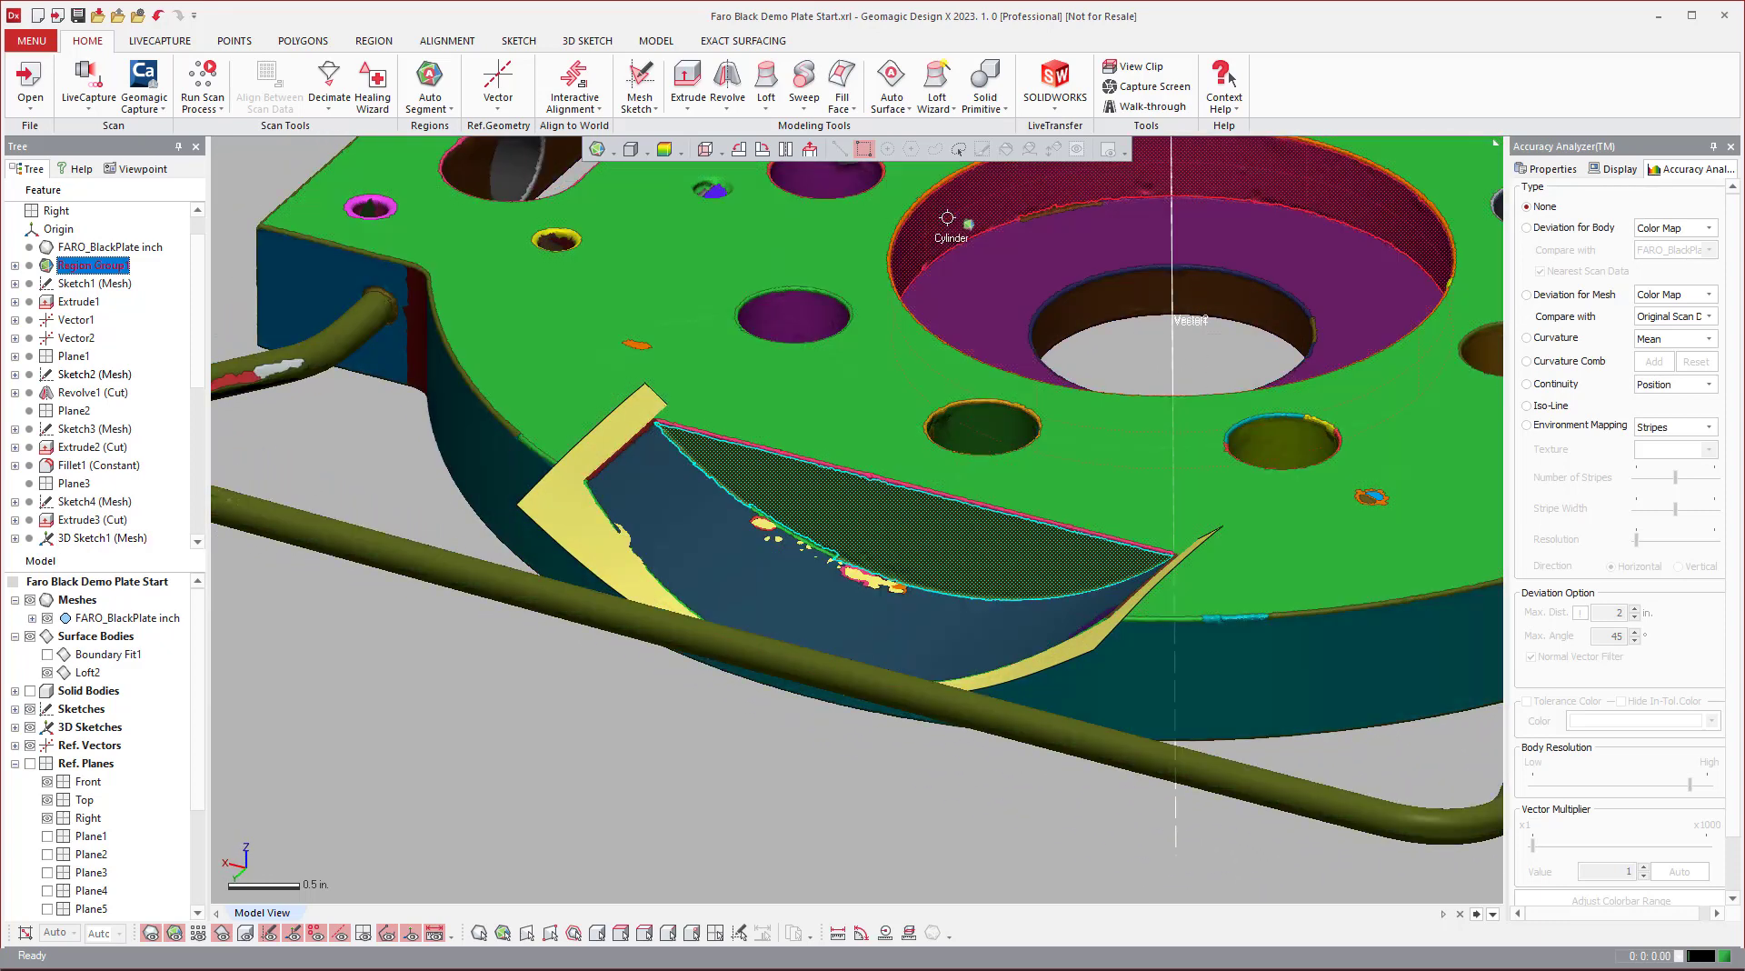
Step: Extract a planar surface primitive from the region on the cutout's flat back wall
click(994, 111)
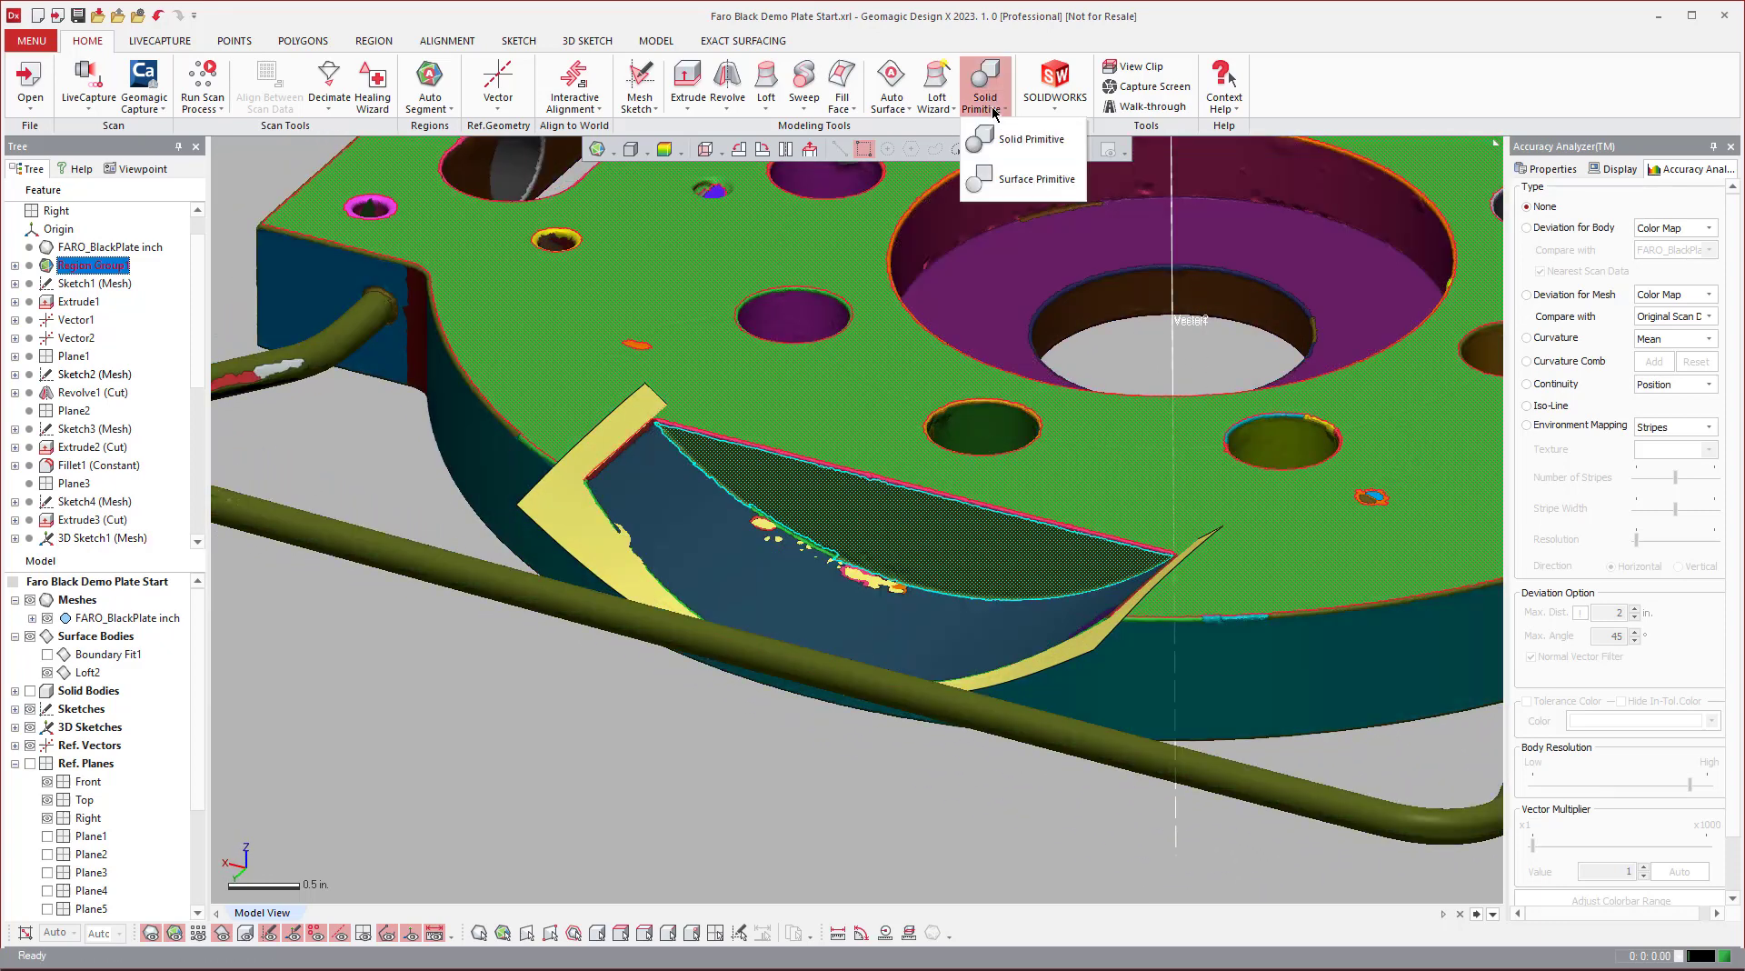
click(1033, 176)
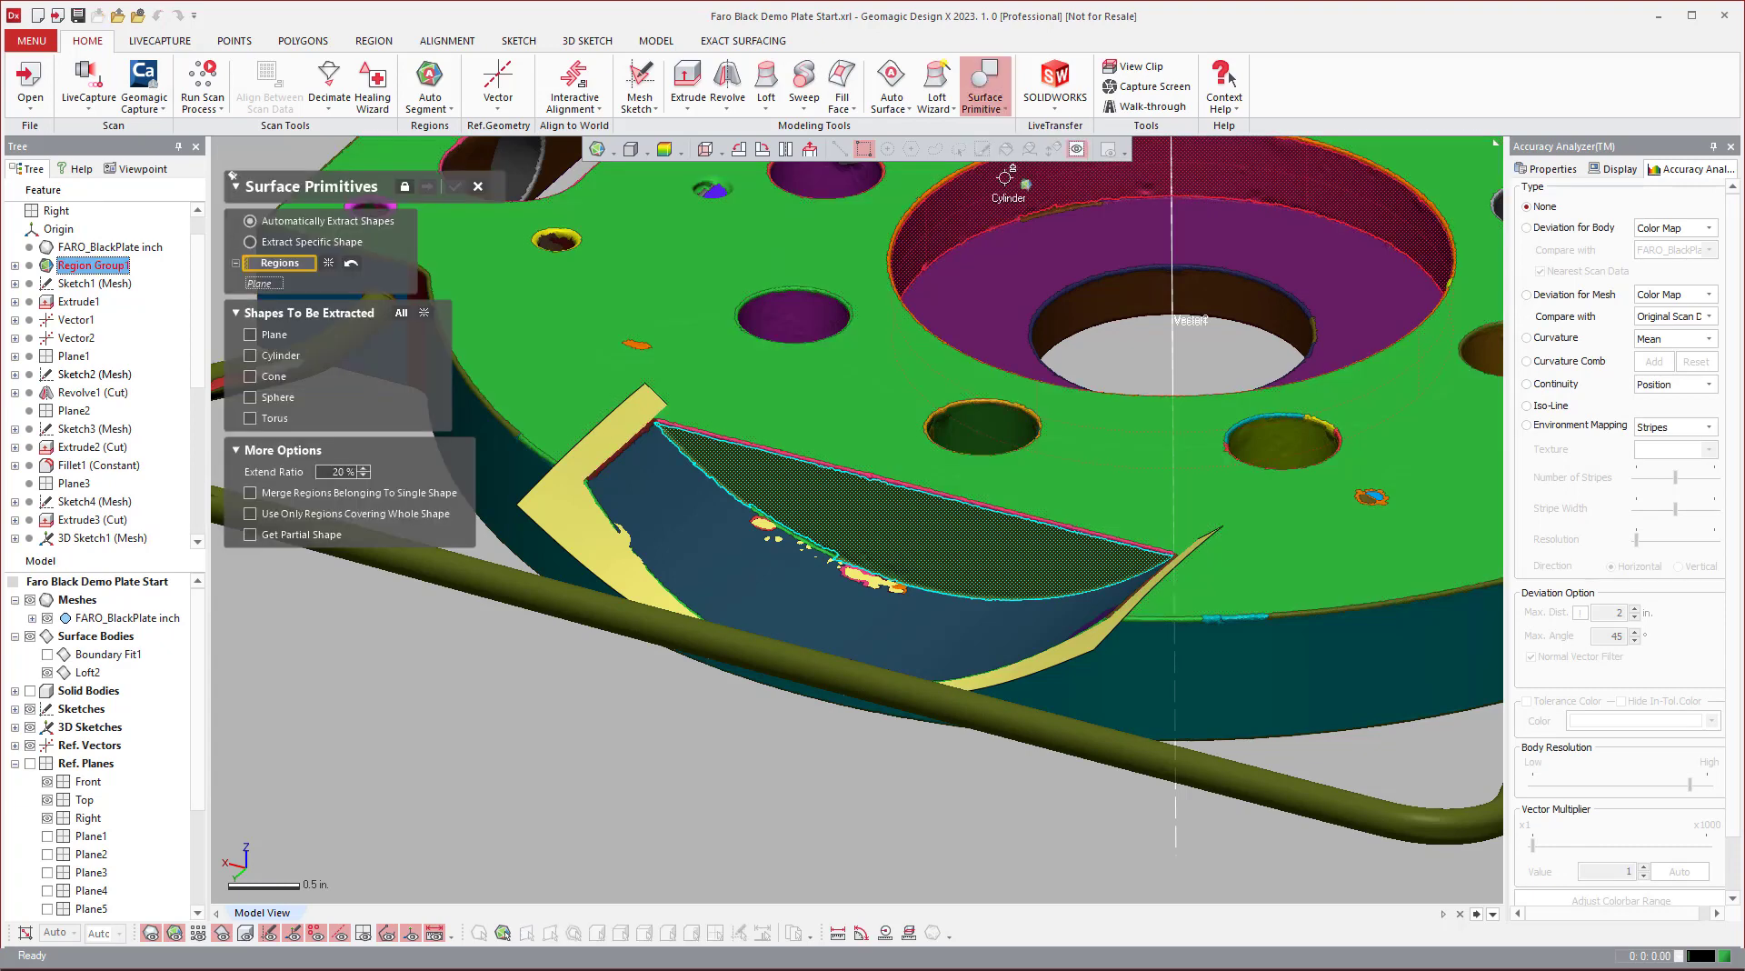
click(427, 187)
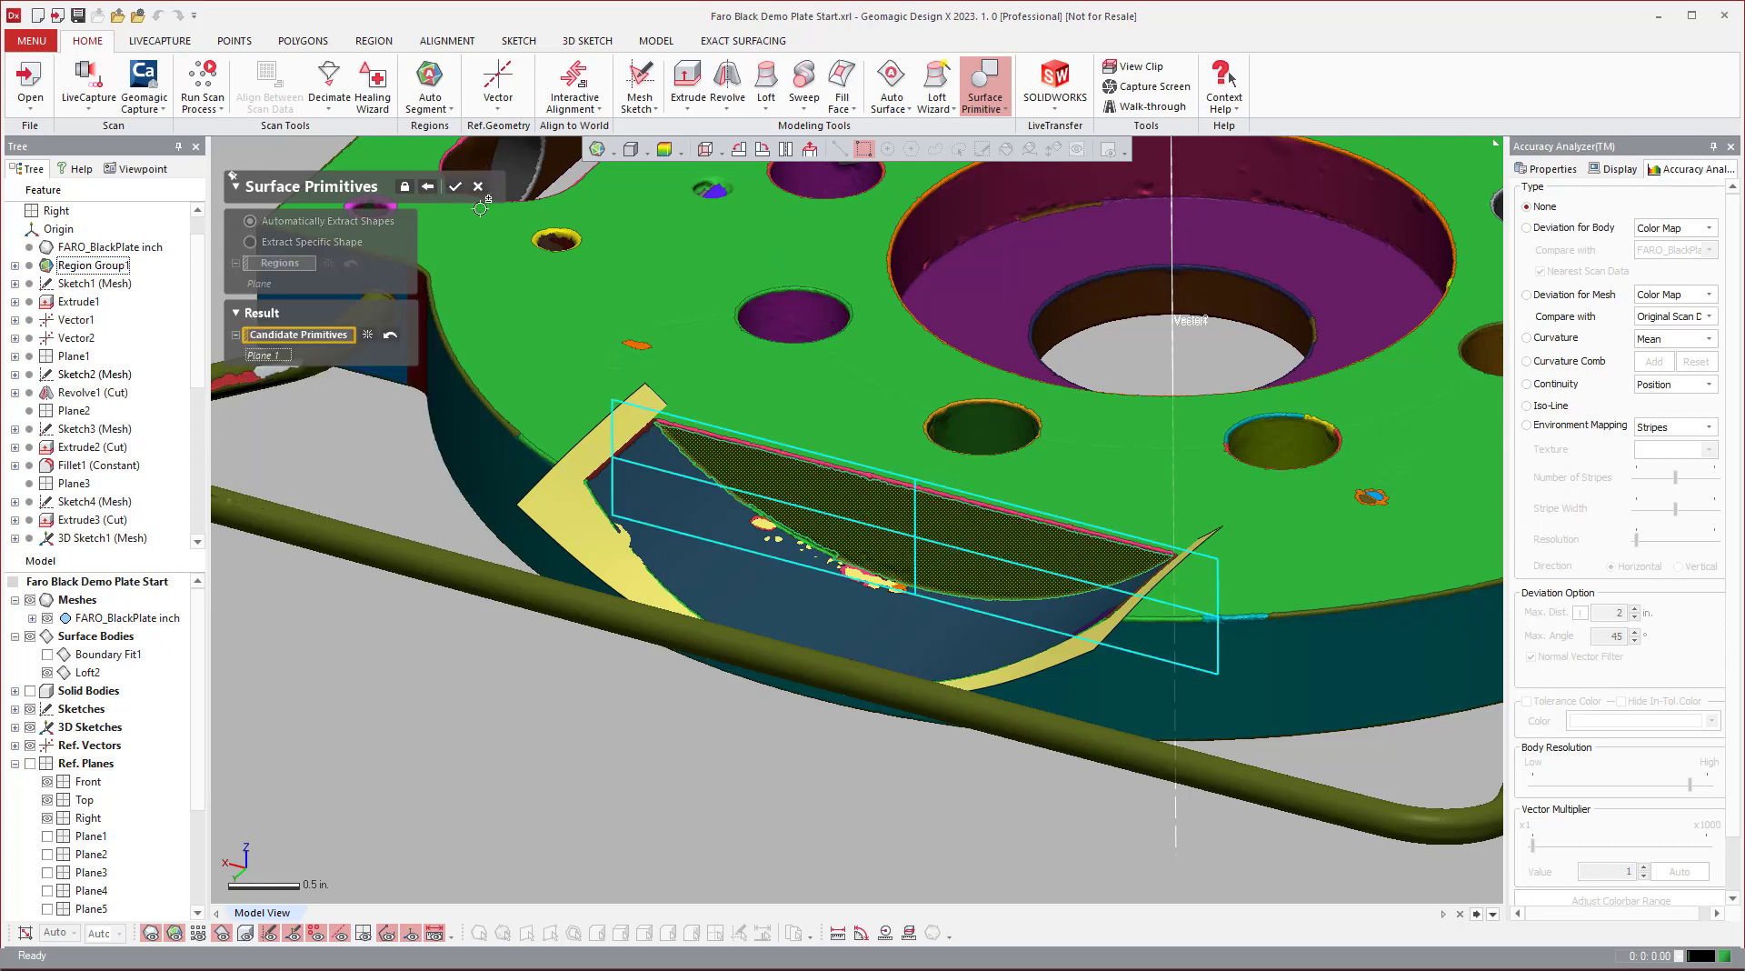
click(455, 188)
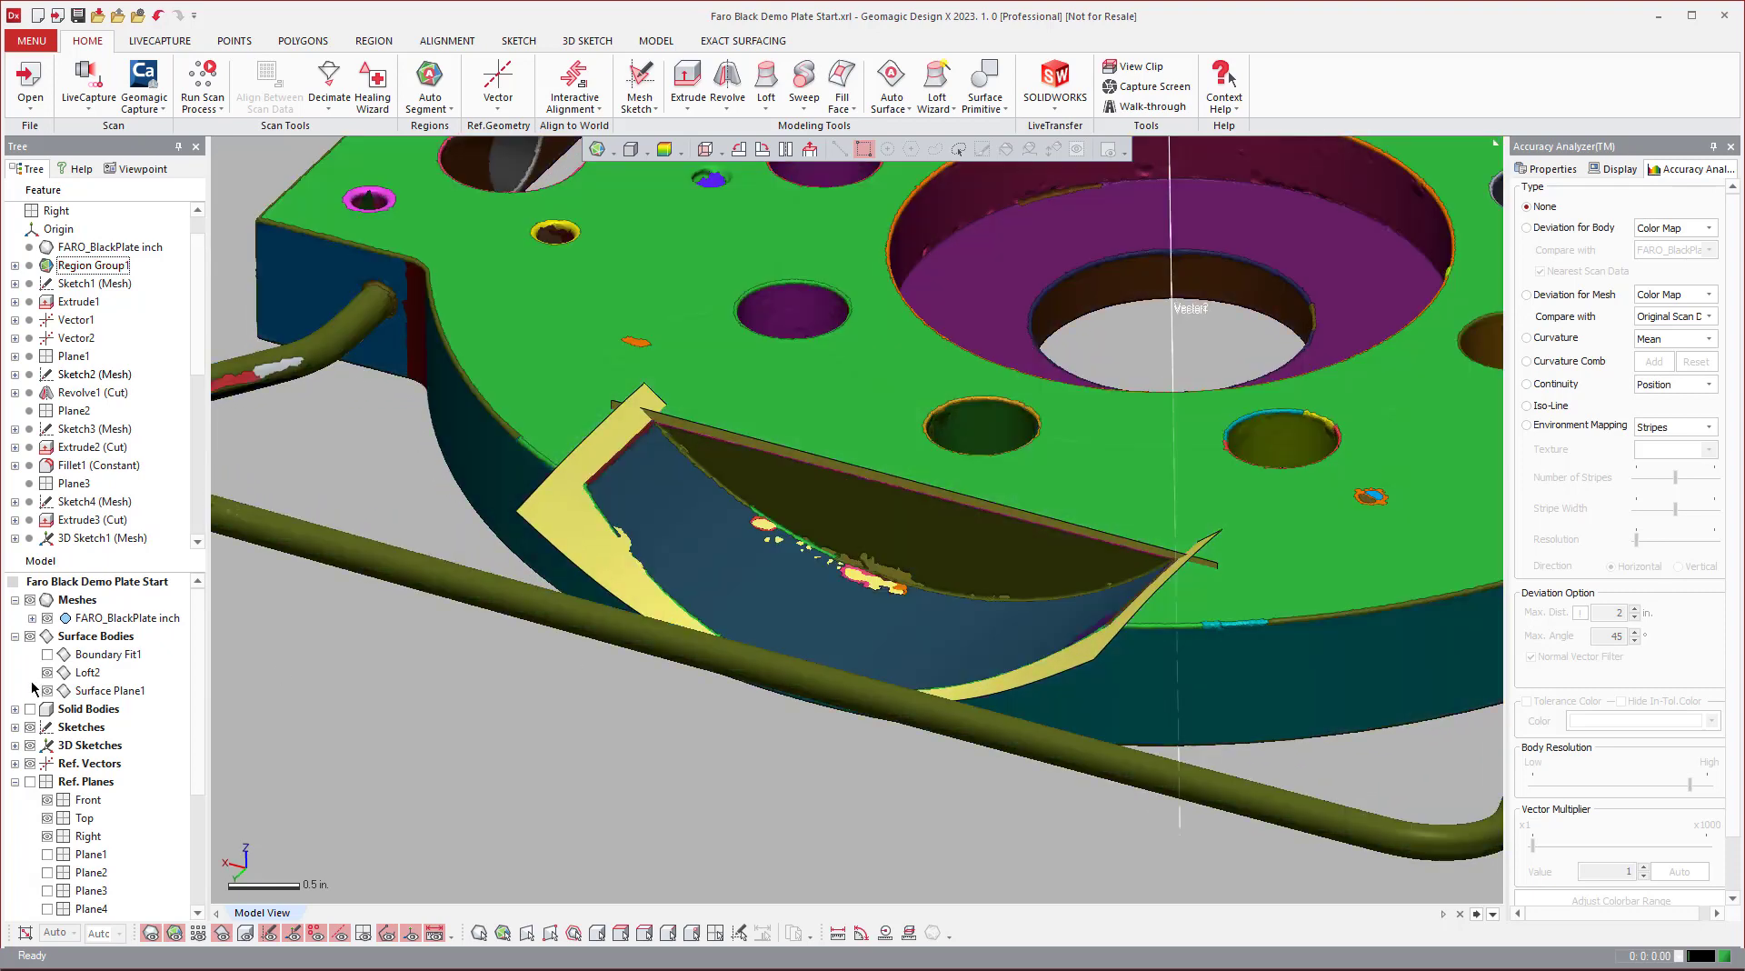
Step: Hide the meshes and trim the loft and planar surfaces against each other, keeping the outer curved portion and the plane portion above the loft
click(30, 601)
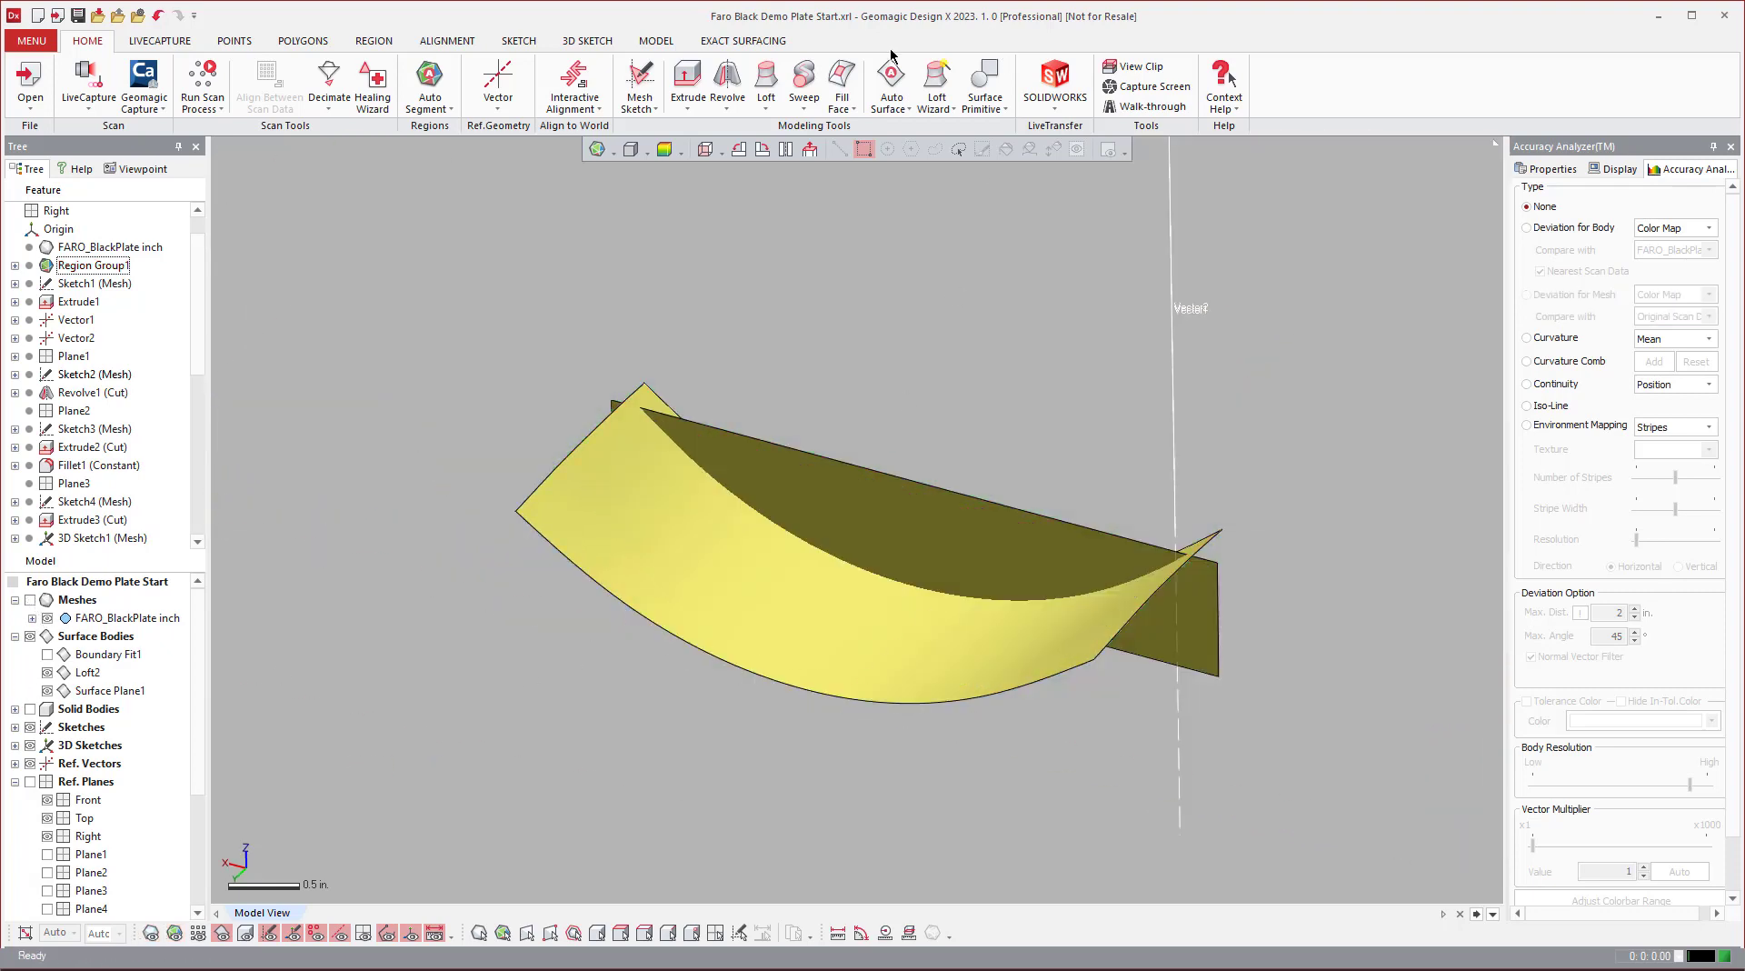
click(657, 40)
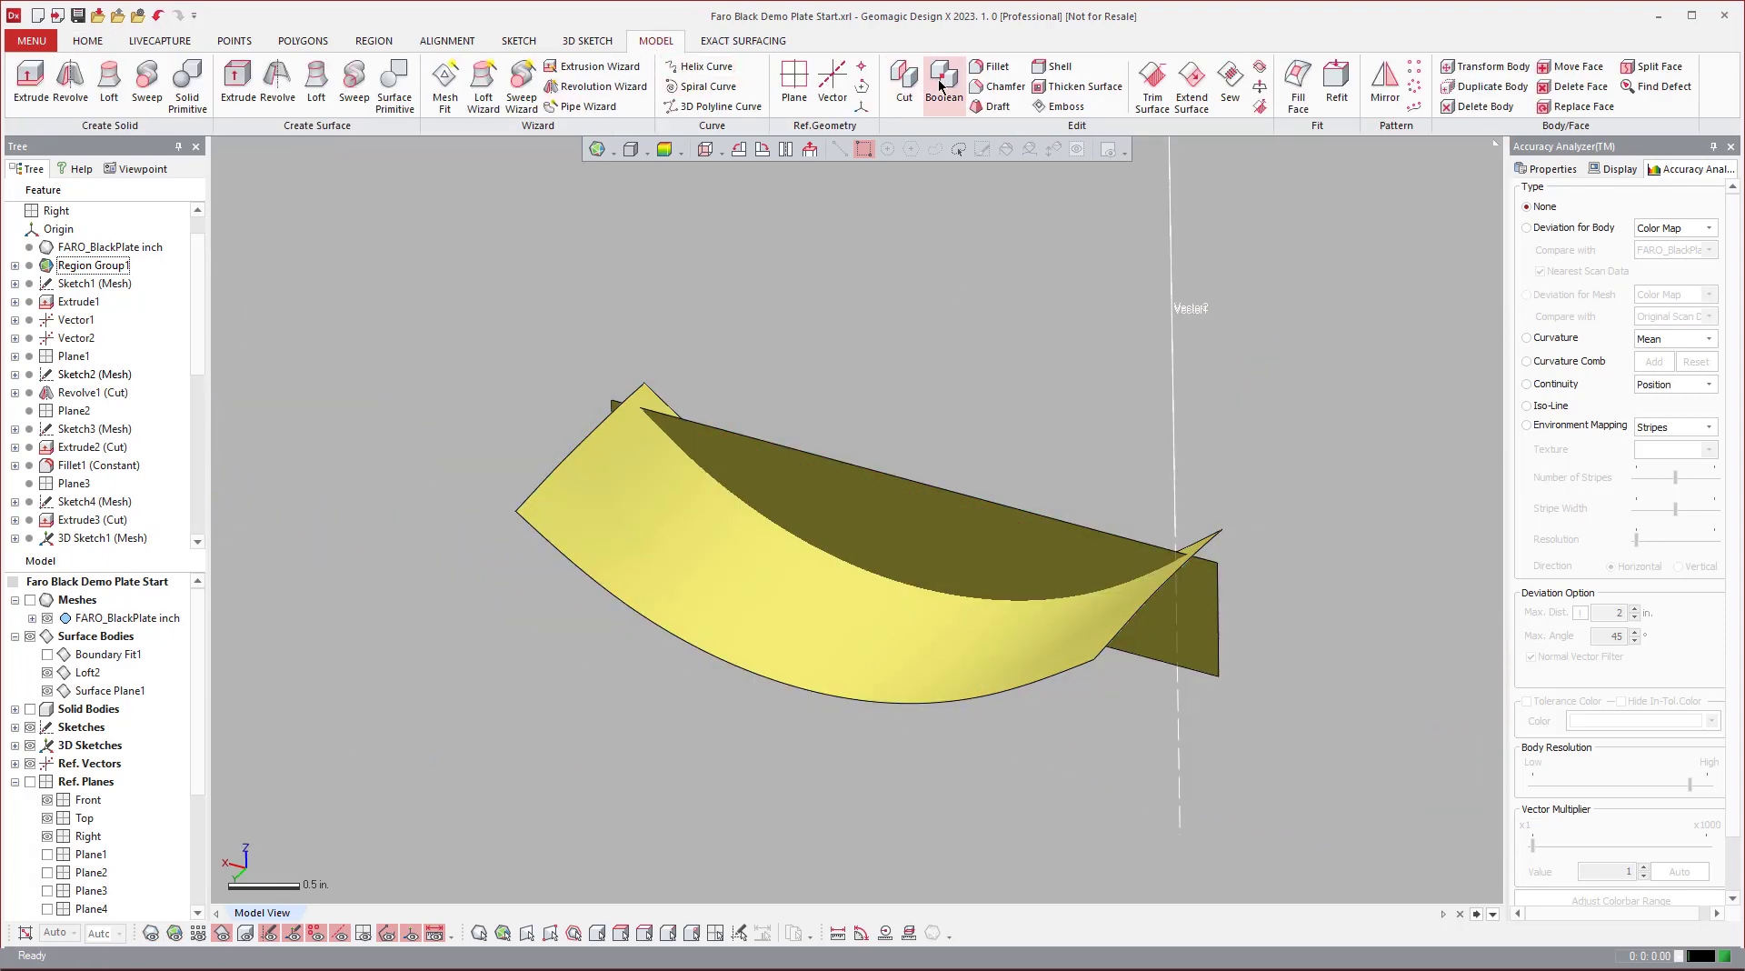
click(1153, 84)
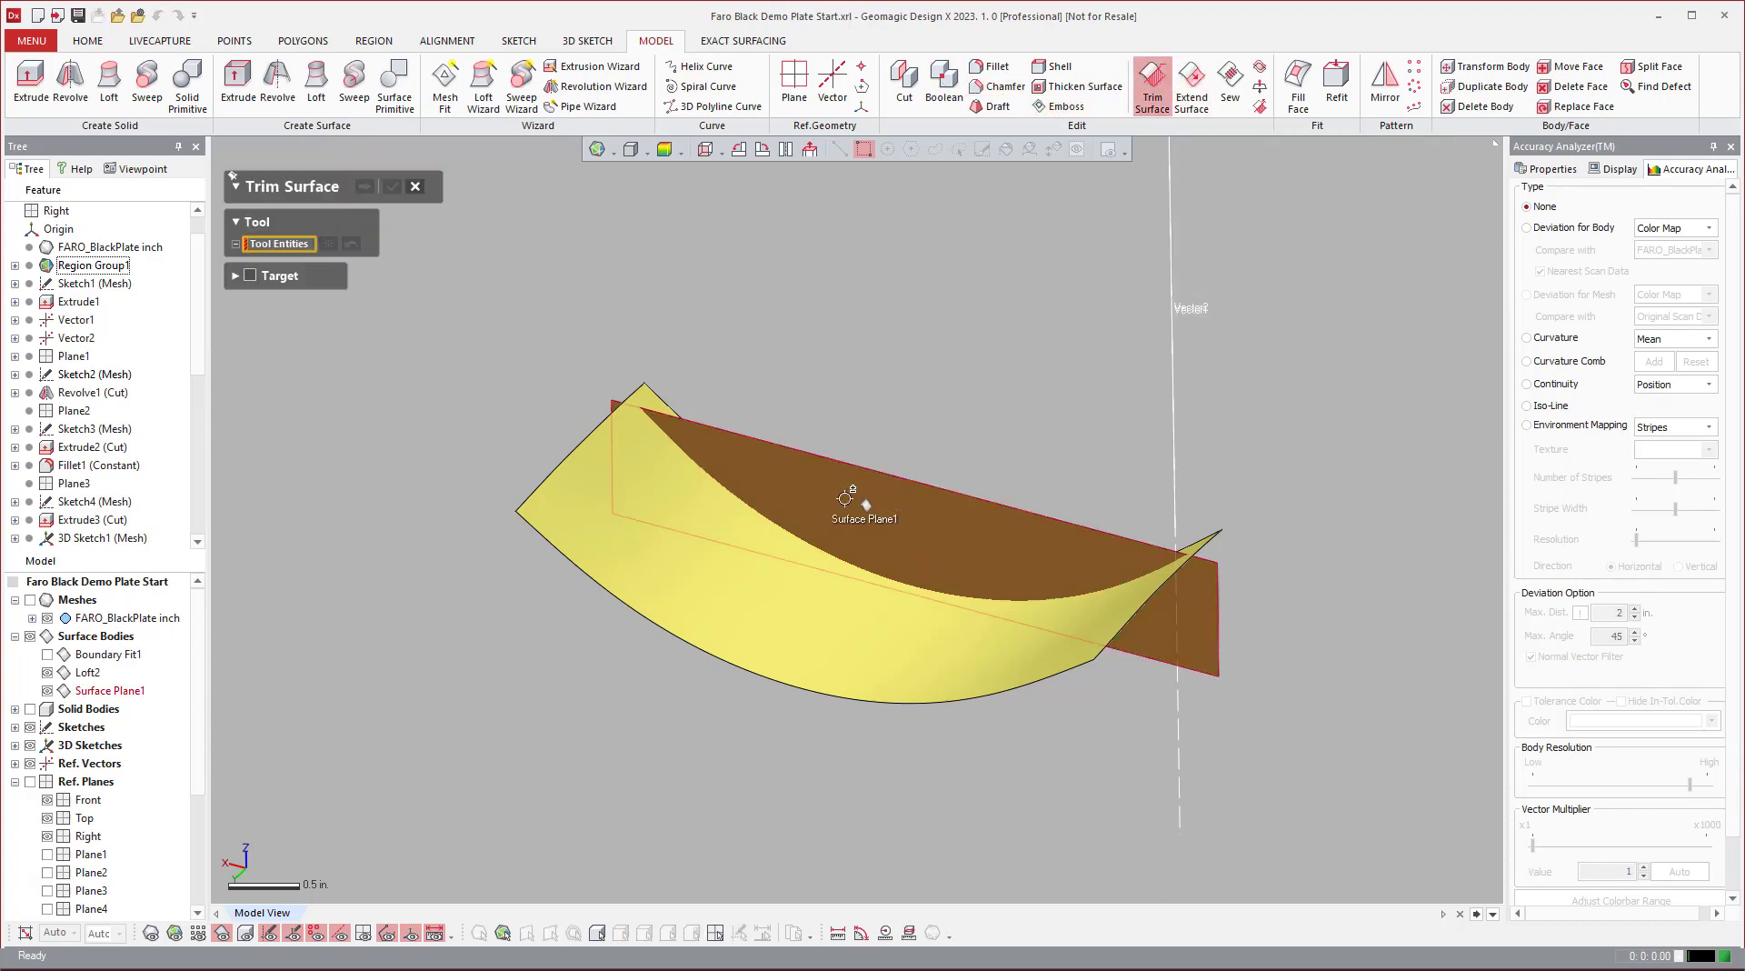
click(954, 496)
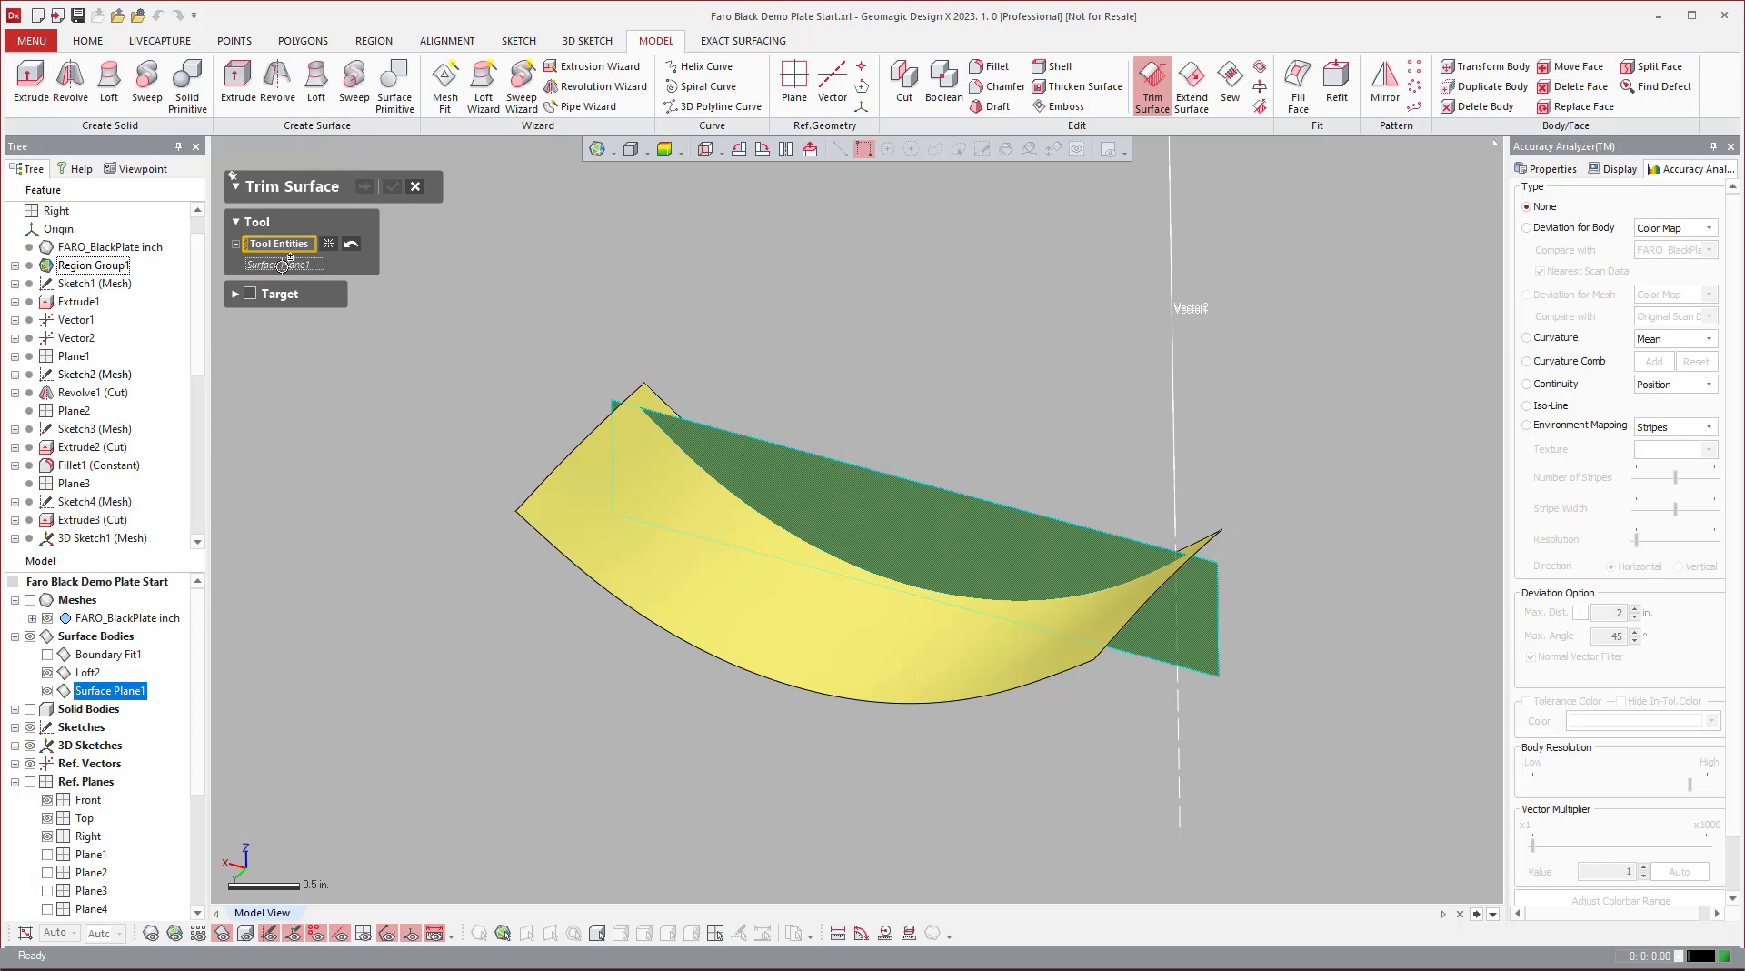
click(618, 559)
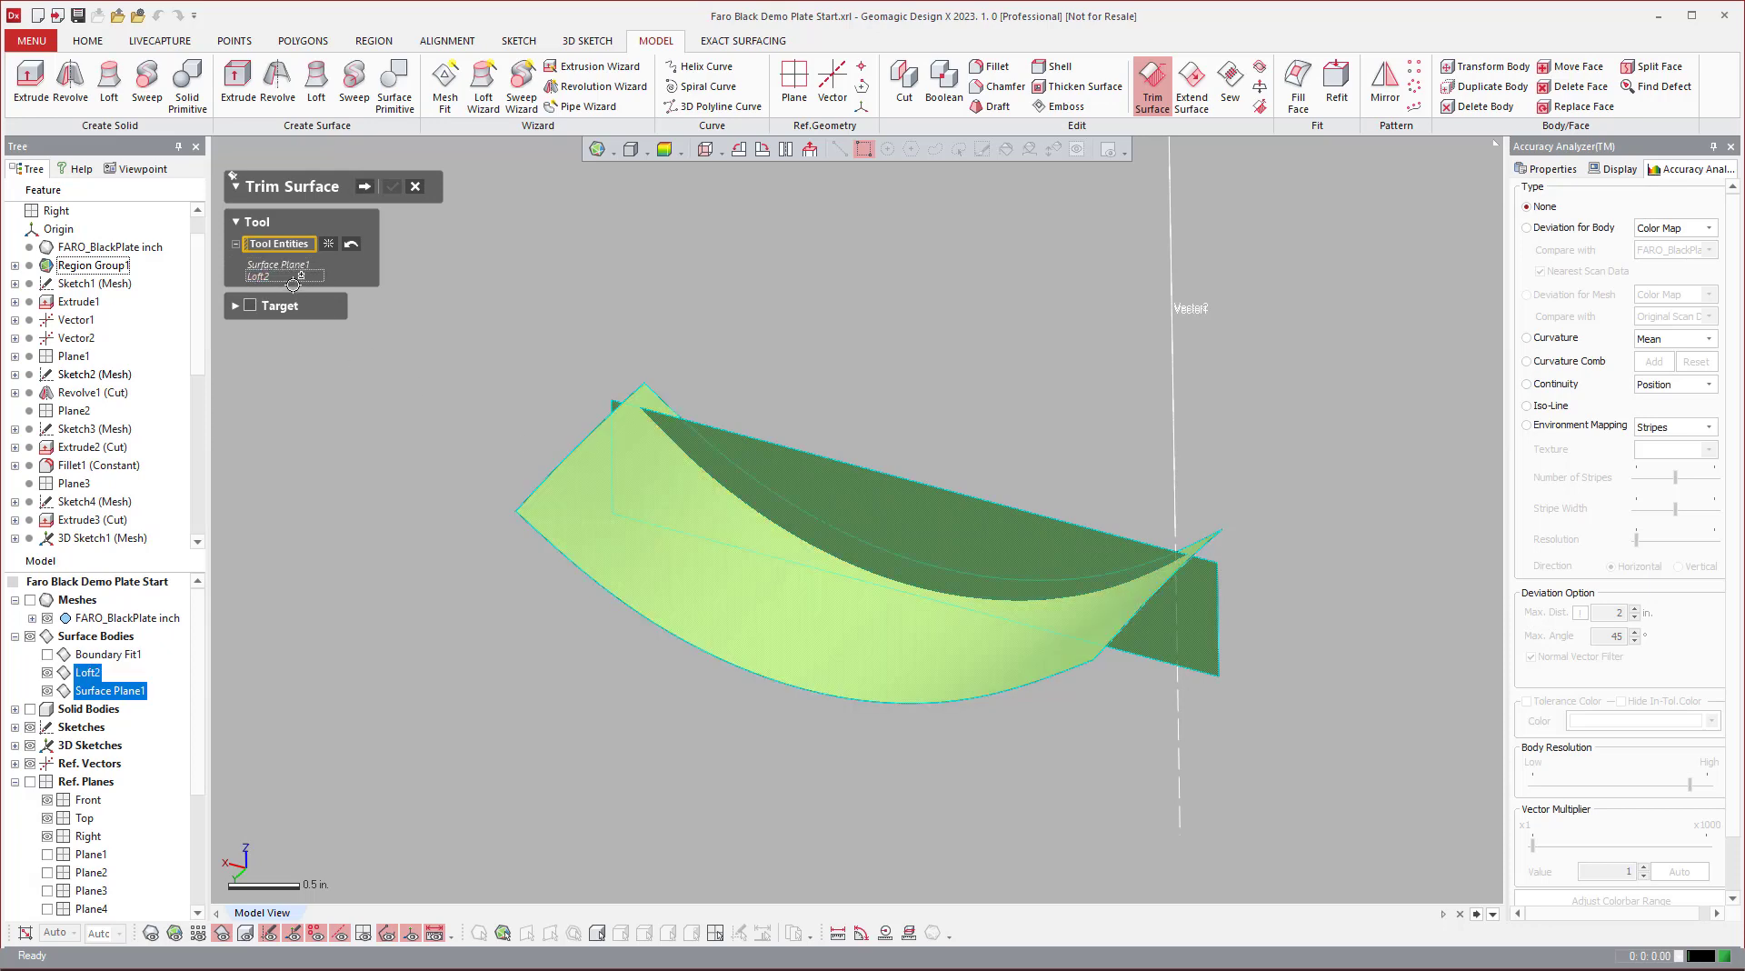
click(251, 307)
click(364, 186)
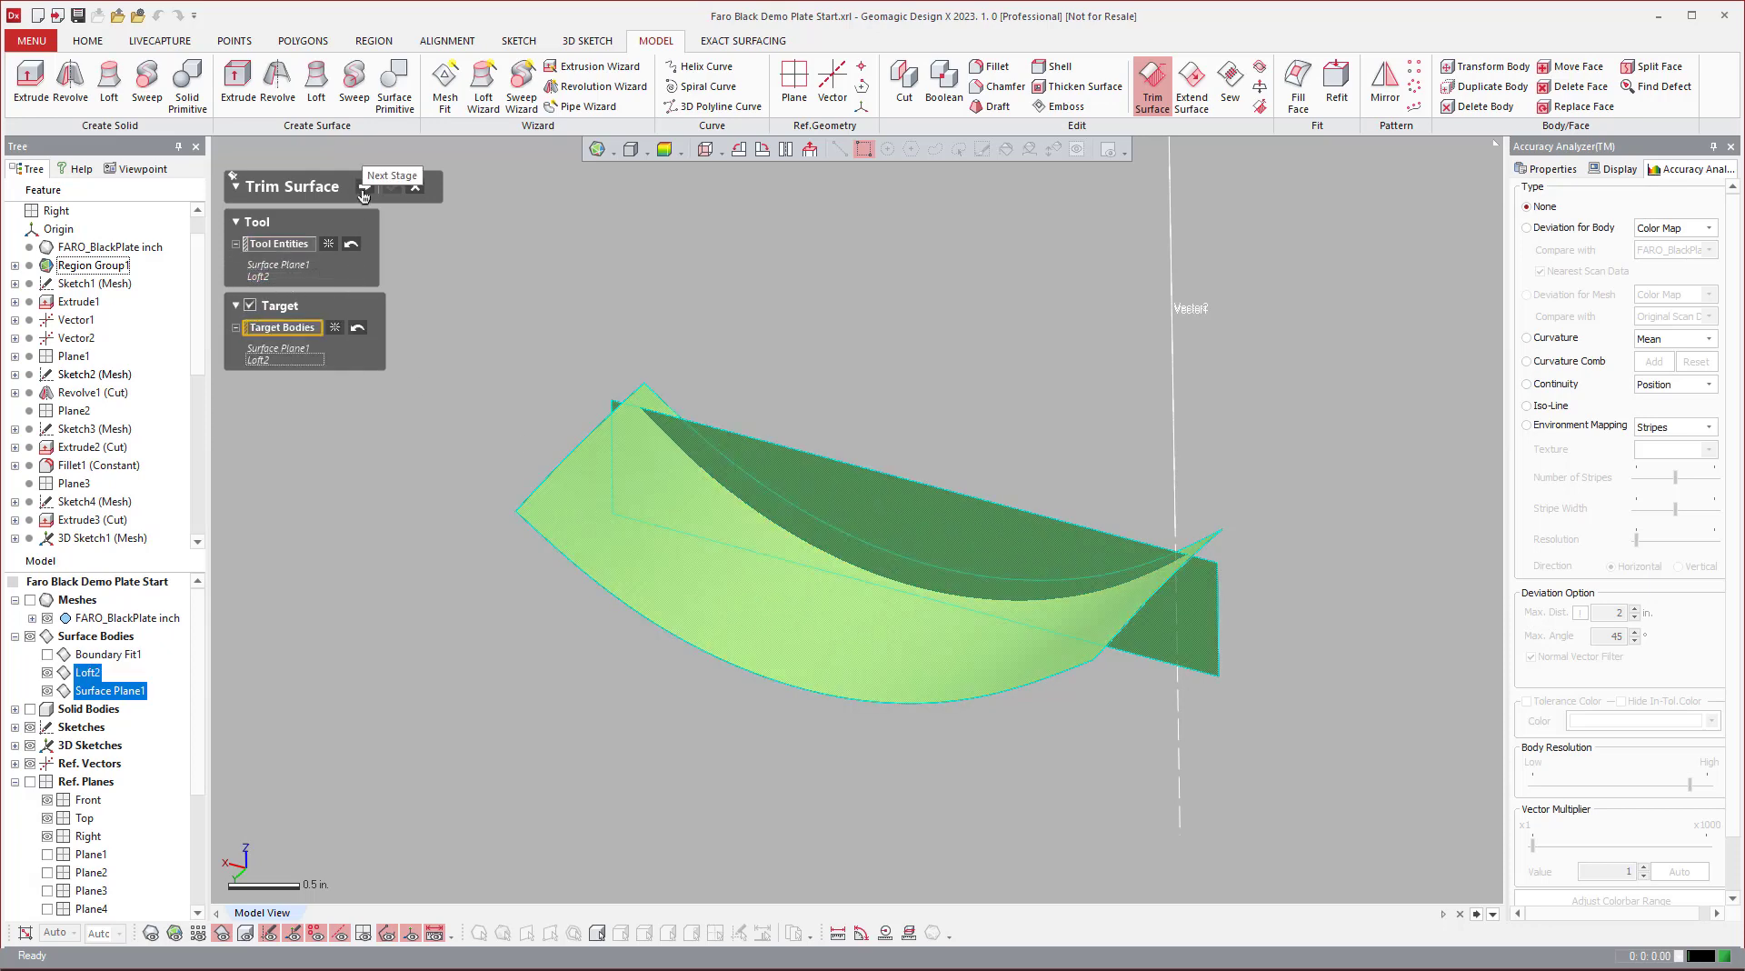
click(624, 583)
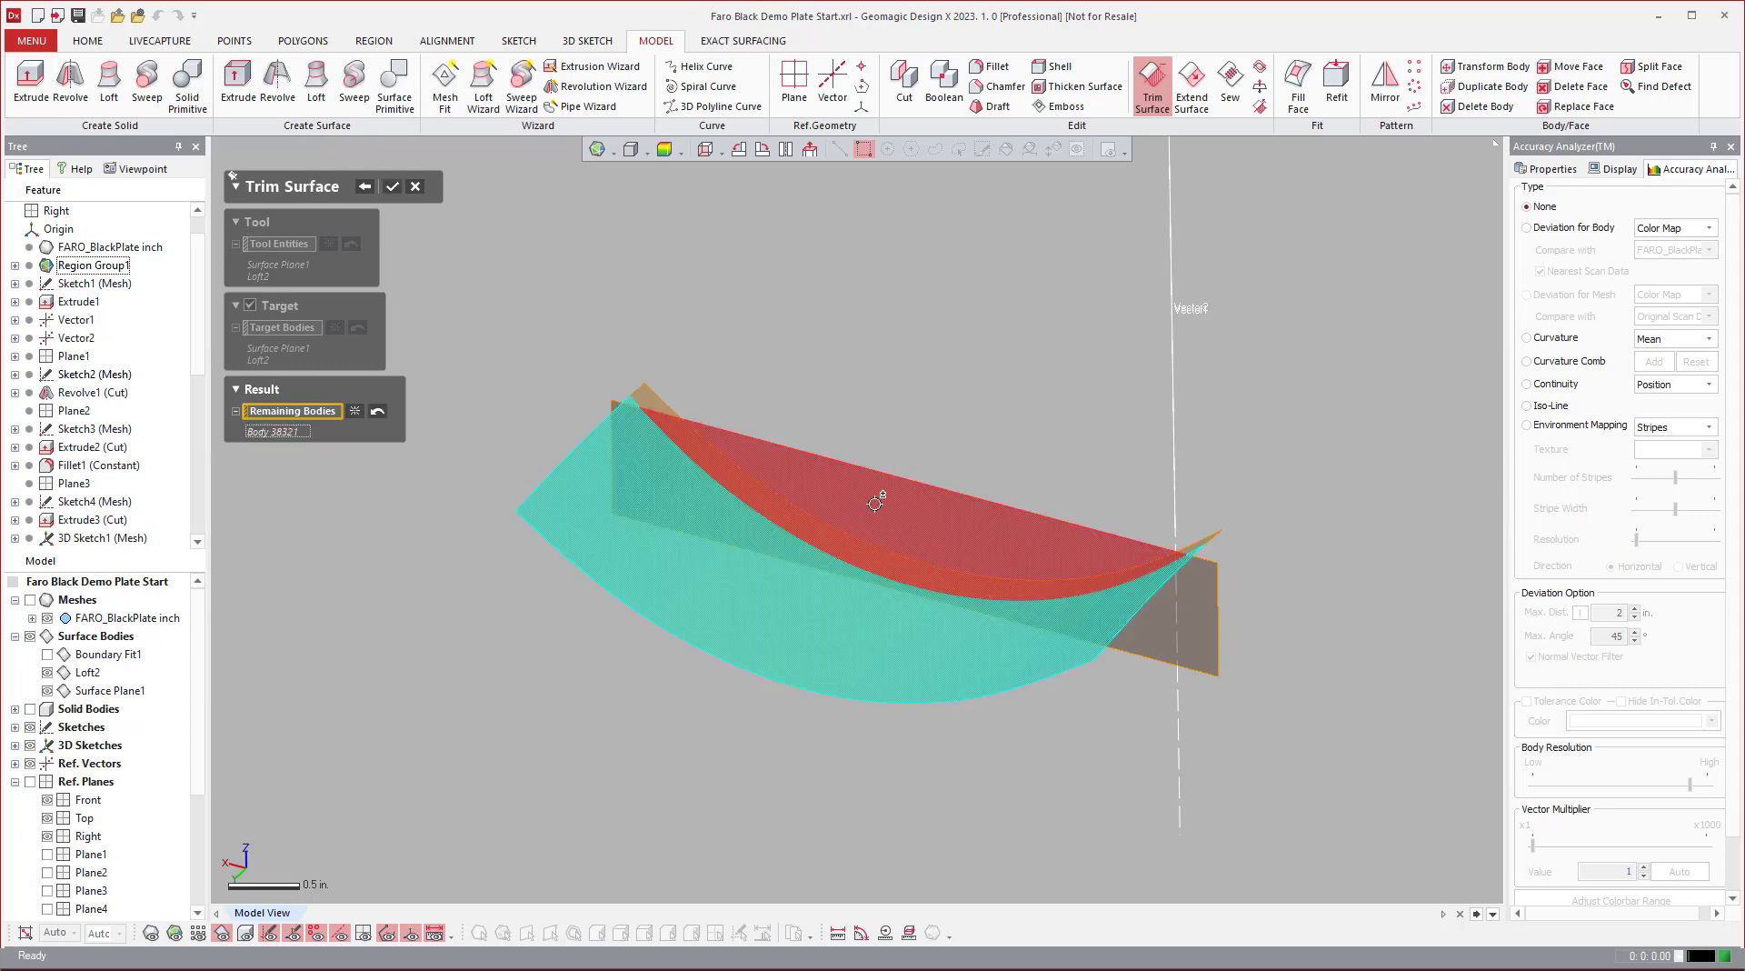
click(880, 499)
click(404, 187)
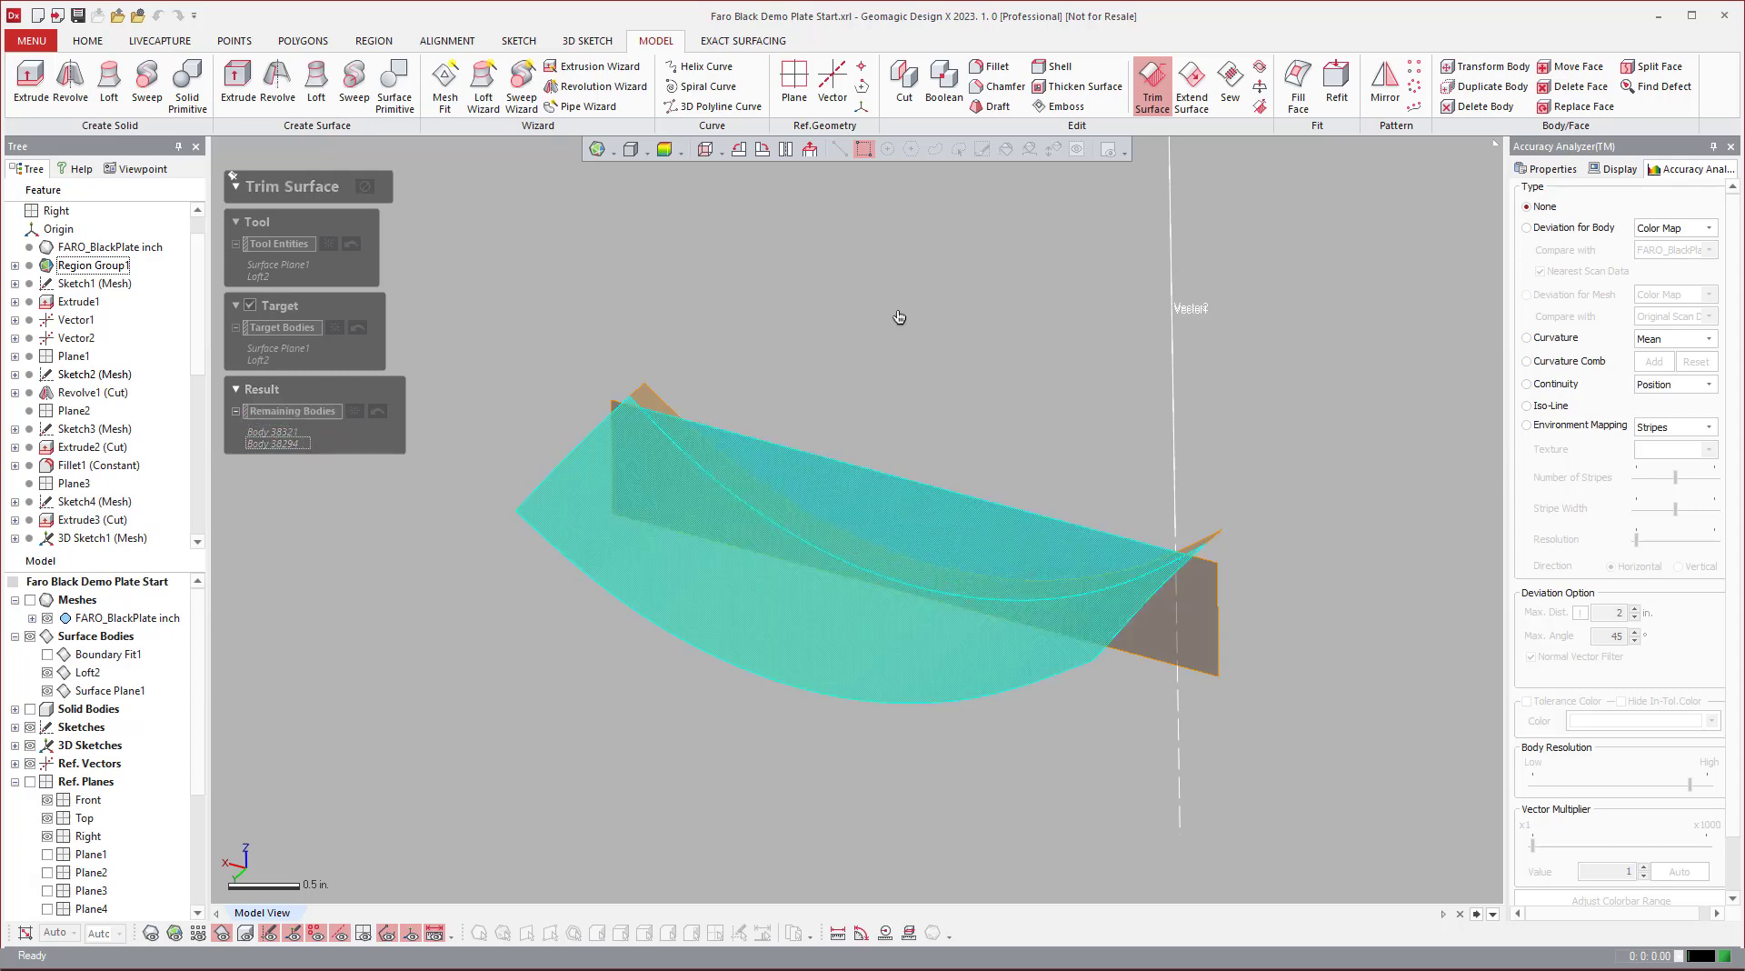
Step: Show the solid bodies and cut the plate with the trimmed surface, keeping the main plate body
mouse_move(961, 458)
right_down()
mouse_move(440, 421)
mouse_move(823, 500)
mouse_move(713, 370)
mouse_move(1176, 502)
mouse_move(293, 555)
right_up()
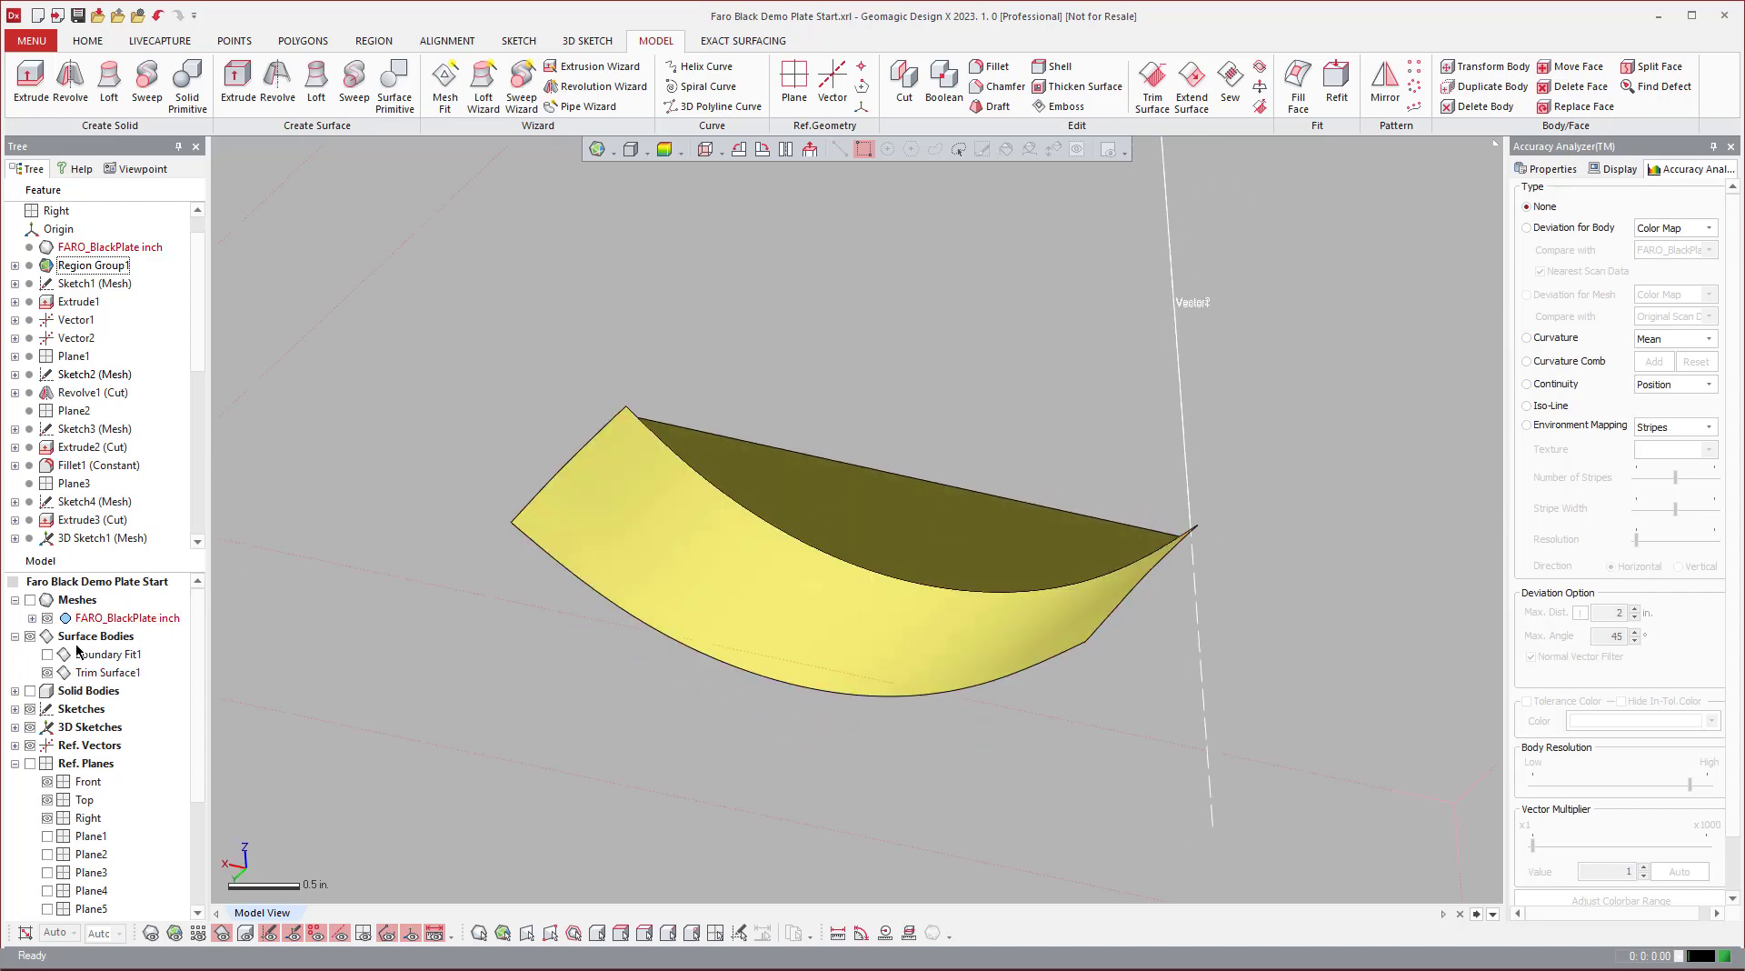
click(62, 672)
right_drag(722, 529, 687, 492)
right_drag(913, 387, 932, 358)
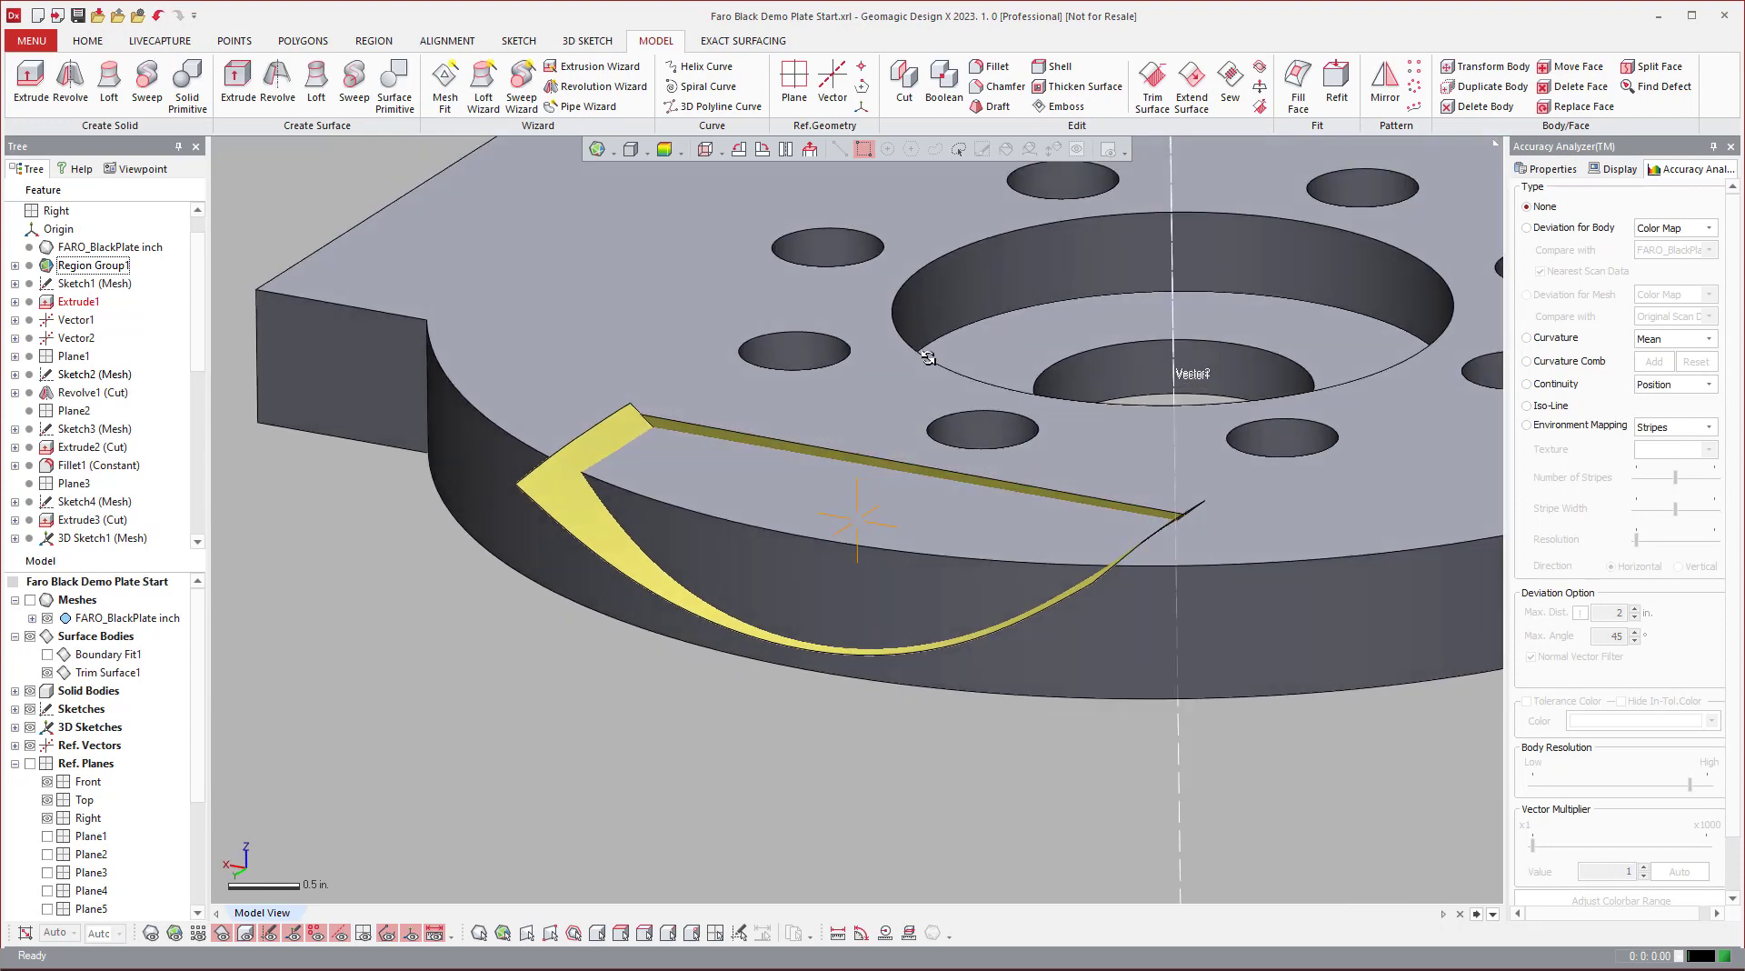
click(900, 88)
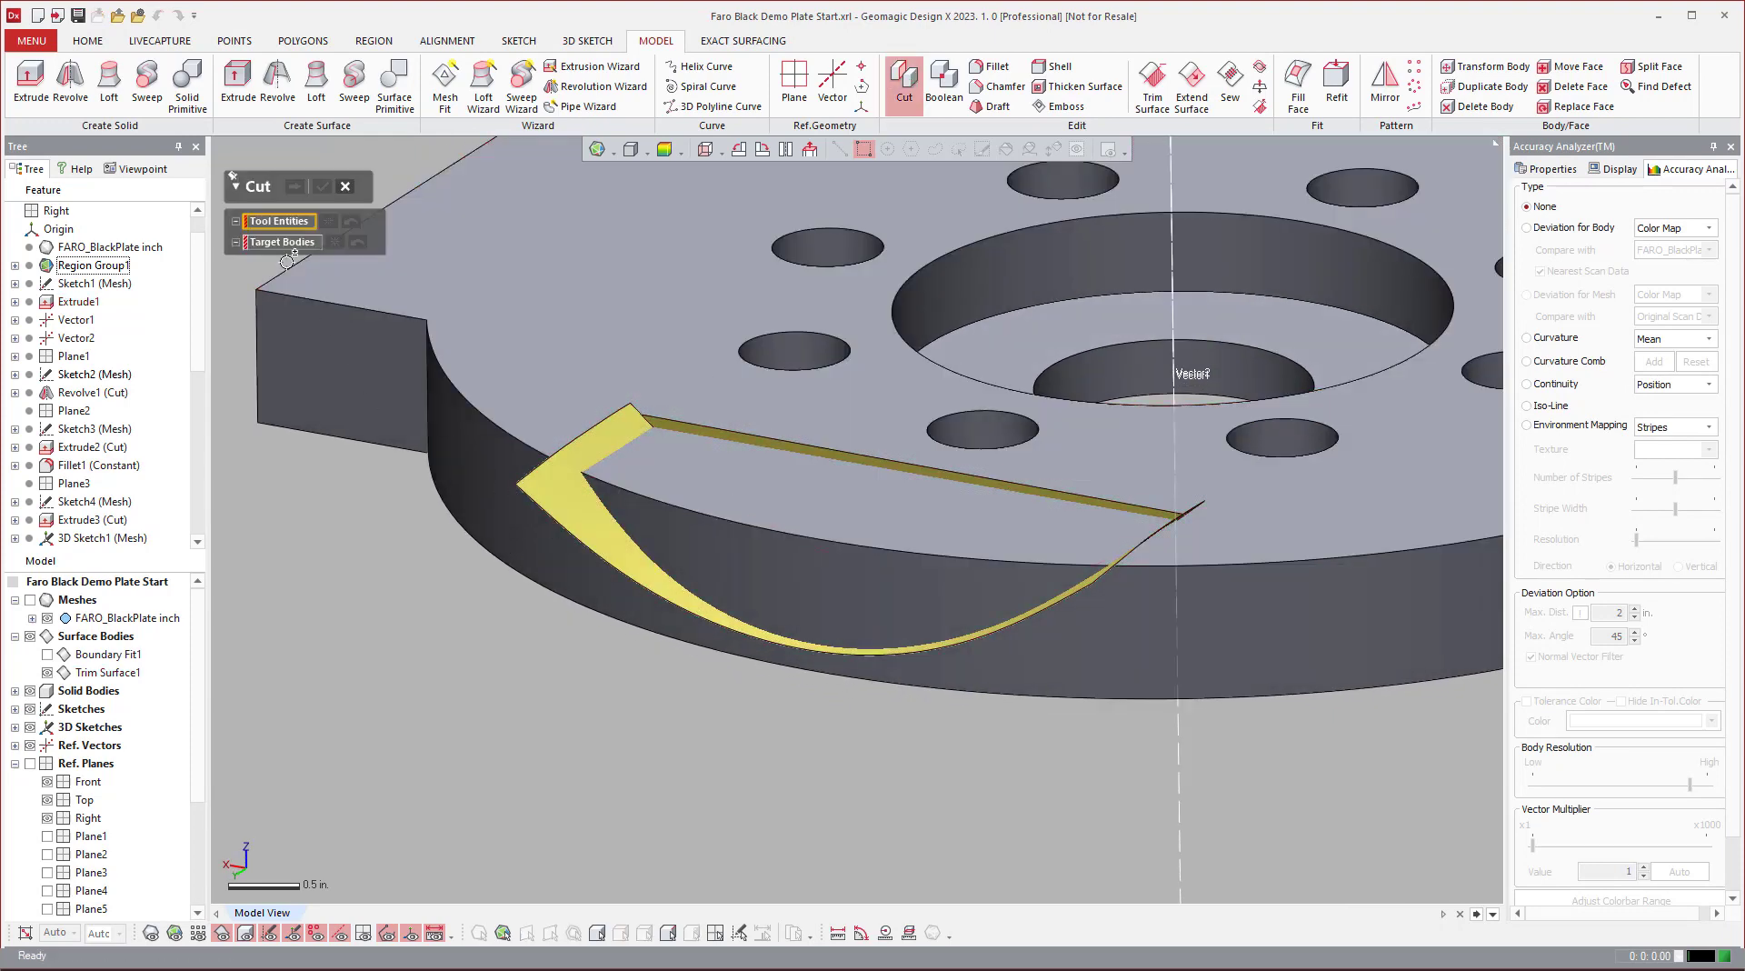
click(567, 489)
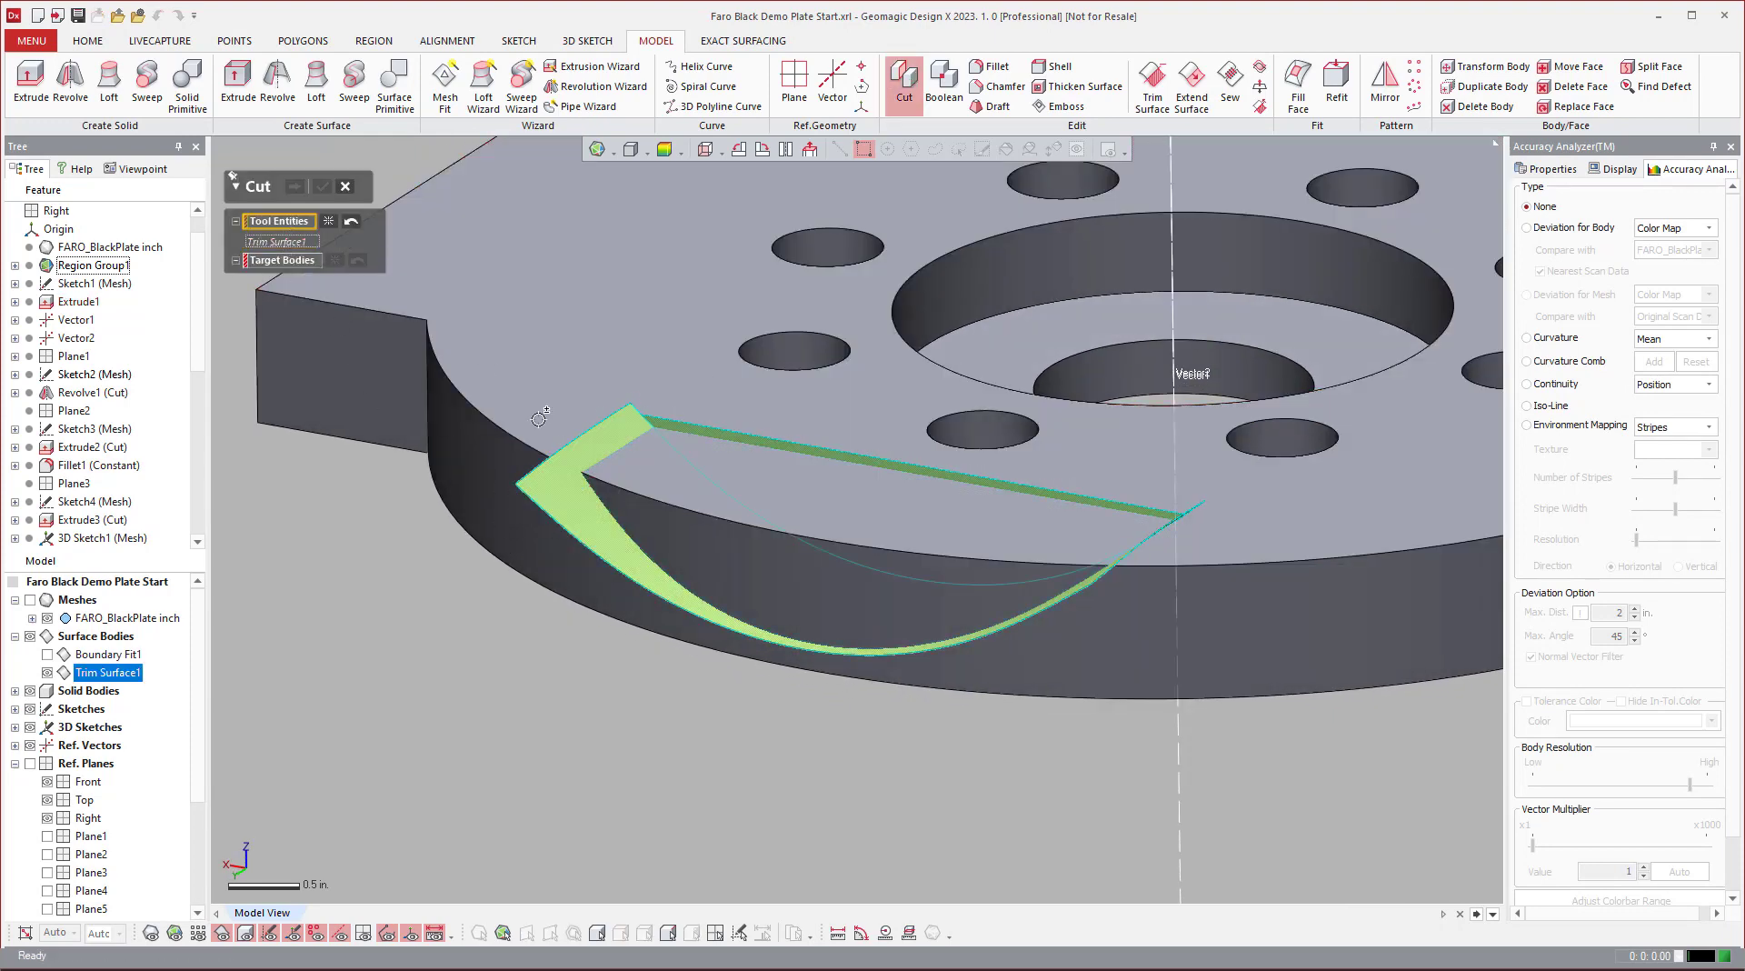
click(289, 261)
click(428, 225)
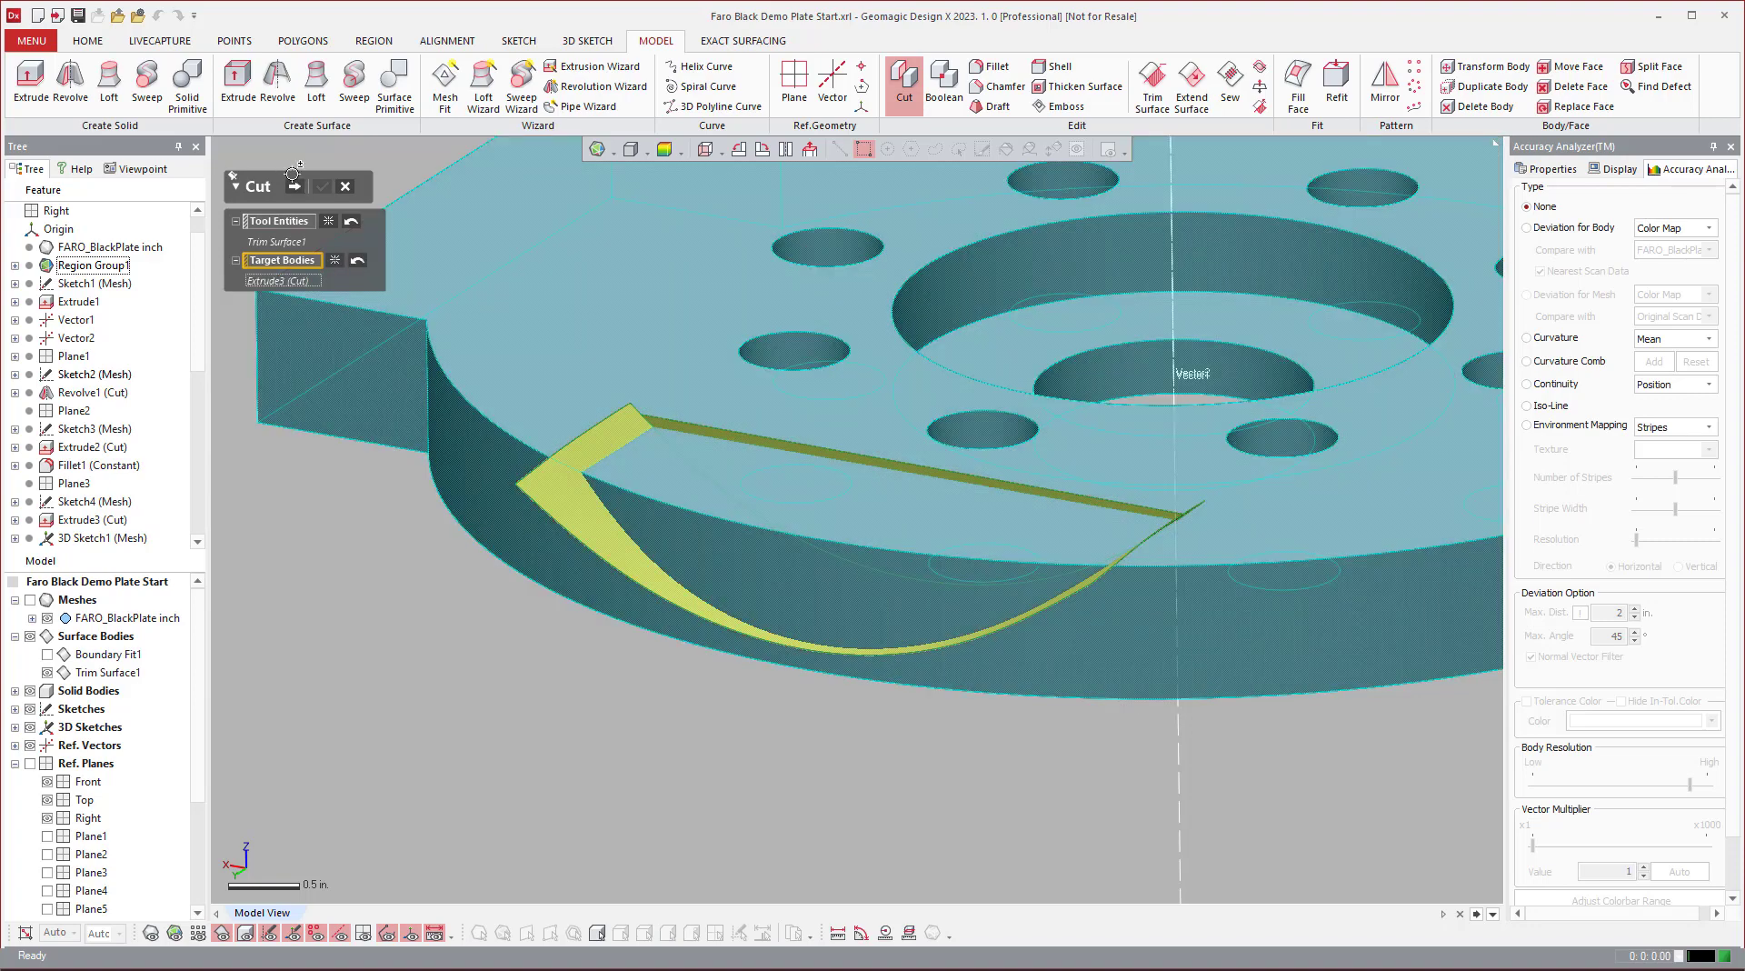
key(Return)
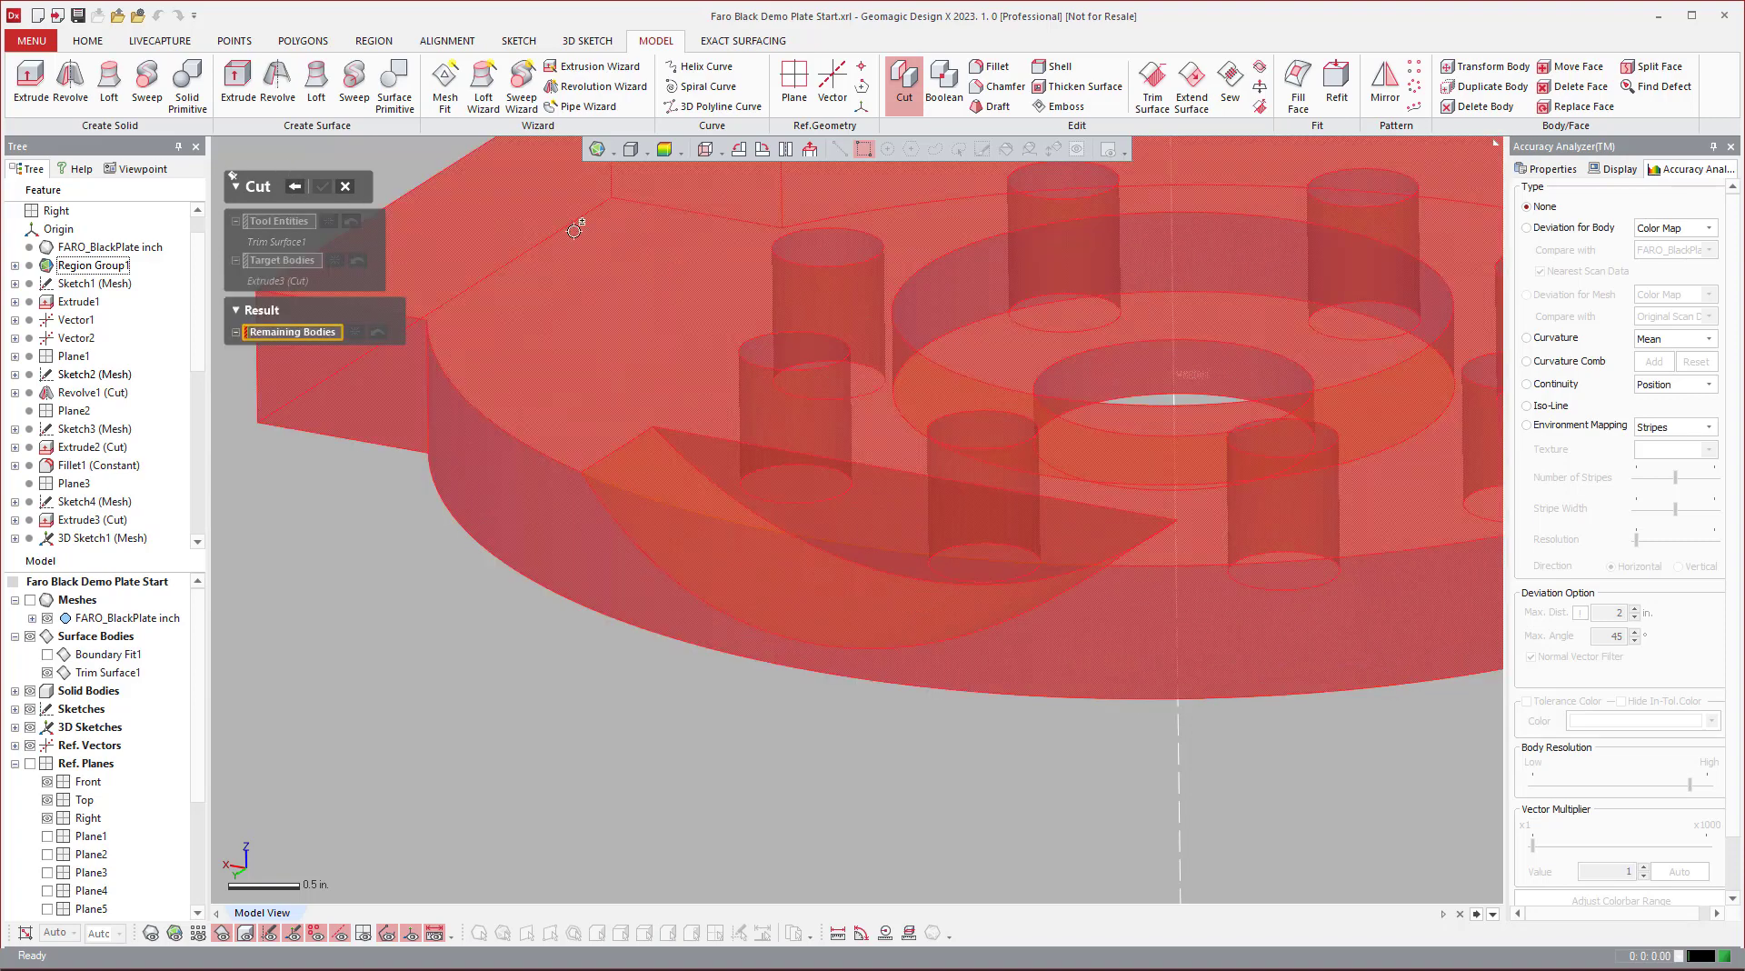
click(575, 233)
click(323, 187)
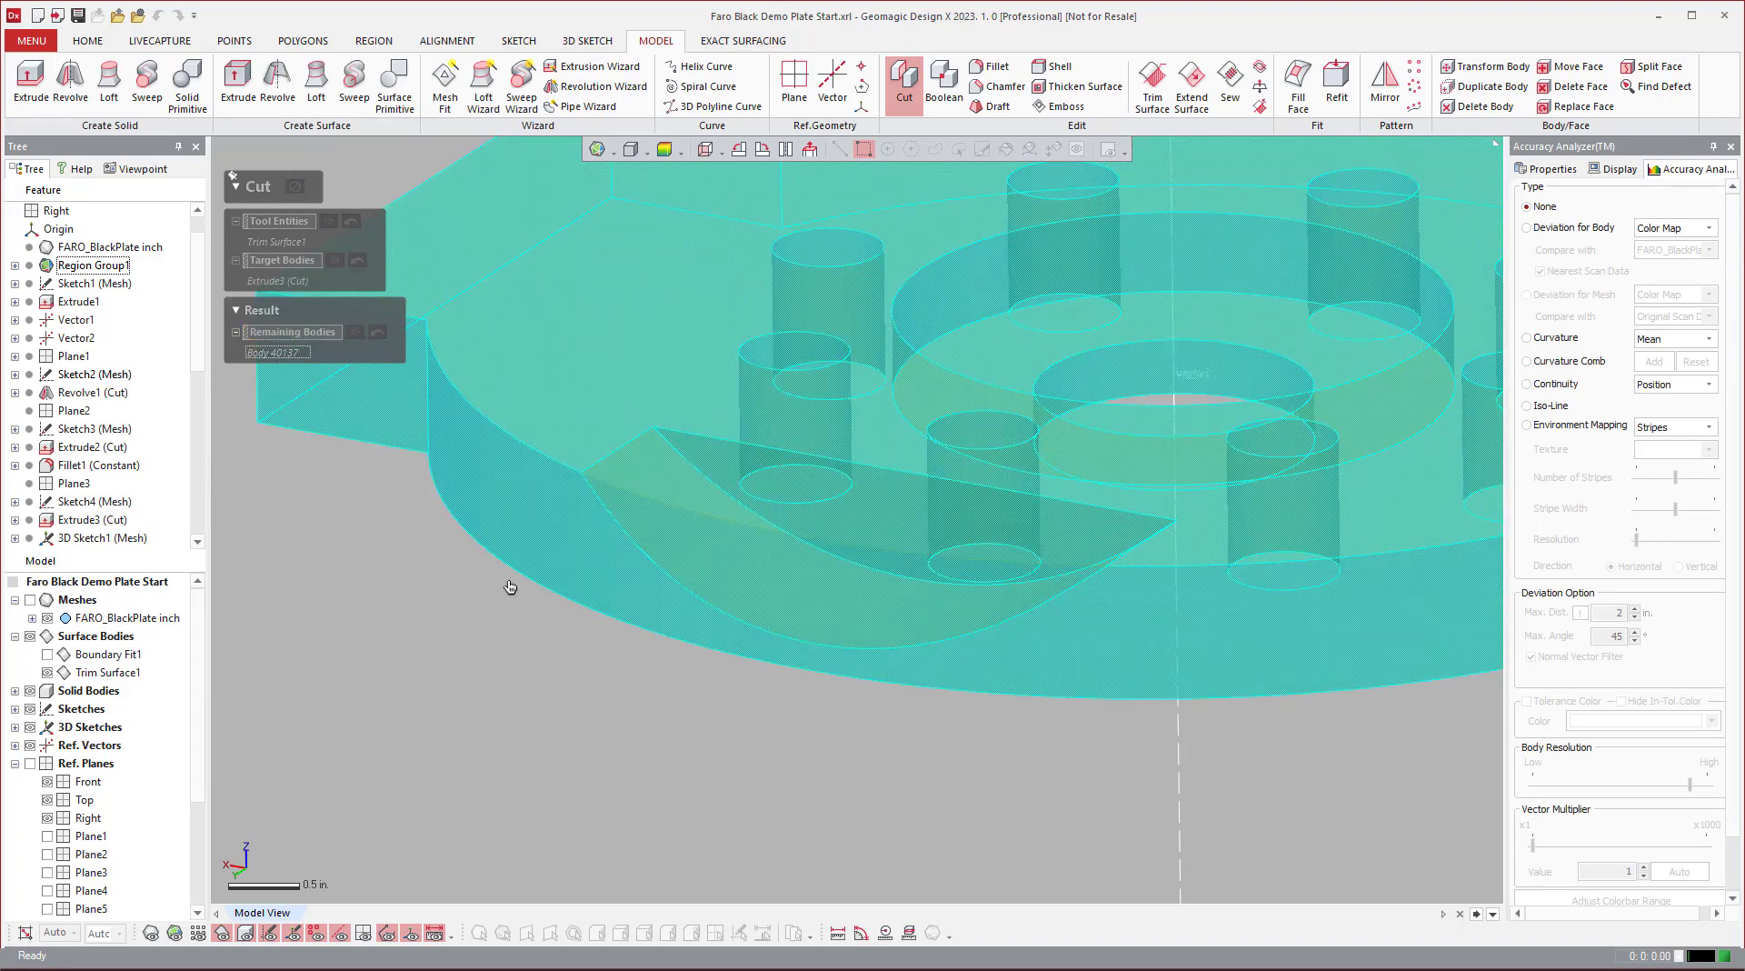
Step: Hide the trimmed surface body on the plate's curved cutout
right_drag(855, 711, 767, 737)
right_drag(912, 634, 955, 518)
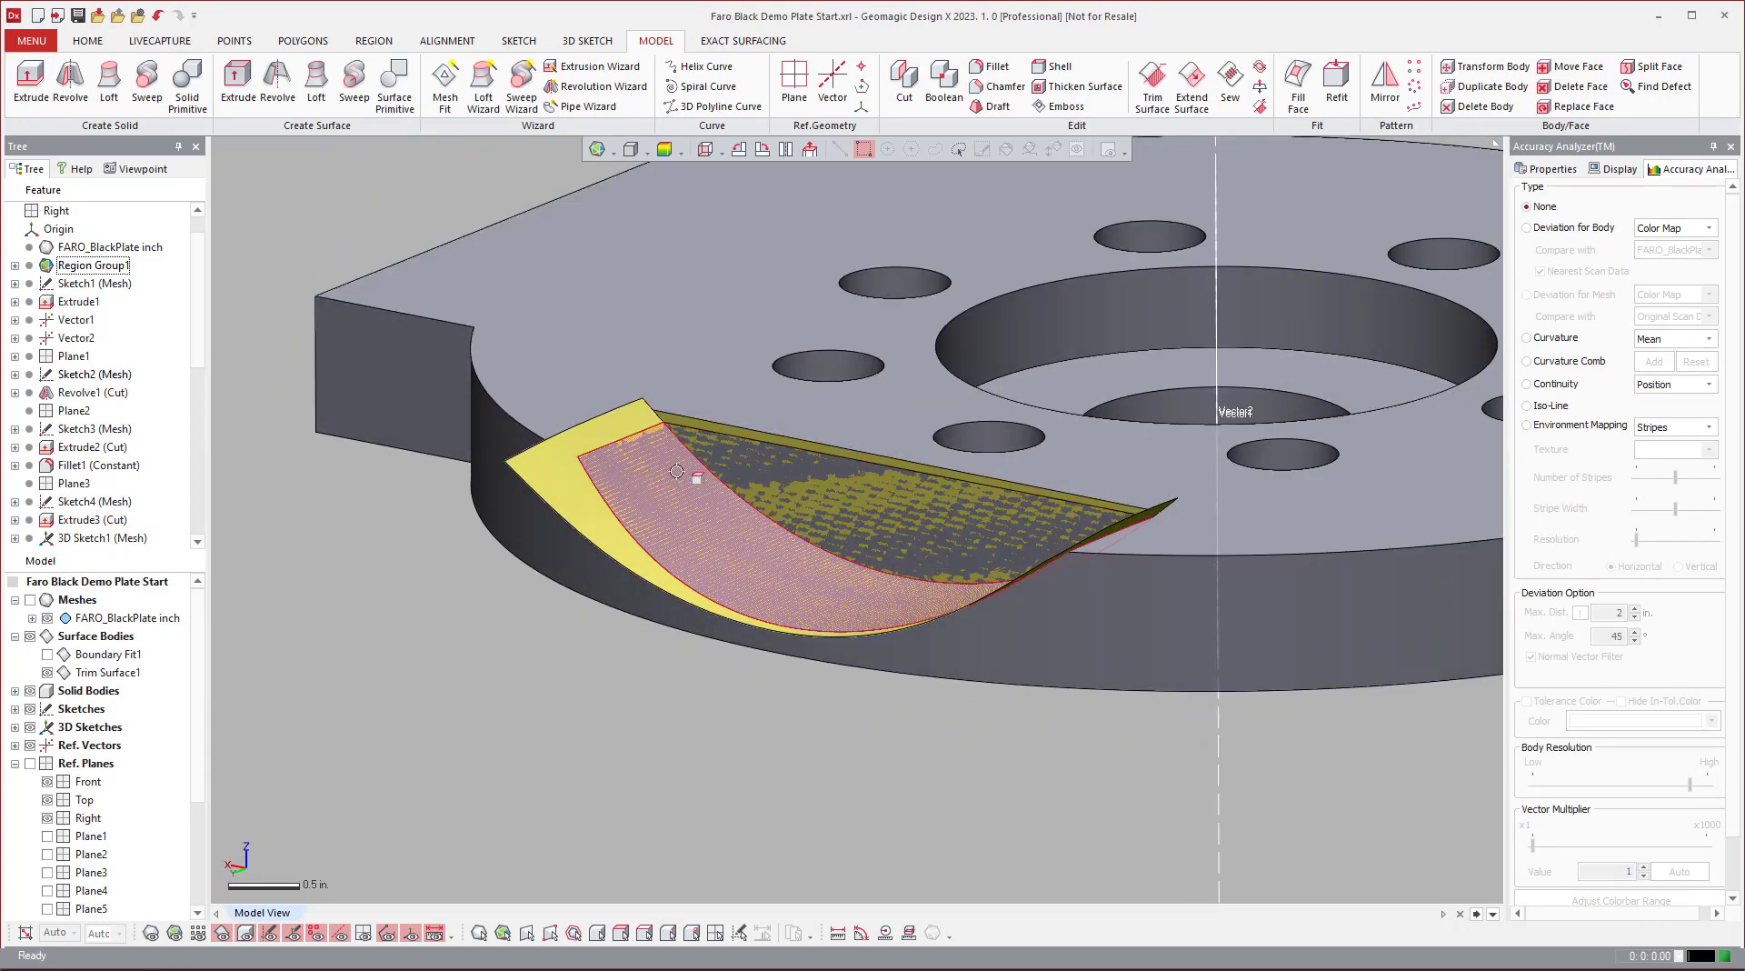
click(46, 674)
Step: Examine the finished plate solid with its curved edge cutout, central bore, pocket and bolt holes
right_drag(450, 776, 1009, 694)
scroll(993, 644, down, 4)
right_drag(1280, 536, 1283, 471)
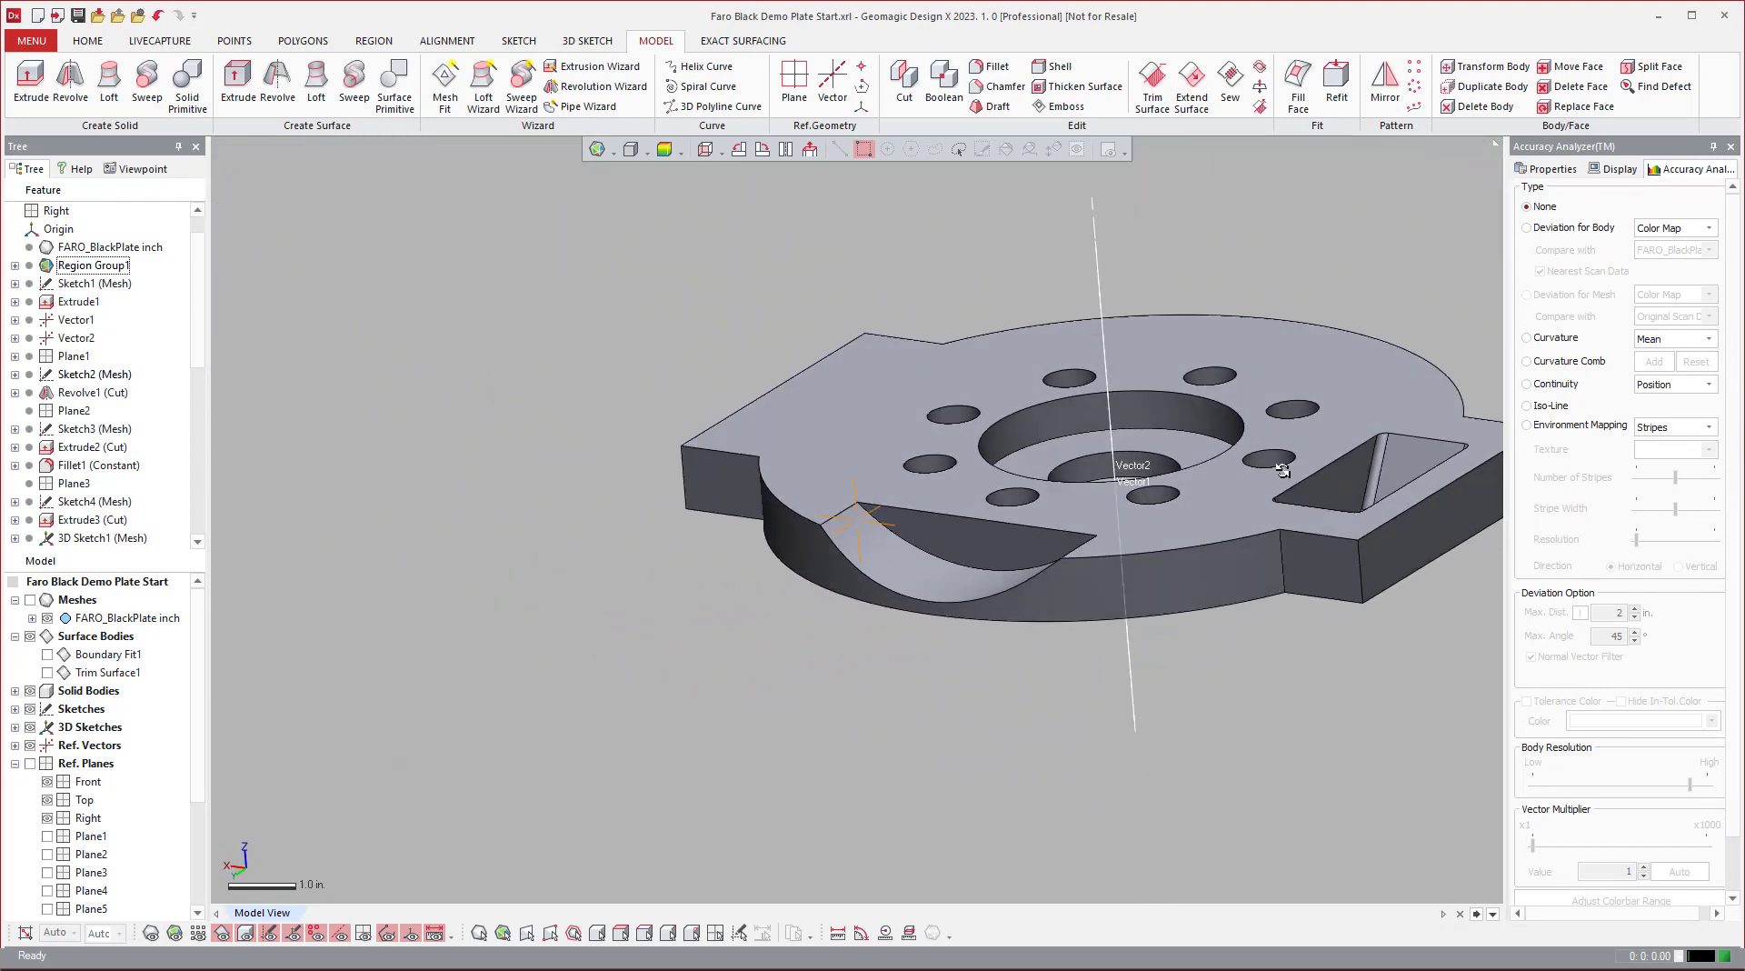
scroll(853, 568, down, 3)
scroll(1031, 546, up, 4)
right_drag(985, 546, 1204, 460)
right_drag(1147, 397, 1141, 384)
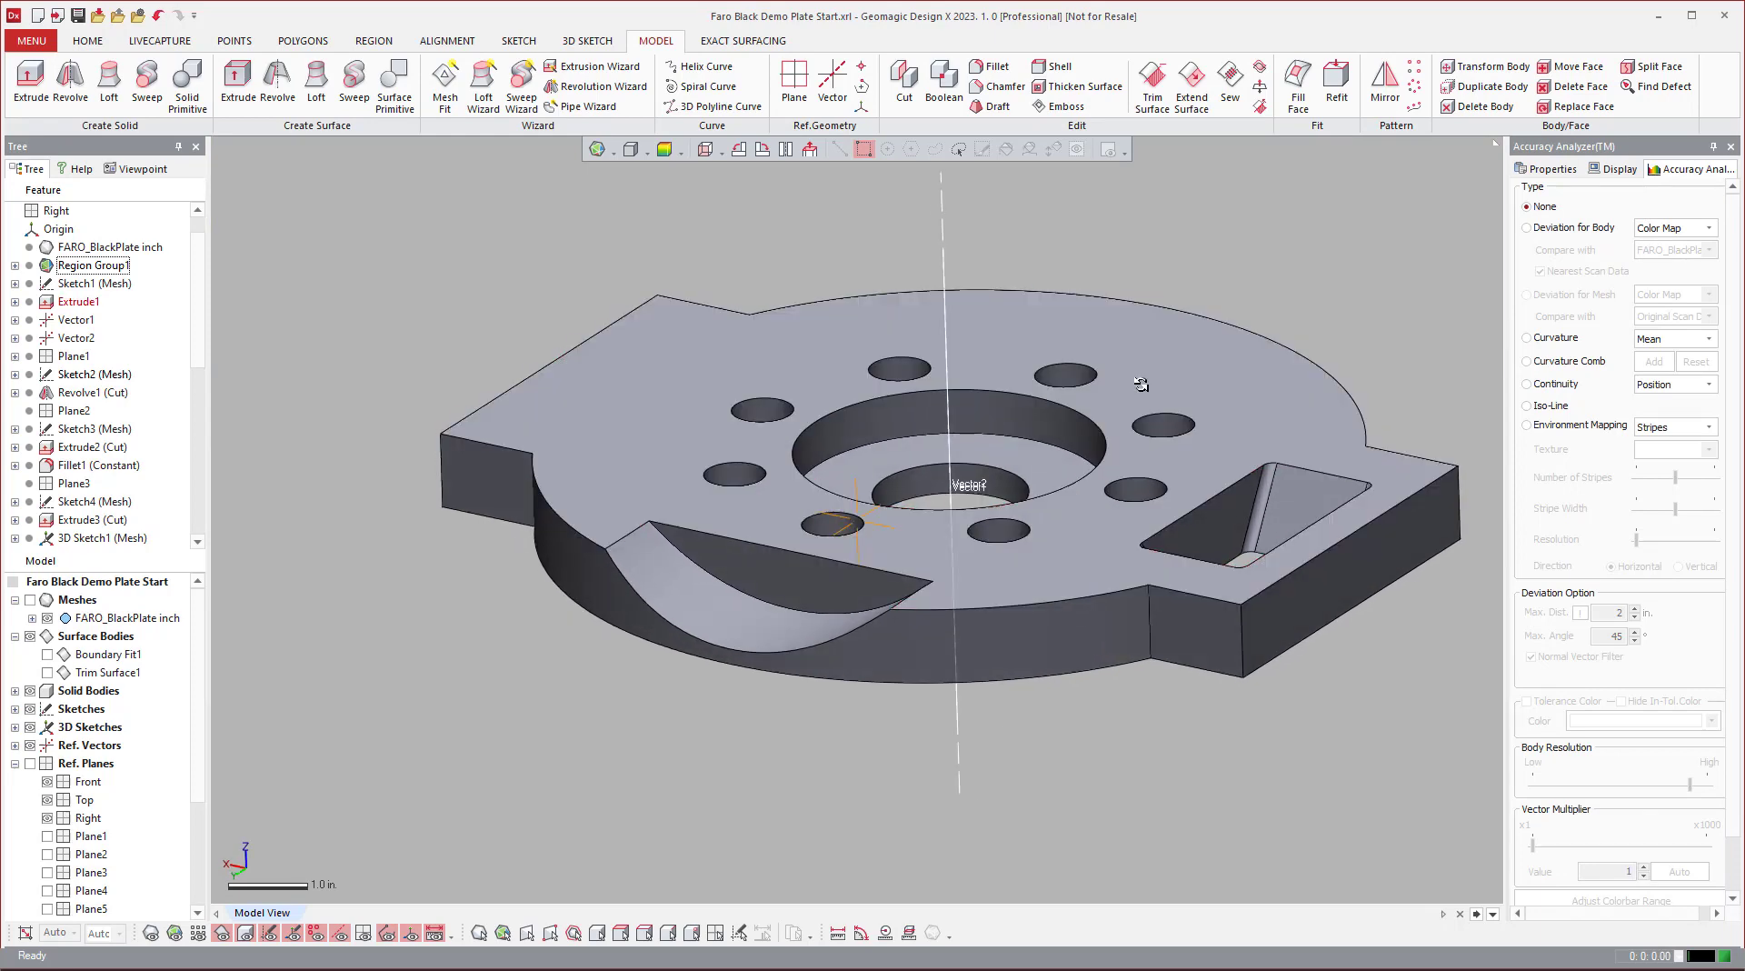
scroll(1142, 384, up, 3)
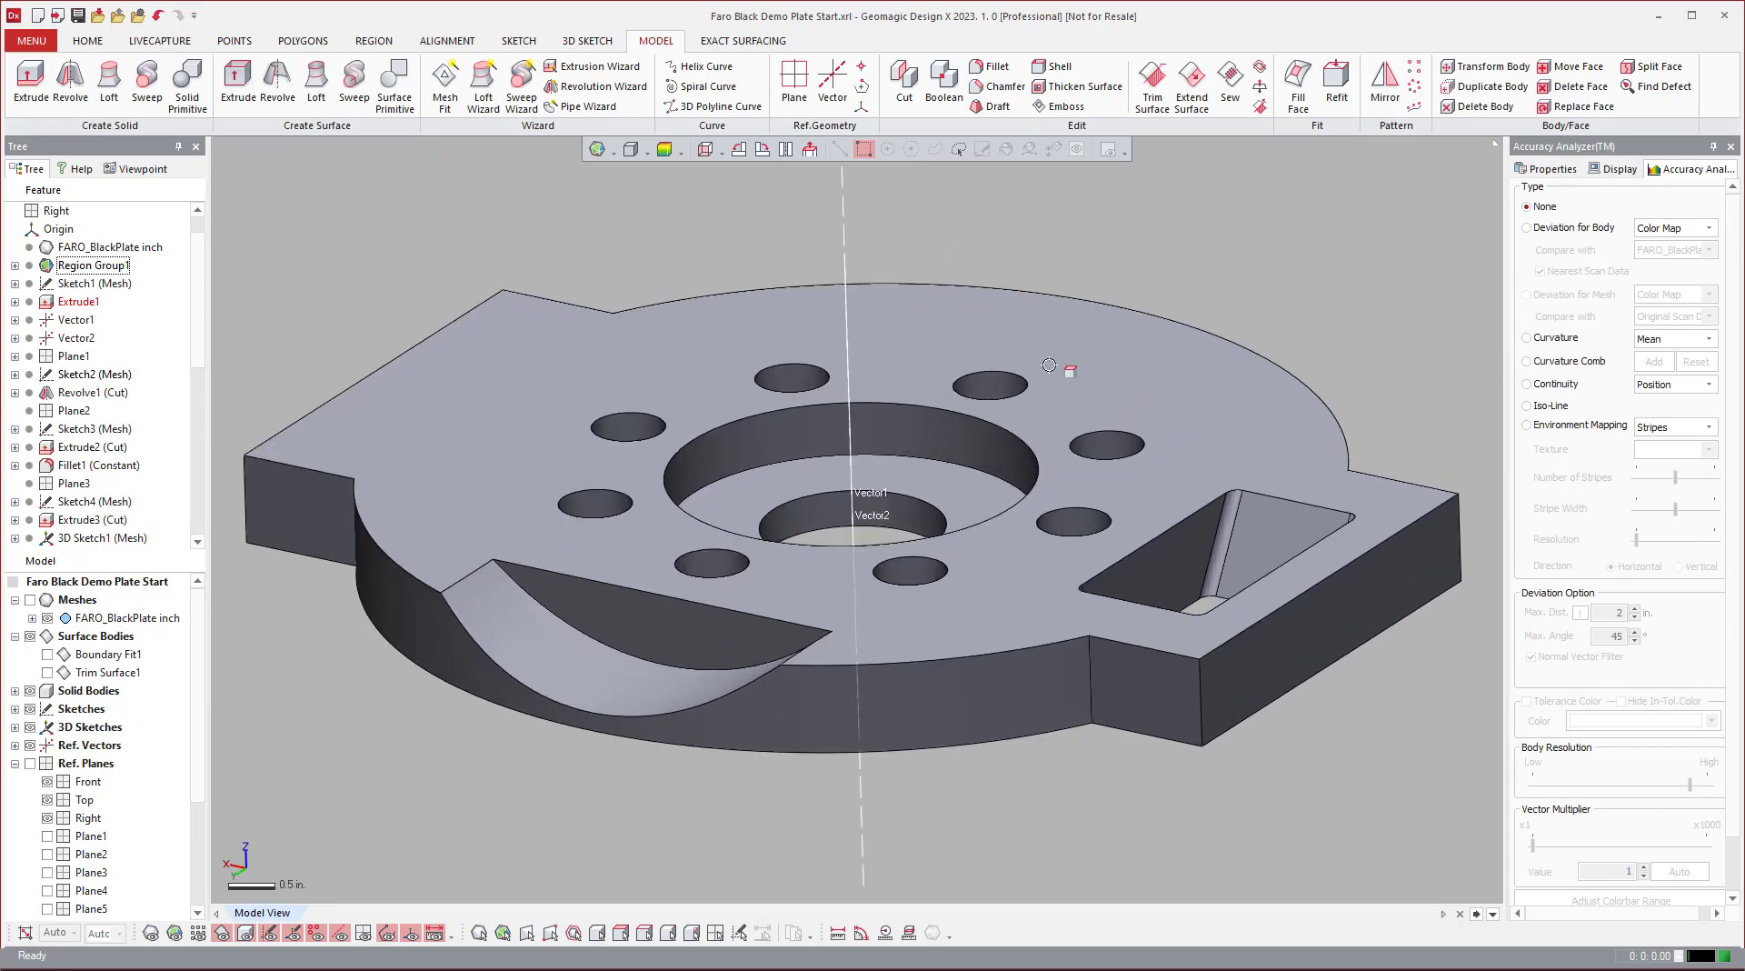
scroll(1049, 364, down, 1)
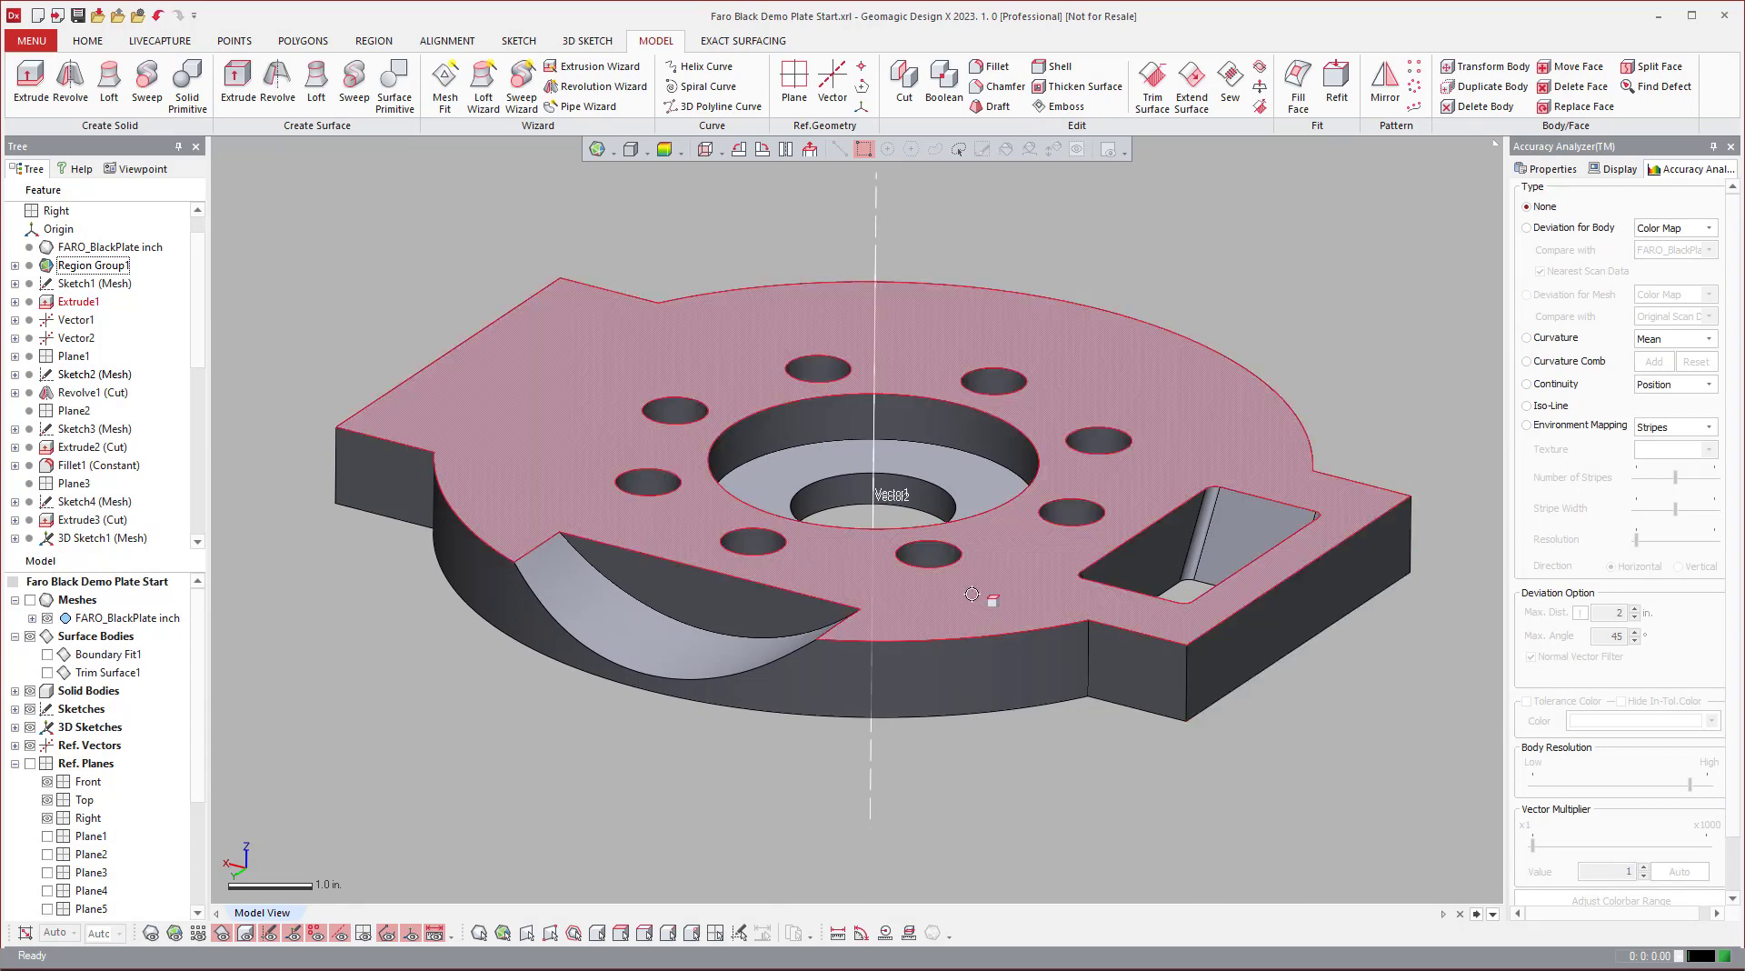
click(22, 38)
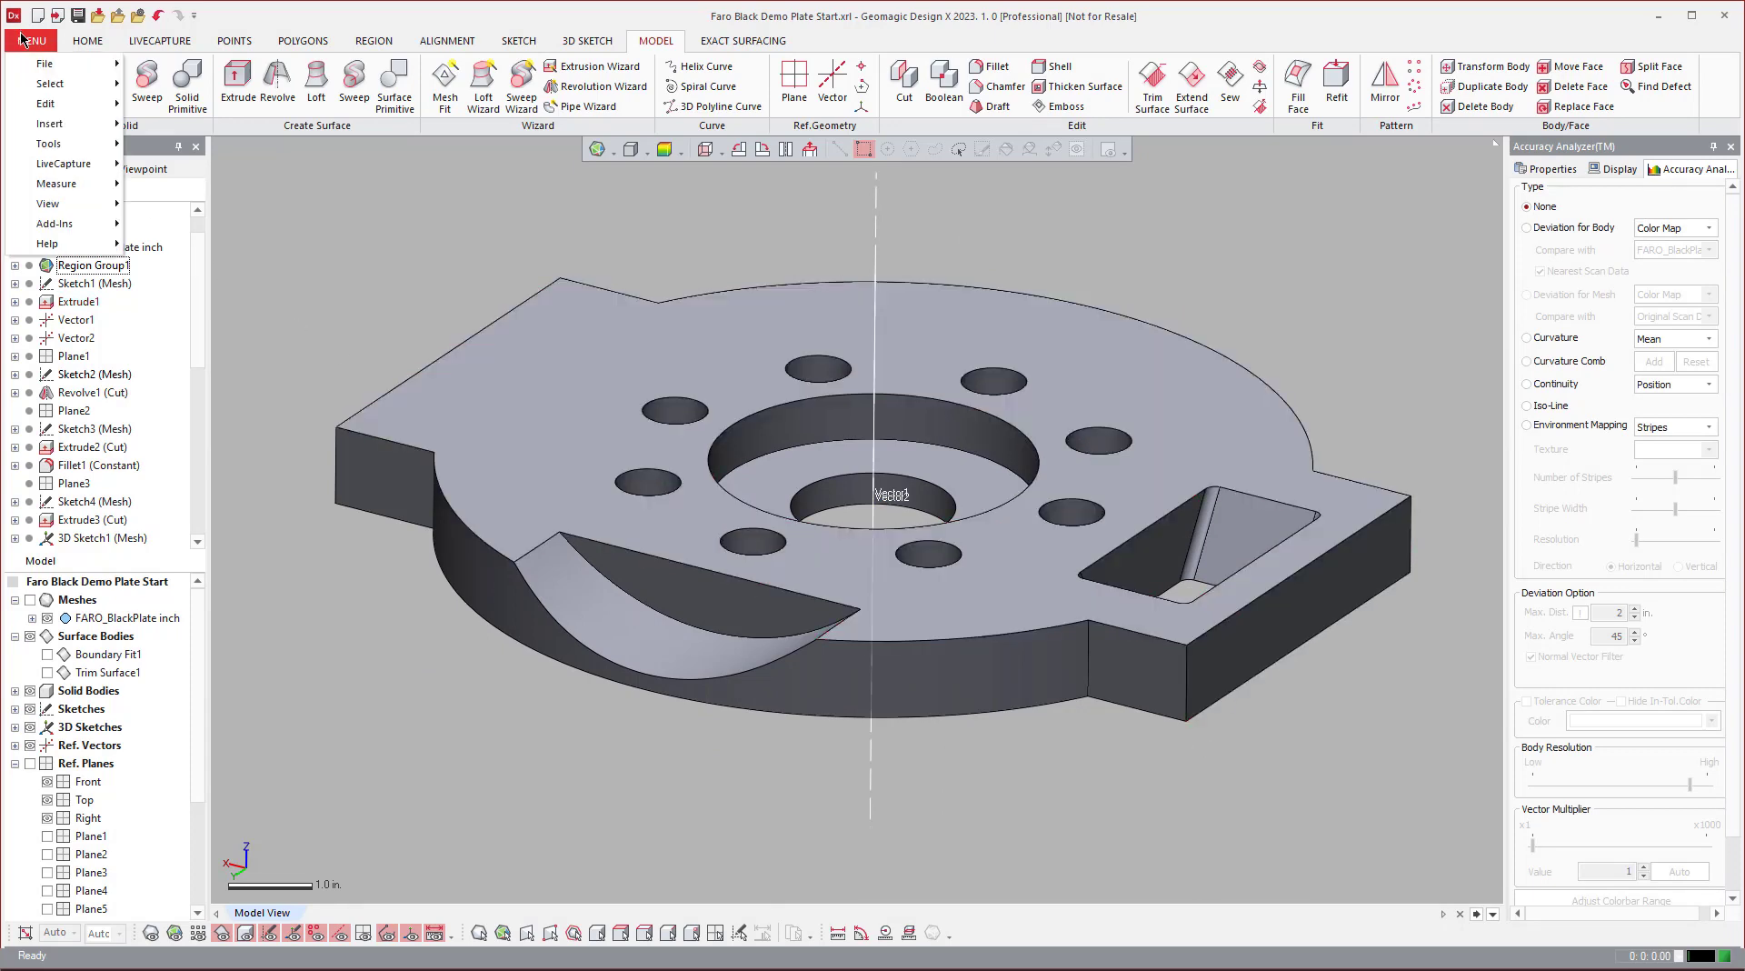
mouse_move(79, 228)
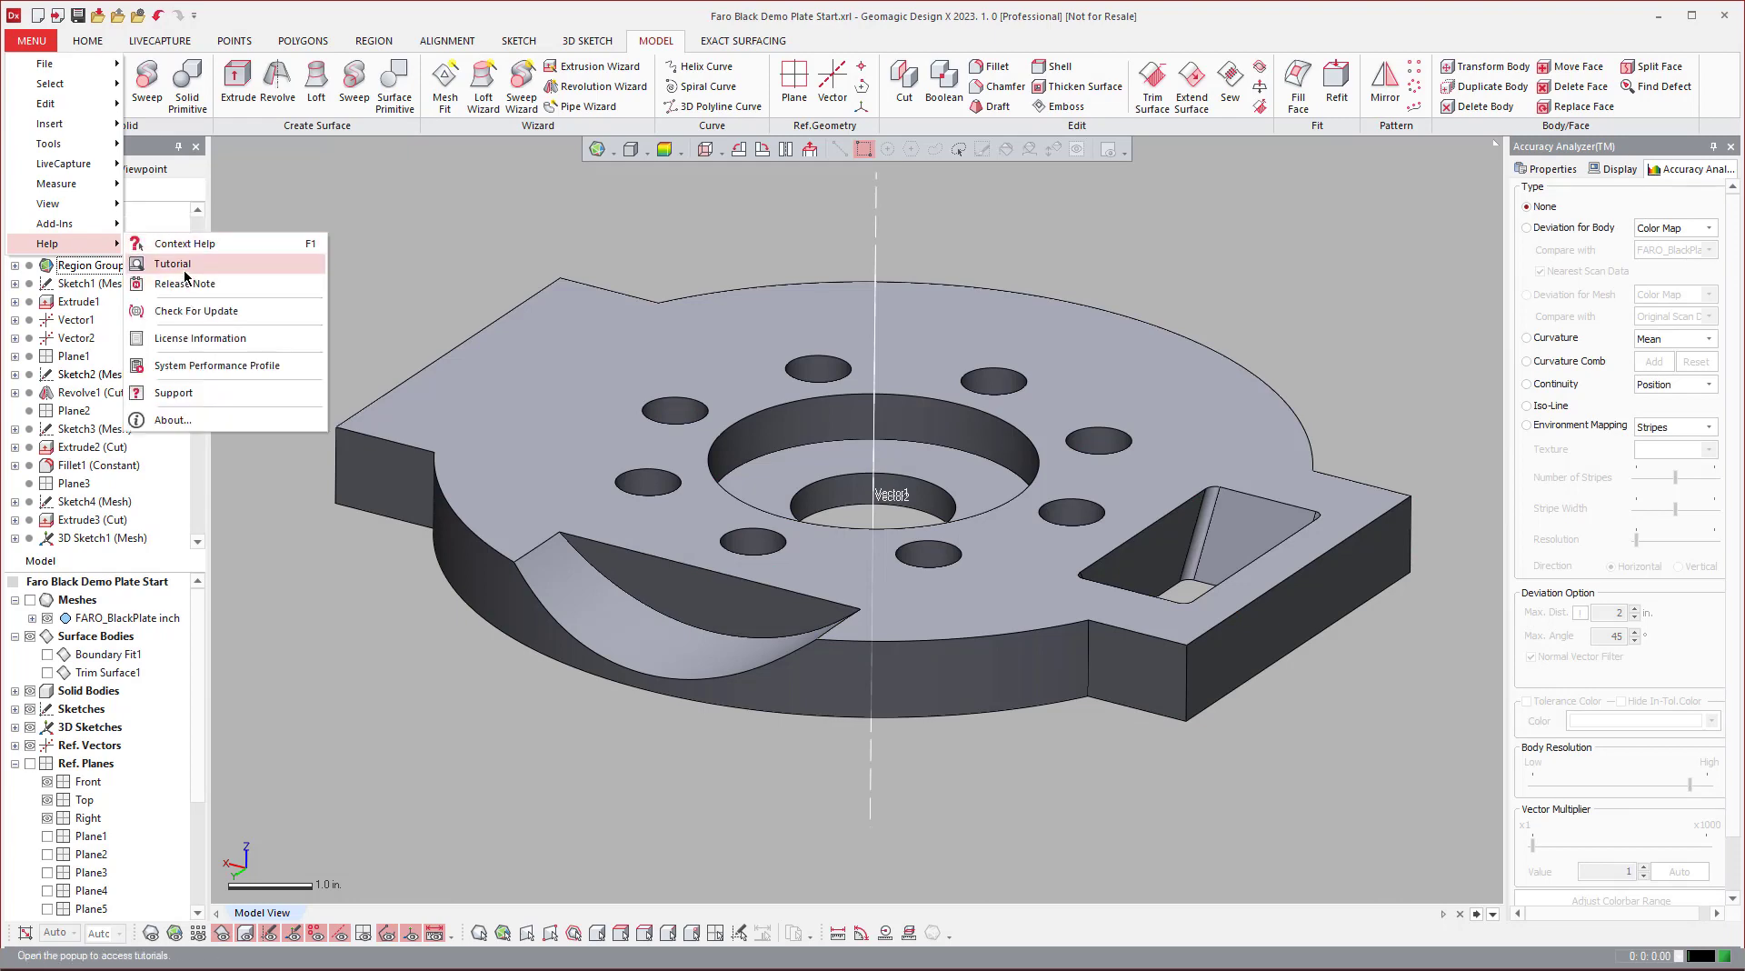
click(462, 229)
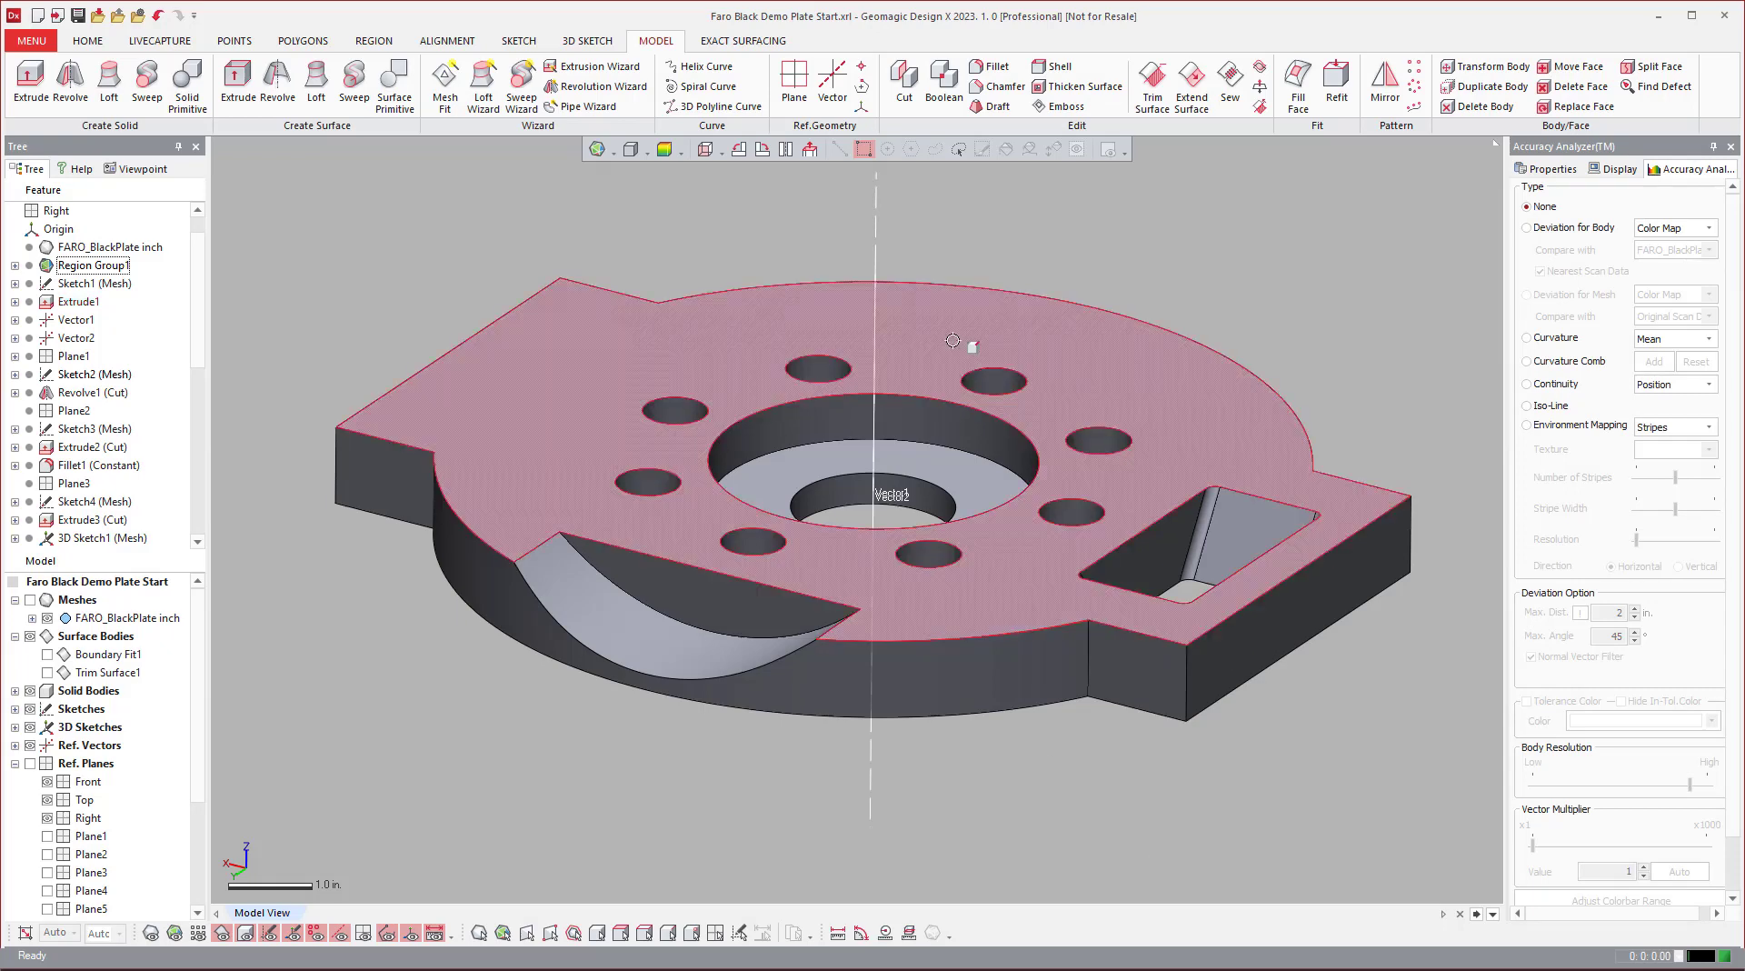
Step: Transfer the plate model and its features to SOLIDWORKS with LiveTransfer, starting from the first feature
click(89, 42)
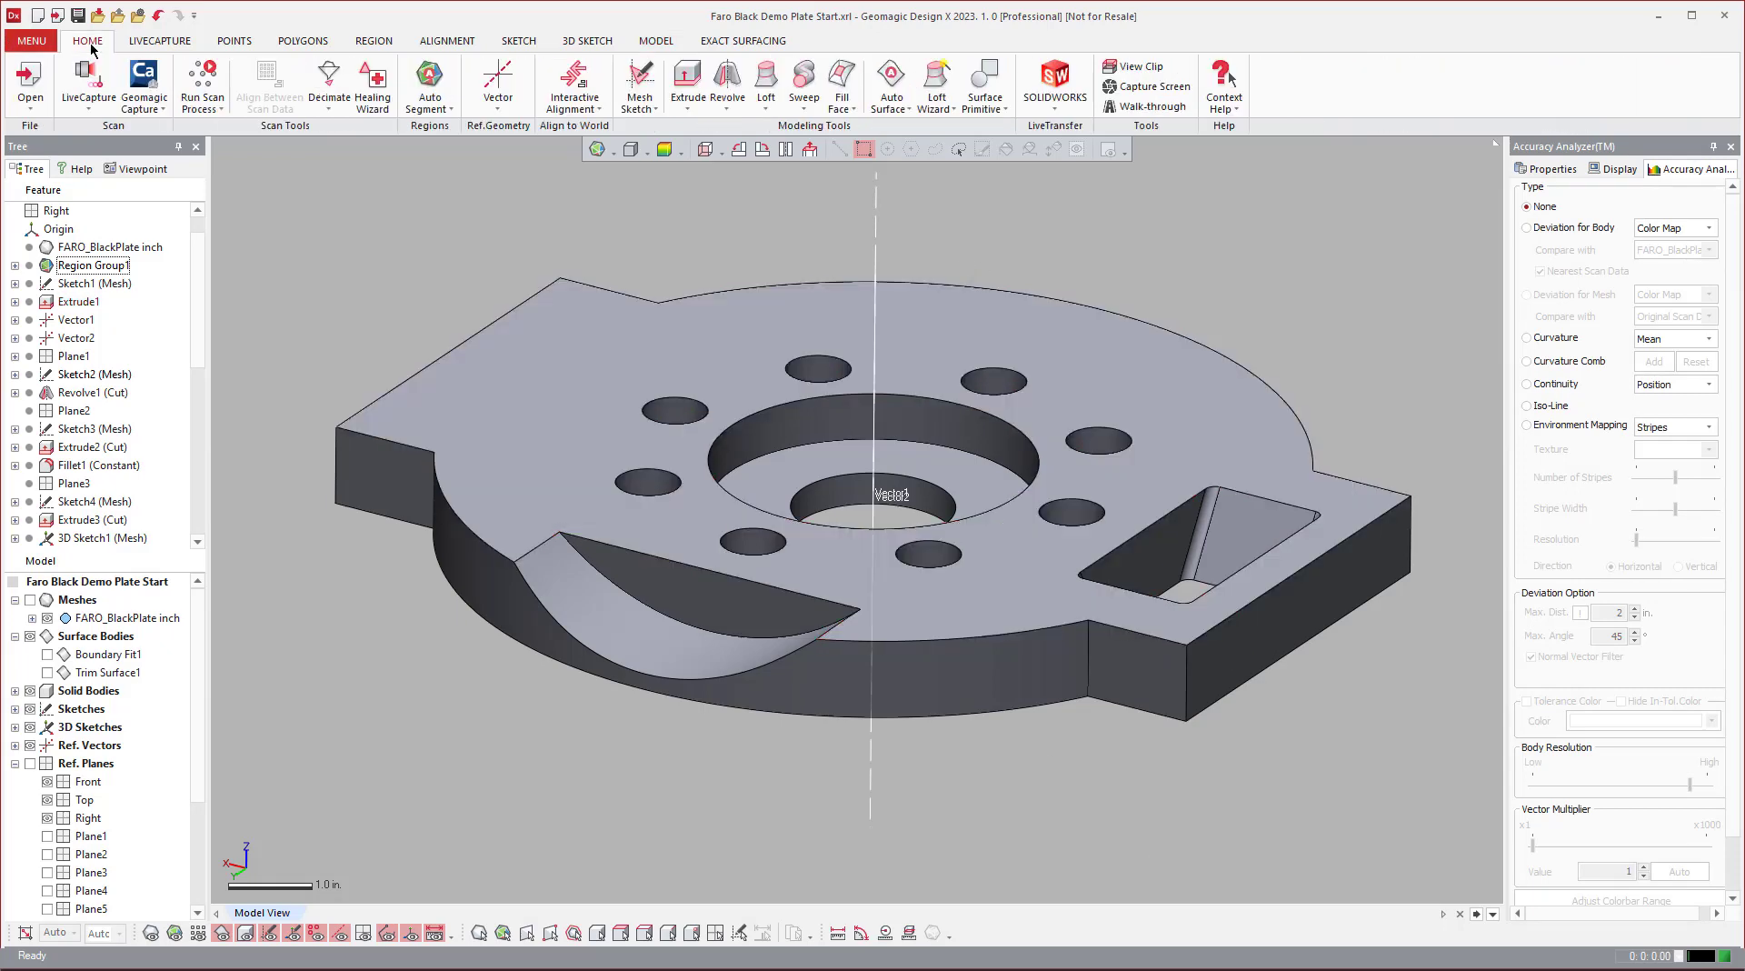
click(1070, 76)
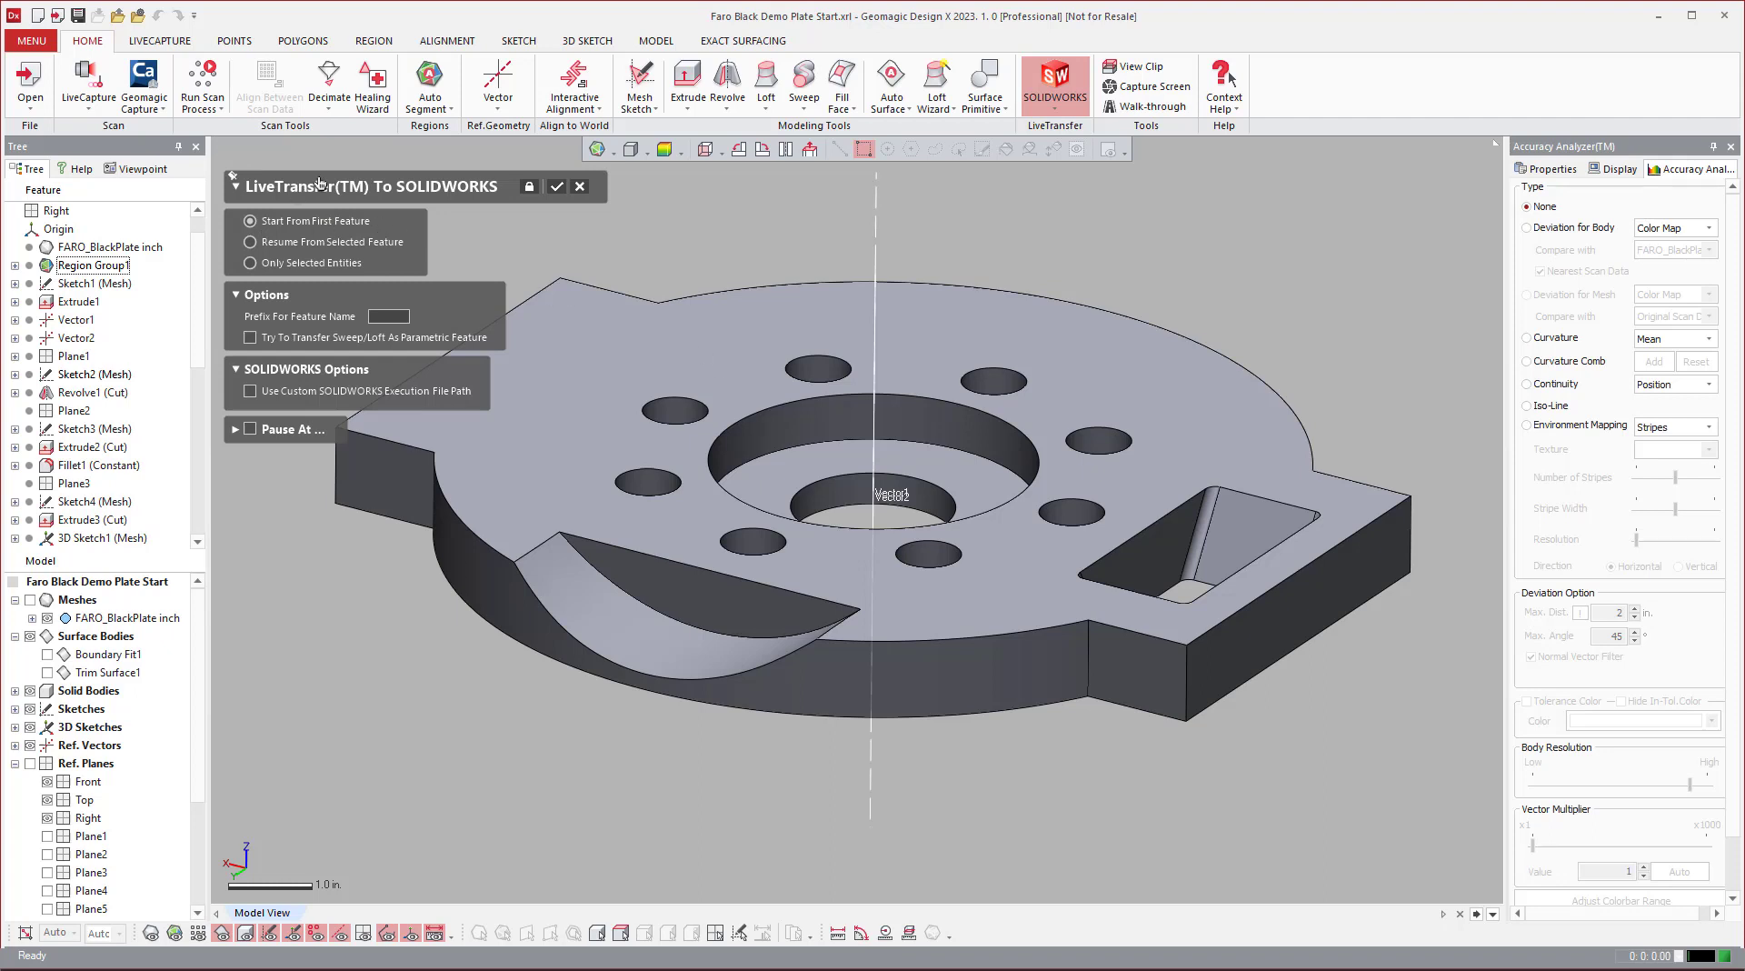
click(557, 188)
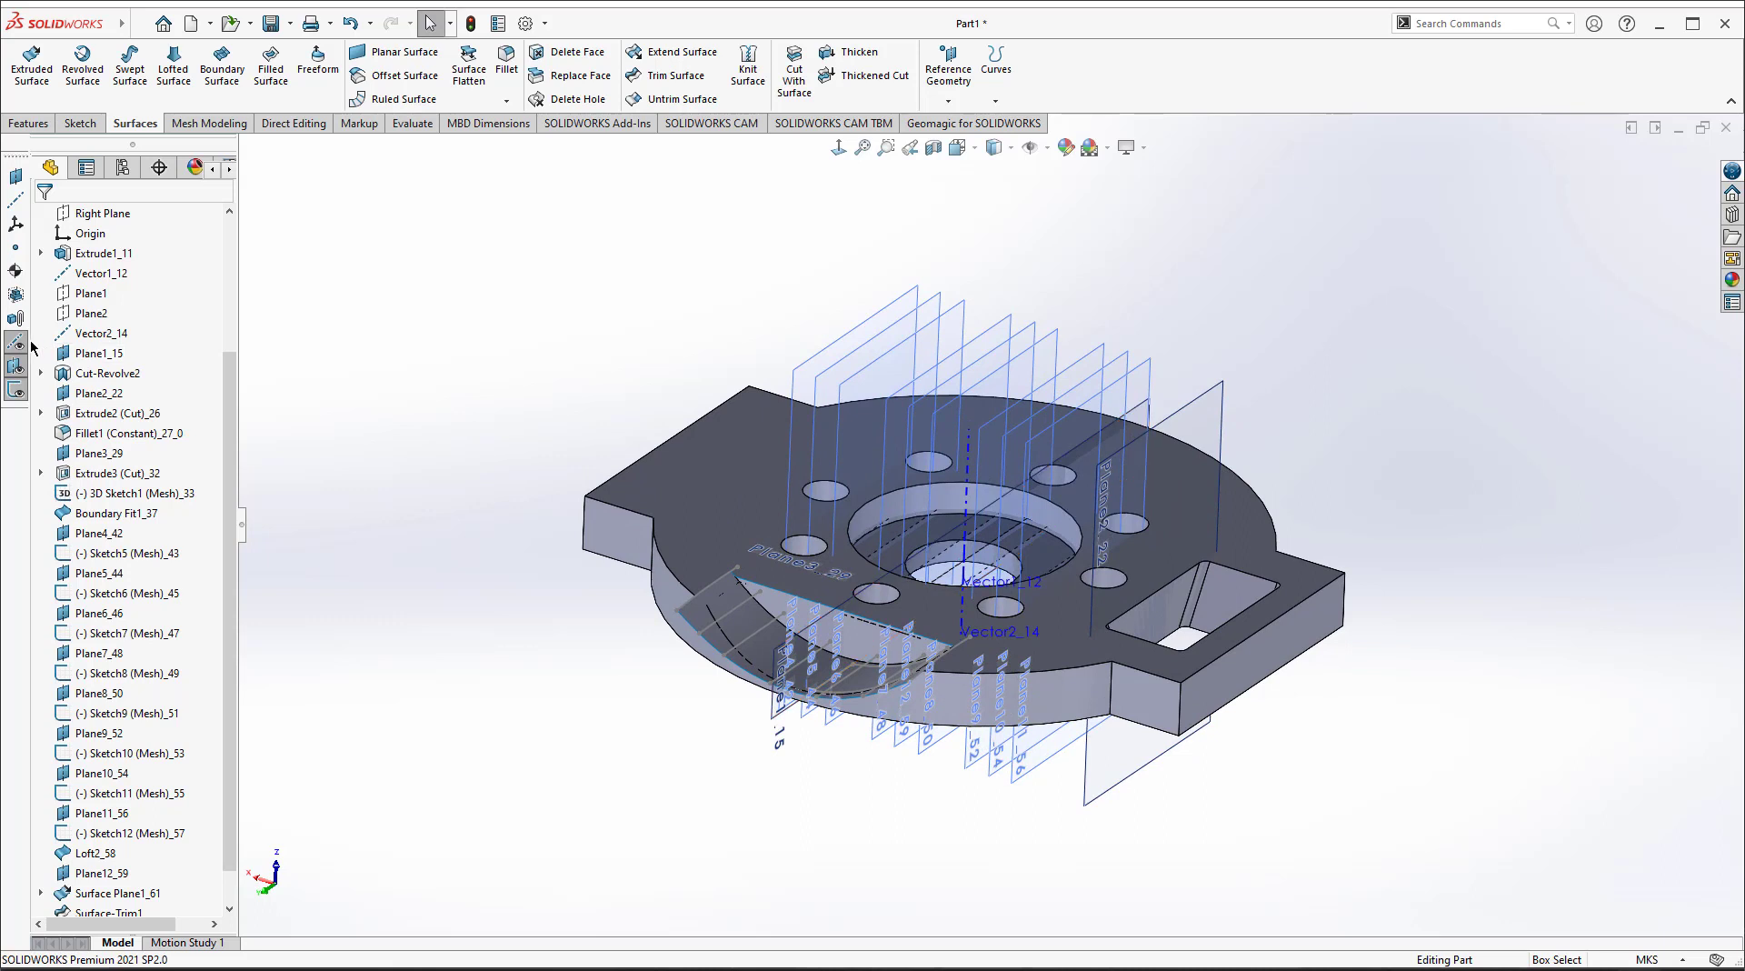
Step: Hide the reference planes, axes and sketches, and hide the loft surface body at the curved edge cutout
click(16, 391)
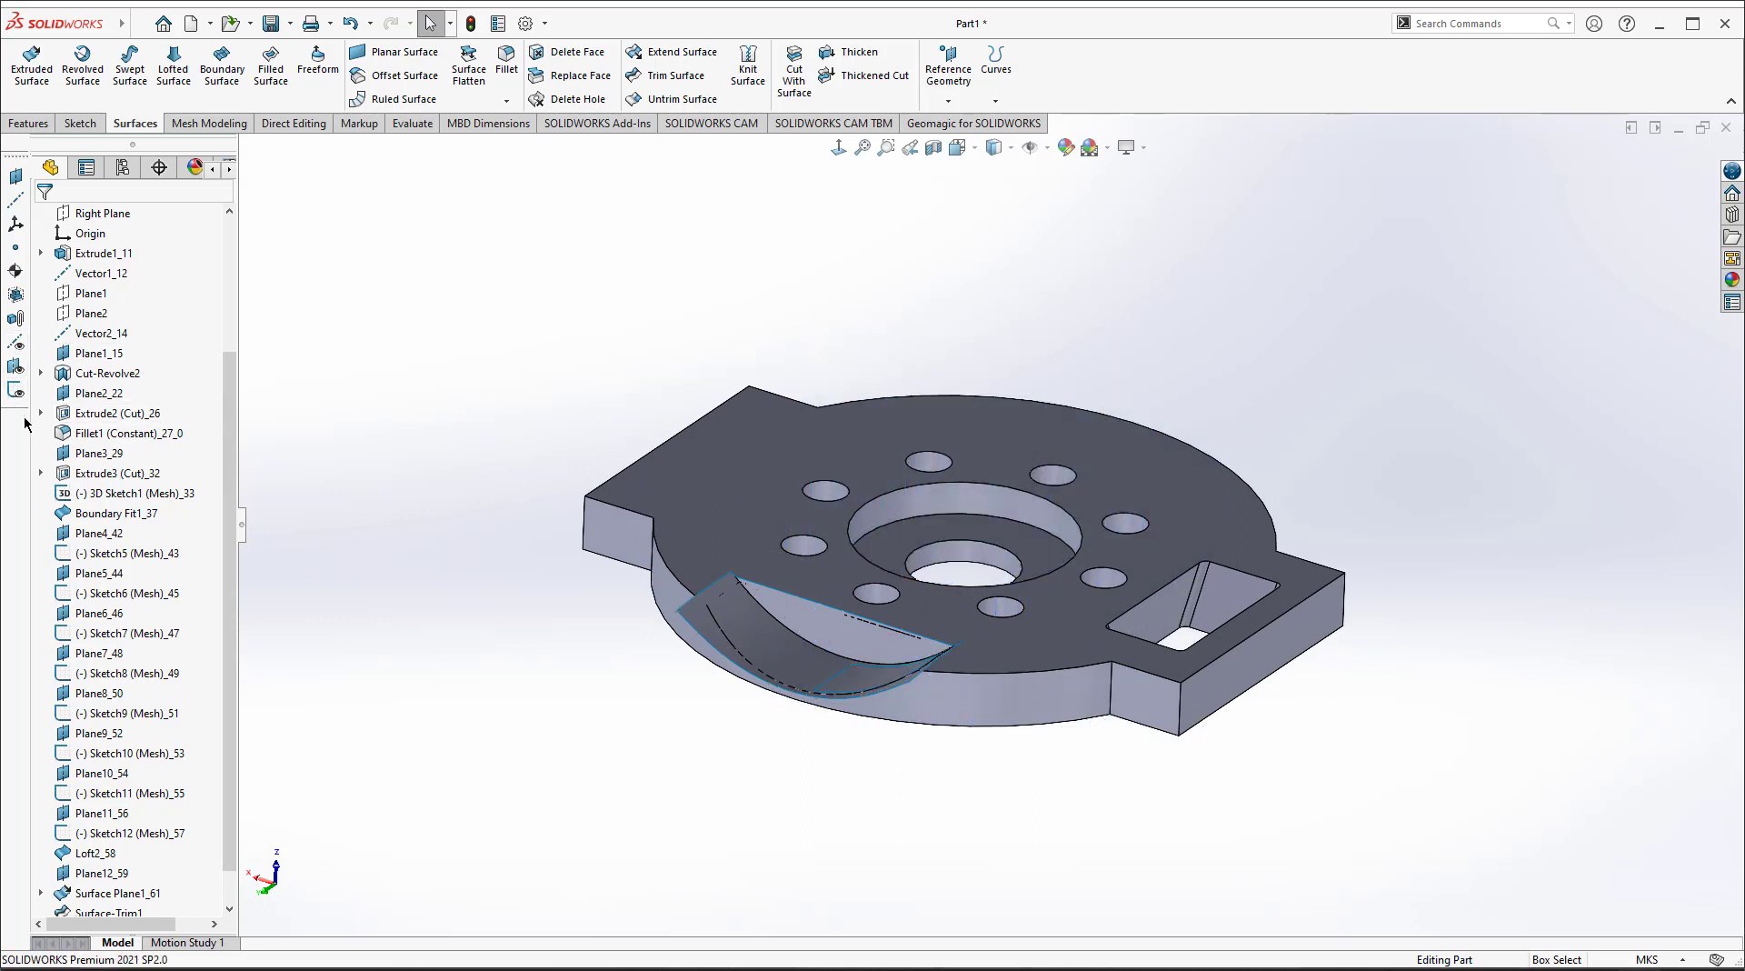
click(690, 618)
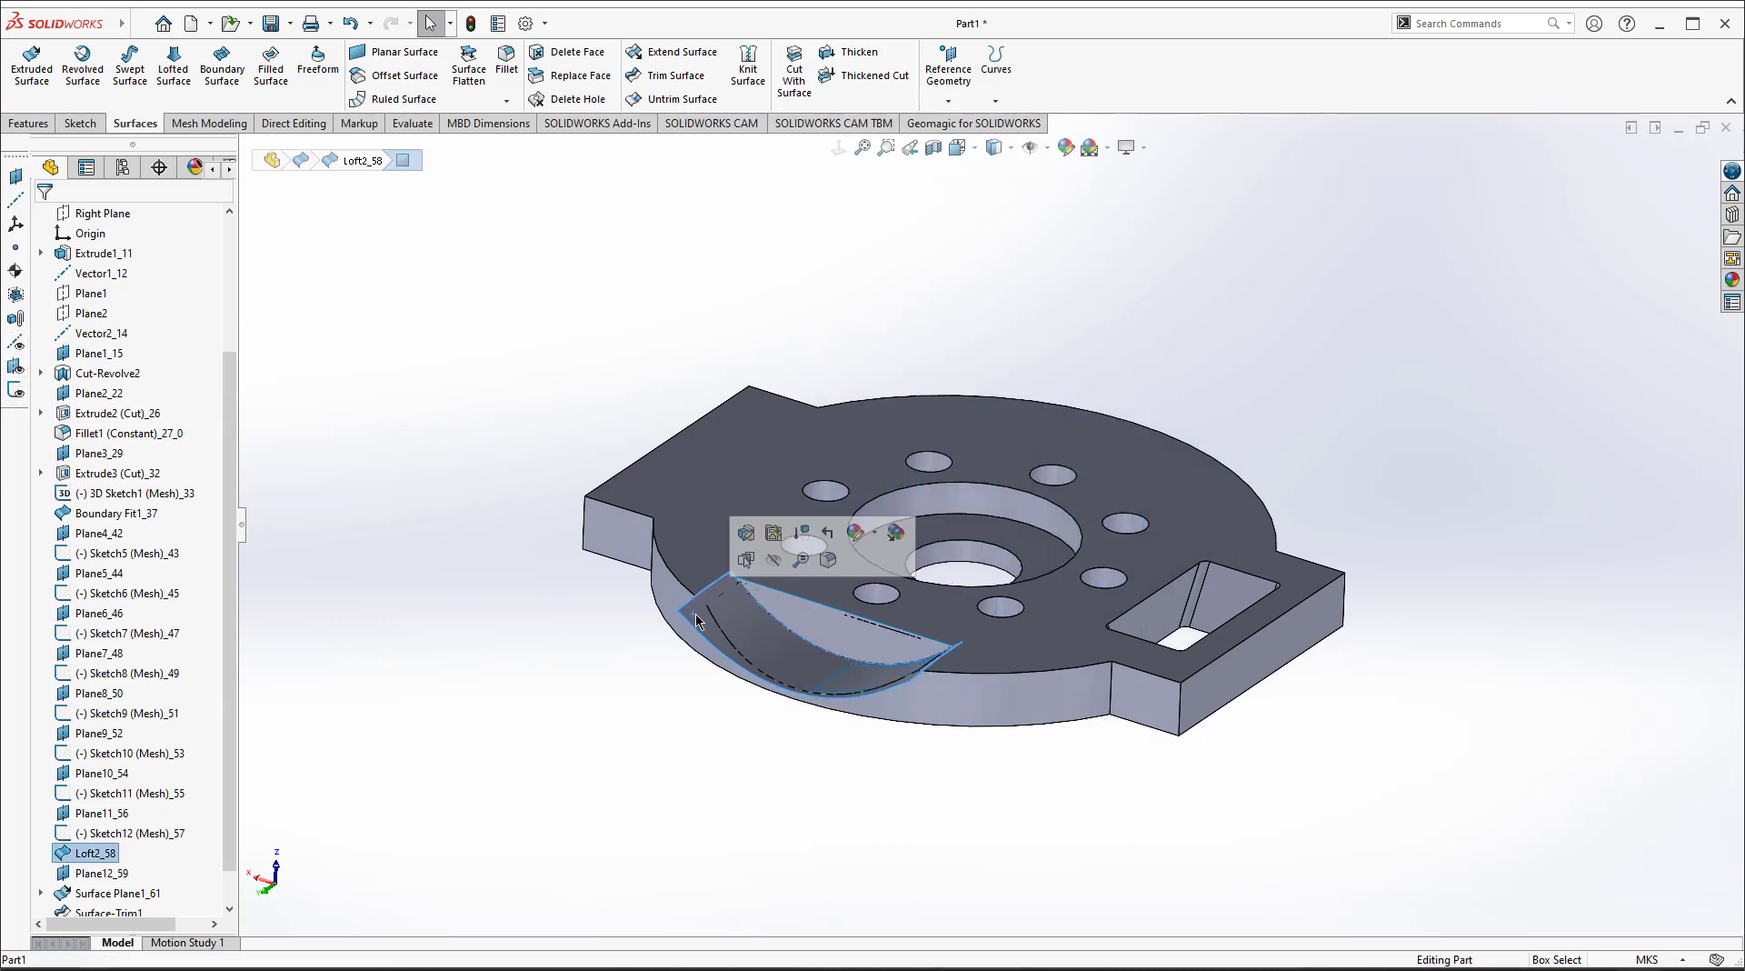
click(529, 689)
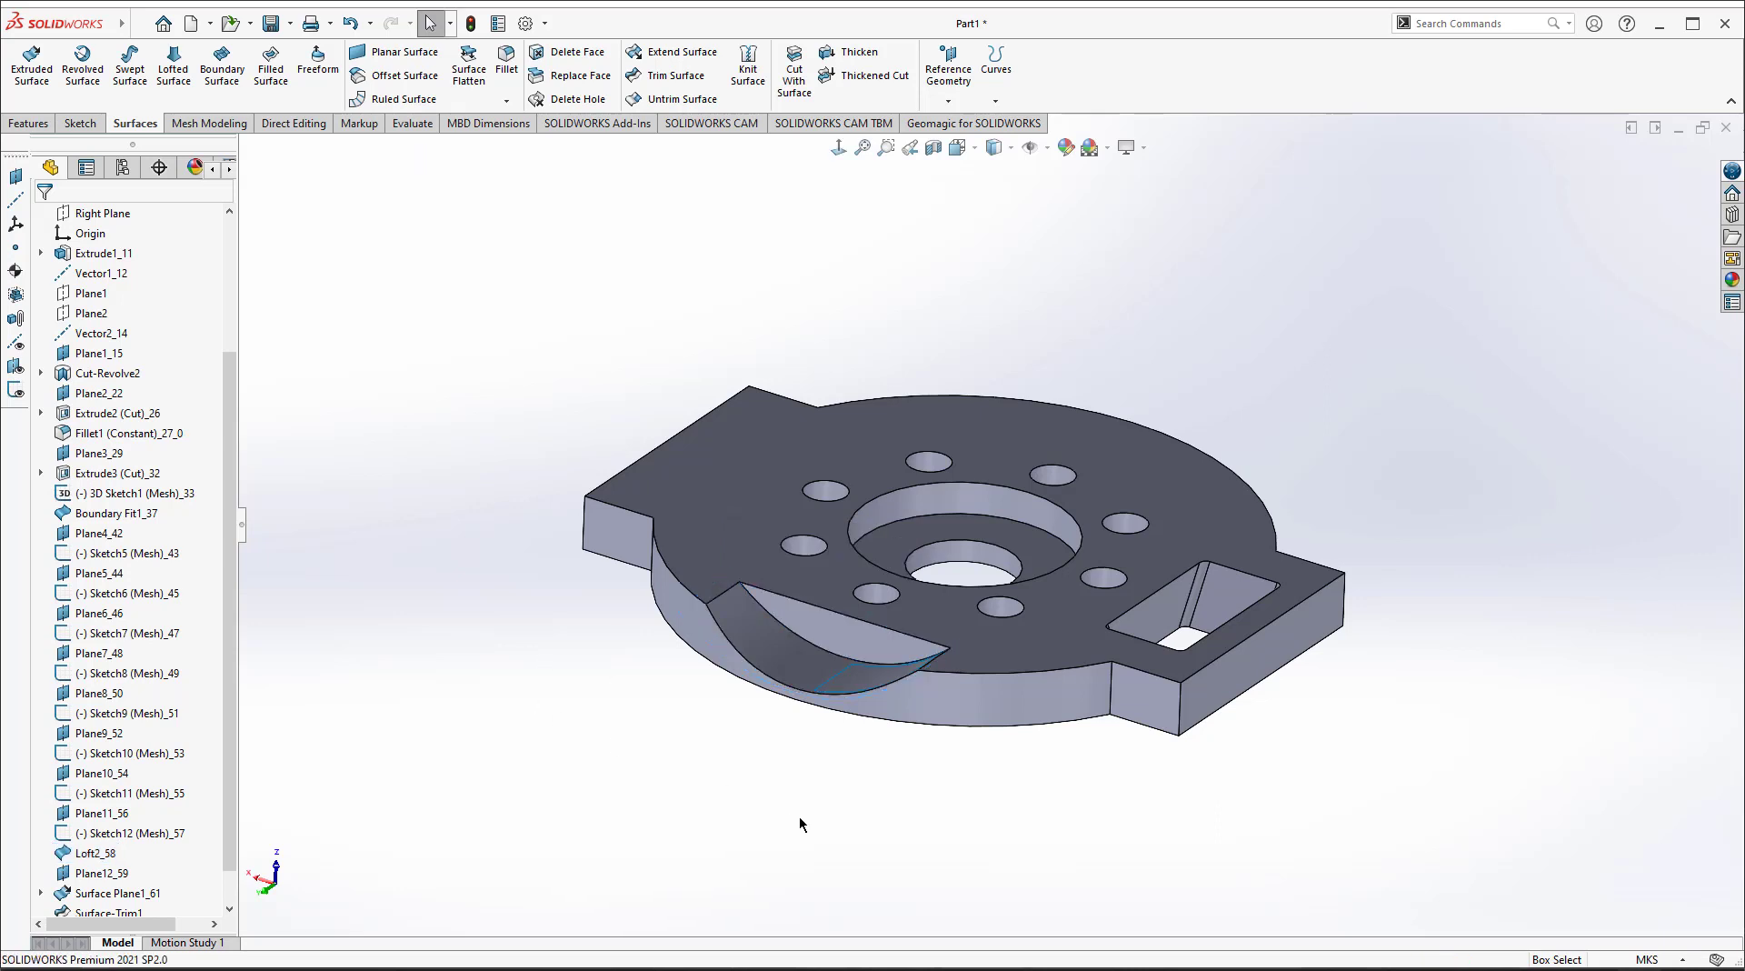
Step: Open the outline sketch of the plate's base extrusion for editing, examine its profile and relations, and exit the sketch
middle_drag(799, 822, 497, 564)
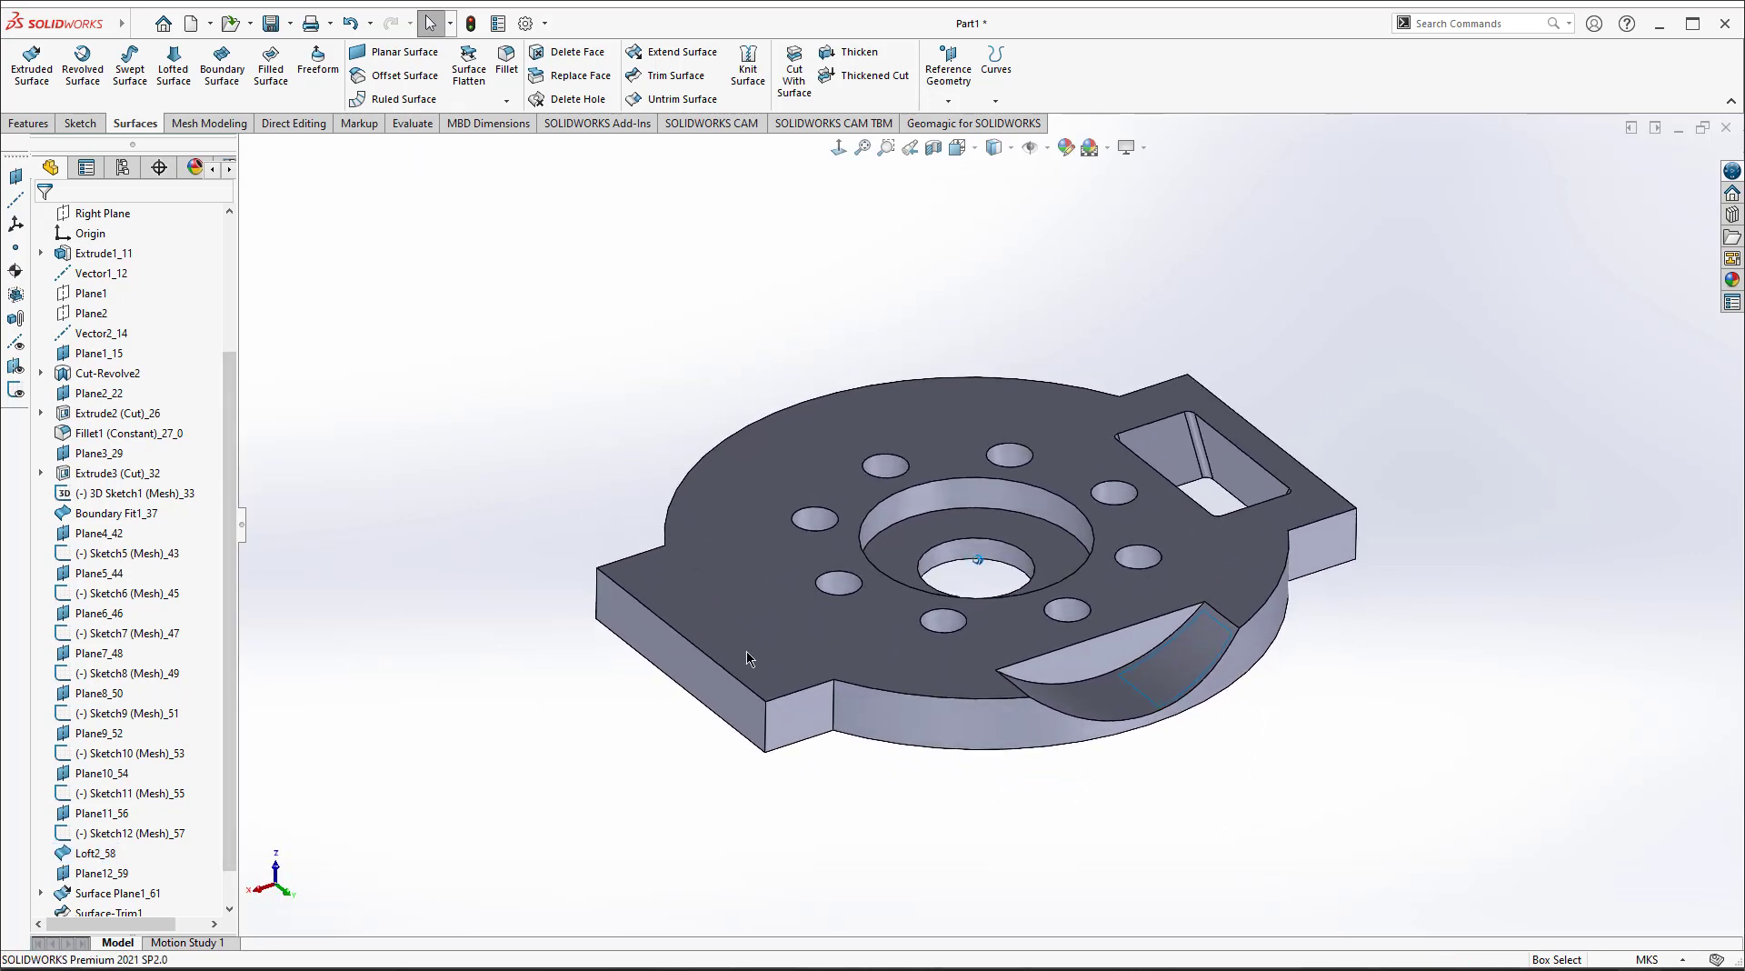
click(809, 714)
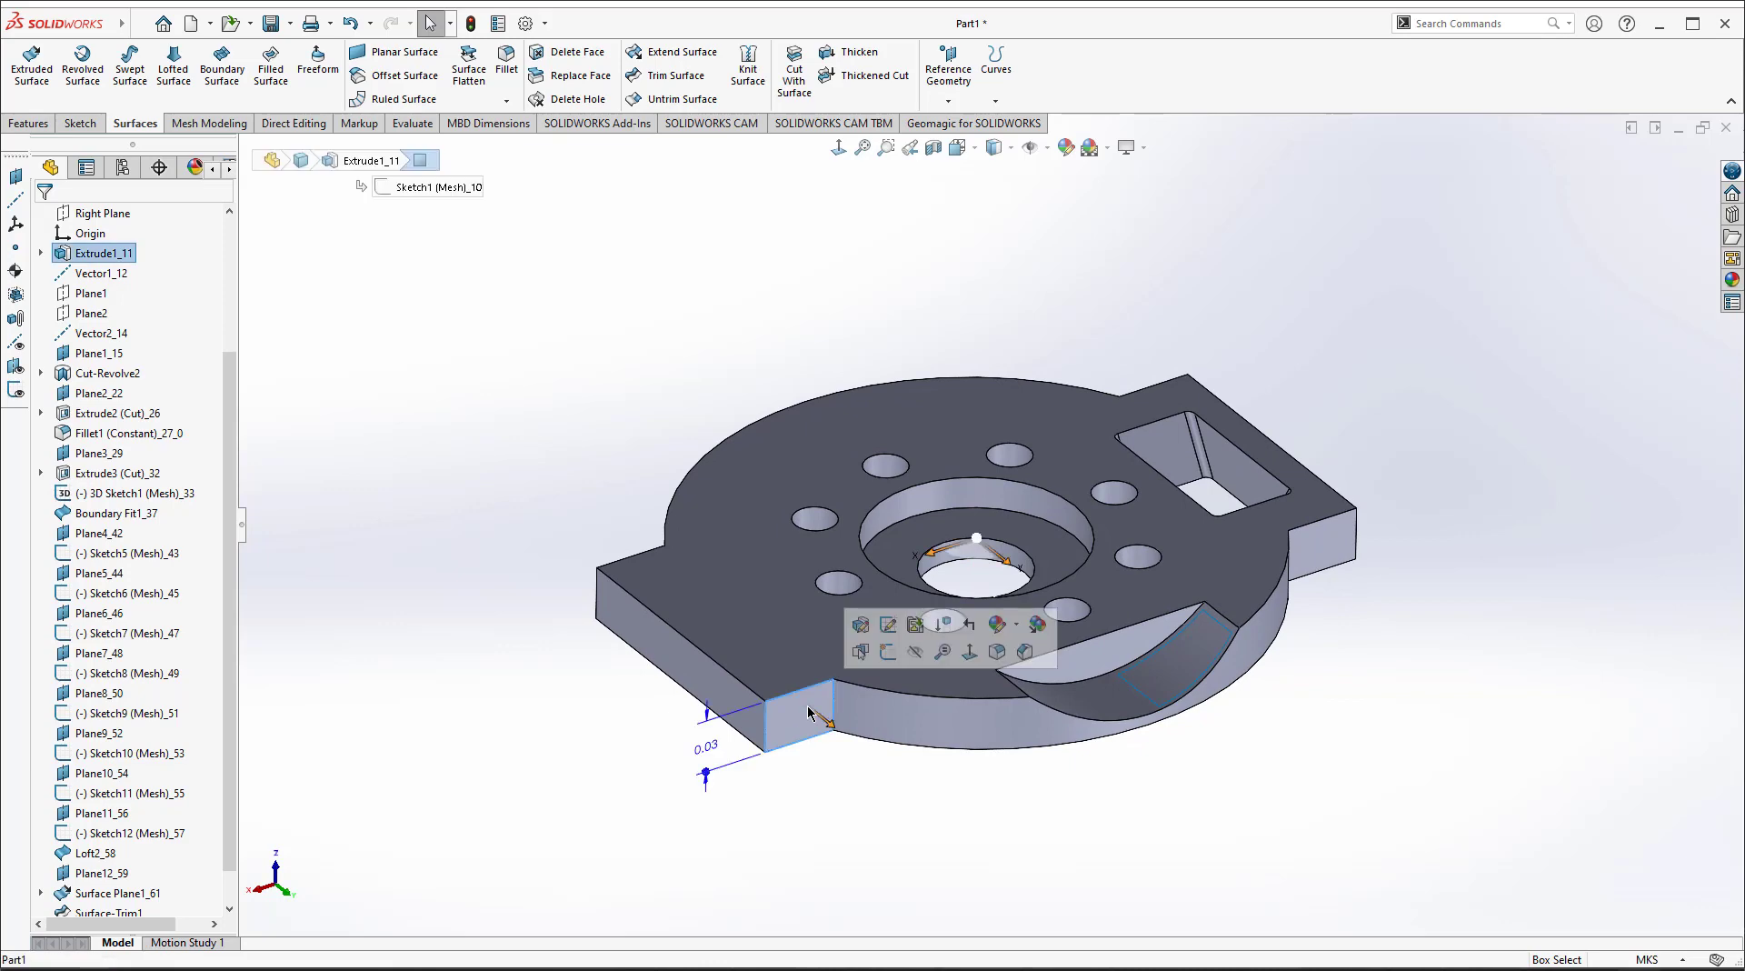
click(39, 256)
click(127, 273)
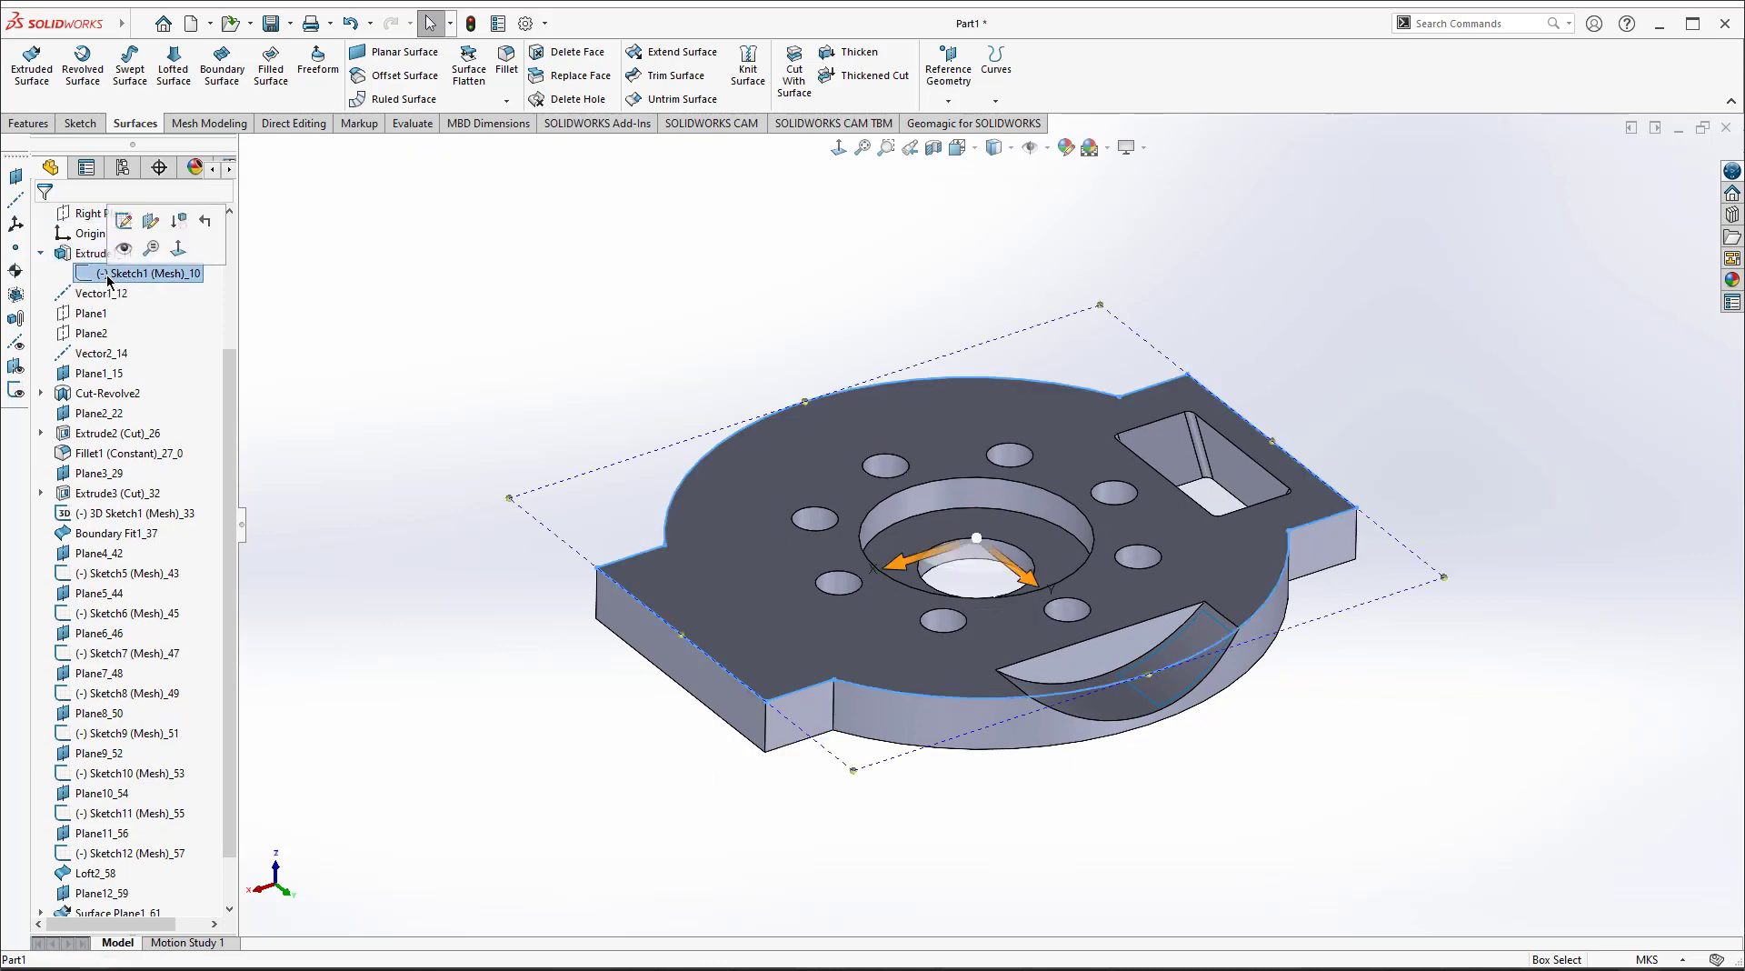
click(127, 229)
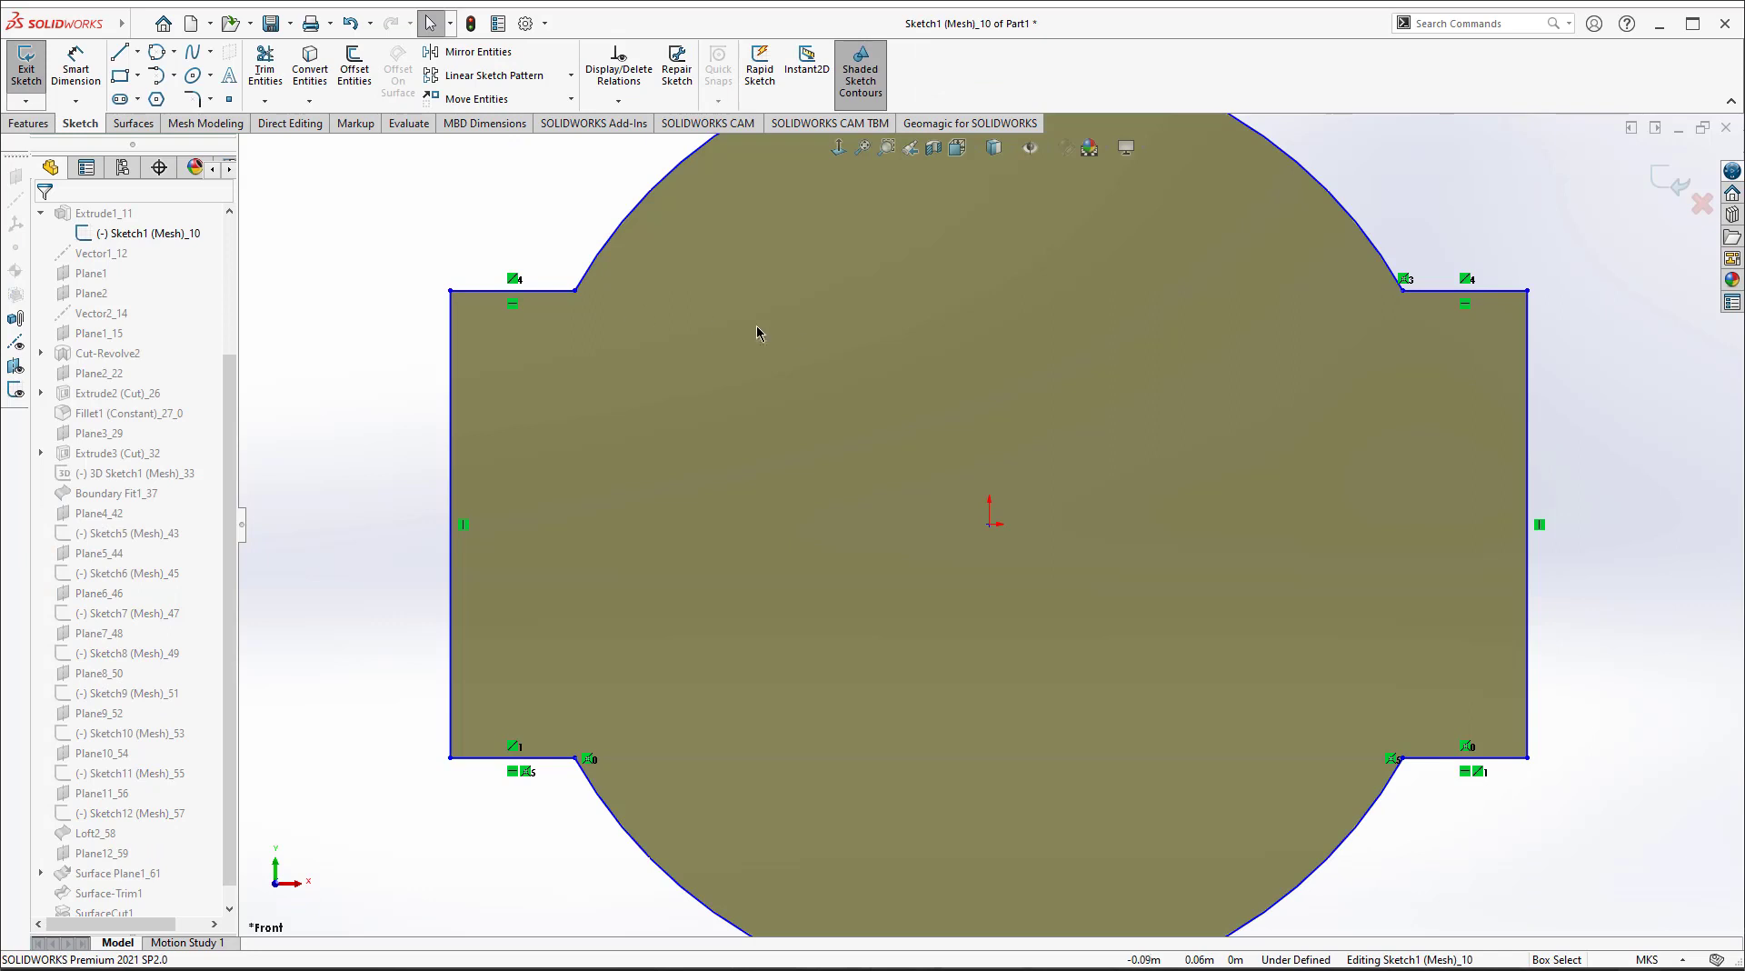
scroll(912, 572, up, 3)
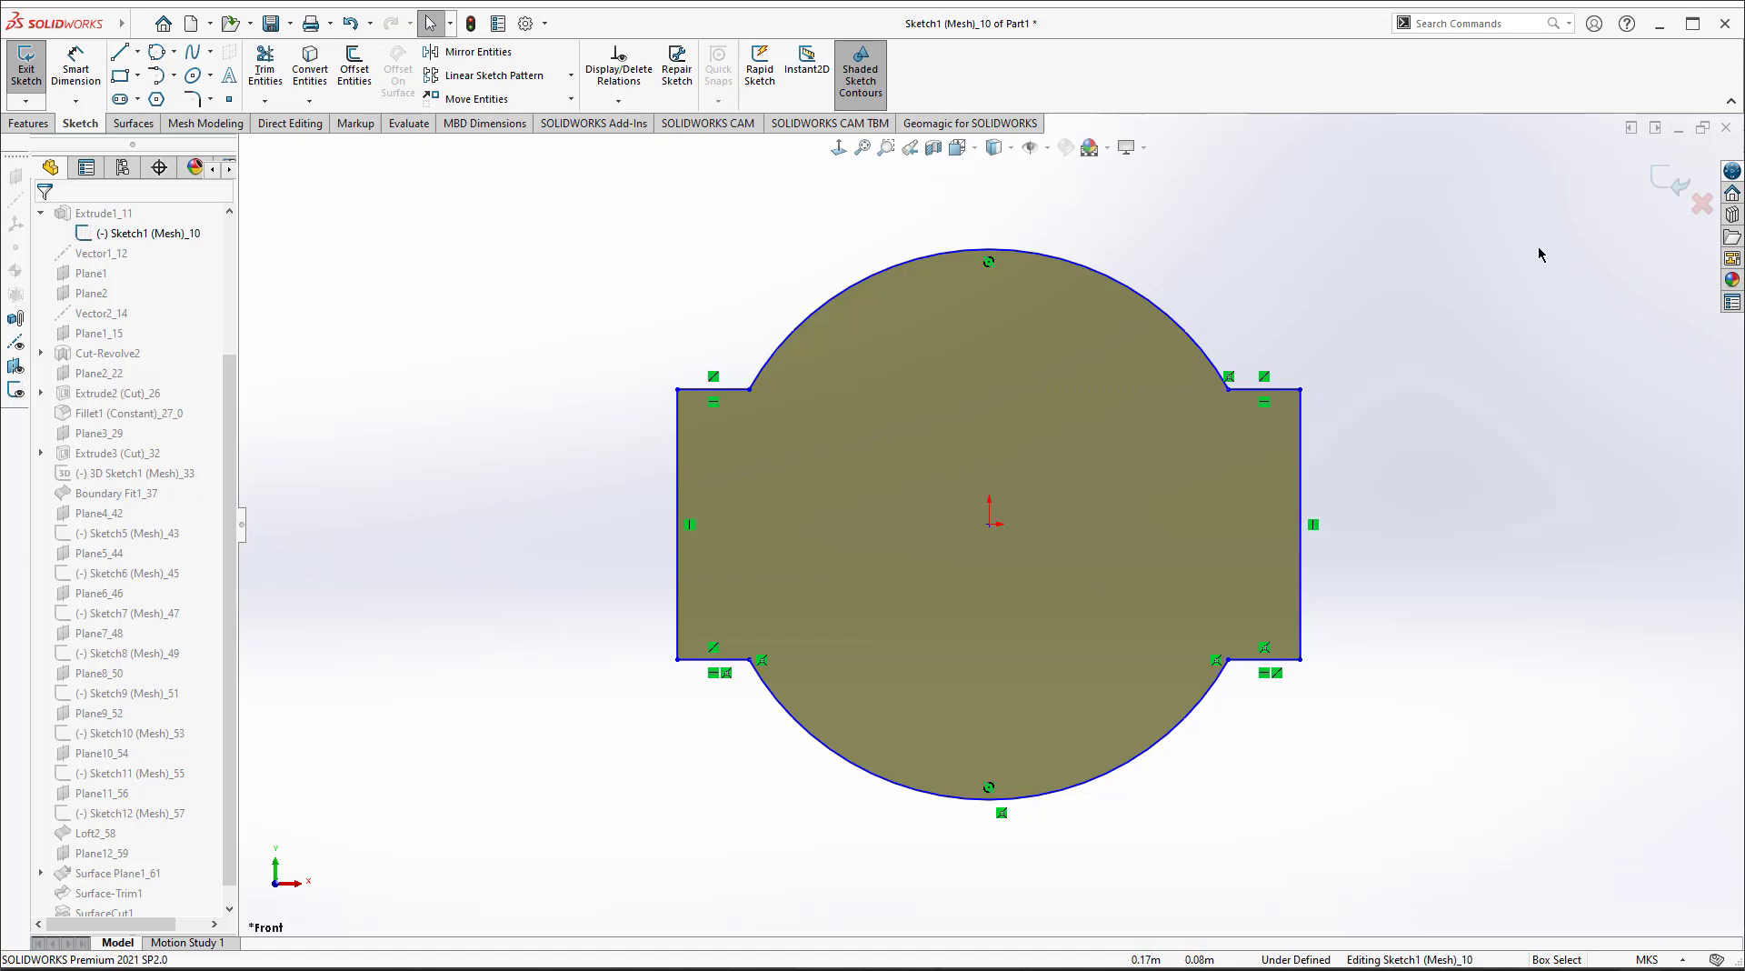
click(1665, 185)
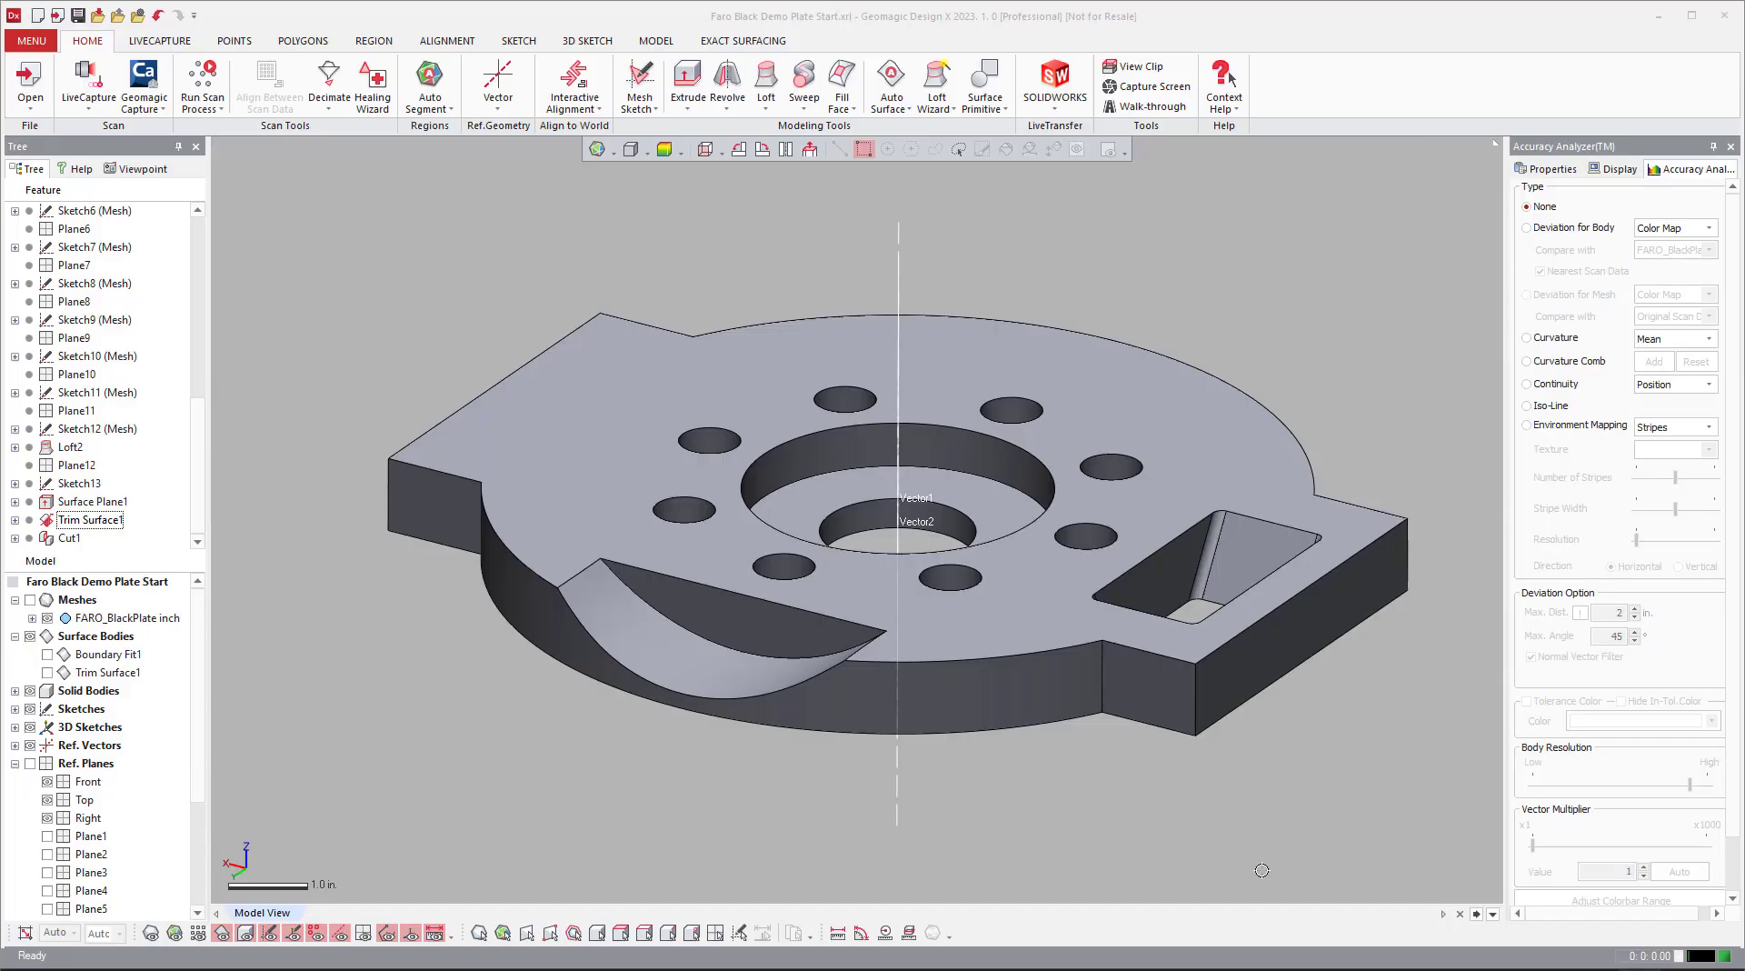
Step: Switch back to Geomagic Design X and view the finished plate solid
click(1238, 825)
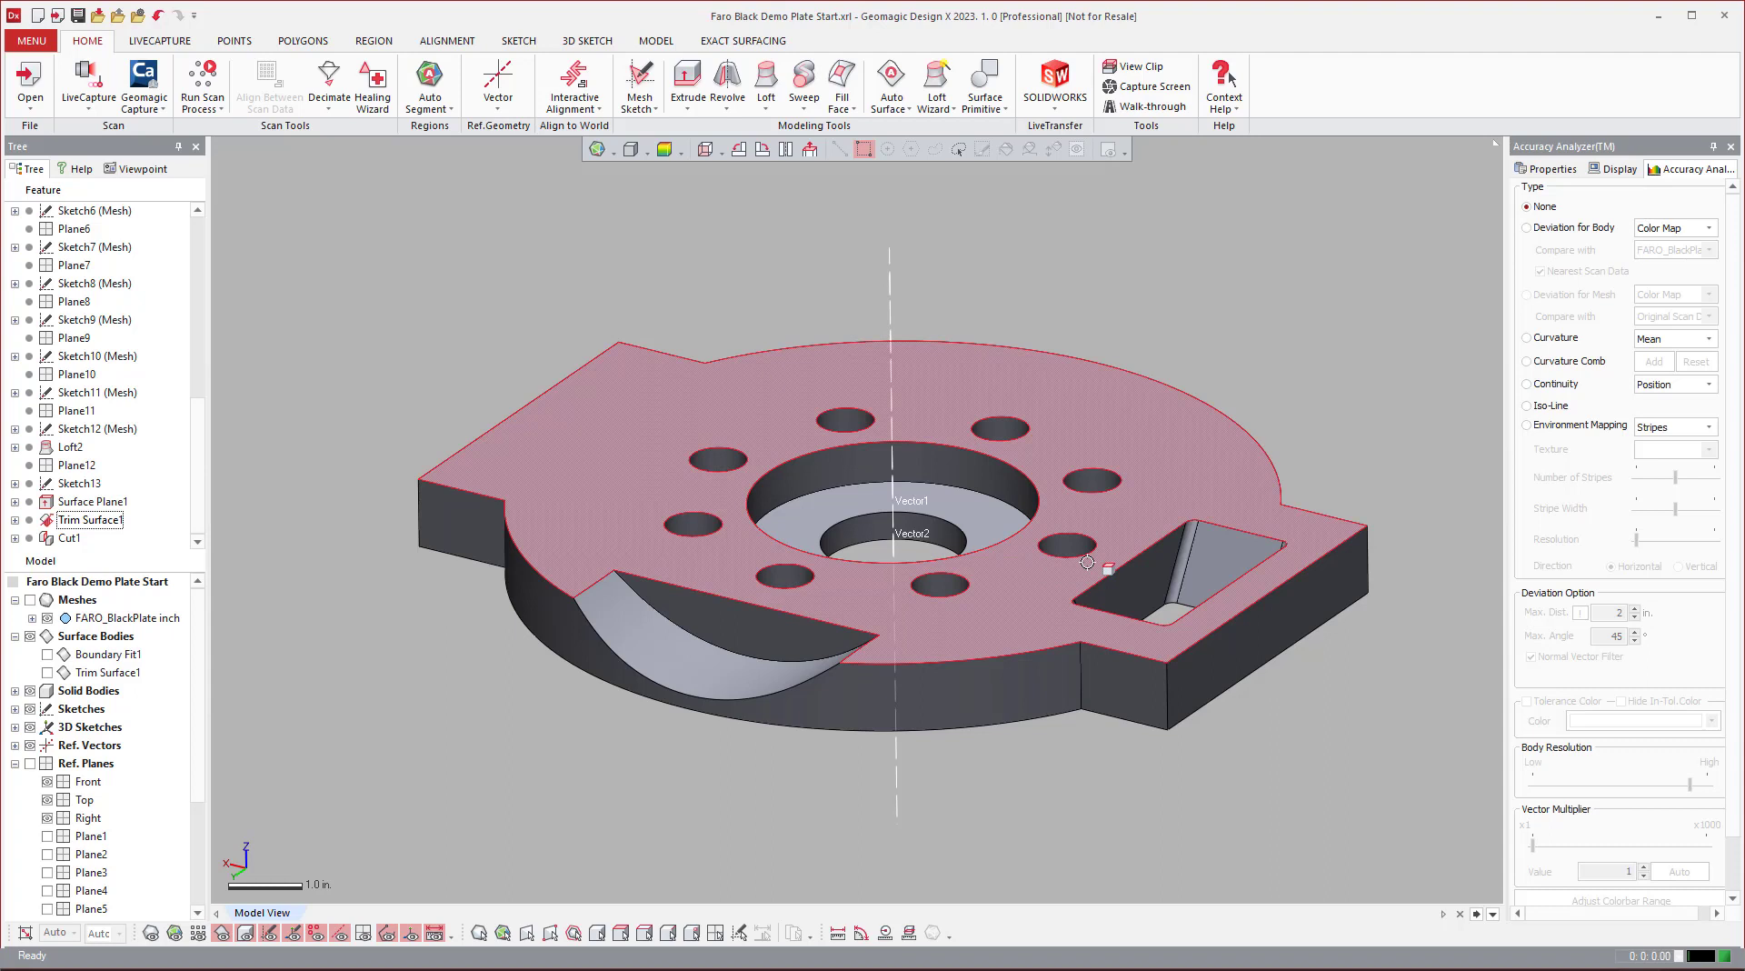
scroll(1069, 819, up, 2)
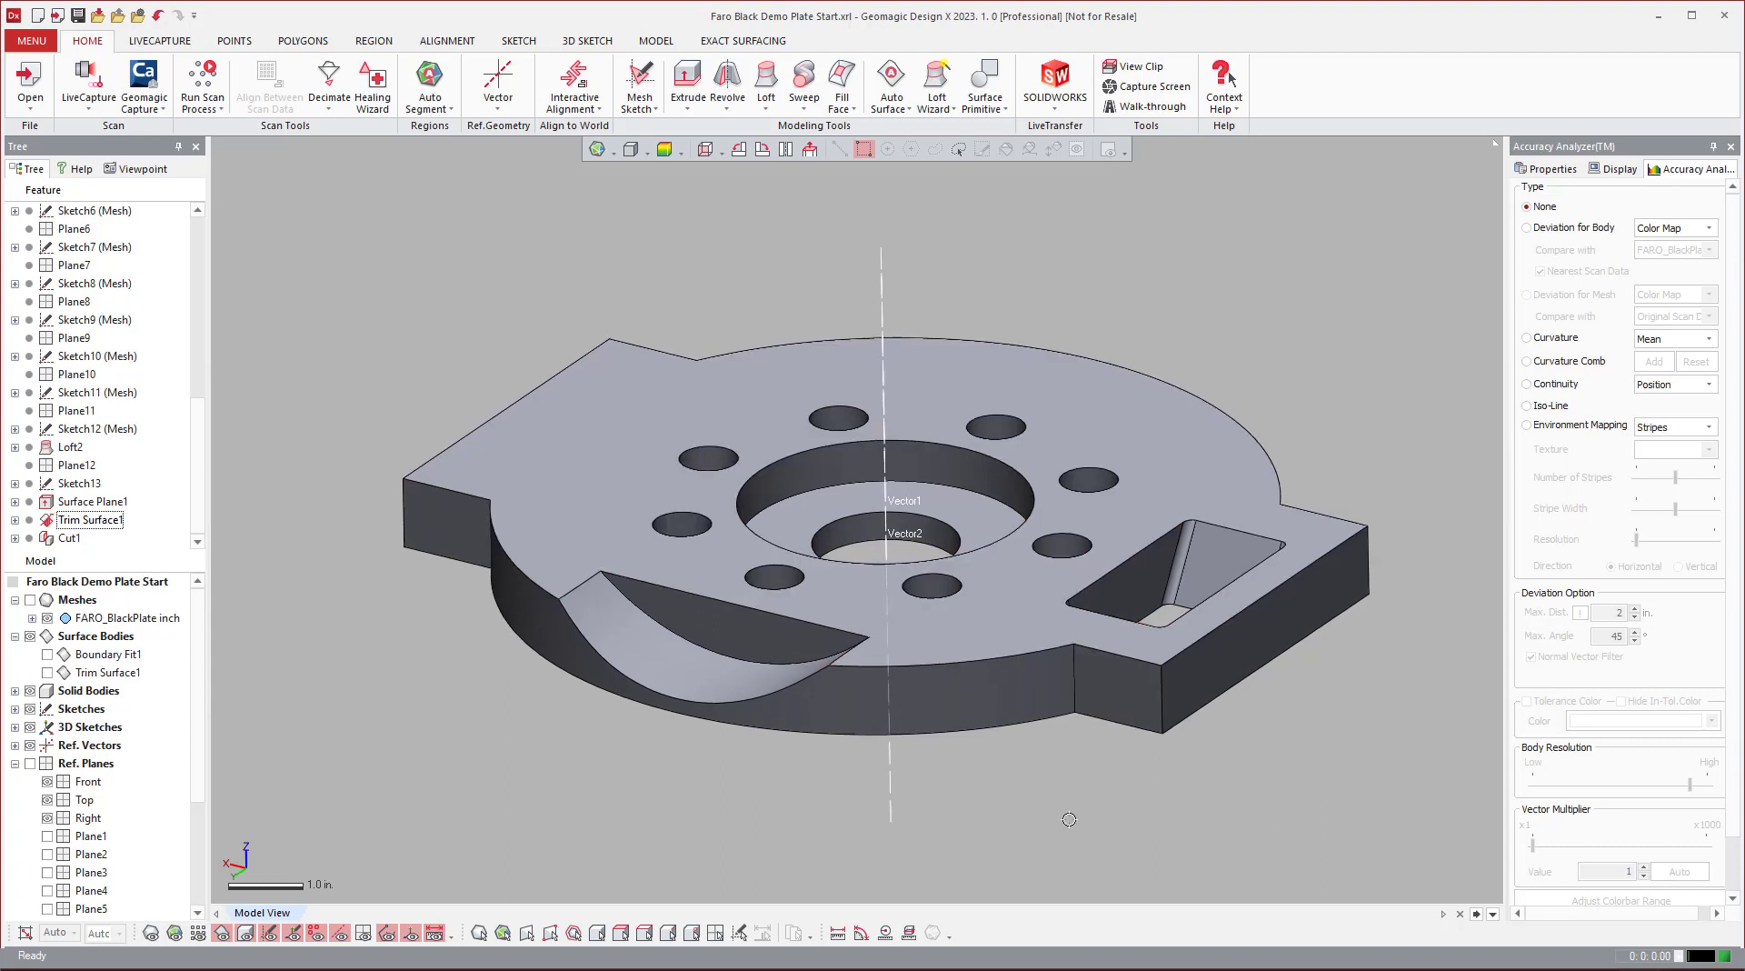